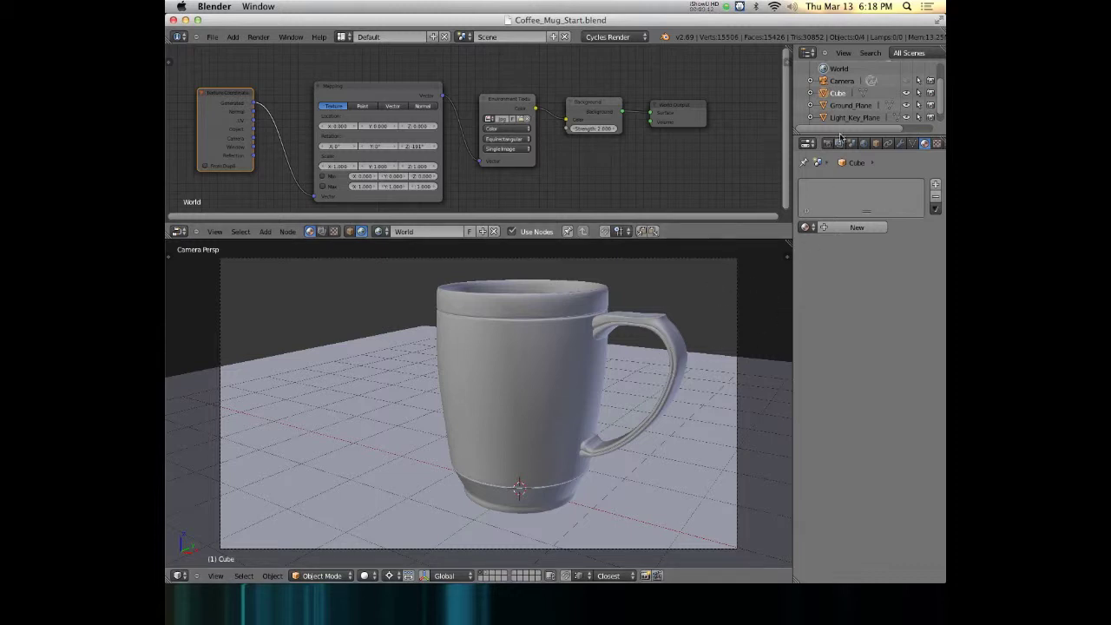
Step: Enlarge the outliner area and make the Camera object visible in the 3D viewport
drag(845, 134, 847, 177)
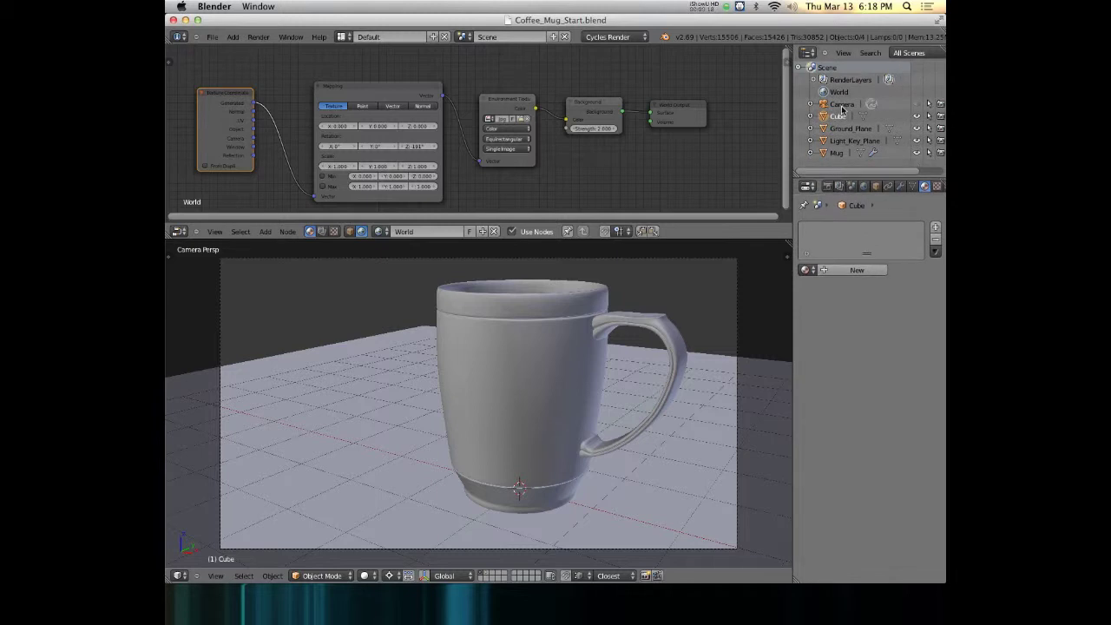
middle_drag(735, 318, 496, 361)
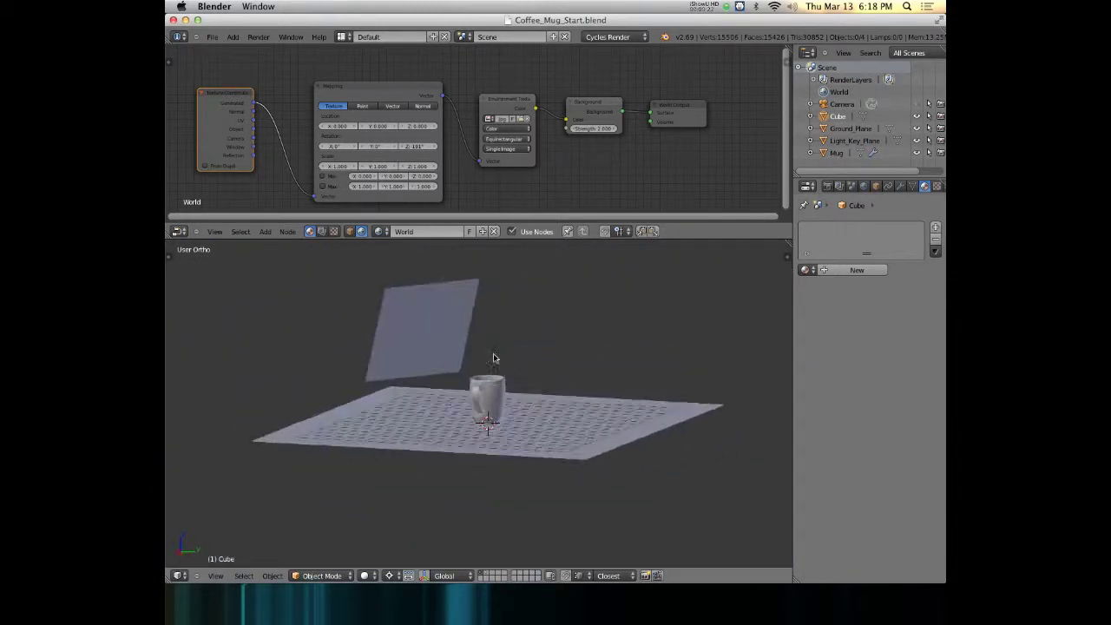
click(917, 104)
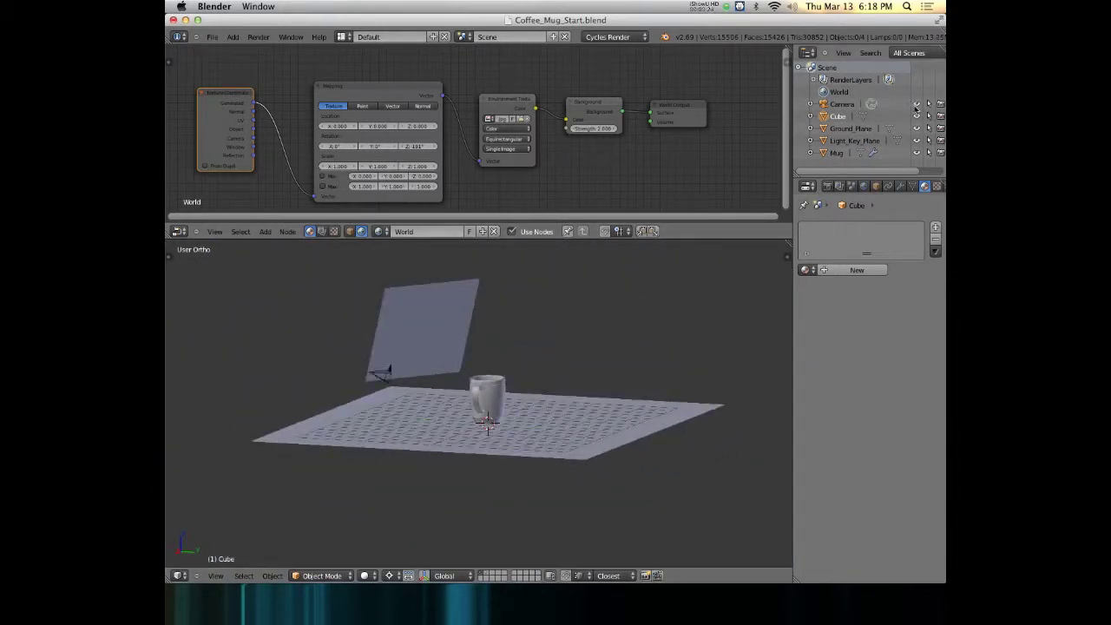
middle_drag(694, 486, 712, 521)
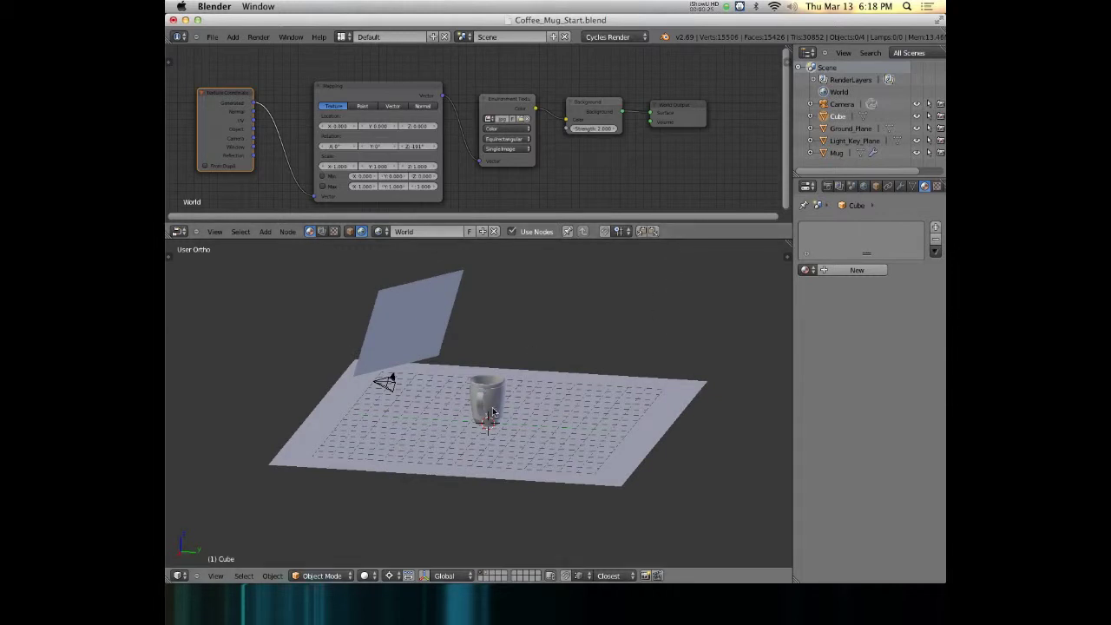
Step: Check the contents of layer 2, return to layer 1, and select Light_Key_Plane to view its emission material
key(2)
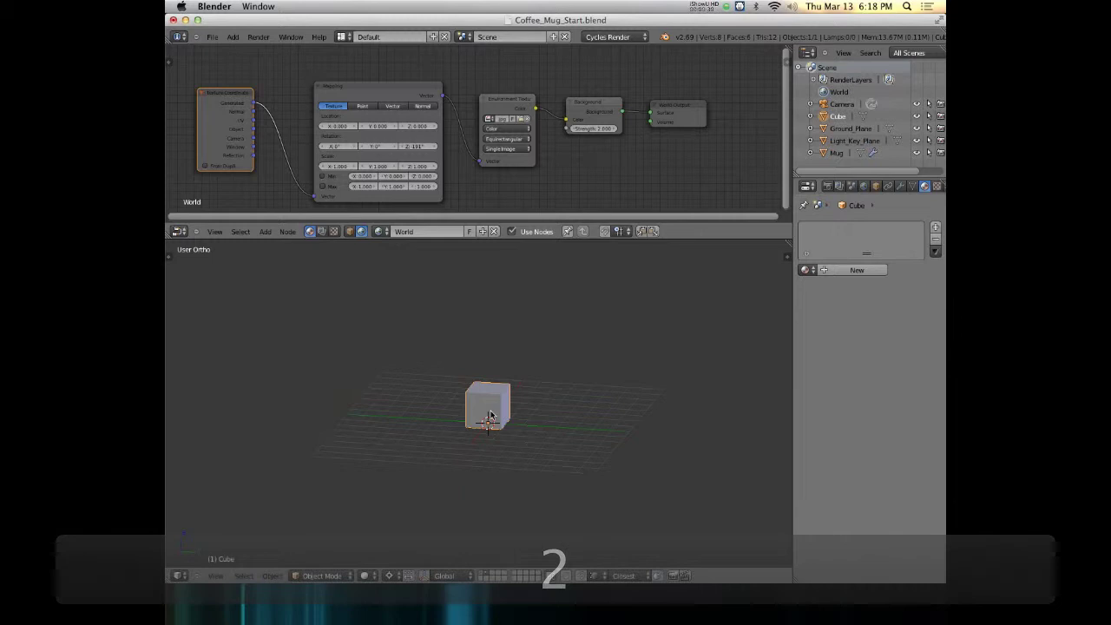
key(1)
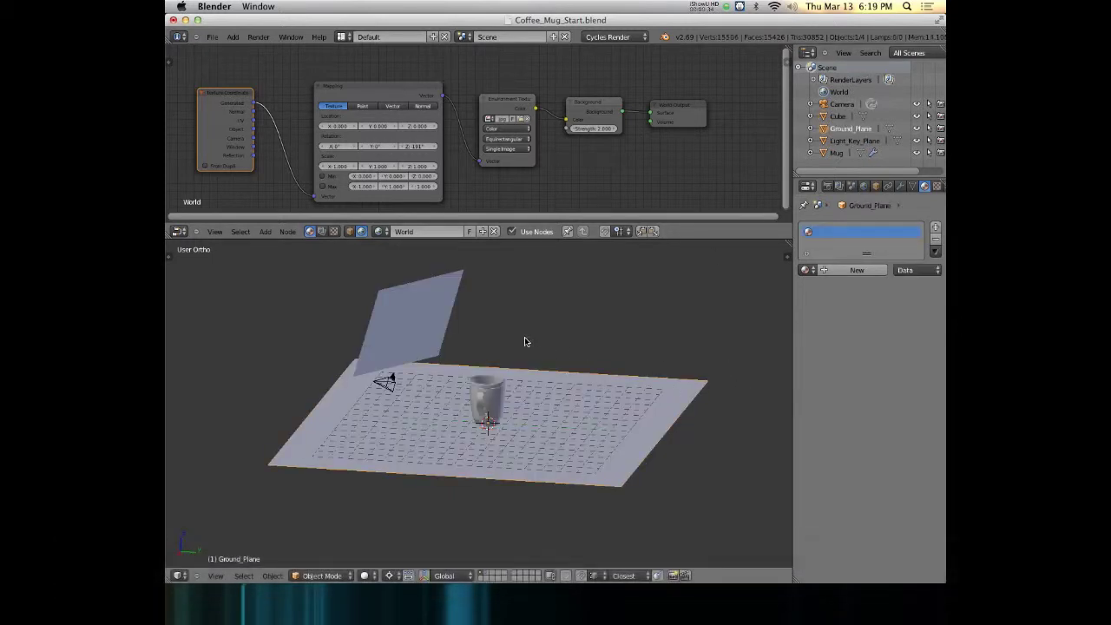
right_click(404, 300)
key(shift+z)
middle_drag(373, 338, 607, 303)
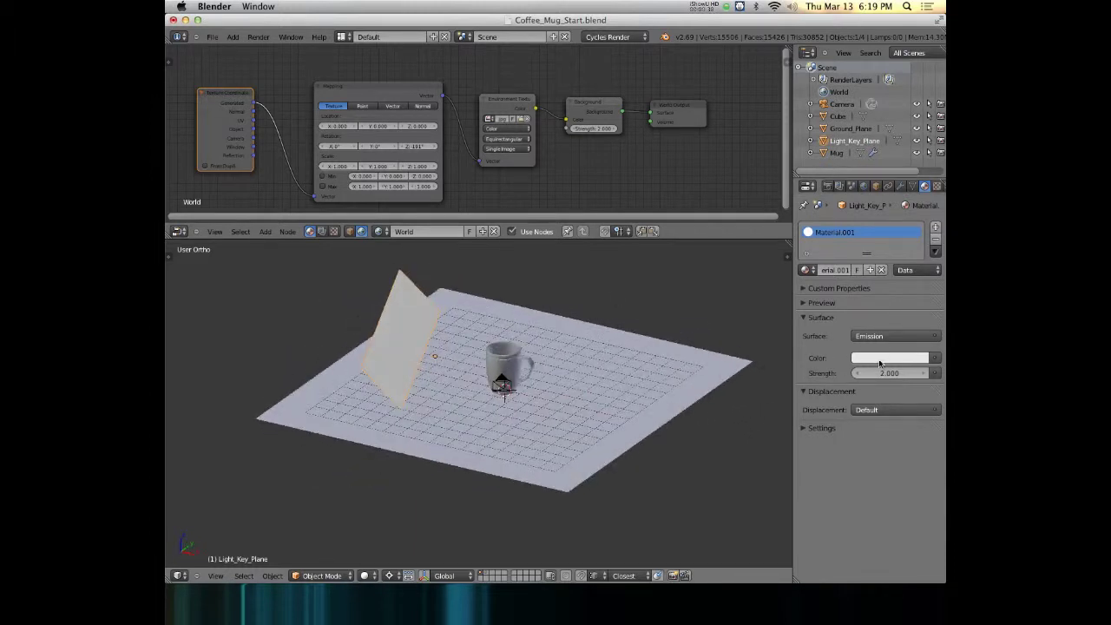
middle_drag(624, 374, 634, 320)
Step: Select the Mug object and display the world's surface and ray visibility settings
click(835, 153)
scroll(554, 388, up, 8)
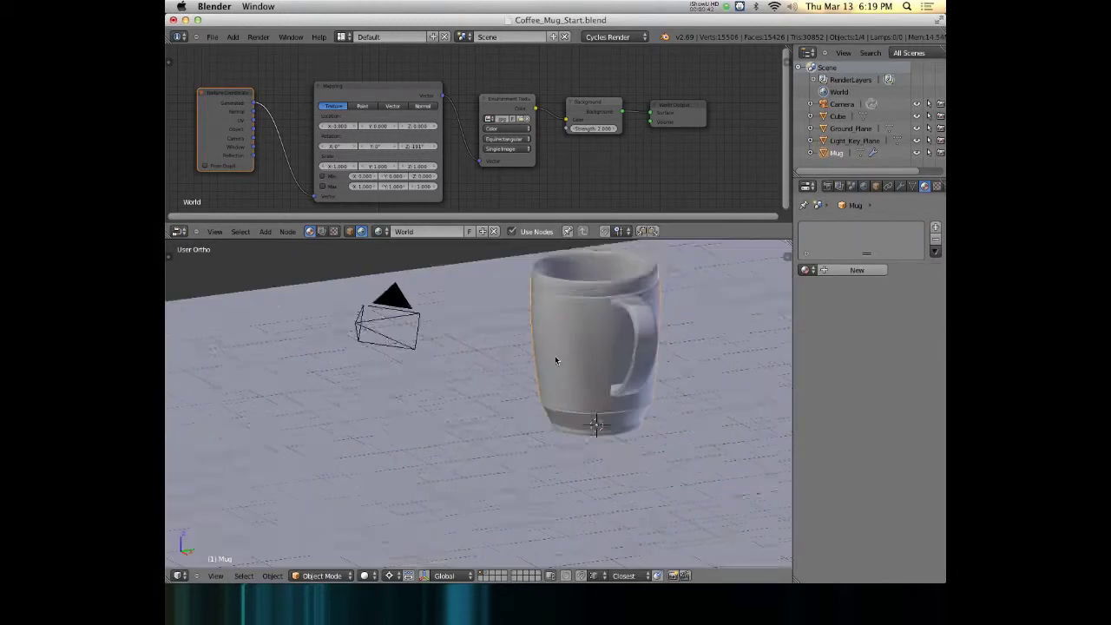
middle_drag(554, 387, 714, 312)
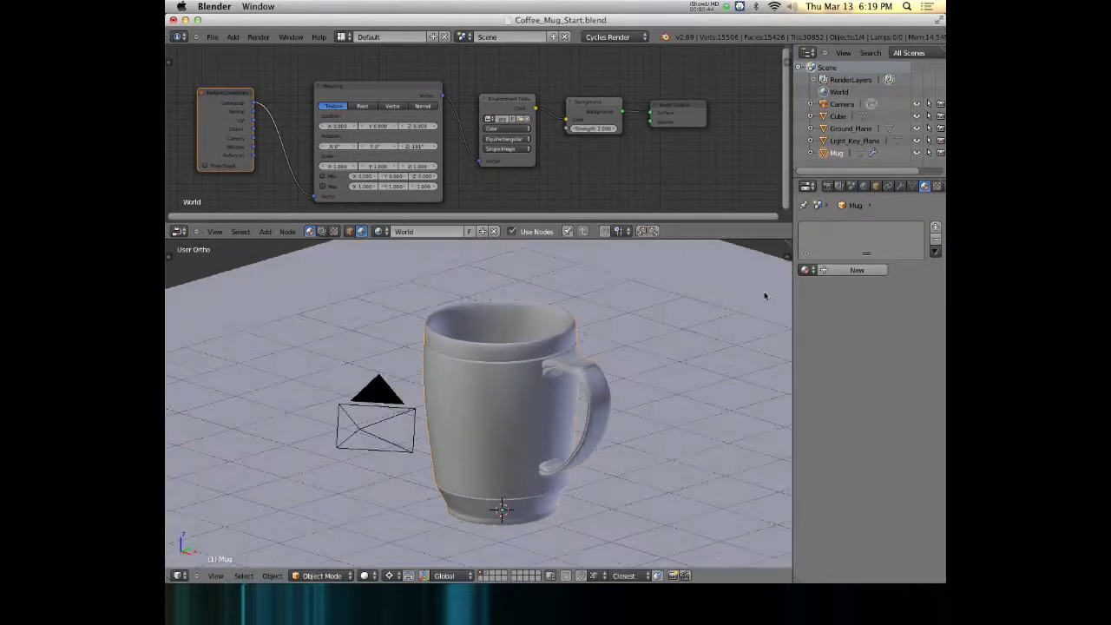
click(865, 186)
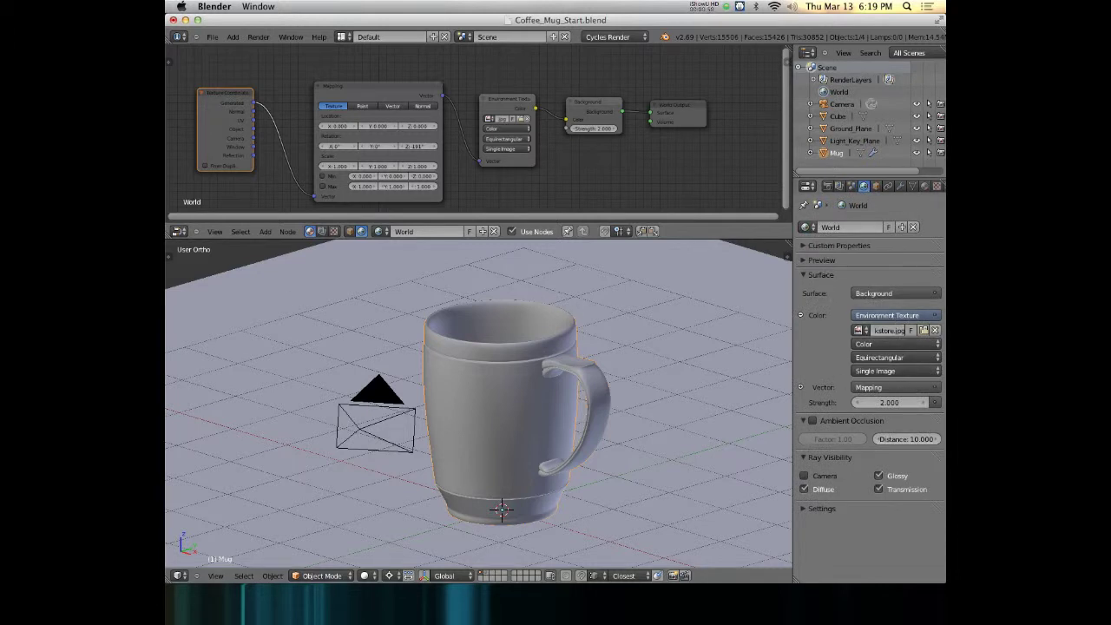
Step: Switch to Chrome and open search.creativecommons.org in a new tab
key(super+Tab)
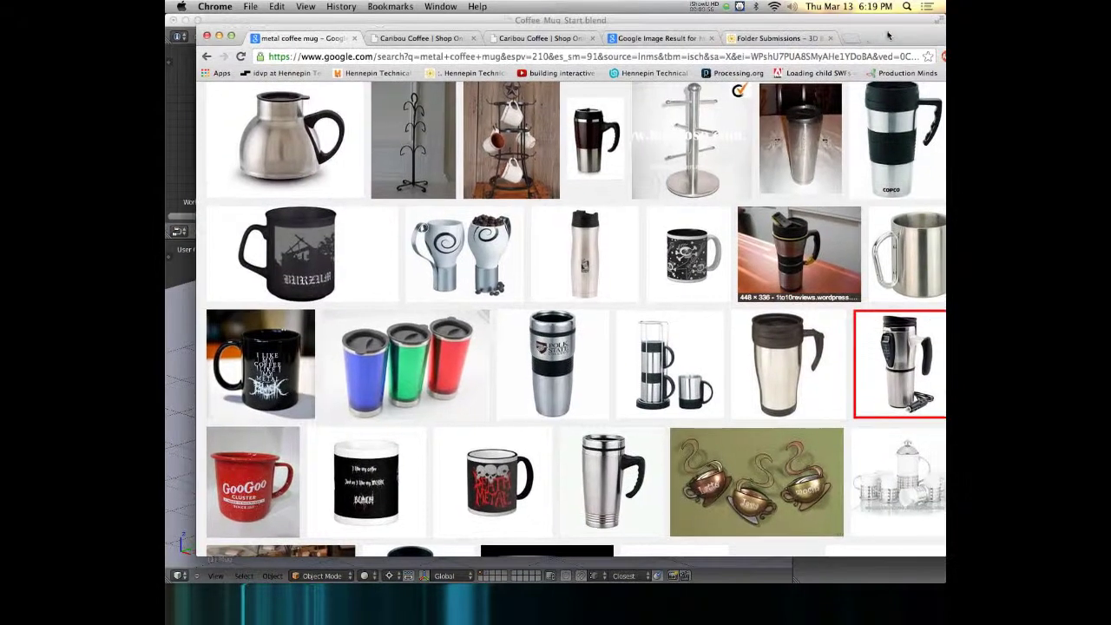
click(852, 41)
text(search.creativecommons.org)
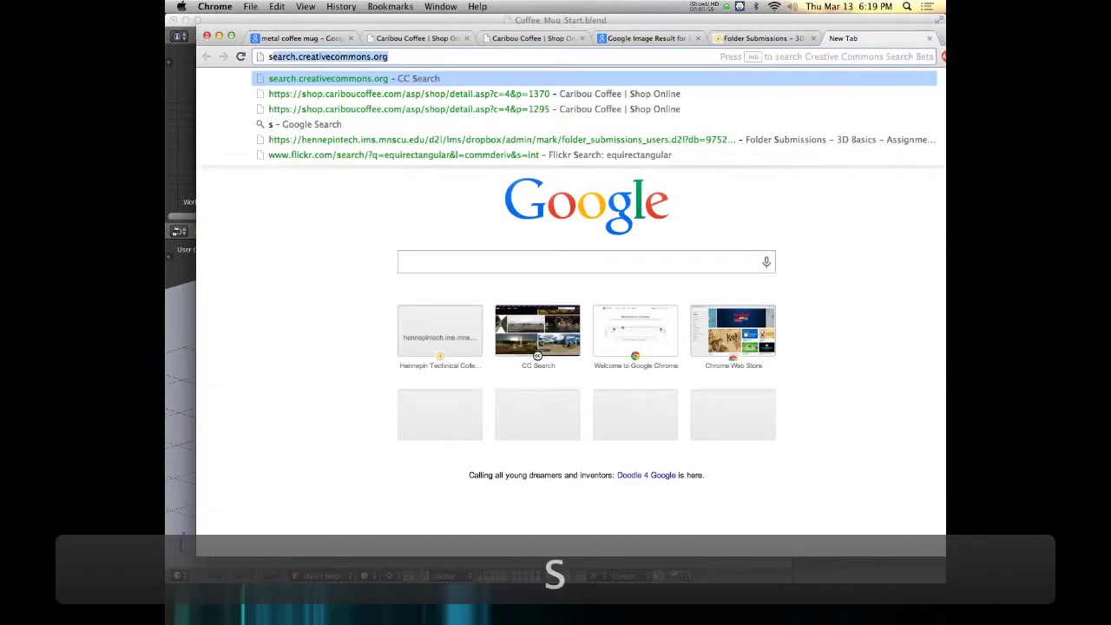
key(Return)
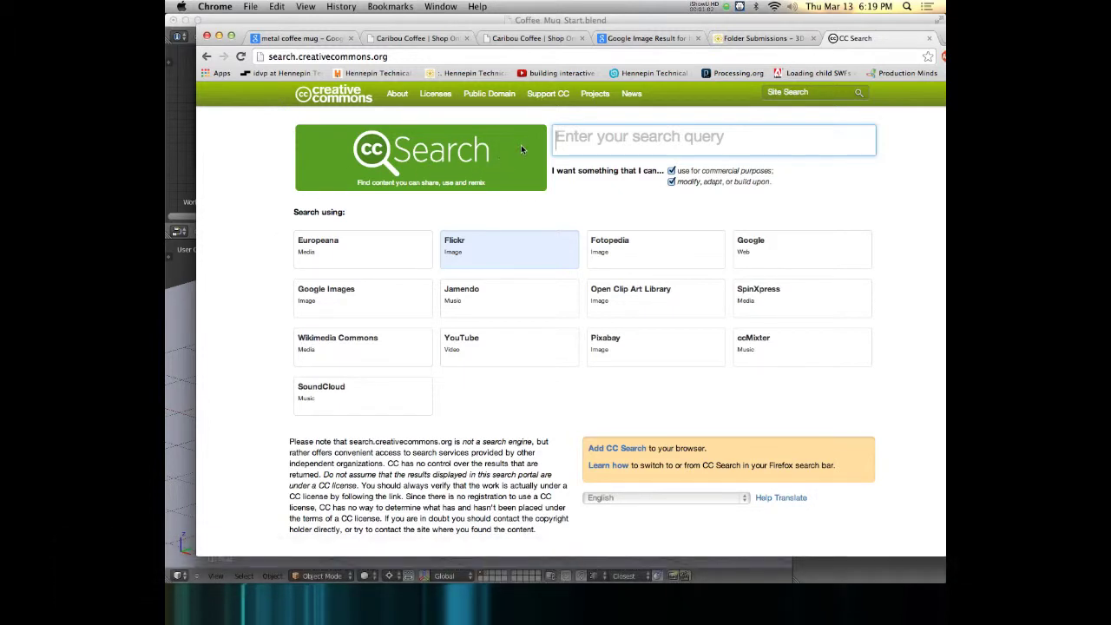
Step: Search Flickr through CC Search for "equirectangular" and browse the resulting panorama images
text(equi)
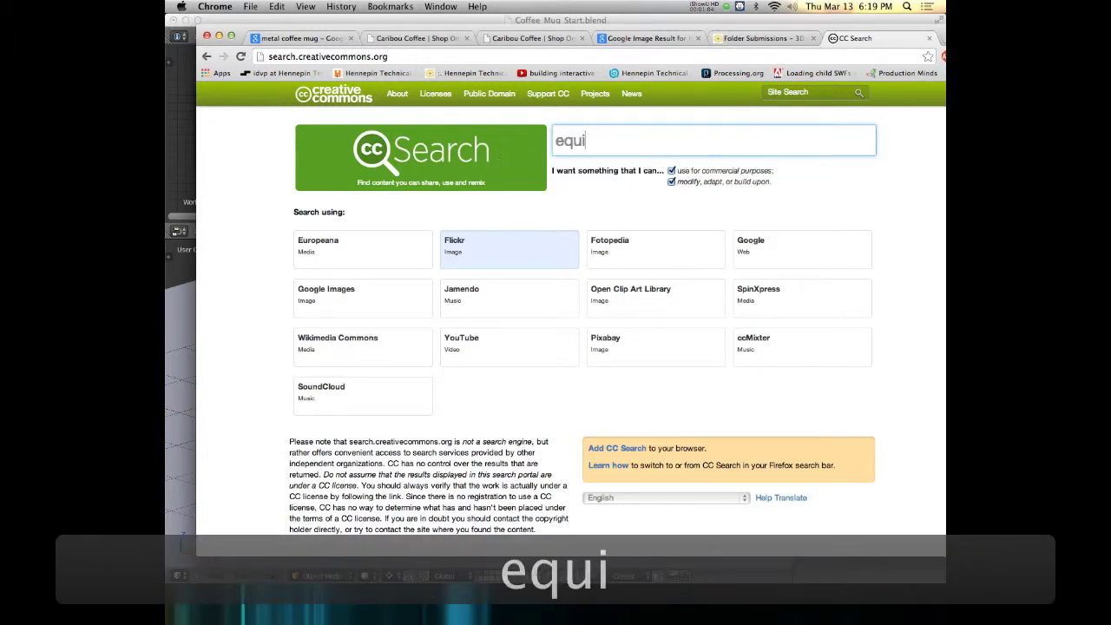
text(rect)
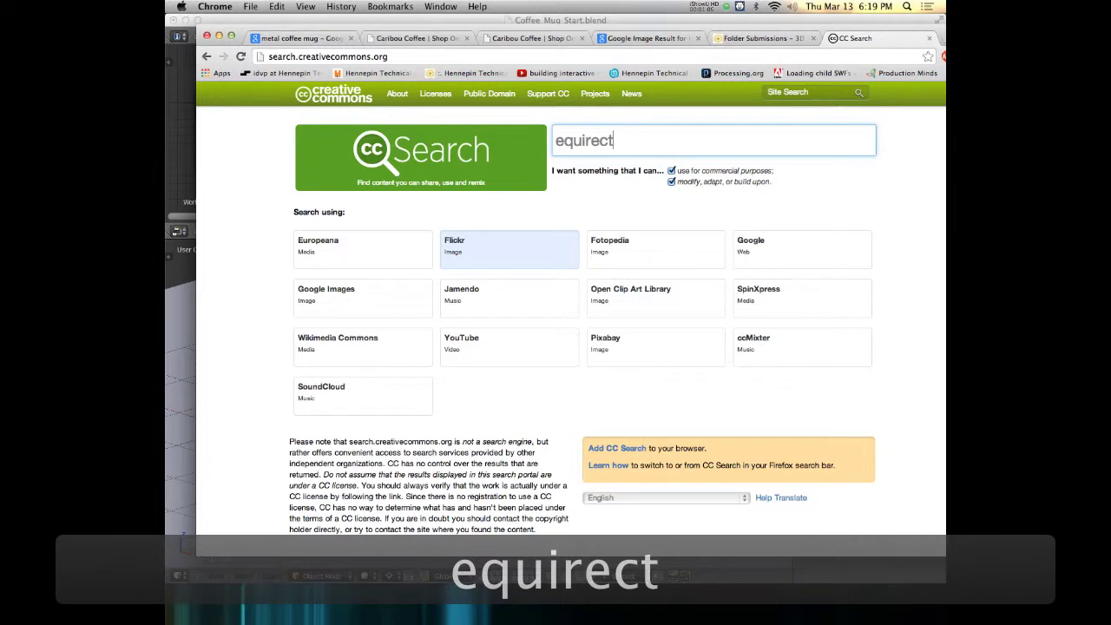
text(angular)
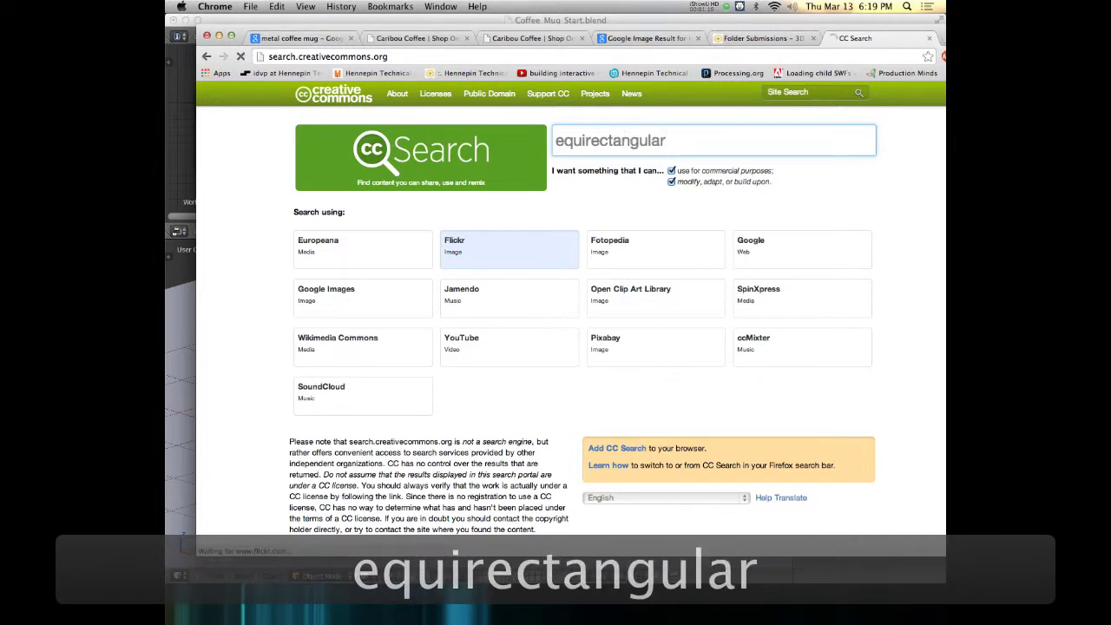
click(518, 258)
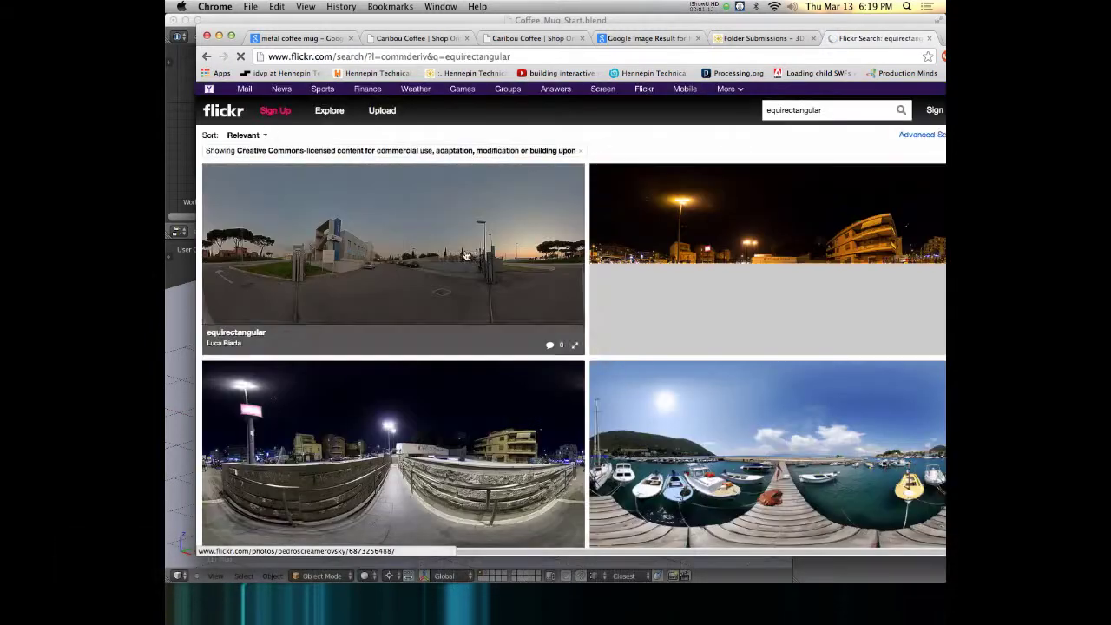
scroll(530, 300, down, 5)
scroll(530, 300, down, 7)
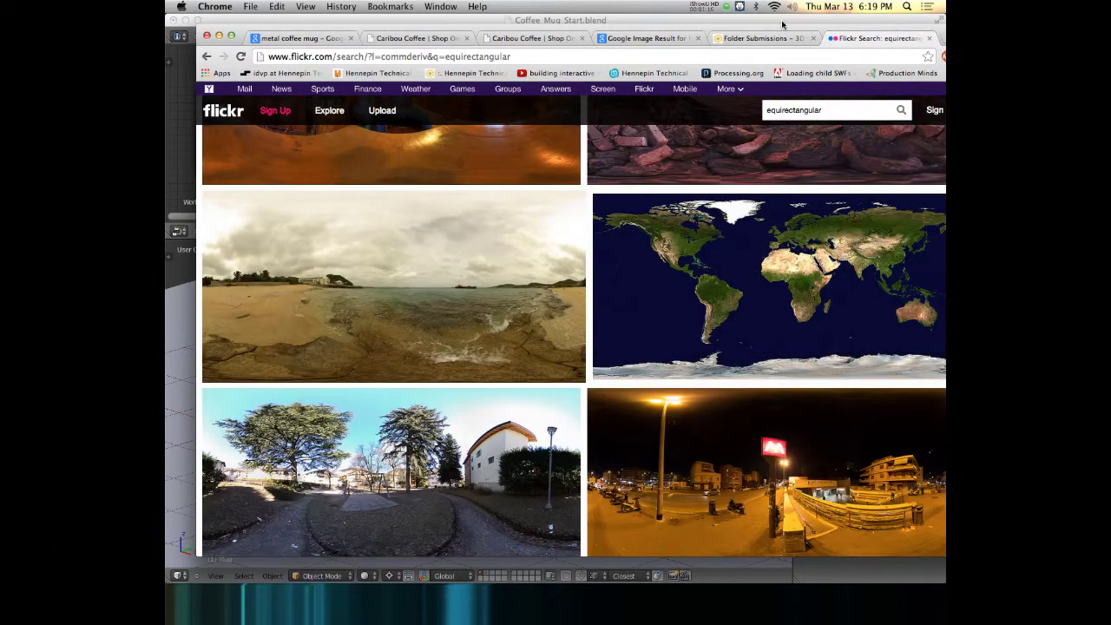
Step: Switch to Finder and open the 1.Textures folder inside 3D_Basics_Spring_2014 on the Mac Storage drive
key(super+Tab)
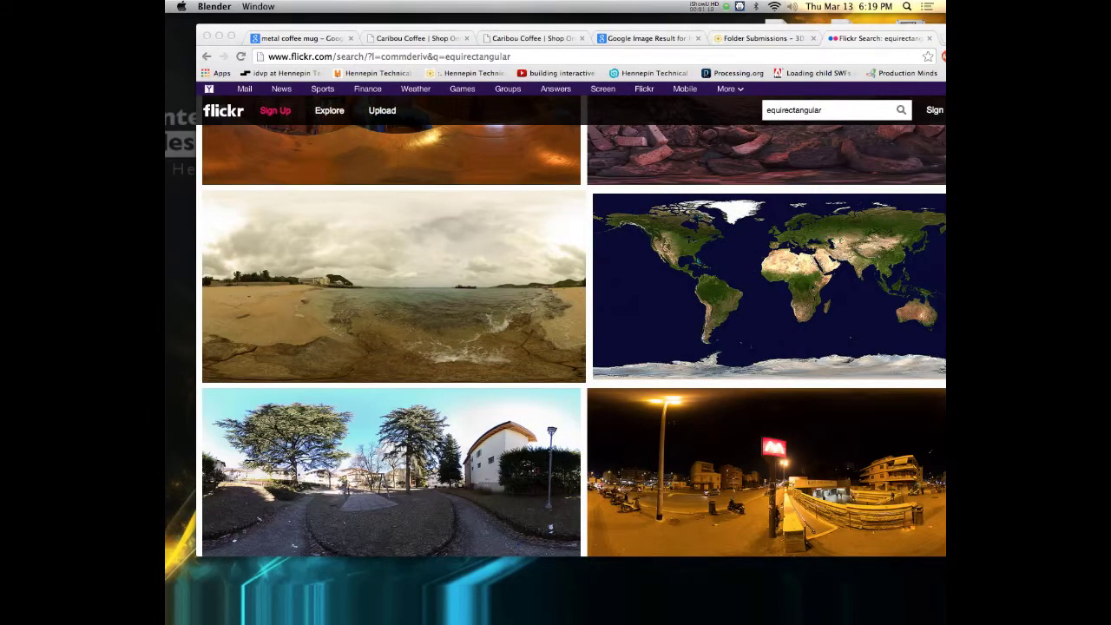
drag(173, 110, 699, 111)
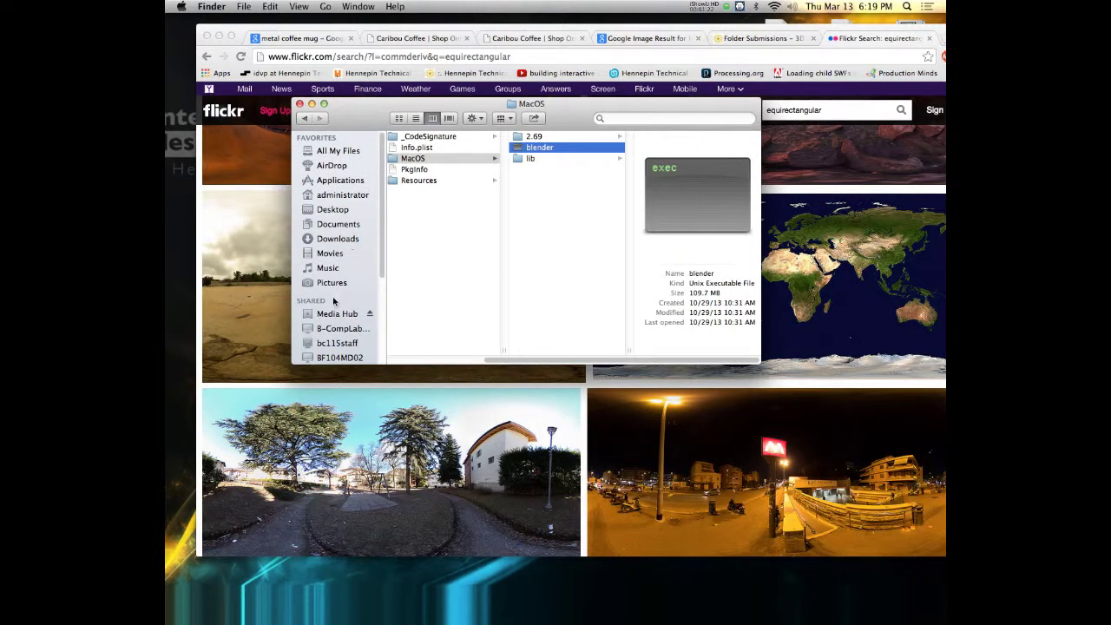
scroll(328, 306, down, 3)
click(339, 356)
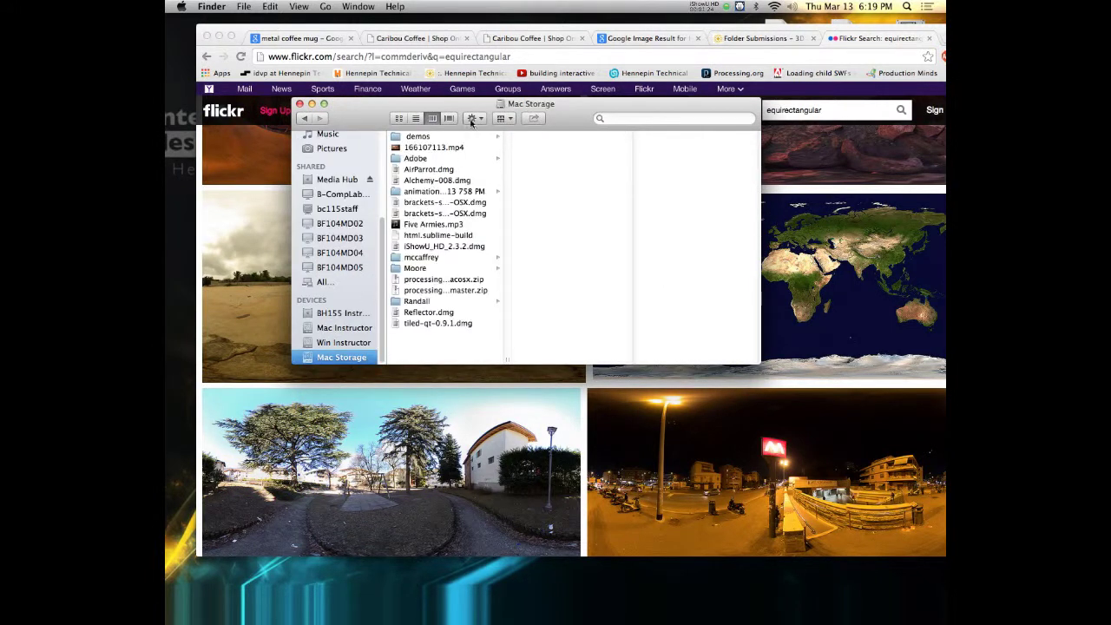
click(417, 268)
click(564, 139)
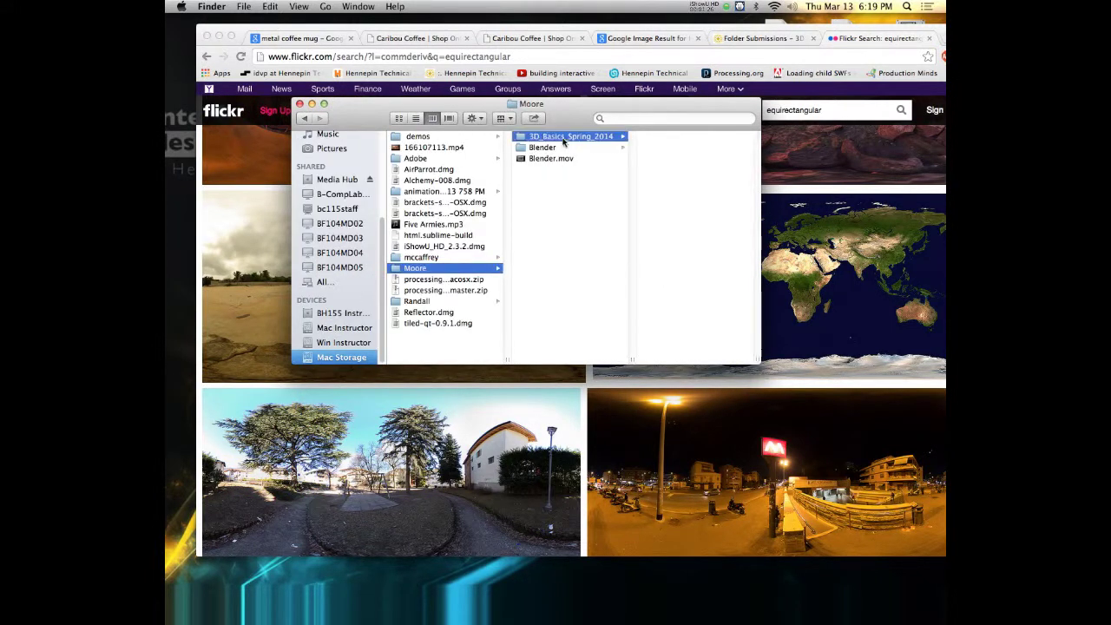
click(680, 137)
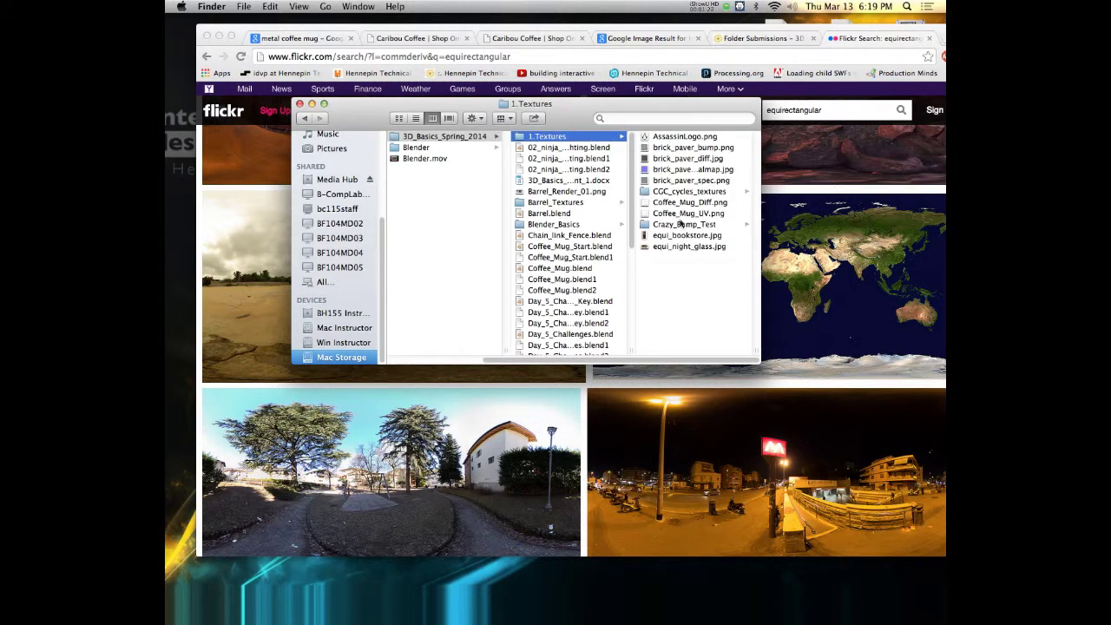
Step: Preview the equi_bookstore.jpg texture image, and close the preview and the folder window
click(666, 235)
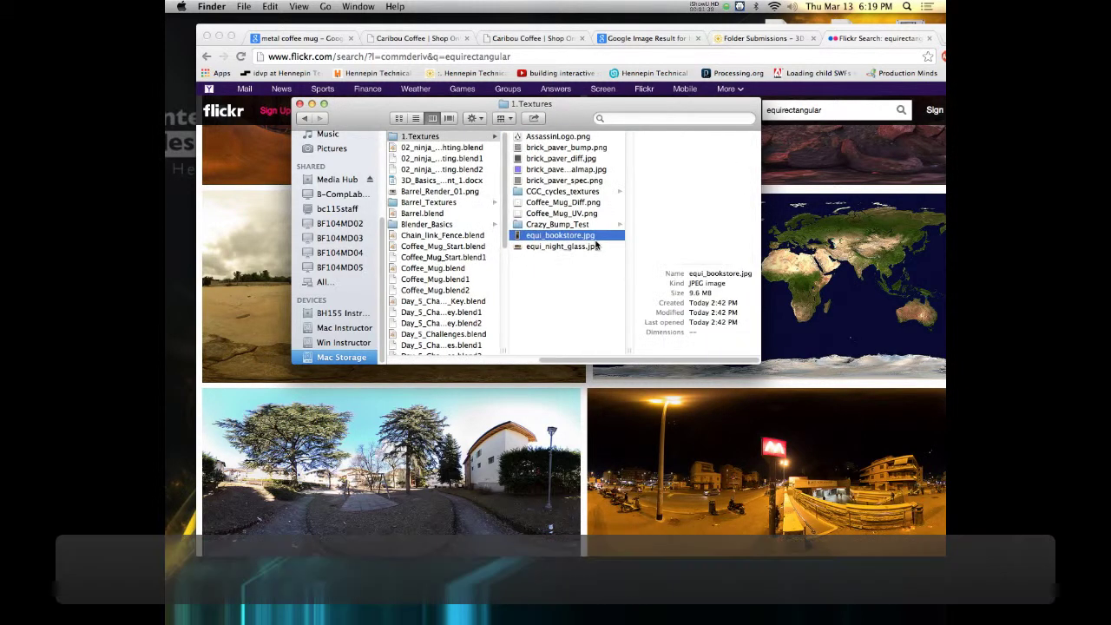
key(space)
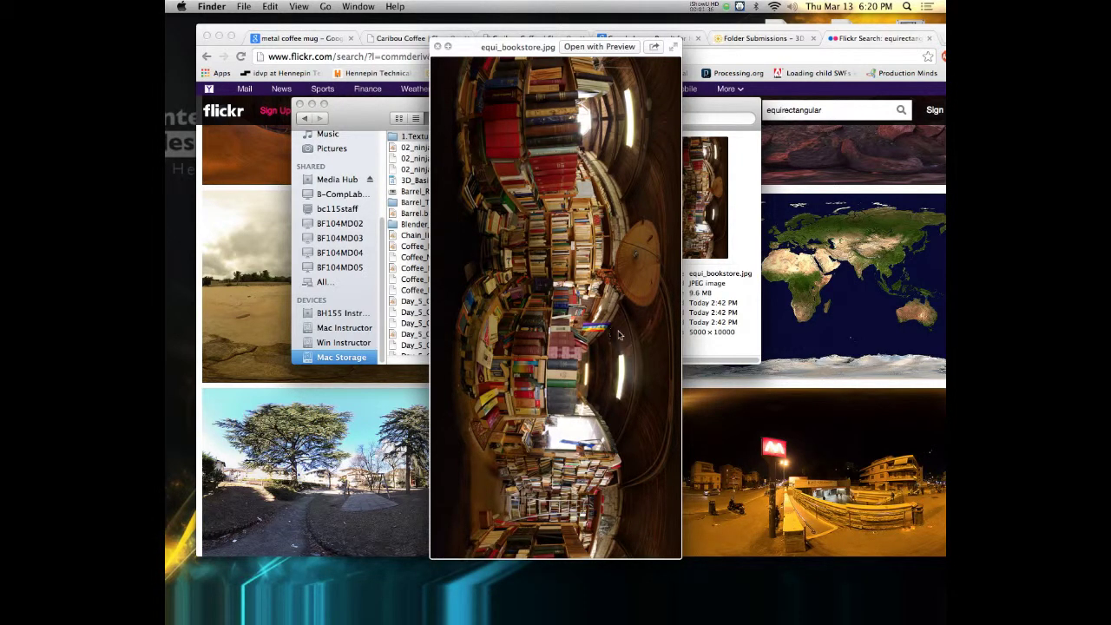
key(space)
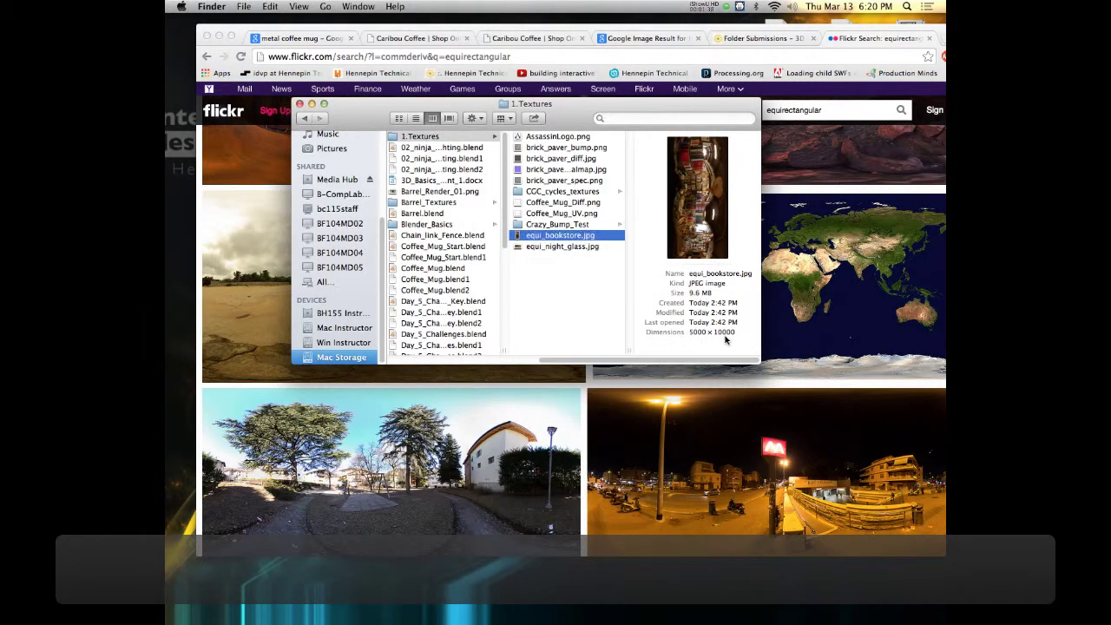
key(super+w)
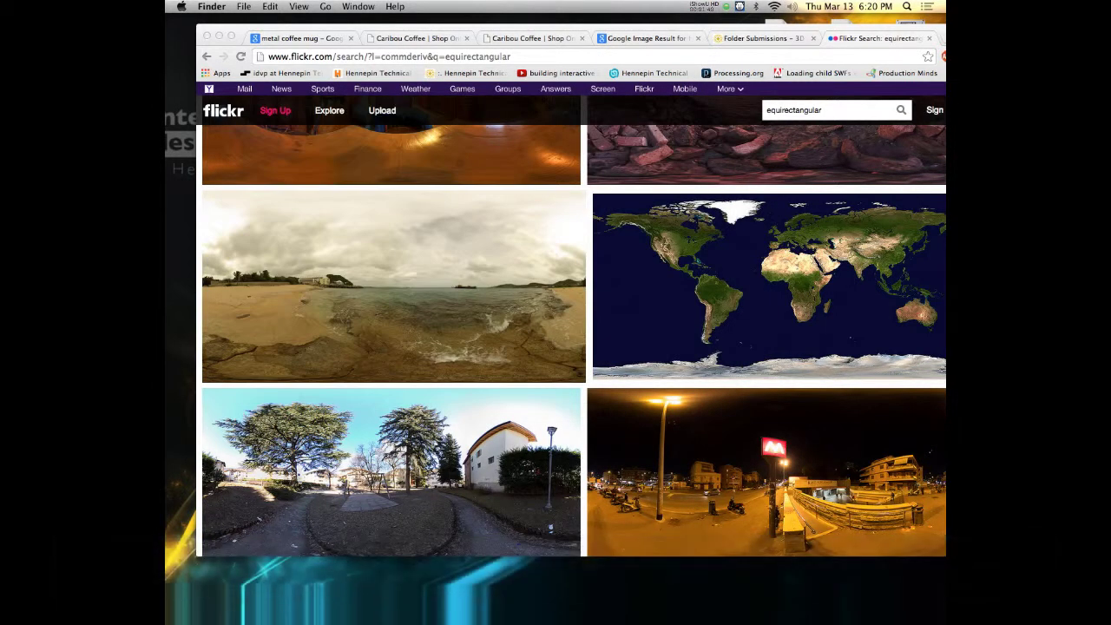
Step: Switch back to Blender, show the object's shader nodes, and return the node editor to the world nodes
key(super+Tab)
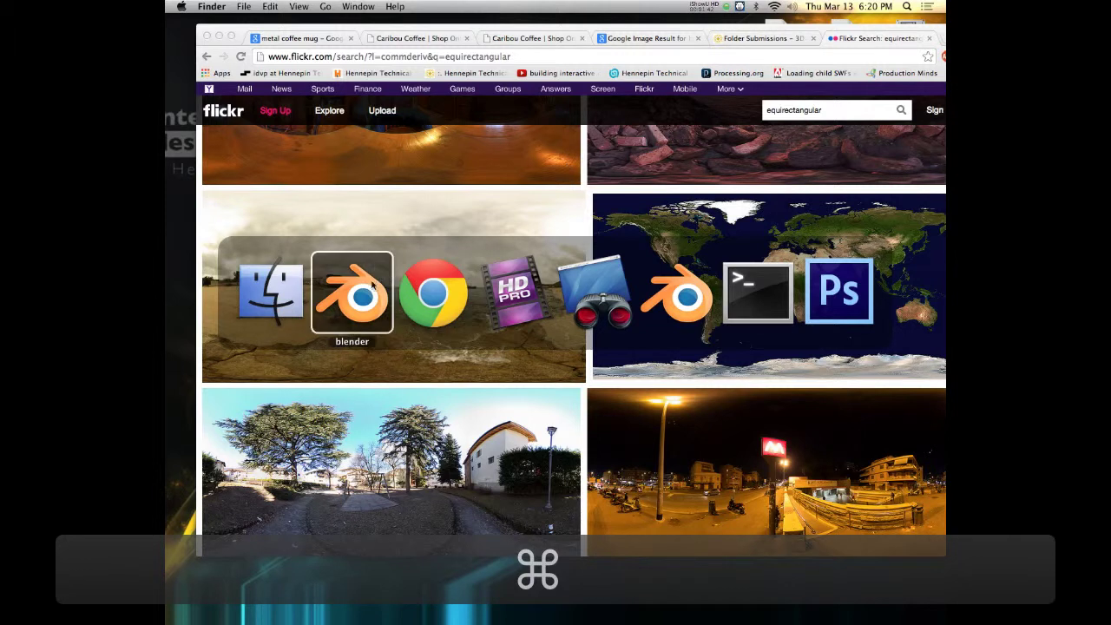
key(super+Tab)
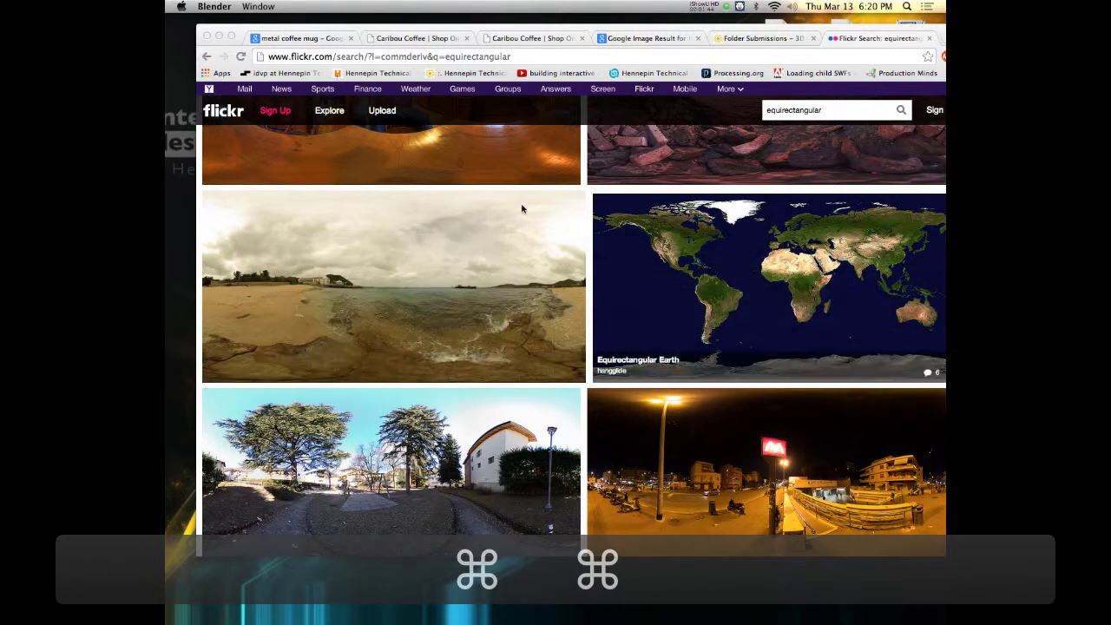
mouse_move(727, 585)
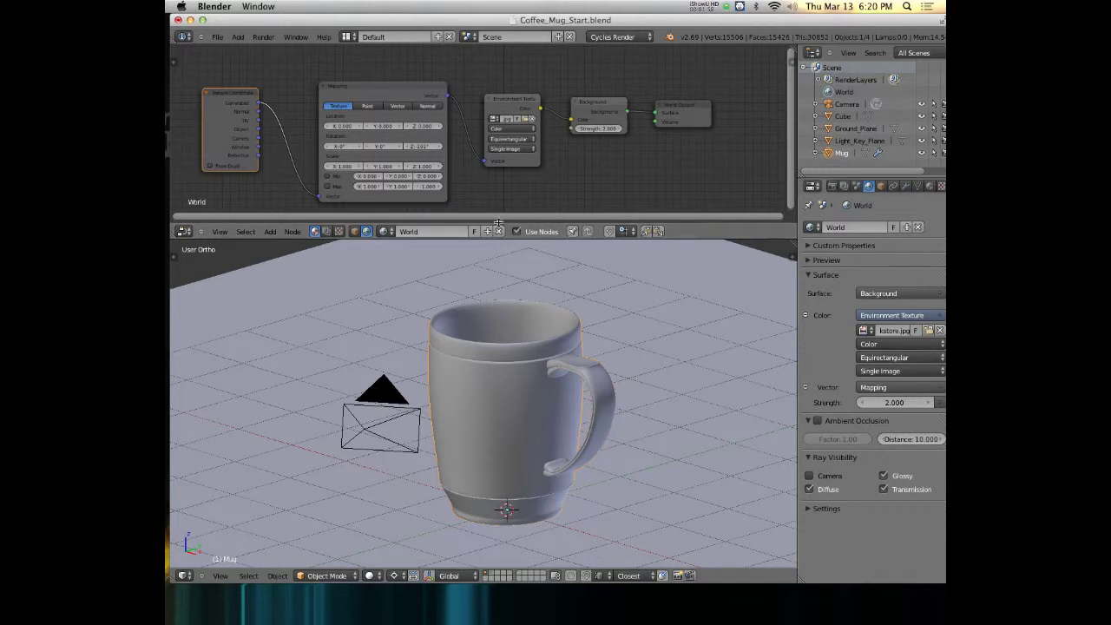
click(353, 232)
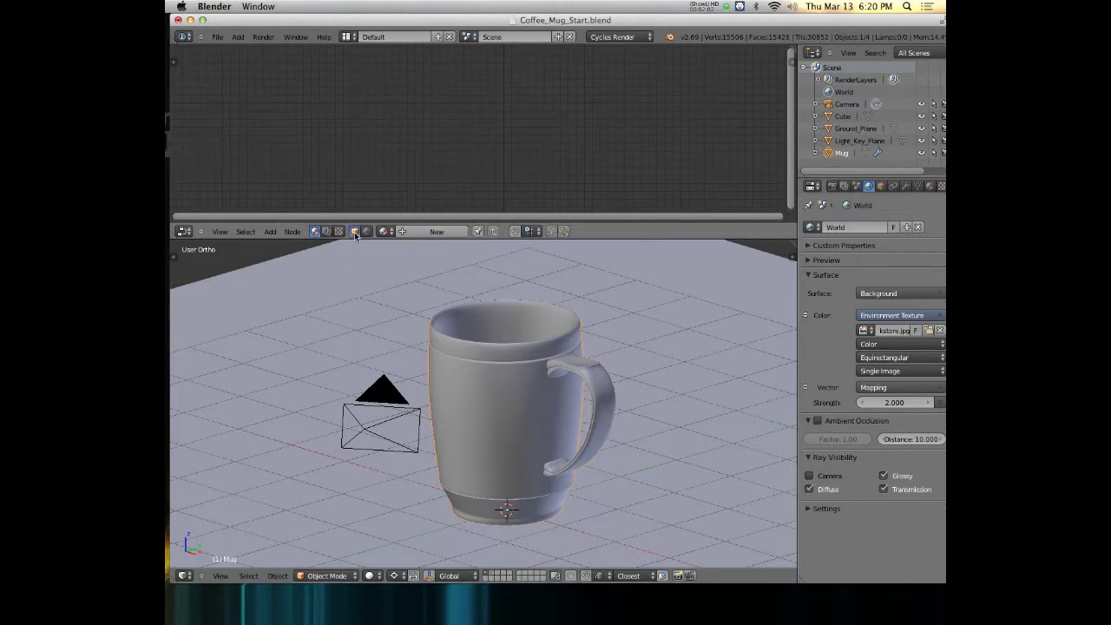
click(366, 231)
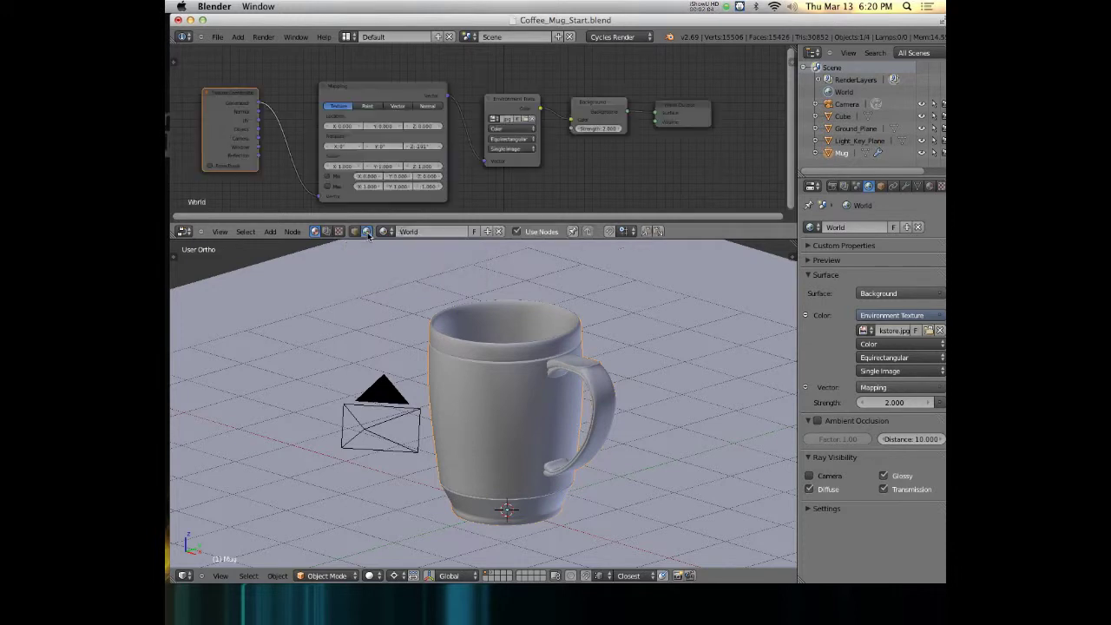
Step: Select the World Output, Background and Environment Texture nodes in turn to examine the world lighting setup
click(676, 106)
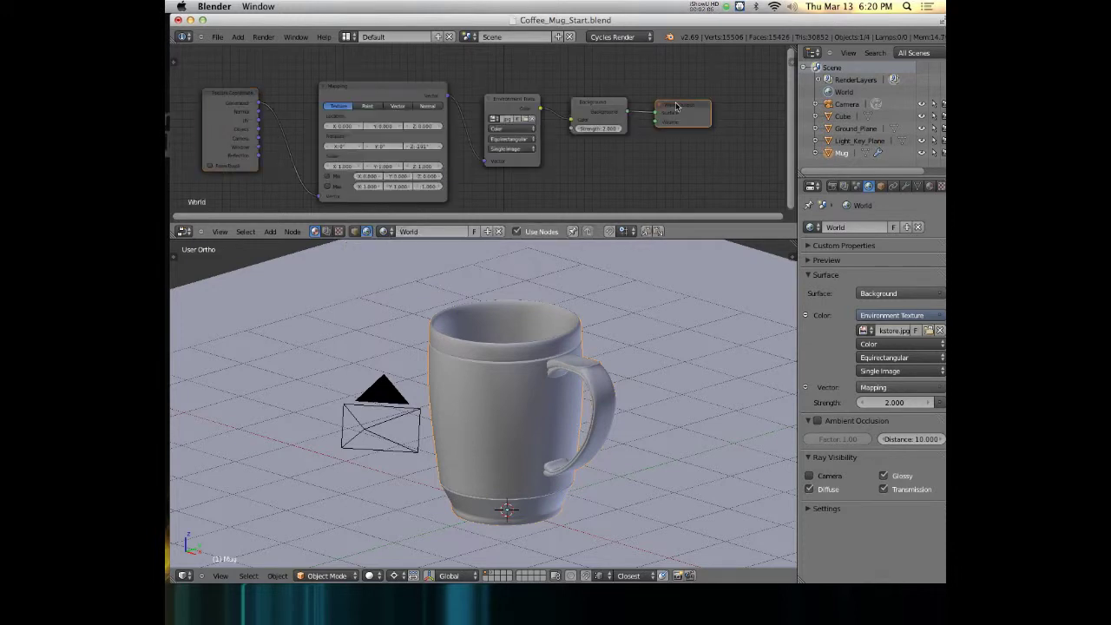
click(596, 107)
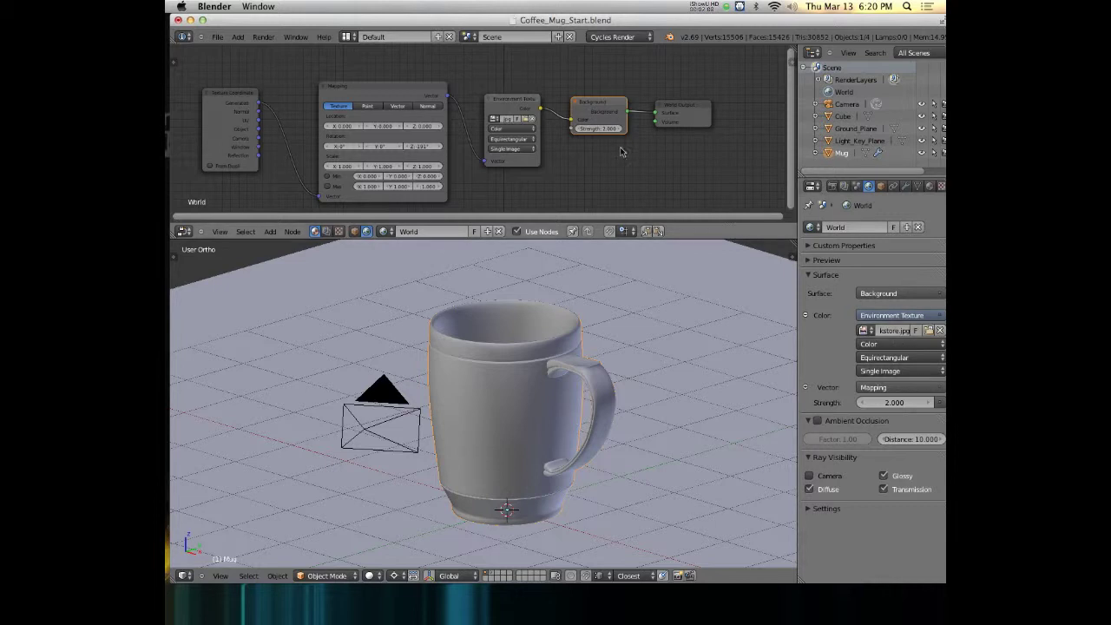
click(493, 119)
click(506, 104)
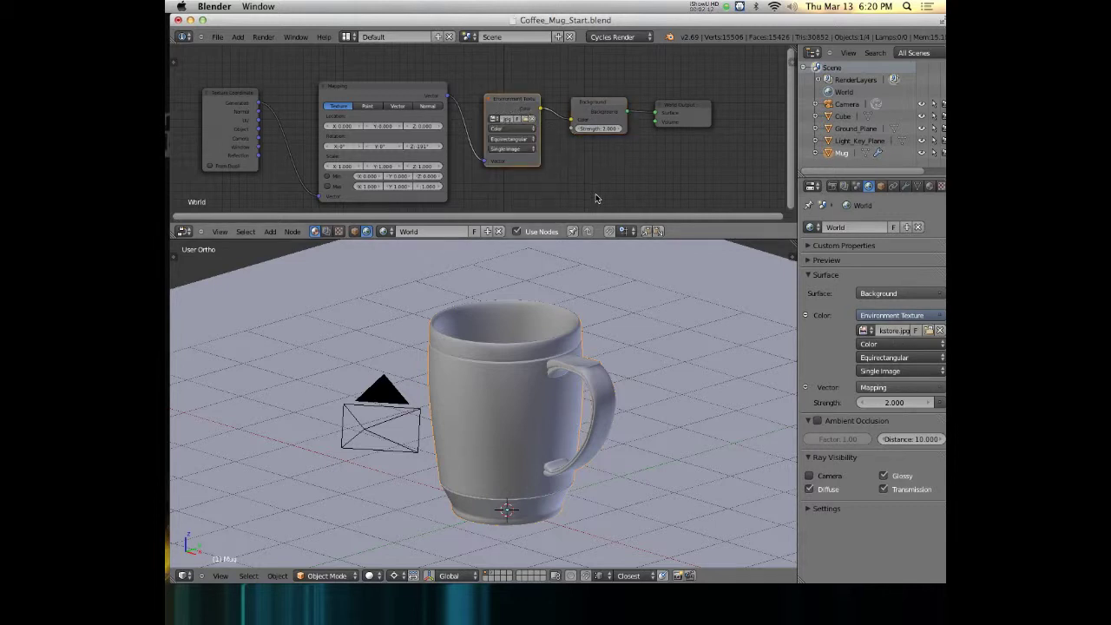
Step: Select the Mapping node in the world node setup to examine its place in the environment lighting chain
key(shift+a)
mouse_move(592, 244)
click(386, 93)
scroll(347, 95, down, 2)
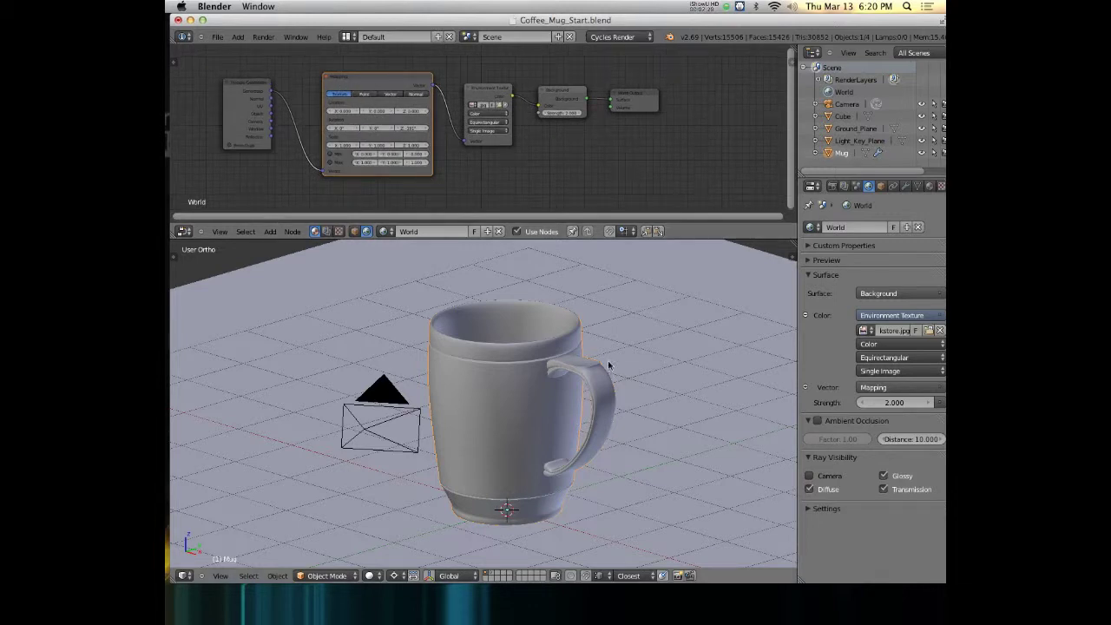
Step: Switch the 3D view to perspective at a low angle and preview the mug scene with rendered shading
scroll(609, 380, down, 6)
scroll(609, 380, up, 3)
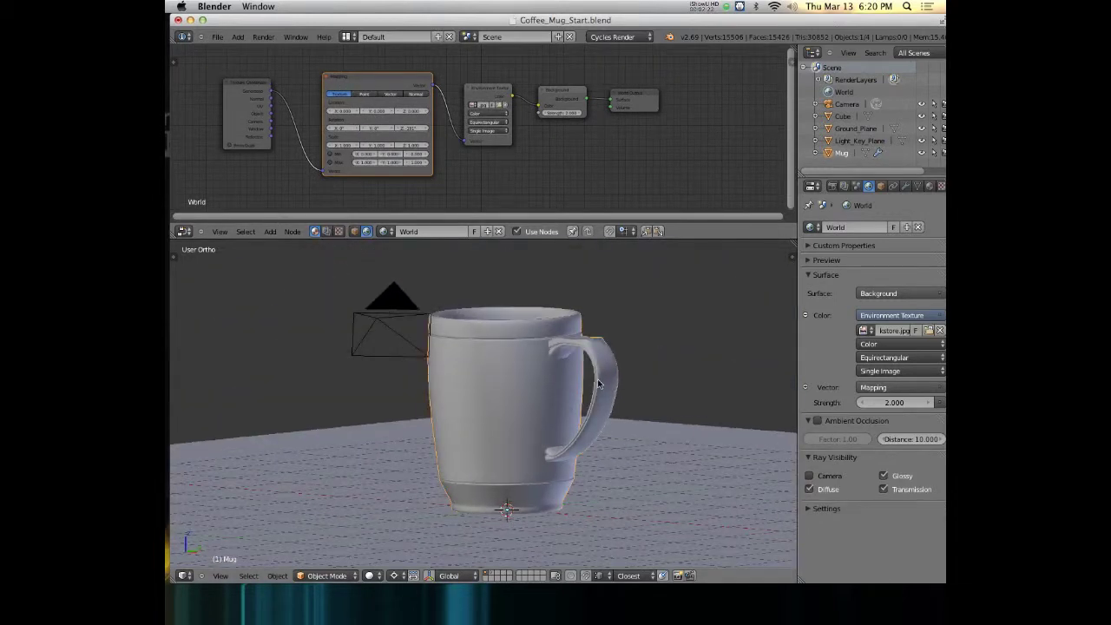
key(5)
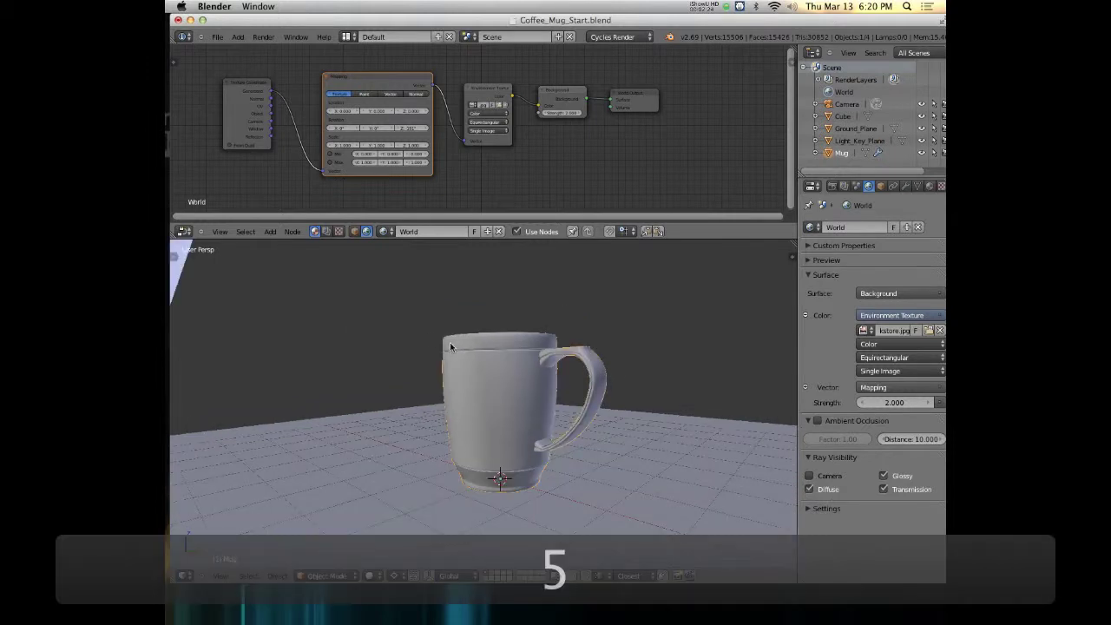
key(shift+z)
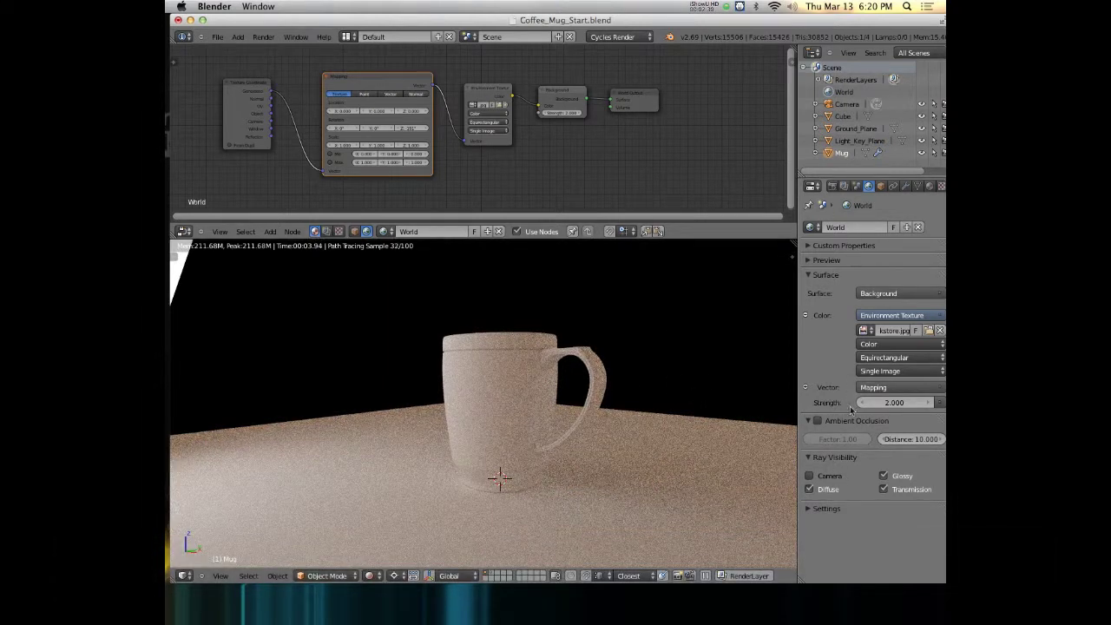
Step: Make the world environment visible to the camera and hide Light_Key_Plane to inspect the environment lighting alone
click(808, 477)
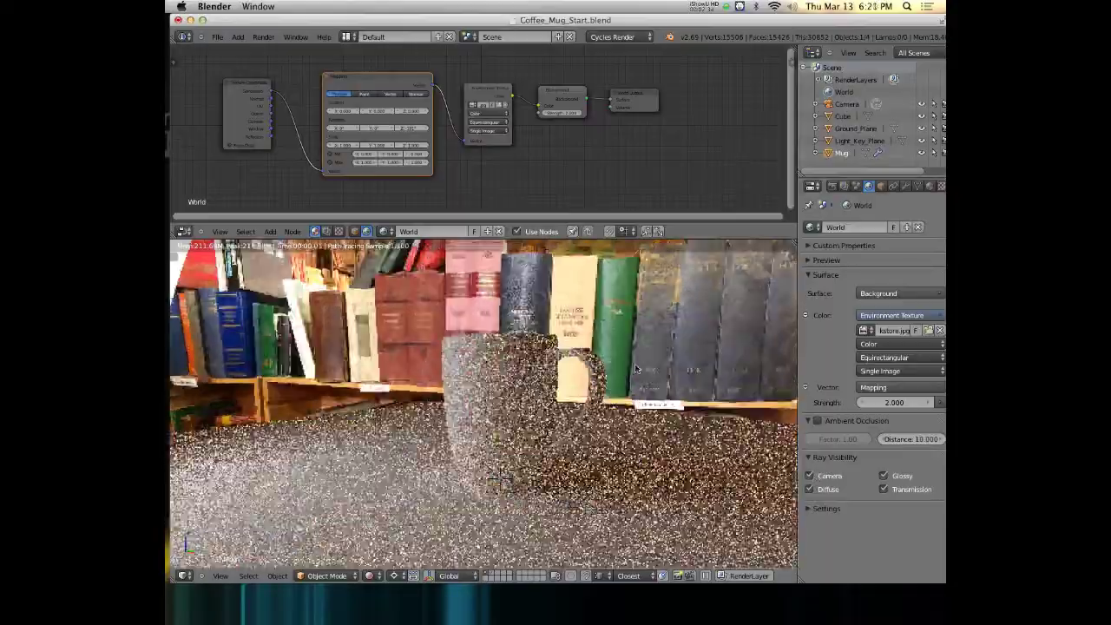
middle_drag(521, 343, 738, 386)
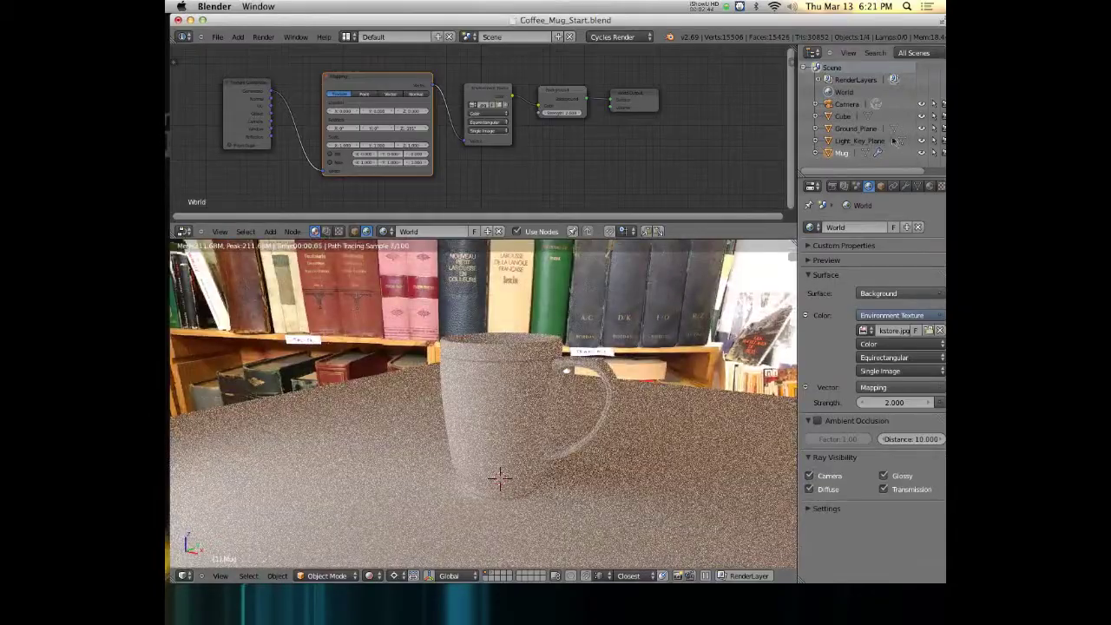
click(922, 141)
middle_drag(622, 395, 593, 381)
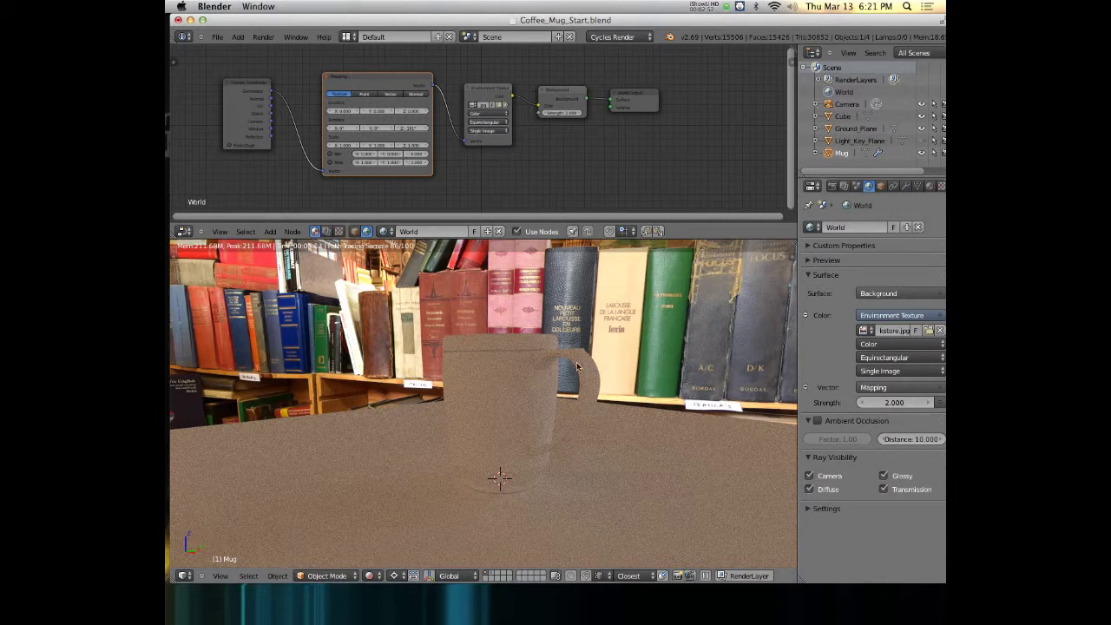
middle_drag(570, 373, 610, 420)
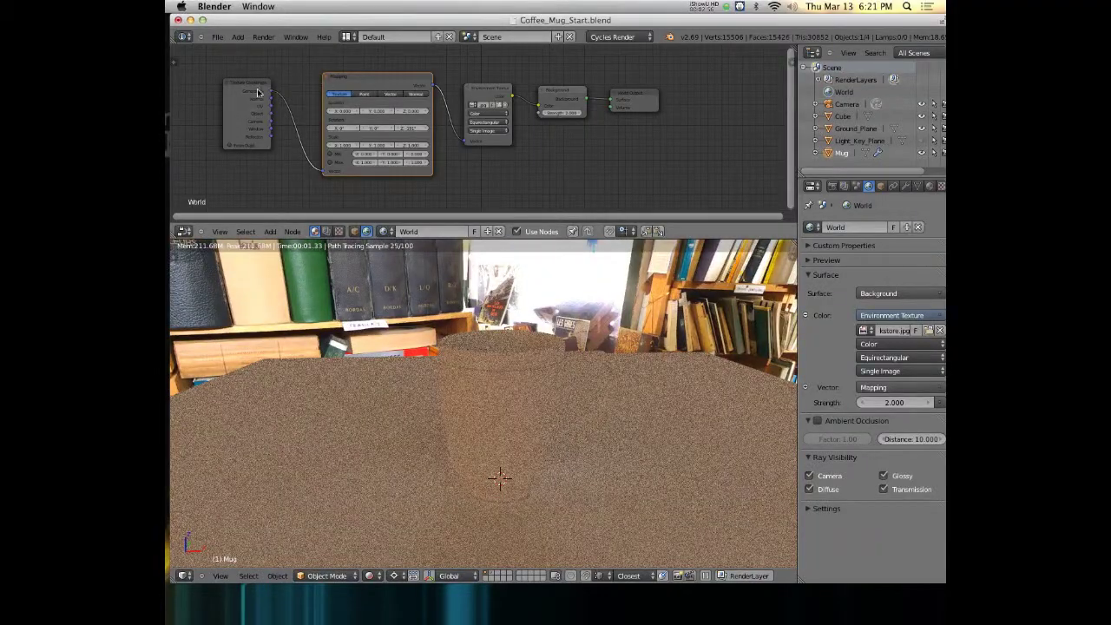
Step: Select the Texture Coordinate node to examine it, and view the bookstore environment behind the mug from several angles
scroll(260, 94, up, 3)
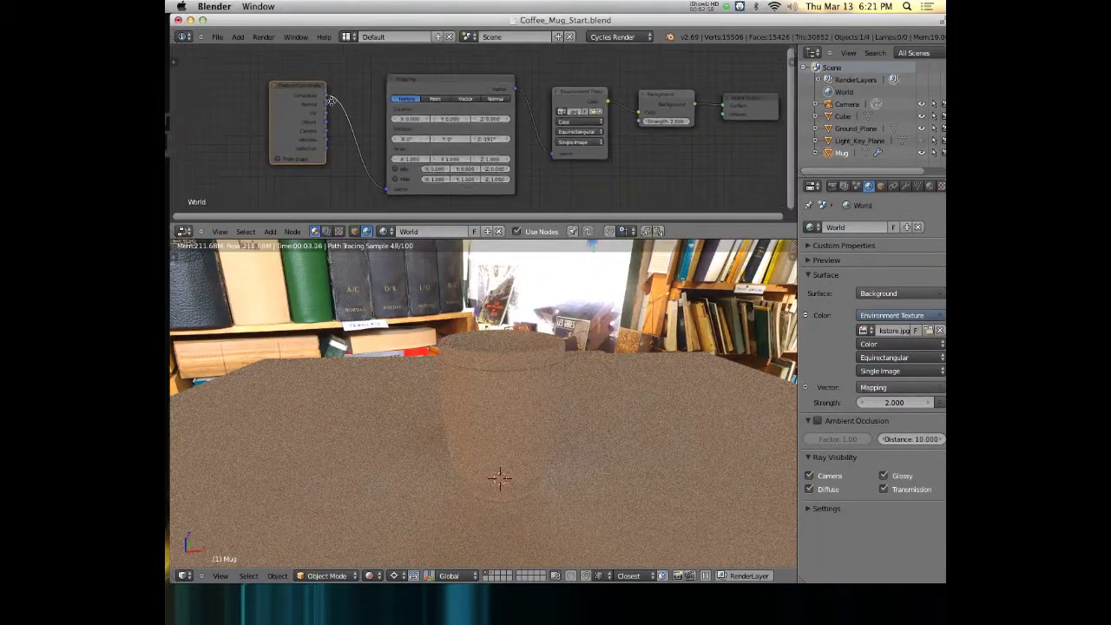
scroll(313, 104, up, 2)
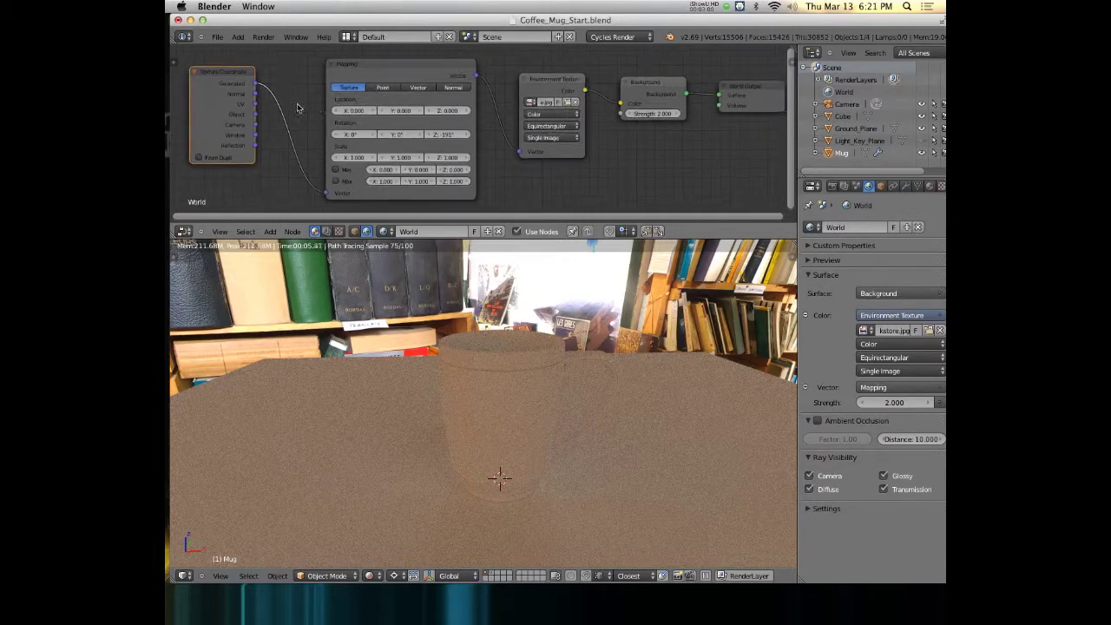
drag(437, 146, 451, 146)
middle_drag(521, 408, 588, 420)
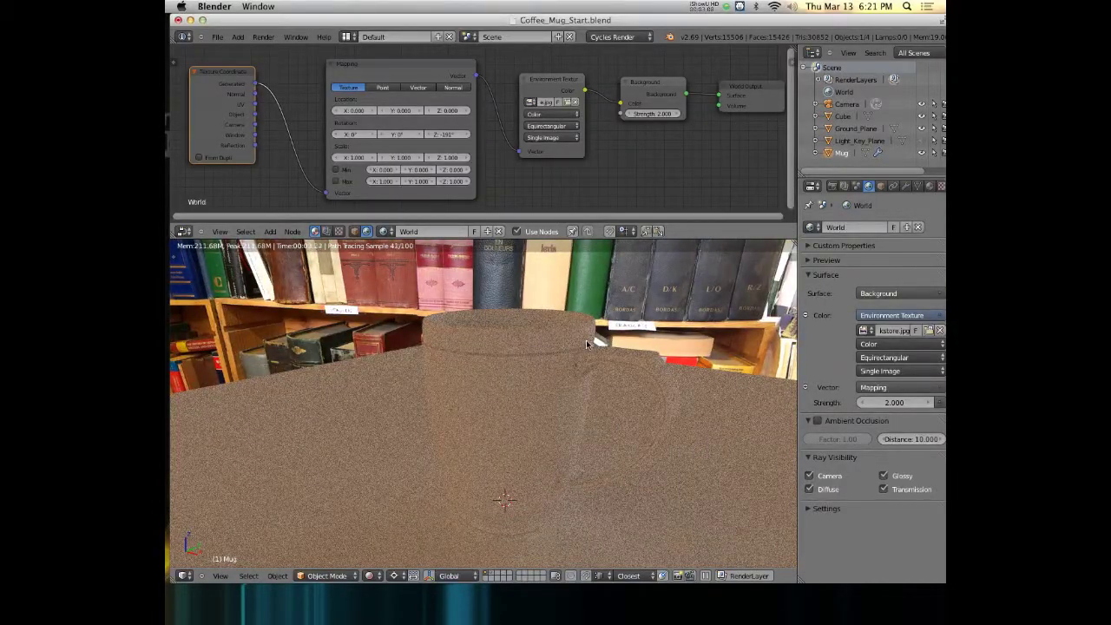
middle_drag(620, 412, 747, 302)
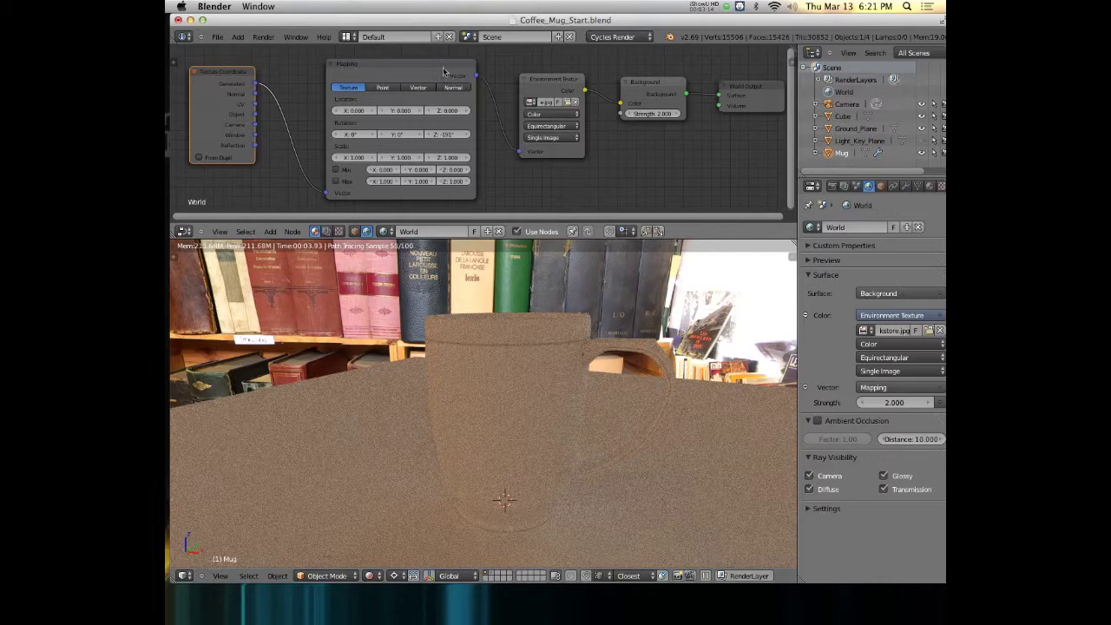
Step: Try rotating the environment by changing the Mapping node's Z rotation to about -48°, and undo the change
click(380, 70)
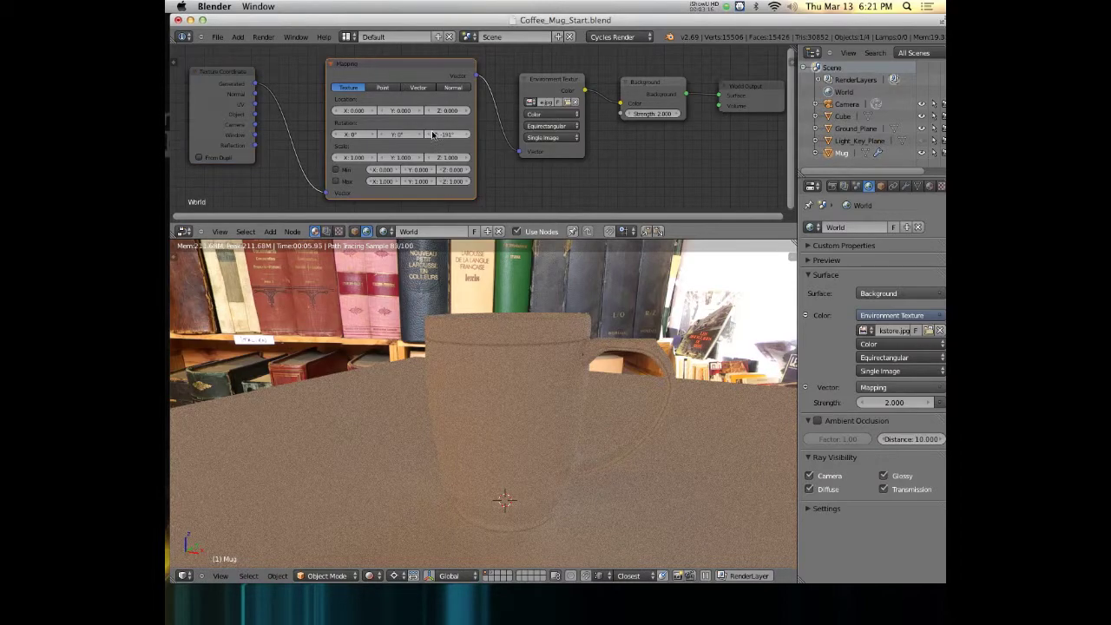
drag(440, 136, 590, 136)
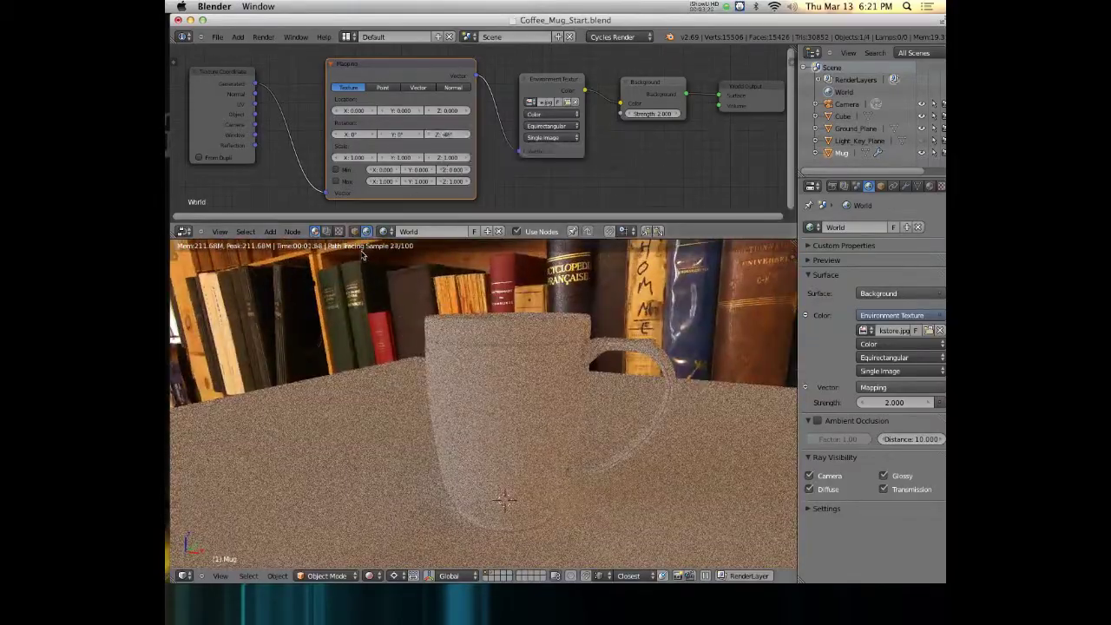
key(super+z)
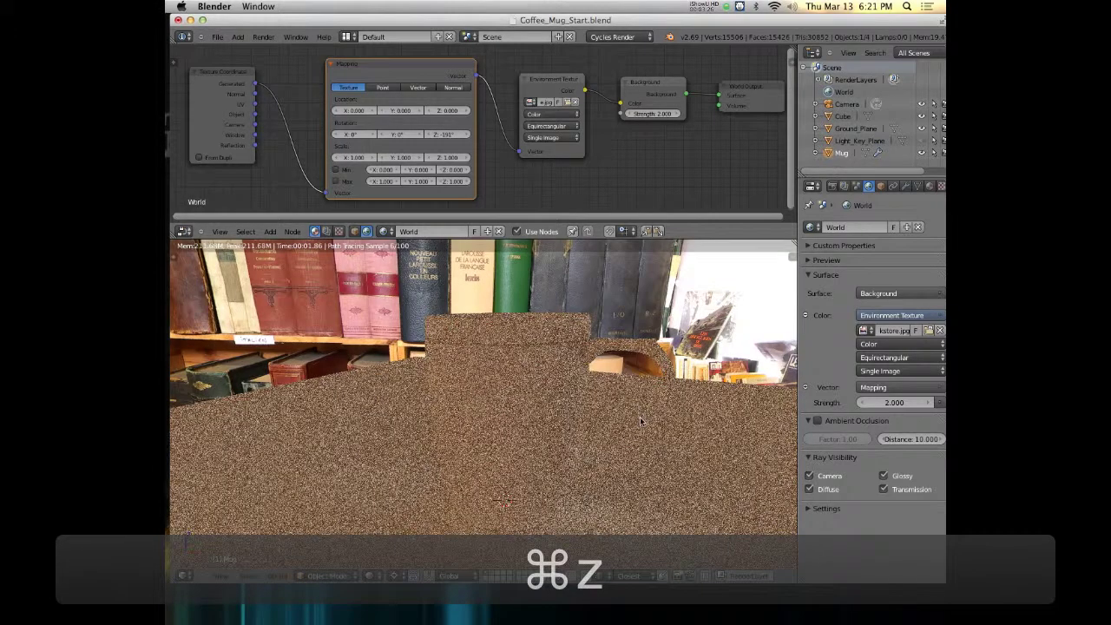
Step: Turn off the world's camera ray visibility and unhide Light_Key_Plane, viewing the rendered result through the camera
click(808, 475)
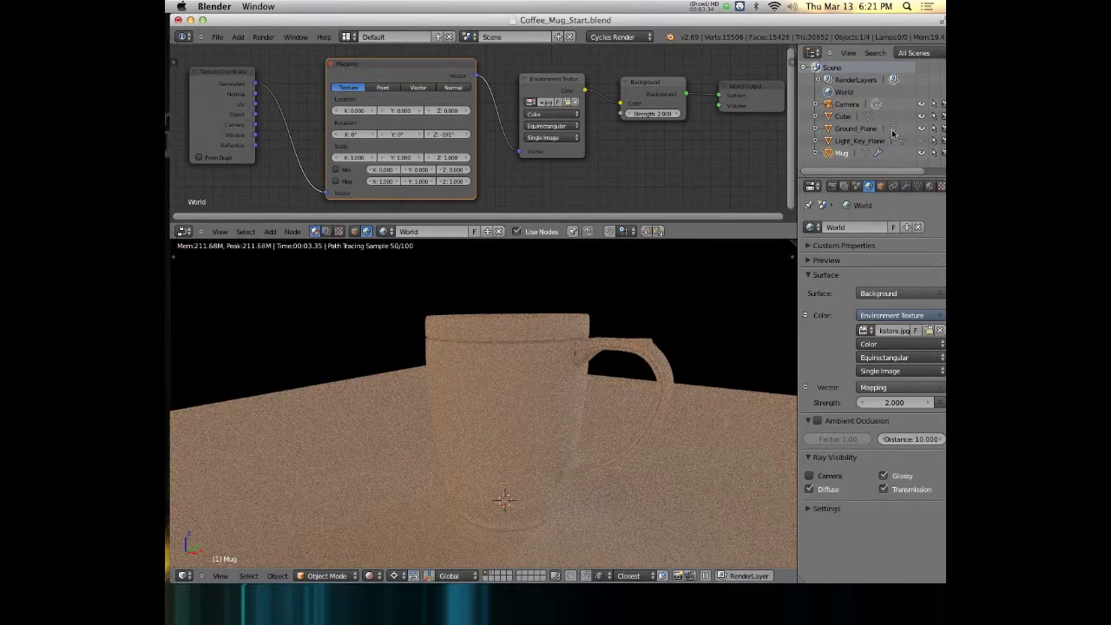
click(921, 141)
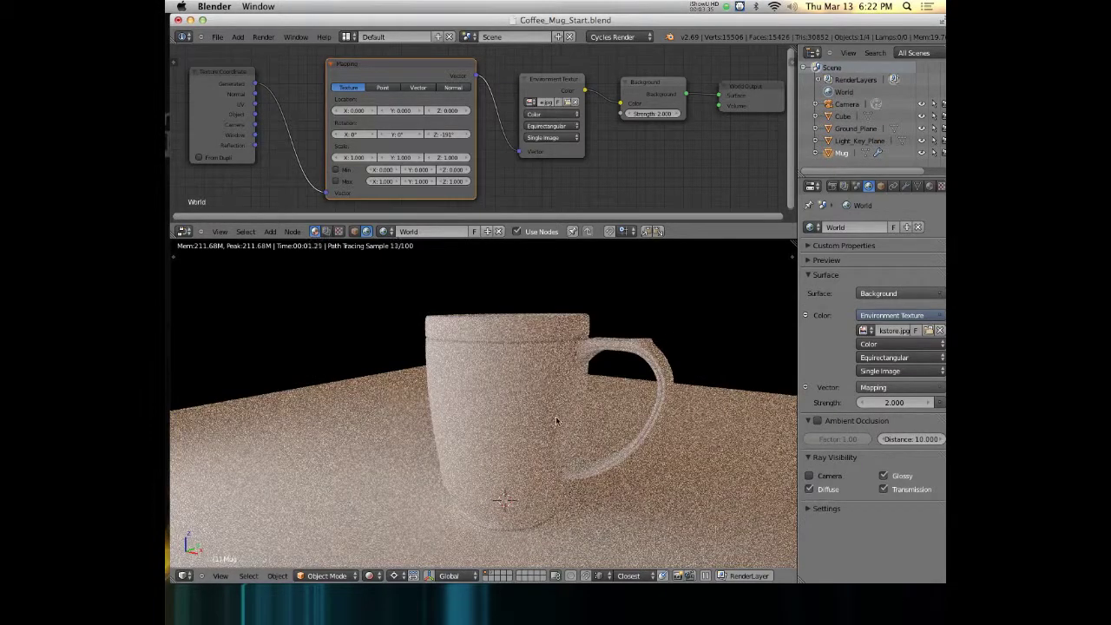
key(0)
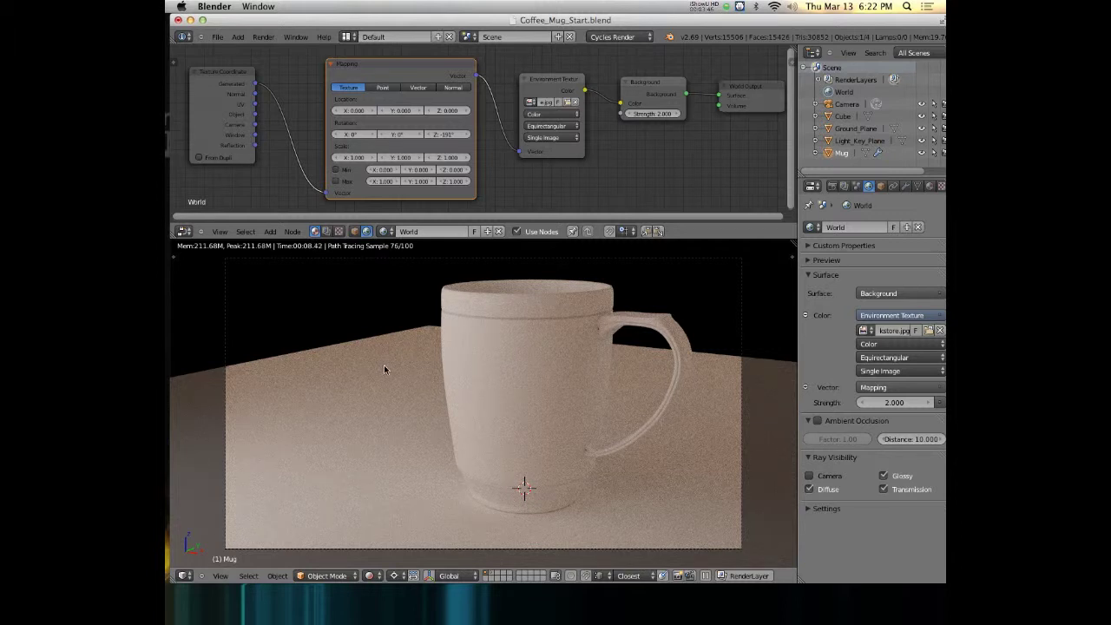
Step: Return to solid shading, select Light_Key_Plane, and examine its Emission material settings
key(z)
scroll(450, 376, down, 4)
right_click(282, 325)
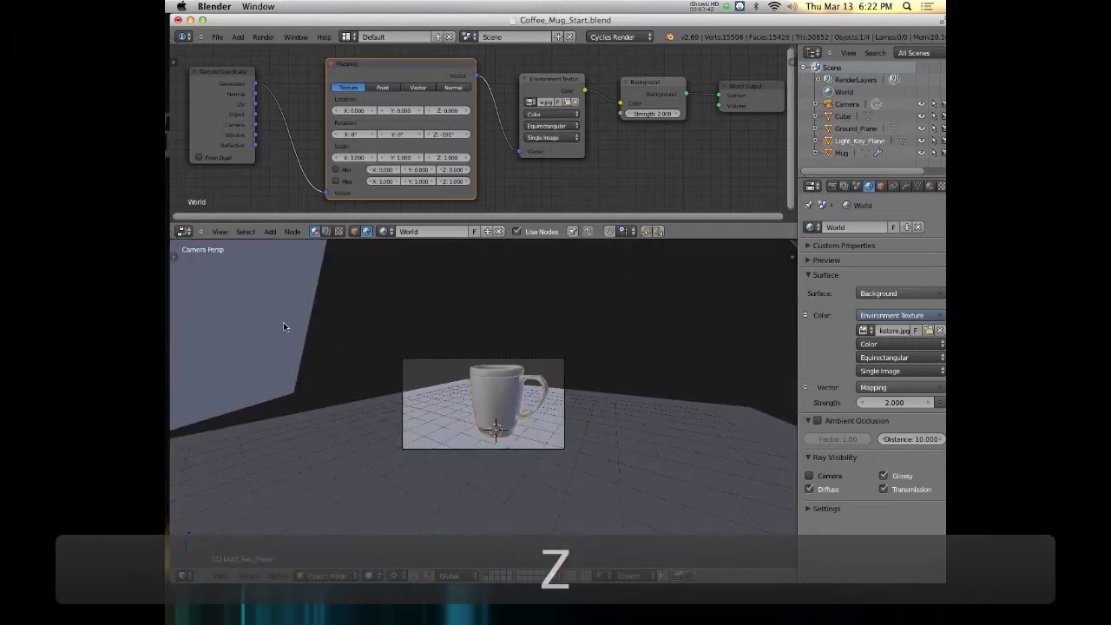
scroll(358, 366, up, 5)
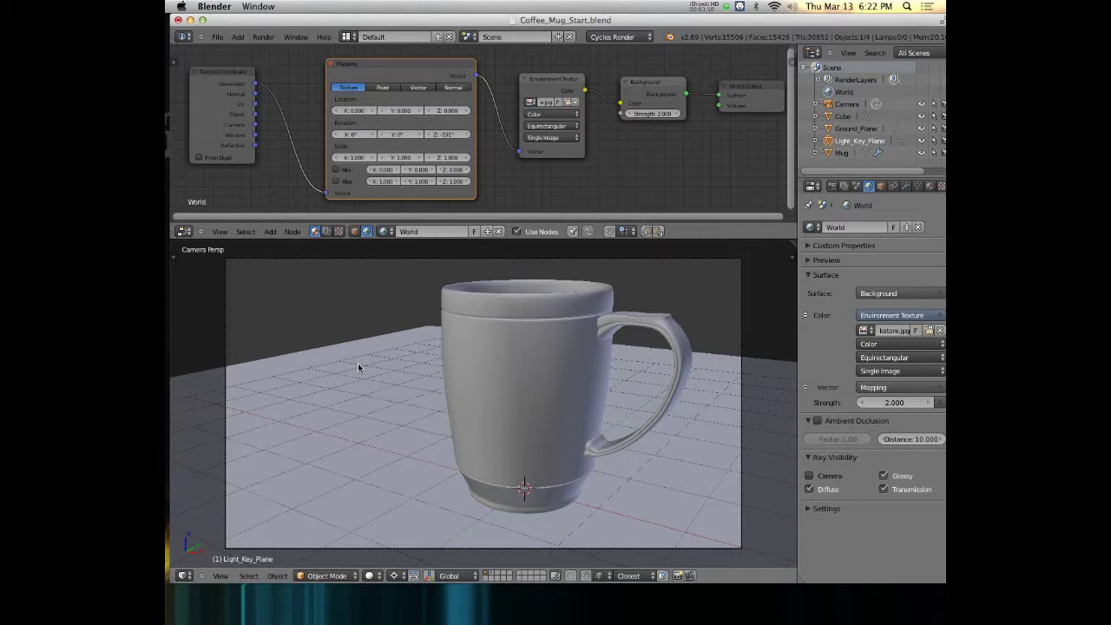
key(KP_Decimal)
middle_drag(493, 375, 315, 393)
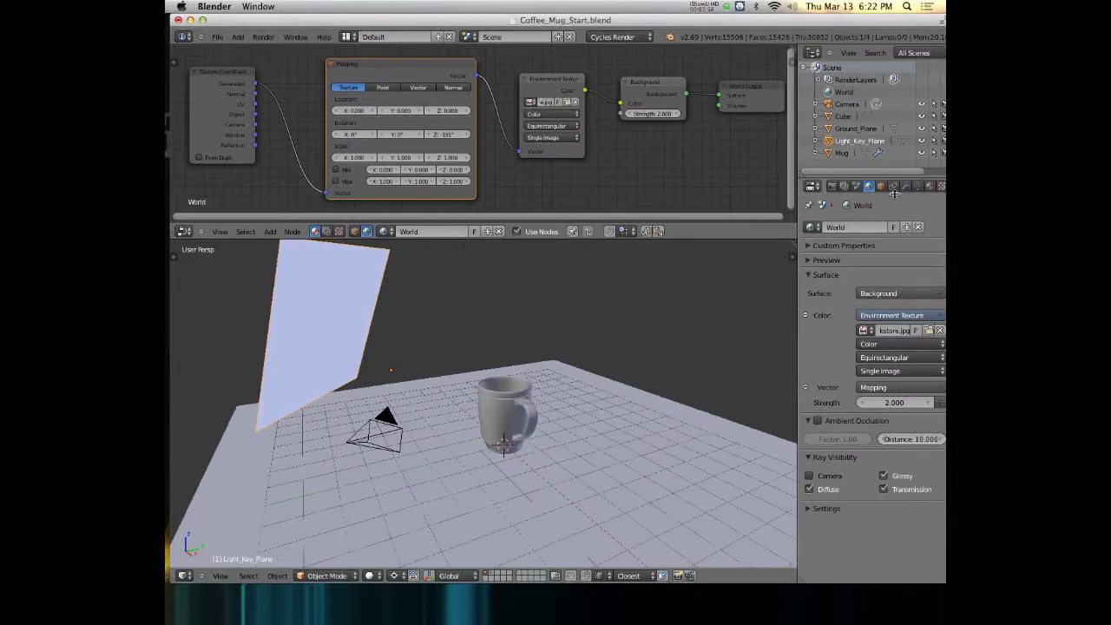
click(927, 187)
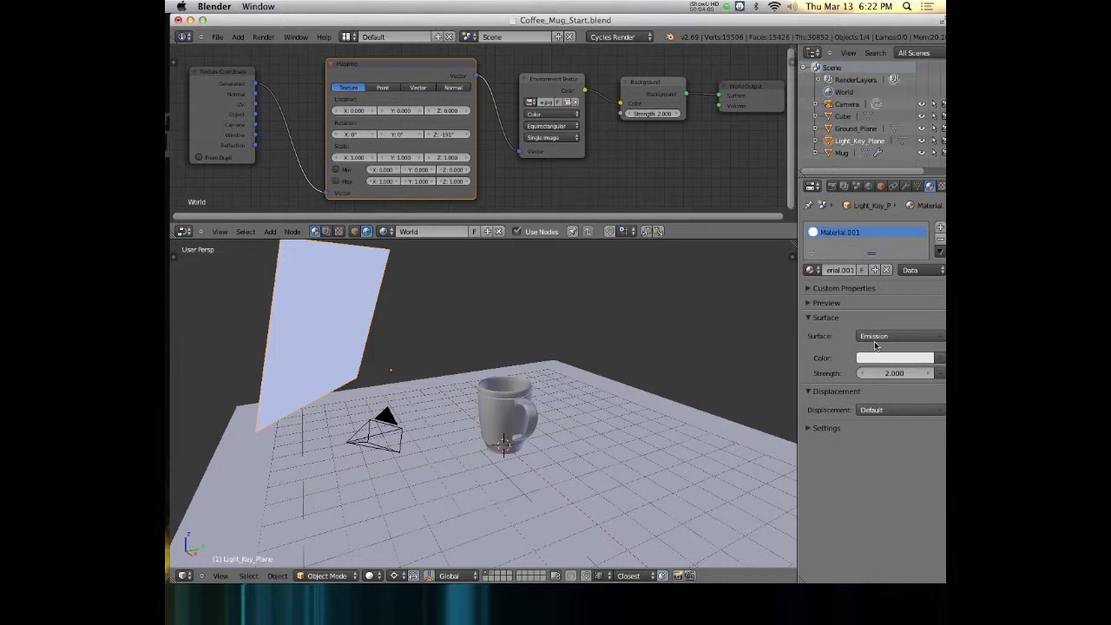
click(875, 358)
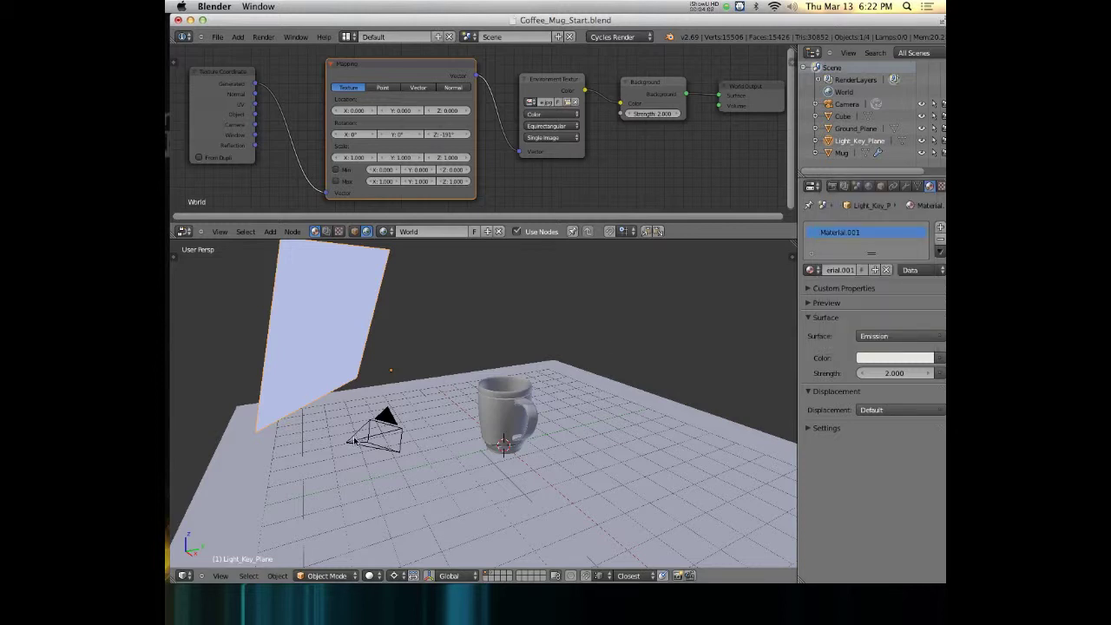
Step: Preview the key plane's light on the mug and ground with rendered shading from different distances
key(shift+z)
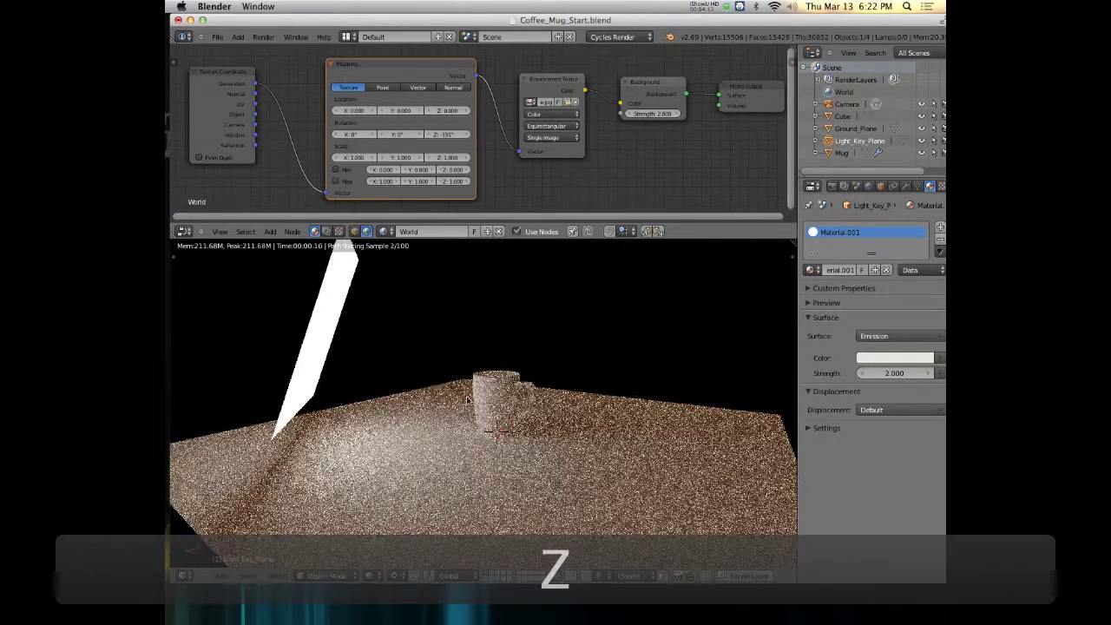
scroll(526, 427, up, 2)
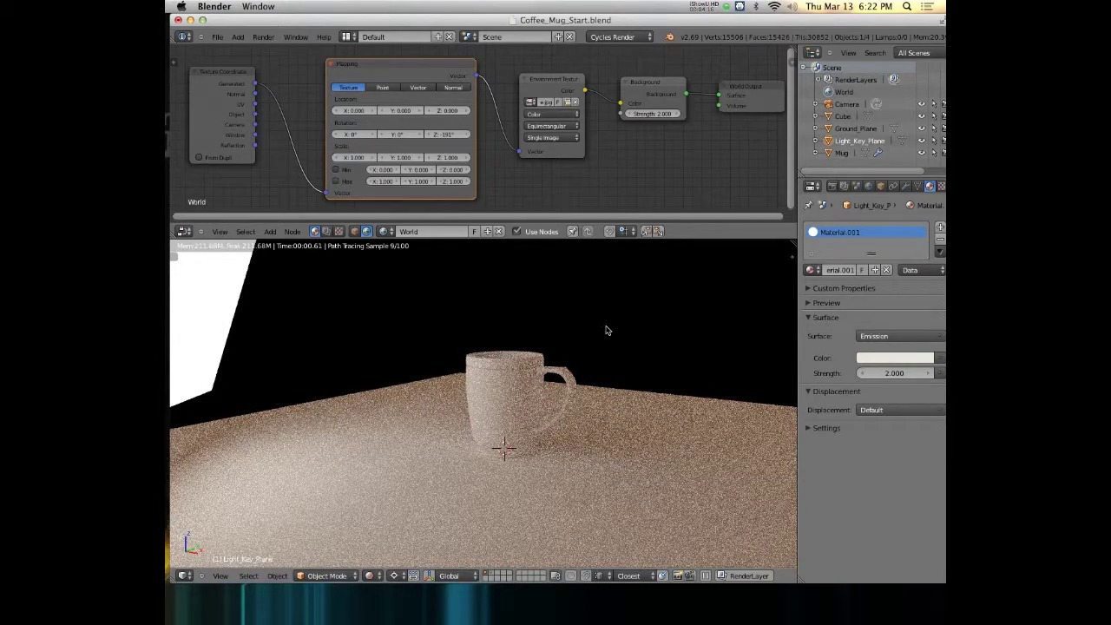
scroll(605, 327, up, 3)
scroll(625, 344, down, 3)
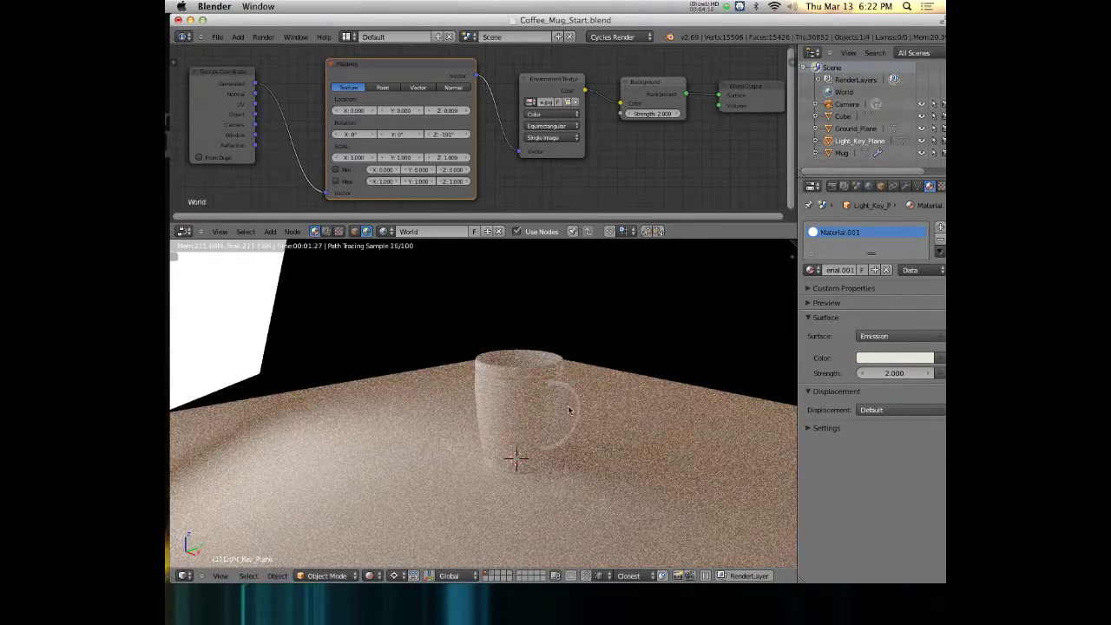
Step: Return to solid shading, select the mug, and isolate it in local view
key(z)
right_click(518, 395)
scroll(519, 396, left, 5)
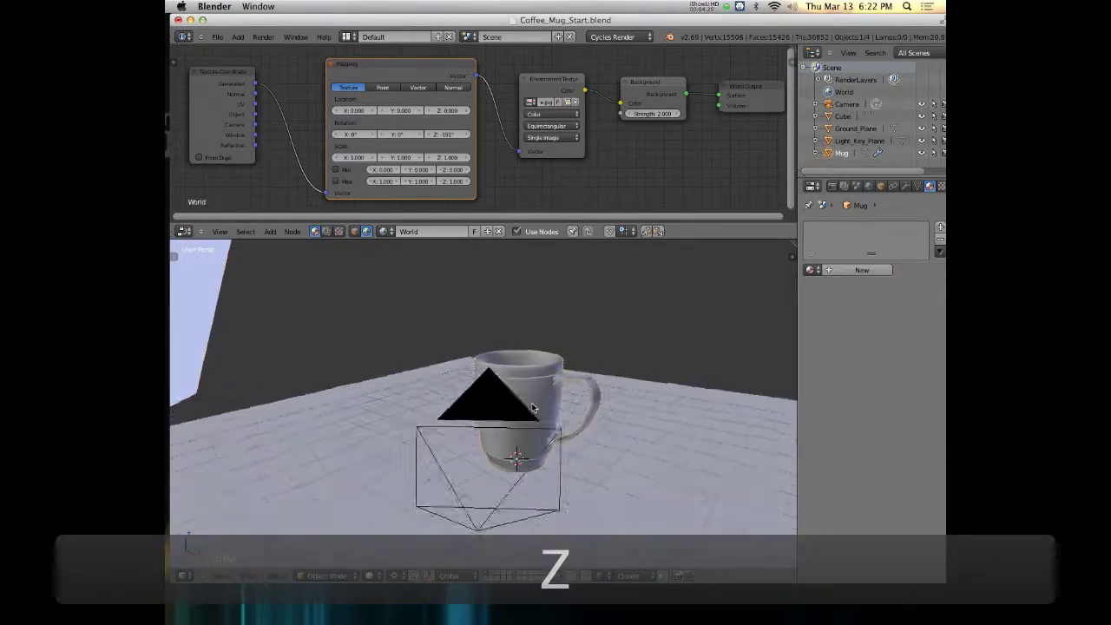
key(KP_Divide)
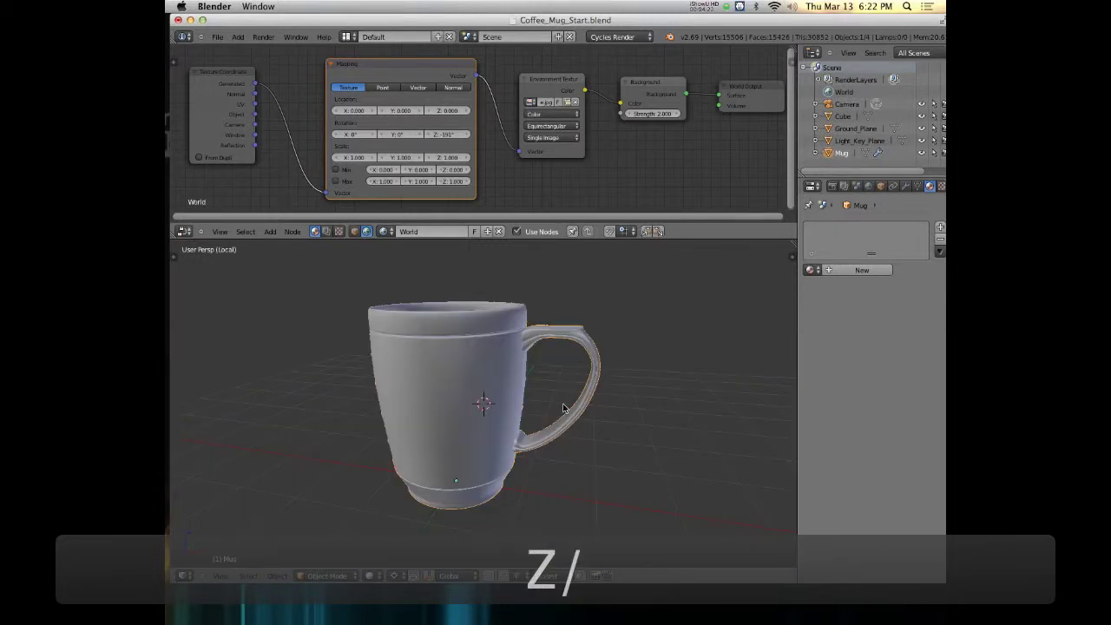
mouse_move(525, 418)
middle_down()
mouse_move(524, 403)
mouse_move(454, 414)
mouse_move(508, 404)
middle_up()
Step: Enter Edit Mode in orthographic view and select the mug's linked handle geometry, trying a move and cancelling it
key(Tab)
scroll(501, 411, down, 2)
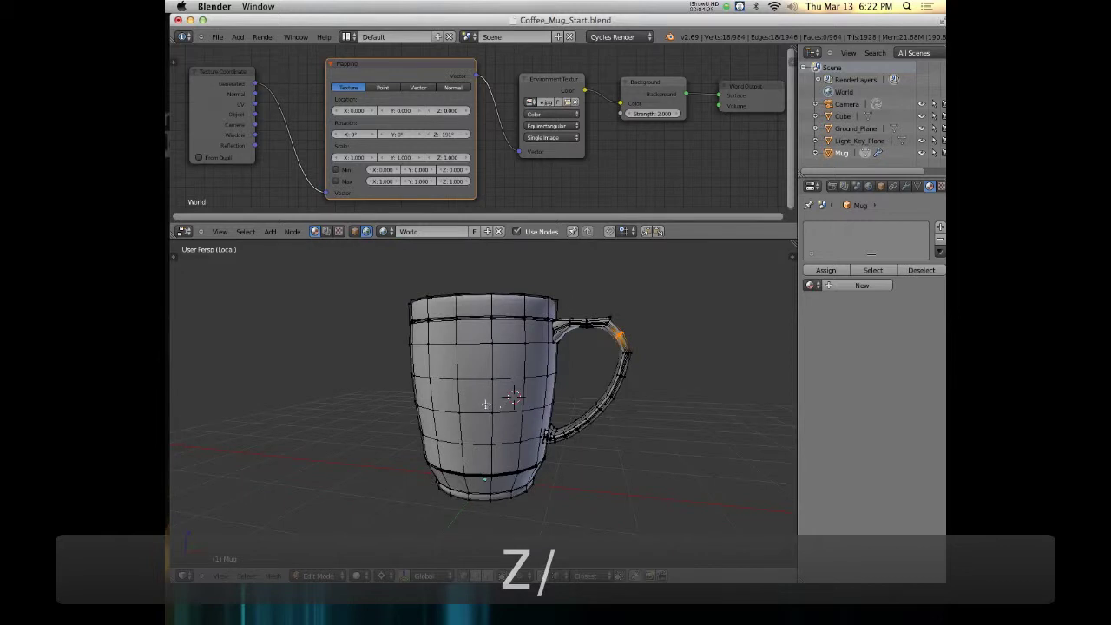
key(KP_5)
middle_drag(576, 385, 605, 387)
key(a)
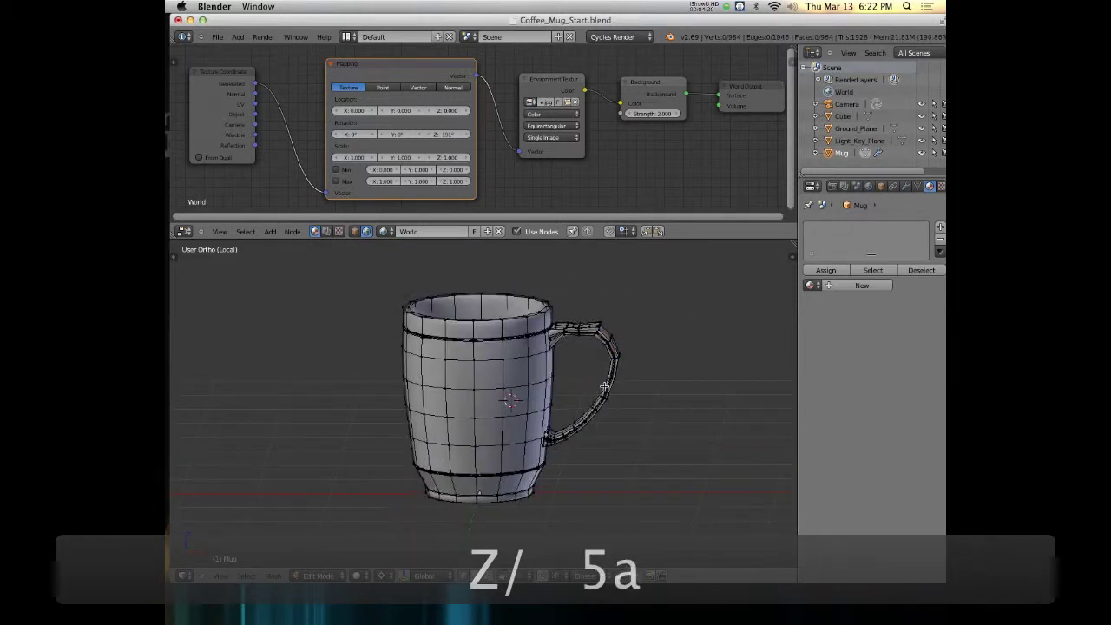
key(l)
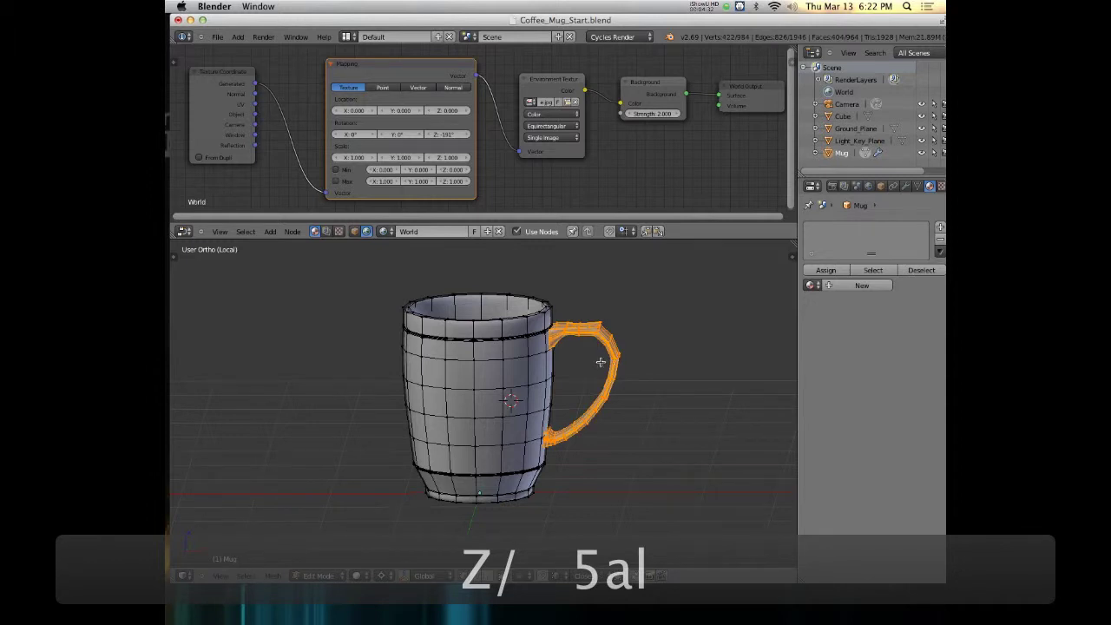
key(g)
right_click(704, 356)
Step: Deselect the handle and select all linked geometry of the cup body
middle_drag(606, 366, 659, 371)
key(a)
key(l)
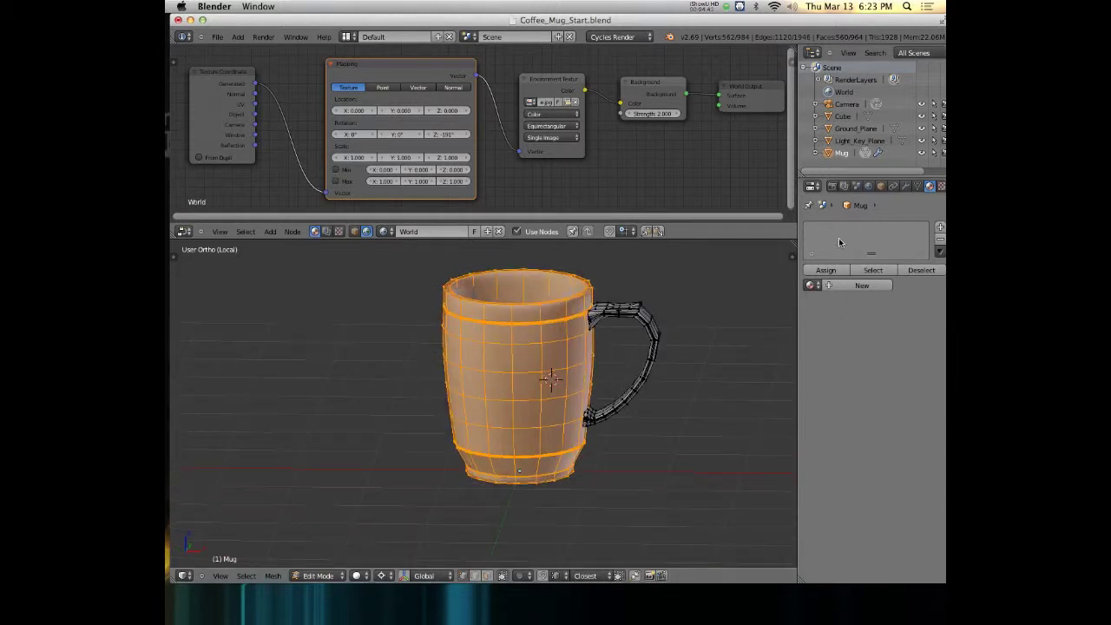
Step: Show the mug's Subdivision Surface modifier settings, return to Object Mode, and examine the smoothed mug
click(905, 187)
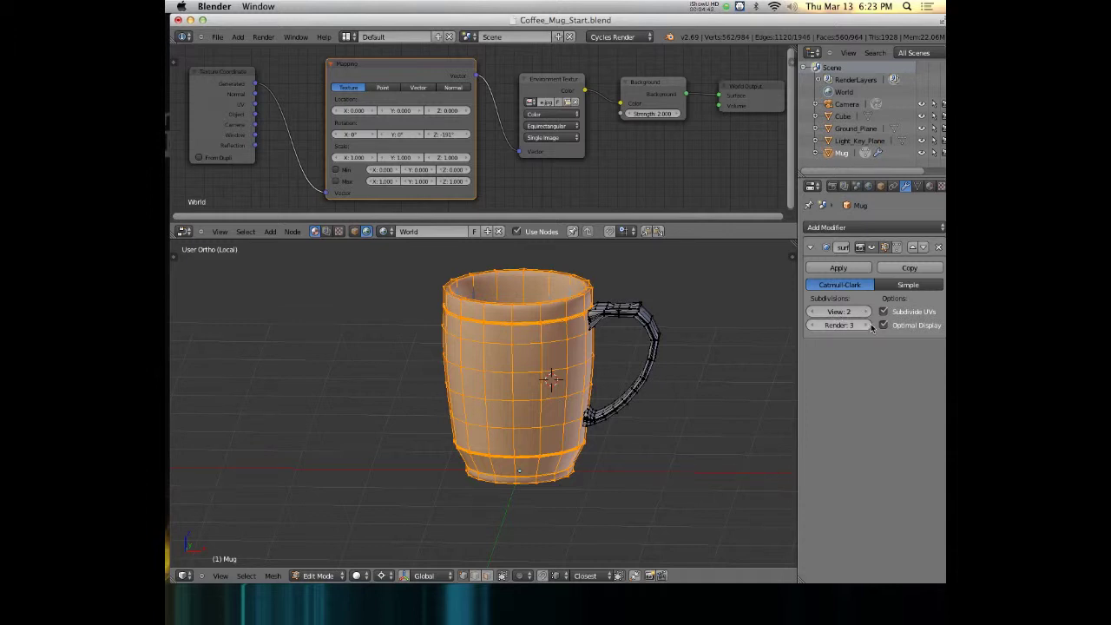
middle_drag(546, 373, 585, 384)
key(Tab)
scroll(567, 362, down, 2)
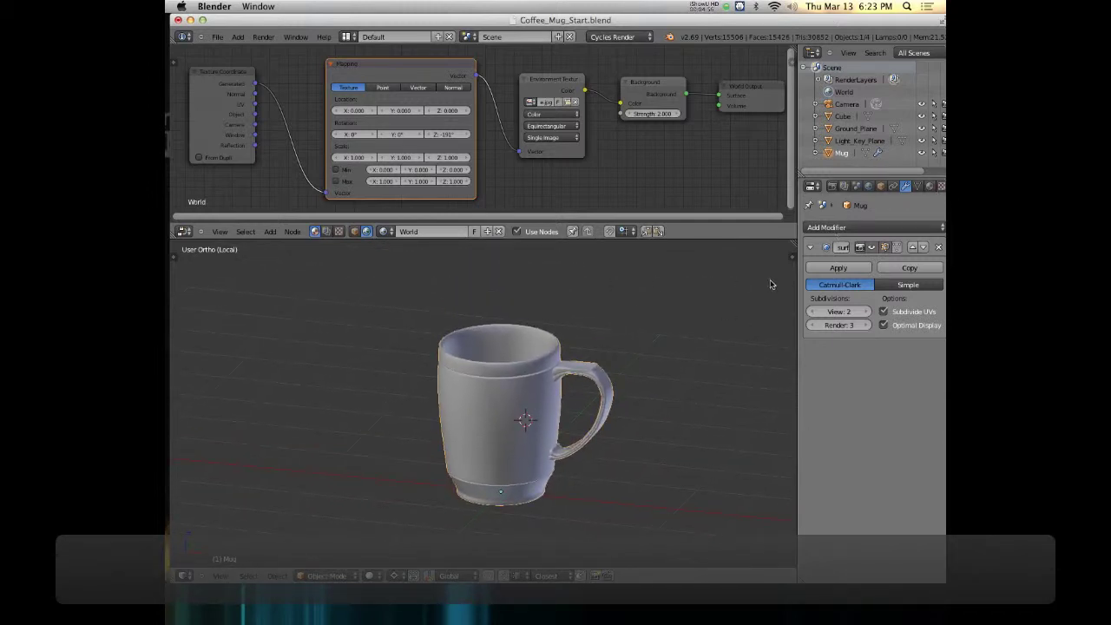
middle_drag(620, 359, 366, 321)
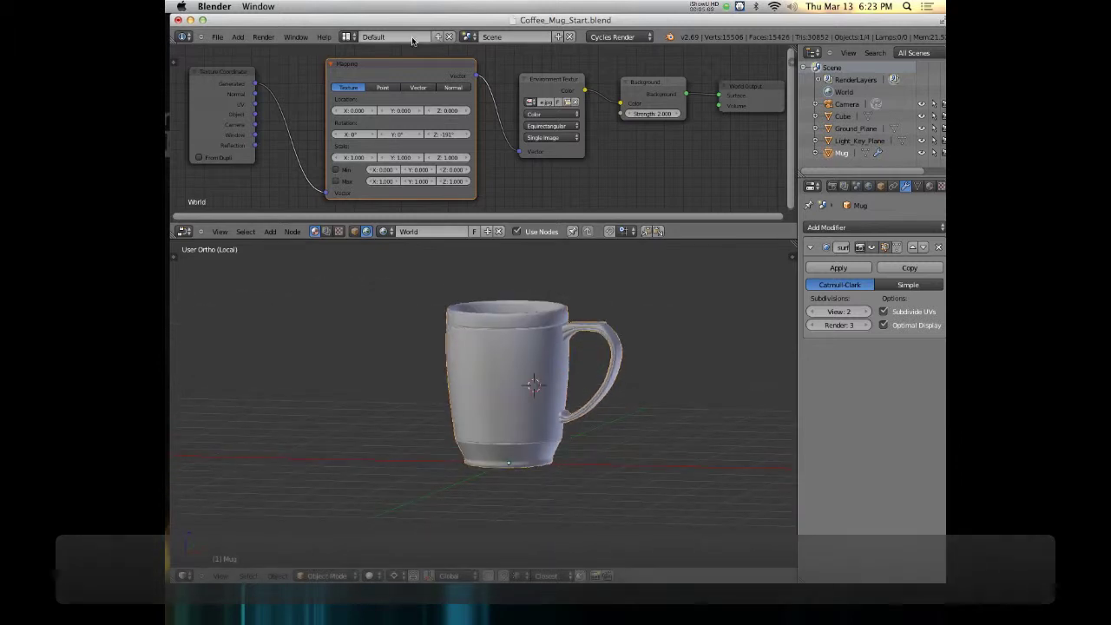
Step: Switch to Chrome and view the Google Images reference photo of the metal and black plastic coffee mug
key(super+Tab)
key(super+Tab)
key(super+Tab)
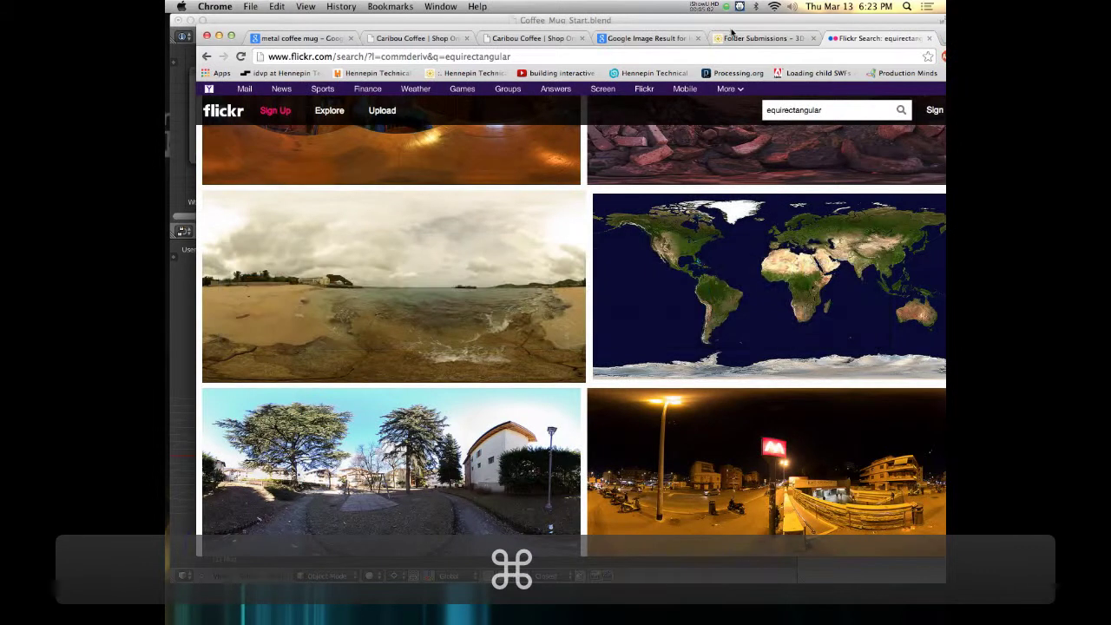
click(647, 38)
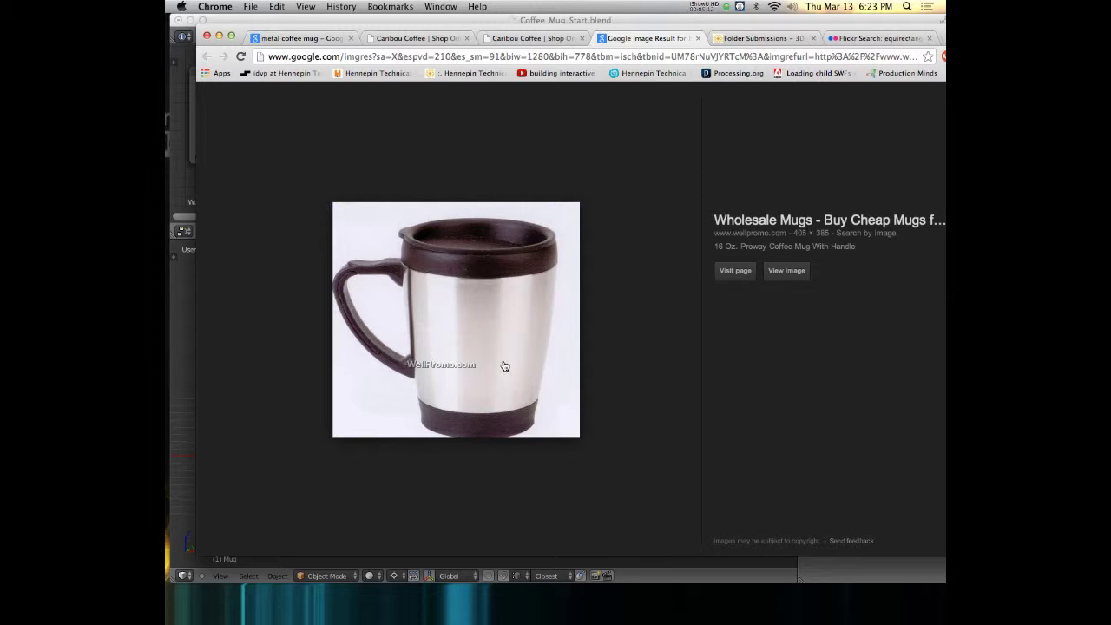
Step: Switch back to Blender and reposition its window so the node editor, viewport and properties are all visible
drag(890, 19, 587, 19)
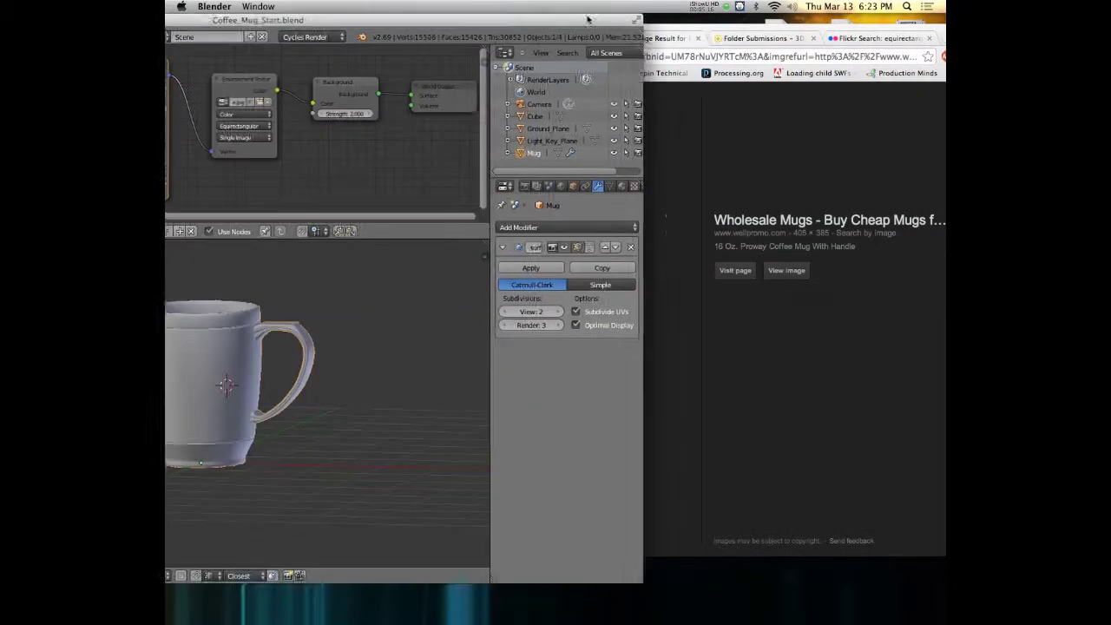
key(super+Tab)
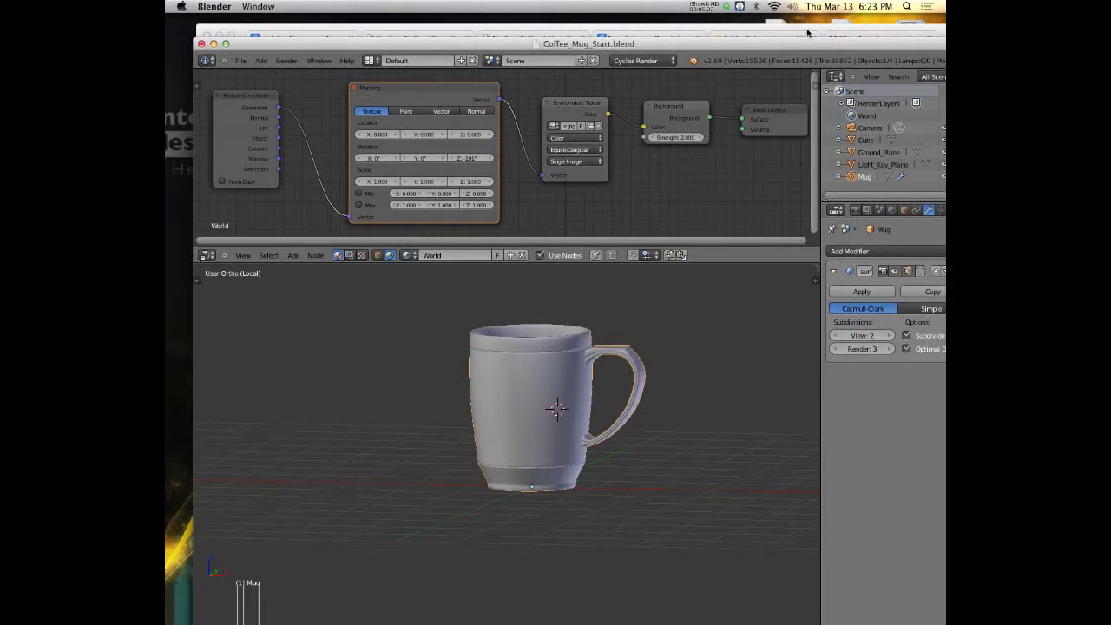
drag(809, 33, 678, 28)
key(super+Tab)
double_click(725, 40)
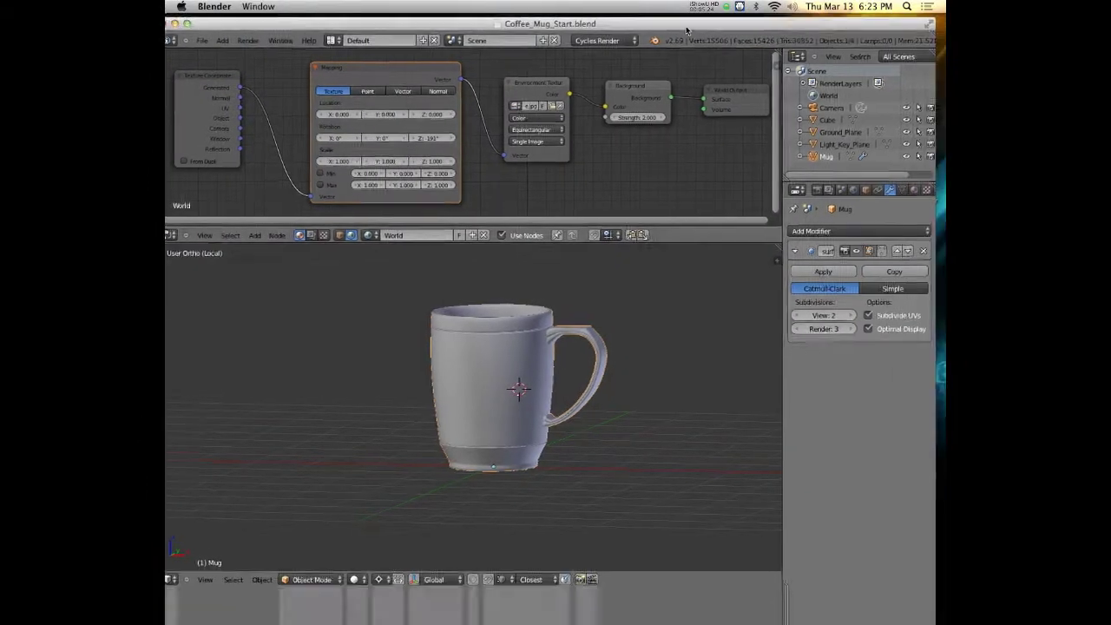
Step: Enter Edit Mode on the mug, deselect all of its geometry, and return to Object Mode
mouse_move(545, 365)
middle_down()
mouse_move(534, 373)
mouse_move(559, 349)
middle_up()
key(Tab)
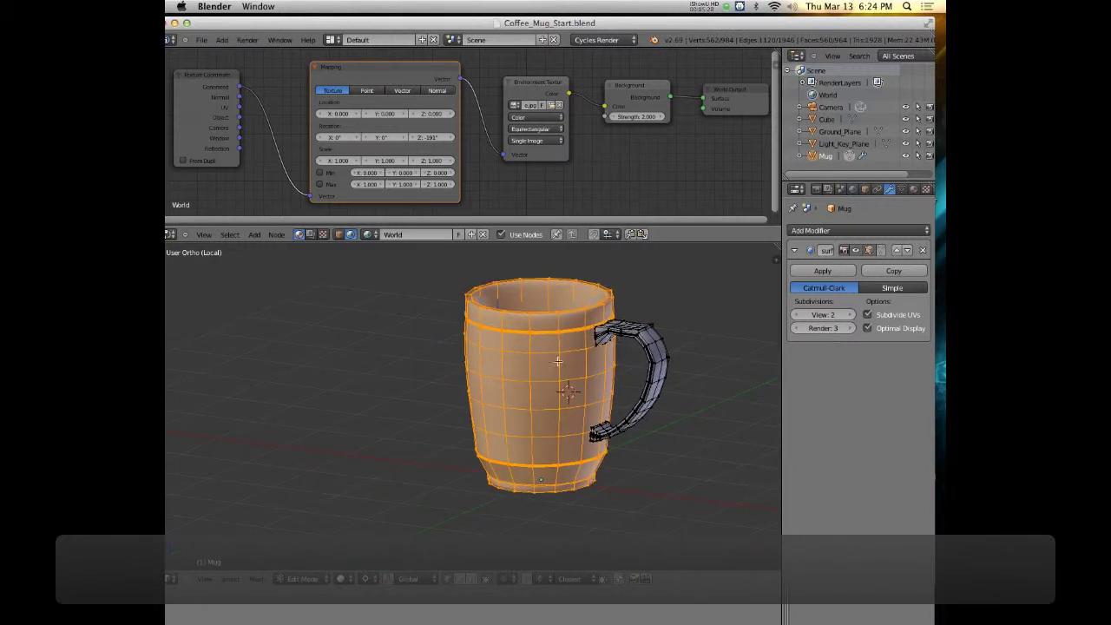
key(a)
middle_drag(541, 366, 565, 353)
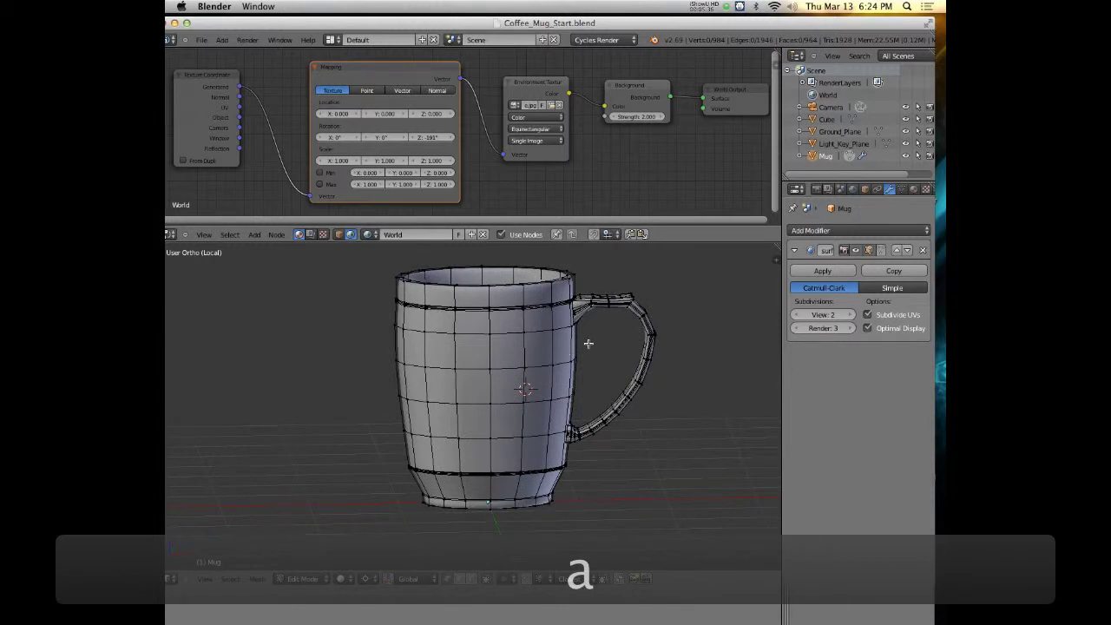
key(Tab)
middle_drag(556, 373, 497, 403)
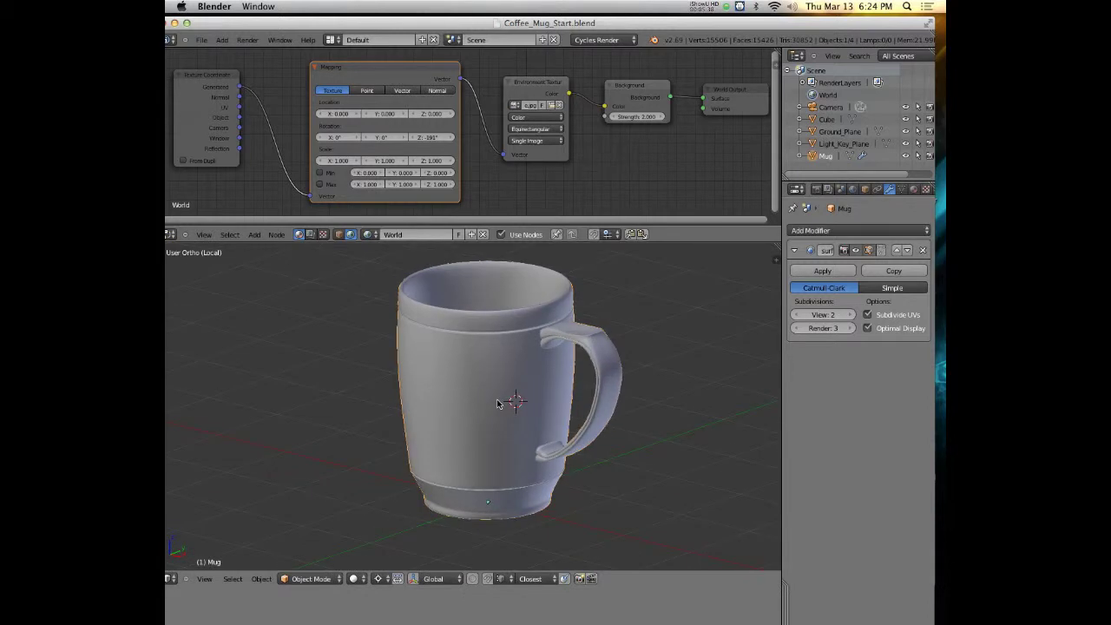
key(g)
right_click(515, 382)
middle_drag(516, 383, 461, 399)
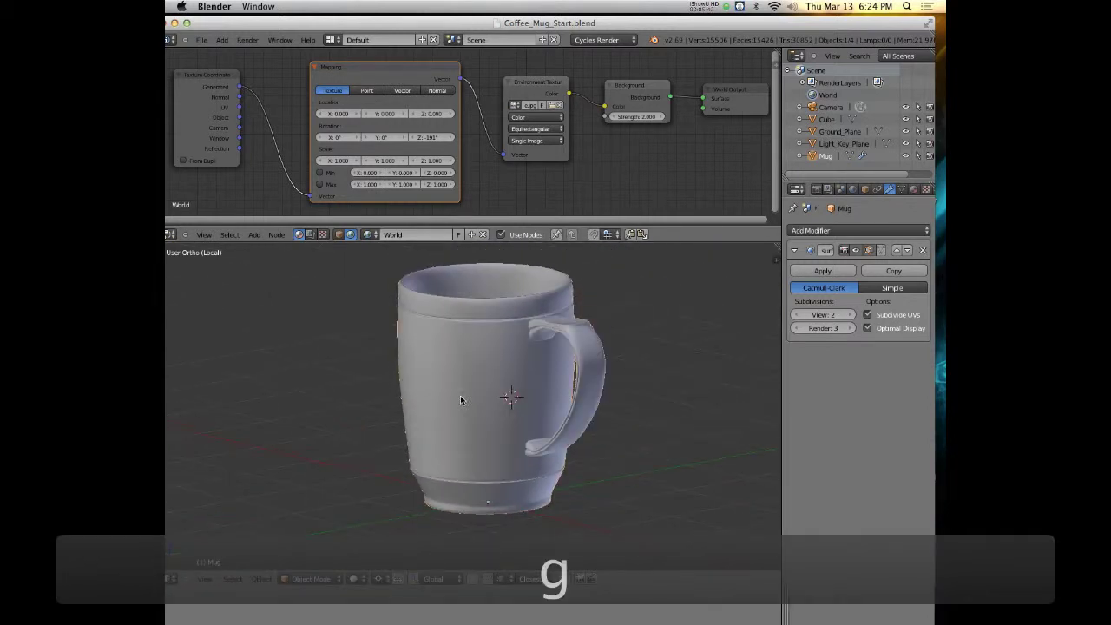
Step: Create a new material on the mug and name it Mug_Plastic
click(913, 189)
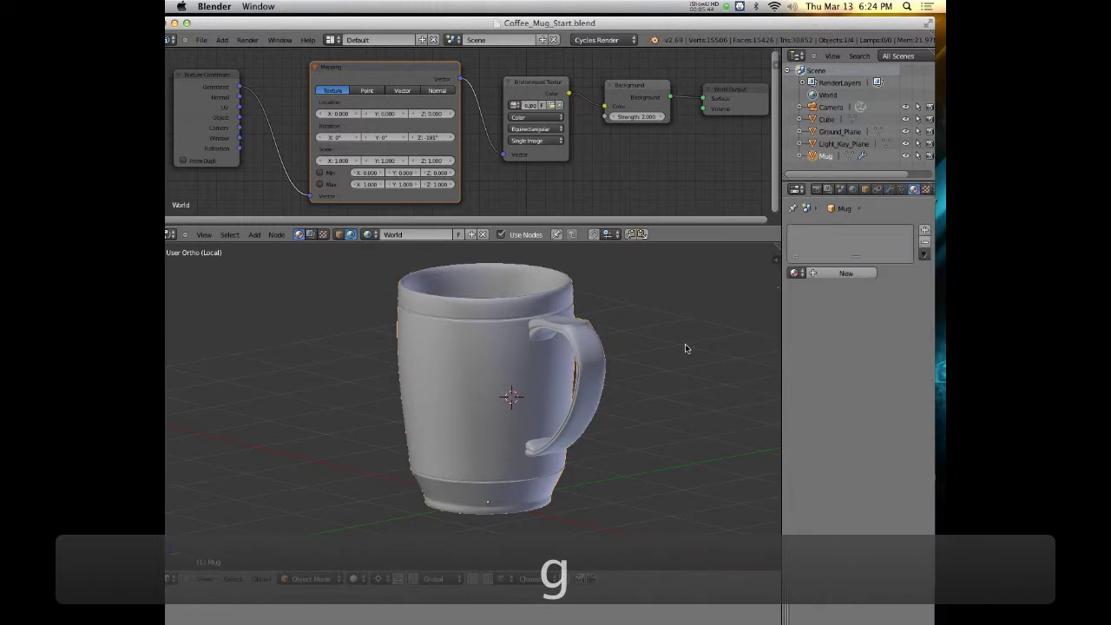
middle_drag(623, 358, 514, 366)
scroll(521, 351, up, 1)
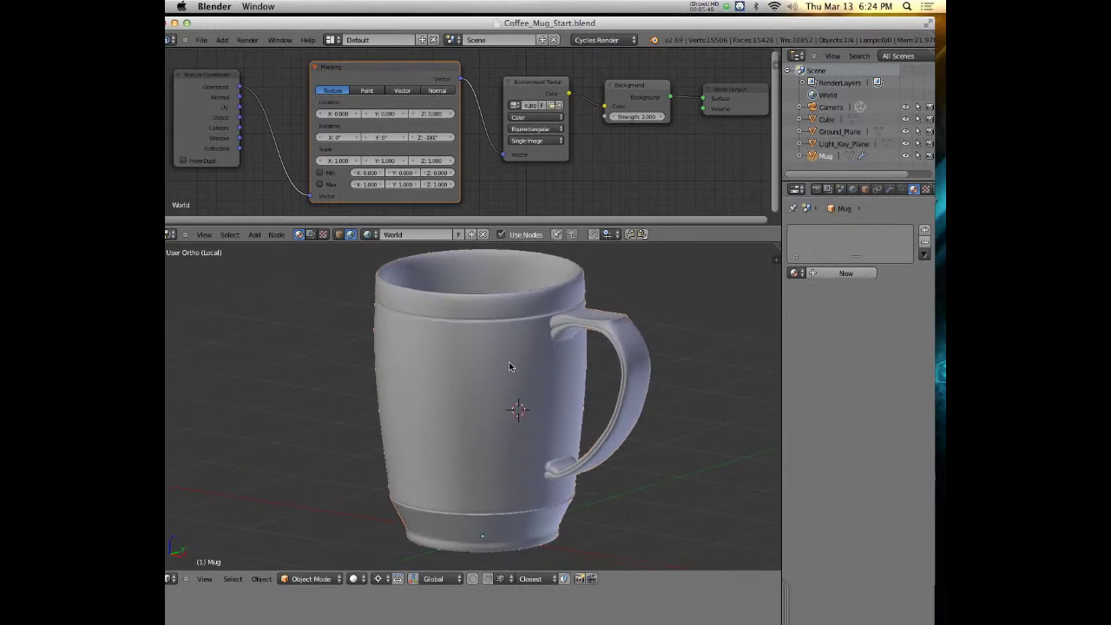
click(854, 274)
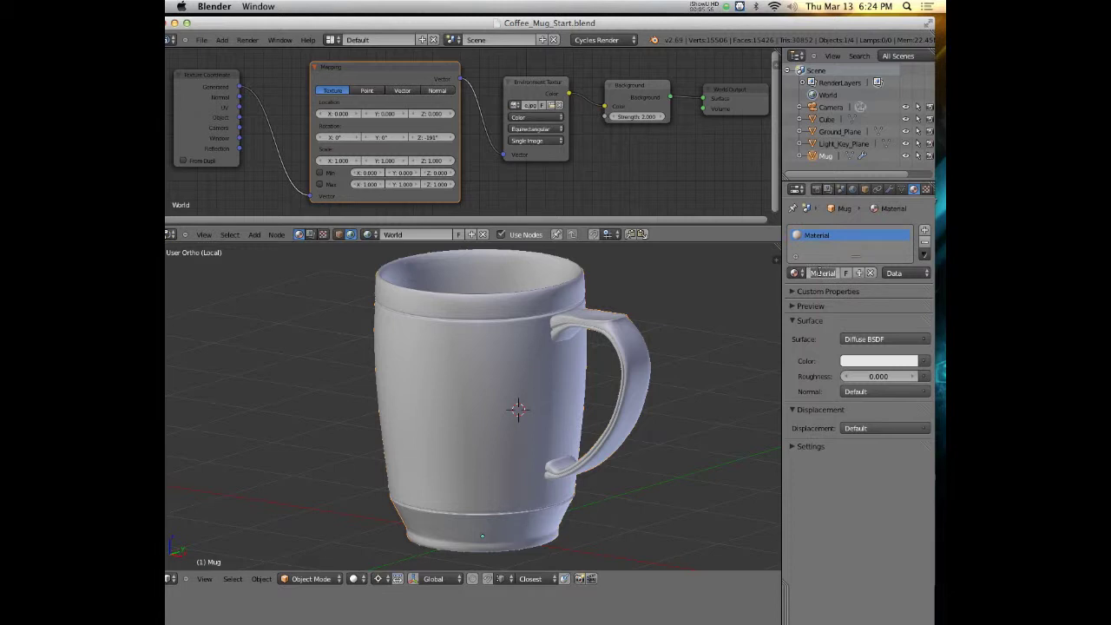
click(819, 271)
text(Plas)
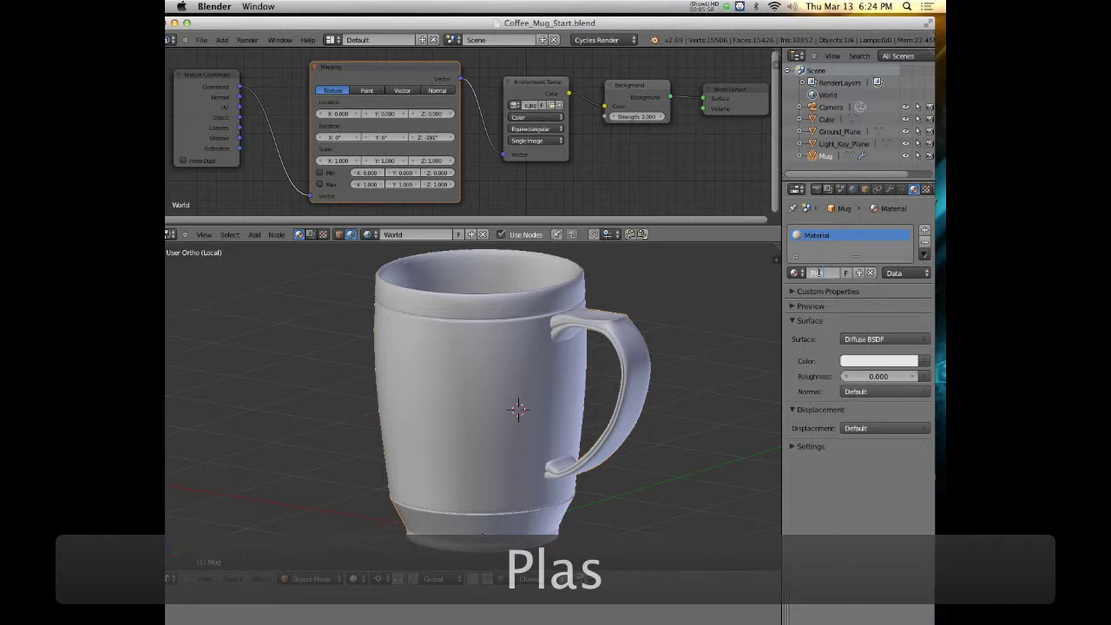
key(BackSpace)
key(BackSpace)
key(BackSpace)
key(BackSpace)
text(Mug_Plast)
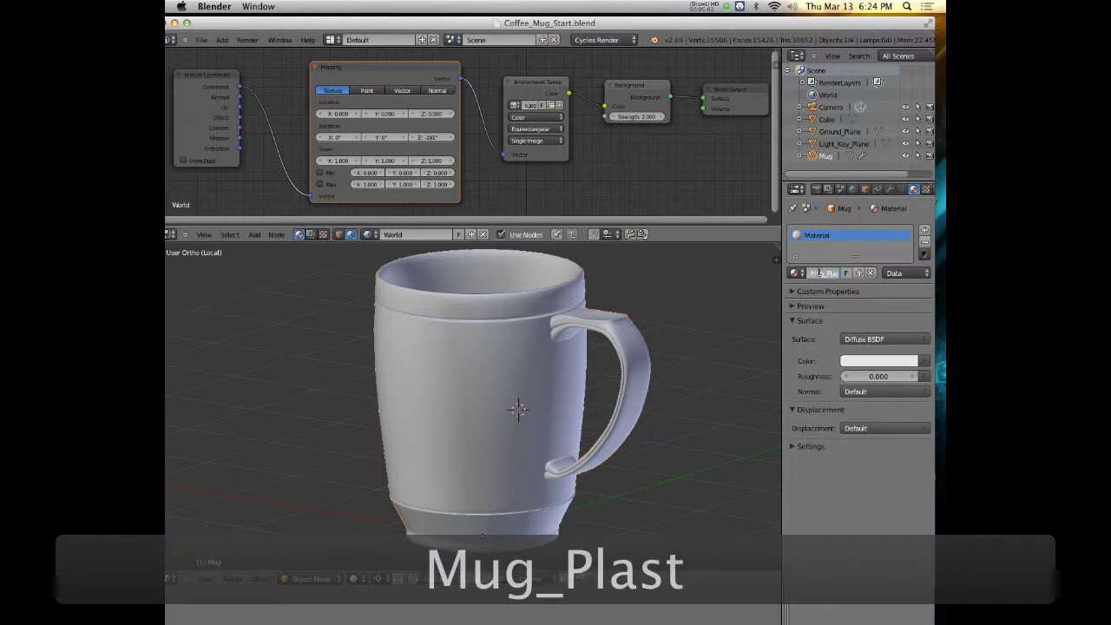
text(ic)
key(Return)
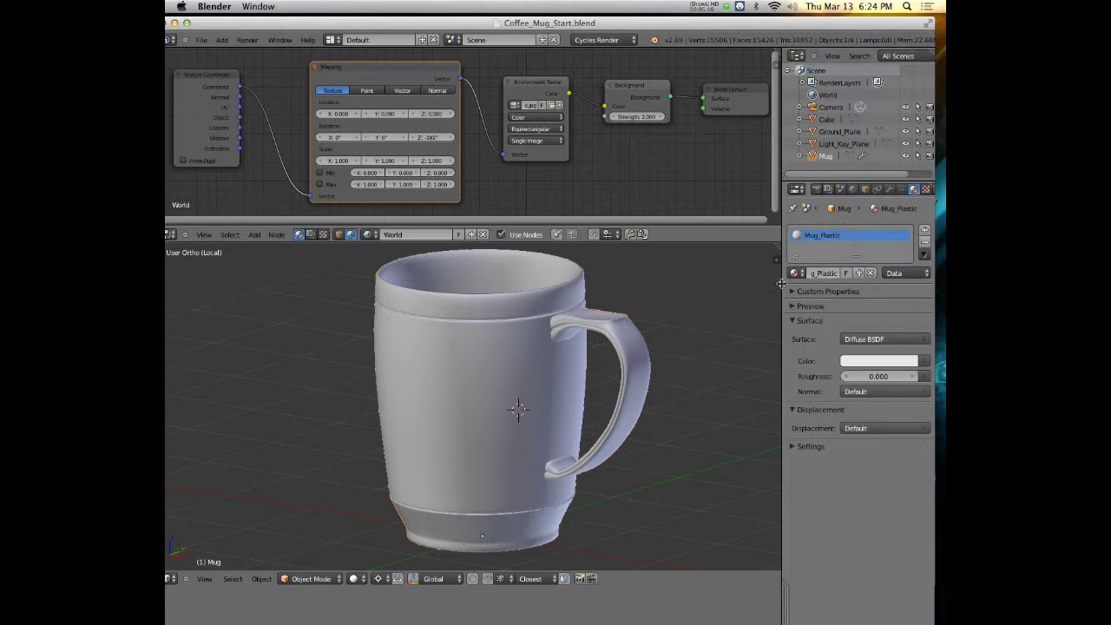
Step: Add a second material slot to the mug with a new material named Mug_Metal
click(924, 231)
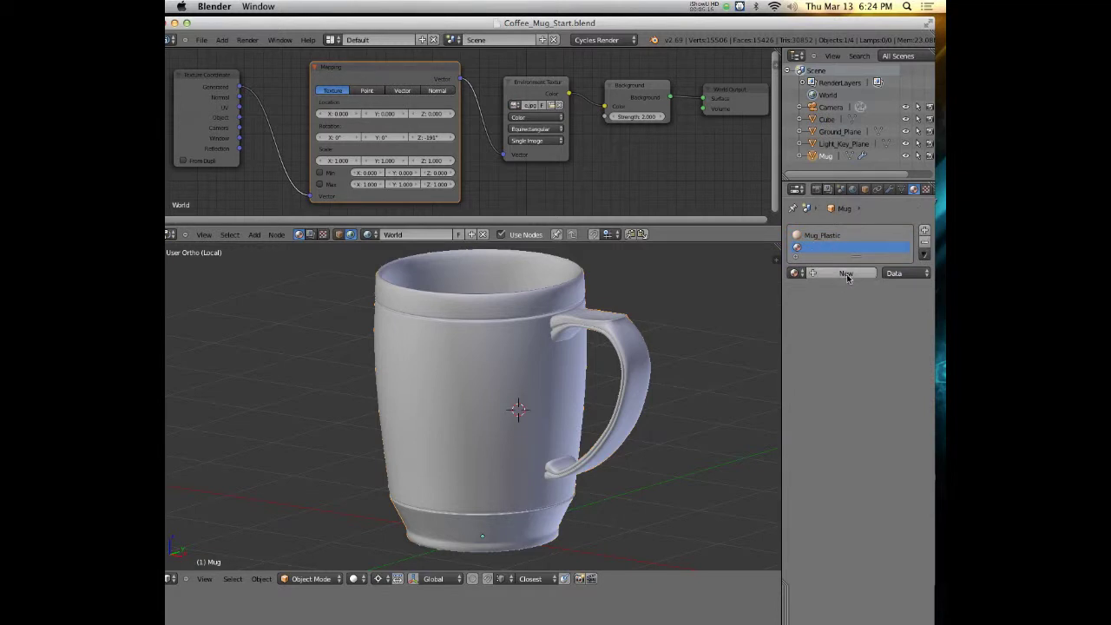
click(846, 274)
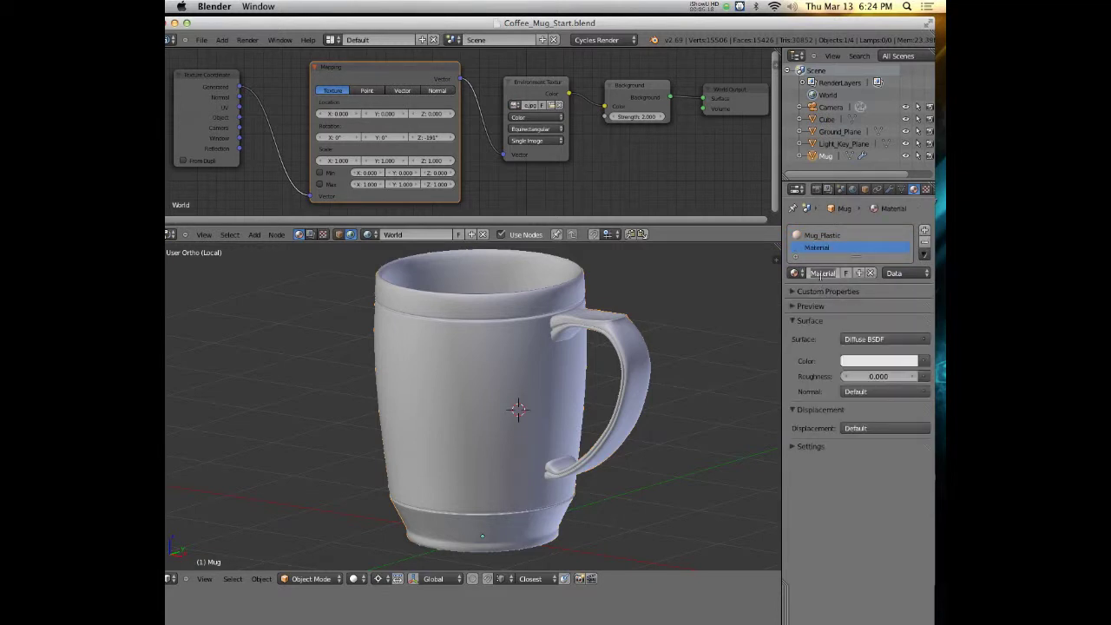
click(821, 273)
text(Mug_Metal)
key(Return)
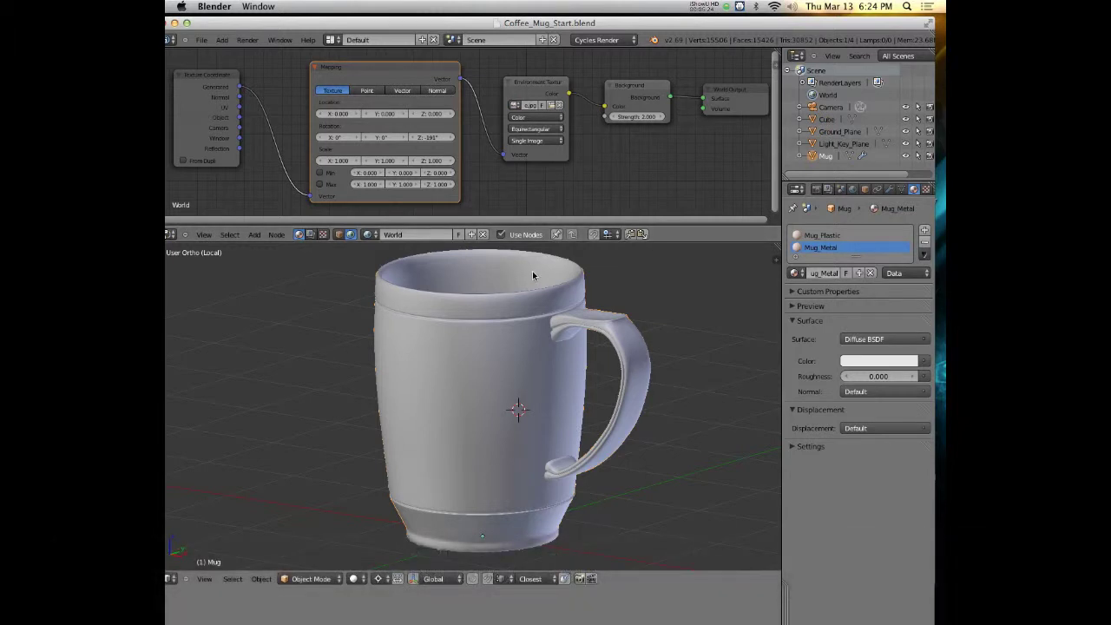
Step: Set Mug_Plastic's Diffuse BSDF color to dark gray and expand the material's viewport settings
click(815, 237)
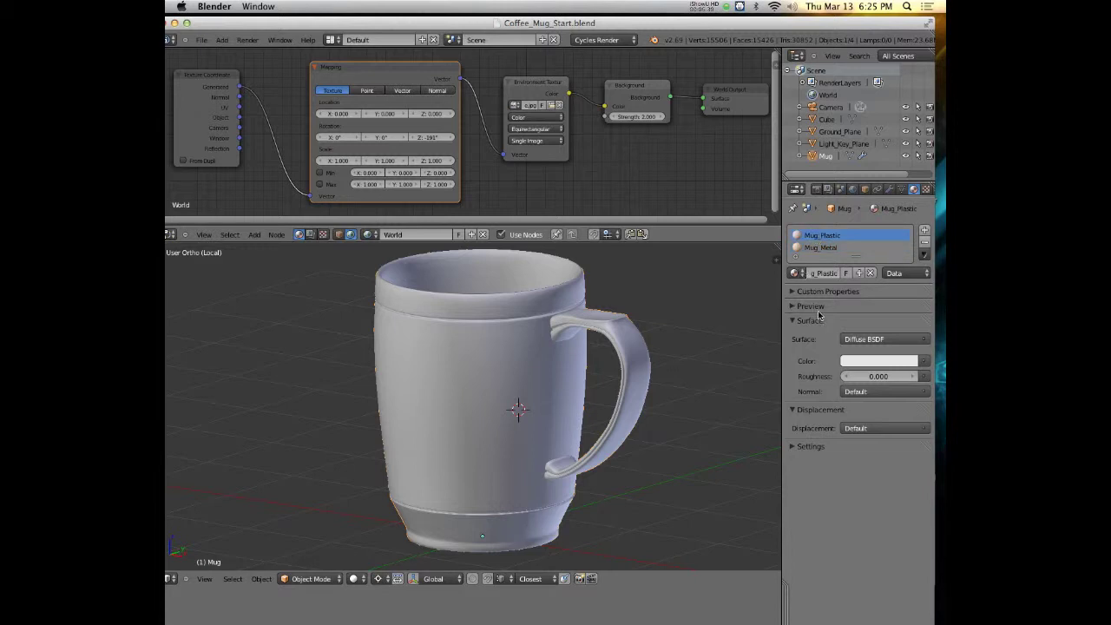
click(851, 361)
drag(907, 208, 907, 246)
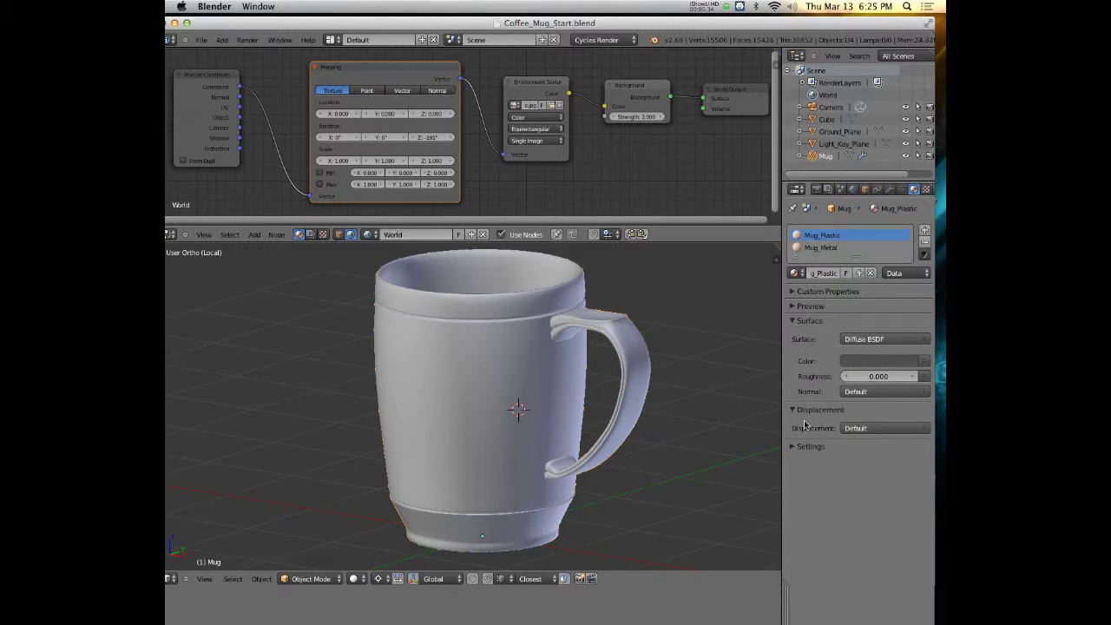
click(797, 446)
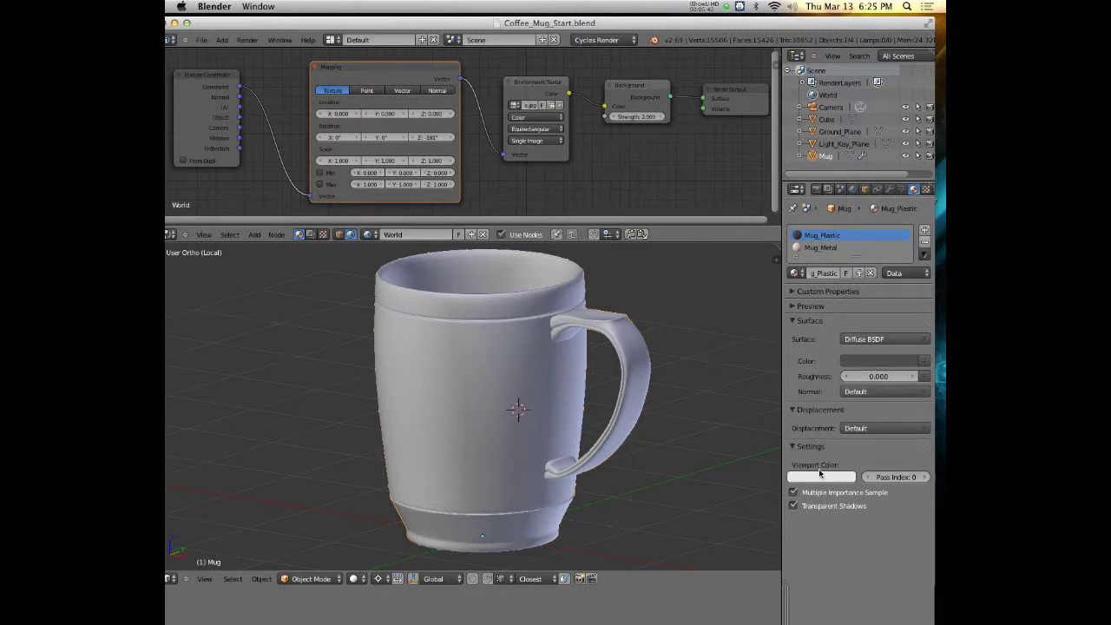
click(819, 476)
click(845, 357)
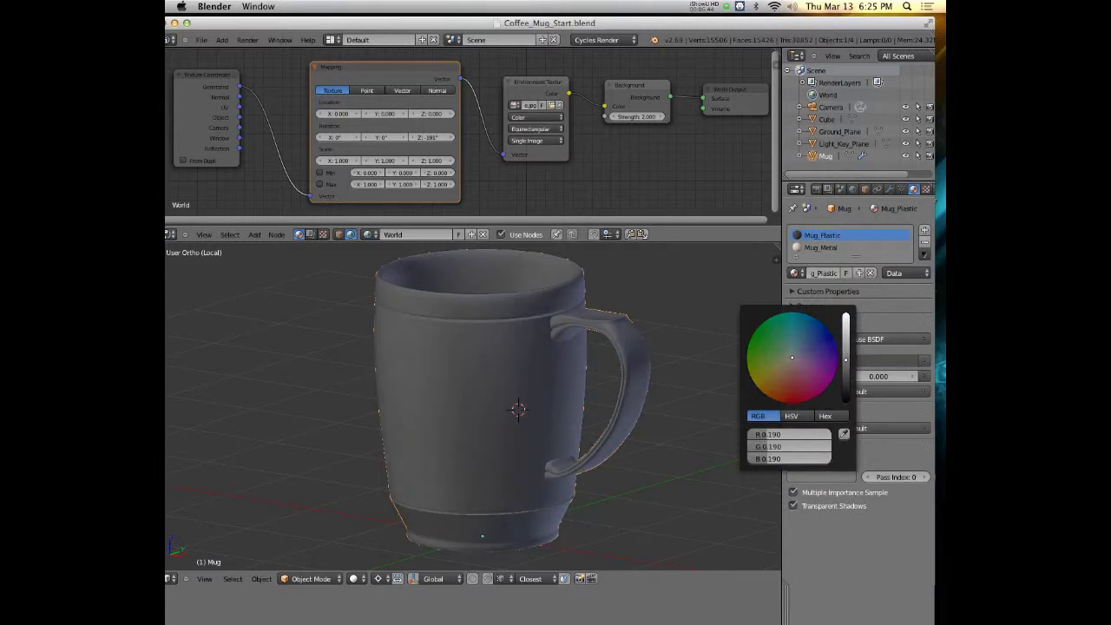
drag(845, 358, 845, 318)
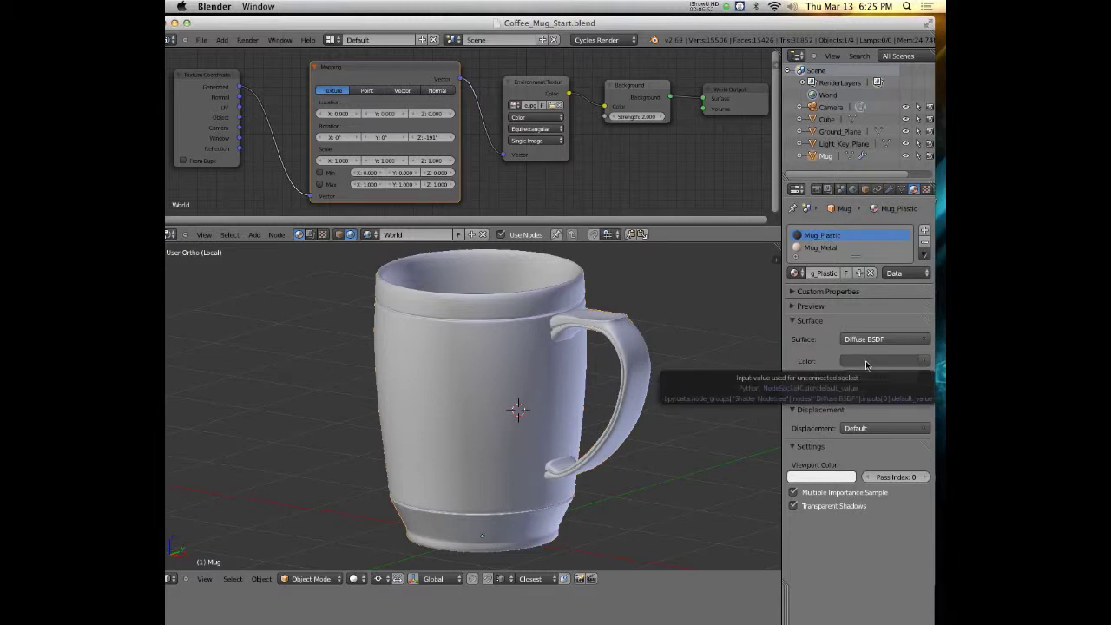
Step: Copy Mug_Plastic's dark gray diffuse color and paste it as the material's viewport color
key(super+c)
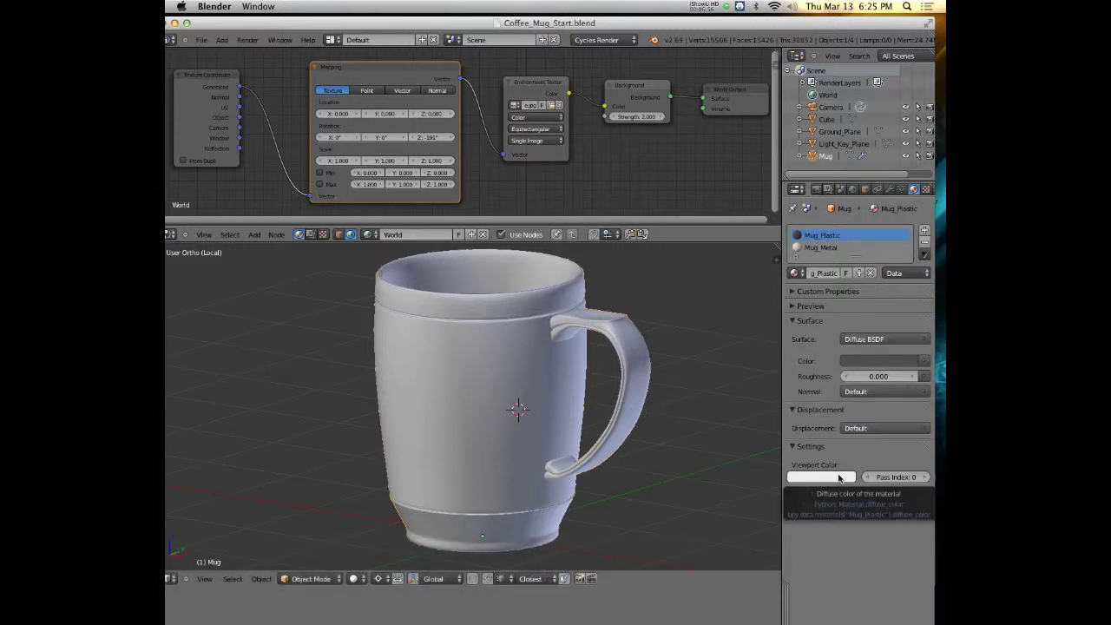
key(super+v)
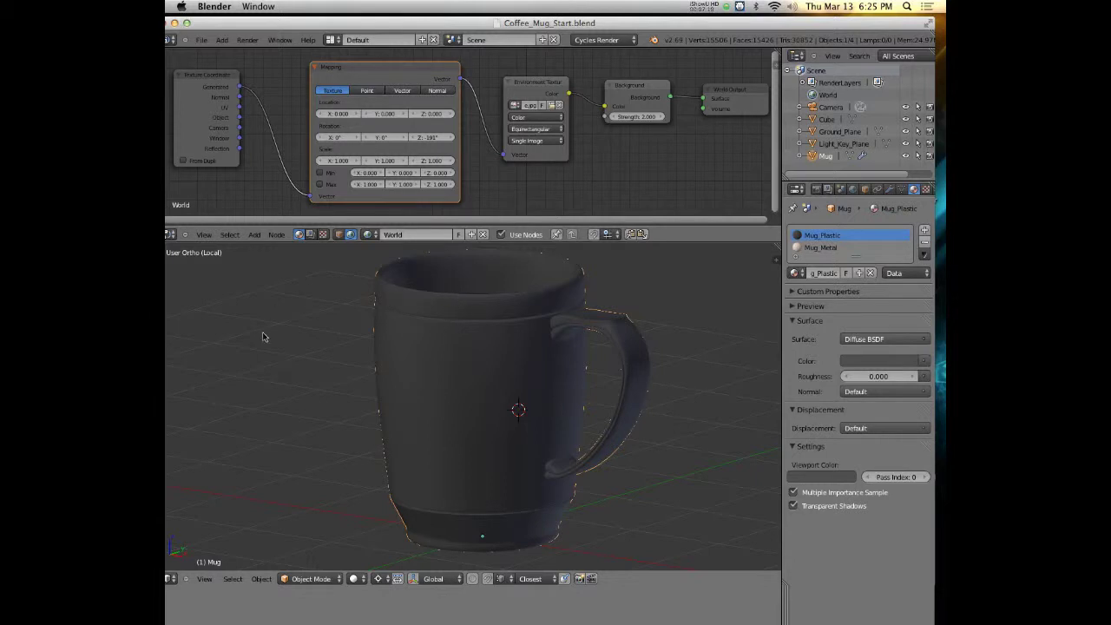
Step: With Mug_Metal active, enter Edit Mode in front view and select two adjacent edge loops around the middle of the cup
click(824, 248)
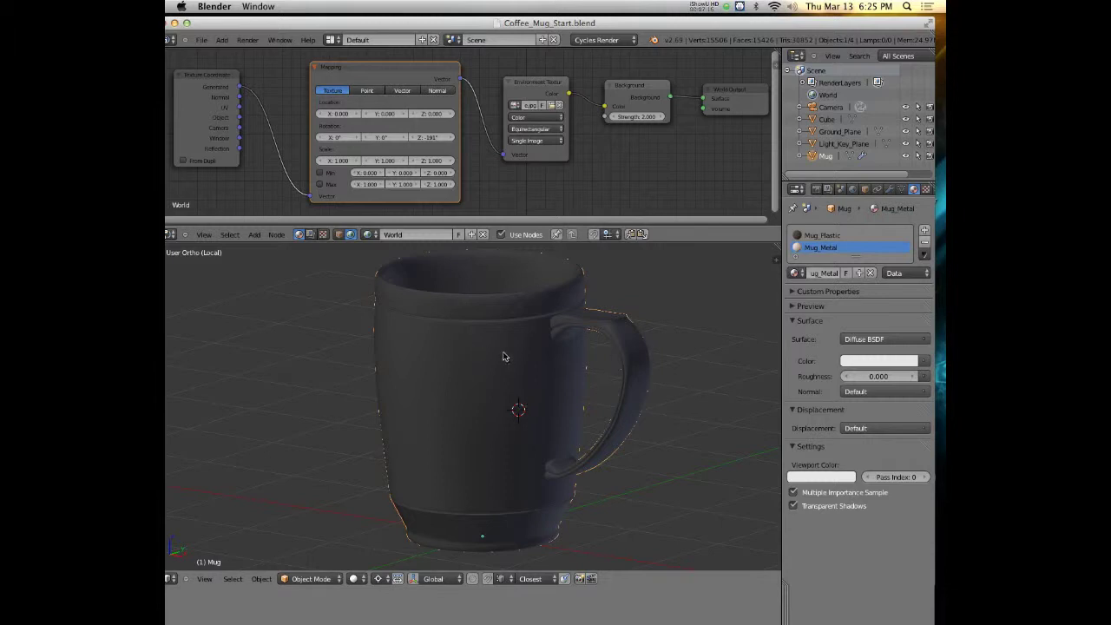
key(Tab)
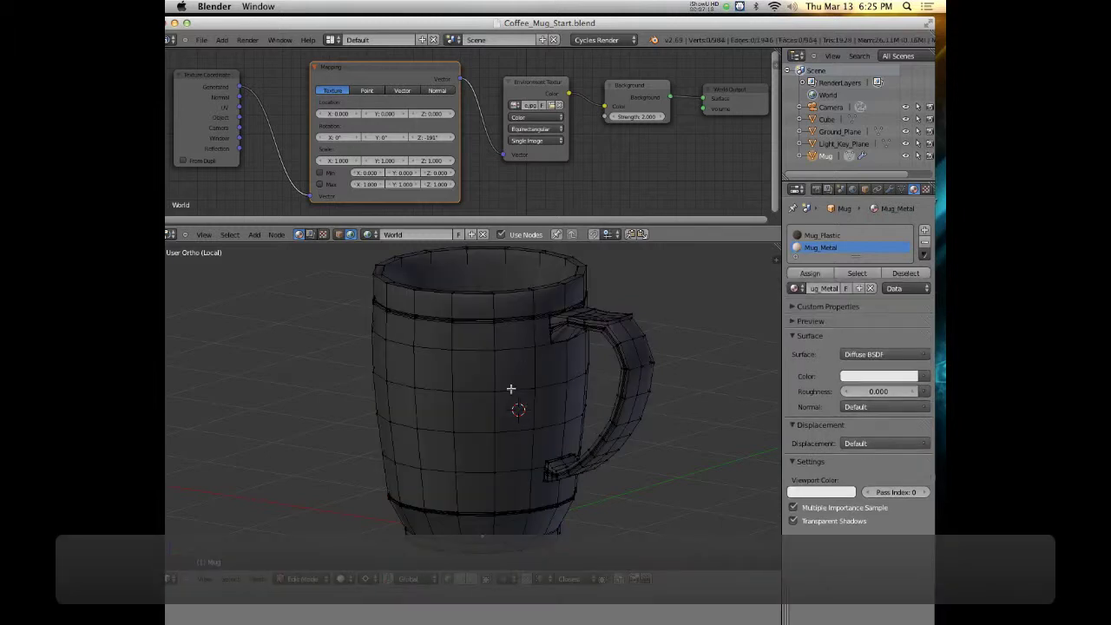
mouse_move(524, 380)
middle_down()
mouse_move(476, 367)
mouse_move(460, 396)
mouse_move(476, 367)
mouse_move(602, 365)
mouse_move(588, 376)
mouse_move(521, 381)
mouse_move(523, 355)
mouse_move(535, 359)
mouse_move(524, 365)
middle_up()
key(1)
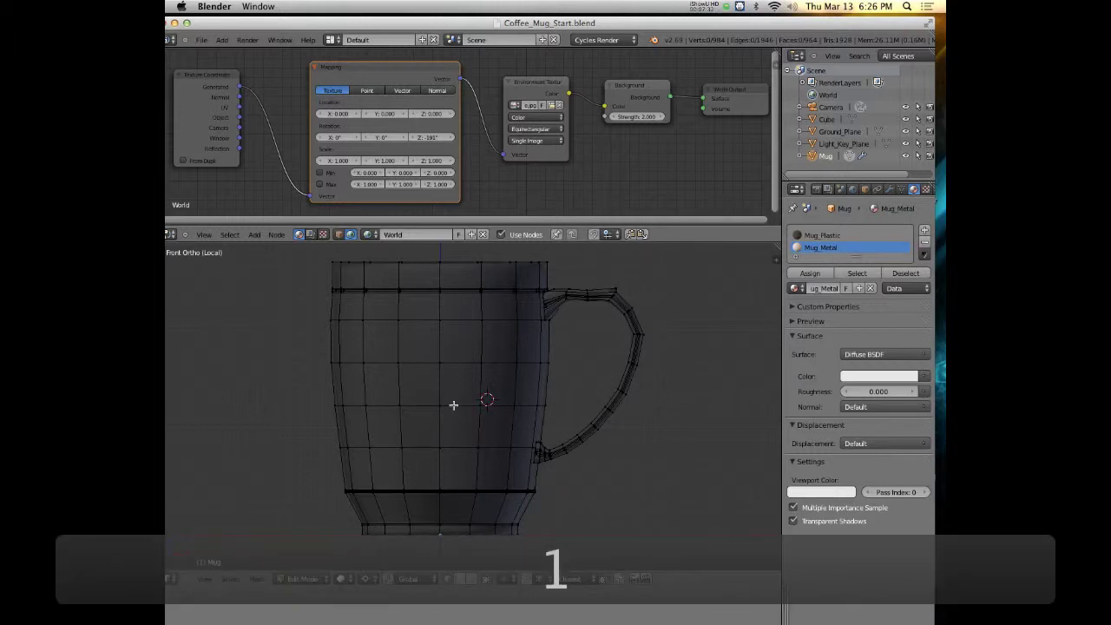
alt+right_click(451, 406)
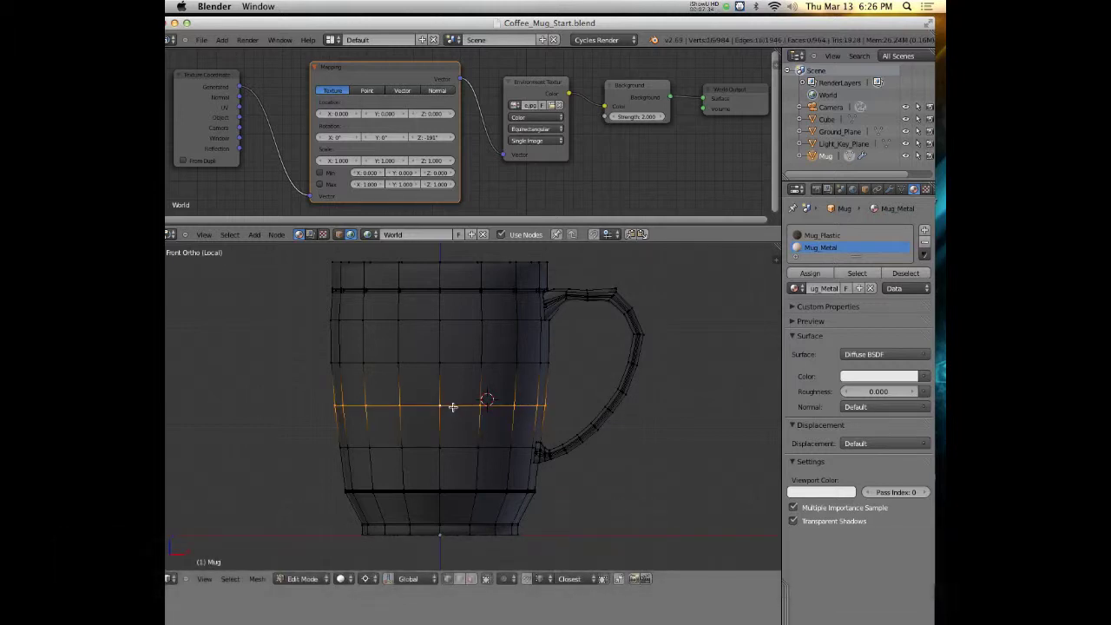
alt+shift+right_click(462, 364)
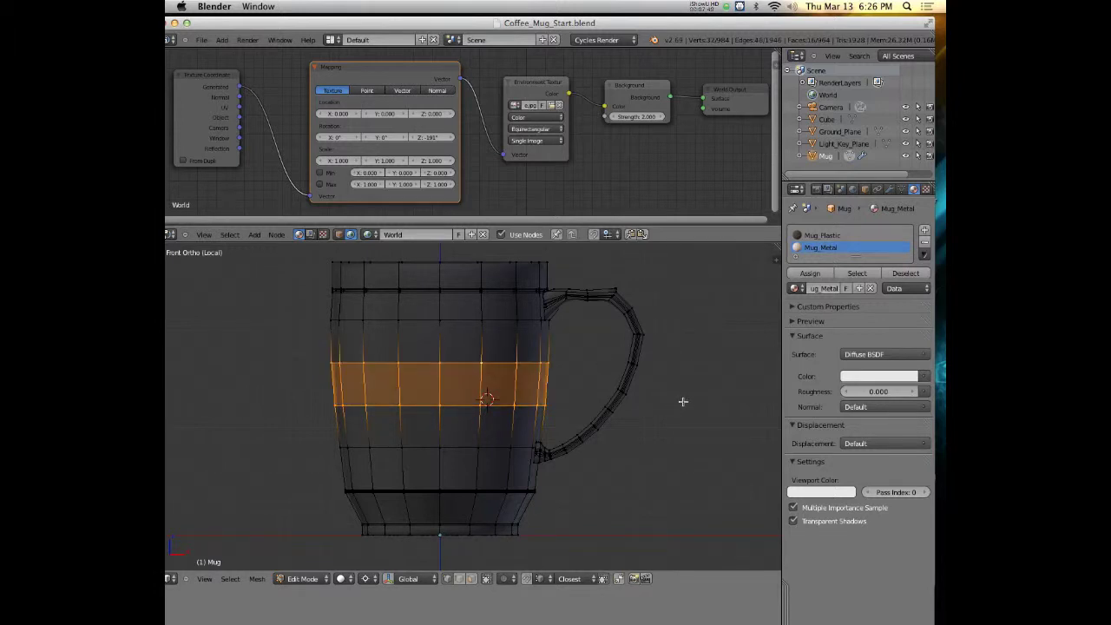
Step: Grow the selection three times to cover the cup body between the upper and lower grooves
key(ctrl+KP_Add)
key(ctrl+KP_Add)
key(ctrl+KP_Add)
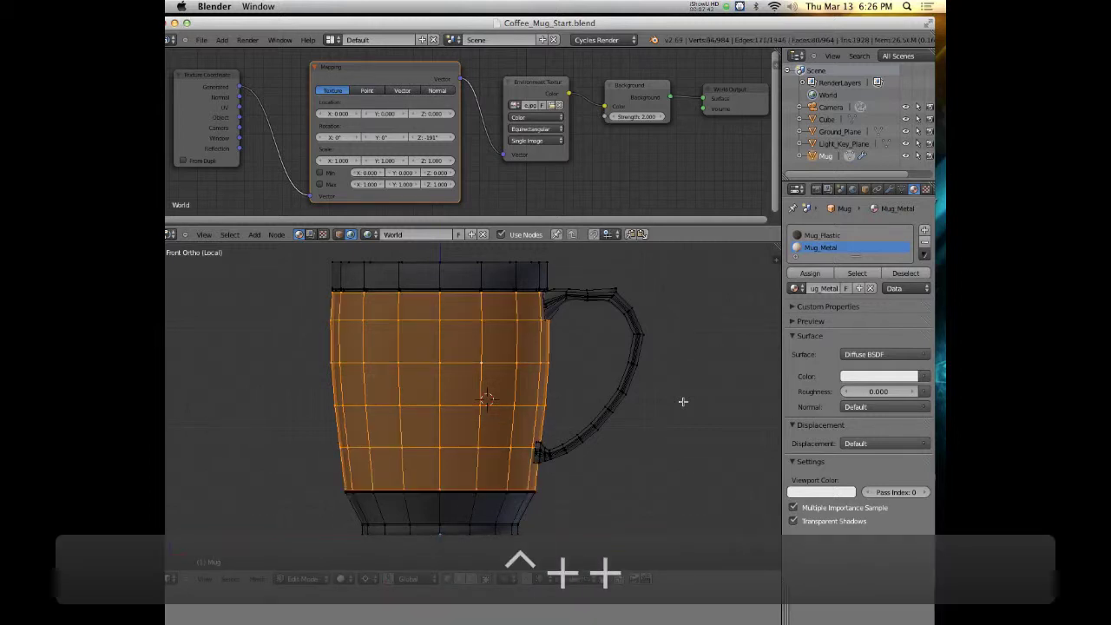
Step: Show the mug in wireframe and grow the selection one more time into the grooves
middle_drag(619, 318, 538, 323)
scroll(439, 330, up, 5)
middle_drag(439, 330, 358, 358)
key(z)
scroll(392, 321, up, 2)
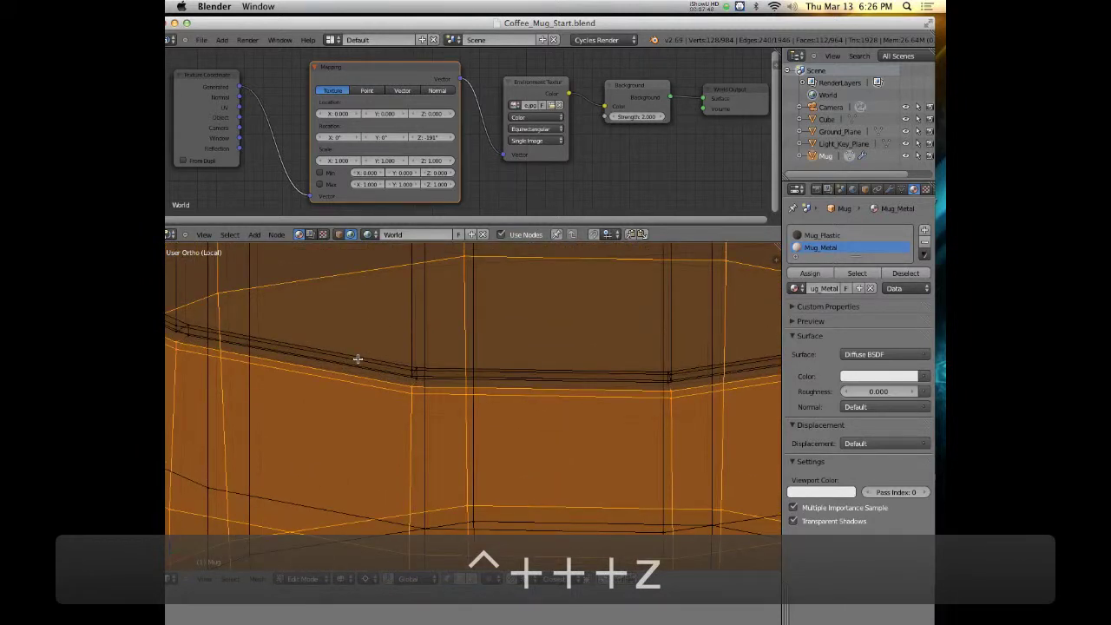
key(ctrl+KP_Add)
scroll(357, 358, down, 8)
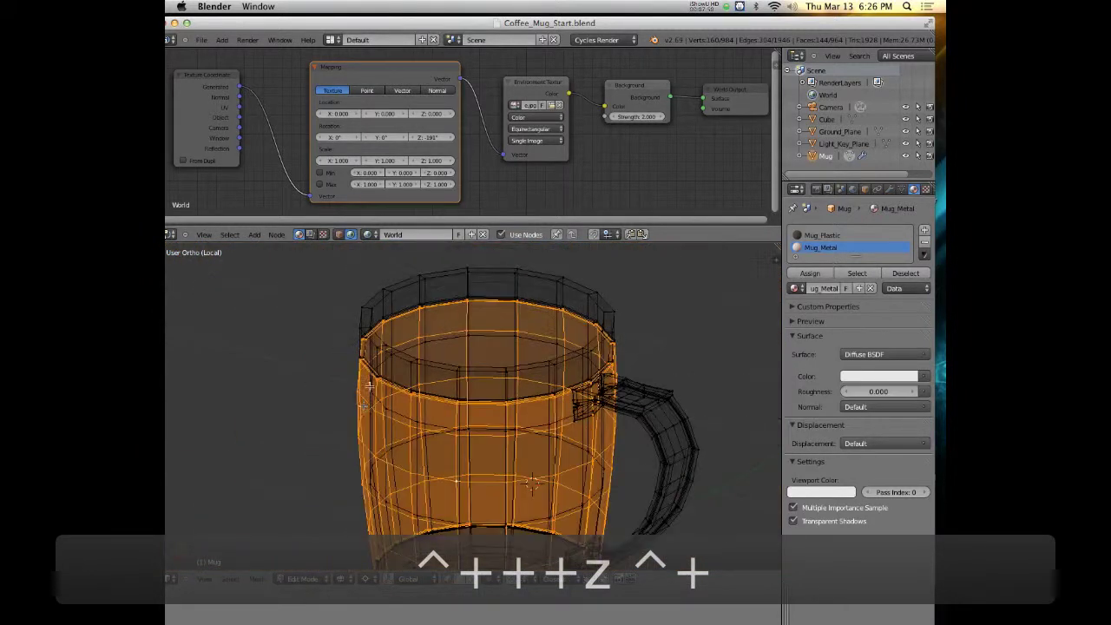
Step: Return to solid shading and examine the selection boundary at the groove below the rim
key(z)
scroll(396, 387, up, 8)
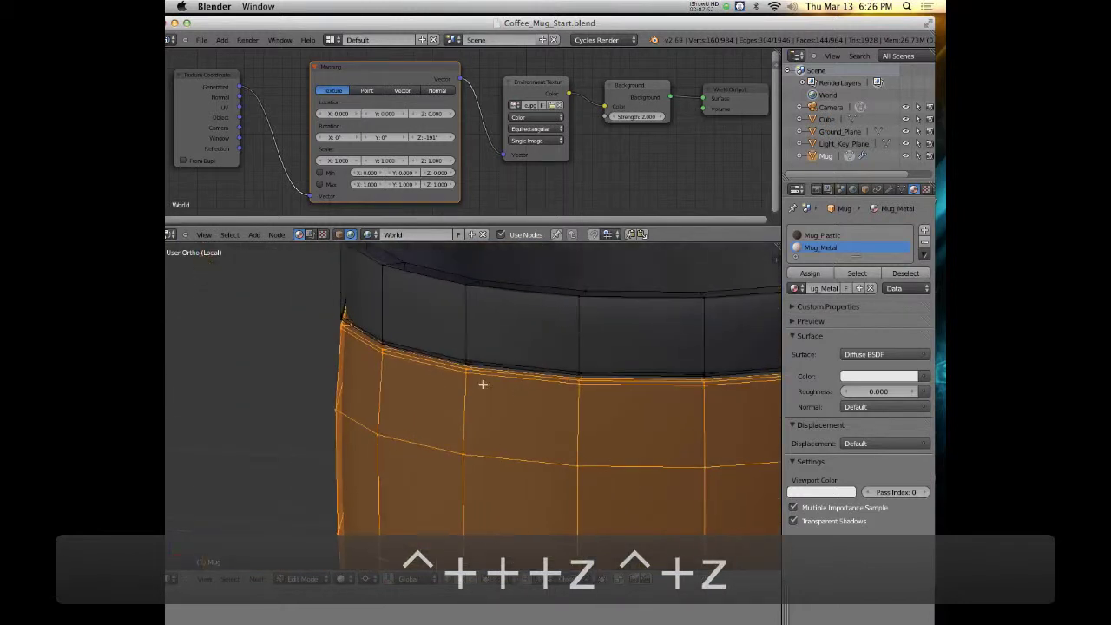
scroll(396, 365, down, 3)
scroll(390, 379, up, 4)
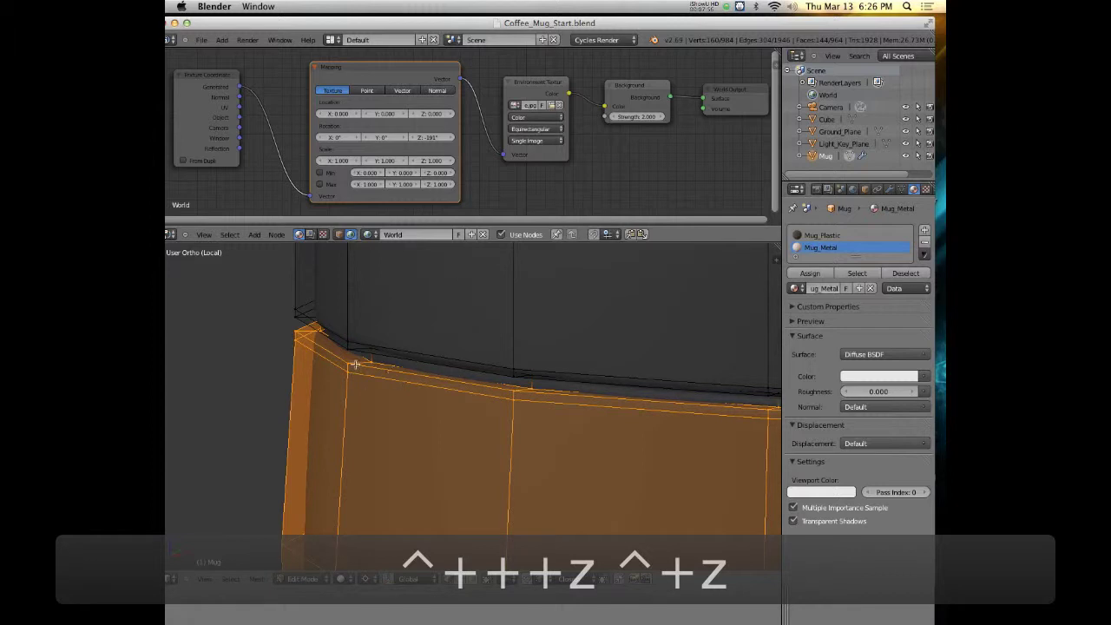
Step: Examine the selection boundary at the cup's upper and lower grooves and around the body near the handle
scroll(397, 385, down, 8)
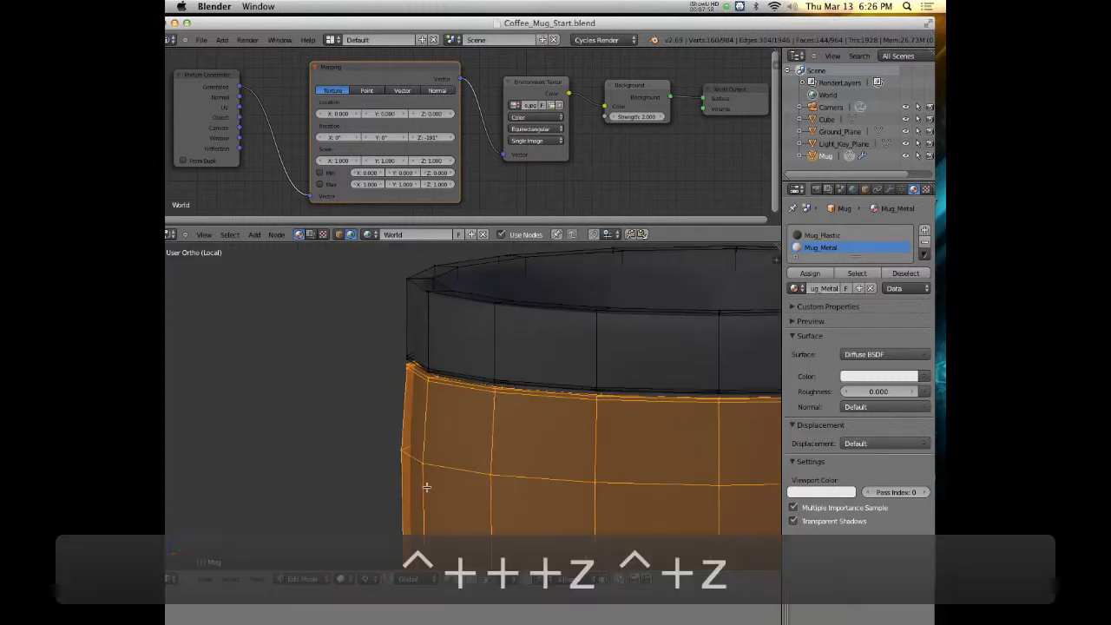
middle_drag(408, 436, 524, 408)
scroll(524, 408, up, 8)
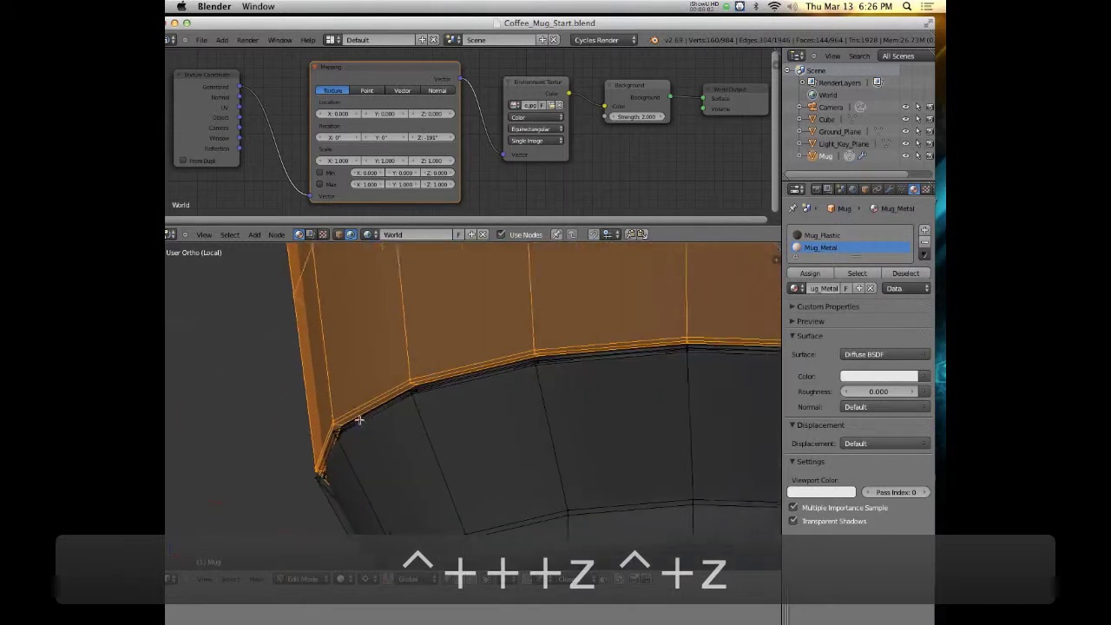
shift+scroll(352, 370, up, 3)
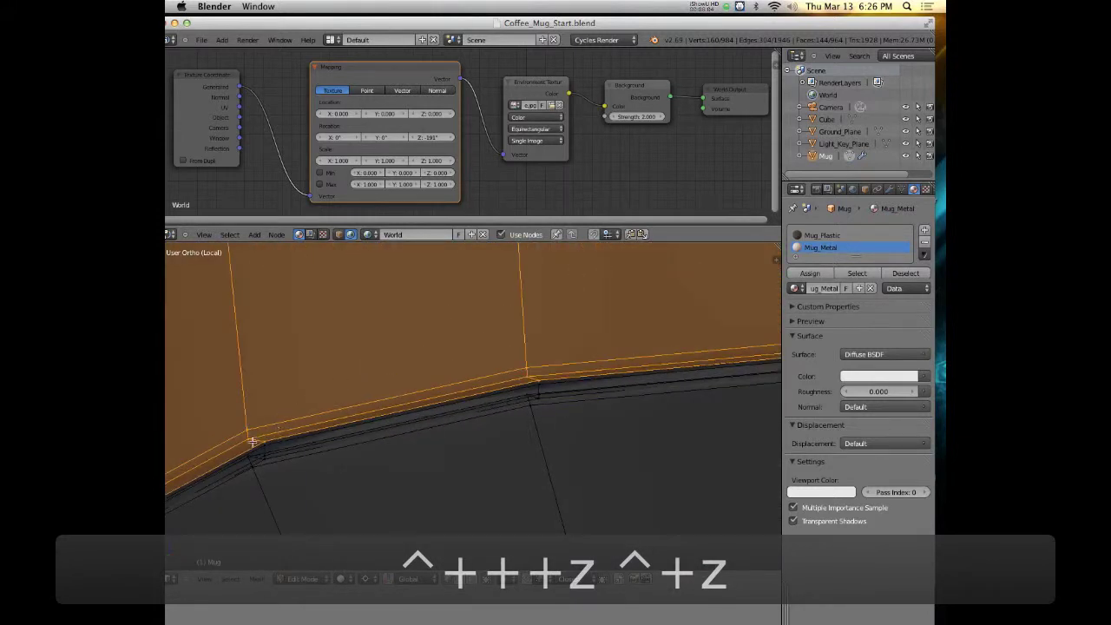
scroll(297, 419, down, 3)
middle_drag(300, 428, 552, 375)
scroll(552, 376, down, 3)
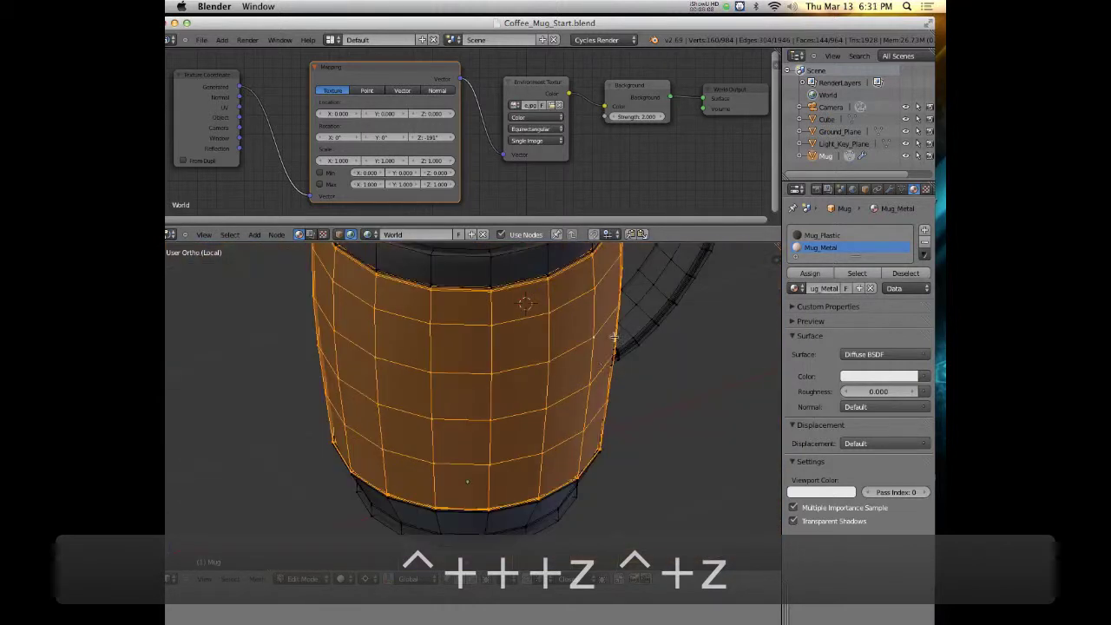
middle_drag(588, 386, 425, 295)
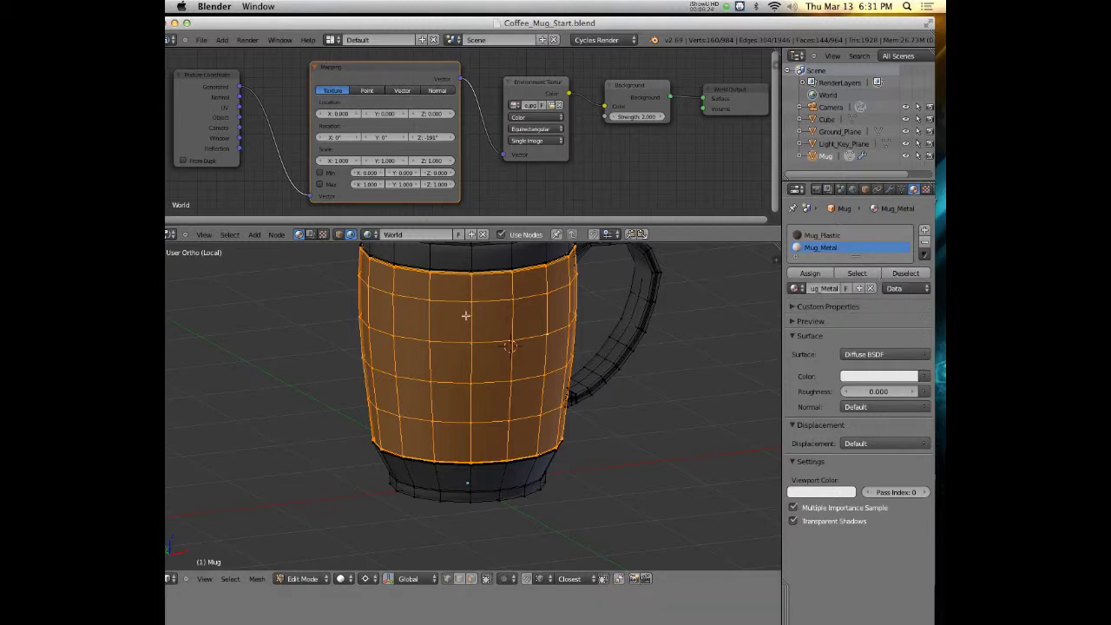
Step: Assign Mug_Metal to the selected cup body faces and deselect the whole mesh
click(809, 274)
middle_drag(689, 335, 587, 339)
key(a)
scroll(604, 336, down, 5)
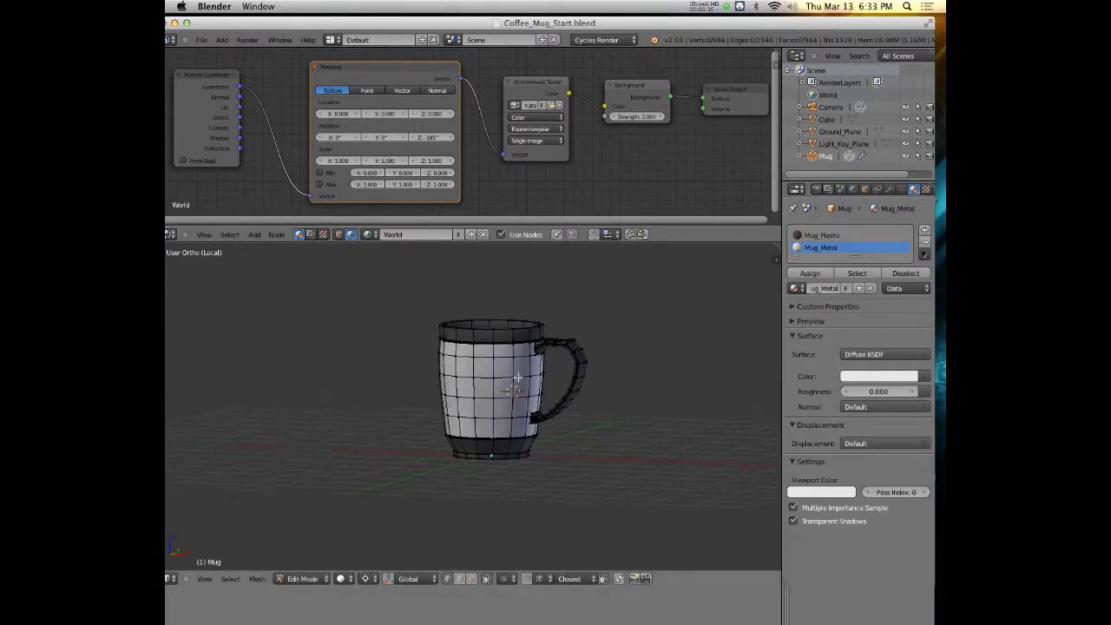
middle_drag(517, 378, 595, 372)
scroll(554, 386, up, 3)
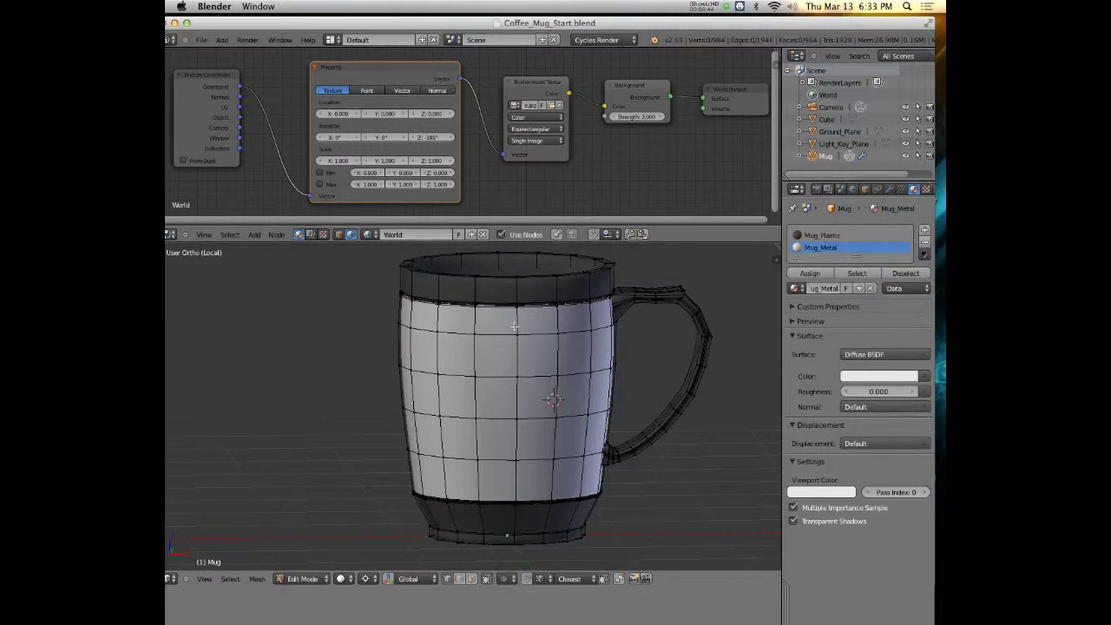
scroll(504, 322, down, 3)
middle_drag(504, 322, 531, 349)
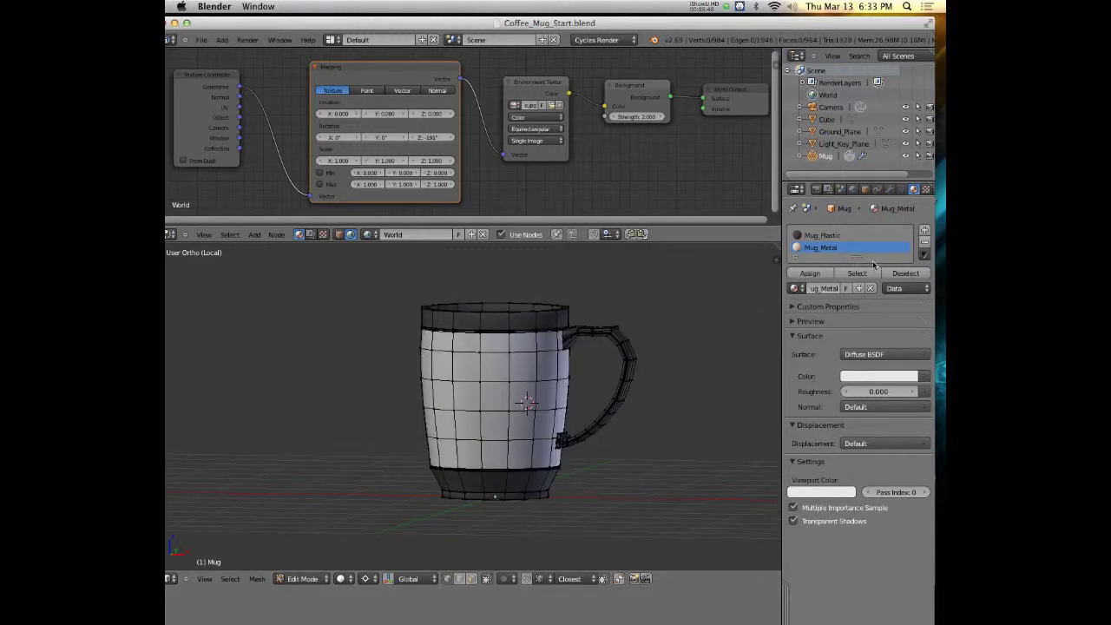
Step: Select all faces that use Mug_Plastic and add the faces that use Mug_Metal to the selection
click(833, 236)
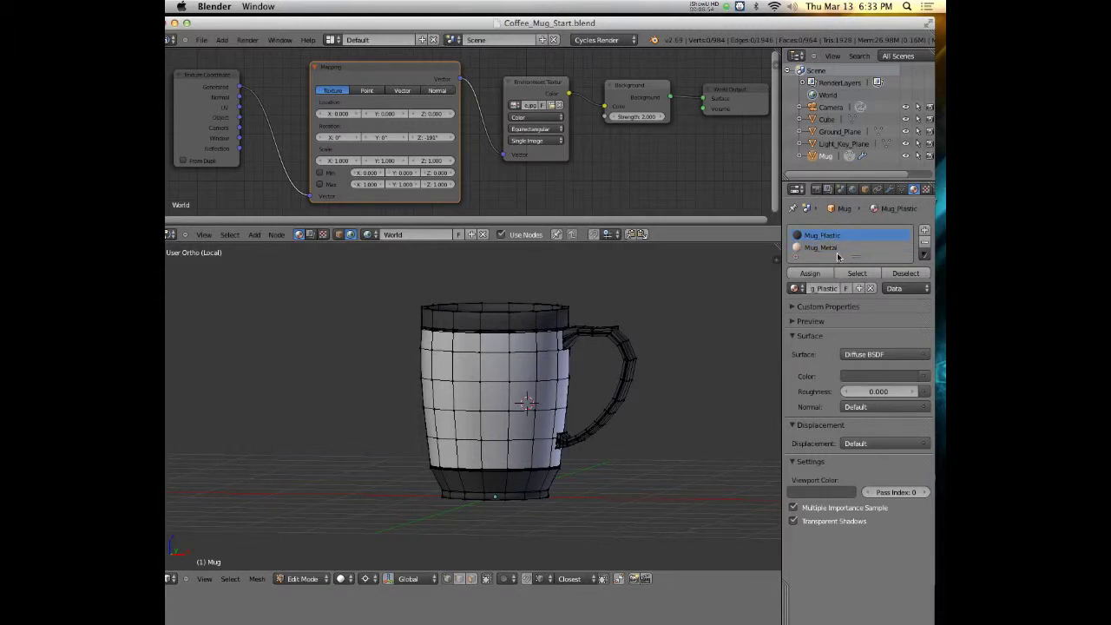
click(853, 273)
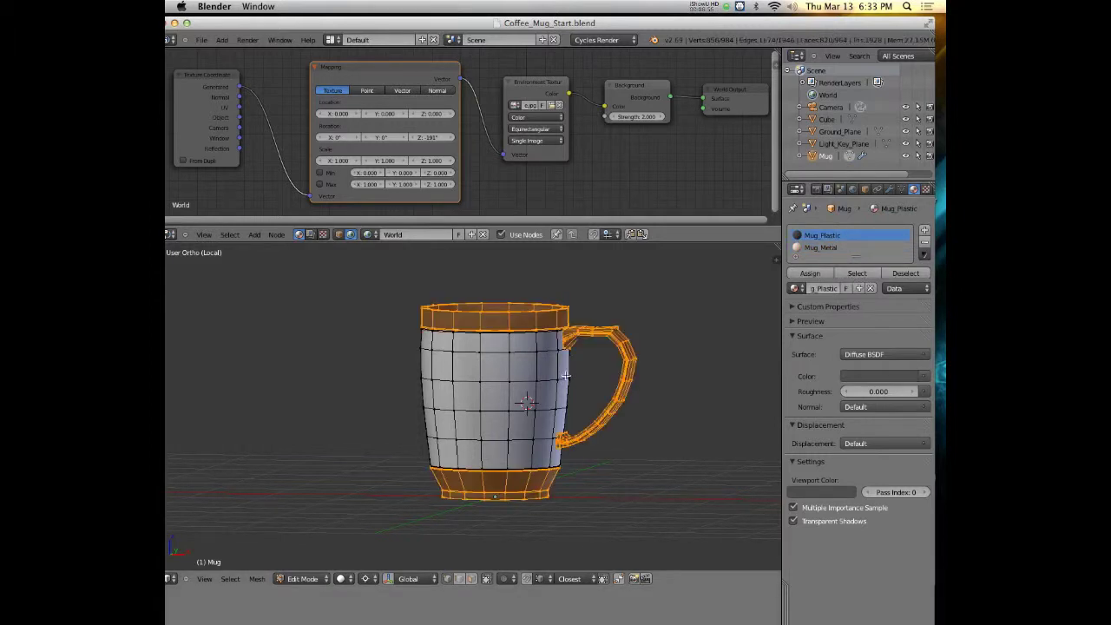
click(844, 249)
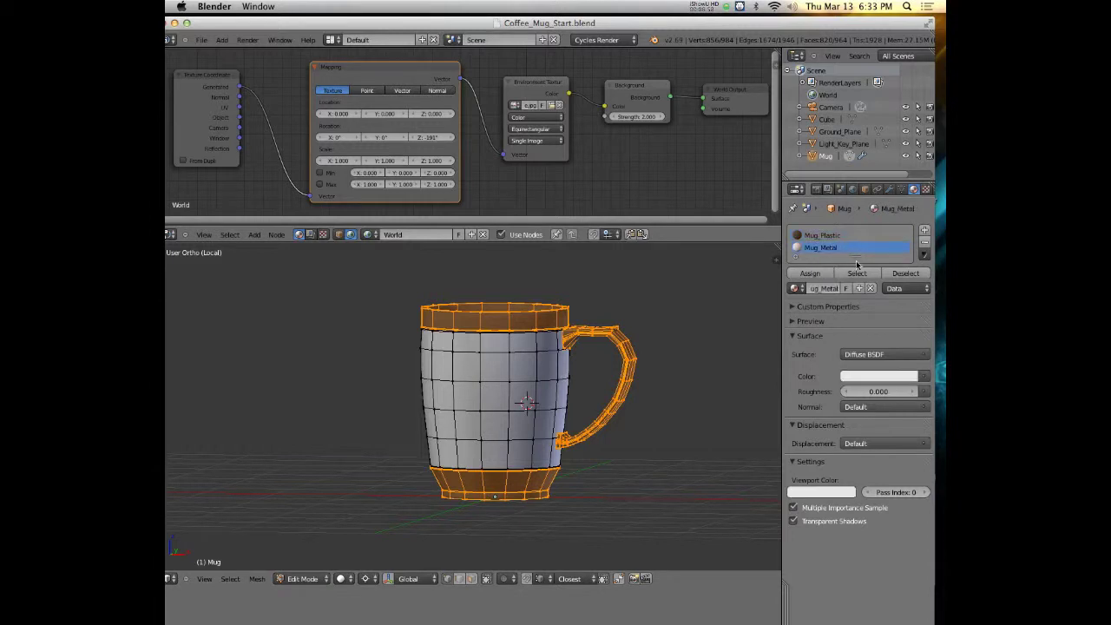
click(861, 273)
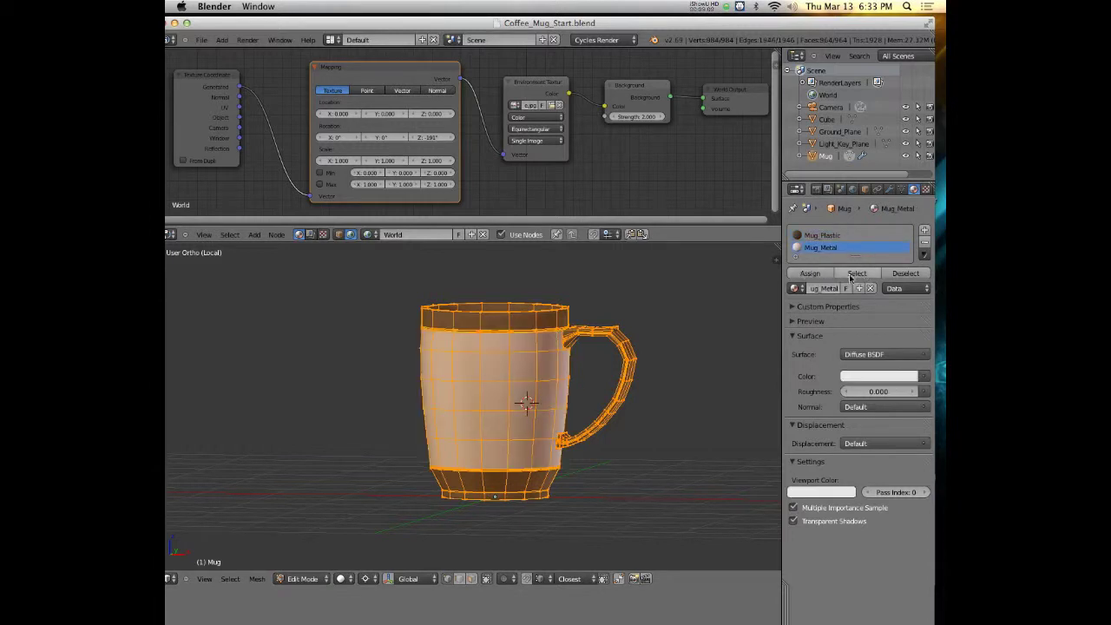
Step: Deselect the faces that use Mug_Plastic and the ones that use Mug_Metal
click(834, 236)
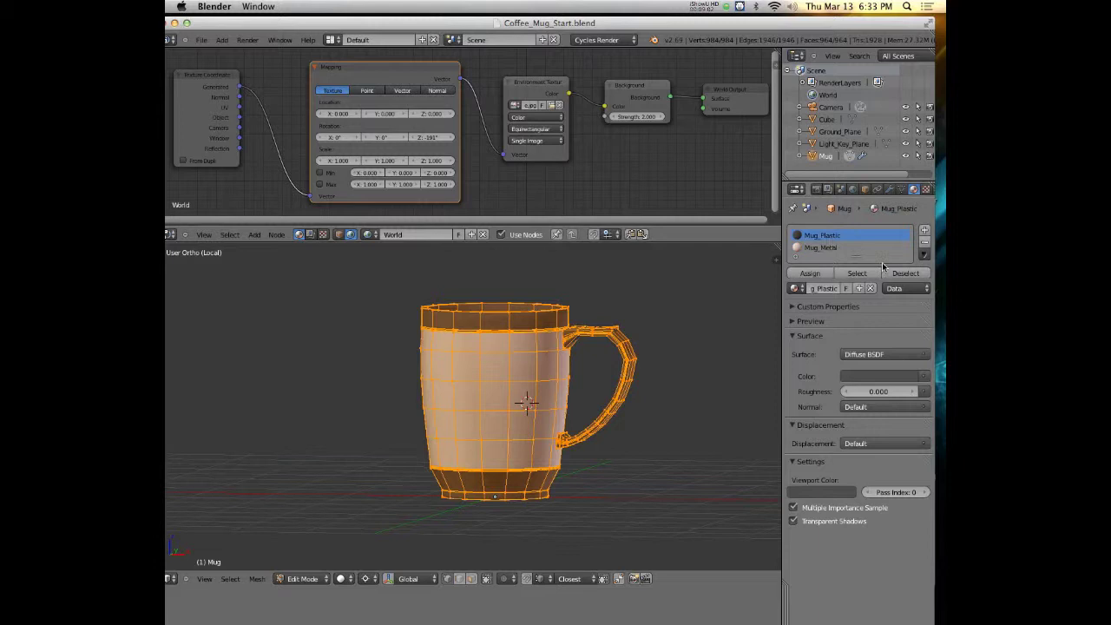
click(907, 274)
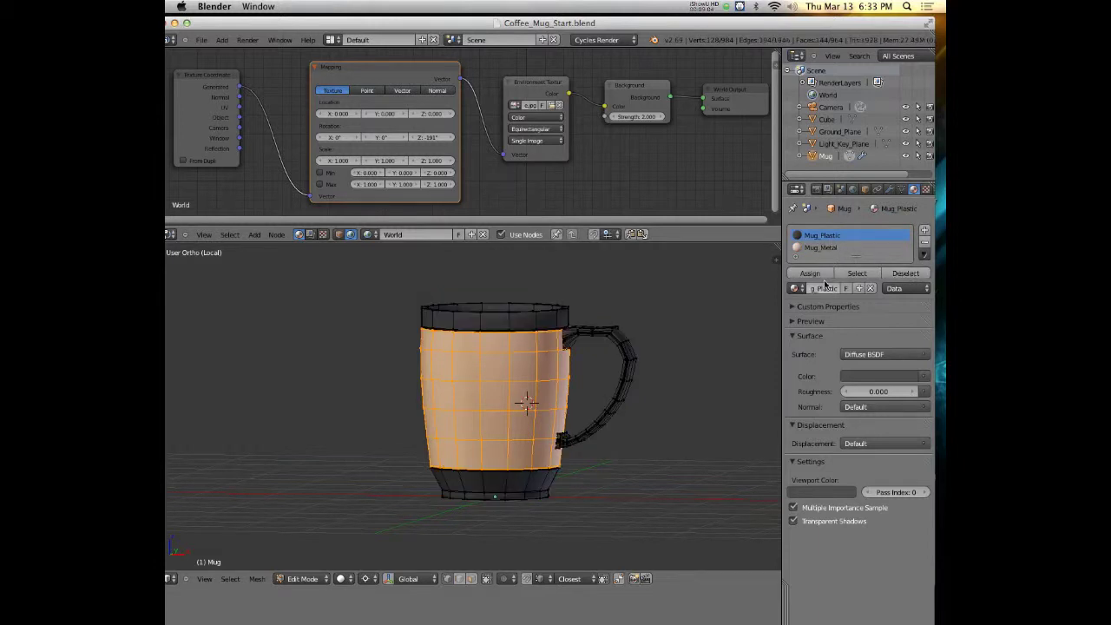
click(837, 247)
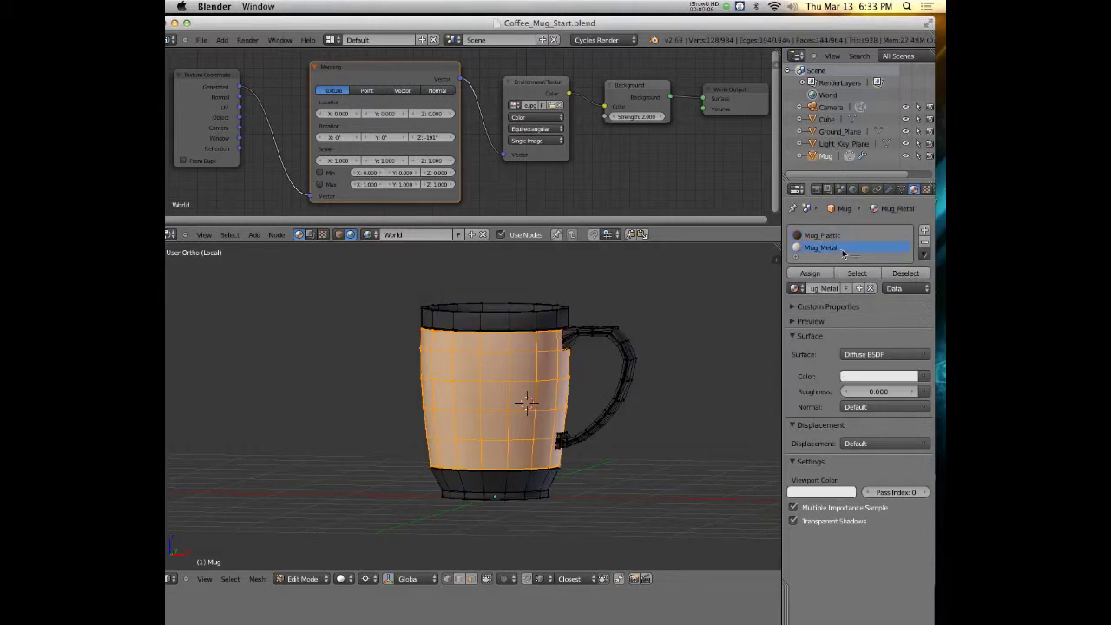
click(905, 274)
middle_drag(551, 371, 624, 379)
scroll(625, 380, down, 4)
scroll(624, 380, up, 3)
shift+middle_drag(565, 362, 485, 379)
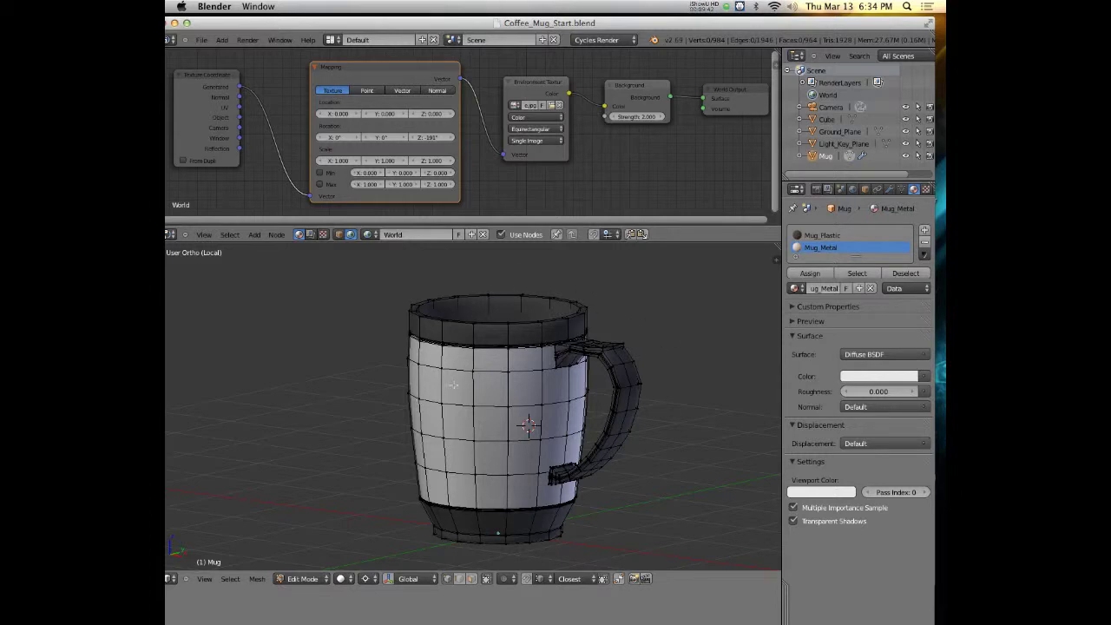
Step: Return the mug to Object Mode and leave local view to show the whole scene
key(Tab)
key(2)
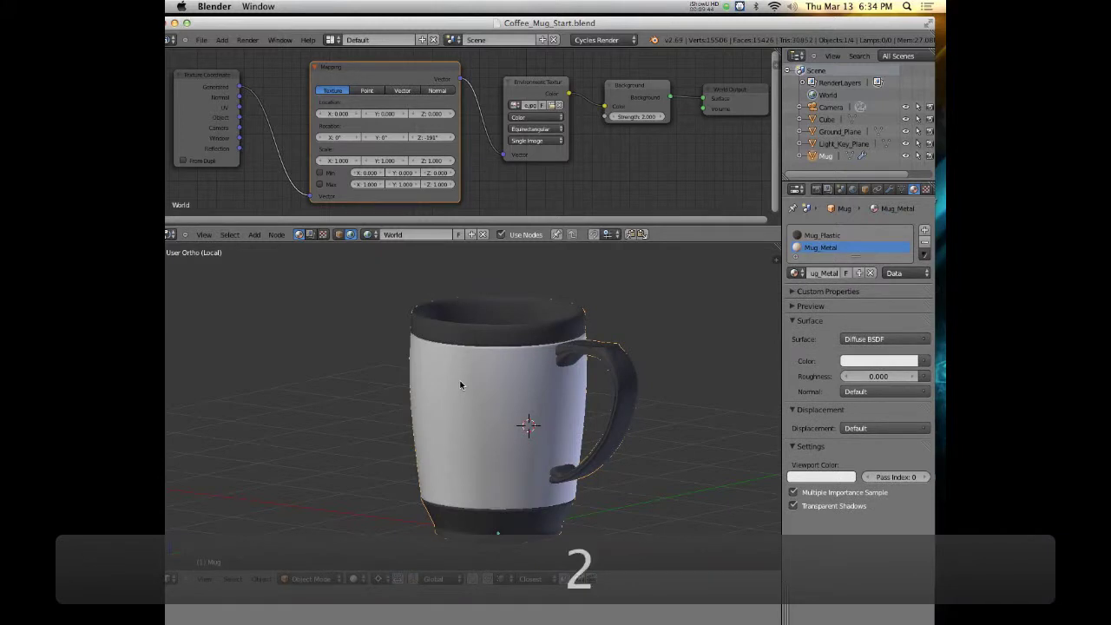
key(2)
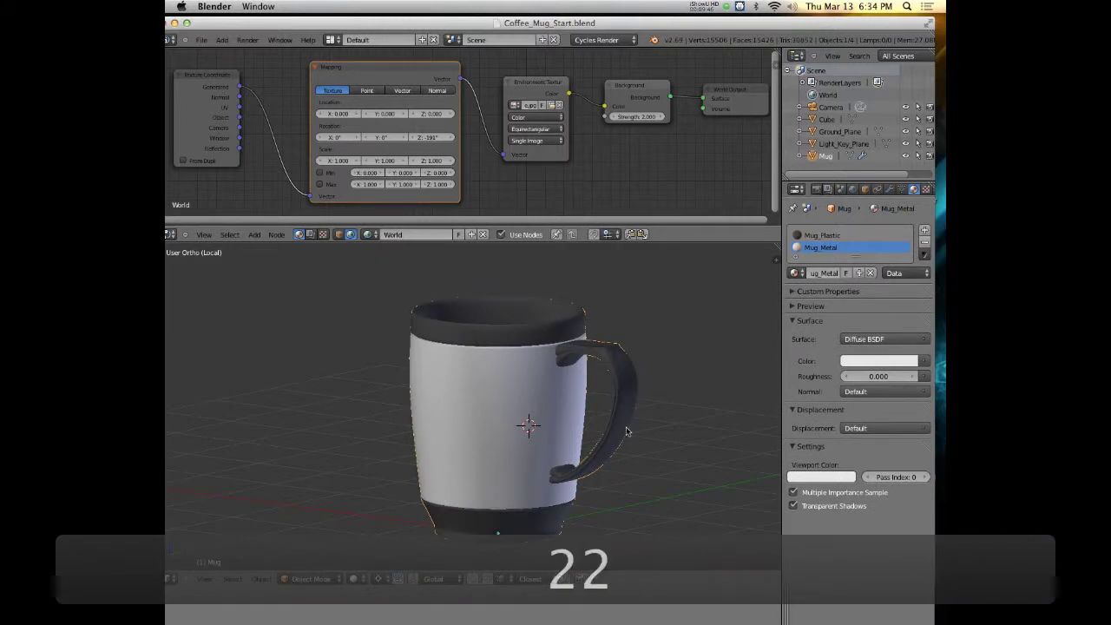
key(Tab)
key(Tab)
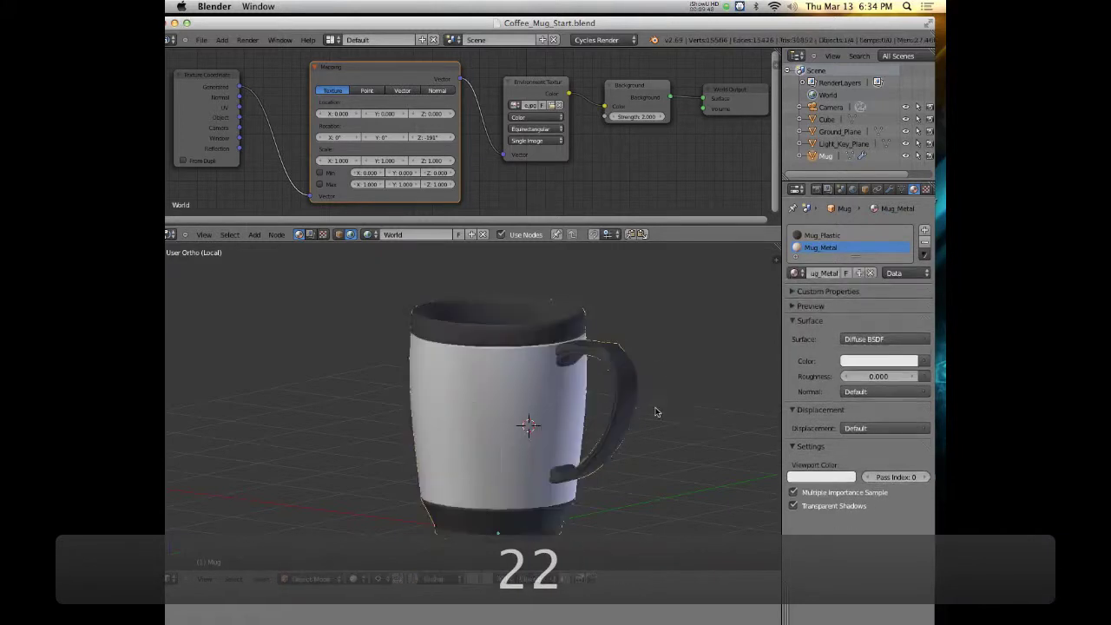
key(KP_Divide)
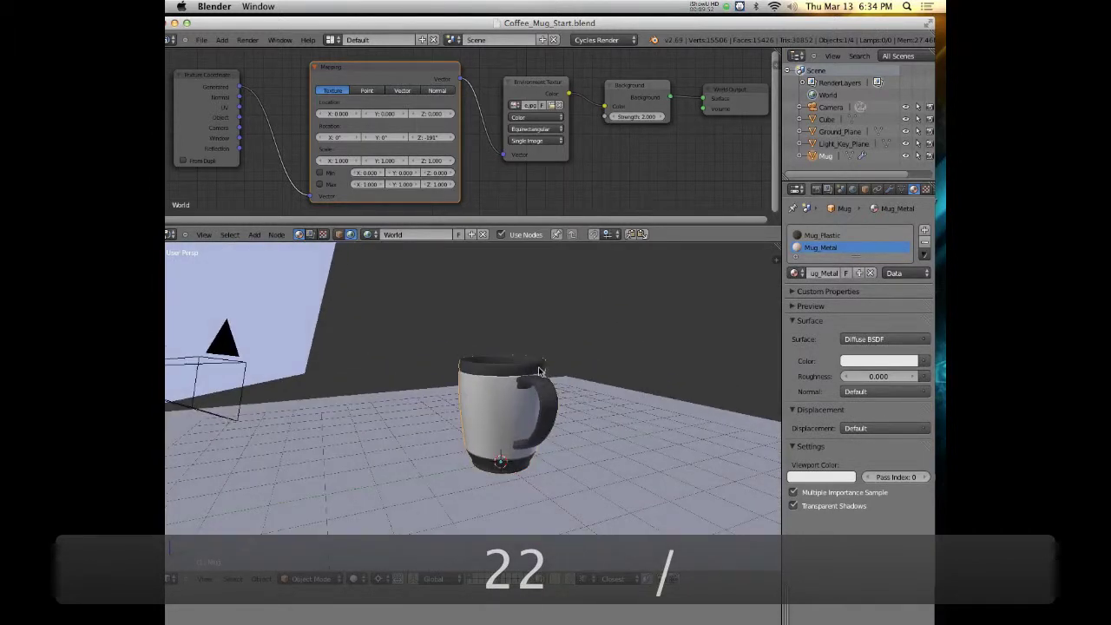
Step: Switch to layer 2, select the cube and give it a new material named Cube
key(2)
right_click(525, 407)
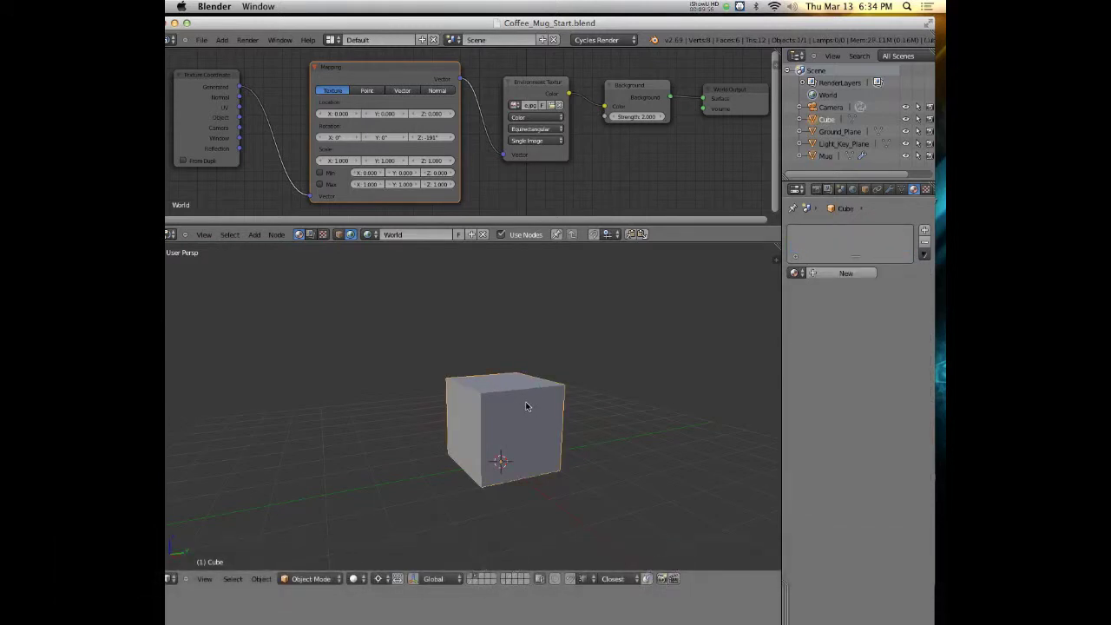
click(845, 272)
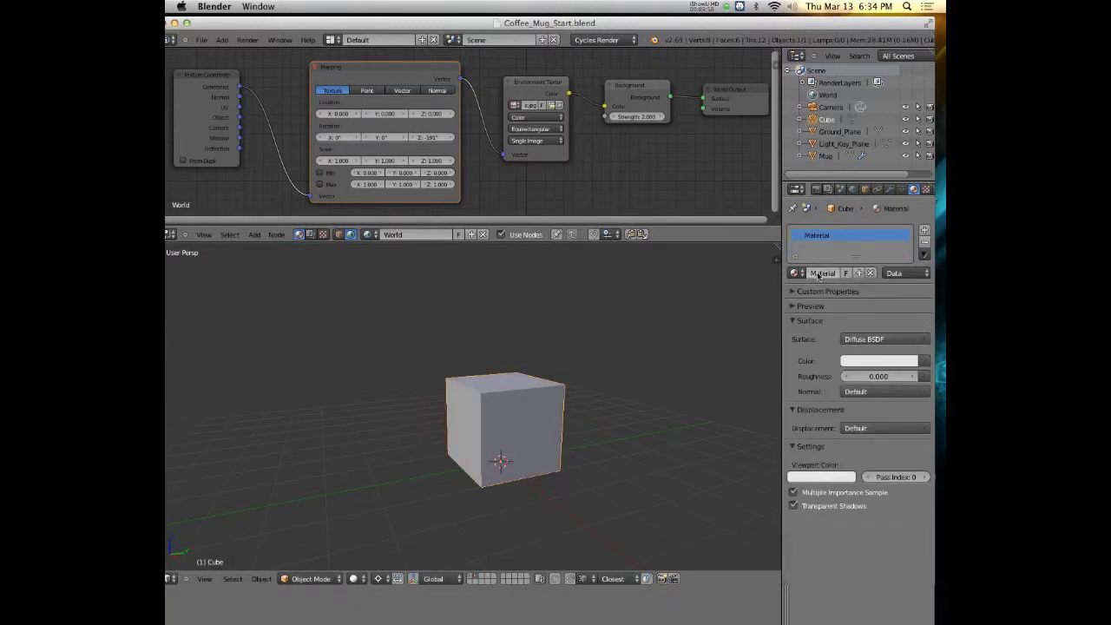
double_click(812, 273)
text(Cube)
key(Return)
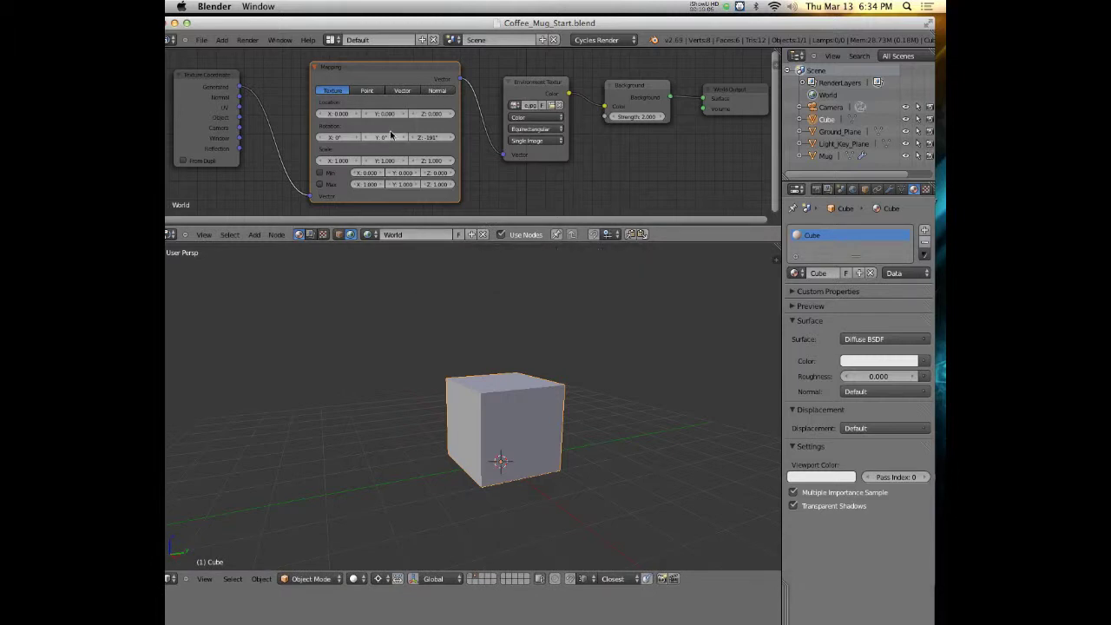
Step: Show the cube's material nodes and move Material Output and Diffuse BSDF aside to free space before the shader
click(341, 236)
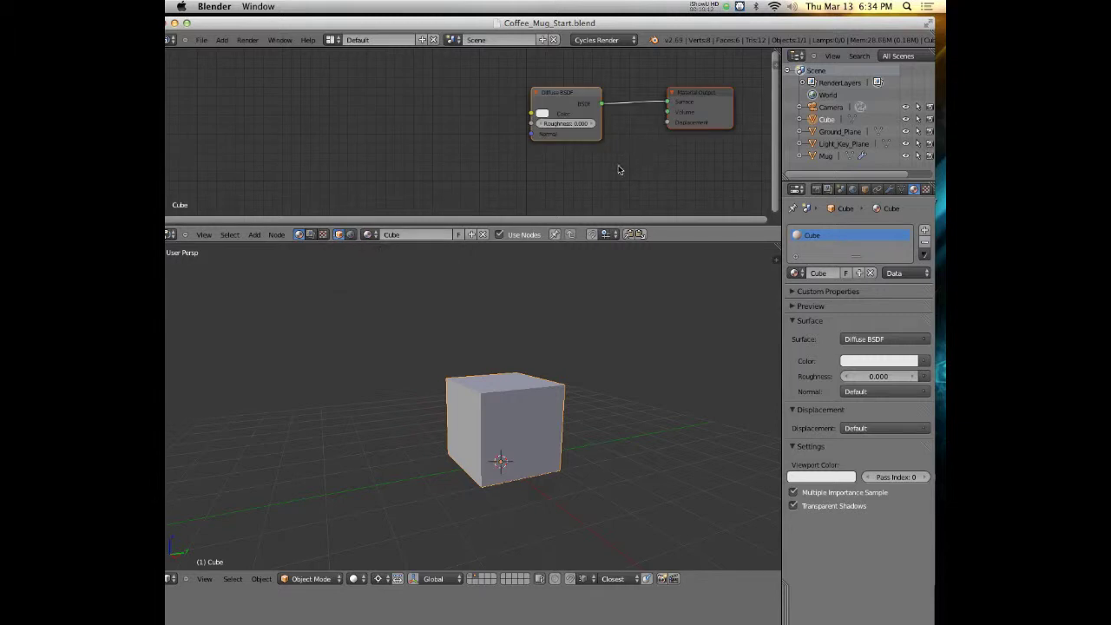
scroll(619, 168, up, 2)
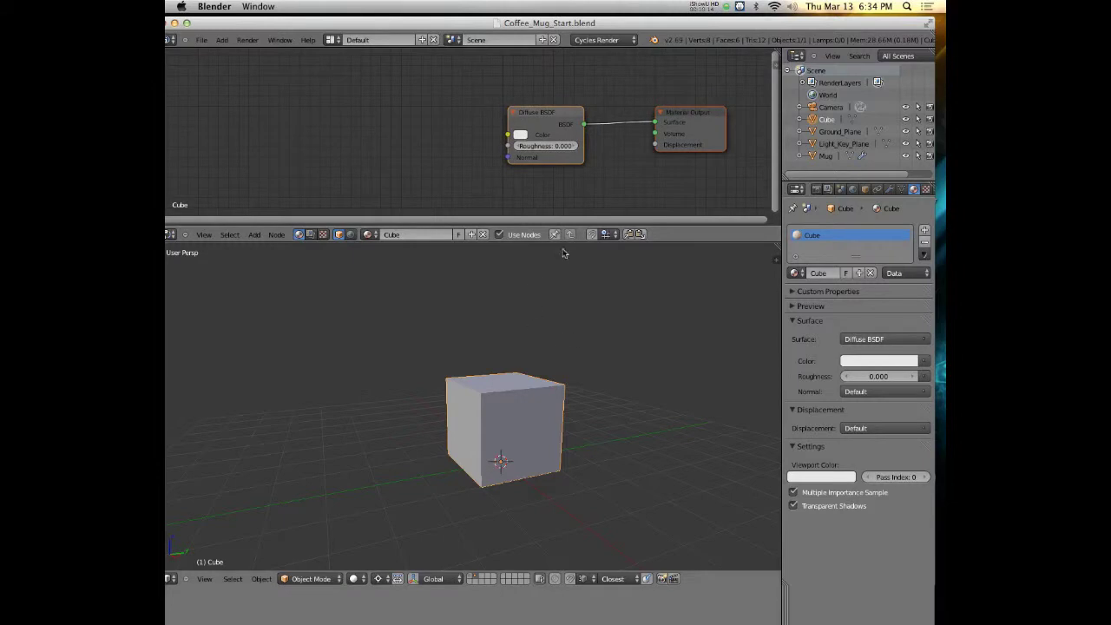
scroll(562, 126, up, 1)
middle_drag(562, 126, 481, 104)
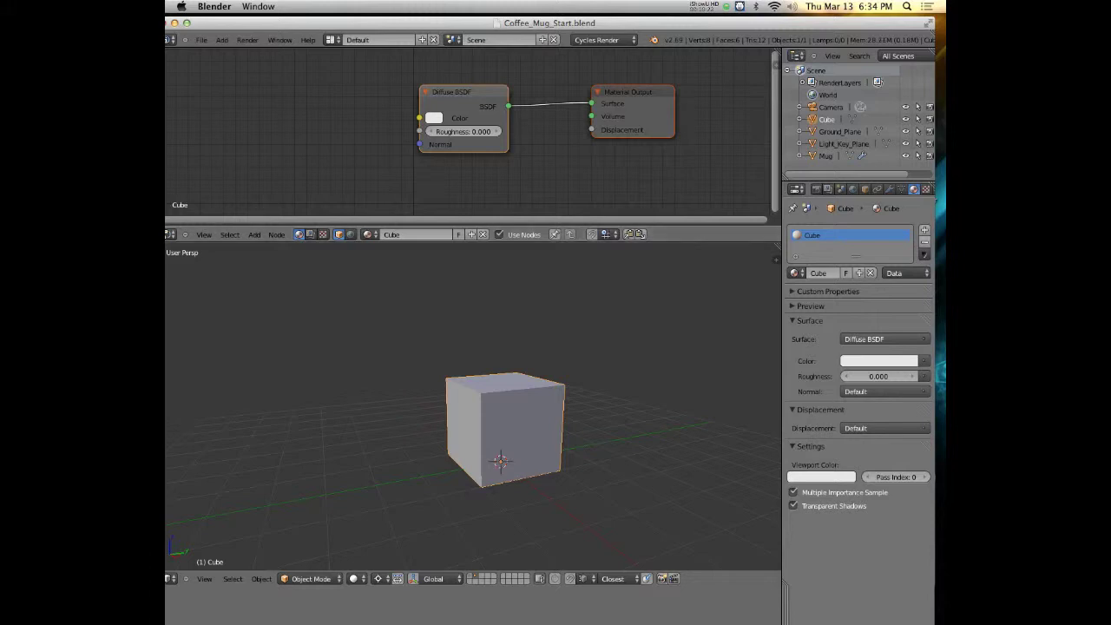
drag(642, 93, 714, 90)
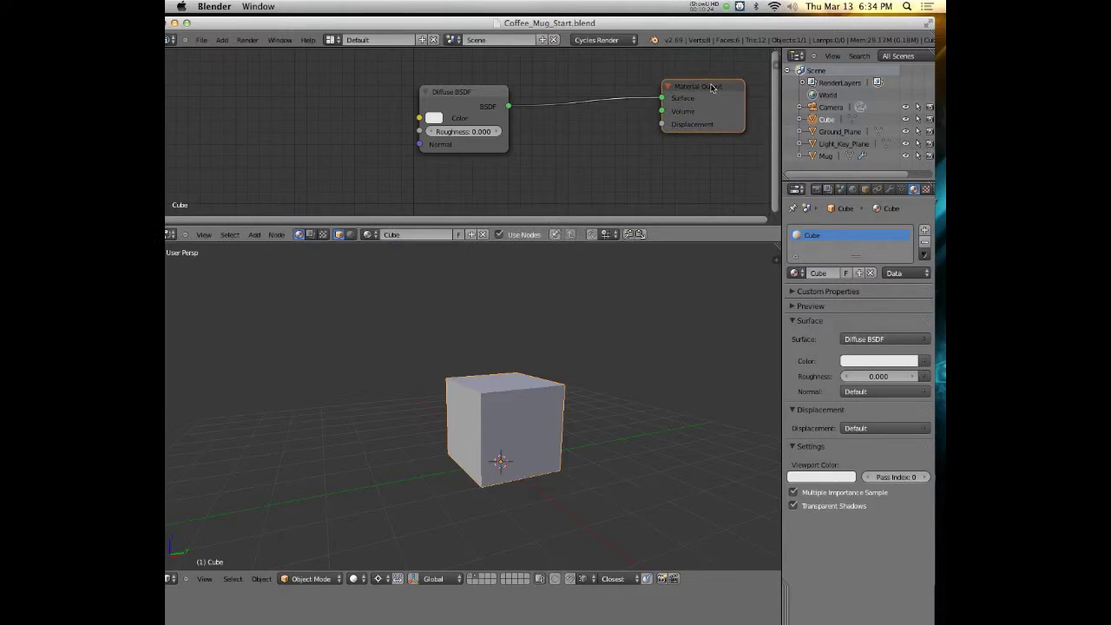
drag(456, 92, 543, 93)
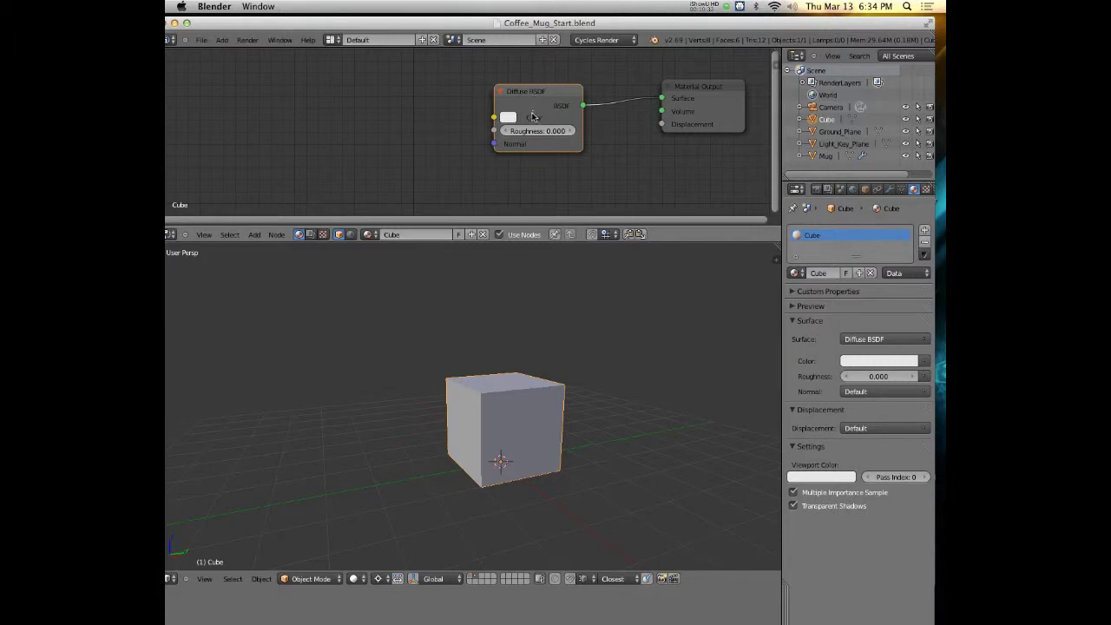
mouse_move(538, 94)
mouse_down()
mouse_move(534, 115)
mouse_move(537, 102)
mouse_up()
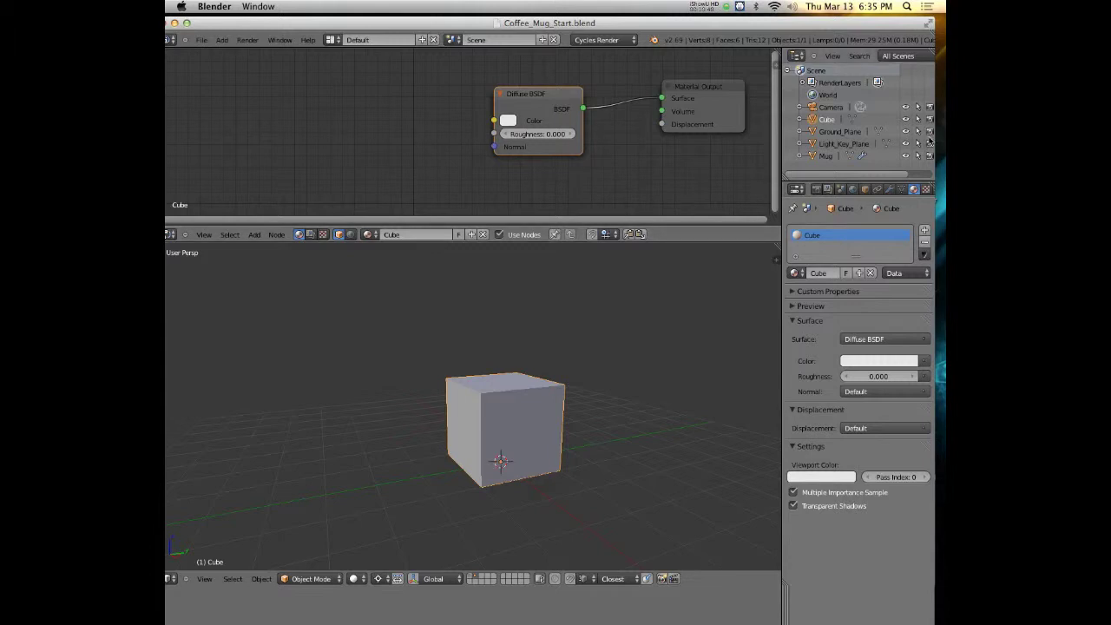
Step: Add a Noise Texture node before the Diffuse BSDF and connect its Color output to the shader's Color input
key(shift+a)
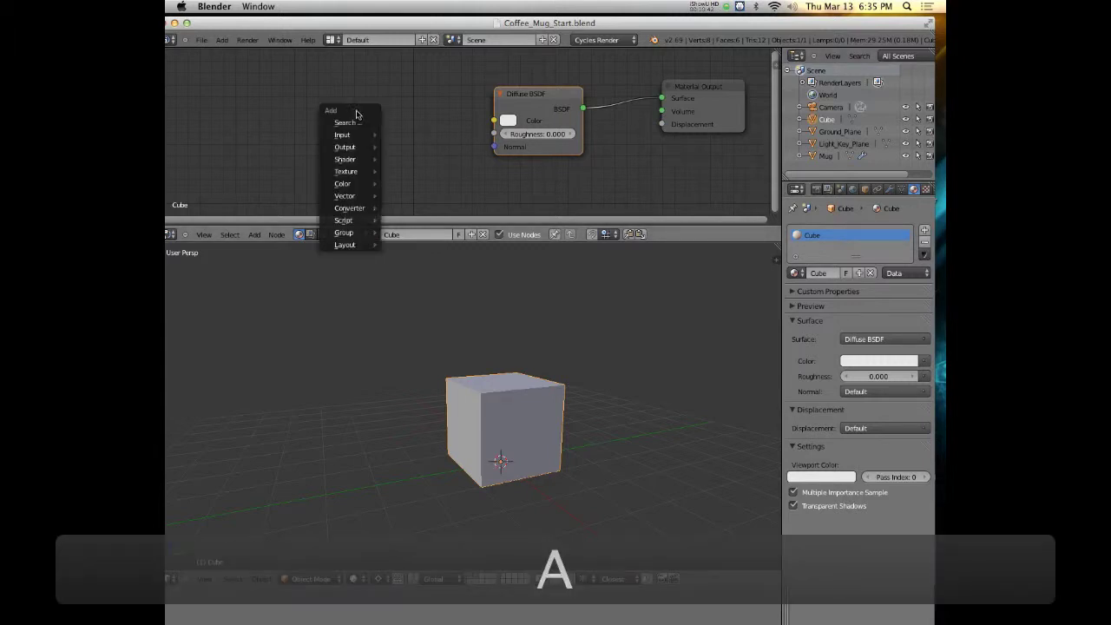
mouse_move(351, 176)
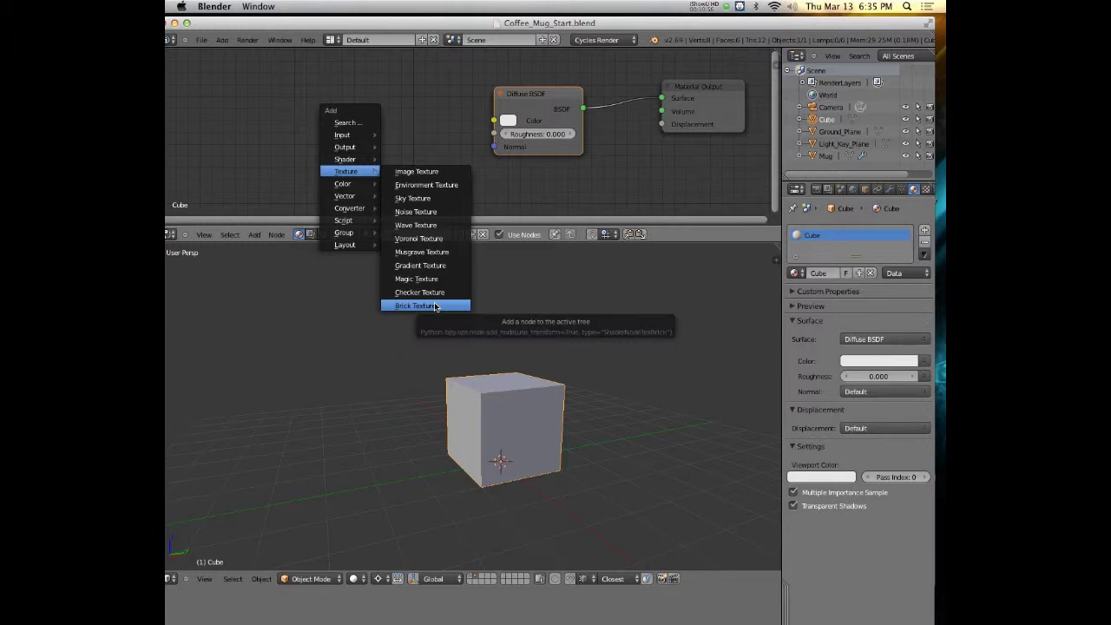
click(438, 214)
click(321, 90)
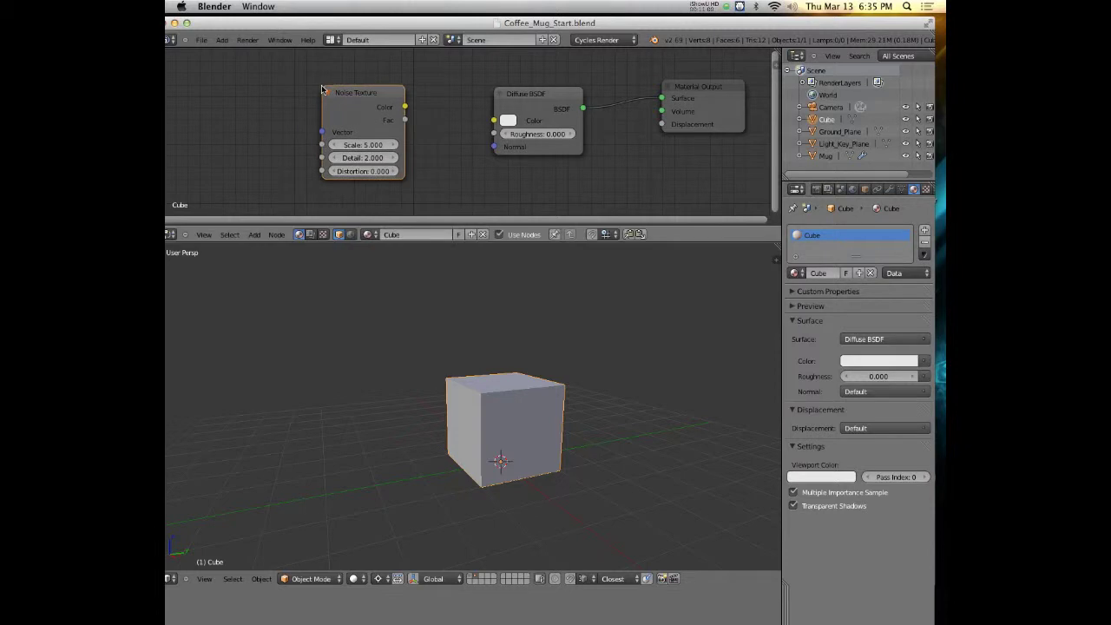
drag(404, 107, 500, 124)
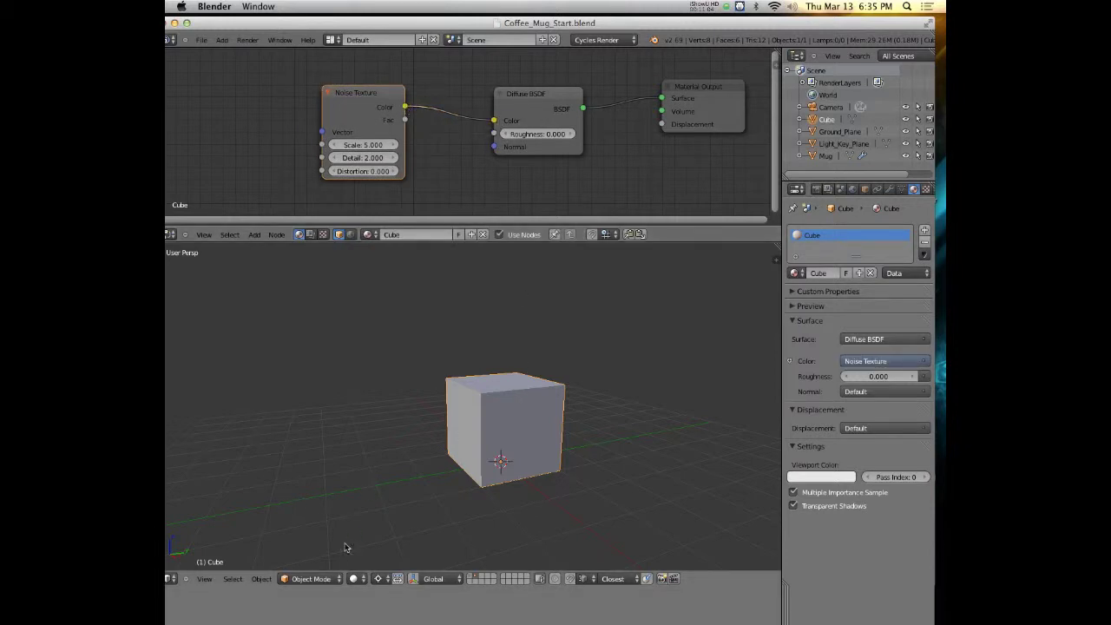
Step: Set the 3D view to Rendered shading and view the noise texture on the cube up close
click(353, 578)
click(390, 500)
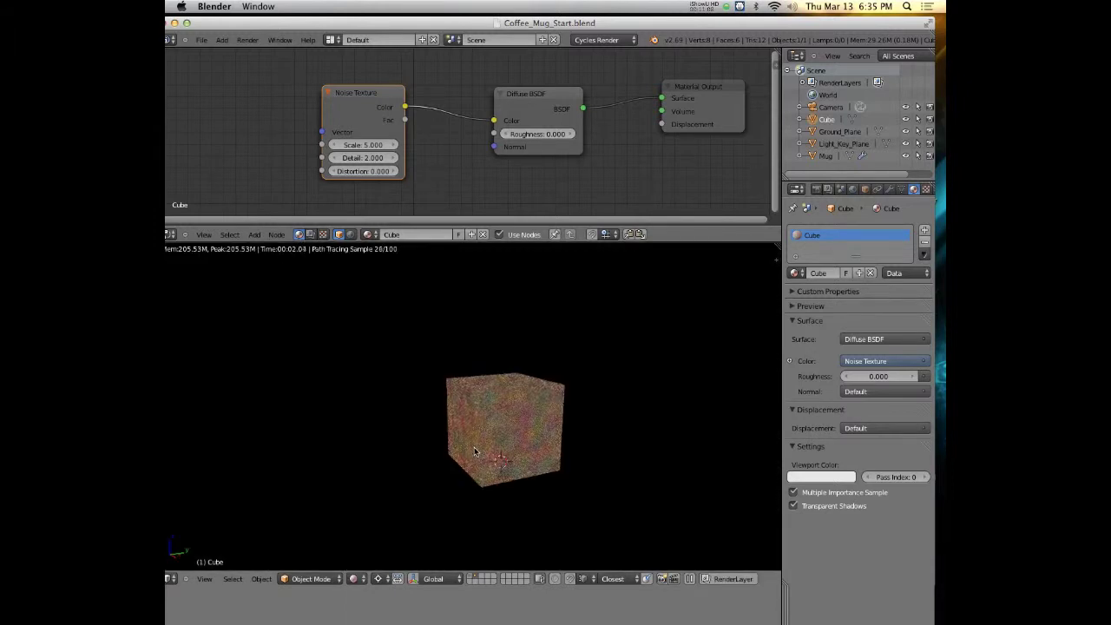
scroll(470, 455, up, 3)
middle_drag(492, 451, 496, 431)
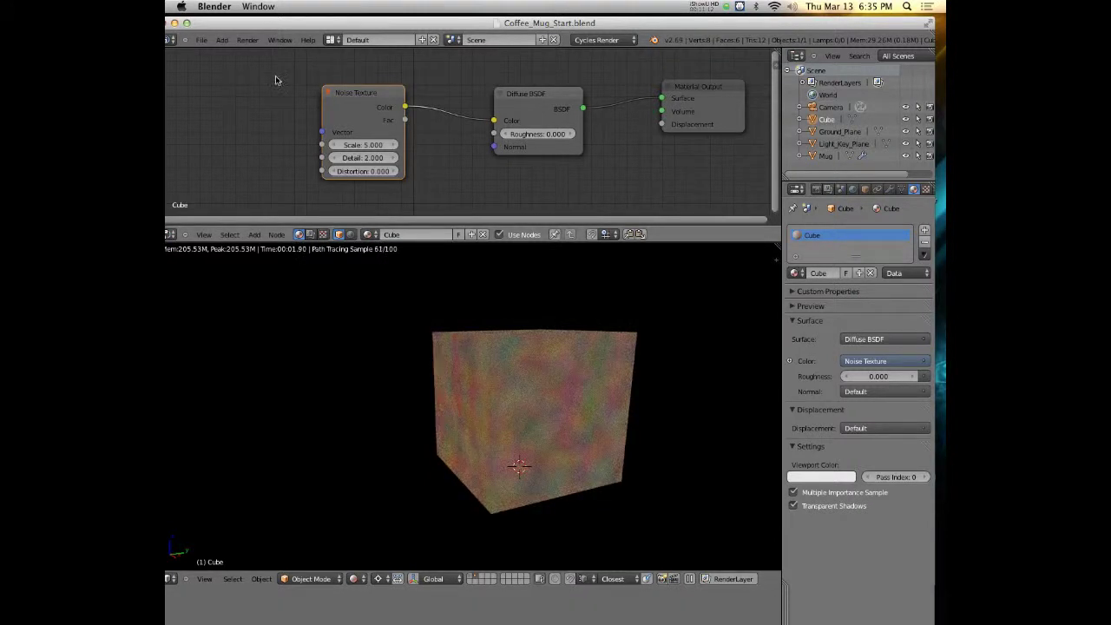
Step: Spread the cube's material nodes apart and insert an RGB to BW node between Noise Texture and Diffuse BSDF
drag(357, 93, 244, 86)
drag(553, 98, 602, 94)
drag(707, 92, 725, 86)
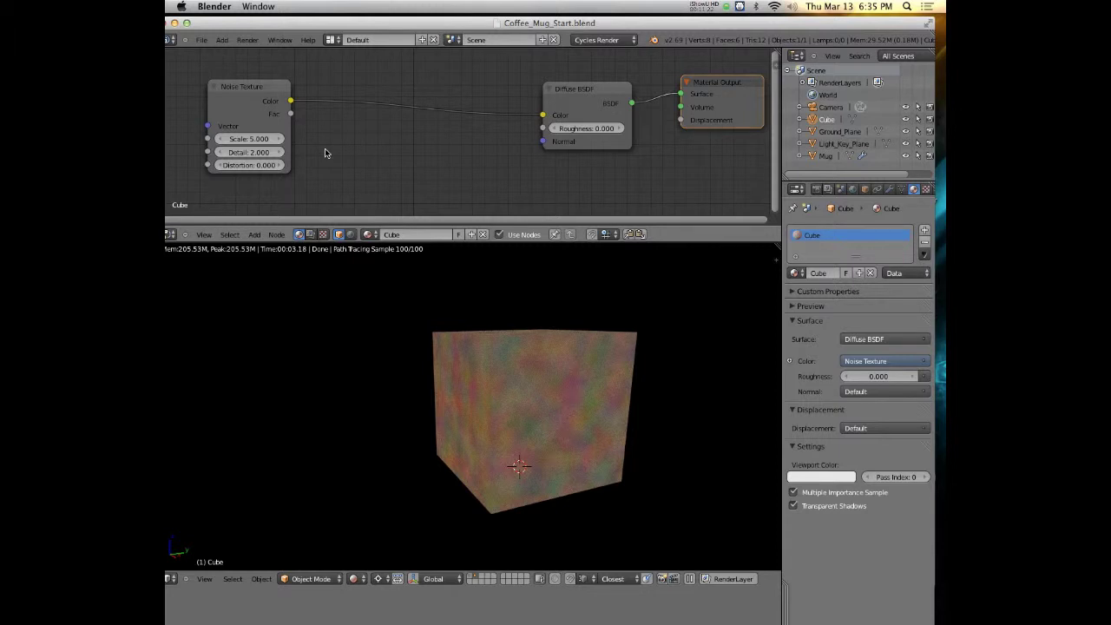
key(shift+a)
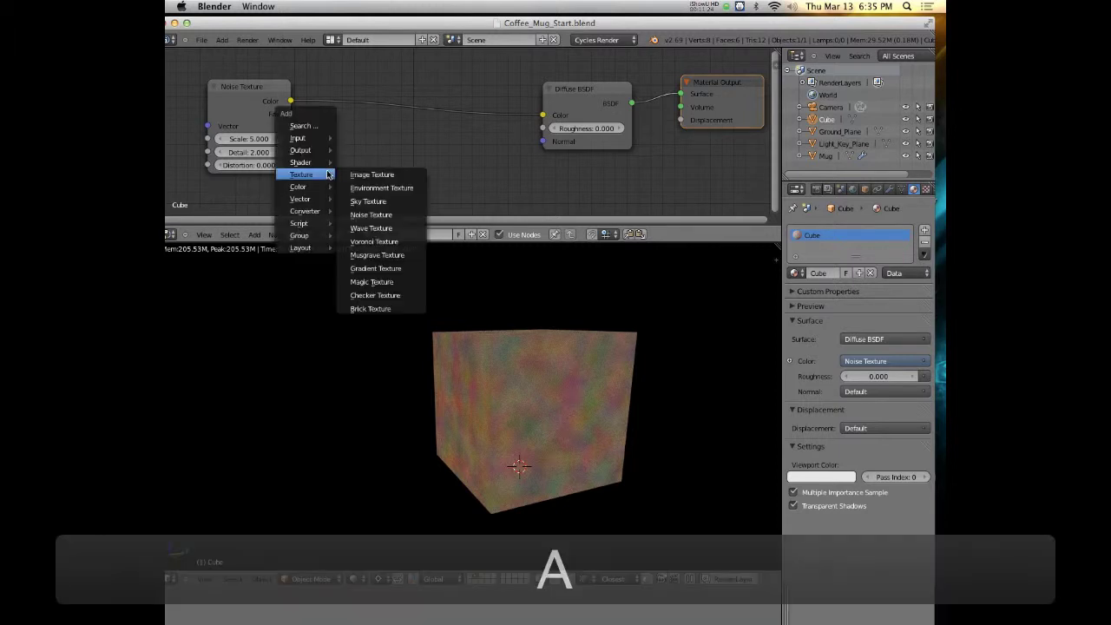
mouse_move(322, 211)
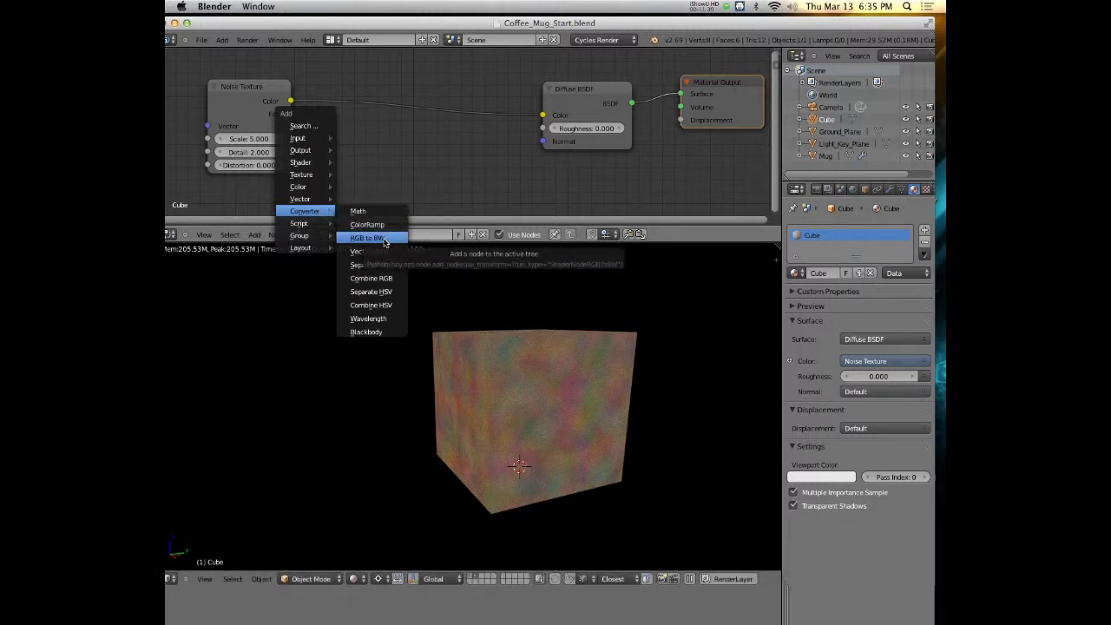
click(384, 239)
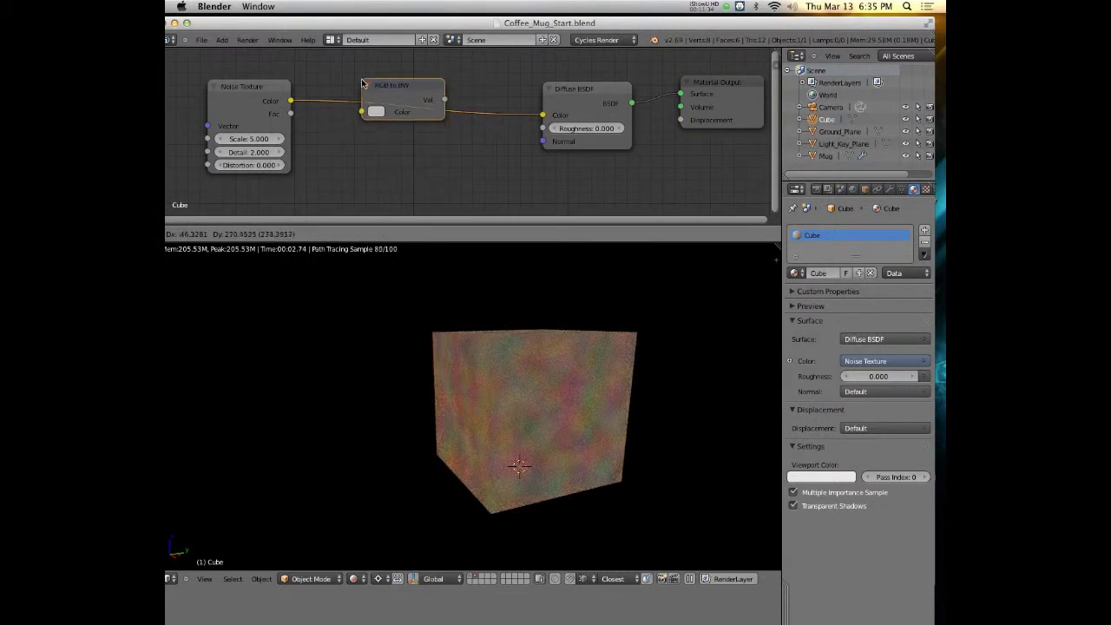
click(355, 90)
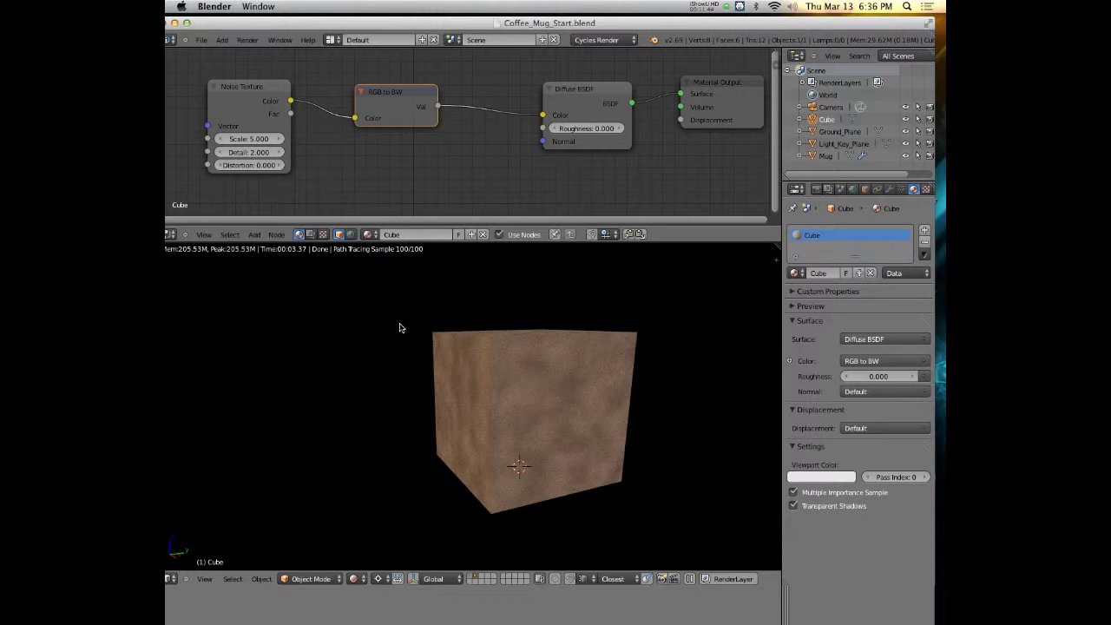
Step: Put Ground_Plane from layer 1 on layer 2 as well and check it with the cube in Rendered shading
middle_drag(408, 331, 410, 340)
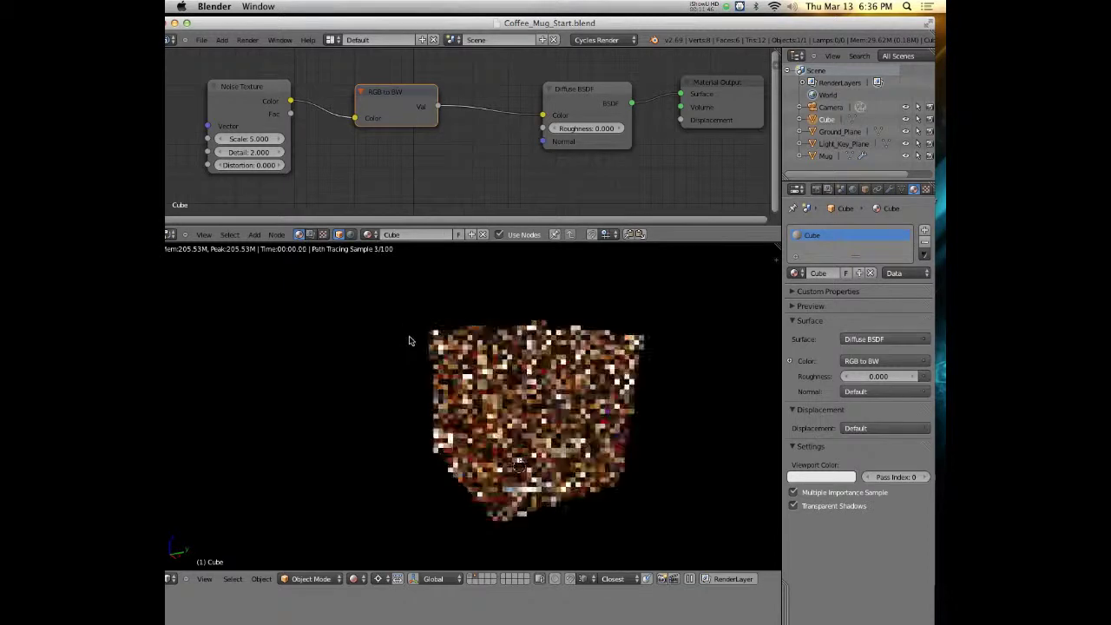
key(z)
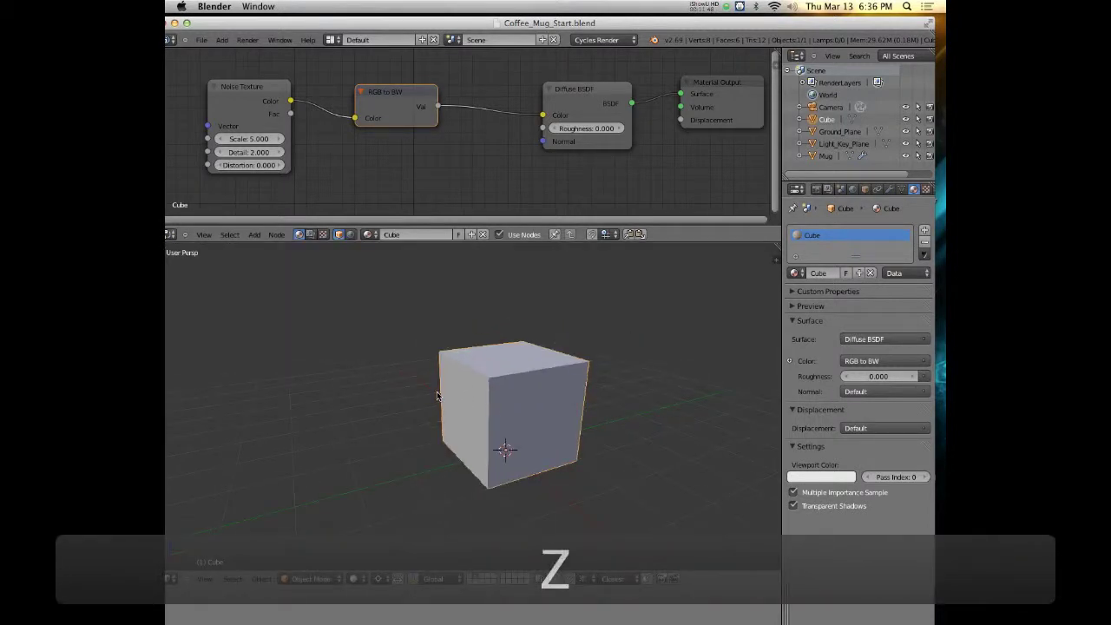
key(1)
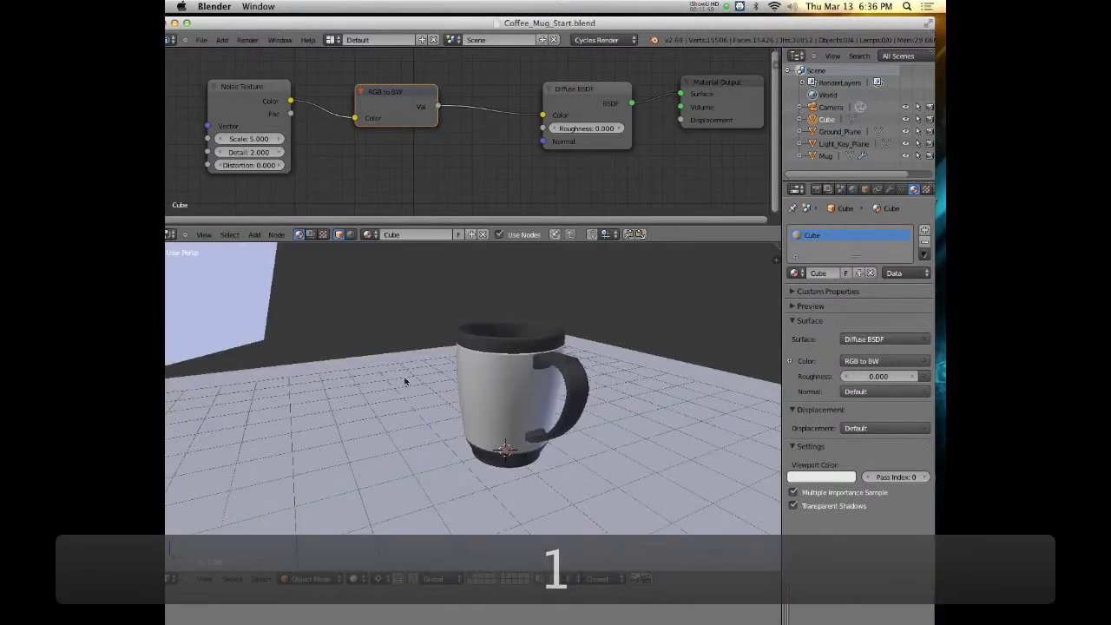
right_click(374, 366)
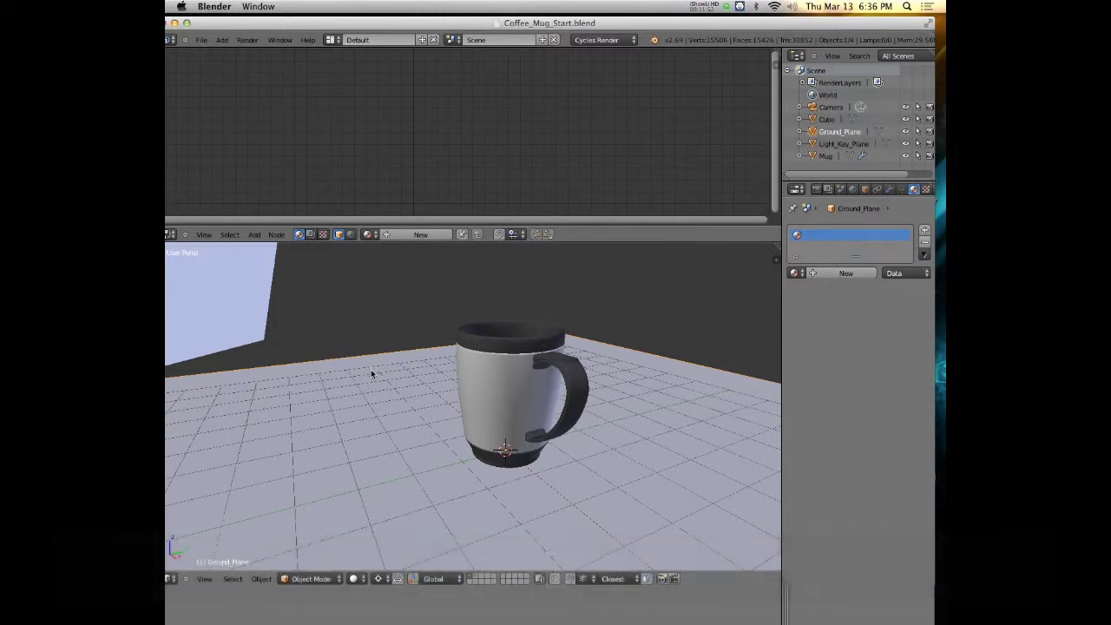
key(m)
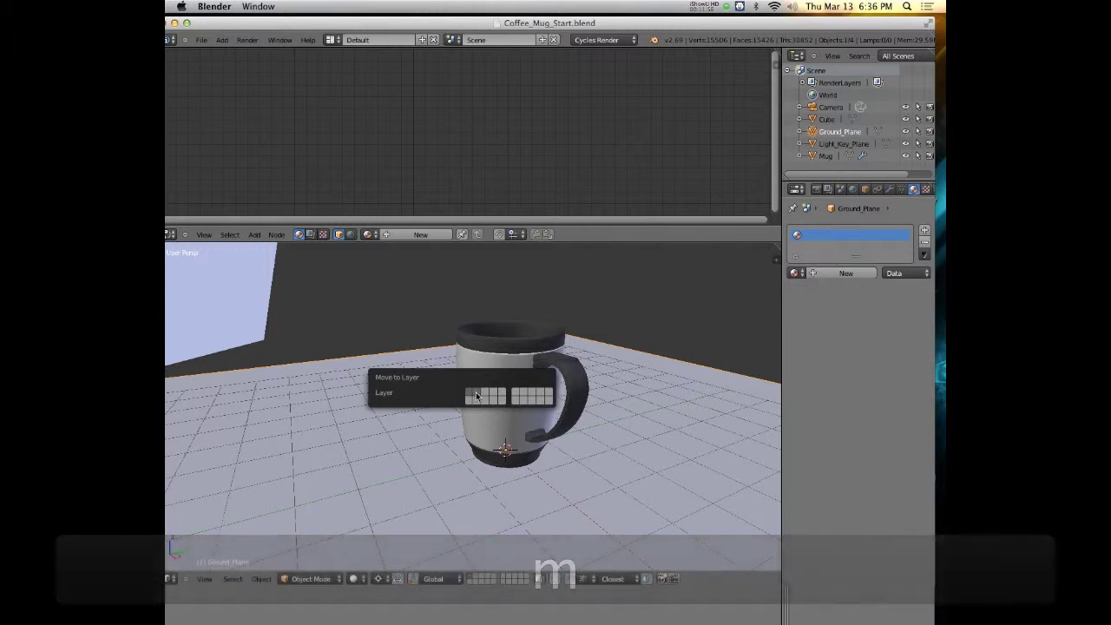
click(483, 394)
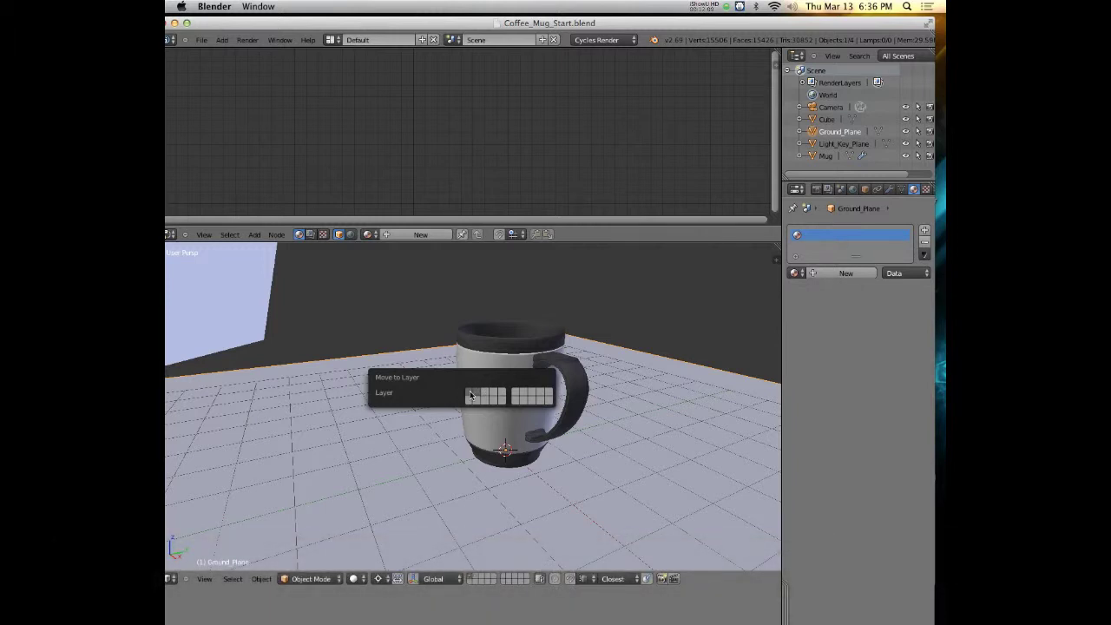
key(2)
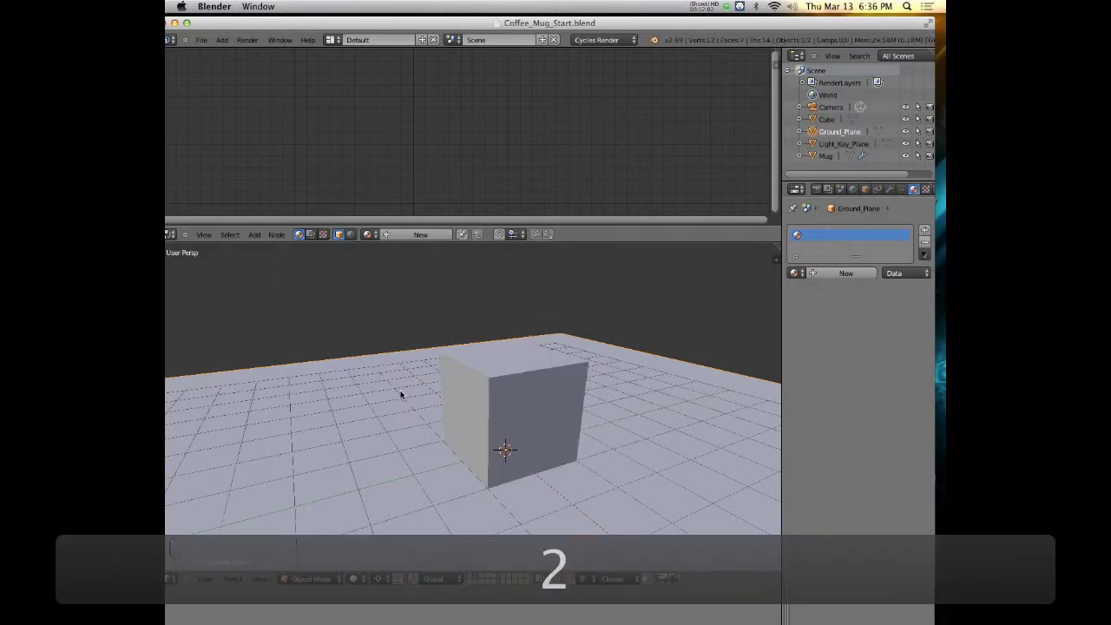
key(shift+z)
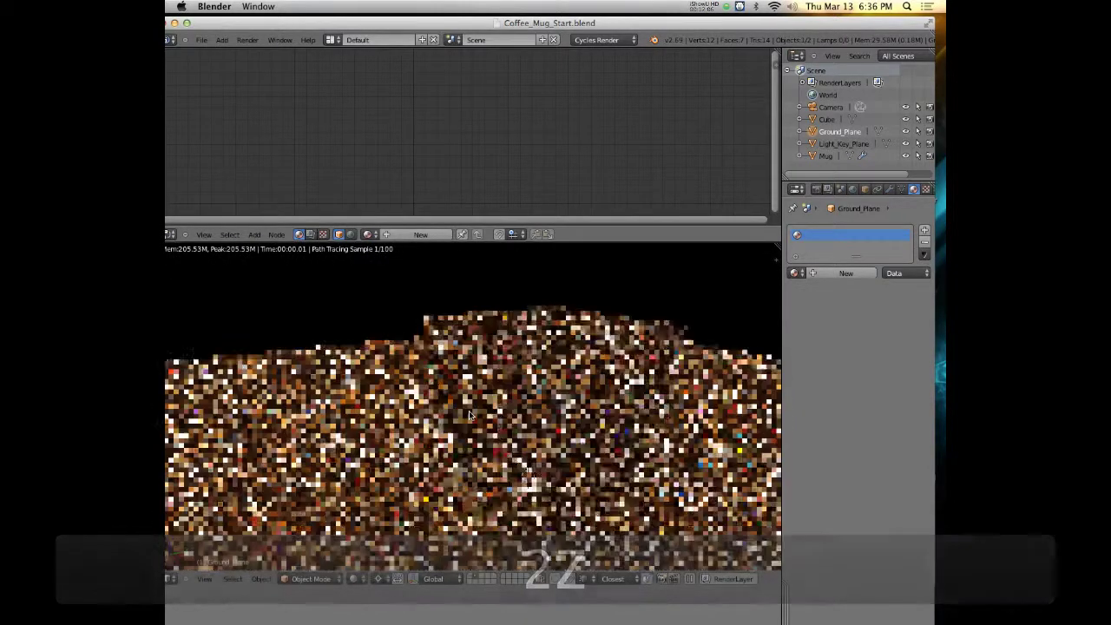
key(m)
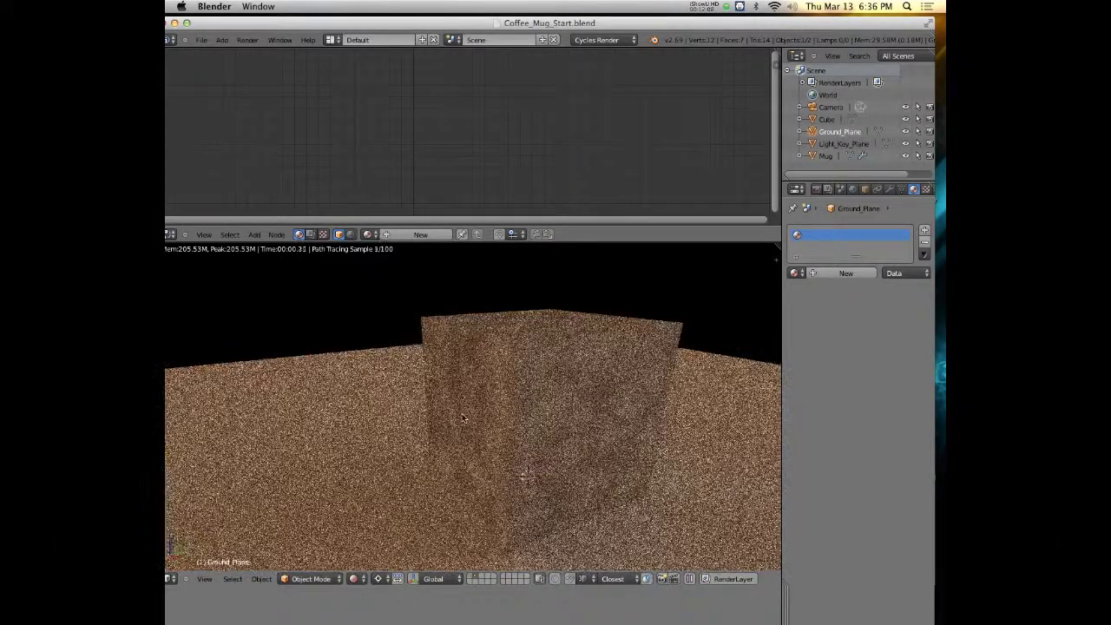
key(2)
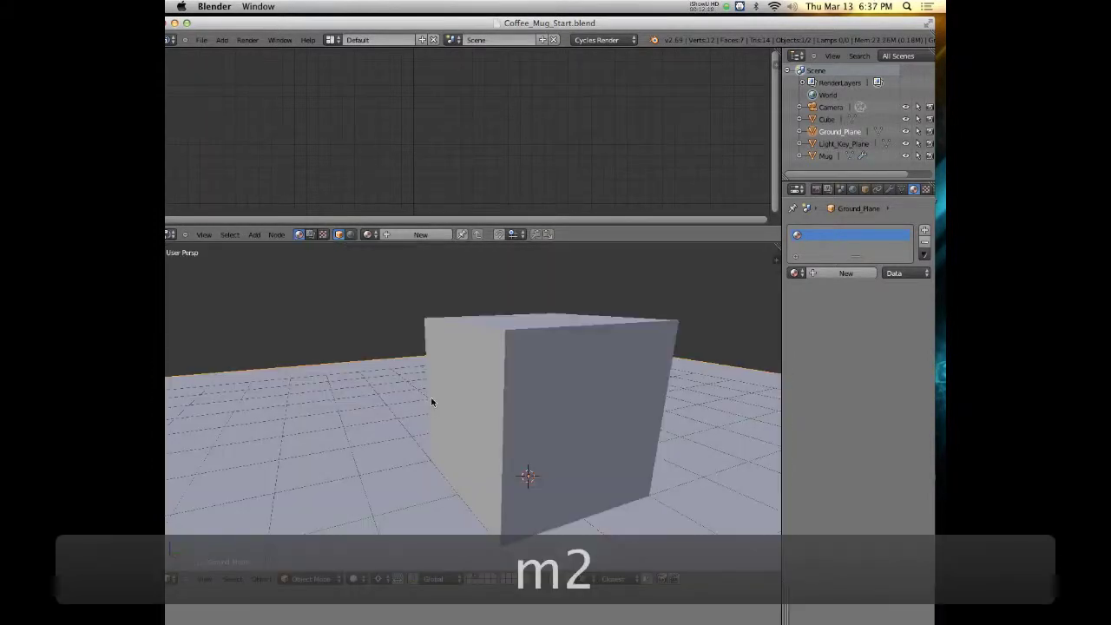
Step: Put Light_Key_Plane from layer 1 on layer 2 as well and display layer 2
key(1)
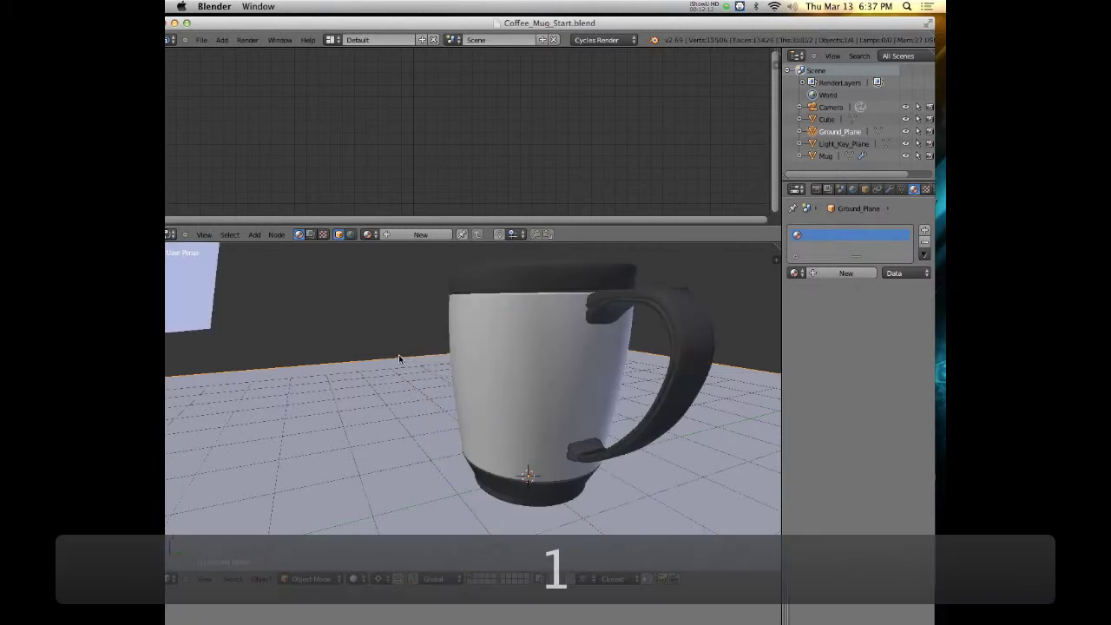
right_click(182, 298)
middle_drag(208, 310, 306, 332)
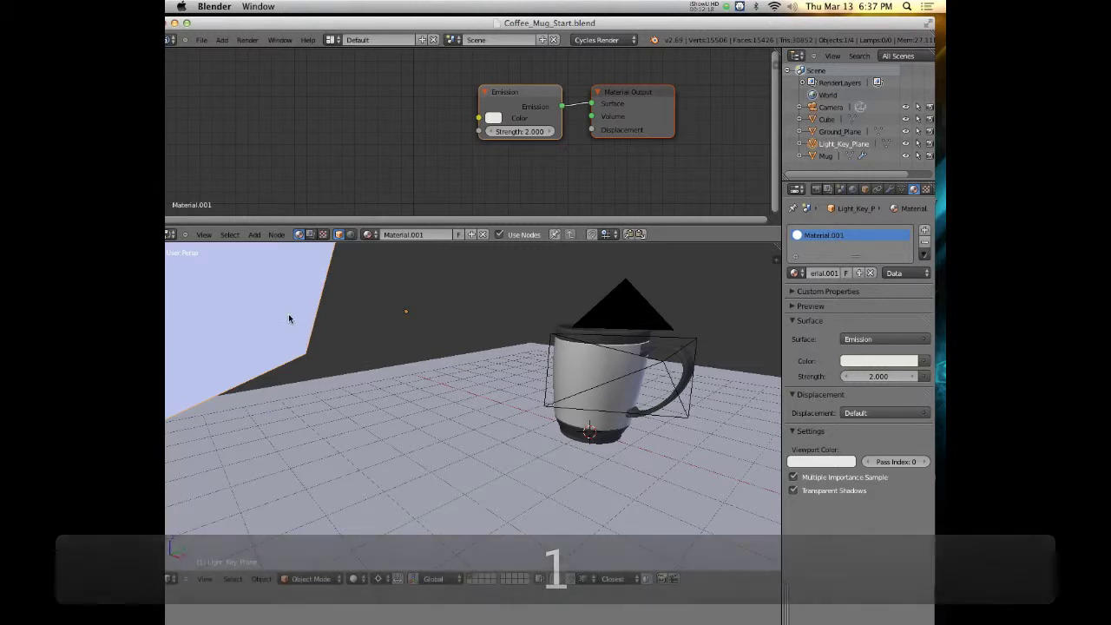
key(m)
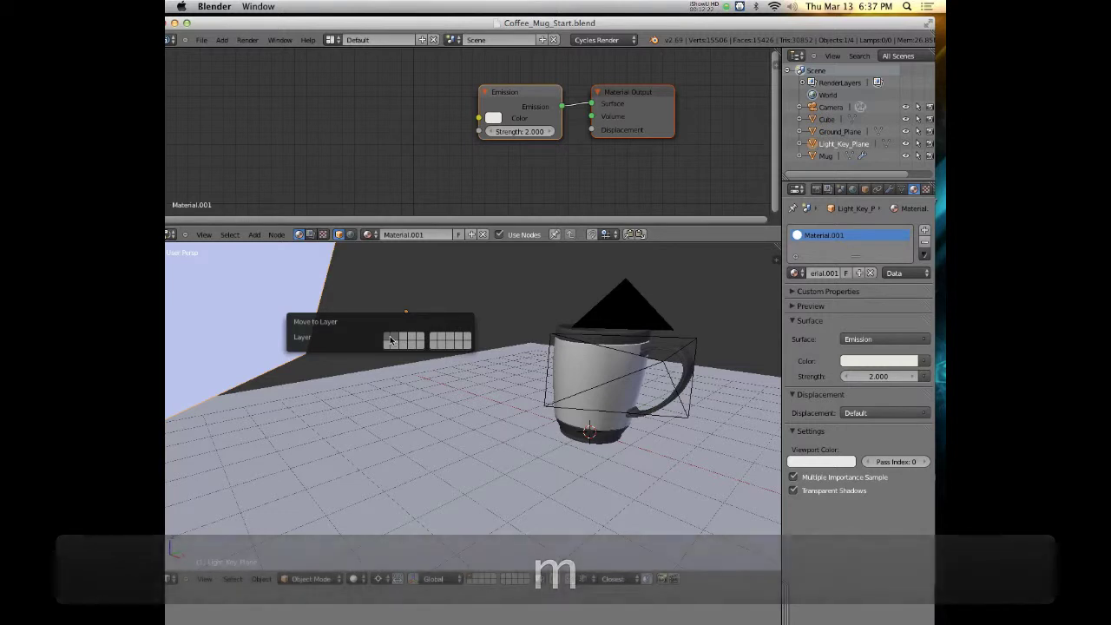
key(2)
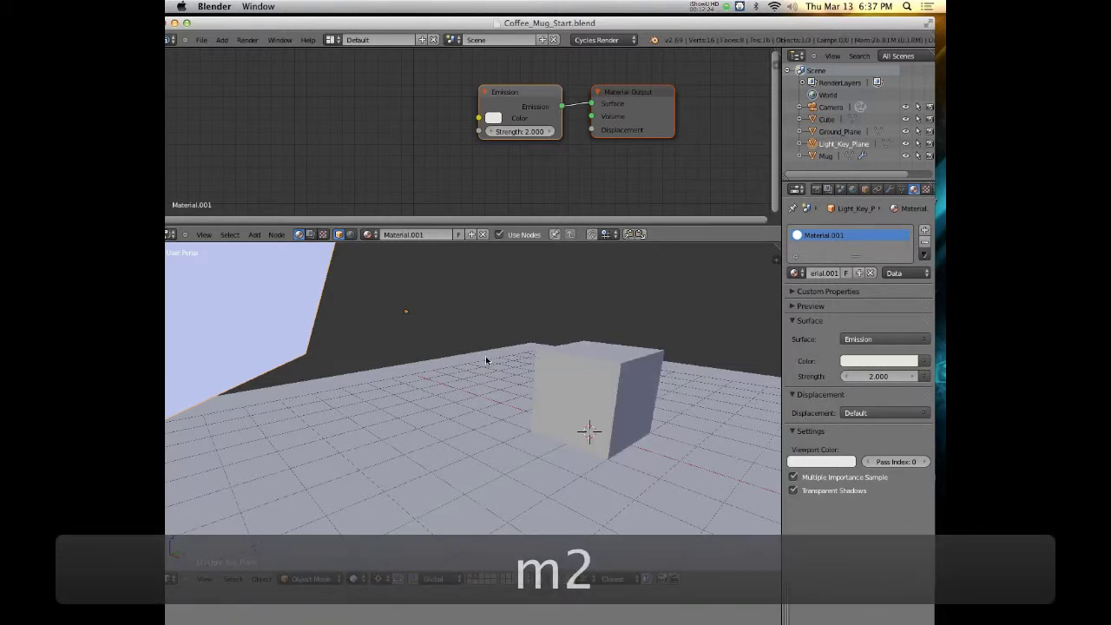
Step: Select the cube and view its black-and-white noise from several angles in Rendered shading
right_click(585, 383)
mouse_move(585, 383)
middle_down()
mouse_move(610, 398)
mouse_move(543, 400)
mouse_move(521, 384)
middle_up()
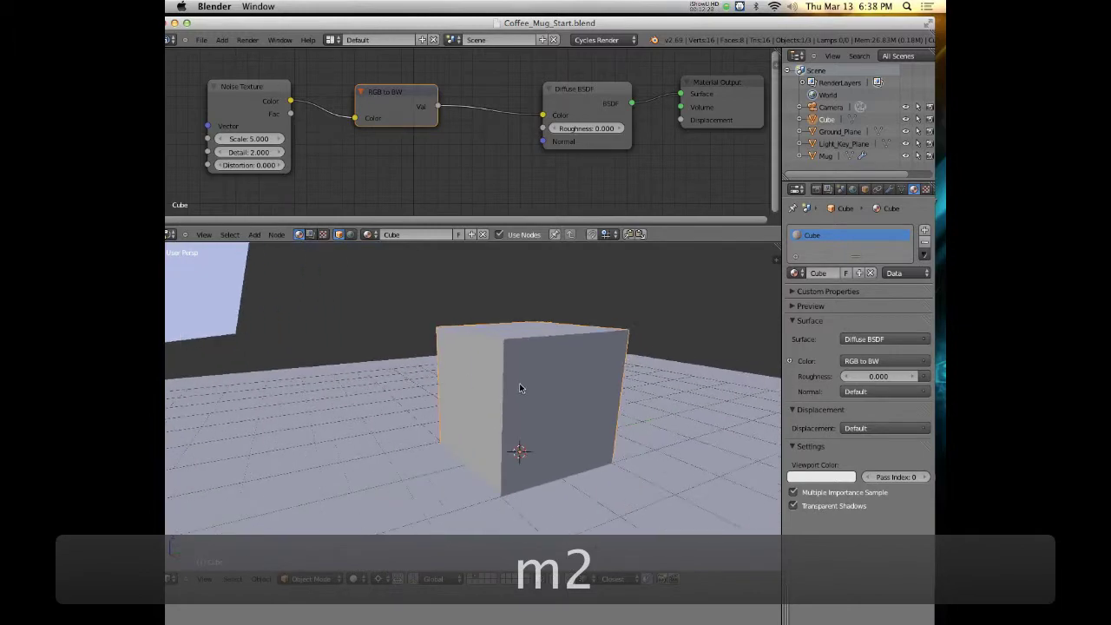
key(shift+z)
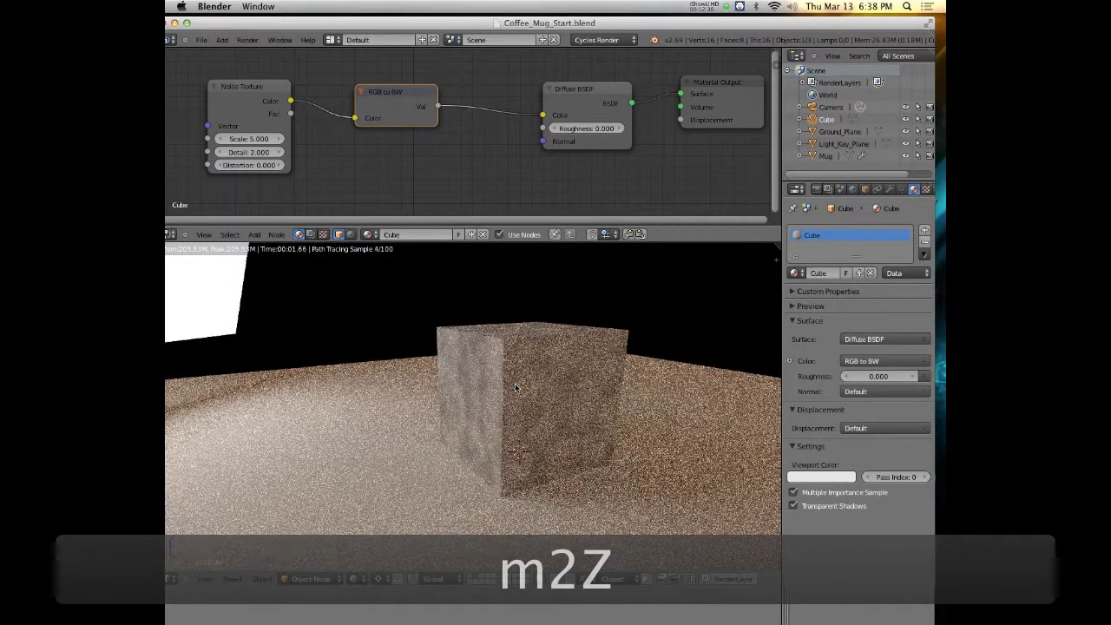
scroll(473, 393, up, 2)
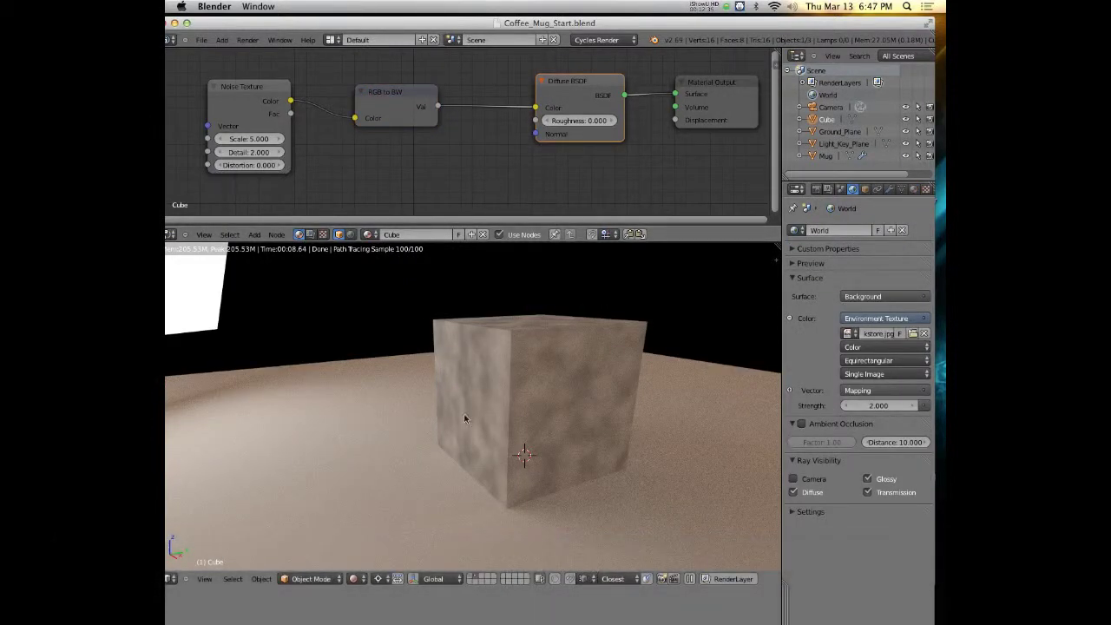
middle_drag(501, 373, 531, 371)
right_click(534, 372)
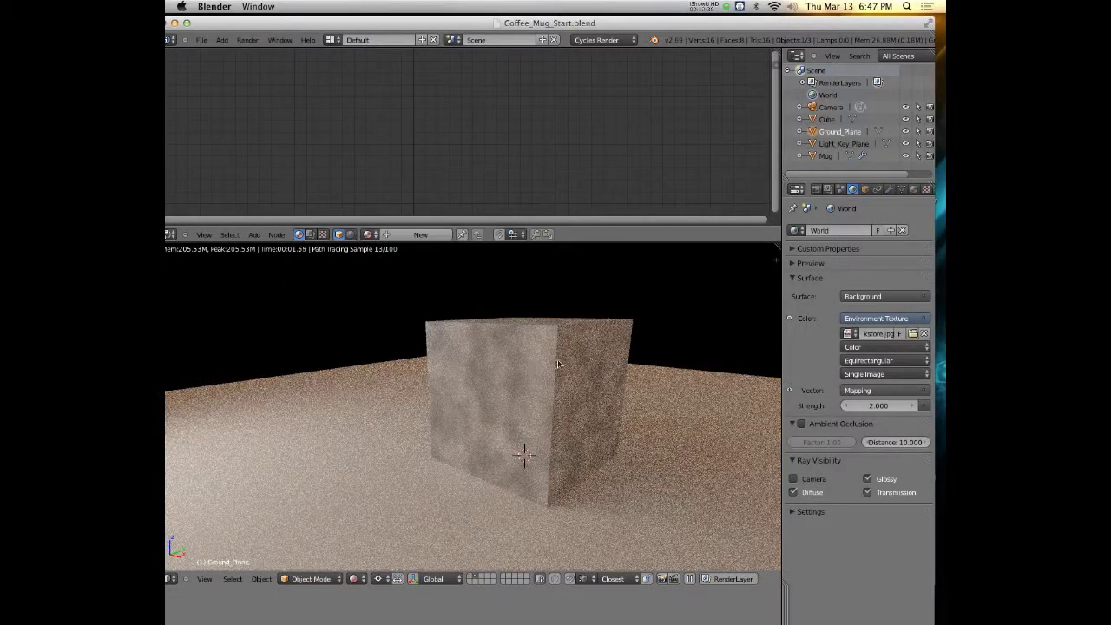
right_click(558, 367)
middle_drag(579, 360, 543, 359)
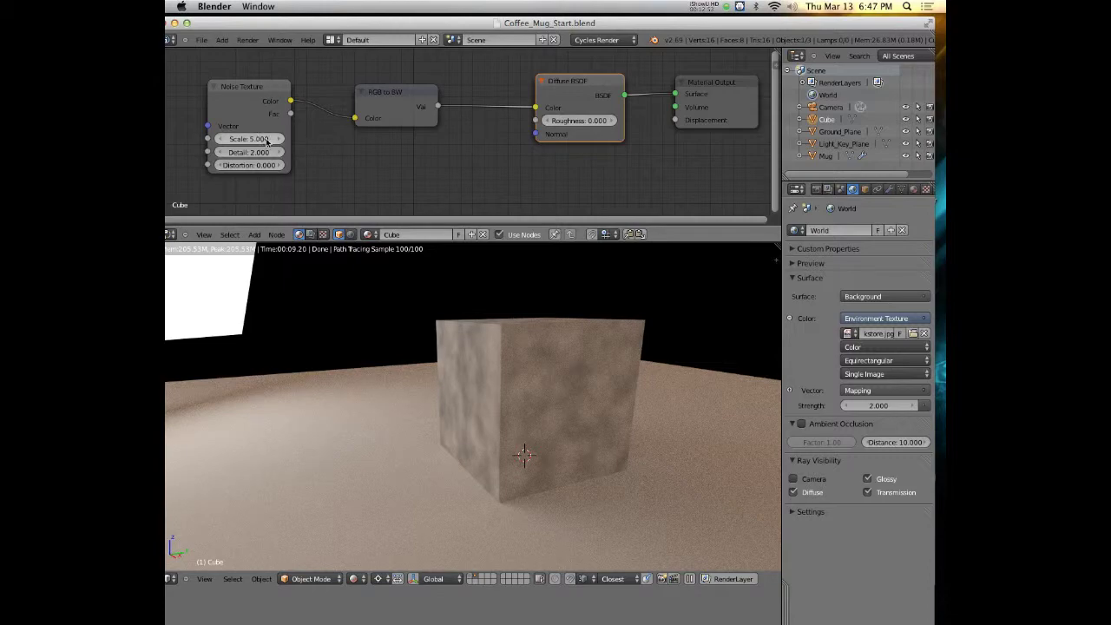
Step: Set the Noise Texture Scale to -1 and rearrange the cube's material nodes closer together for a larger view
drag(258, 142, 174, 141)
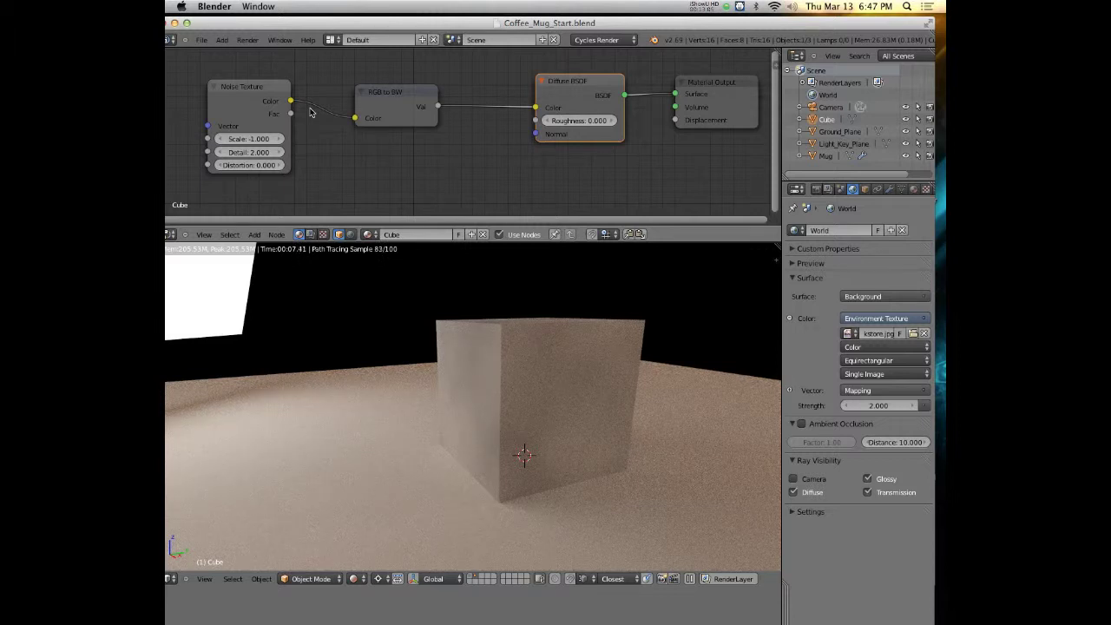
drag(261, 86, 277, 89)
click(278, 89)
scroll(277, 89, up, 1)
drag(586, 76, 525, 94)
drag(772, 78, 701, 93)
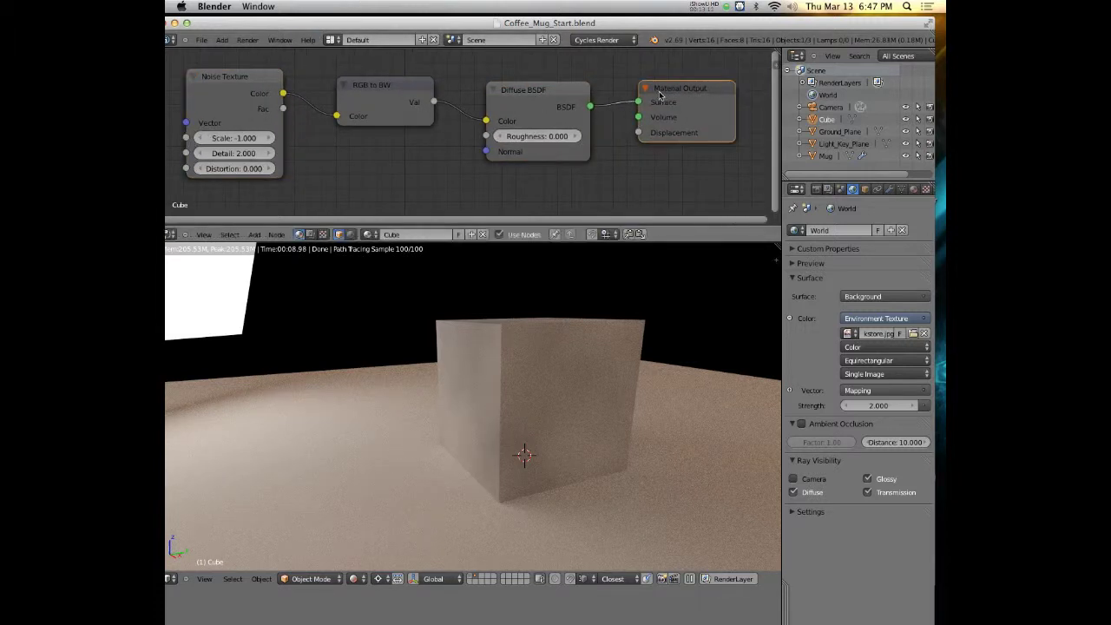
drag(424, 92, 445, 90)
drag(276, 90, 326, 96)
scroll(325, 96, up, 1)
scroll(326, 96, up, 1)
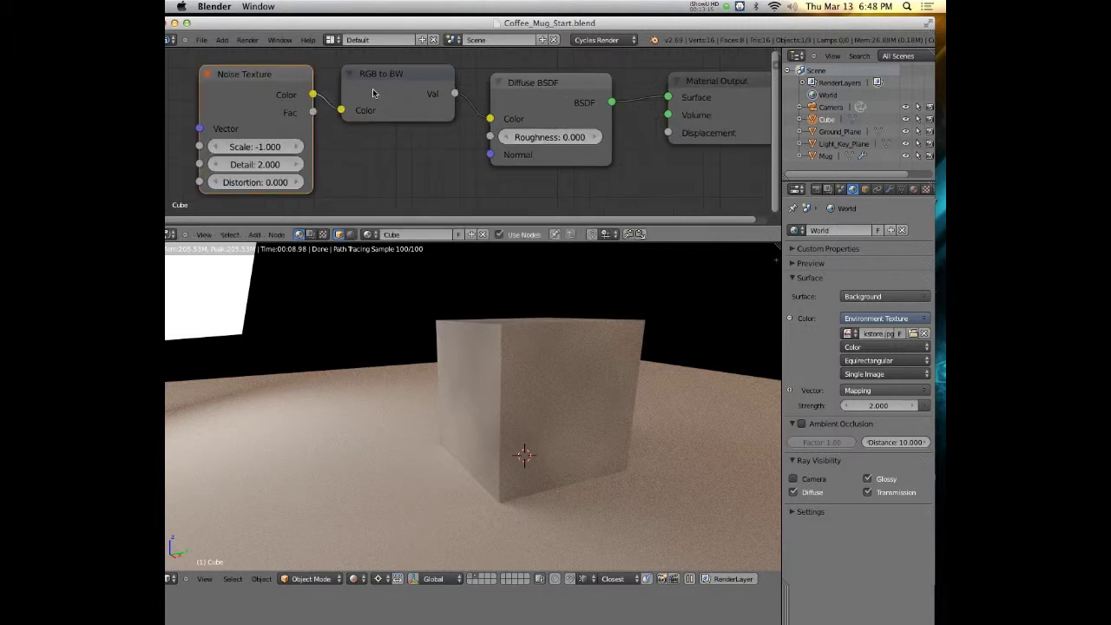
Step: Try a Noise Texture Scale of 81.8 and view the pattern on the cube up close
drag(265, 147, 260, 147)
drag(255, 147, 295, 146)
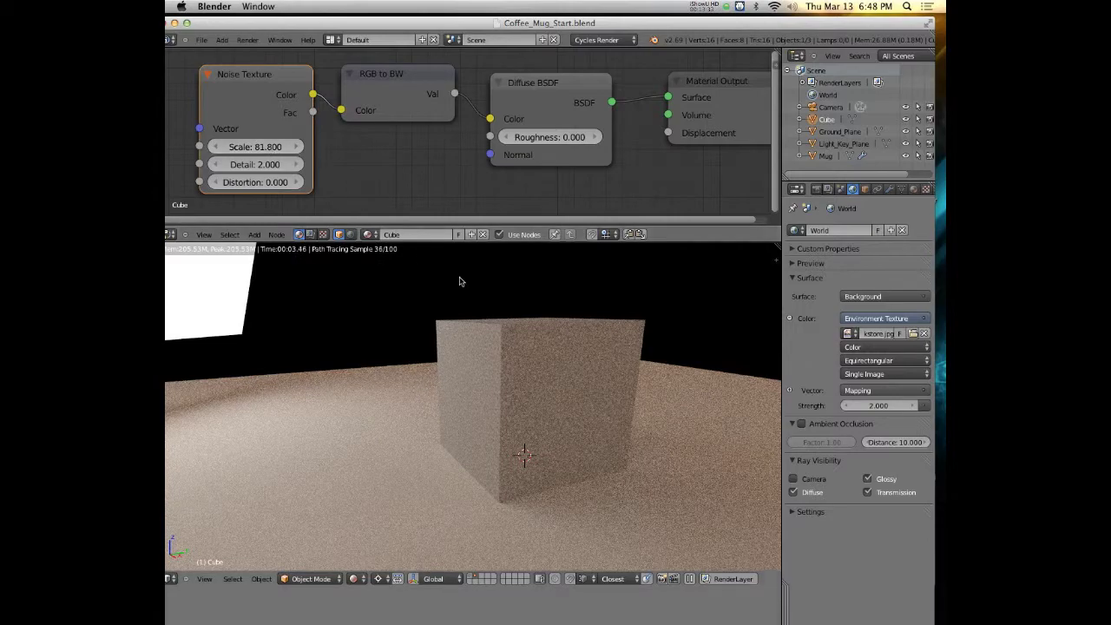
middle_drag(476, 357, 493, 336)
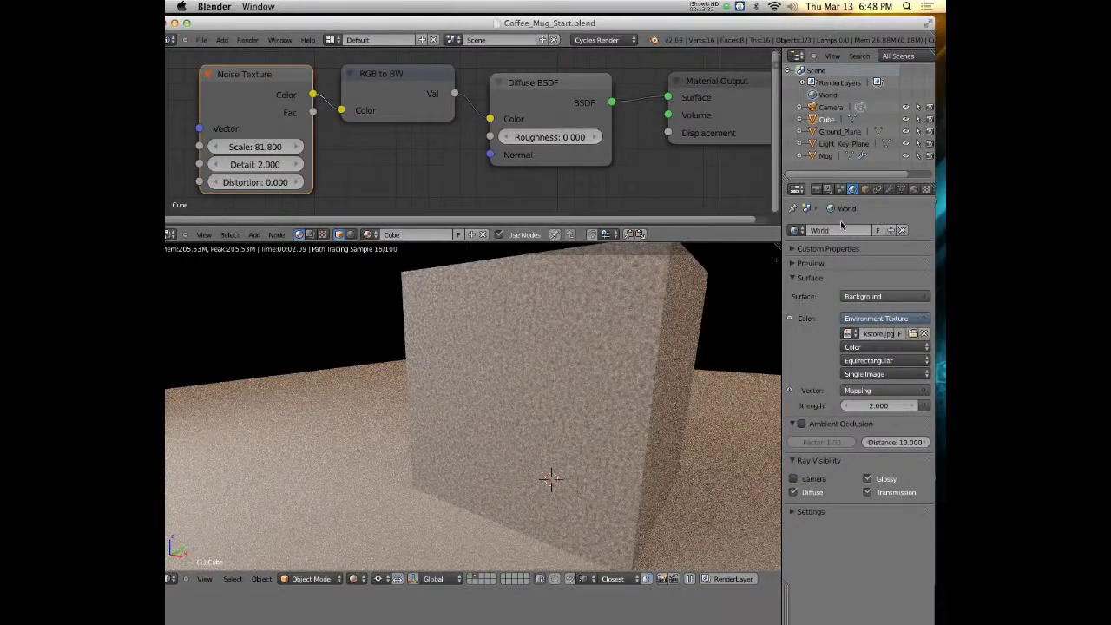
Step: Show the render Sampling settings and set the Noise Texture Scale to 10
click(816, 189)
scroll(848, 546, down, 4)
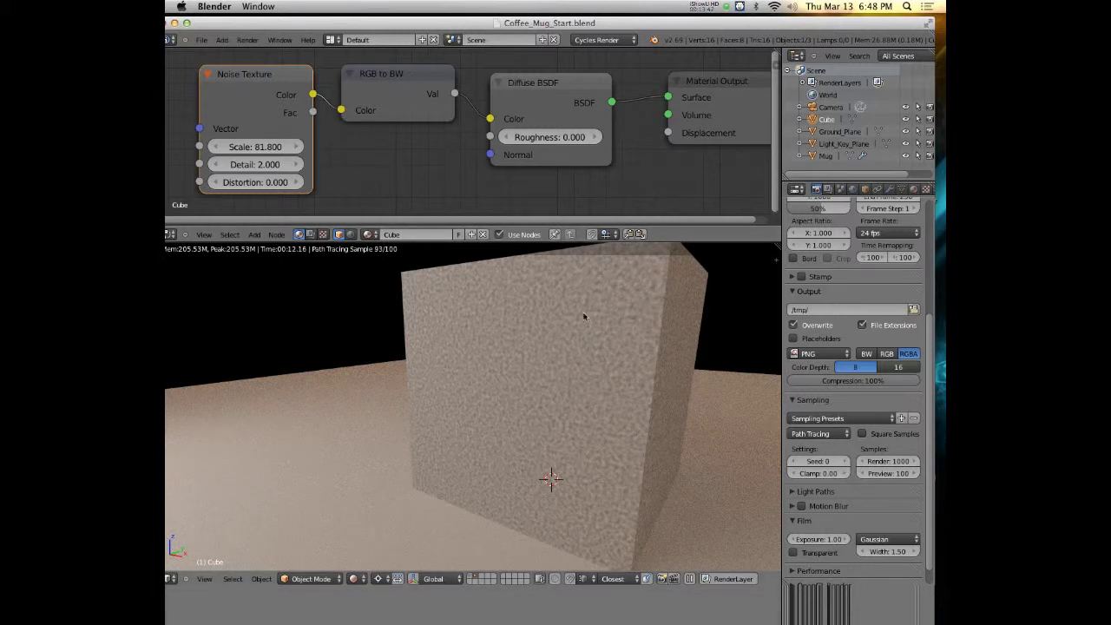
drag(268, 147, 232, 149)
click(255, 147)
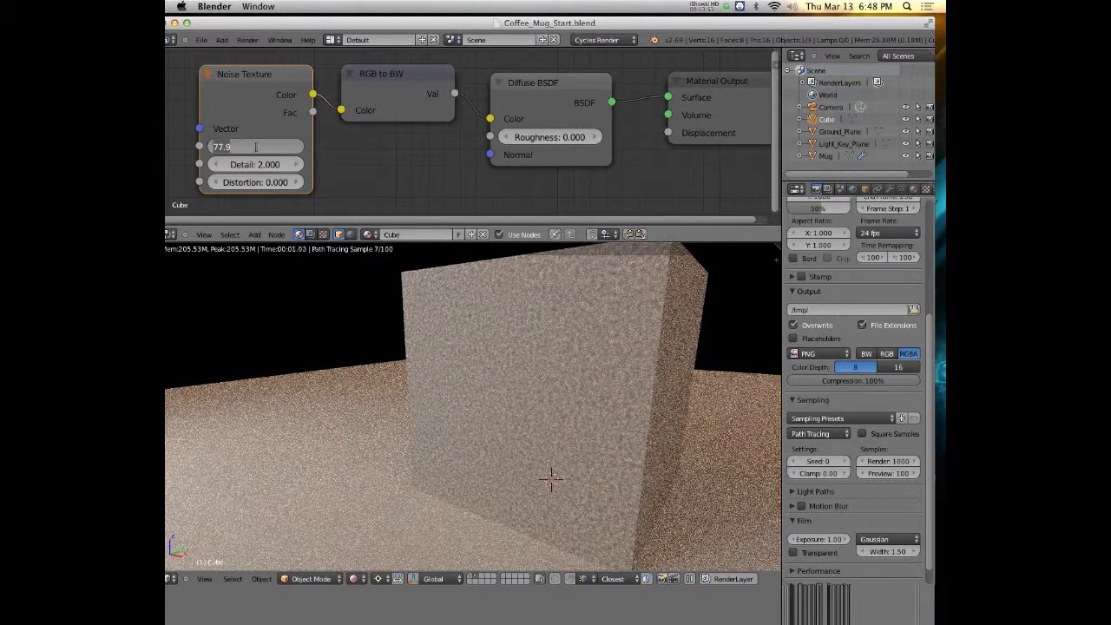
text(10)
key(Return)
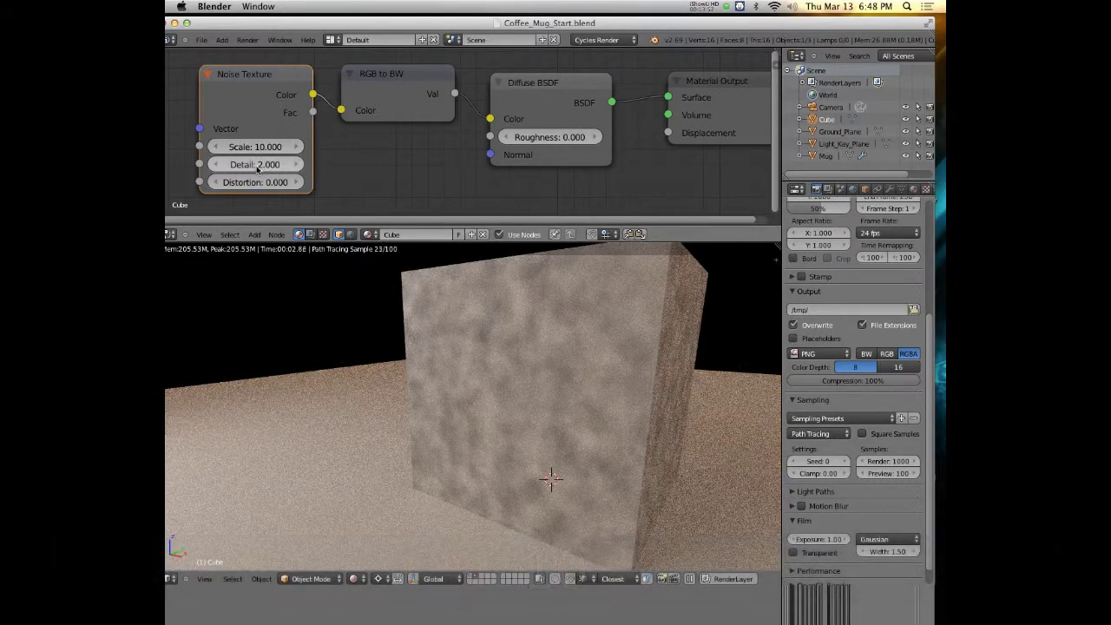
Step: Set the Noise Texture Detail to 16 and its Distortion to 4.7
drag(285, 165, 238, 168)
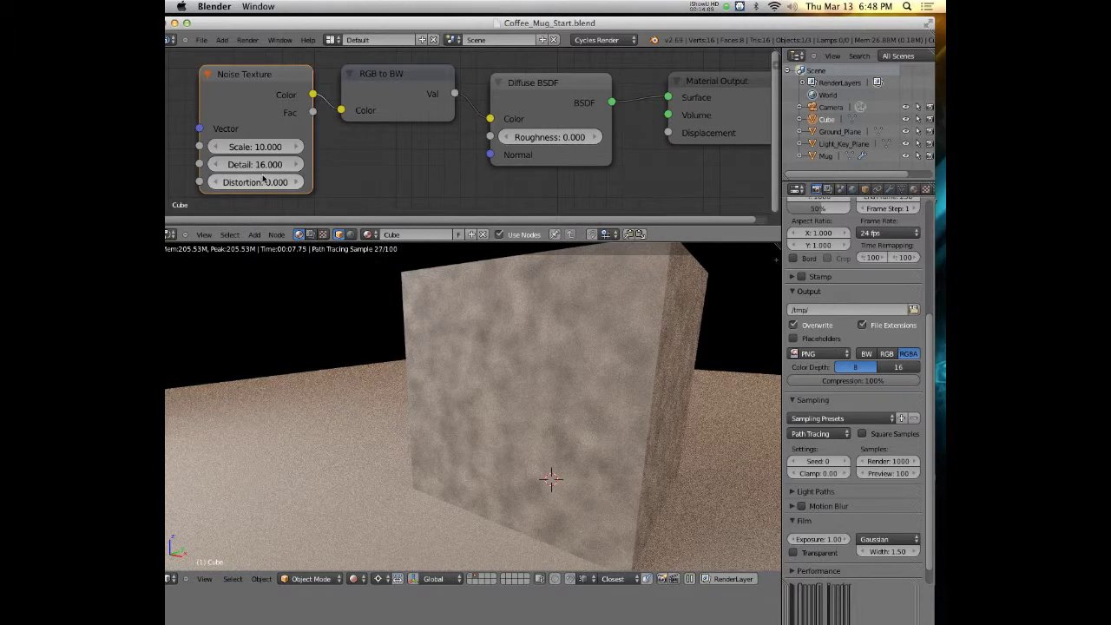
click(264, 180)
text(4.5)
key(Return)
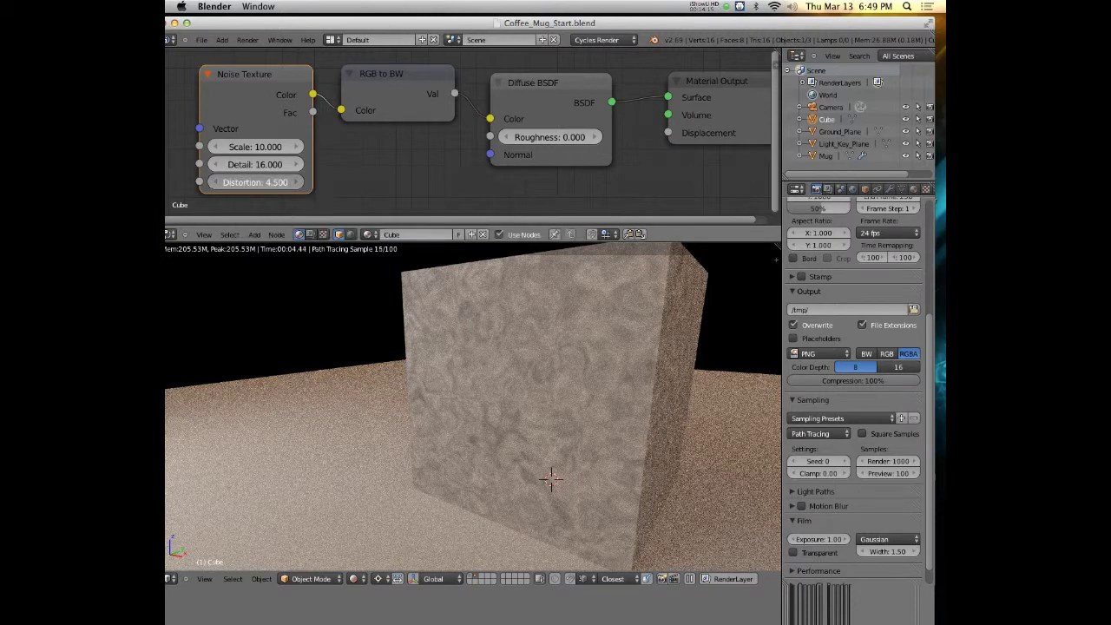
mouse_move(209, 190)
mouse_down()
mouse_move(222, 190)
mouse_move(209, 192)
mouse_up()
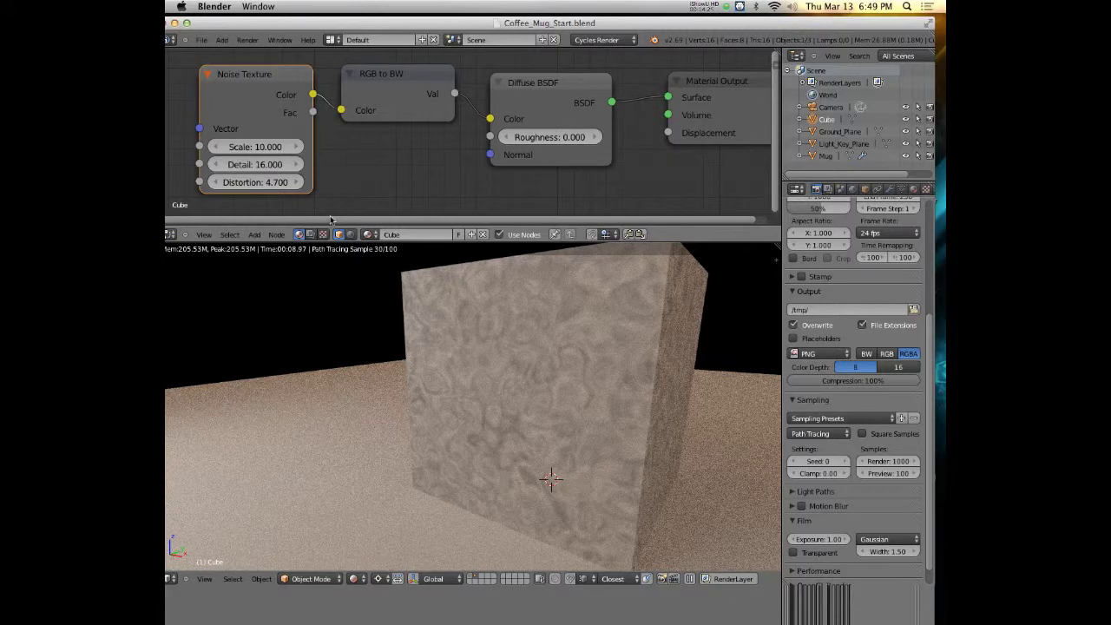
Step: Set the Noise Texture Distortion to 0
mouse_move(267, 188)
mouse_down()
mouse_move(225, 188)
mouse_move(278, 186)
mouse_up()
click(278, 186)
text(0)
key(Return)
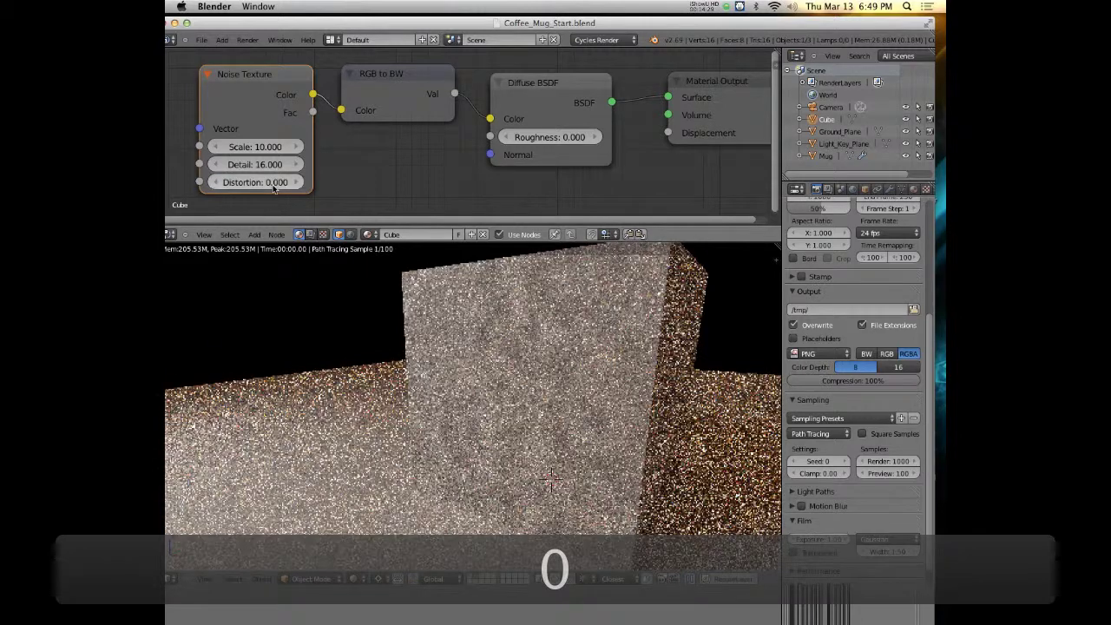
Step: Spread the cube's material nodes apart and reroute the RGB to BW value from the Diffuse color to the Material Output's Displacement
scroll(278, 97, down, 2)
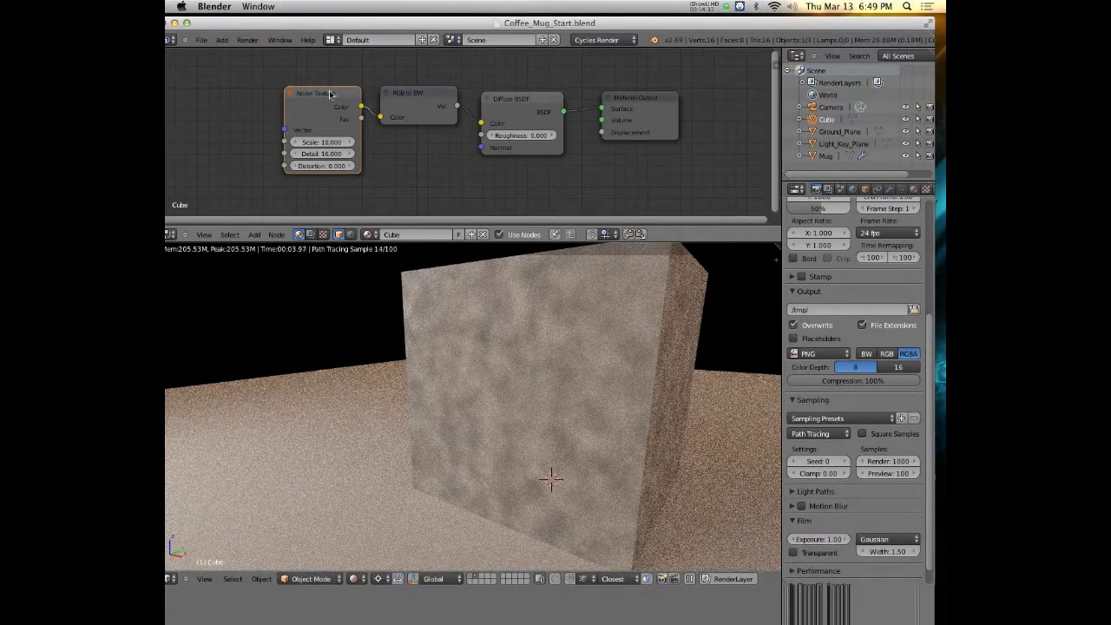
drag(329, 94, 260, 92)
drag(635, 98, 713, 102)
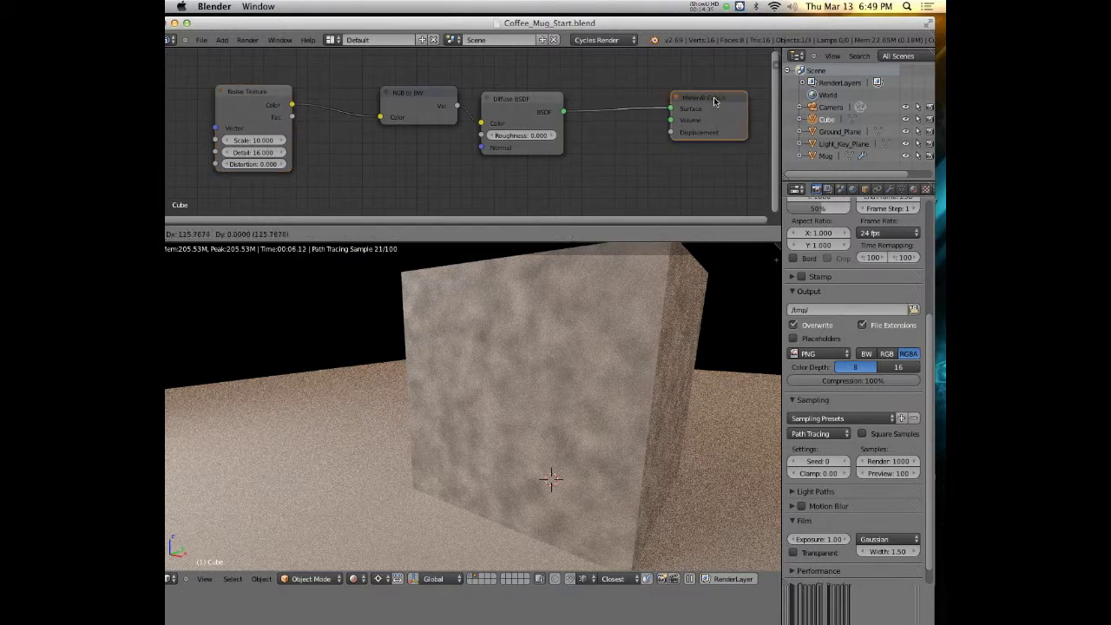
drag(517, 99, 588, 93)
drag(414, 97, 379, 81)
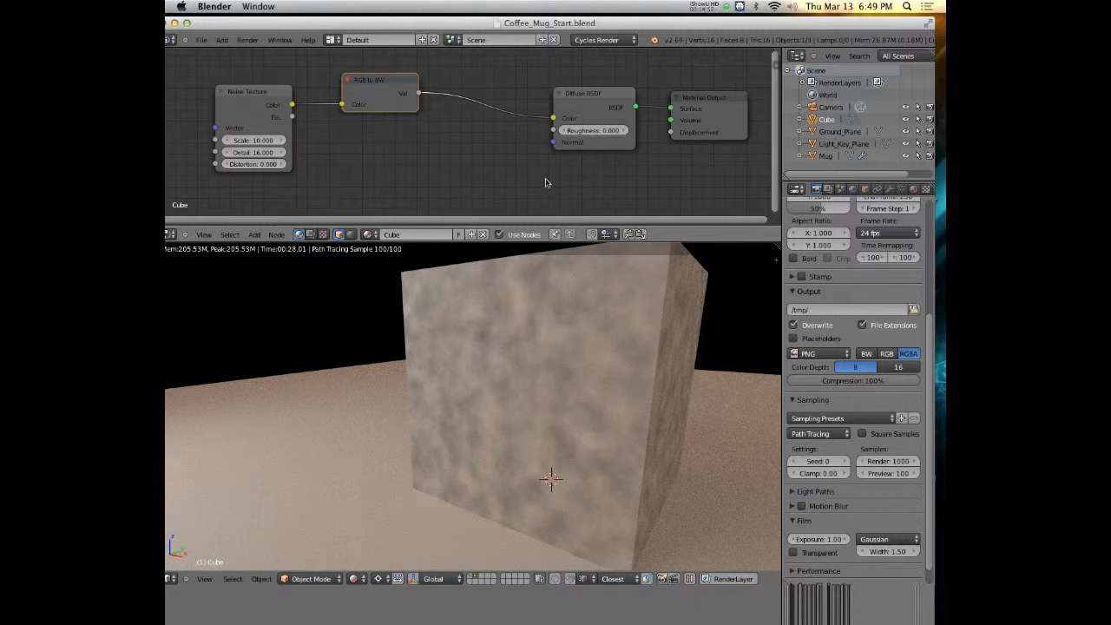
drag(585, 104, 664, 154)
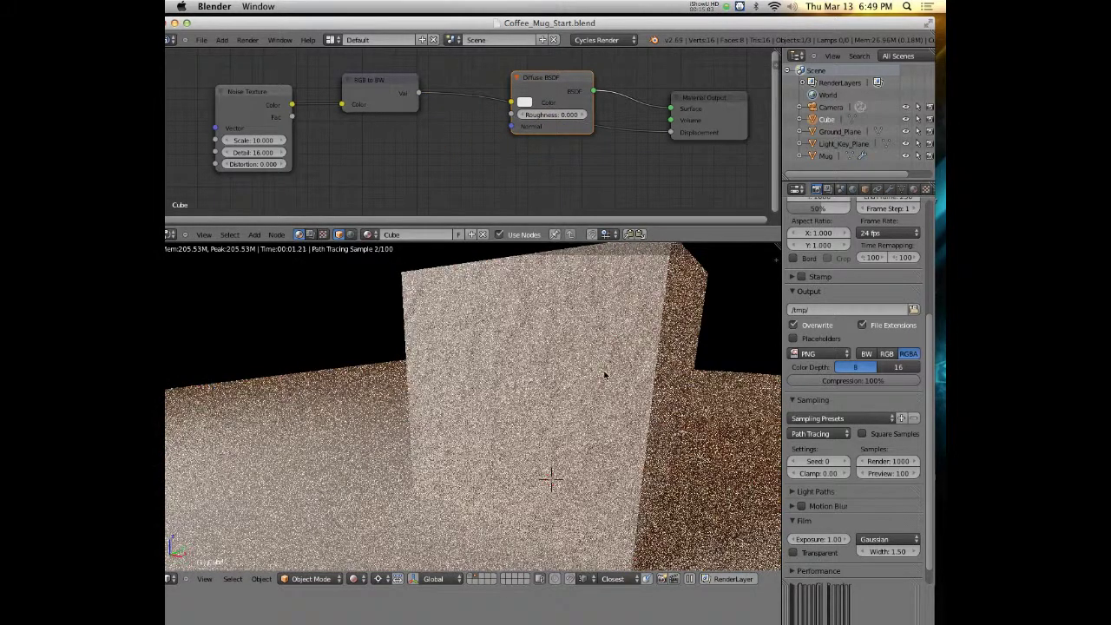
middle_drag(564, 370, 520, 371)
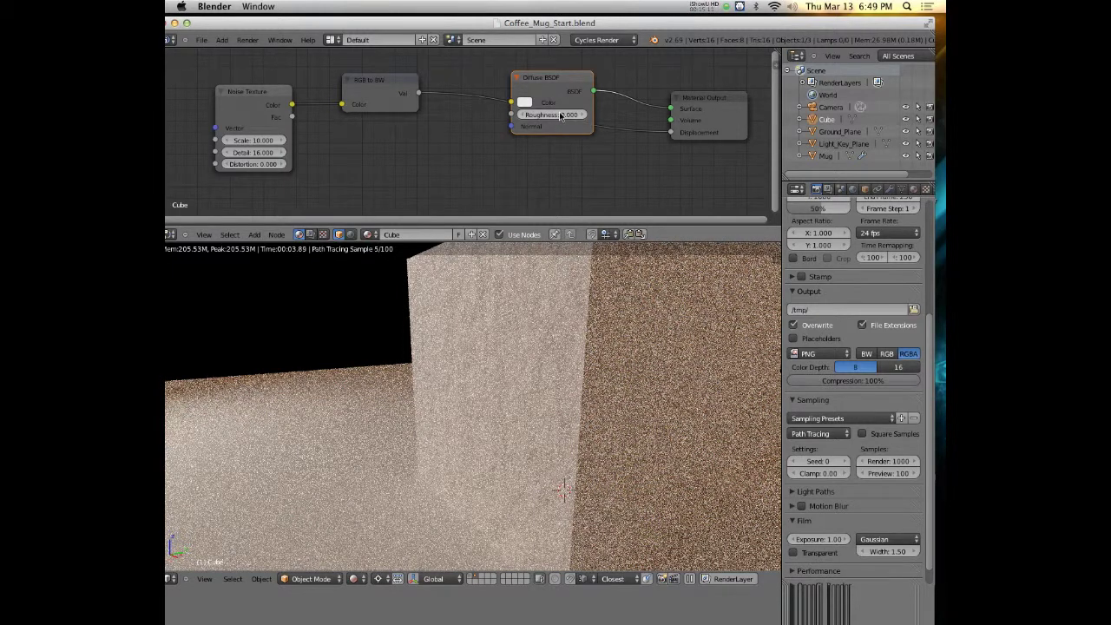
Step: Replace the Diffuse BSDF with a Glossy BSDF, connected to the Material Output's Surface and placed above the displacement link
key(x)
key(shift+a)
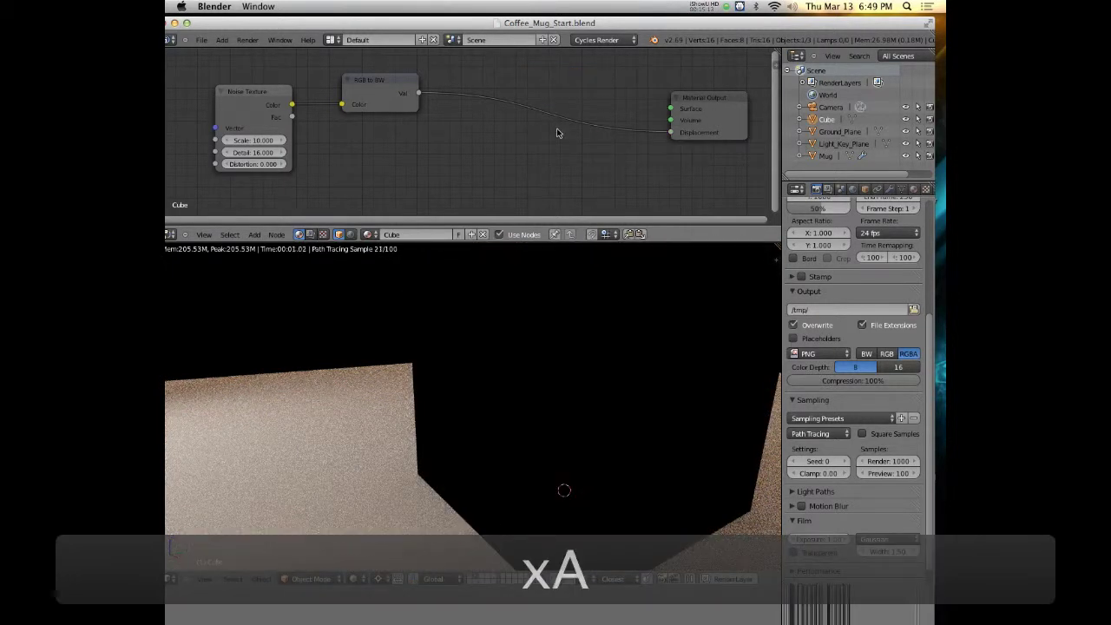
mouse_move(557, 127)
mouse_move(558, 92)
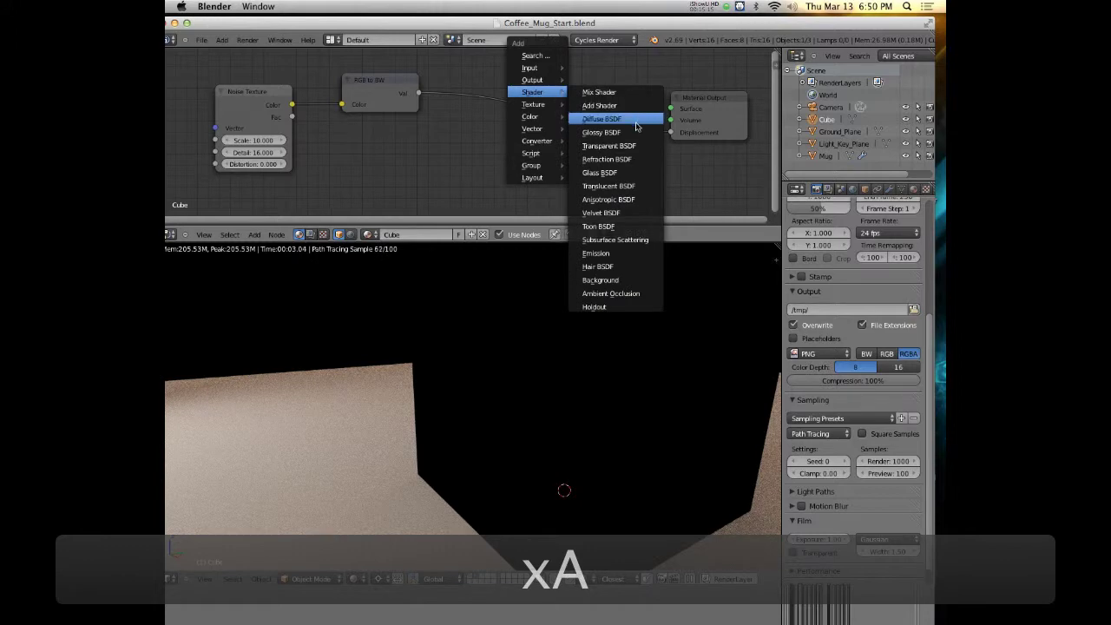
click(633, 130)
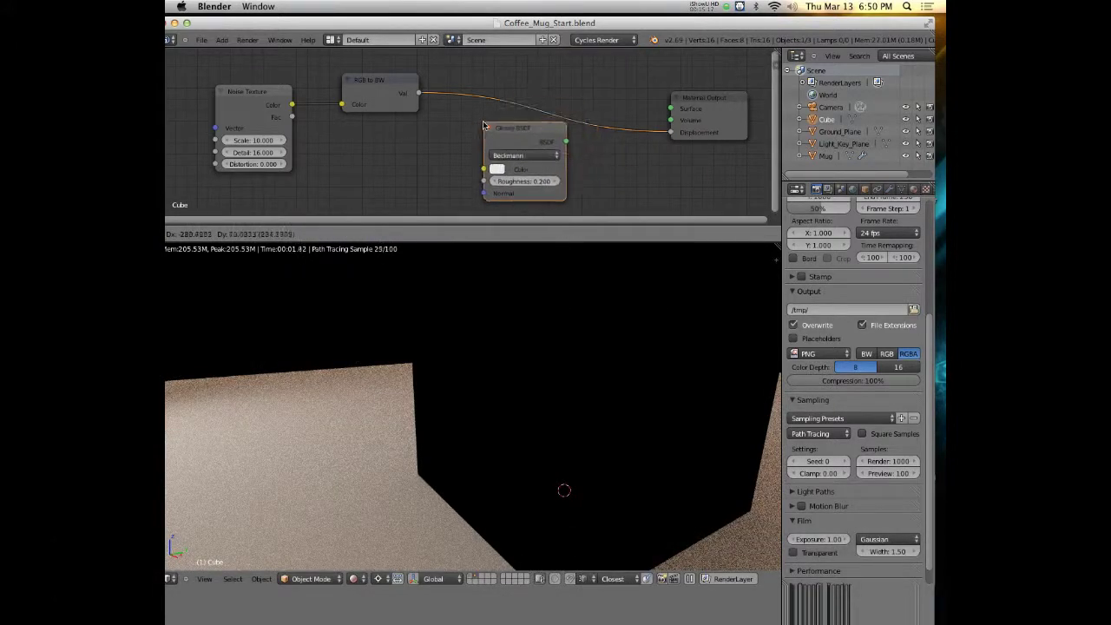
click(562, 140)
drag(564, 150, 670, 108)
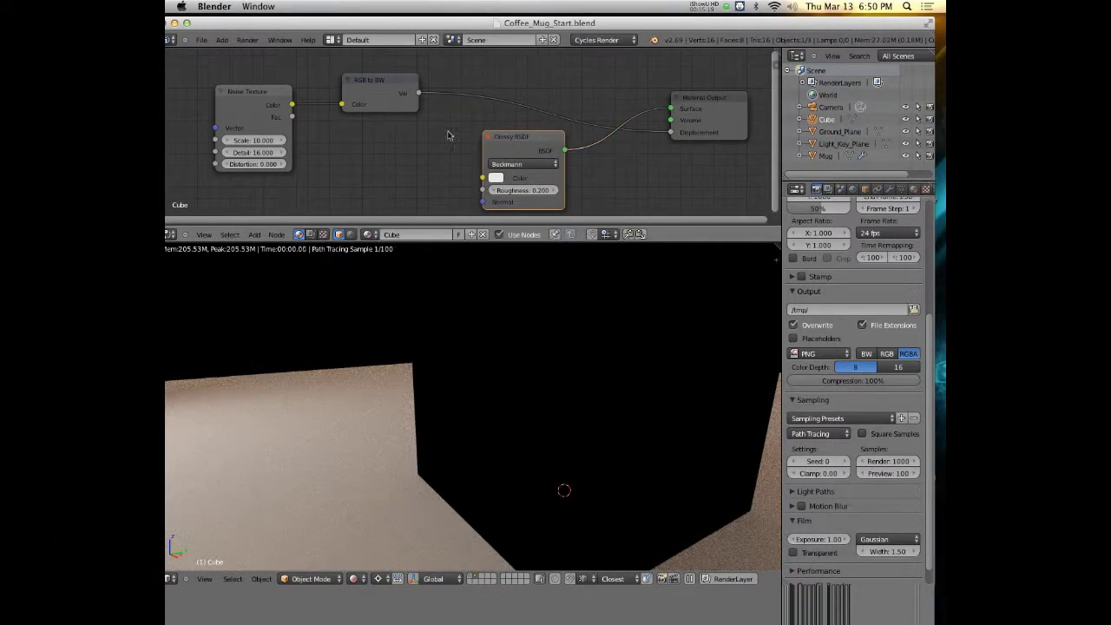
drag(526, 139, 562, 57)
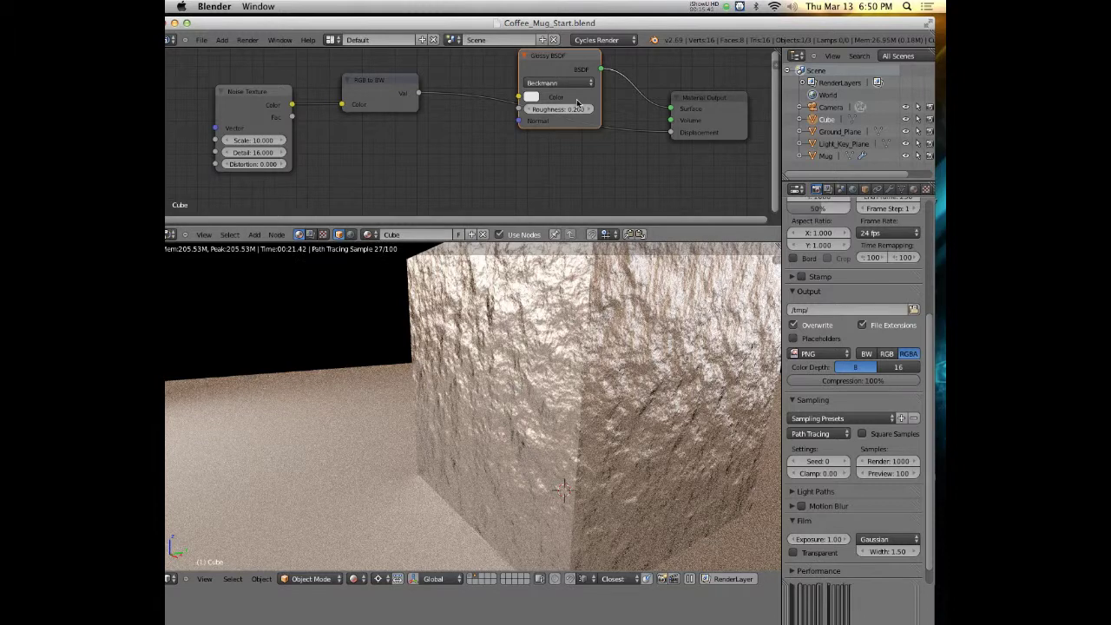
Step: Switch the viewport to solid shading and delete all of the cube's geometry in Edit Mode
scroll(567, 354, down, 3)
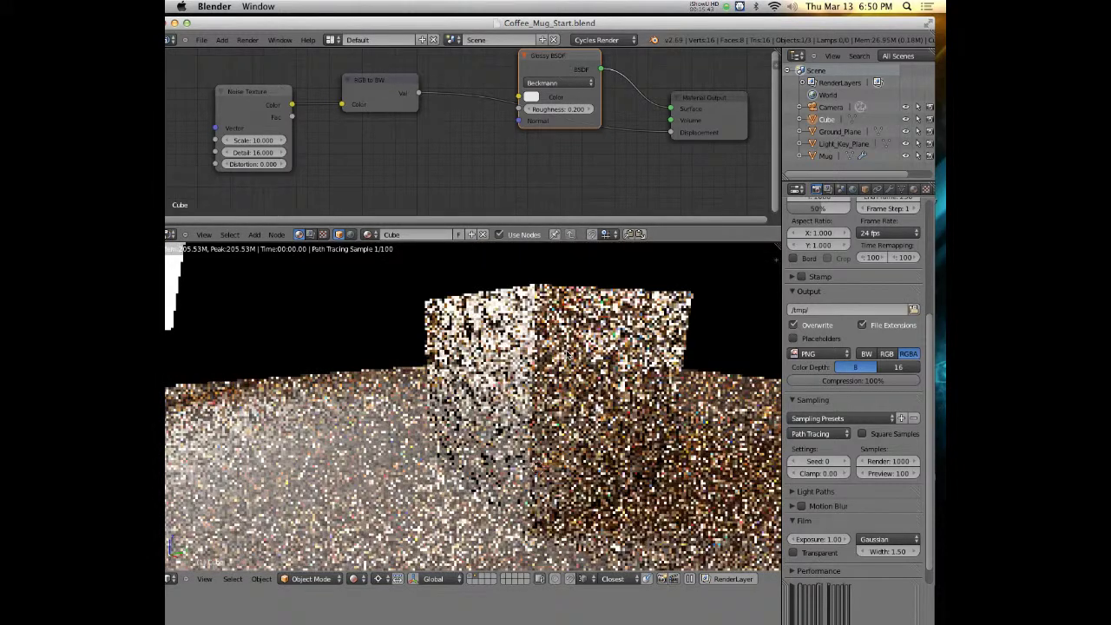
key(z)
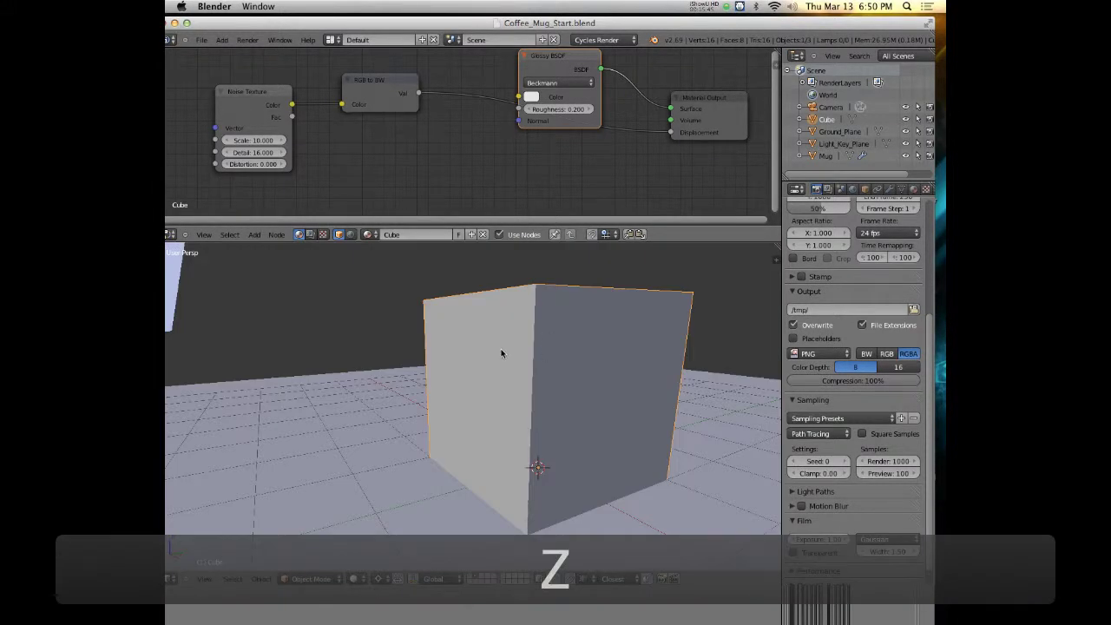
scroll(510, 364, up, 1)
key(Tab)
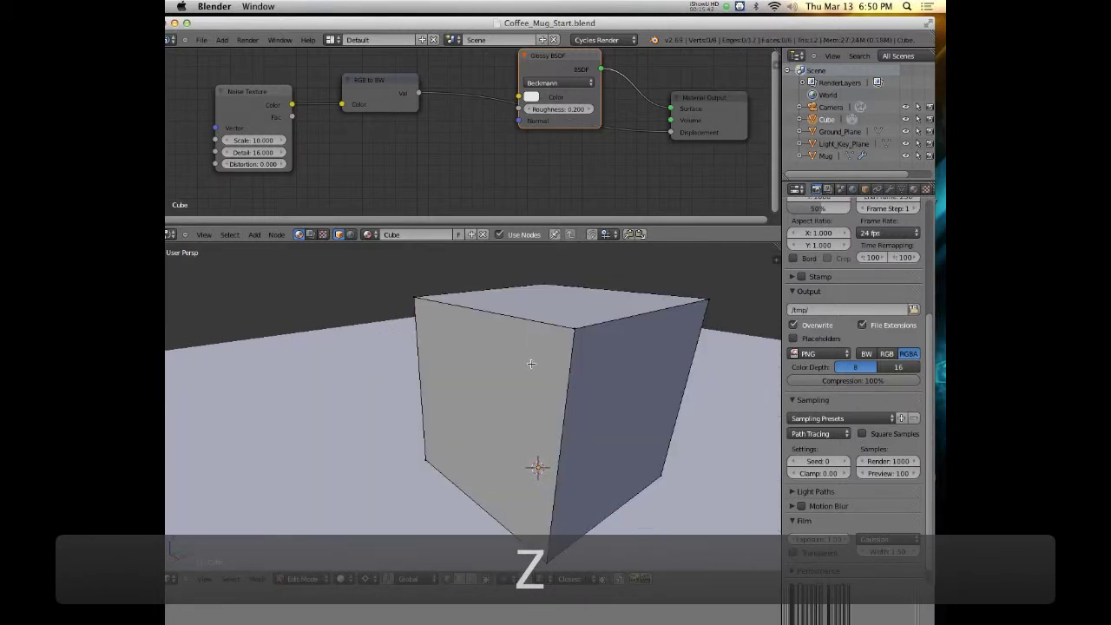
key(a)
key(x)
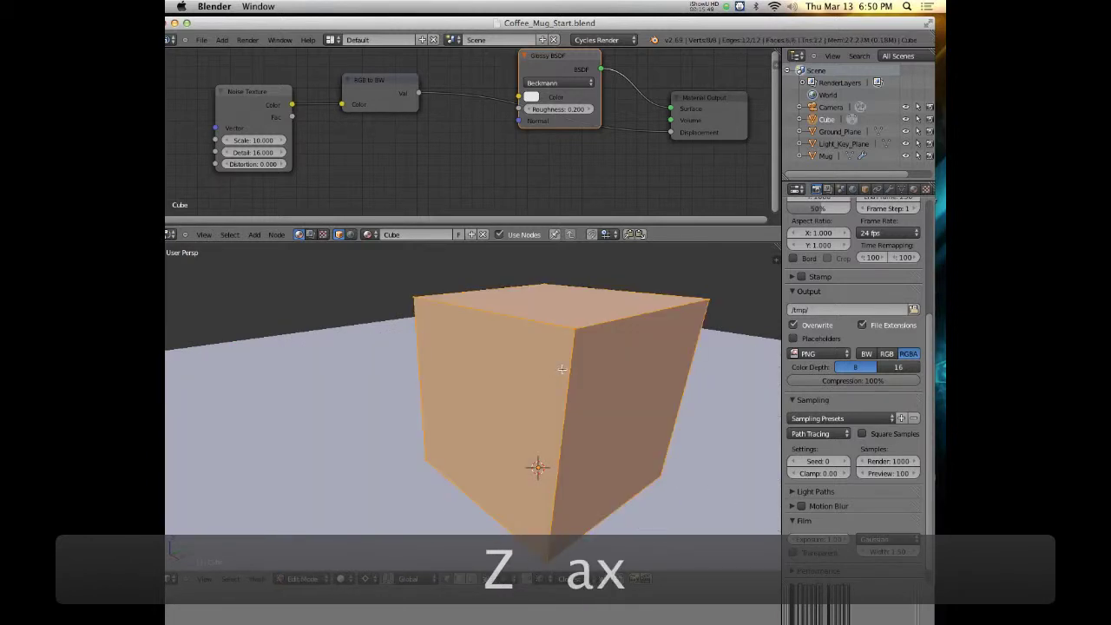
click(561, 369)
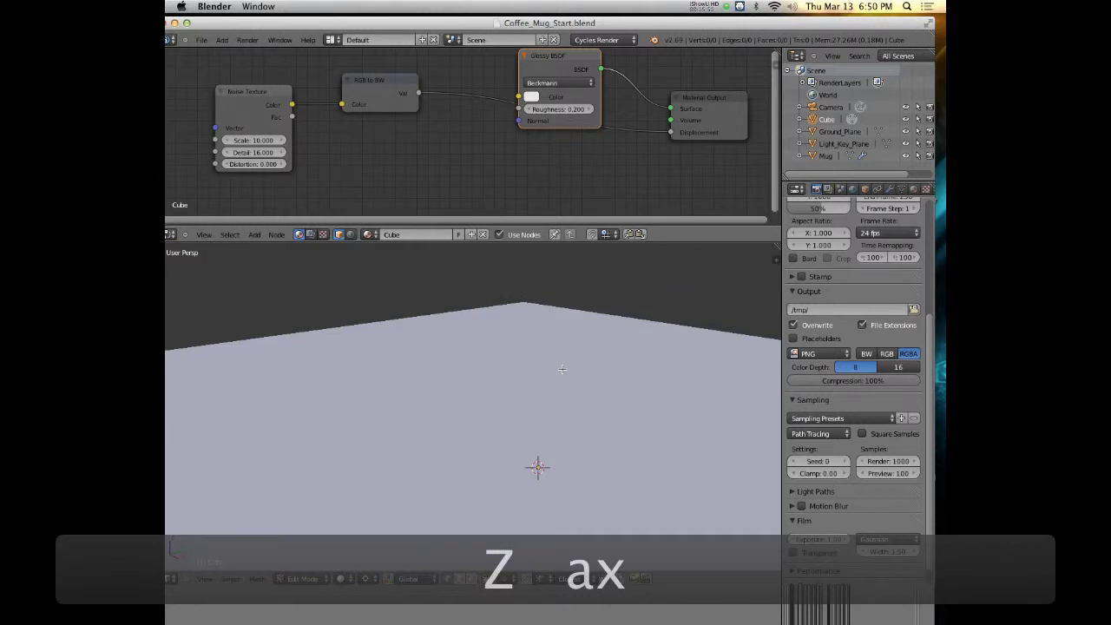
Step: Add a UV sphere to the emptied mesh, move it up 1 unit along Z, and return to Object Mode
key(shift+a)
click(557, 406)
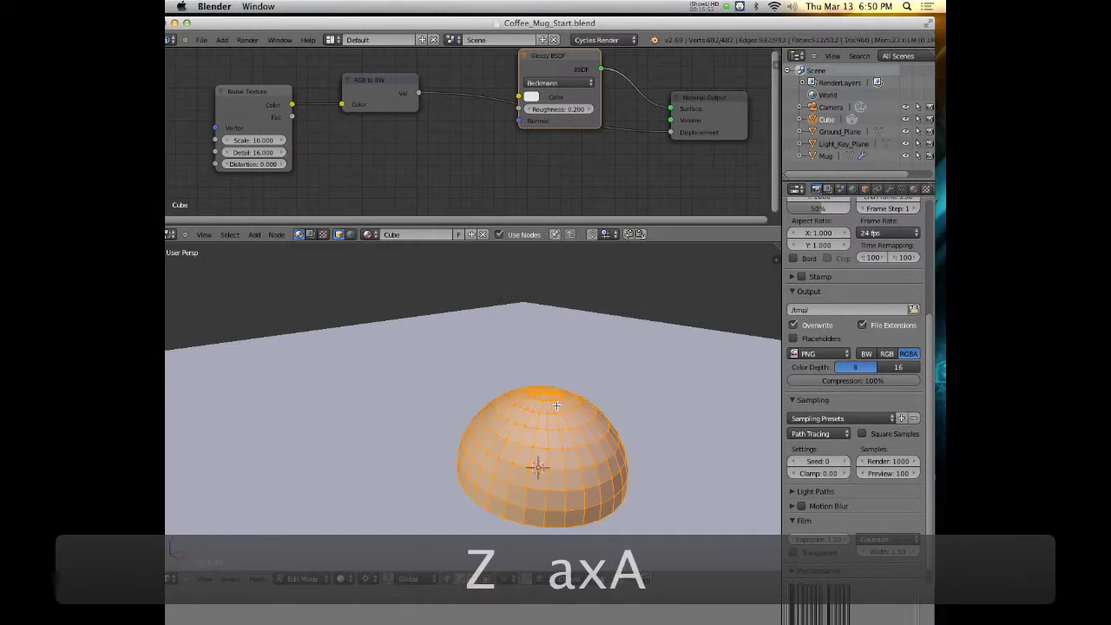
text(gz1)
click(557, 406)
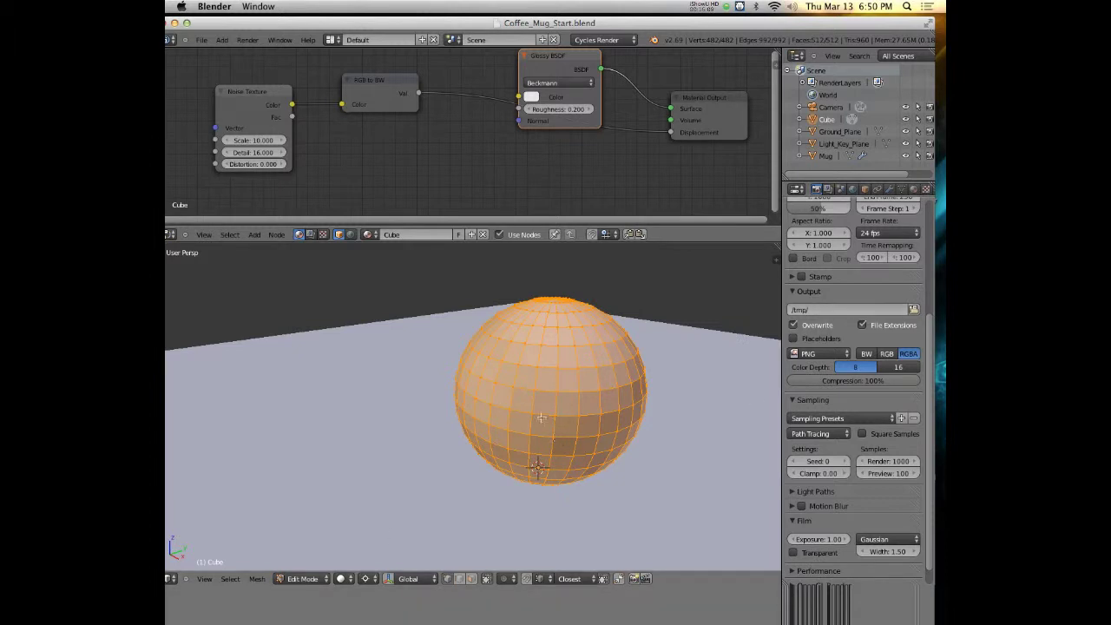
key(Tab)
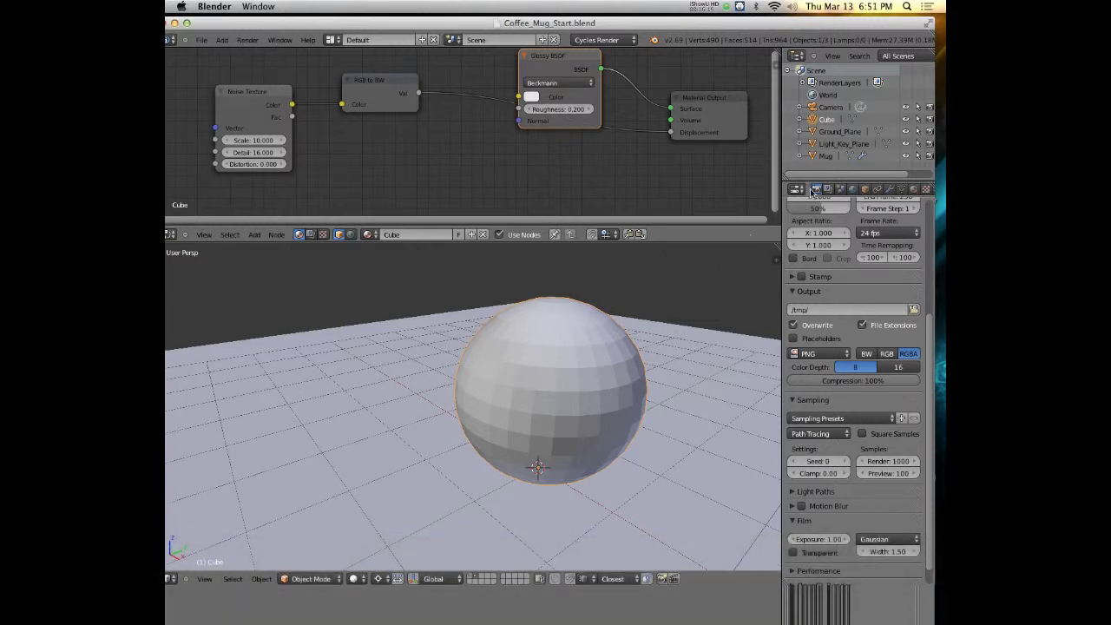
Step: Give the sphere a level 2 Subdivision Surface modifier with Optimal Display enabled
click(890, 189)
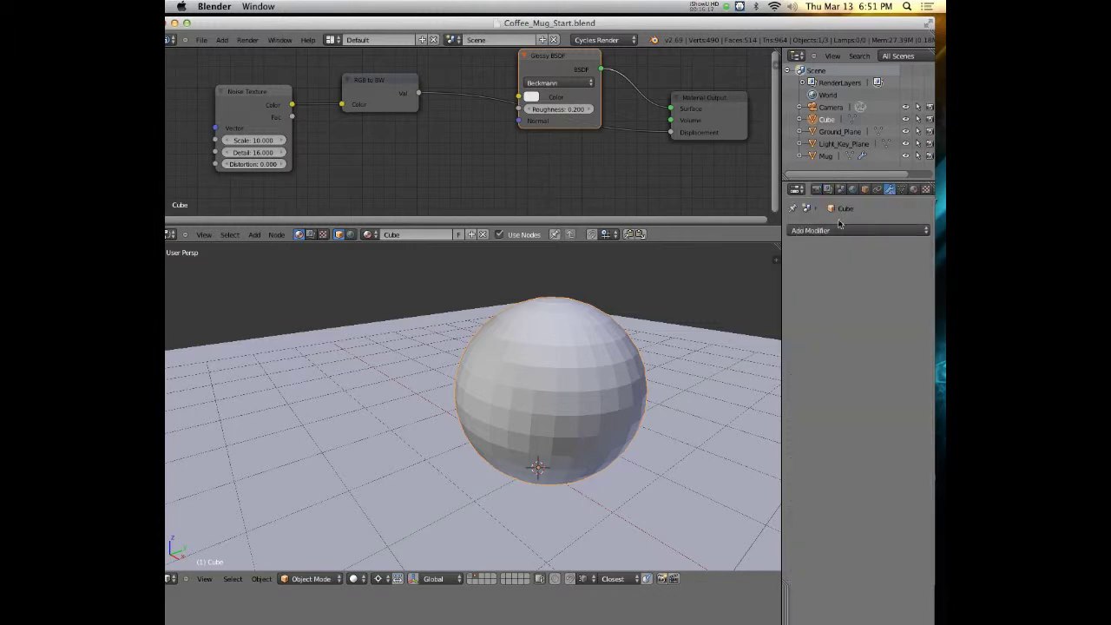
click(854, 230)
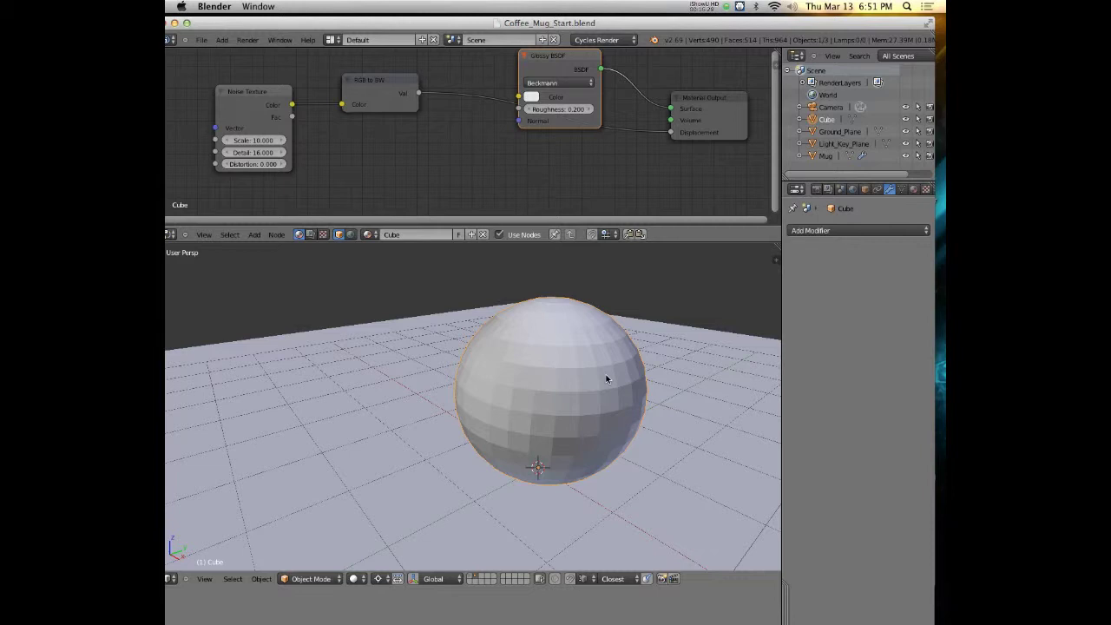
key(ctrl+2)
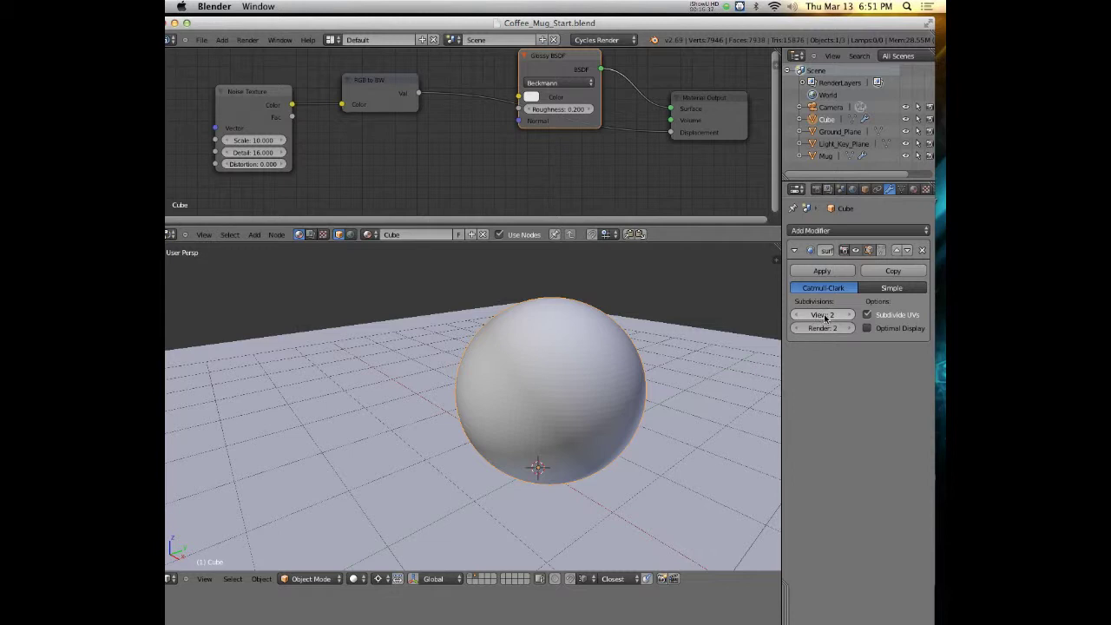
click(867, 329)
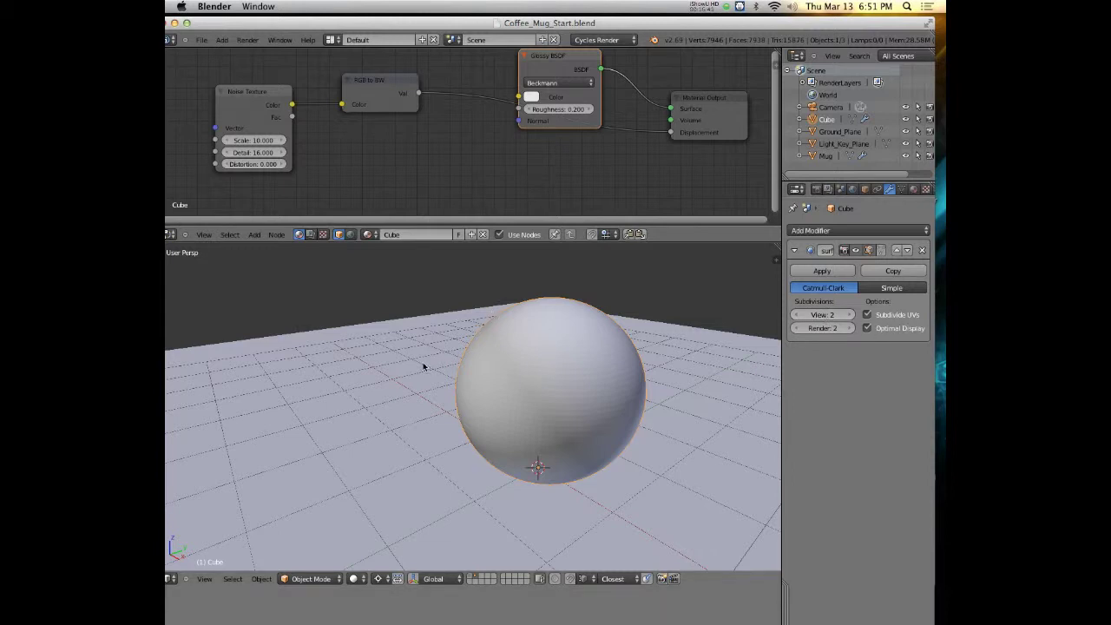
Step: Apply smooth shading to the sphere using the object tools, and hide the tools again
key(t)
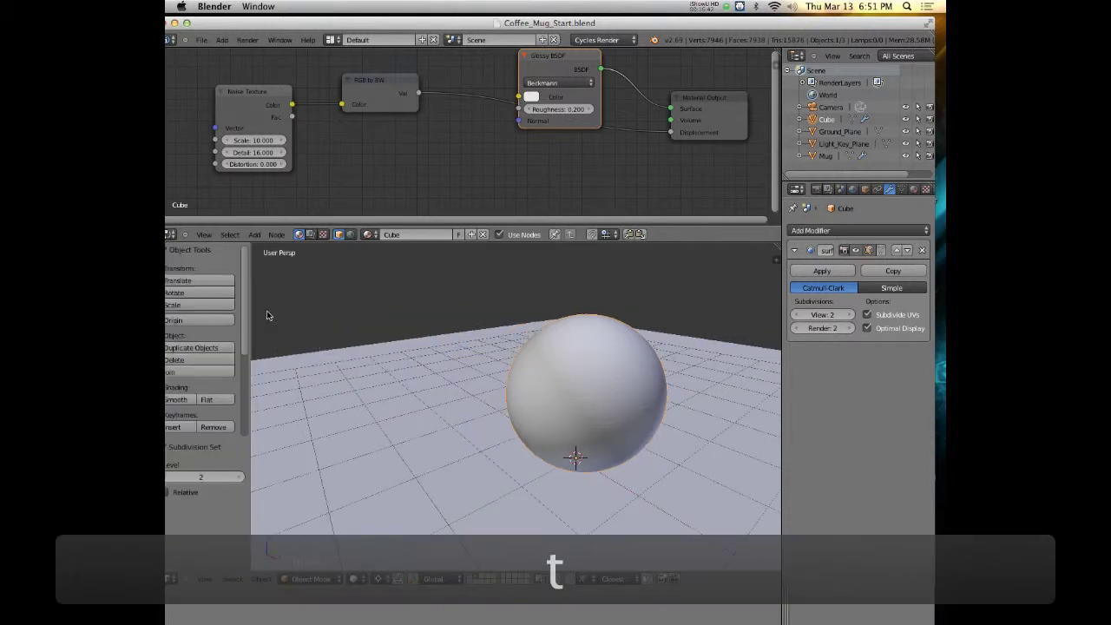
click(187, 23)
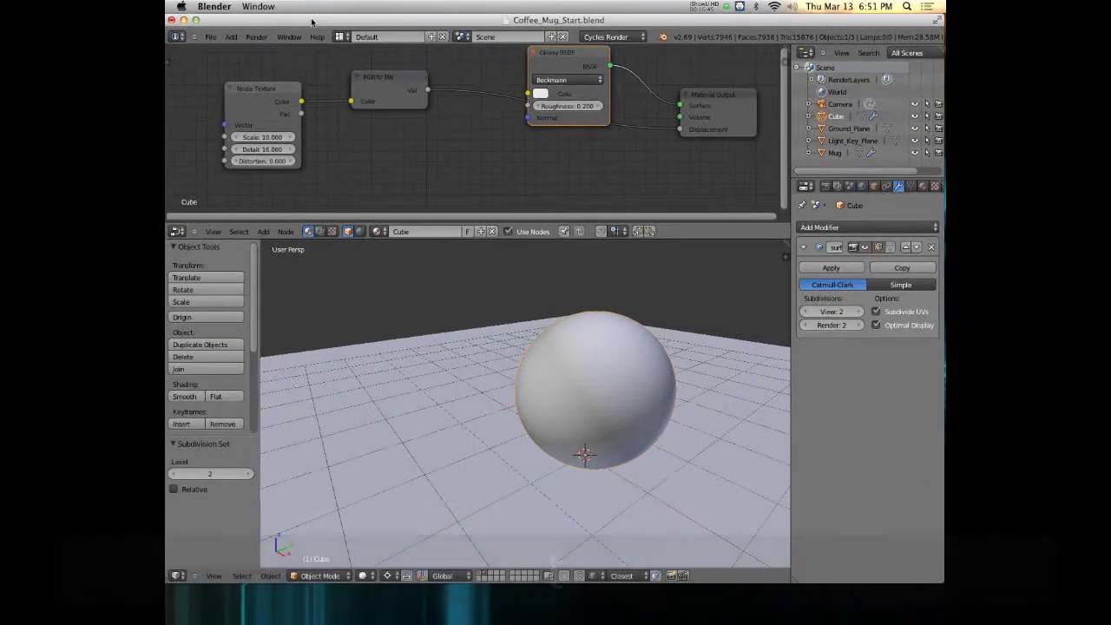
click(188, 396)
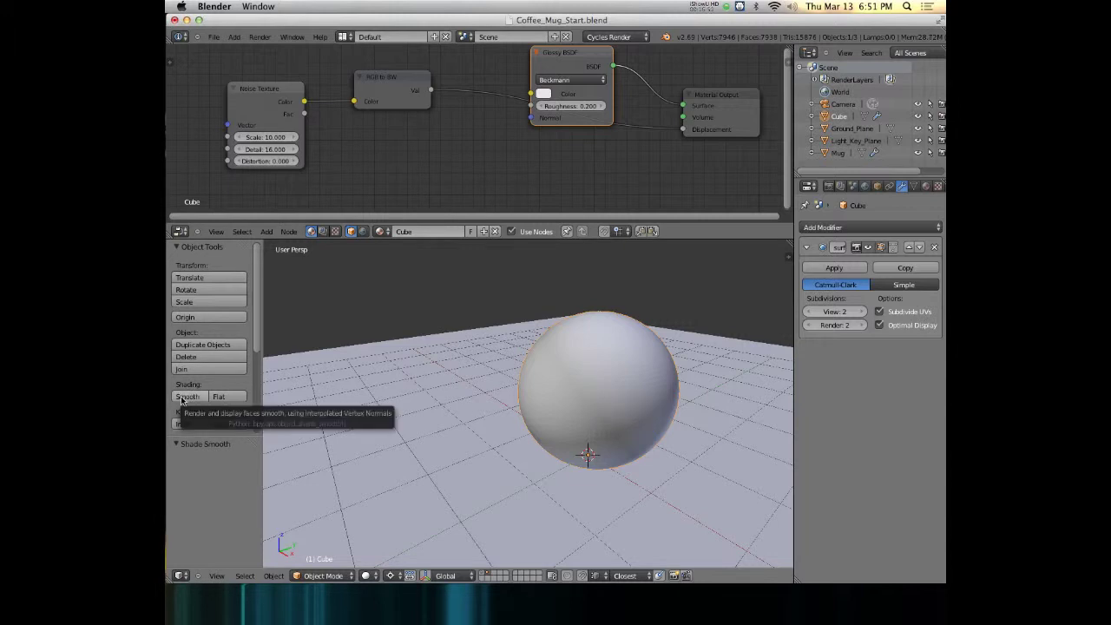
key(t)
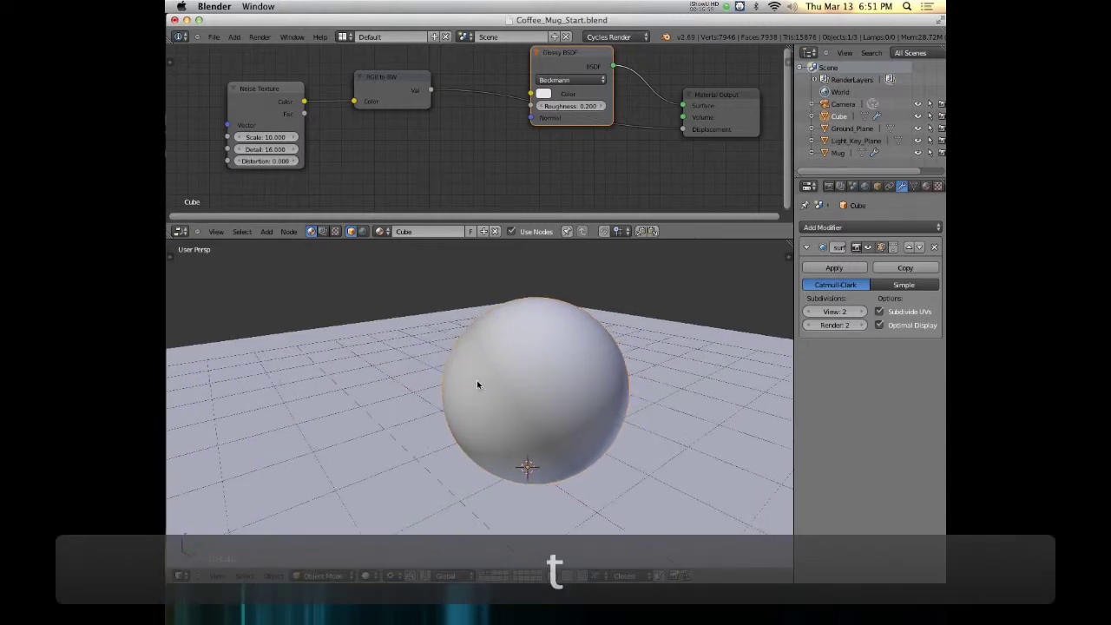
Step: Show the sphere in rendered shading and raise the Glossy BSDF Roughness to 0.5
key(shift+z)
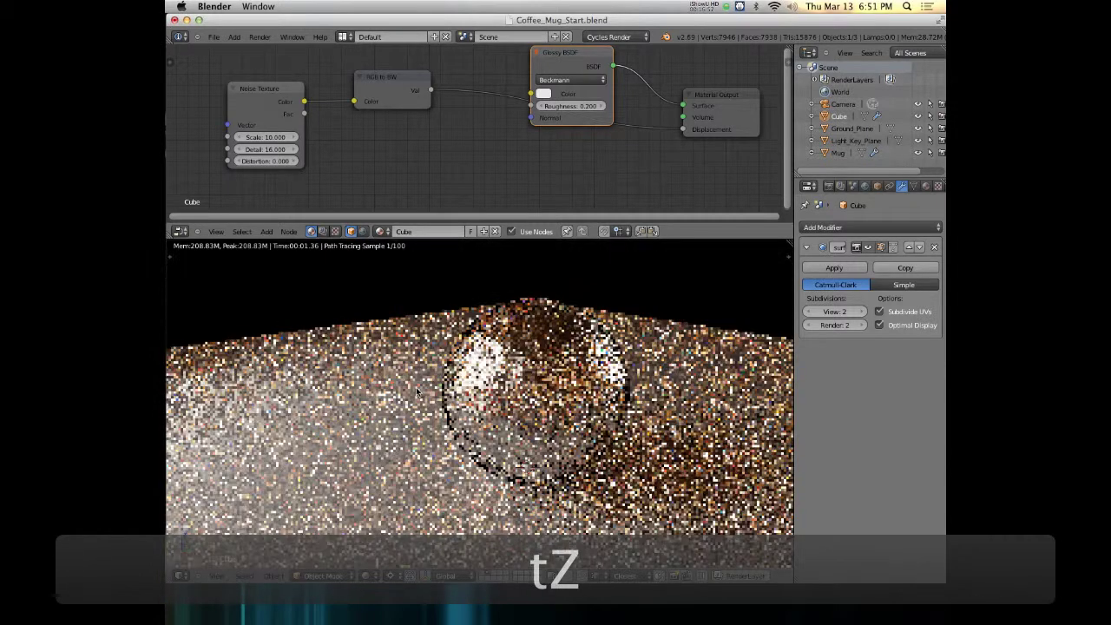
scroll(485, 379, up, 3)
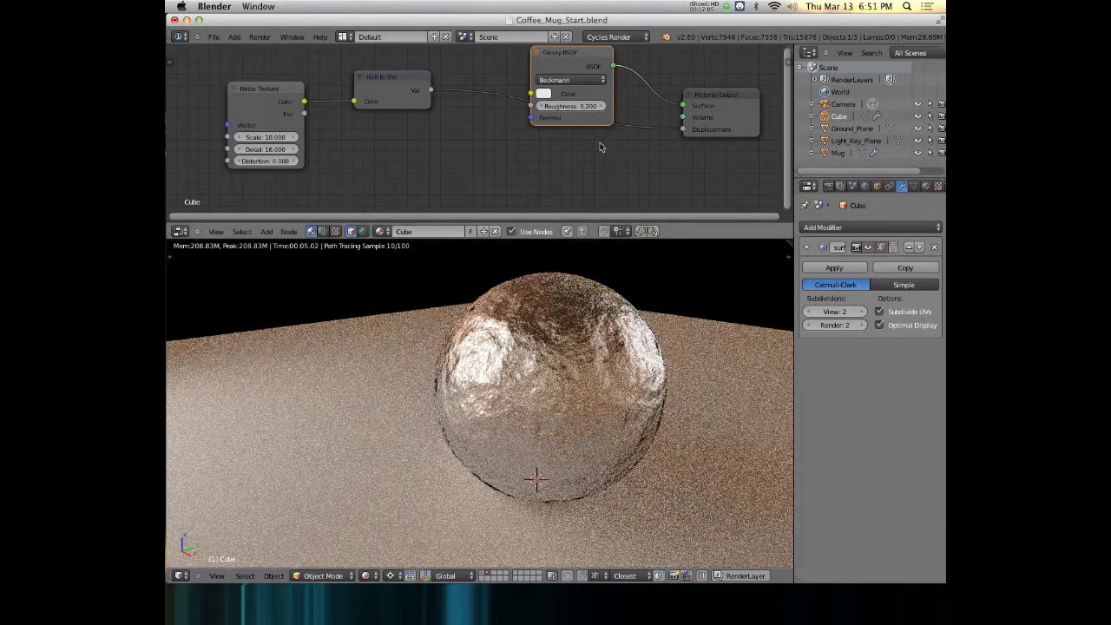
click(601, 106)
click(601, 106)
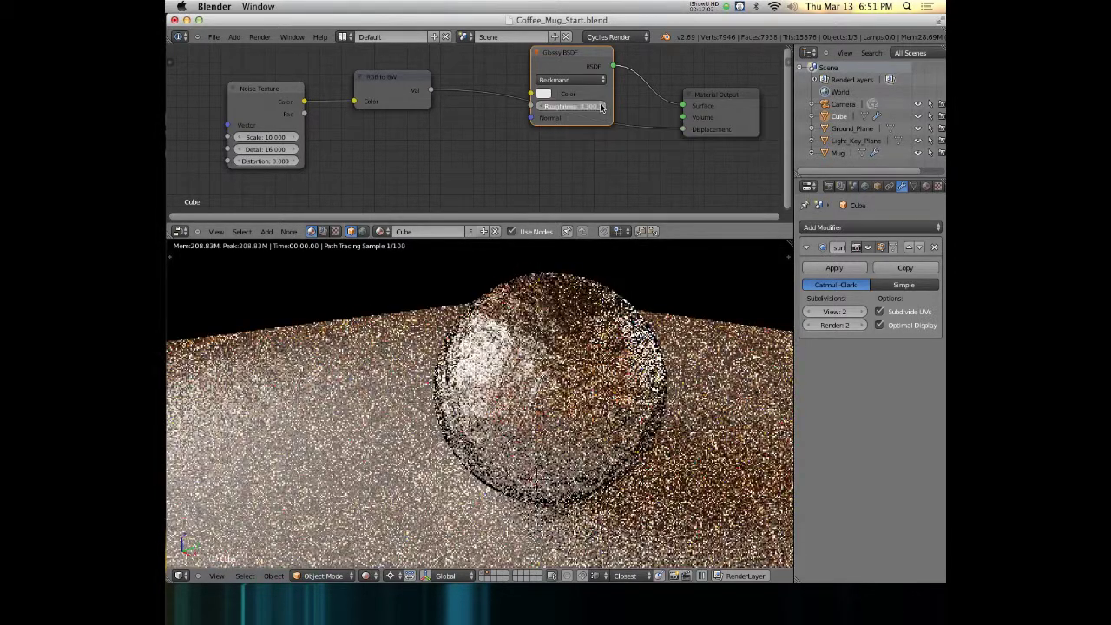
click(601, 106)
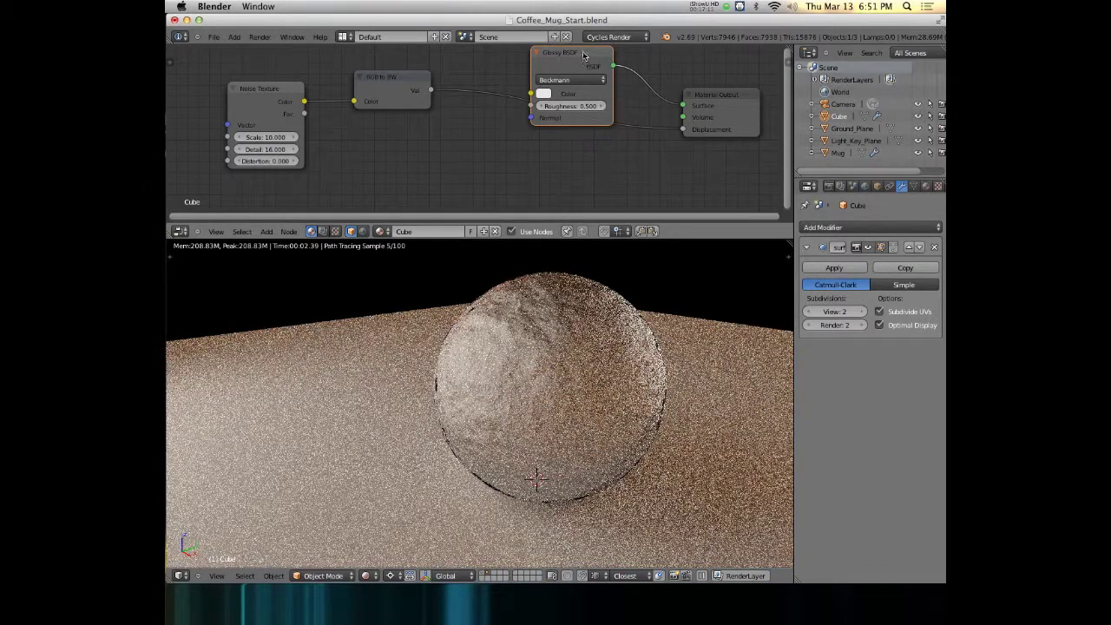
Step: Shift the Noise Texture node away from RGB to BW, and delete the Glossy BSDF node
drag(576, 121, 575, 157)
drag(266, 89, 231, 76)
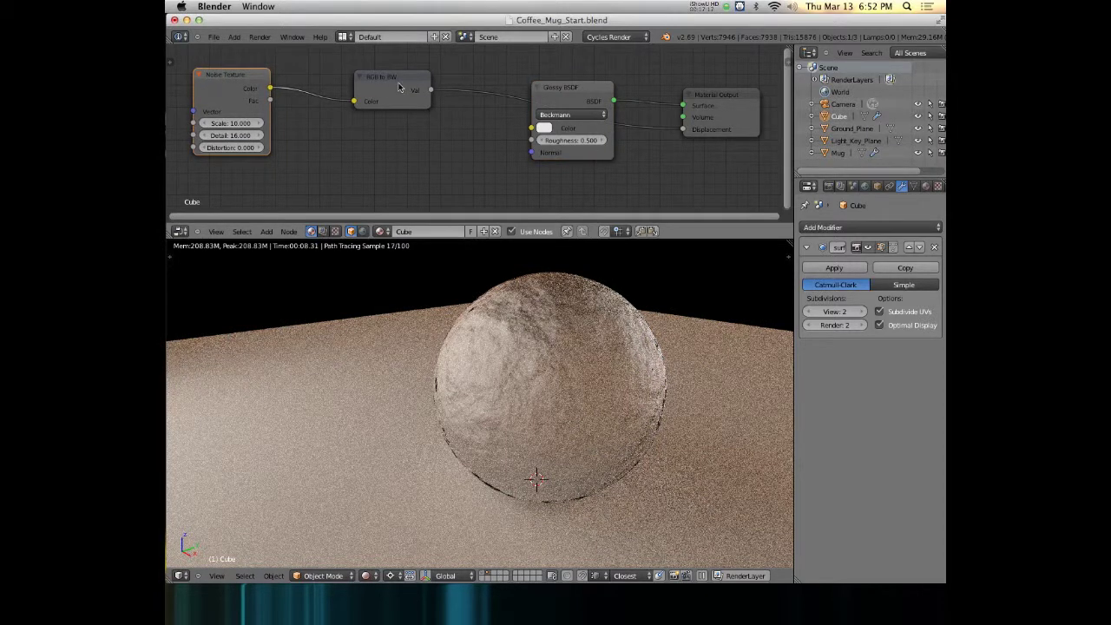
drag(559, 106, 474, 141)
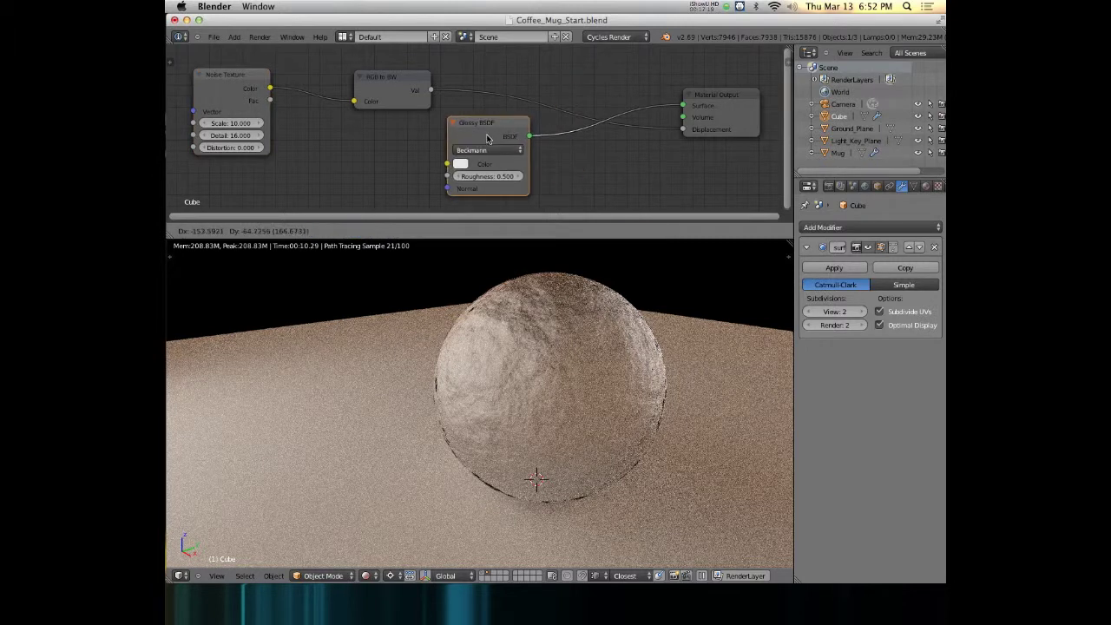
key(x)
Step: Add a Diffuse BSDF feeding the Material Output's Surface, and route the RGB to BW value into its Color instead of Displacement
key(shift+a)
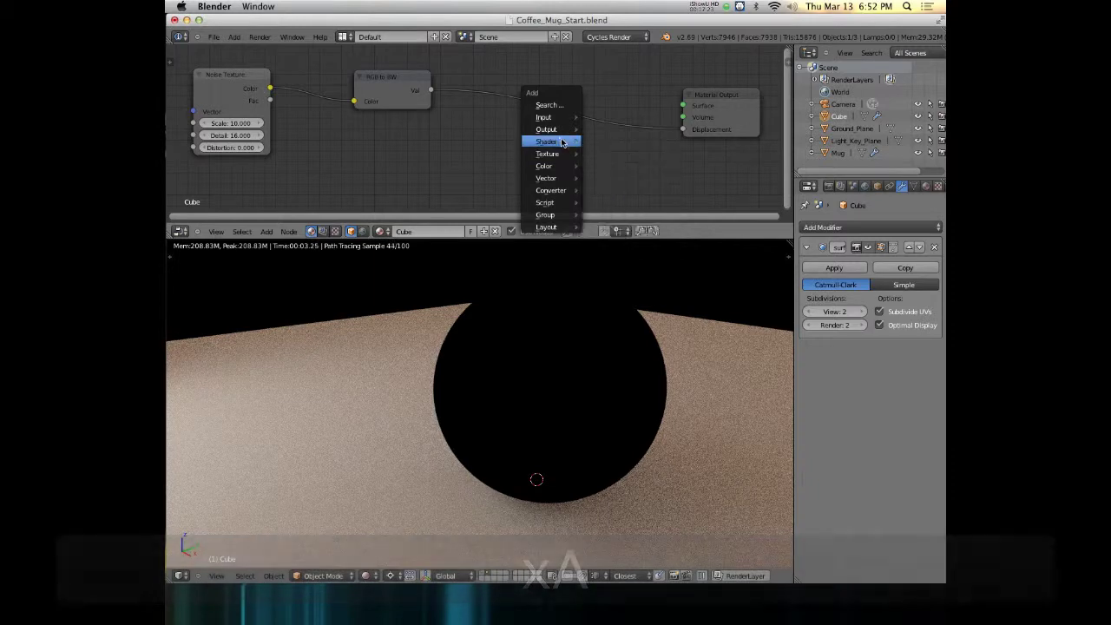
mouse_move(584, 144)
click(627, 168)
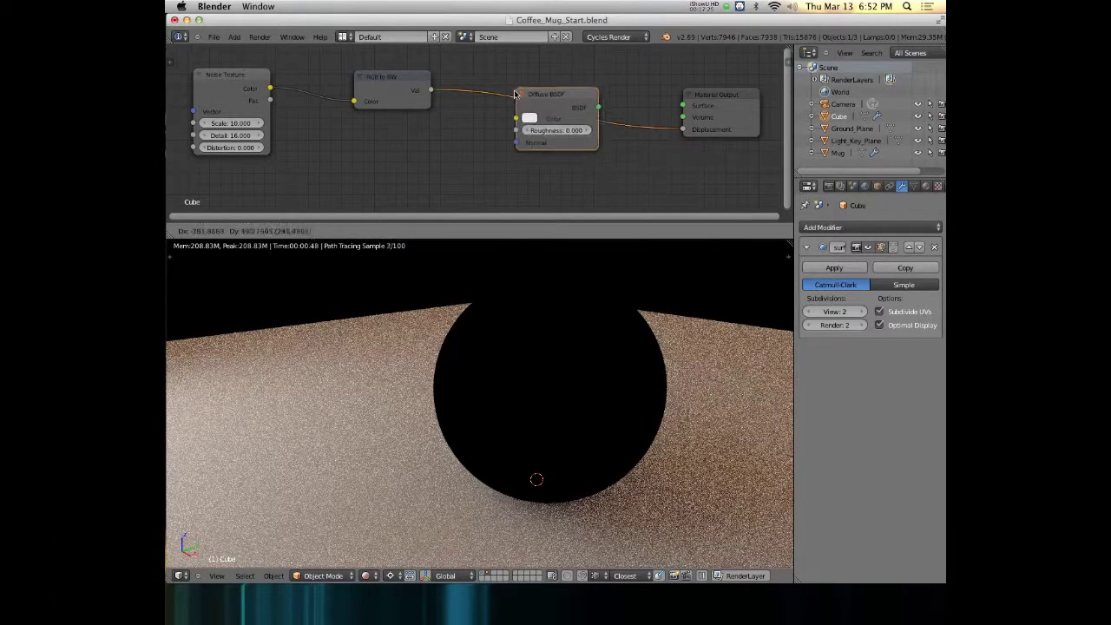
click(570, 143)
drag(568, 140, 683, 105)
drag(535, 131, 603, 54)
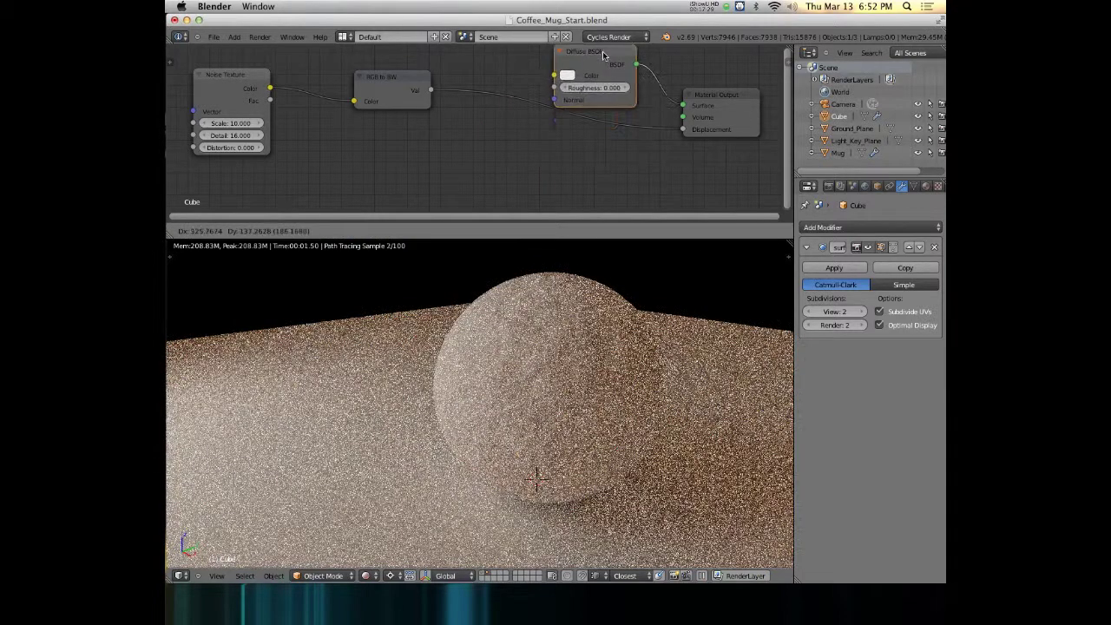
drag(684, 133, 579, 76)
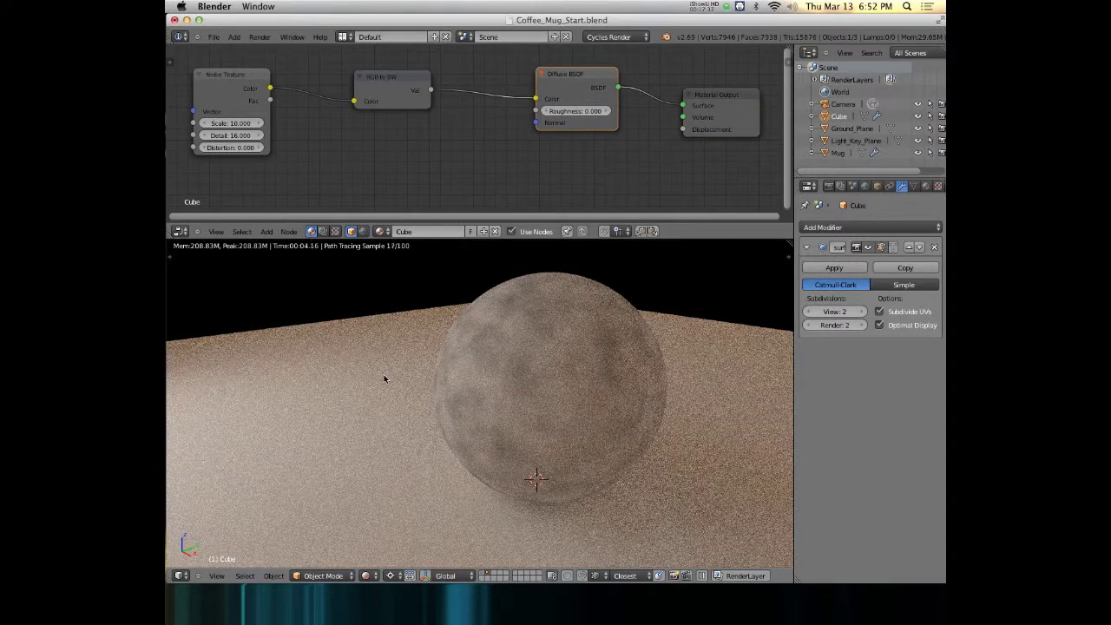
Step: Delete the RGB to BW node and link the Noise Texture's Color output directly to the Diffuse BSDF's Color
click(410, 77)
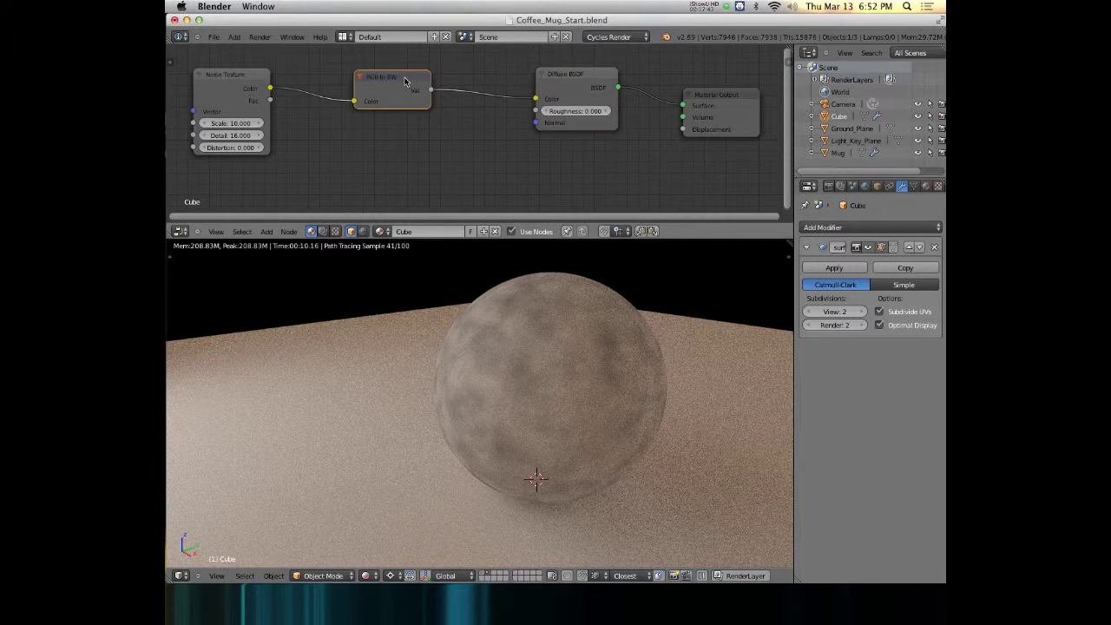
key(x)
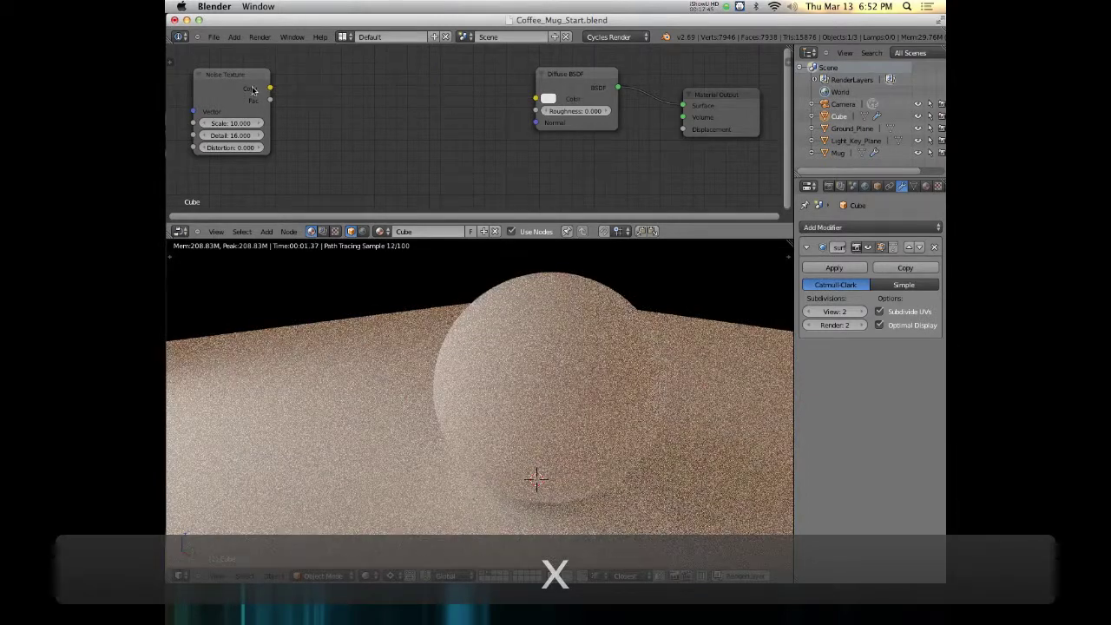
drag(270, 88, 538, 100)
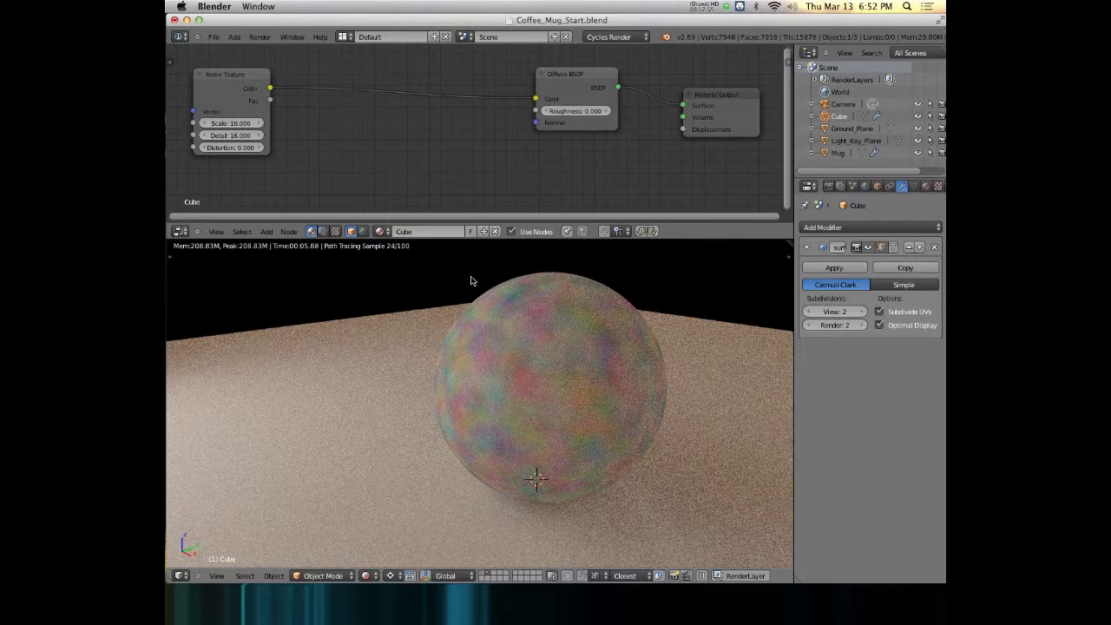
Step: Insert a ColorRamp converter node on the link between the Noise Texture and the Diffuse BSDF
key(shift+a)
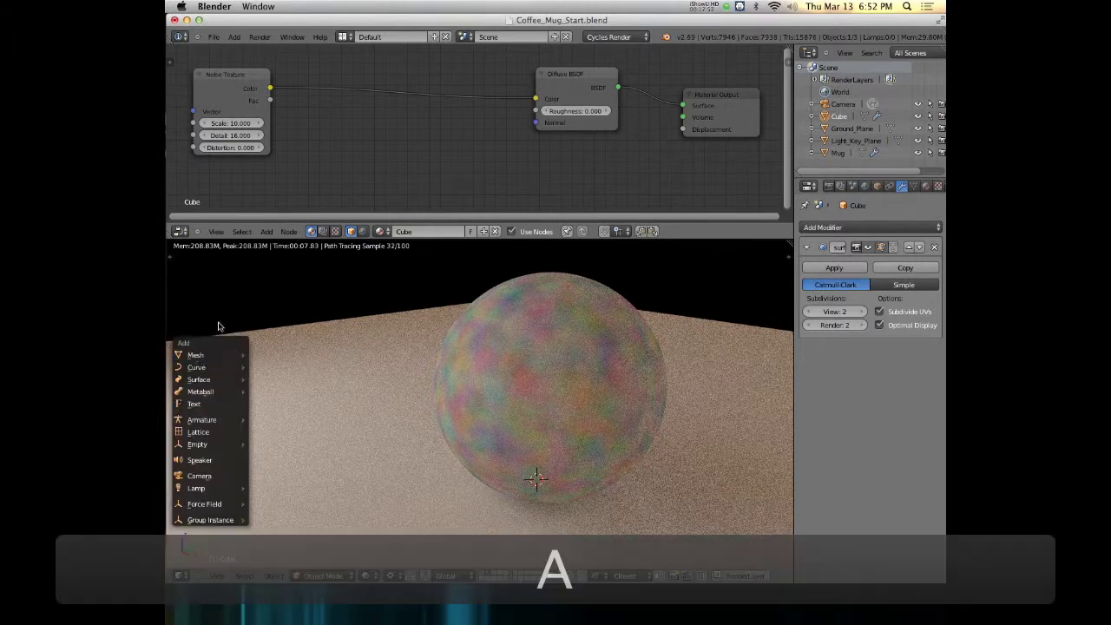
key(shift+a)
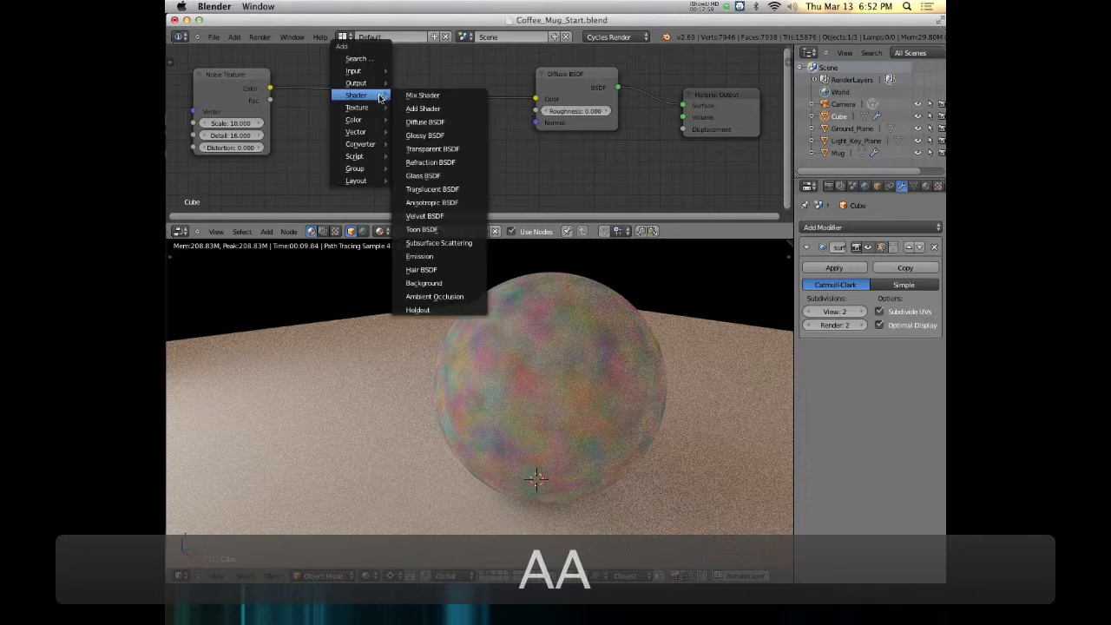
mouse_move(365, 146)
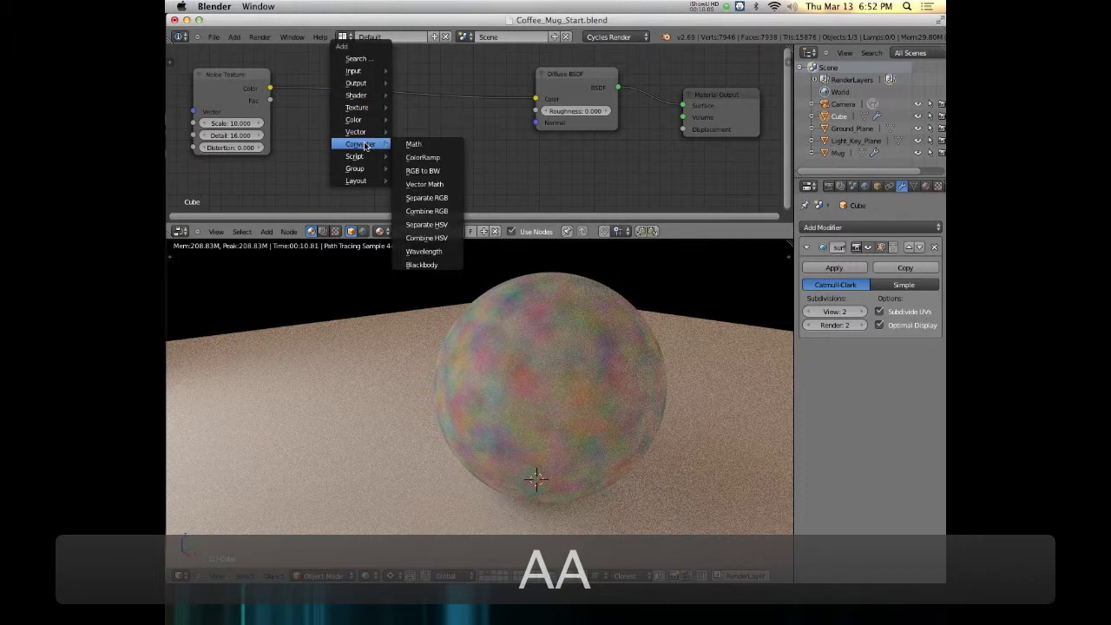
click(428, 158)
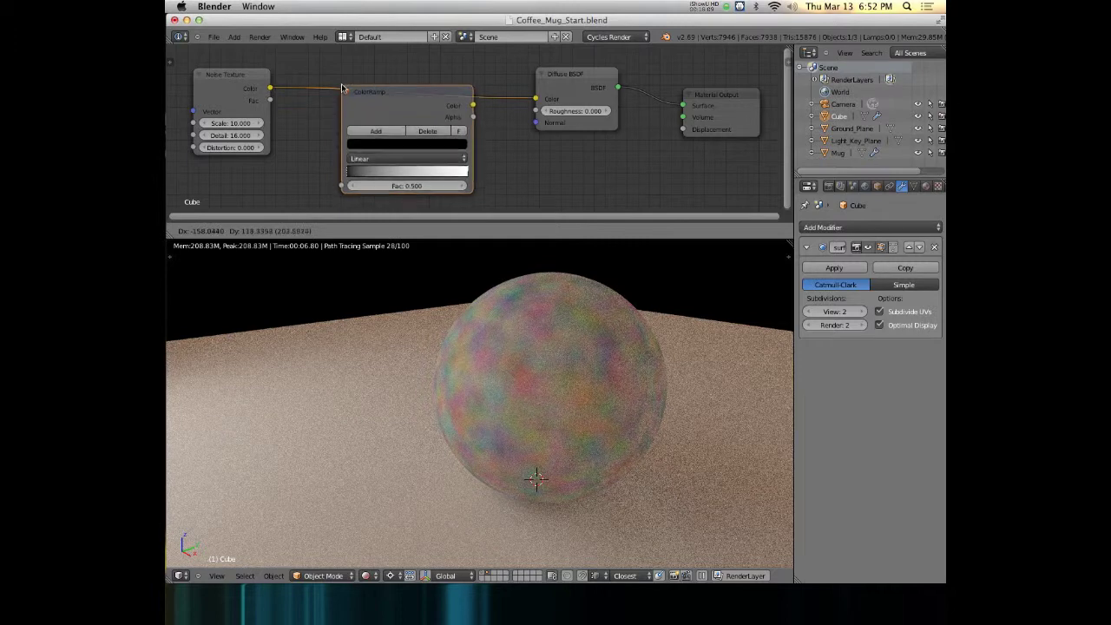
click(341, 77)
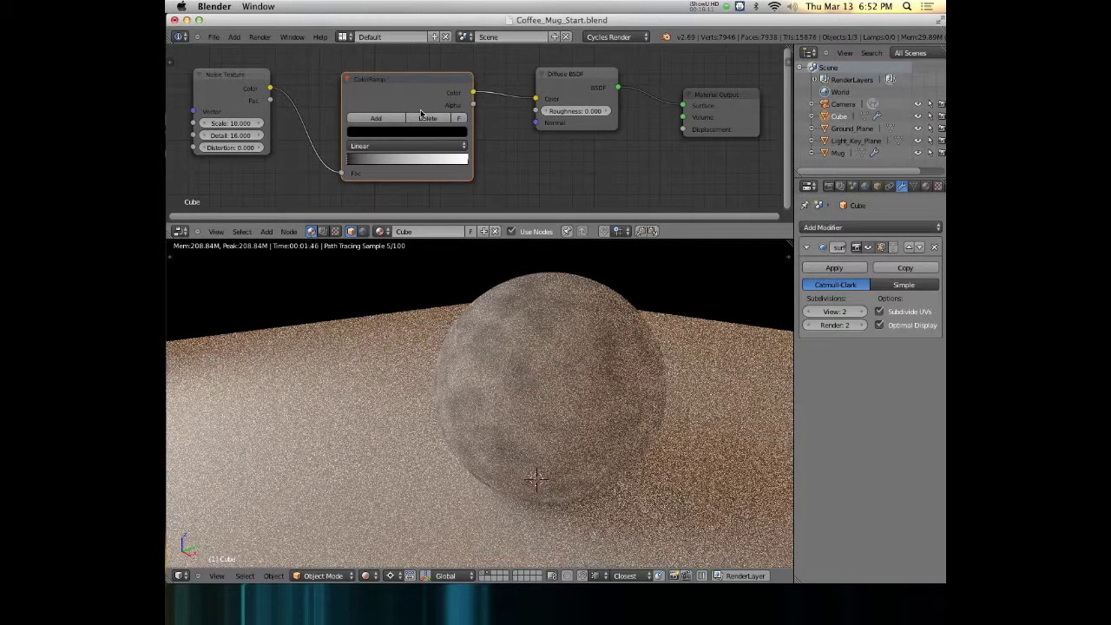
drag(396, 79, 390, 70)
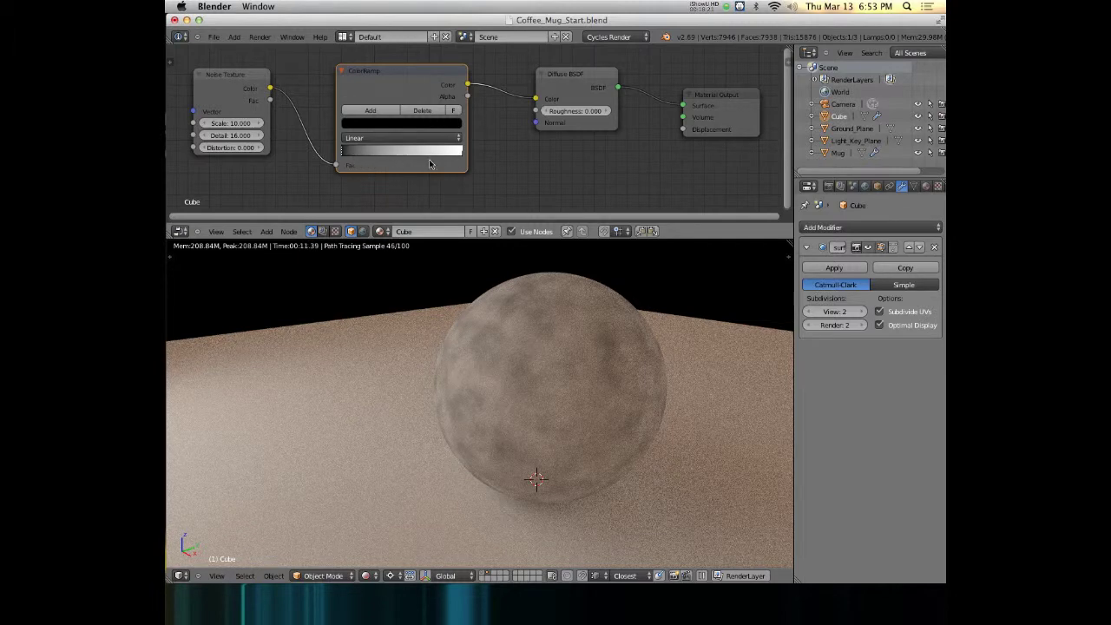
Step: Recolor the ColorRamp's black stop to a dark purple
drag(459, 150, 344, 150)
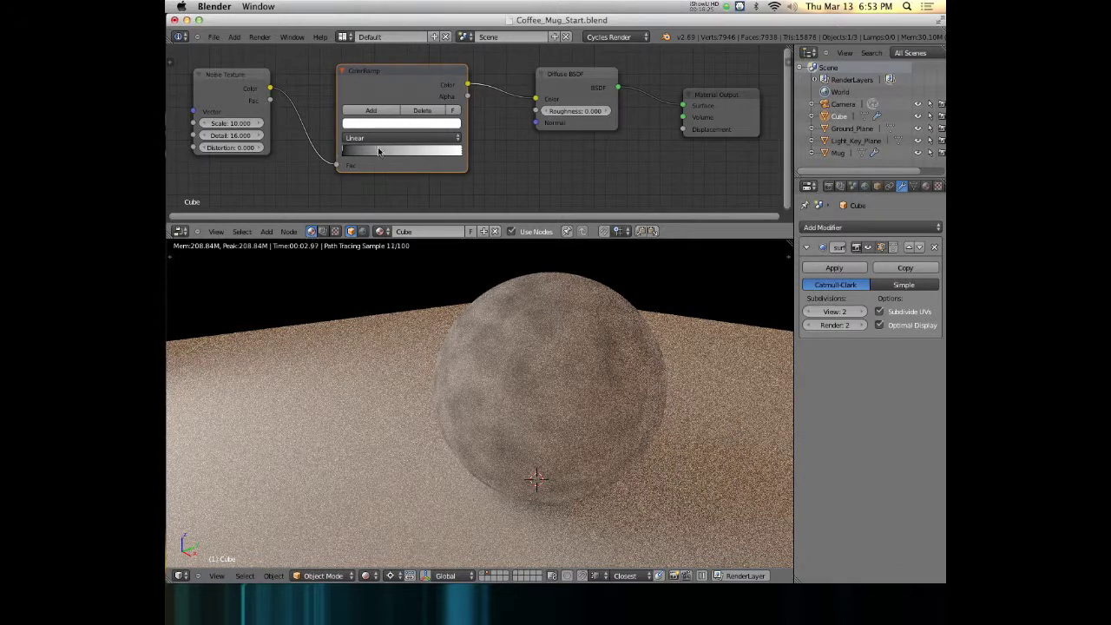
click(344, 152)
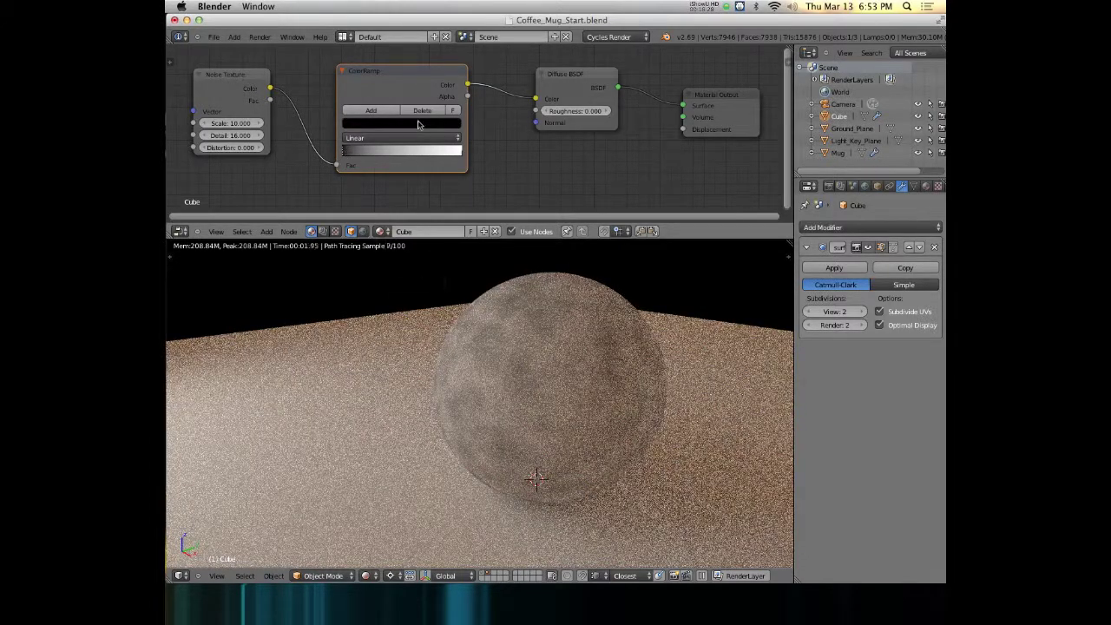
click(420, 124)
drag(439, 208, 437, 184)
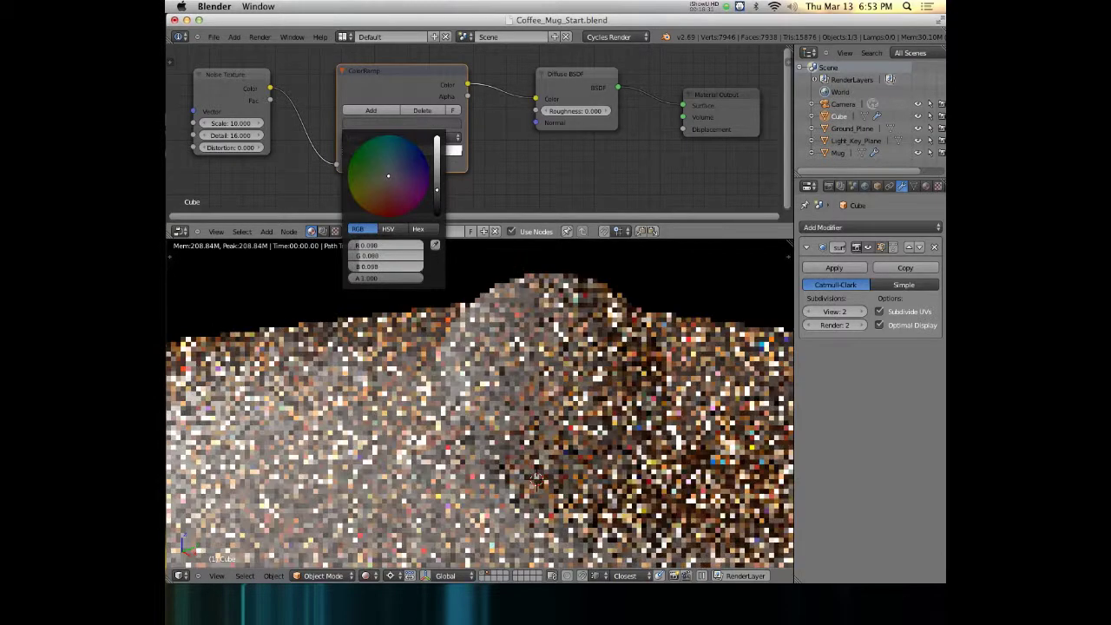
click(427, 163)
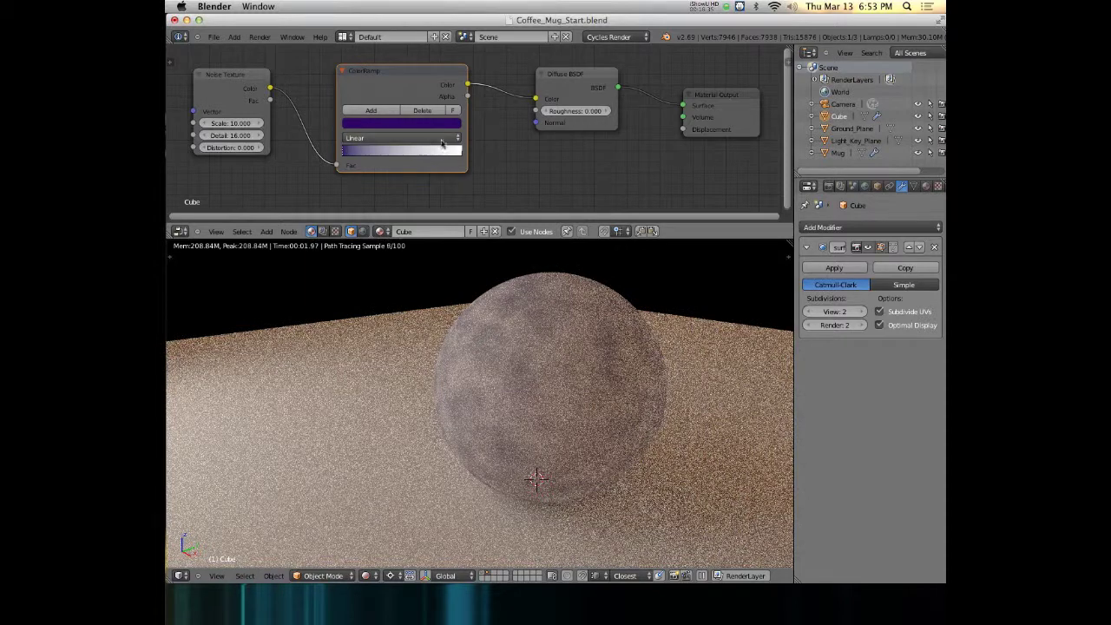
Step: Recolor the ColorRamp's white stop to a bright green
click(461, 155)
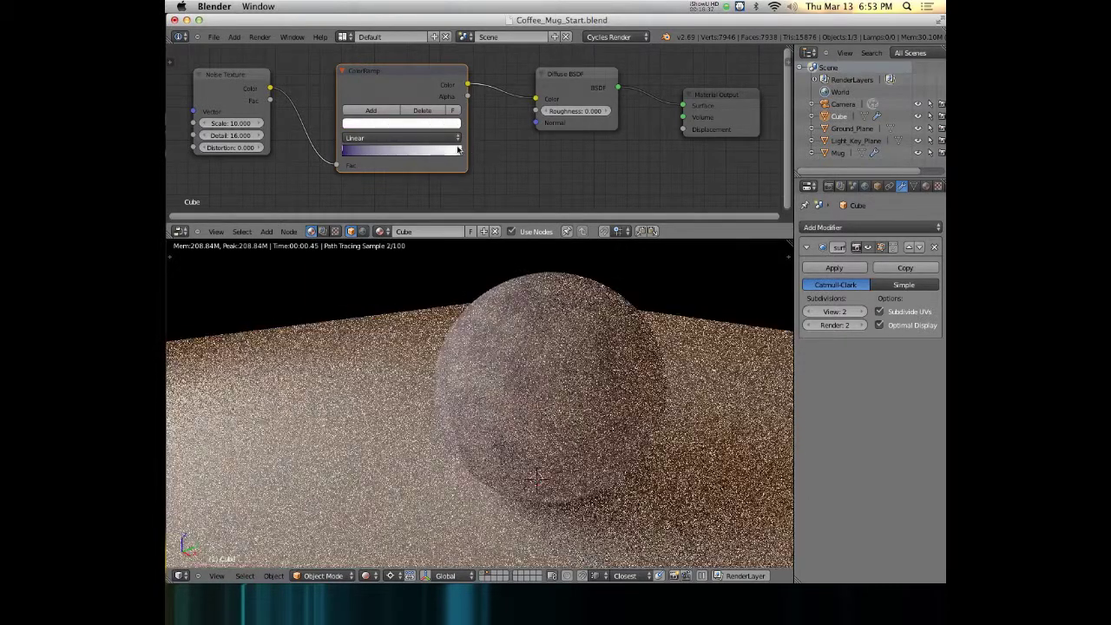
click(376, 125)
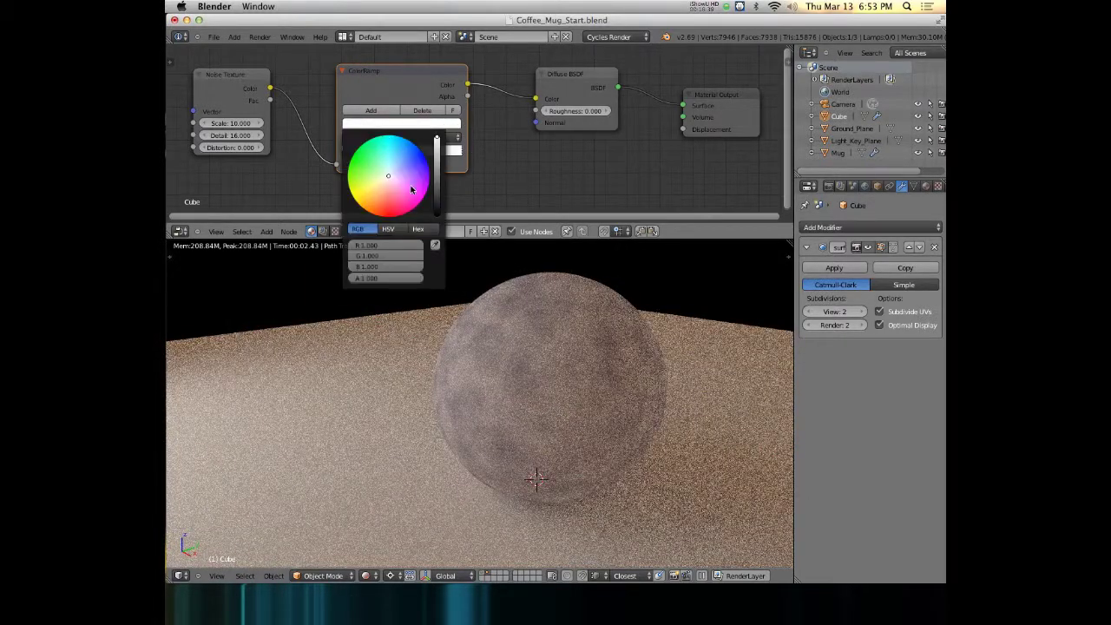
drag(386, 176, 349, 163)
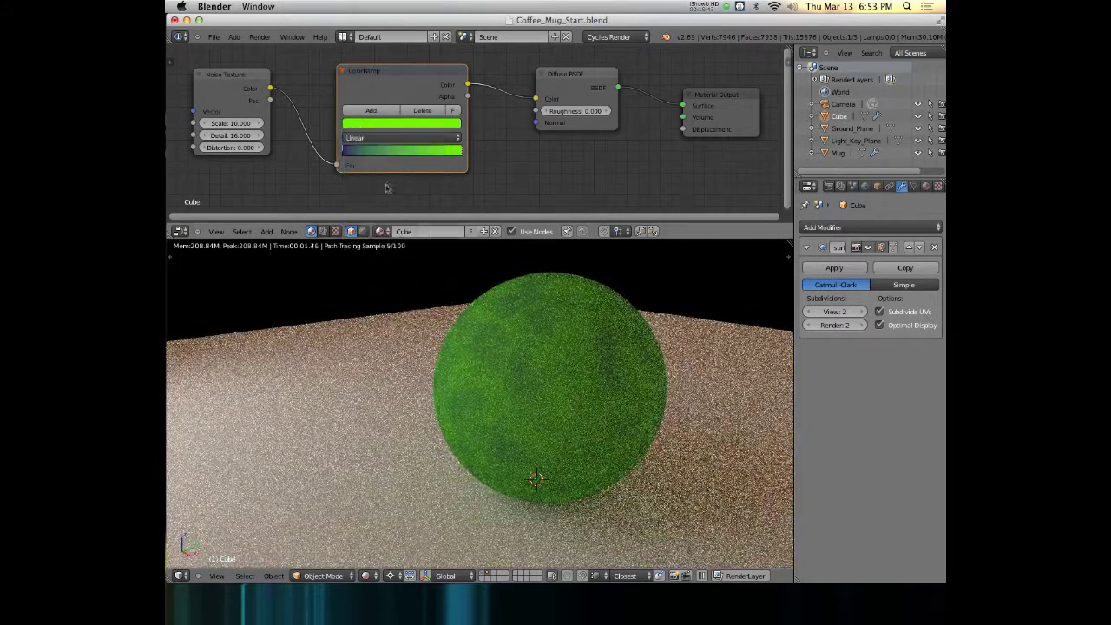
Step: Move the purple stop inward to about a third of the ColorRamp and the green stop to about 70 percent
click(414, 141)
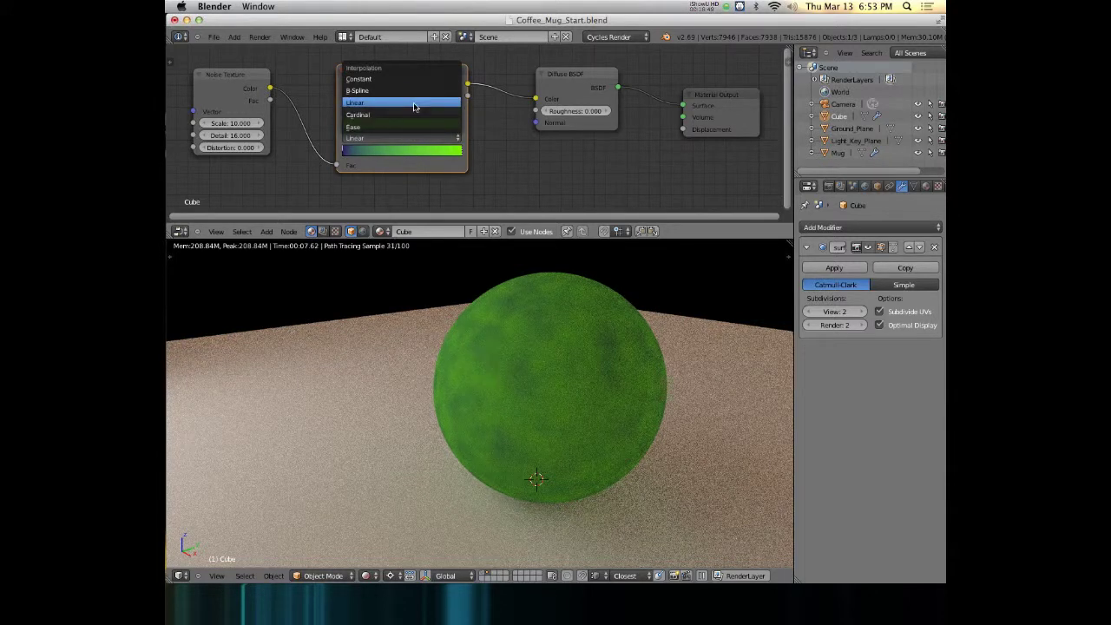
drag(344, 153, 380, 153)
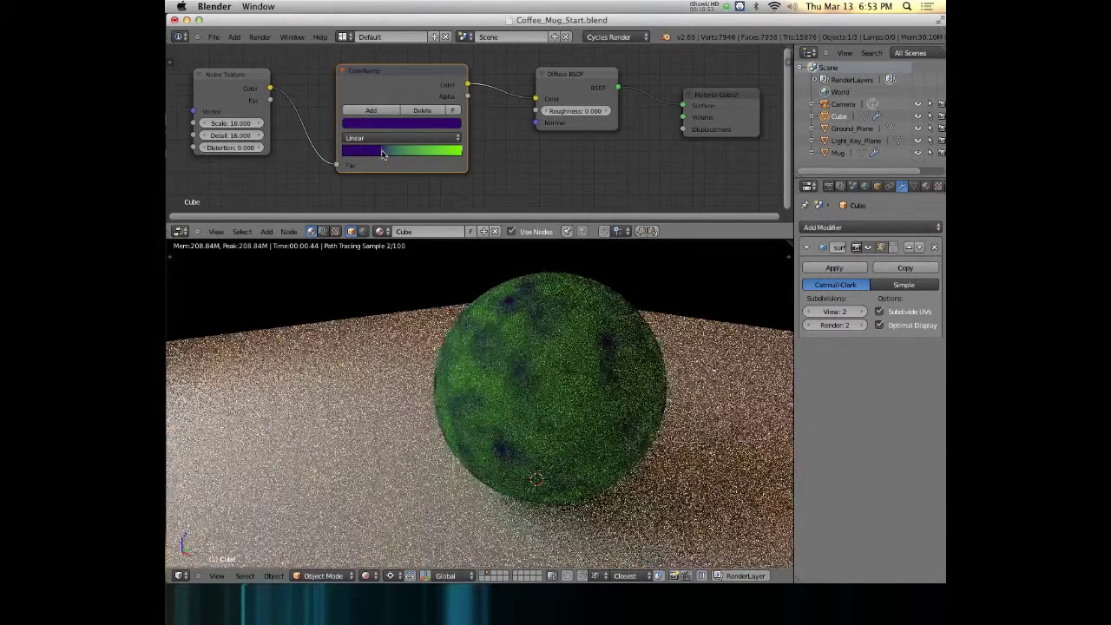
drag(460, 153, 436, 160)
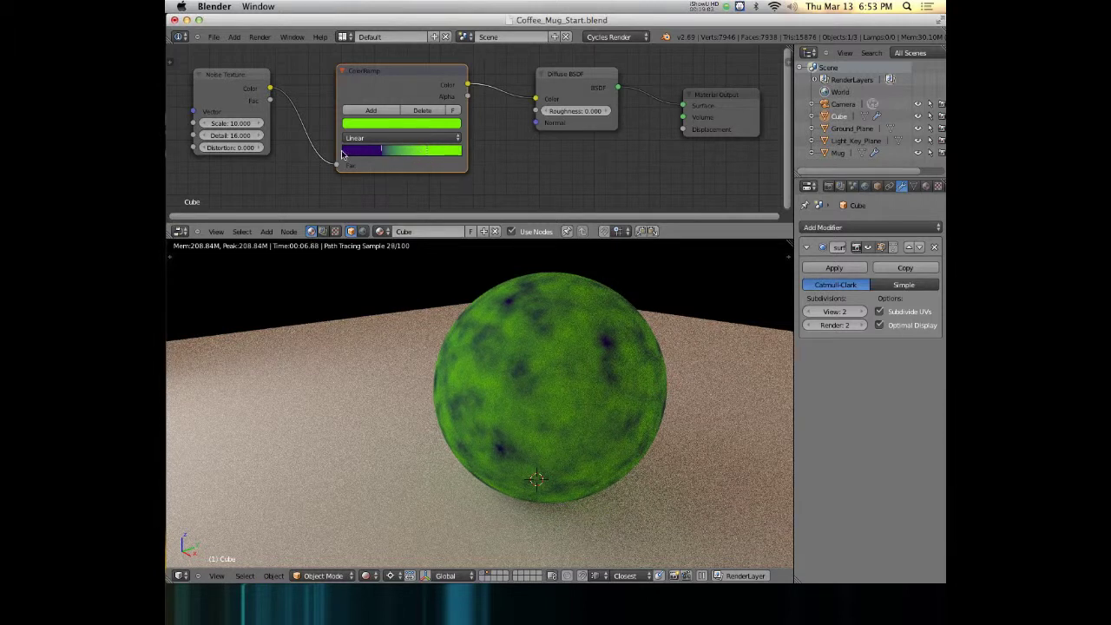
Step: Try the Constant, B-Spline, Cardinal and Ease interpolations on the ColorRamp, and set it back to Linear
click(441, 138)
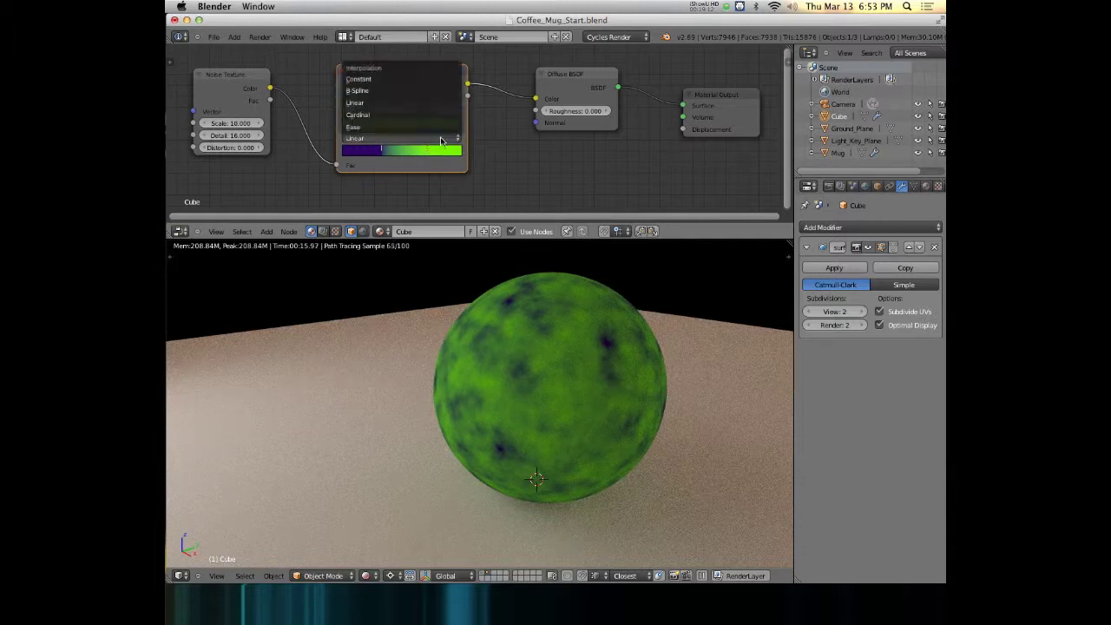
click(431, 79)
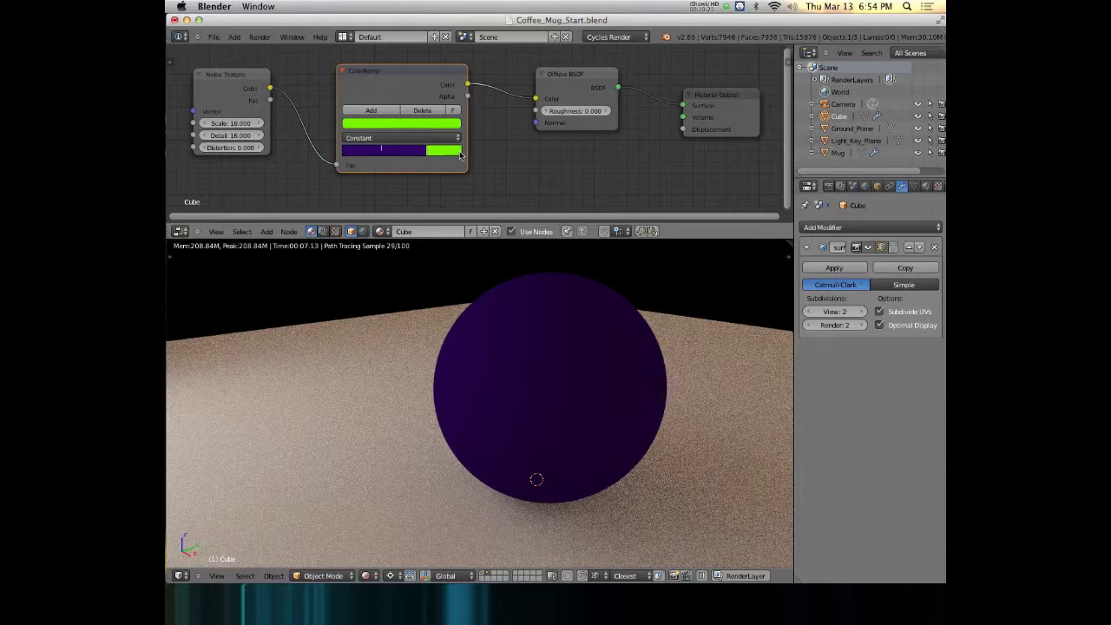
click(395, 138)
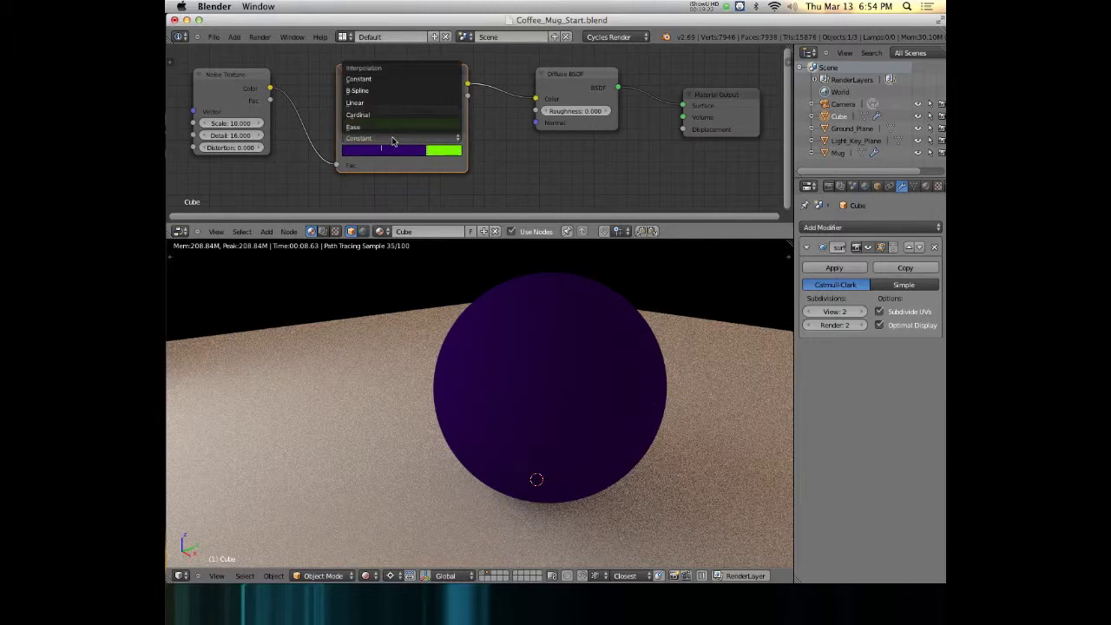
click(396, 91)
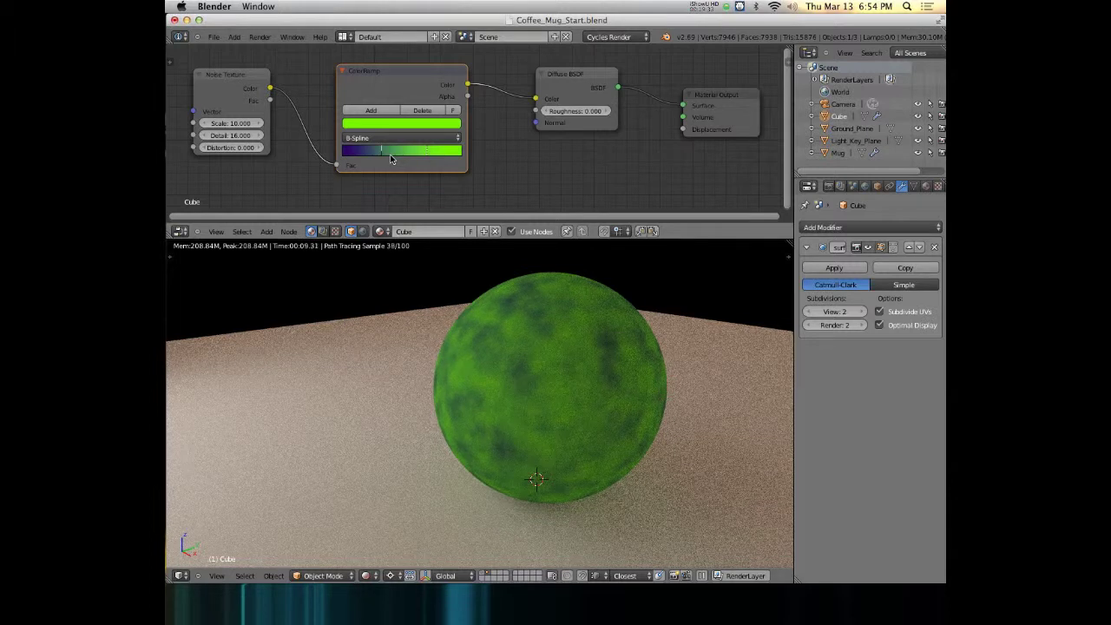
click(437, 138)
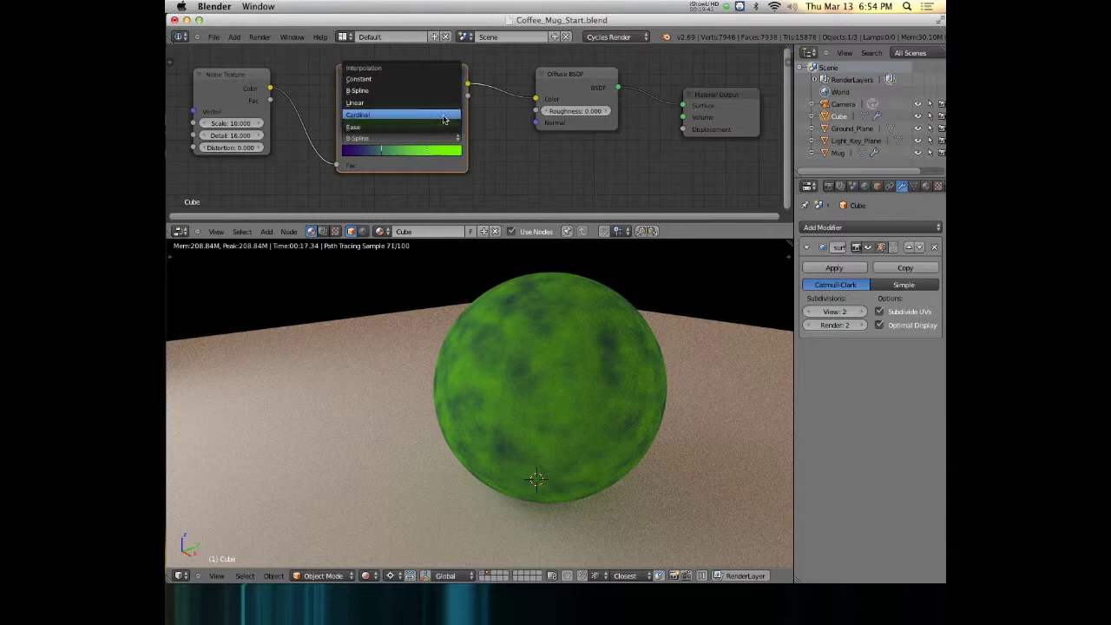
click(442, 114)
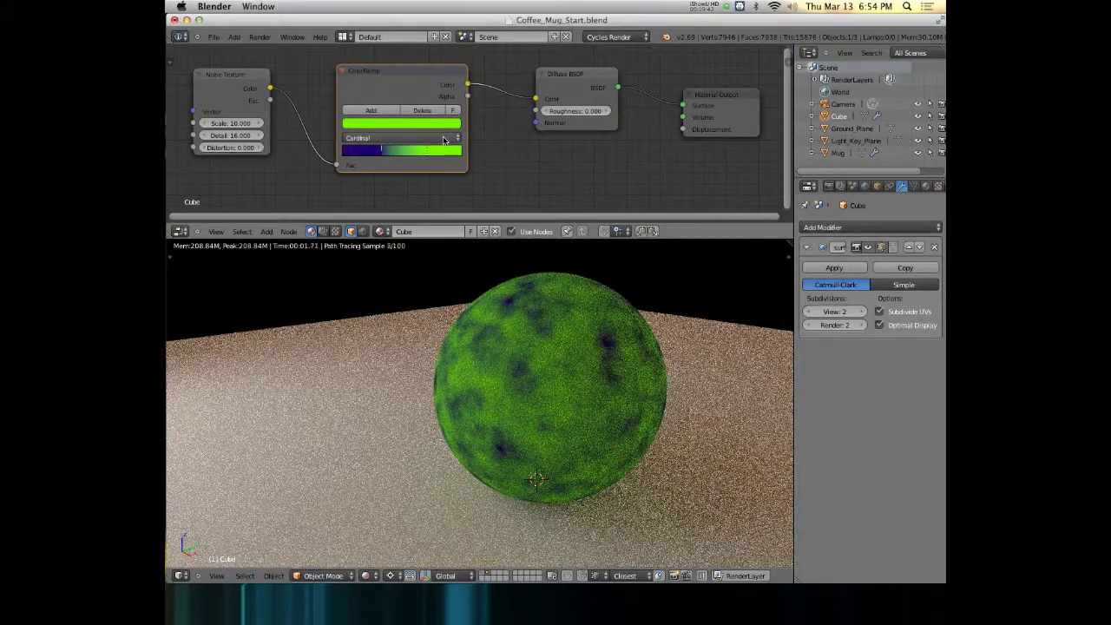
click(444, 140)
click(429, 134)
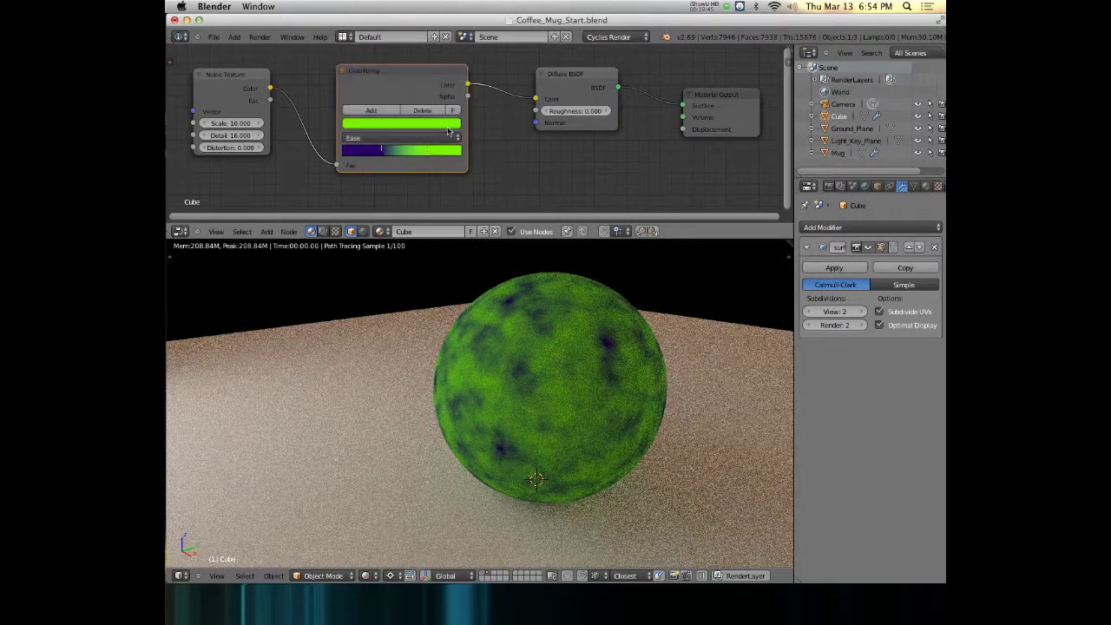
click(430, 137)
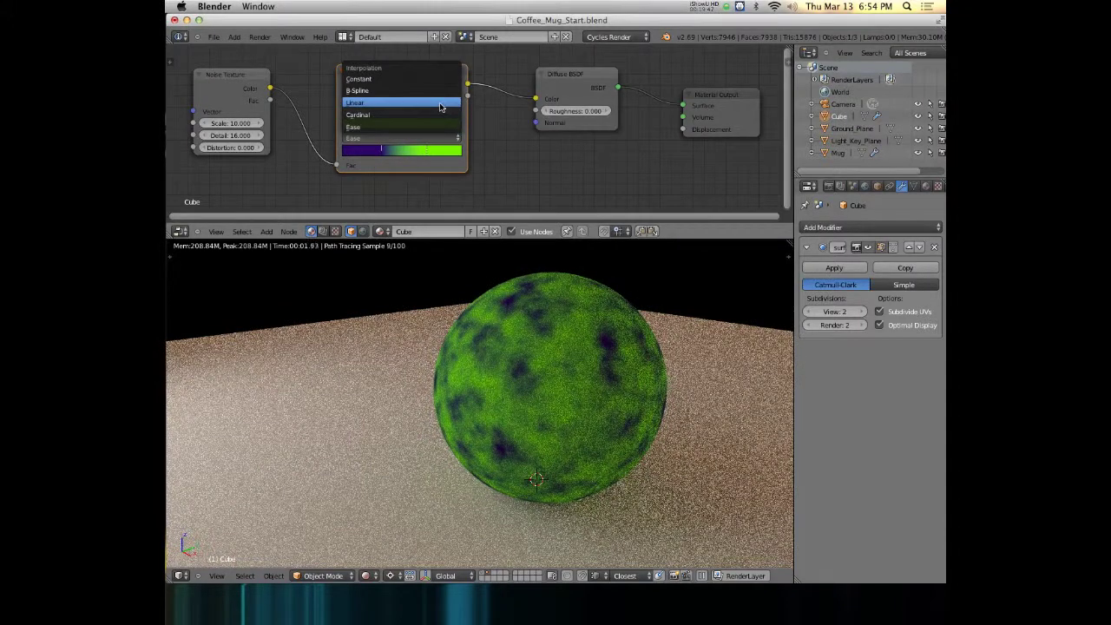
click(439, 104)
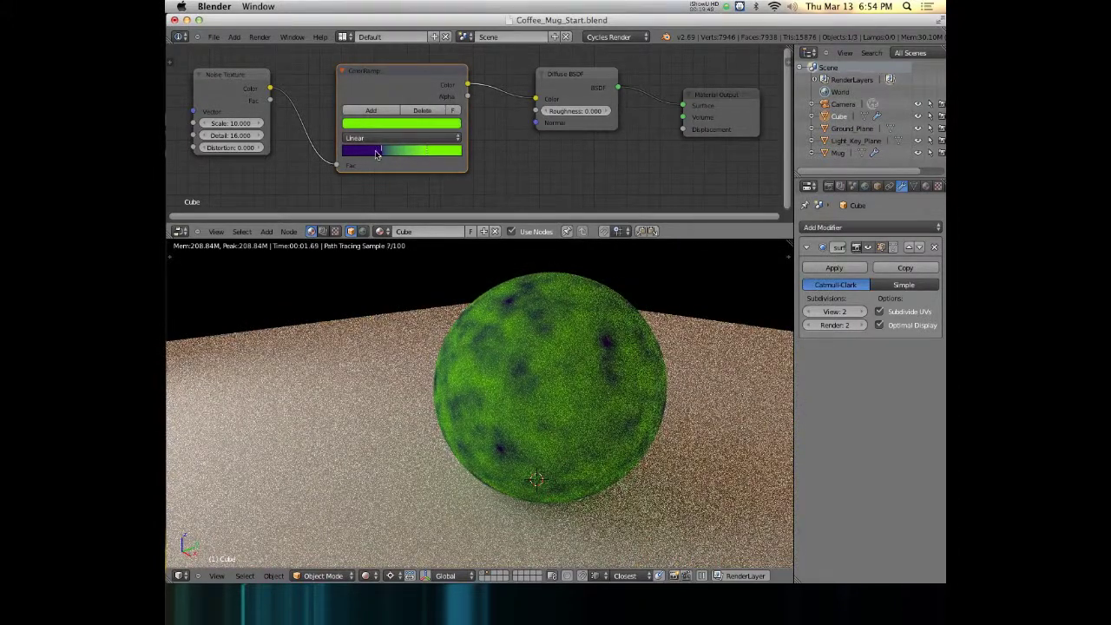
Step: Move the ColorRamp's purple stop out to about 20 percent and the green stop to about 90 percent, and add a stop between them
drag(378, 152, 368, 153)
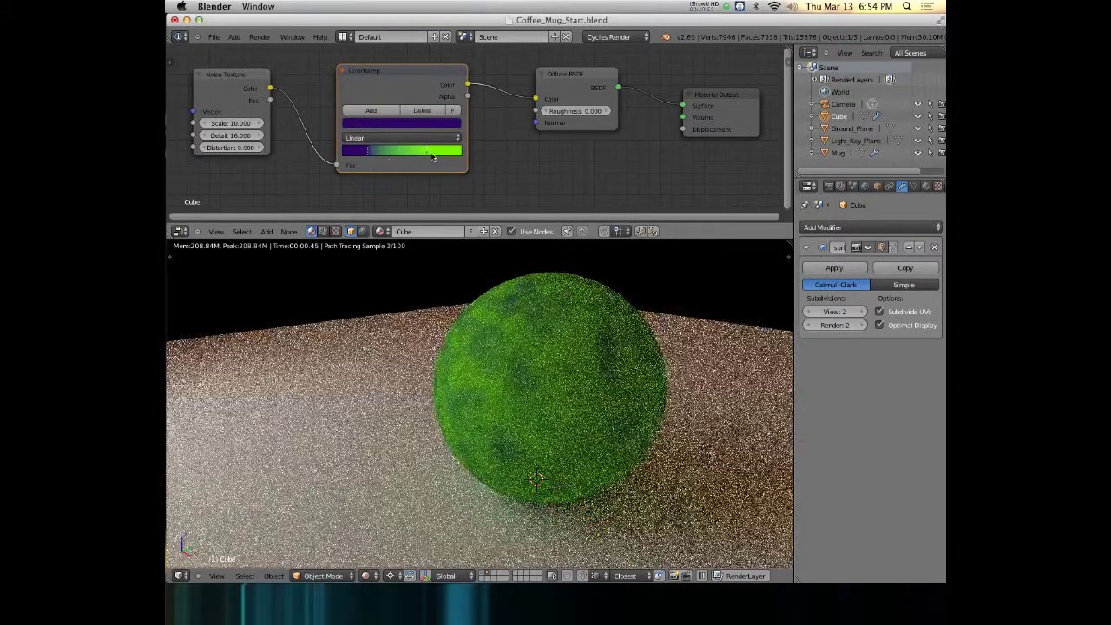
click(450, 153)
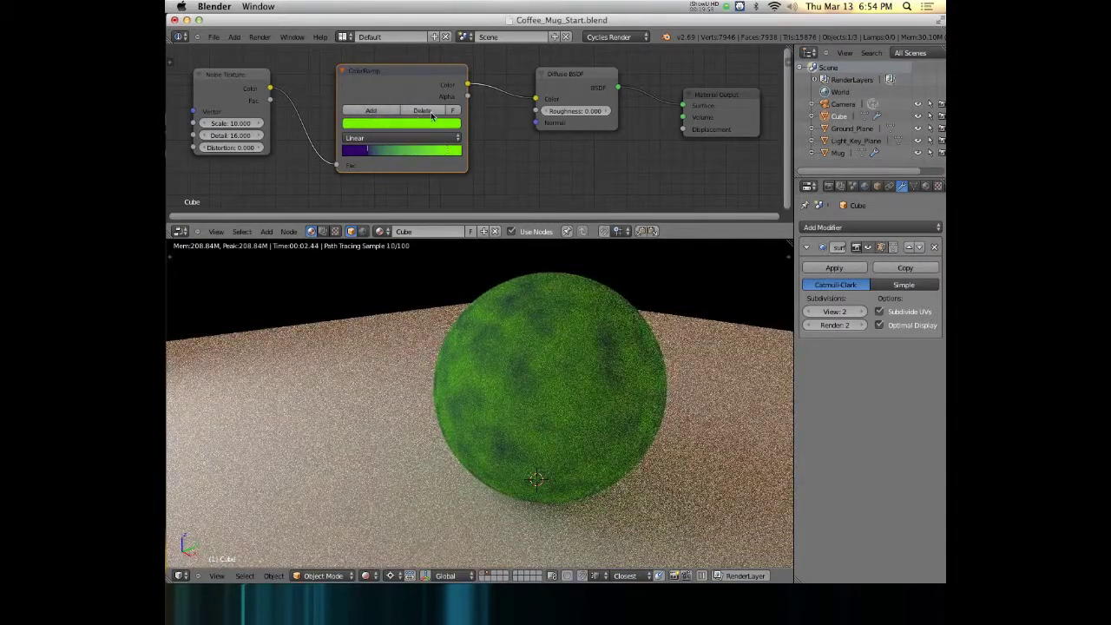
click(371, 111)
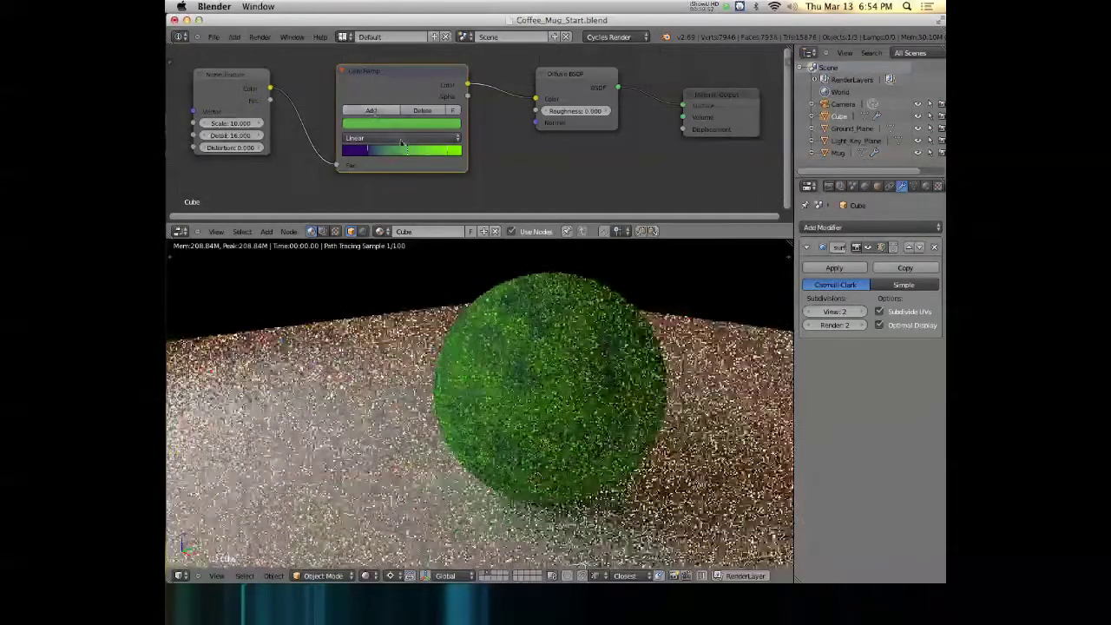
Step: Recolor the new middle stop bright yellow, and move the purple stop to about a third and the green stop to about 75 percent
click(417, 126)
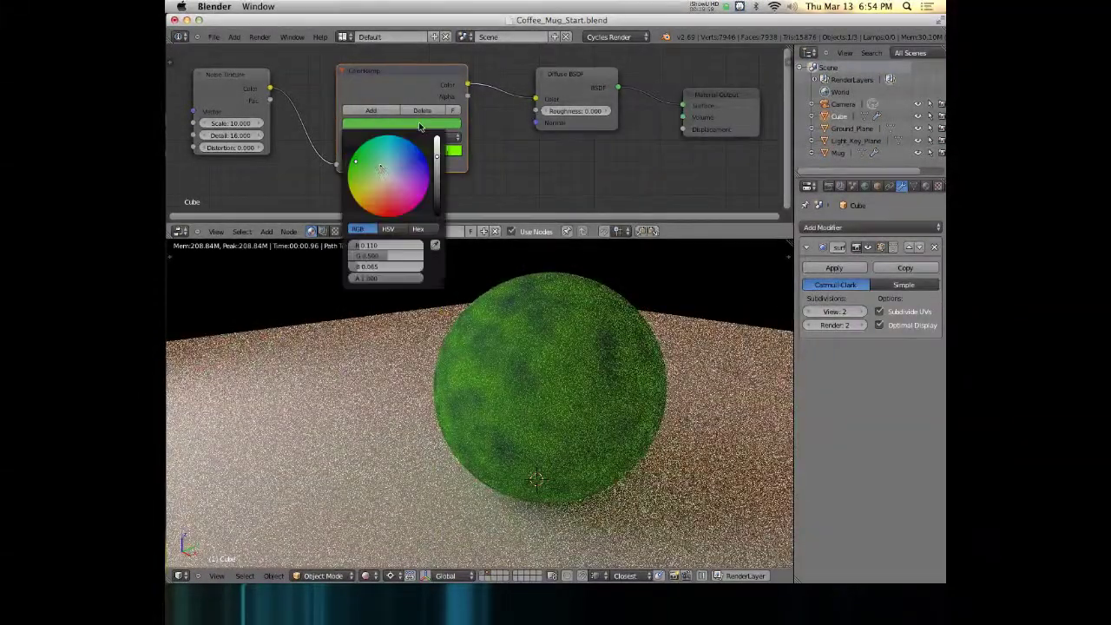
click(362, 196)
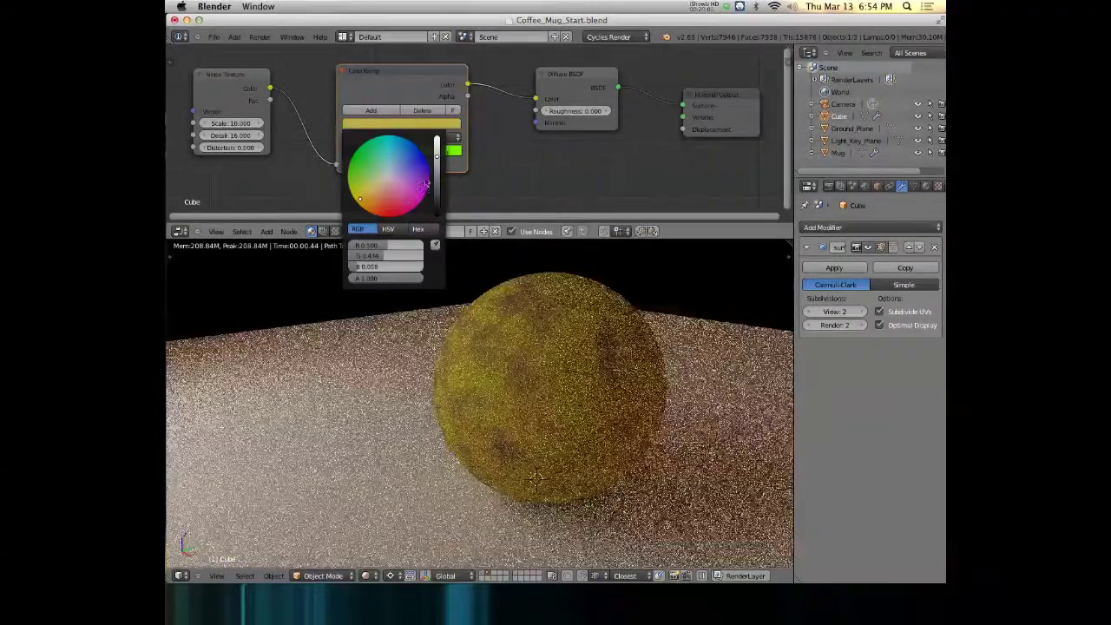
click(388, 228)
drag(381, 256, 421, 256)
mouse_move(436, 160)
mouse_down()
mouse_move(436, 196)
mouse_move(437, 160)
mouse_up()
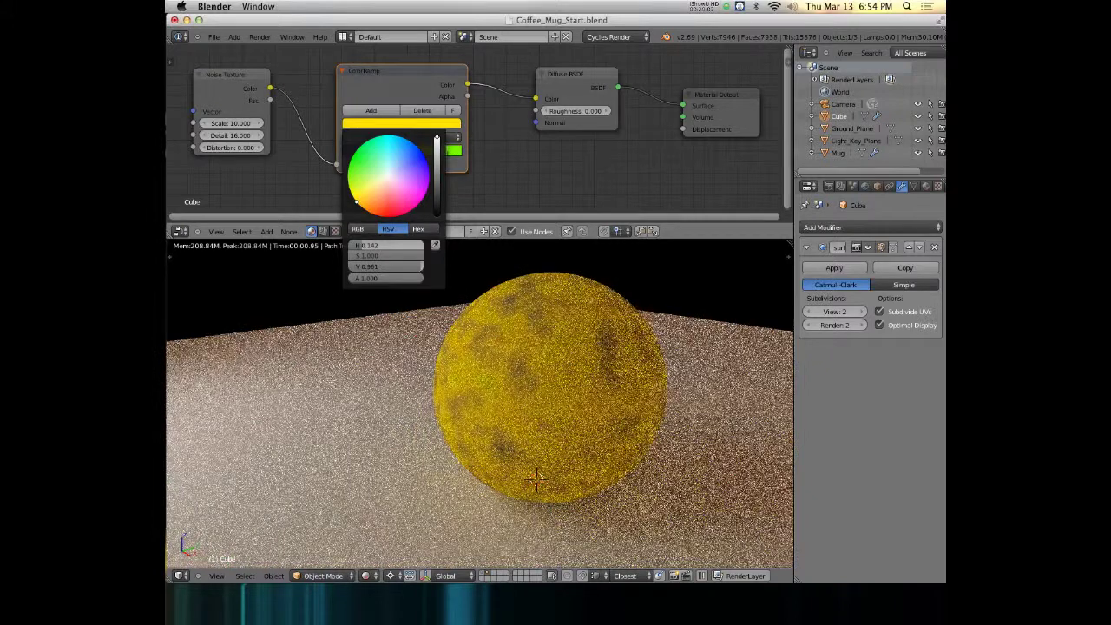
drag(366, 152, 434, 152)
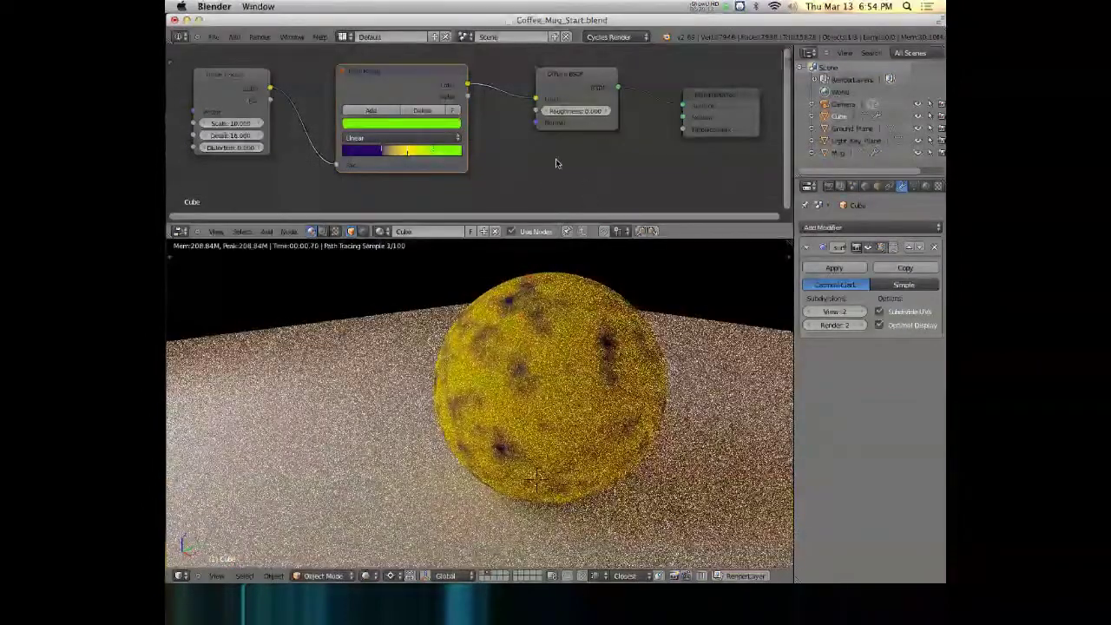
ctrl+click(406, 154)
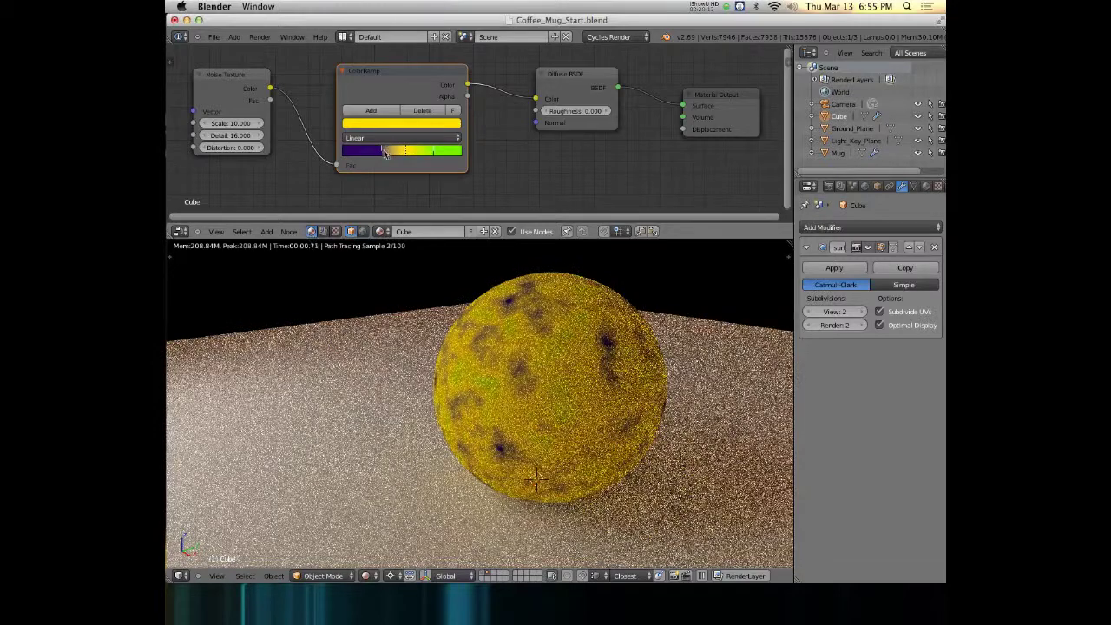
Step: Recolor the ColorRamp's purple stop to a medium-dark red
click(383, 155)
click(392, 128)
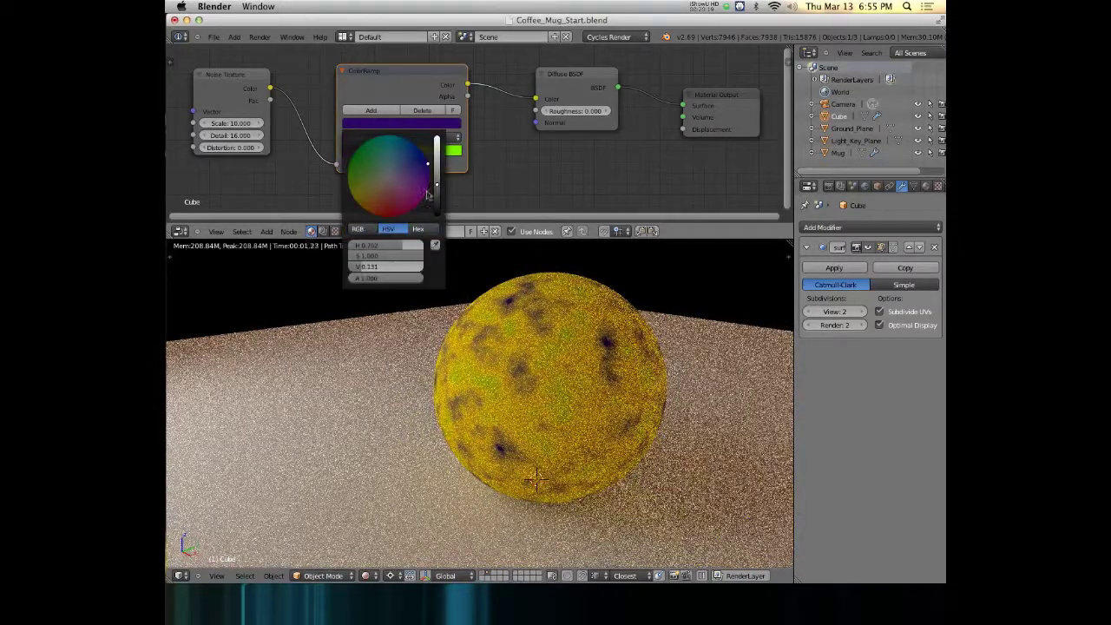
click(392, 214)
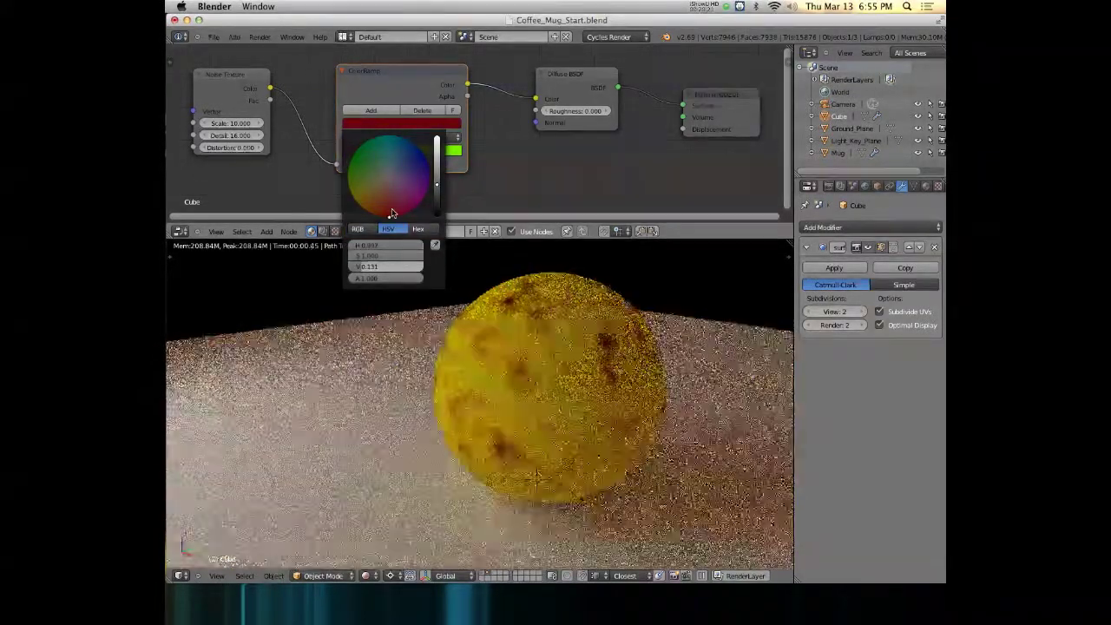
click(436, 187)
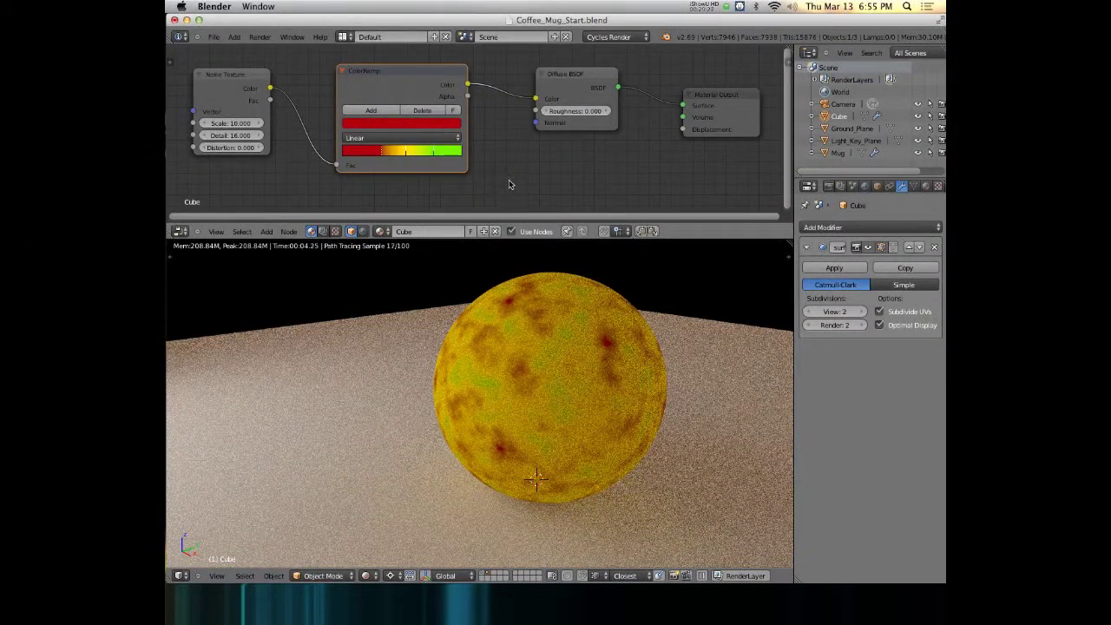
Step: Shift the ColorRamp's middle yellow stop to a warmer yellow-orange
click(406, 154)
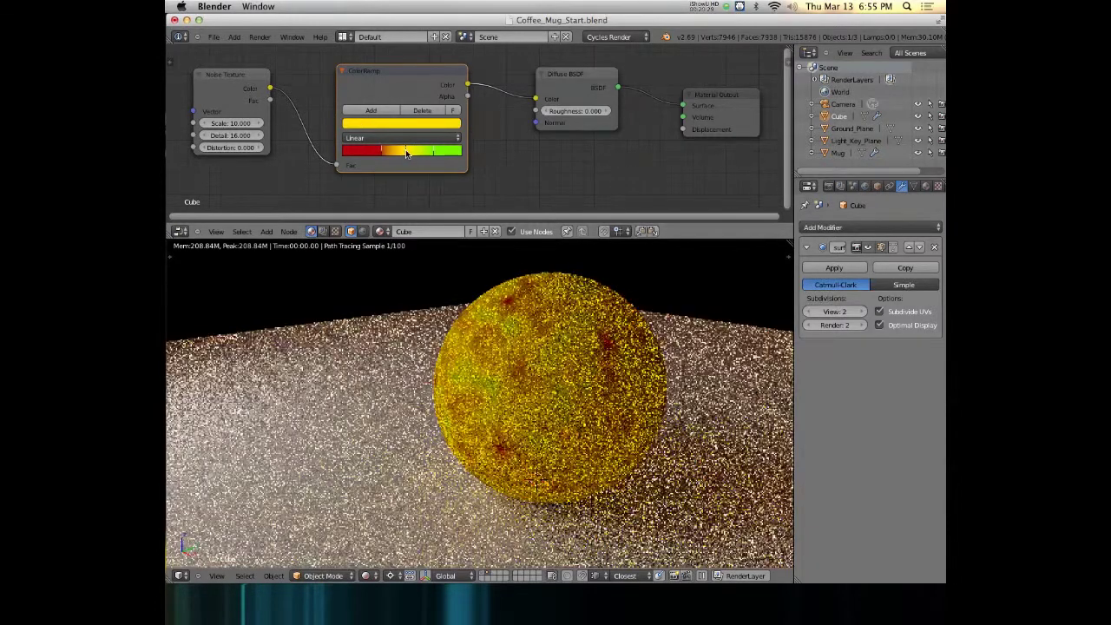
click(403, 127)
click(382, 202)
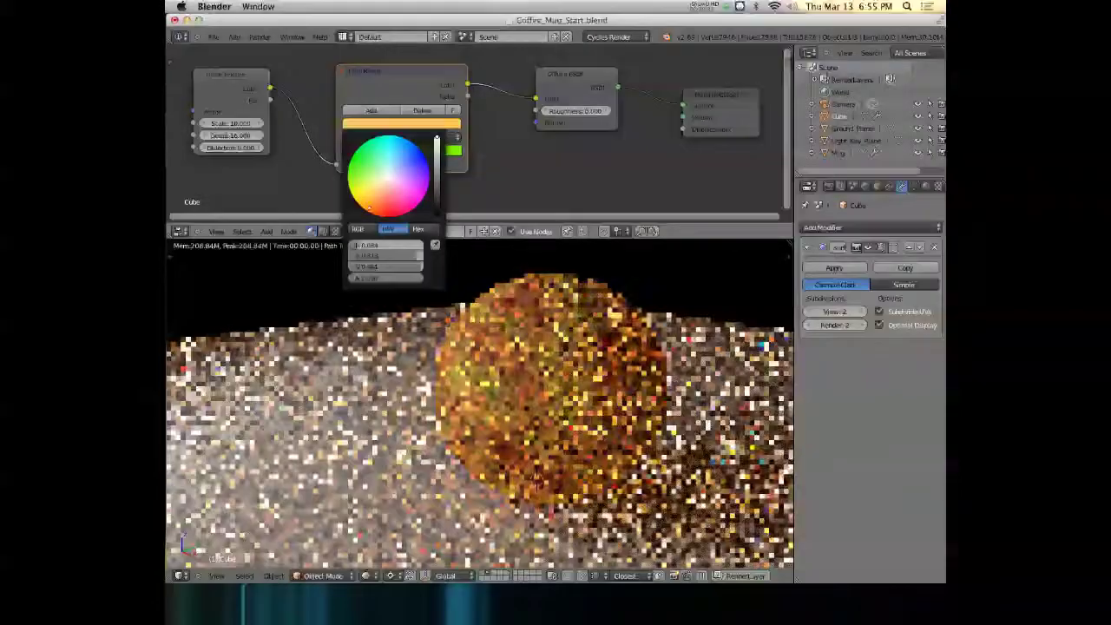
Step: Recolor the ColorRamp's green stop to a pure bright yellow
click(437, 153)
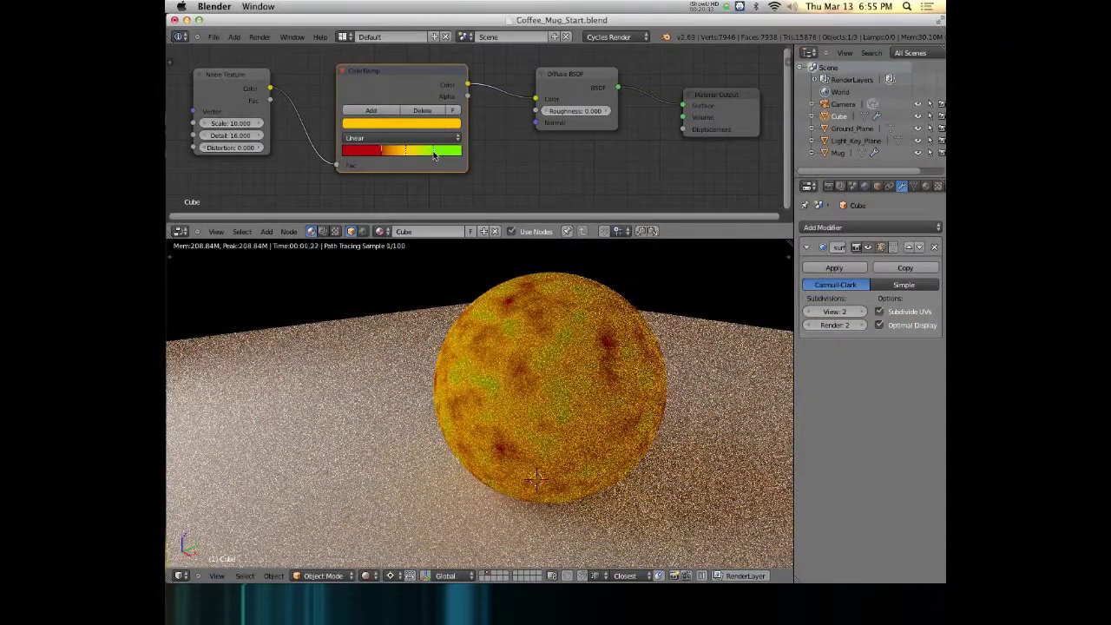
click(404, 125)
drag(382, 196, 351, 194)
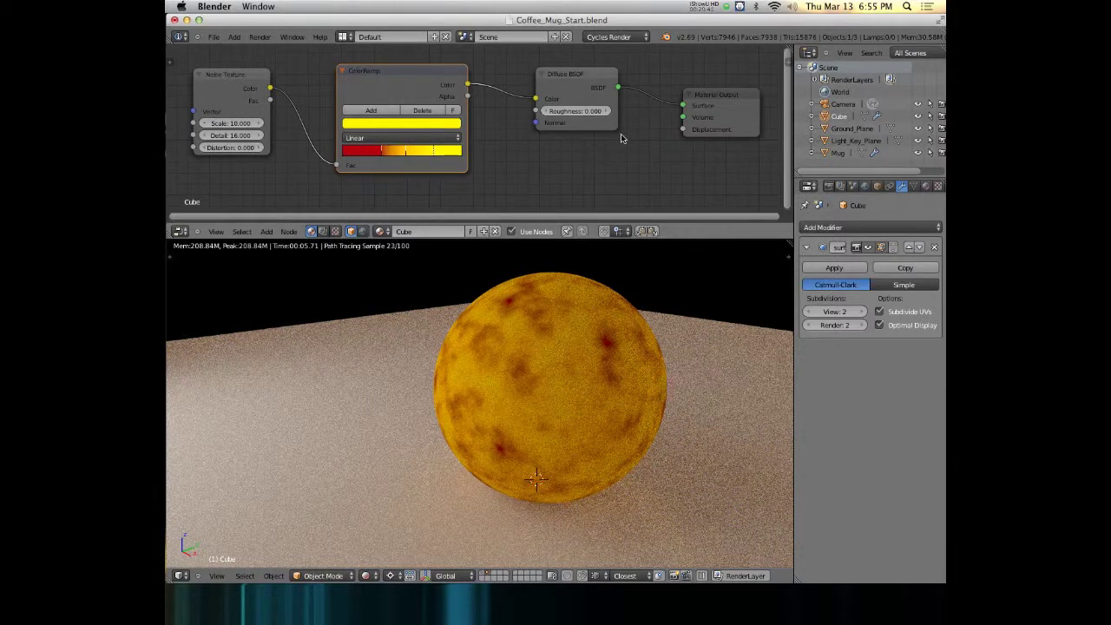
Step: Move the Diffuse BSDF and Material Output nodes apart, and delete the Diffuse BSDF node
drag(588, 81, 572, 134)
drag(717, 97, 733, 91)
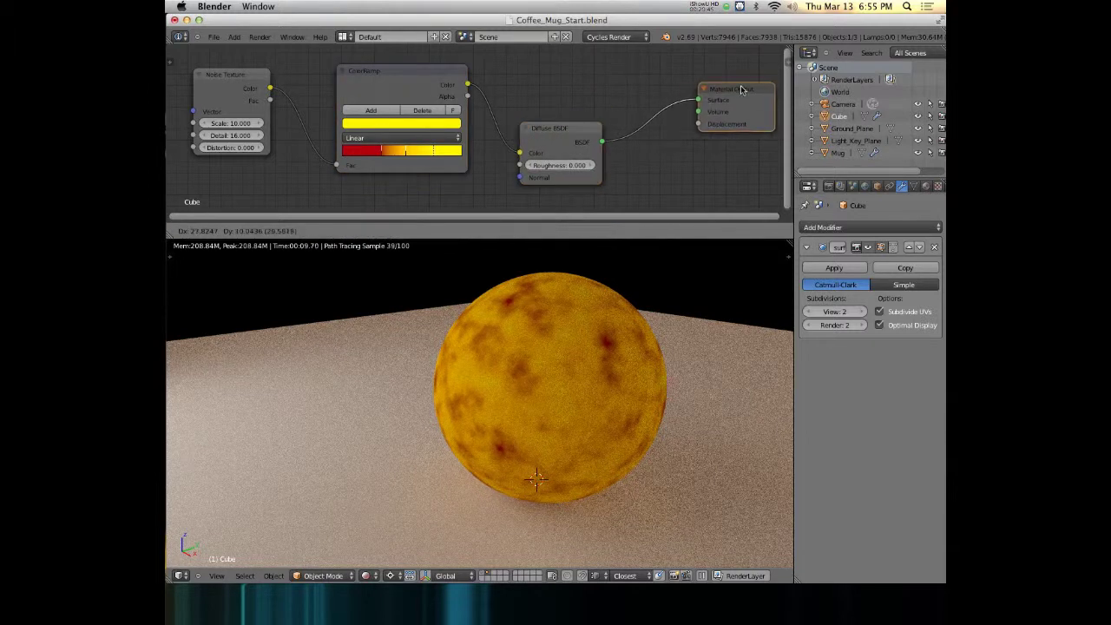
click(556, 144)
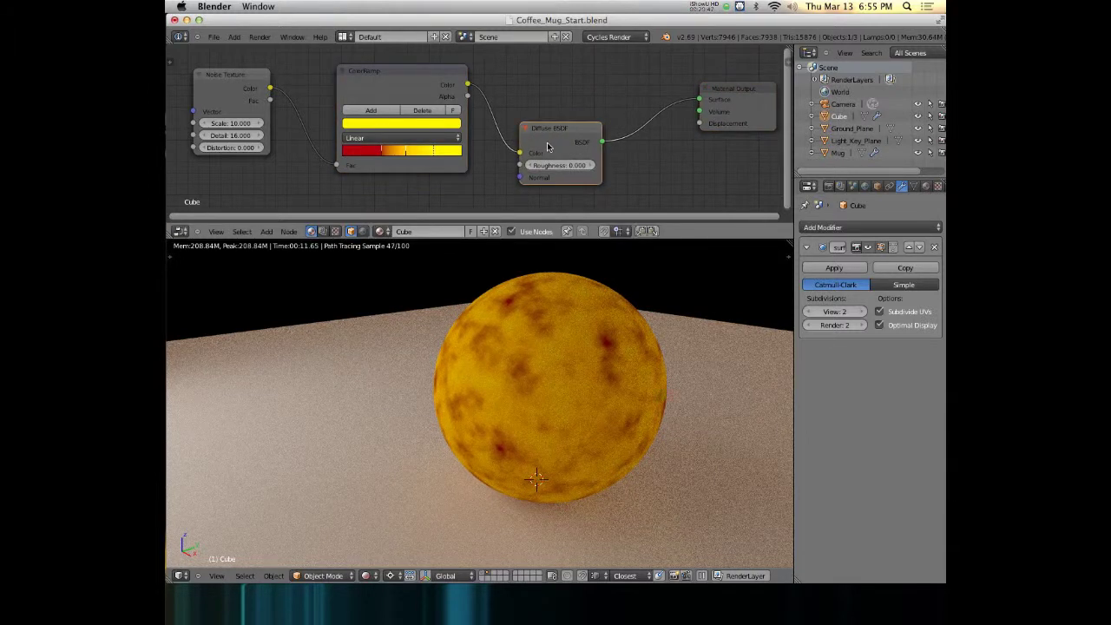
key(x)
Step: Add an Emission shader fed by the ColorRamp's Color output, and connect its Emission output to the Material Output's Surface
key(shift+a)
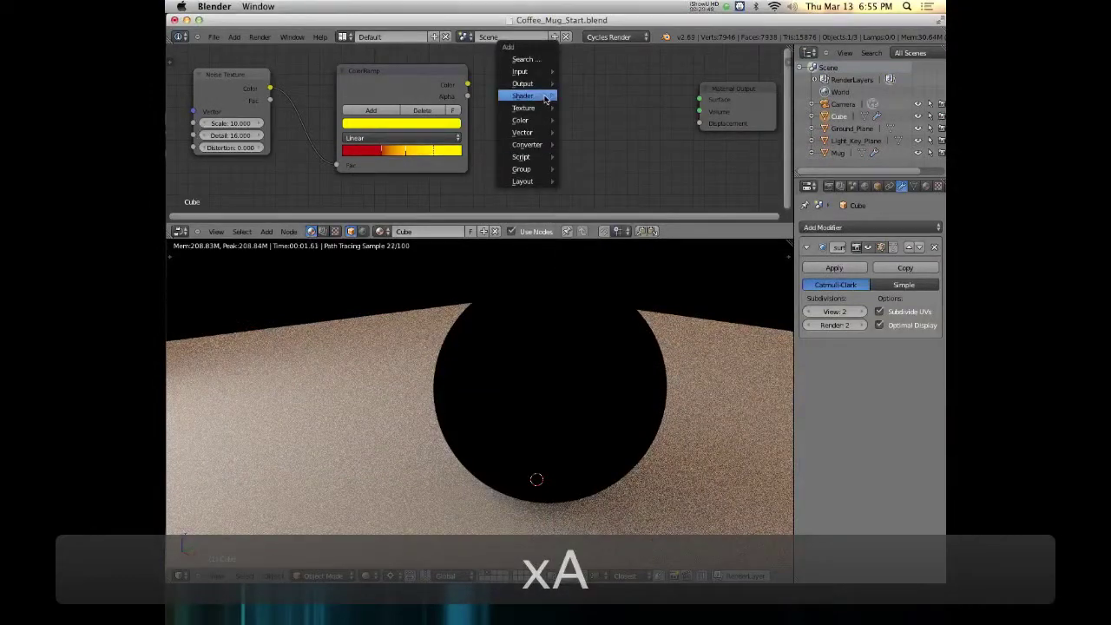
mouse_move(545, 97)
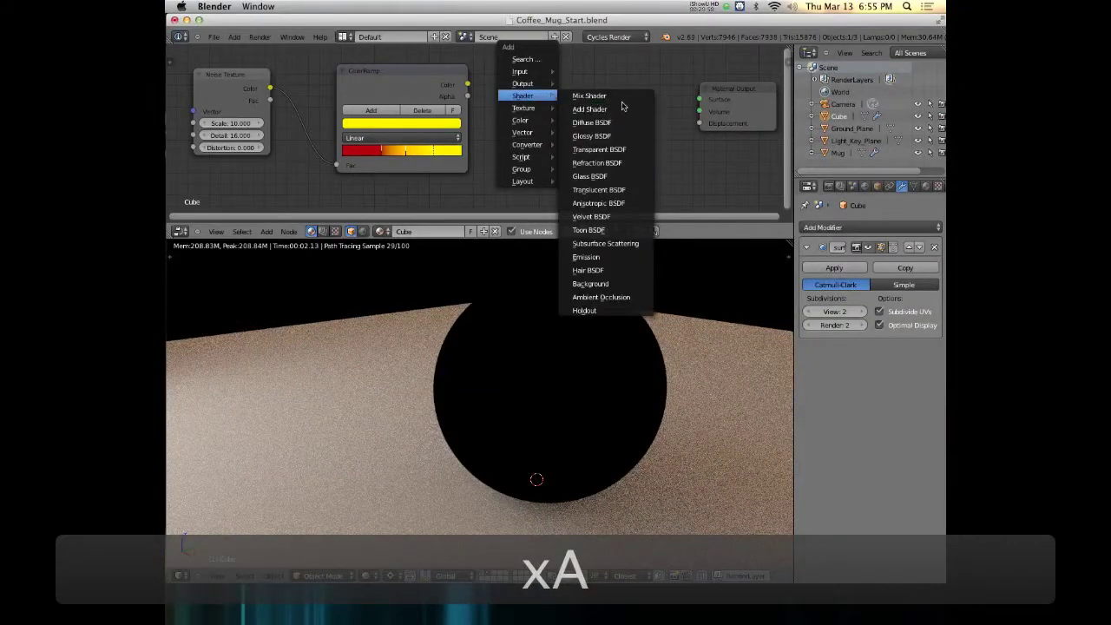
click(617, 257)
click(599, 97)
drag(467, 85, 562, 113)
drag(638, 102, 699, 99)
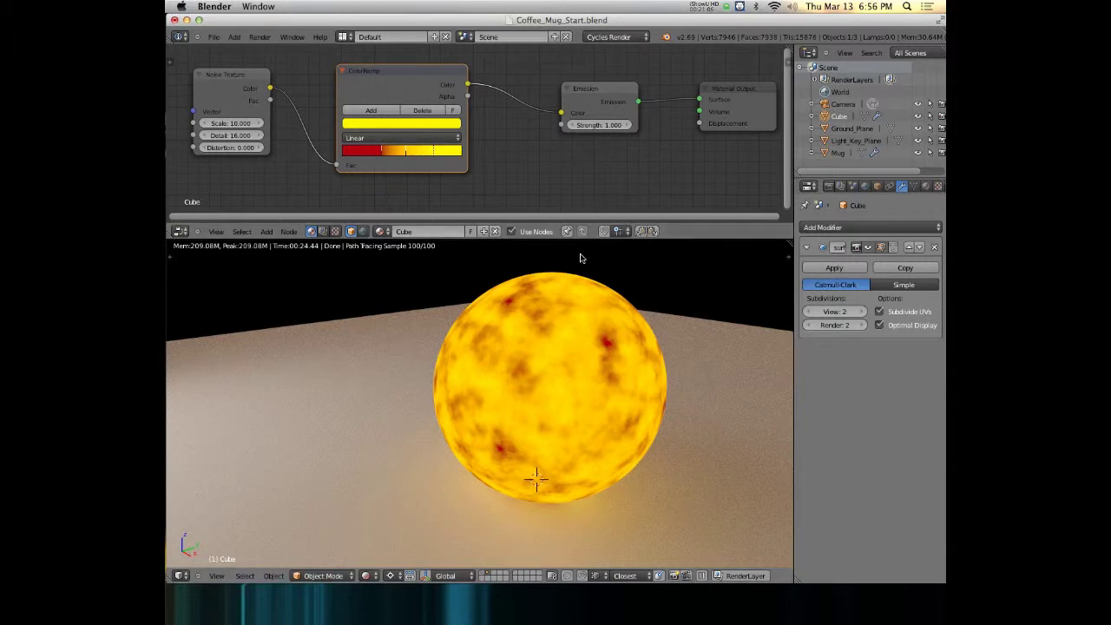
Step: Shift the Noise Texture, ColorRamp, Emission and Material Output nodes over to free space ahead of the Noise Texture
scroll(509, 136, down, 3)
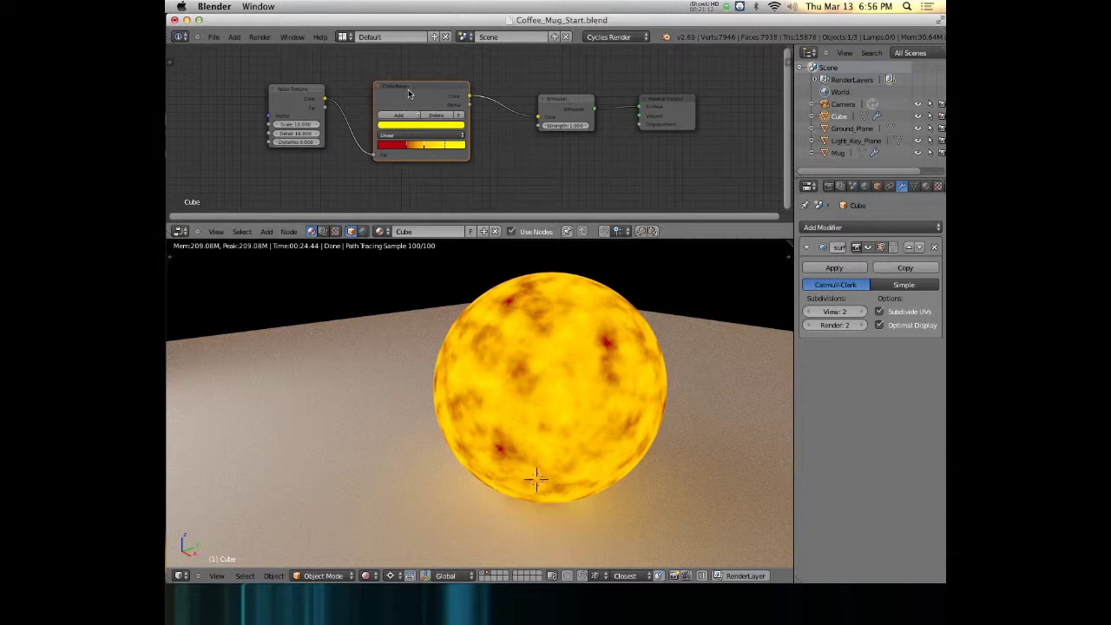
drag(408, 92, 449, 90)
drag(292, 93, 324, 89)
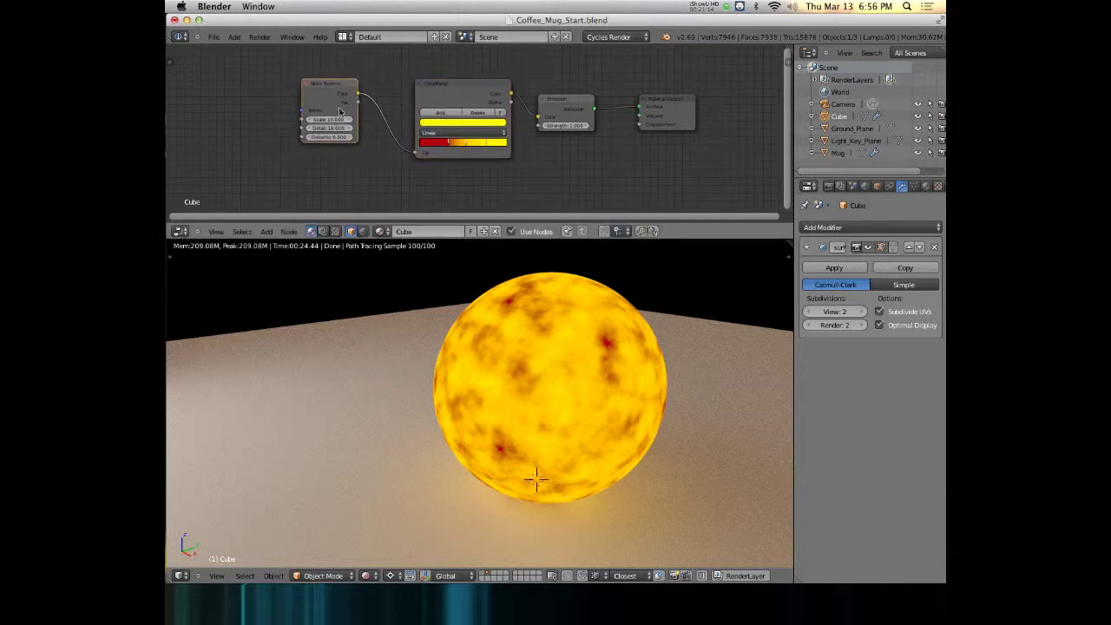
drag(687, 103, 745, 98)
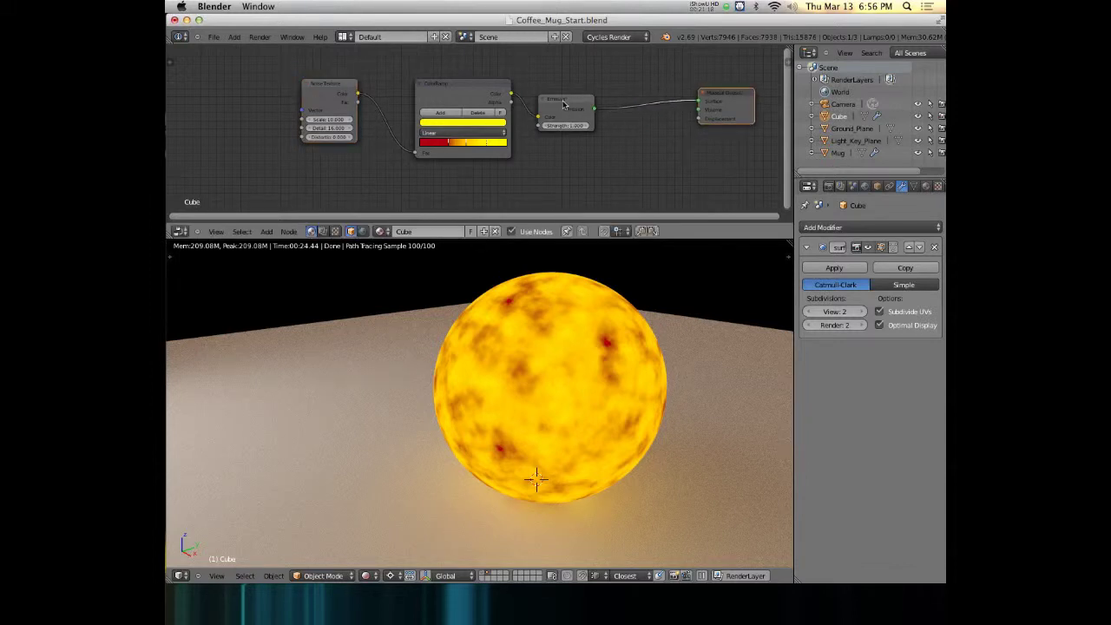
drag(563, 104, 626, 96)
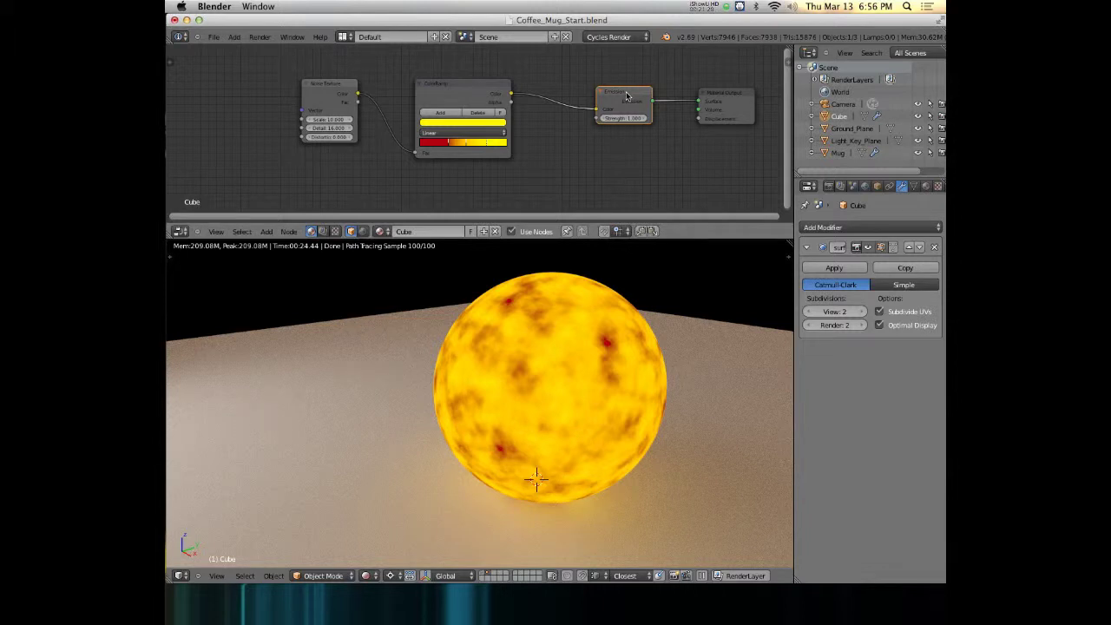
drag(465, 84, 509, 84)
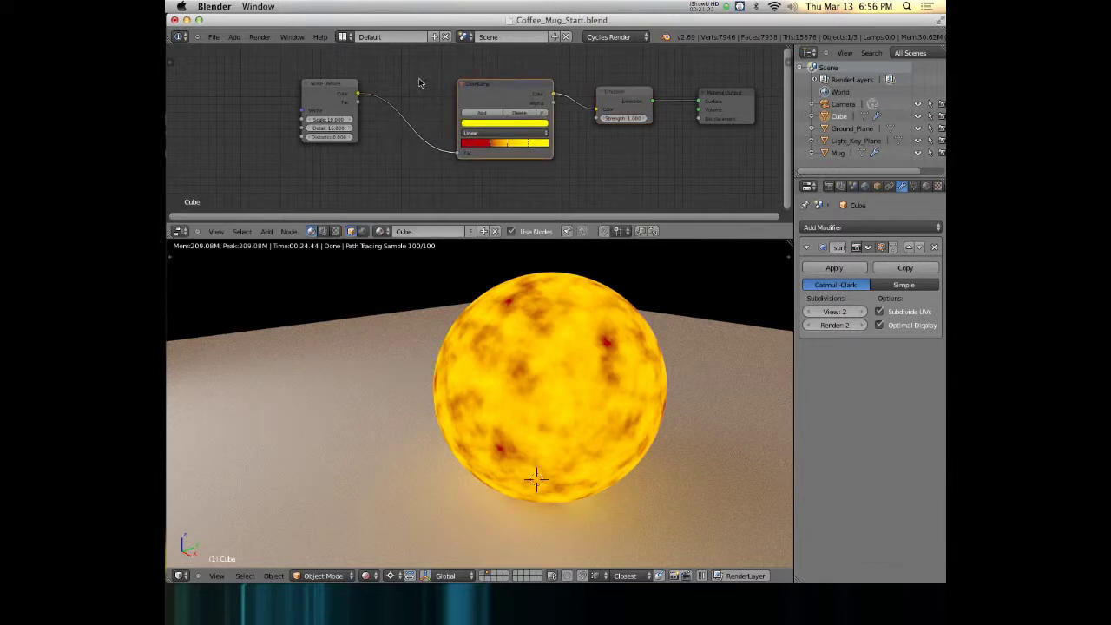
drag(318, 84, 368, 90)
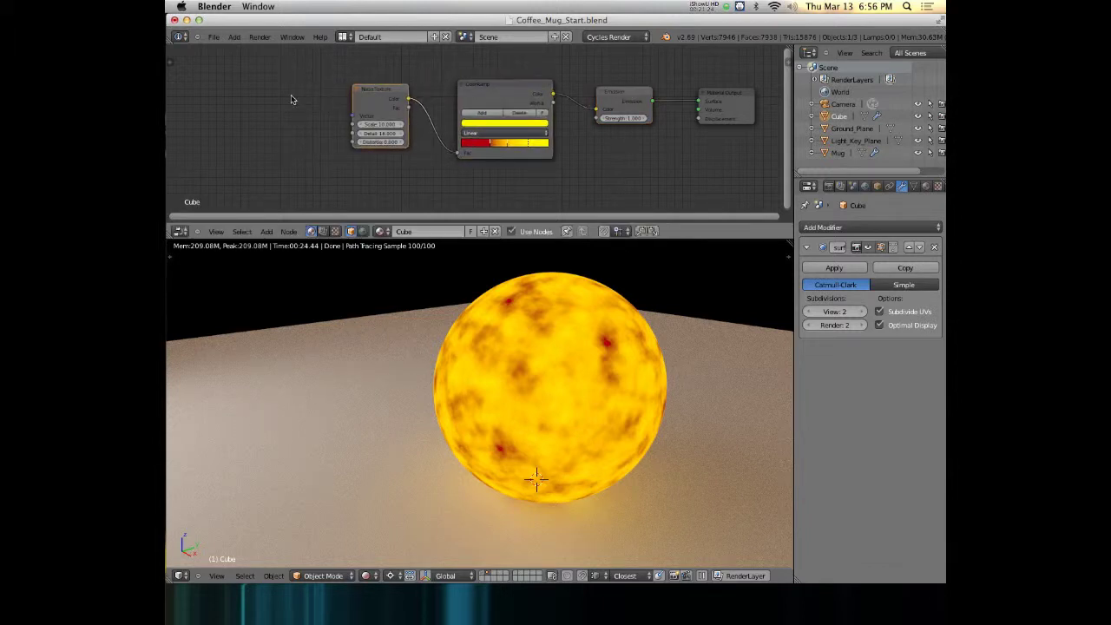
Step: Add a Mapping node in the free space ahead of the Noise Texture
key(shift+a)
mouse_move(276, 136)
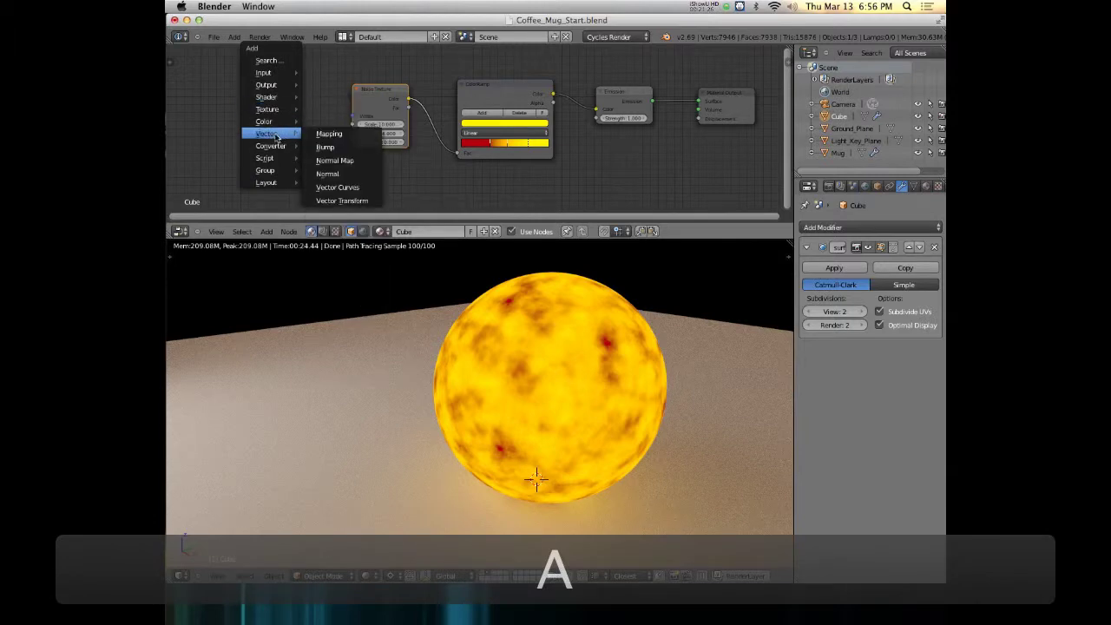
click(339, 137)
click(201, 69)
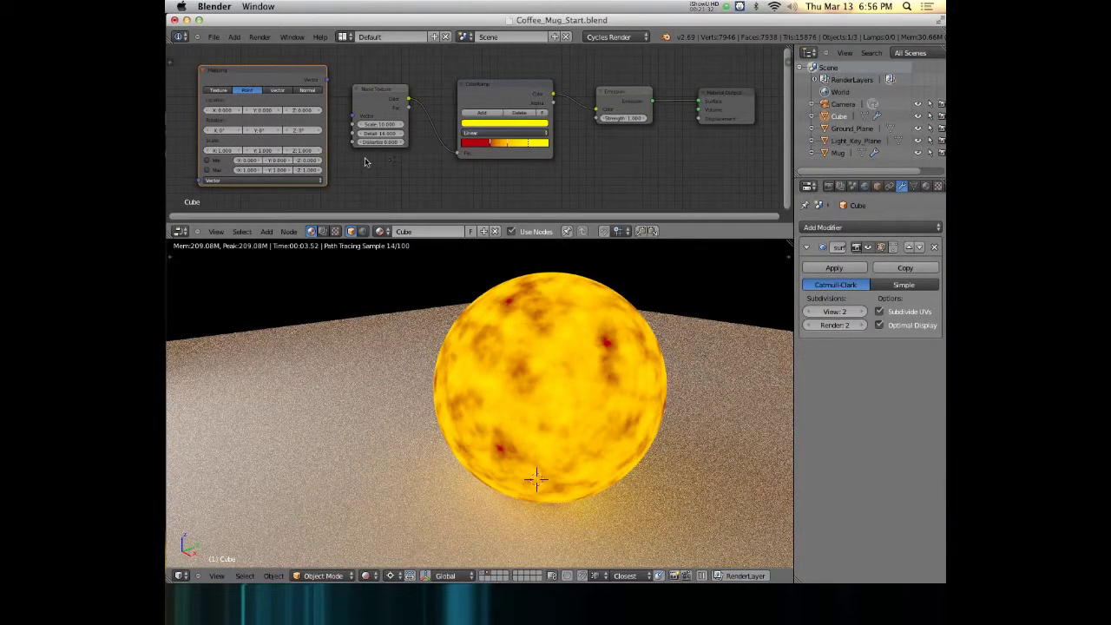
Step: Add a Texture Coordinate node ahead of the Mapping node
scroll(365, 162, down, 3)
middle_drag(366, 161, 471, 161)
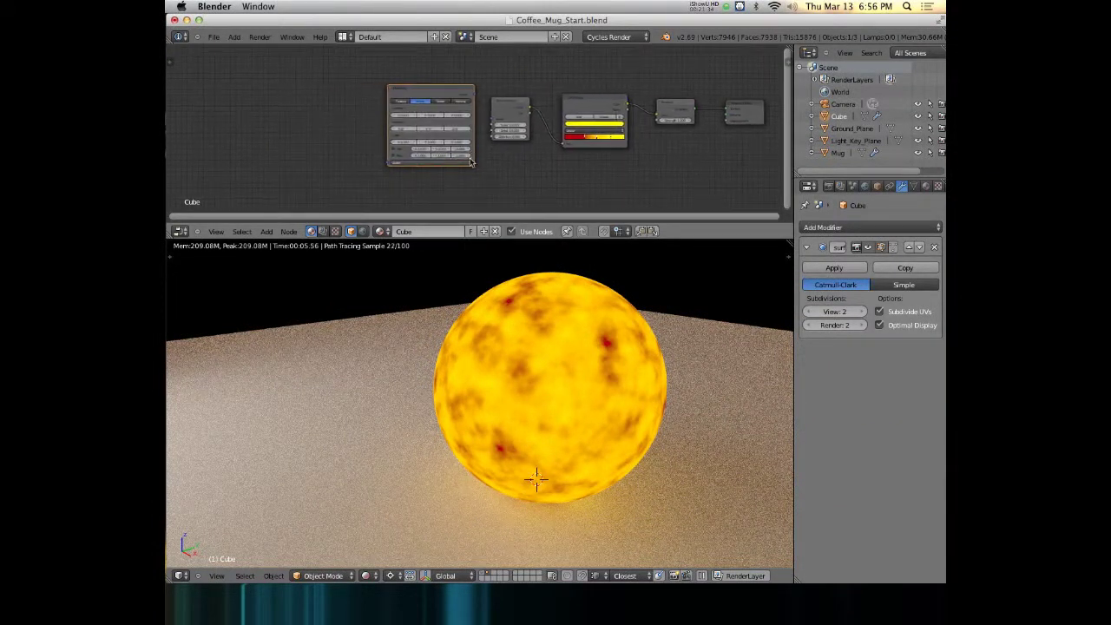
scroll(471, 162, up, 3)
key(shift+a)
mouse_move(266, 122)
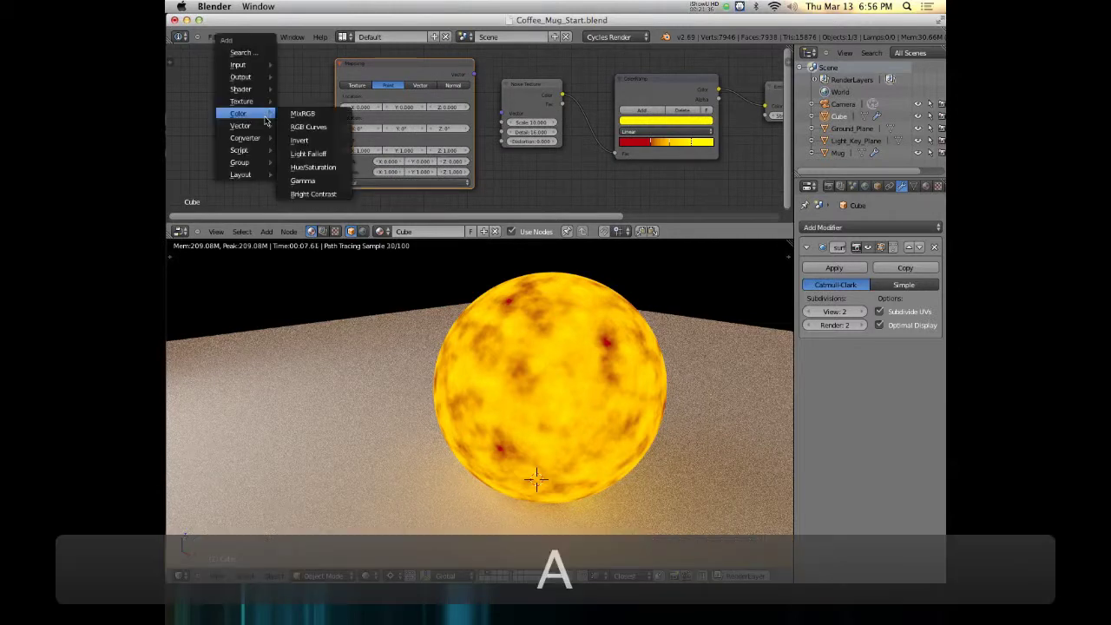
mouse_move(260, 67)
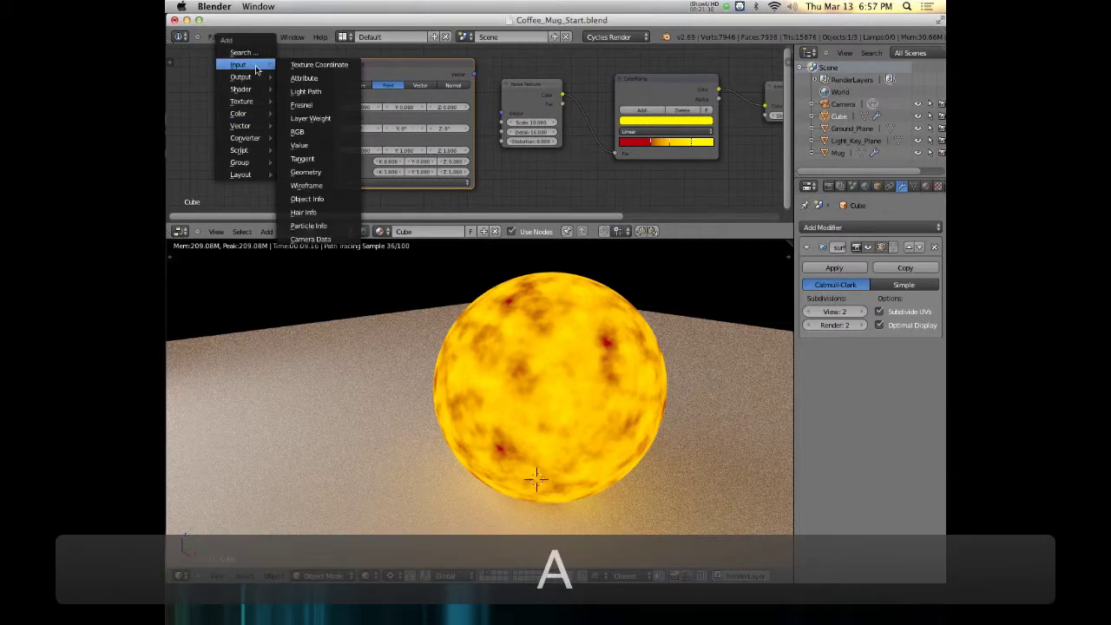
click(320, 67)
click(200, 71)
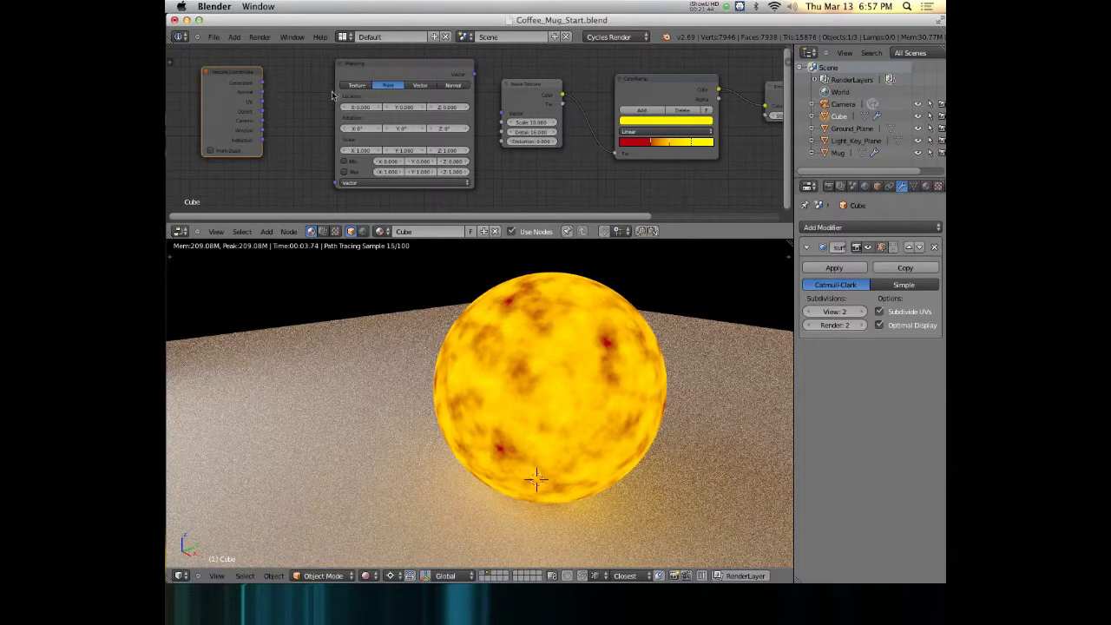
Step: Connect the Mapping node's Vector output to the Noise Texture's Vector, and the Texture Coordinate's Generated output to the Mapping node's Vector input
drag(402, 68, 387, 67)
drag(460, 77, 501, 115)
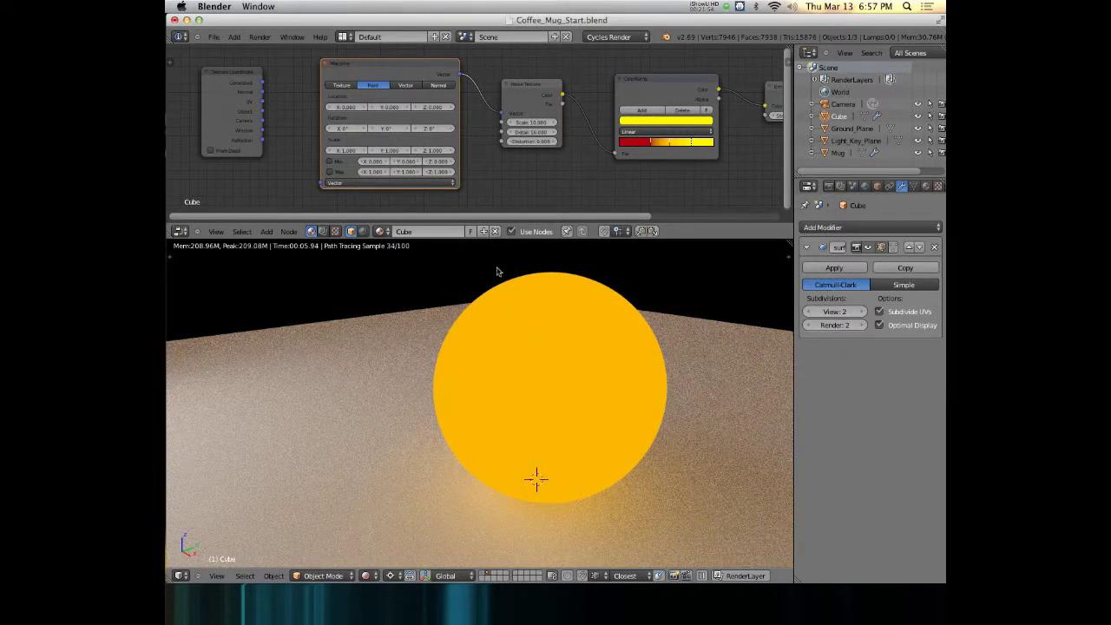
drag(226, 75, 225, 72)
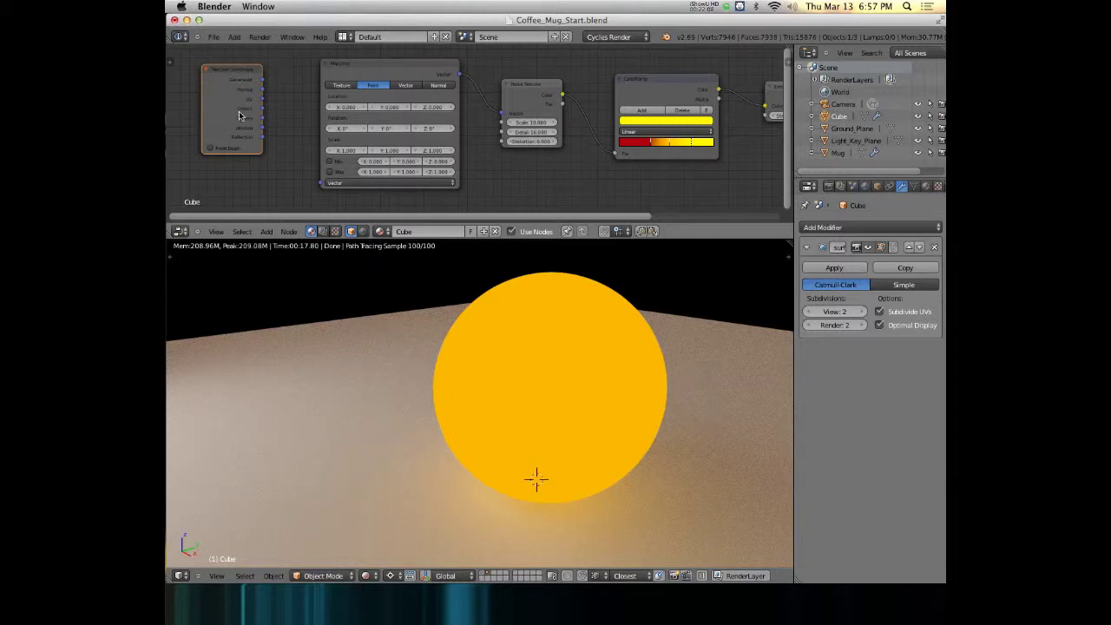
drag(262, 83, 321, 186)
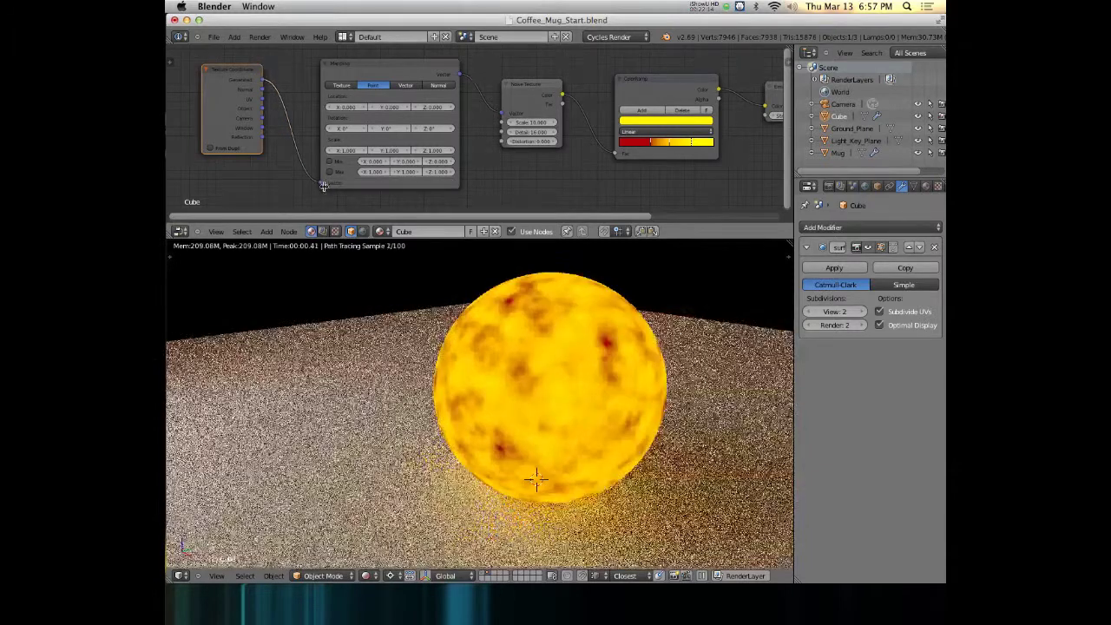
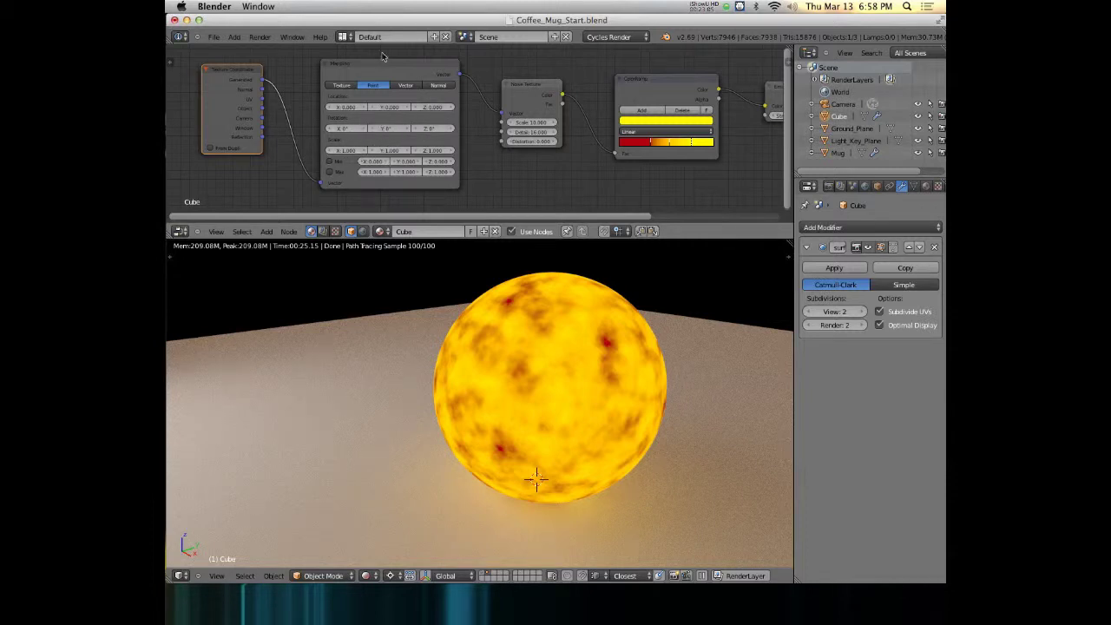
Step: With the Mapping node set to Texture, try larger X and Z scale values and restore each scale to 1
click(341, 84)
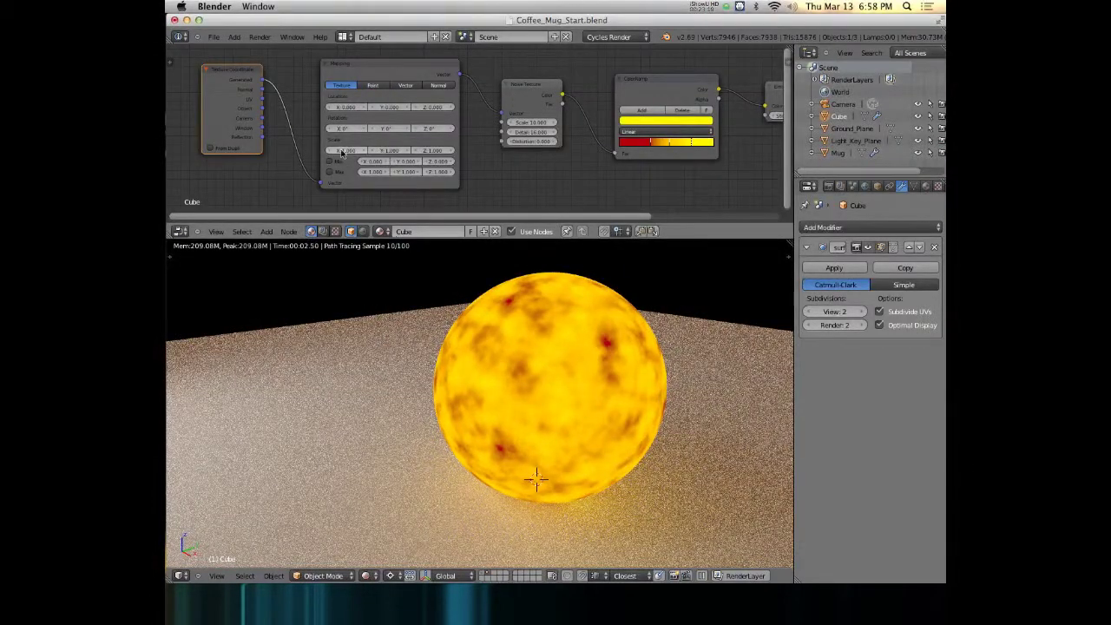
drag(346, 154, 434, 154)
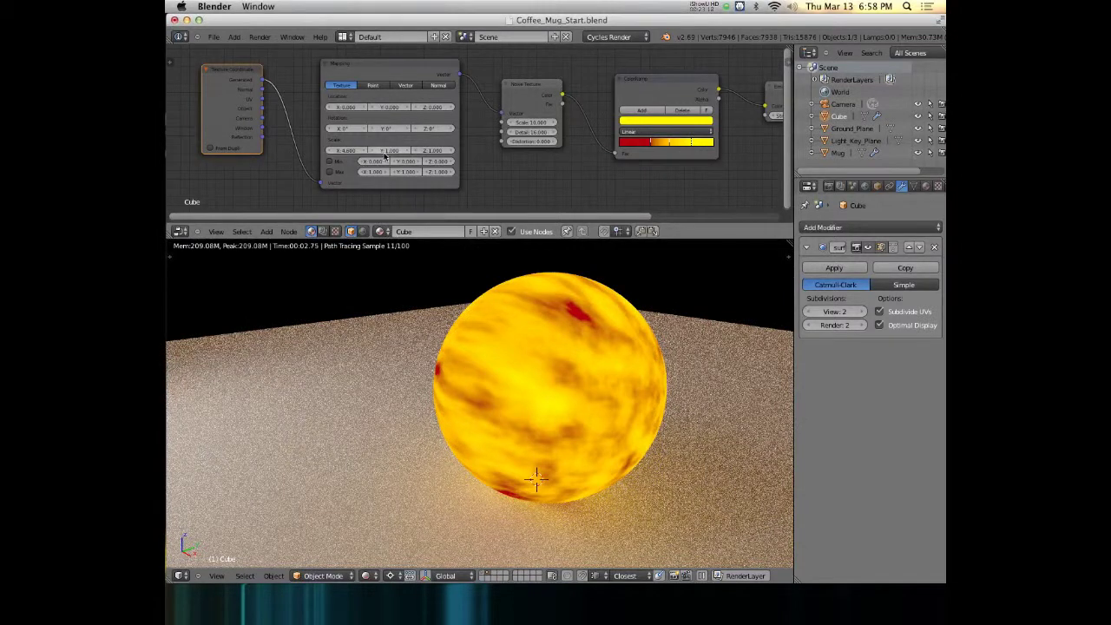
click(345, 153)
text(1)
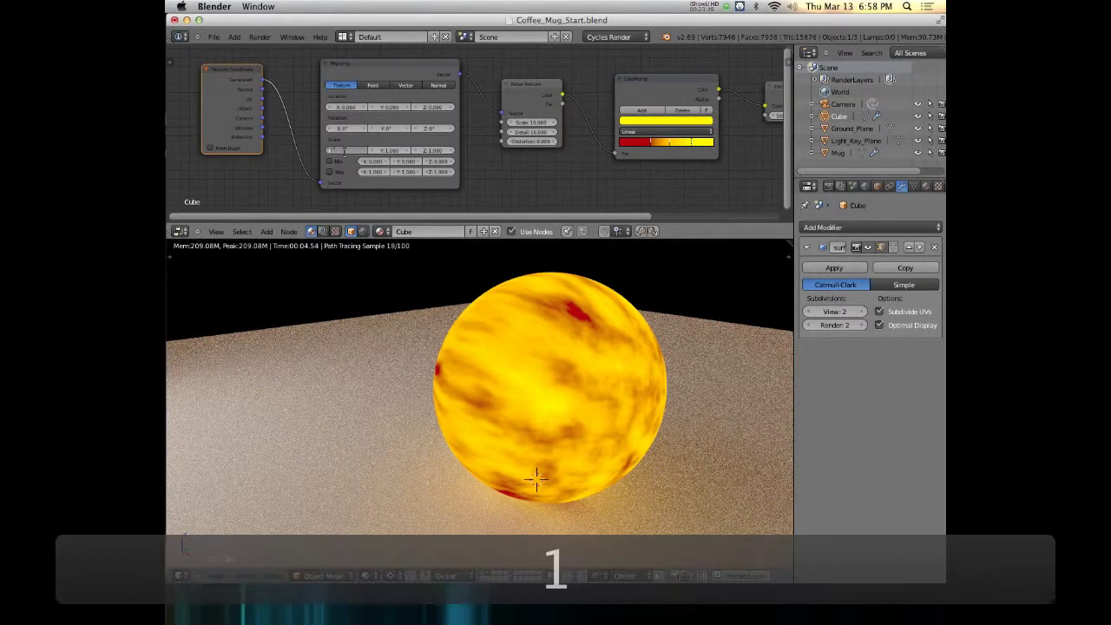
key(Return)
mouse_move(431, 151)
mouse_down()
mouse_move(384, 151)
mouse_move(425, 161)
mouse_up()
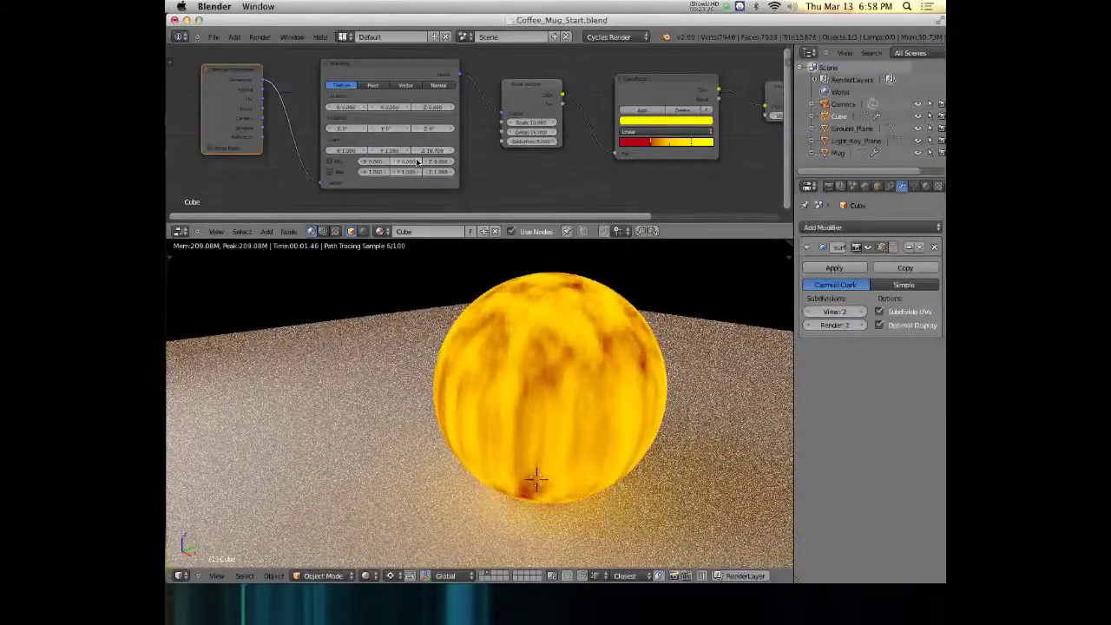
key(super+z)
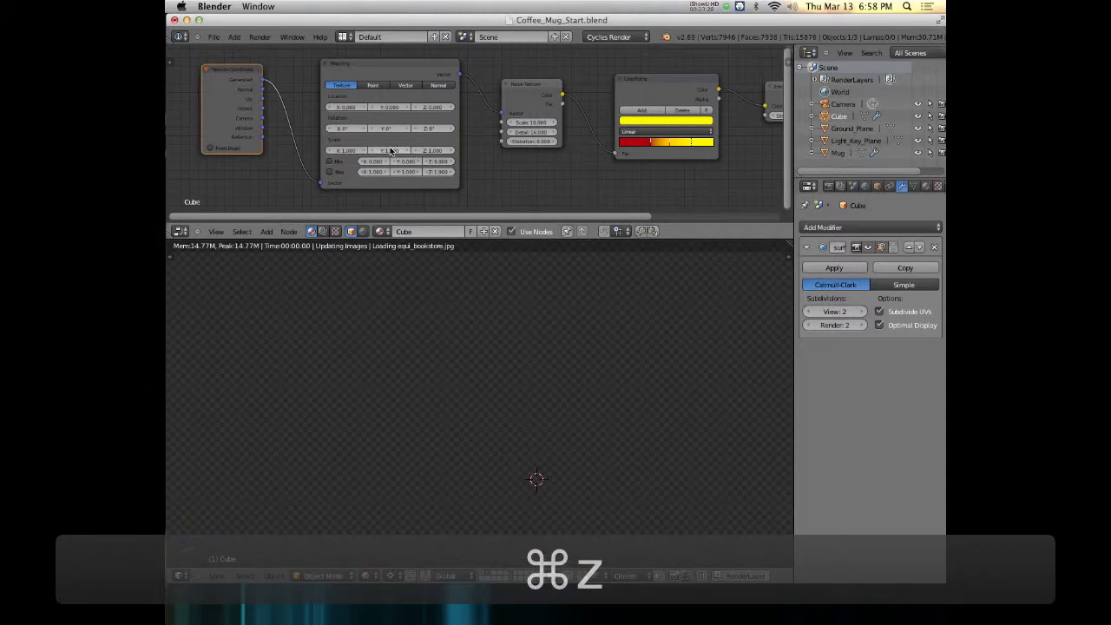
Step: Try keyframing the Mapping node's Scale values, and undo the keyframe
key(i)
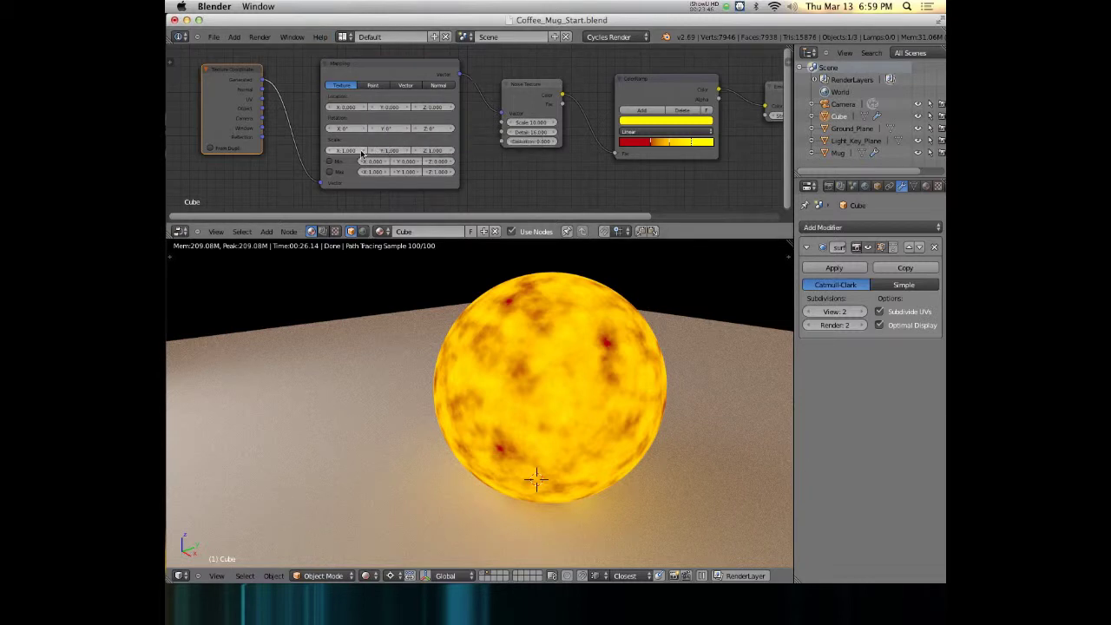
key(i)
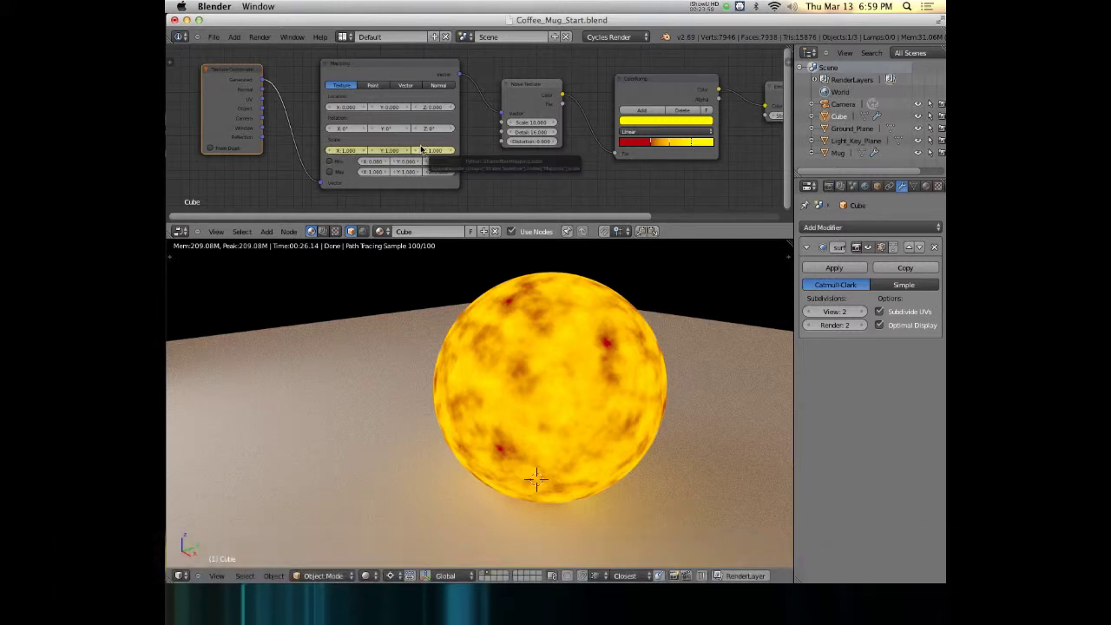
key(super+z)
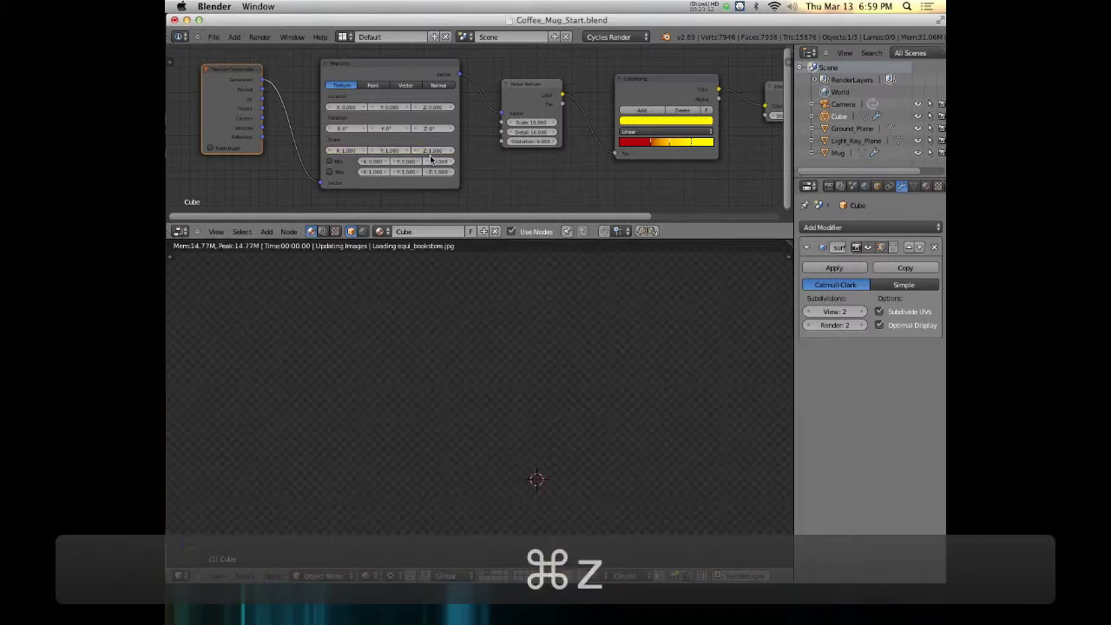
key(a)
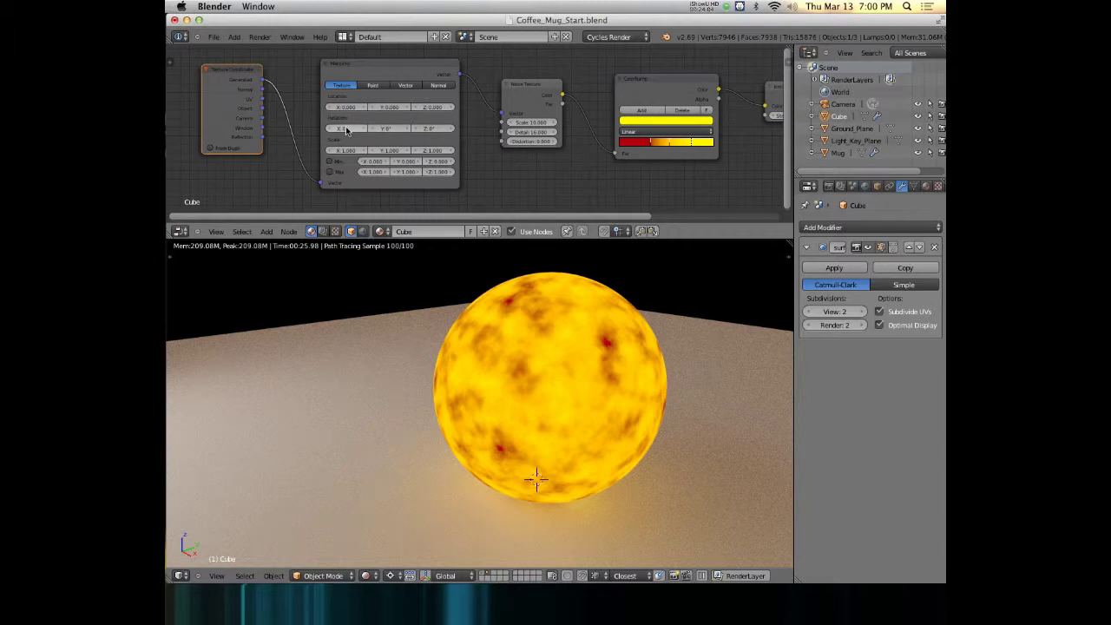
Step: Compare Z rotation of the noise under the Mapping node's Texture, Vector and Normal types, undoing each rotation
mouse_move(429, 128)
mouse_down()
mouse_move(471, 128)
mouse_move(420, 136)
mouse_up()
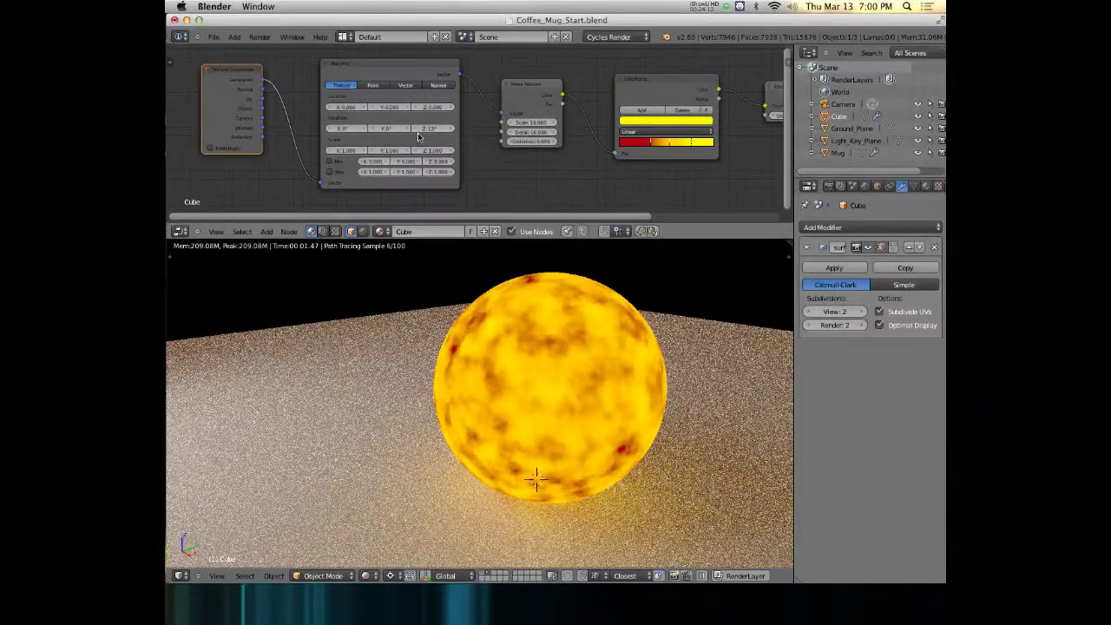
key(super+z)
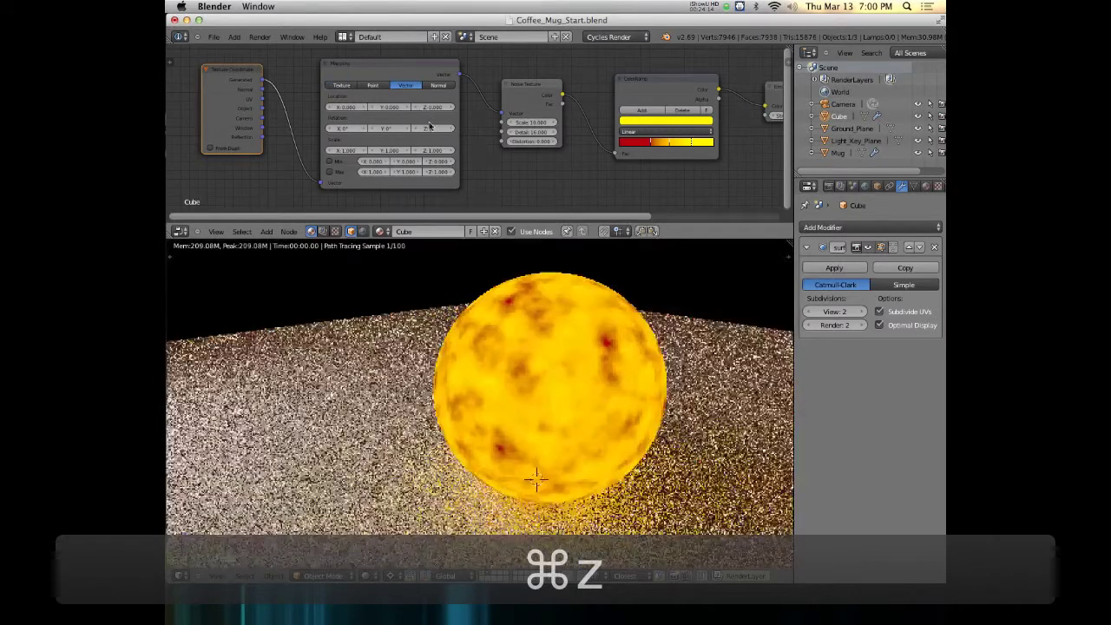
drag(429, 127, 439, 127)
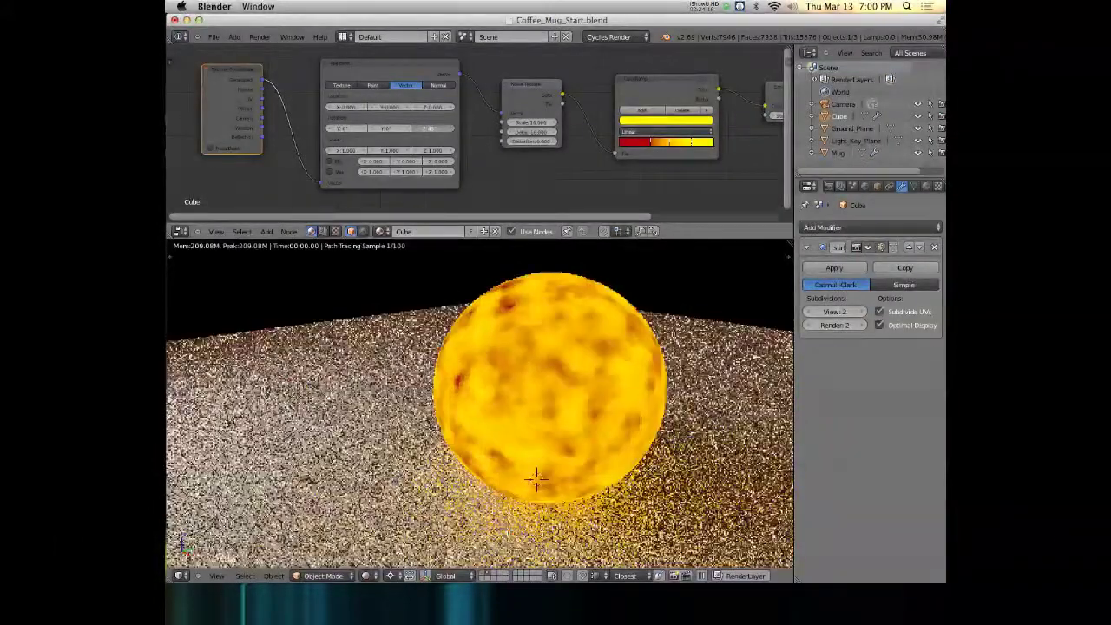
key(super+z)
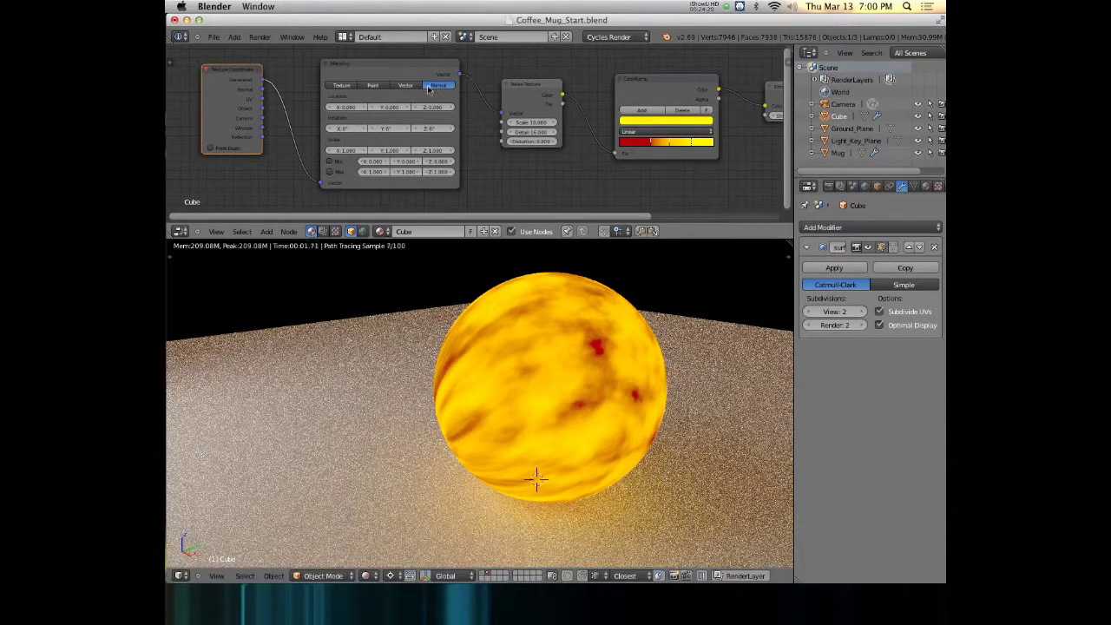
drag(426, 130, 410, 139)
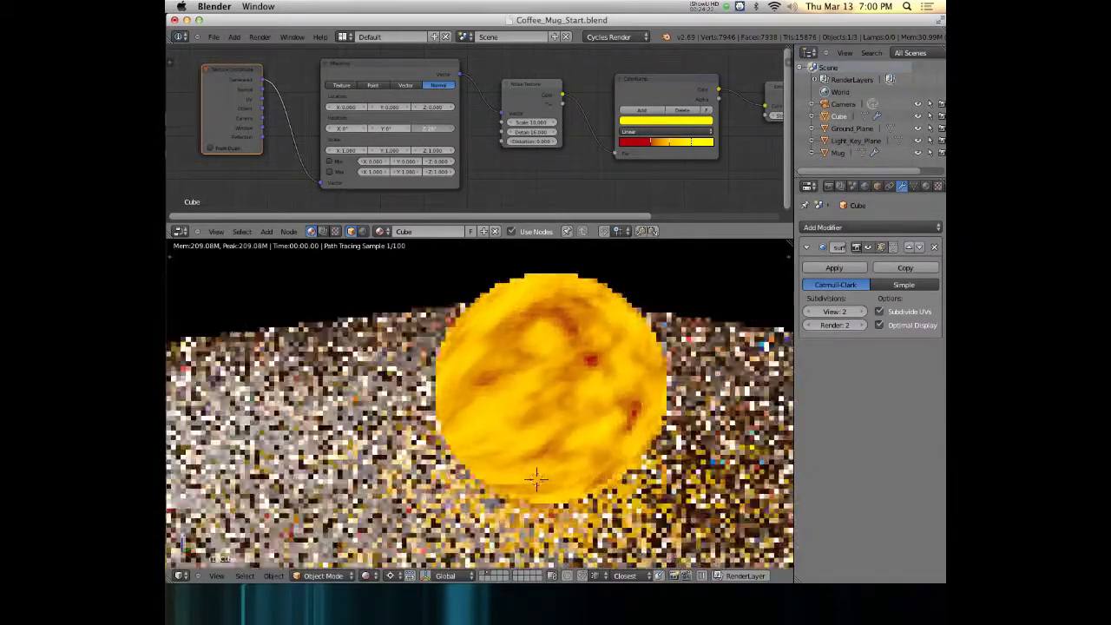
key(super+z)
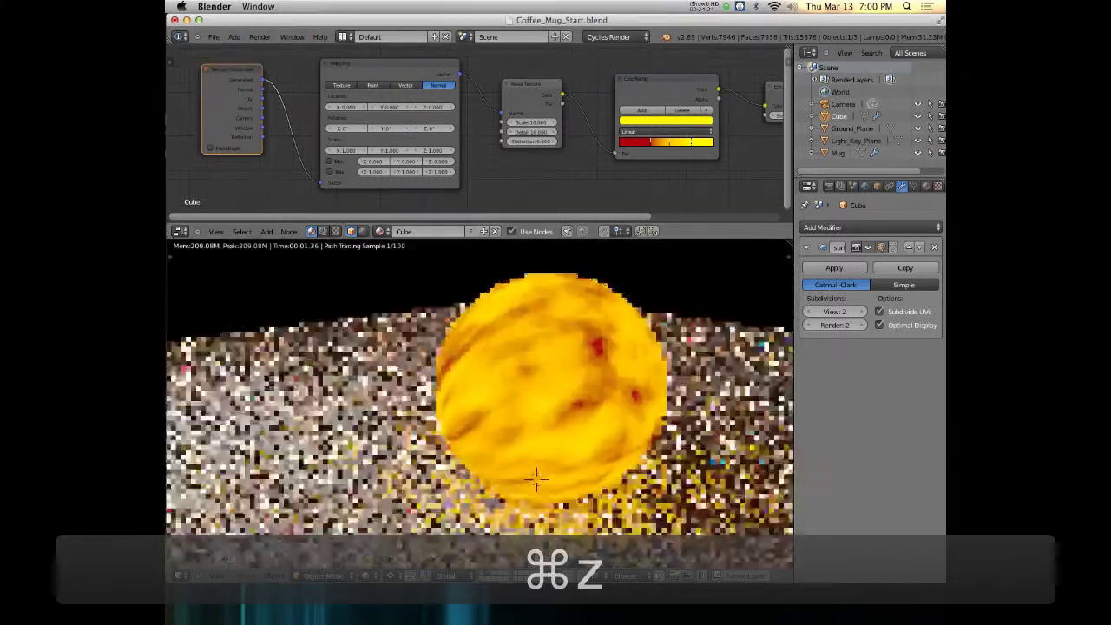
Step: Switch to Chrome, search for "blender wiki" in a new tab and open the BlenderWiki main page
key(super+Tab)
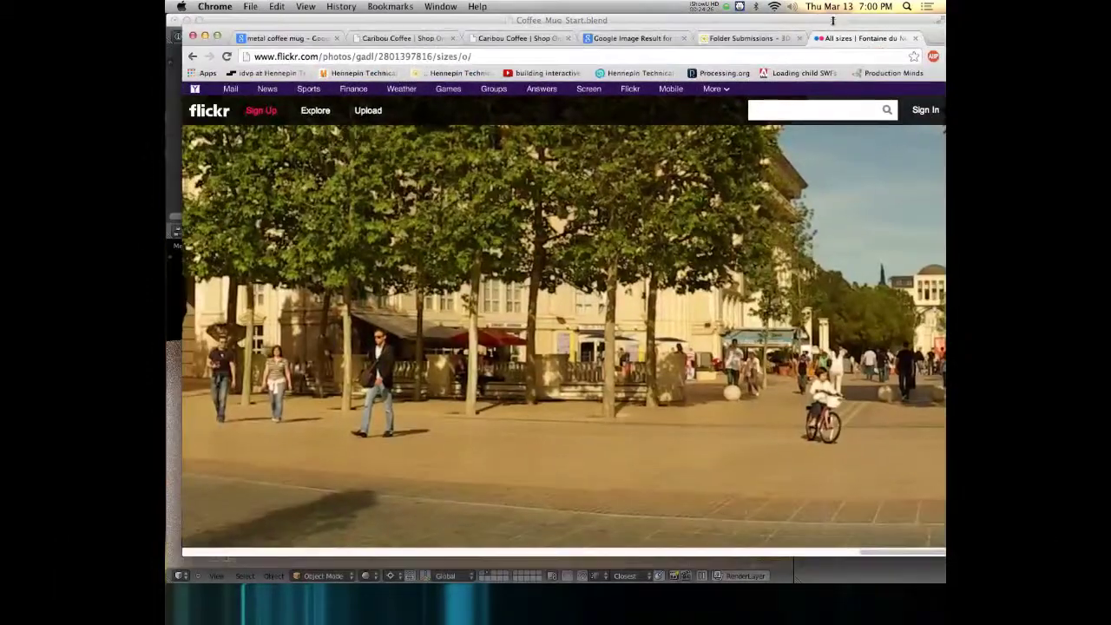
click(933, 35)
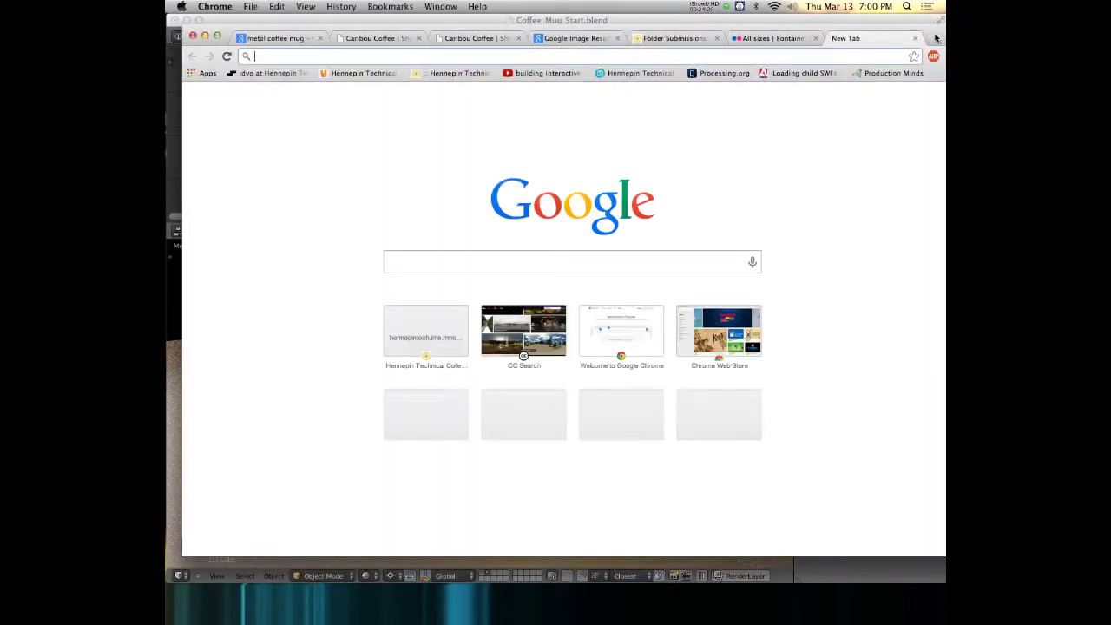
text(blender)
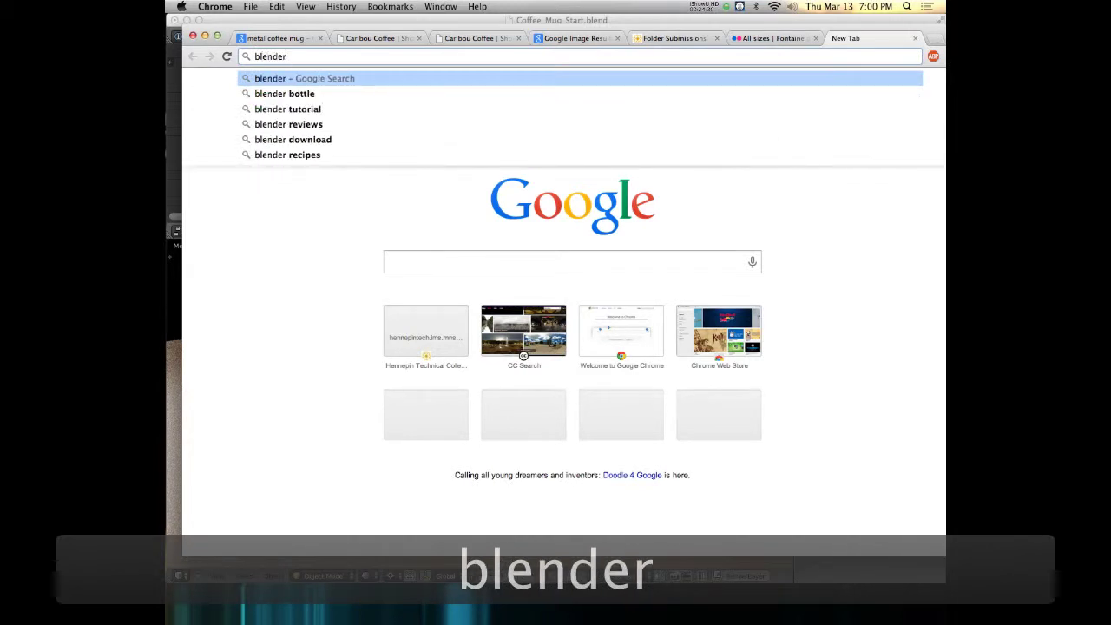
text( wiki)
key(Return)
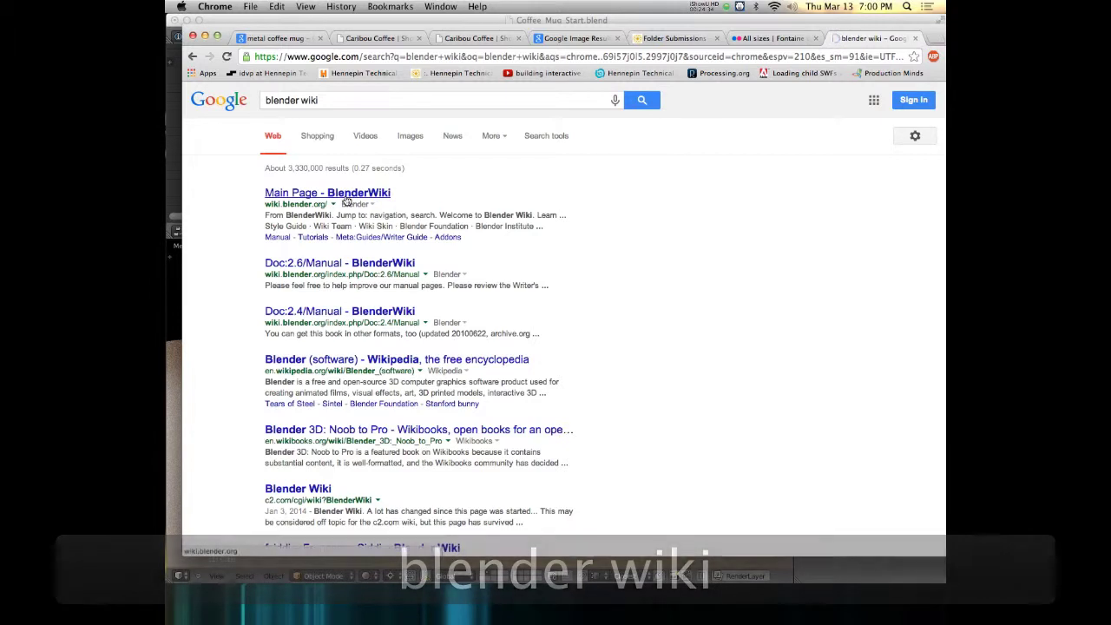
click(327, 192)
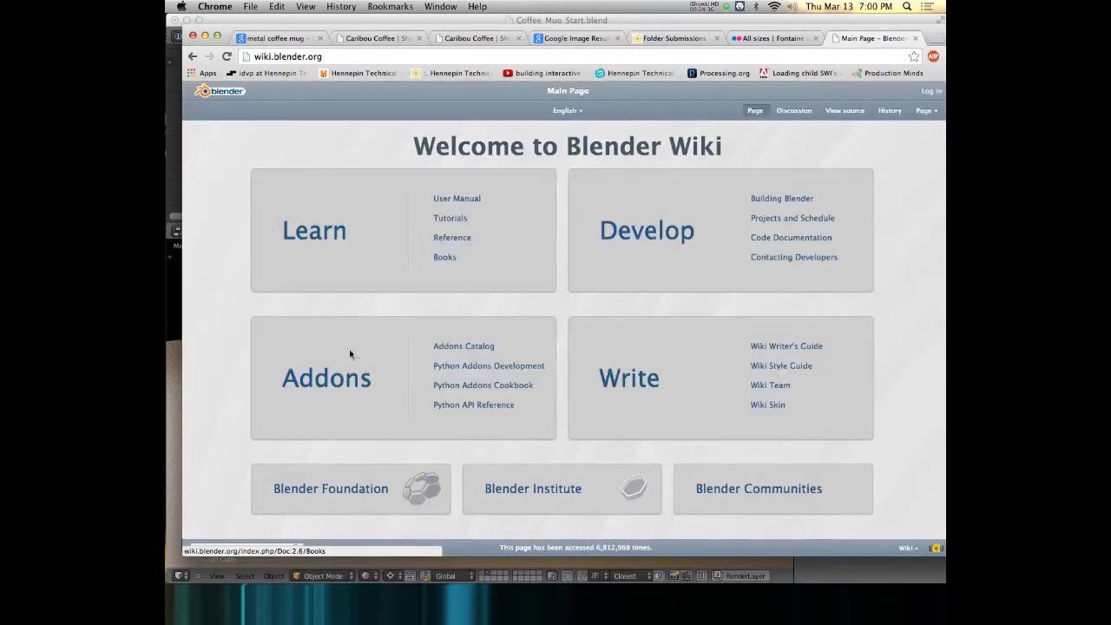
Step: Open the Node Controls page from the wiki's Reference section and look through its descriptions of sockets and curves
click(451, 239)
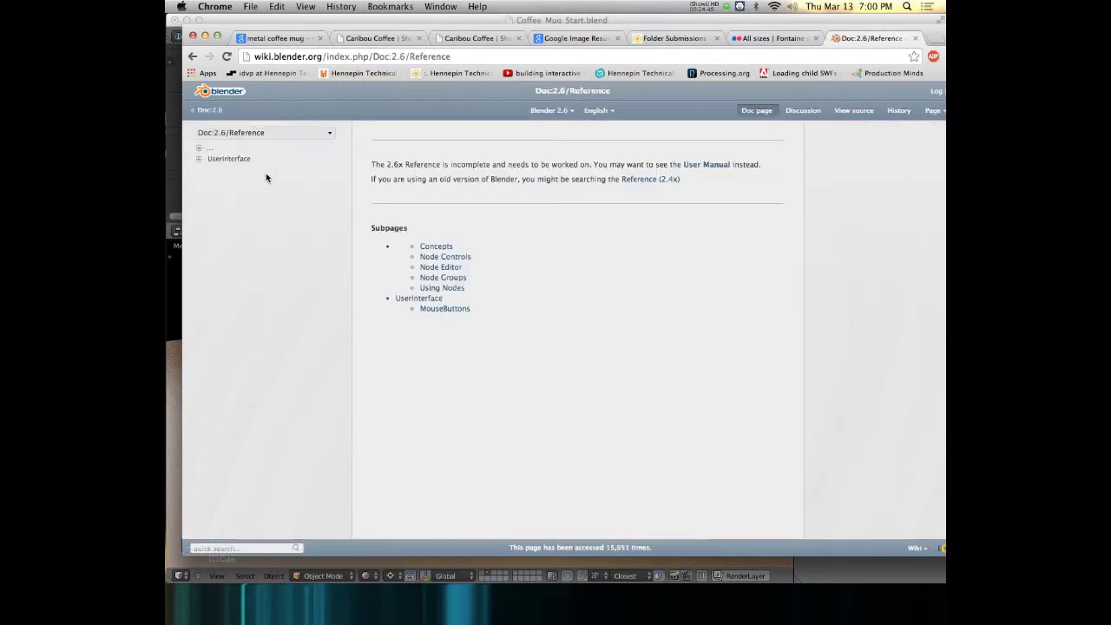
click(437, 259)
scroll(450, 286, down, 5)
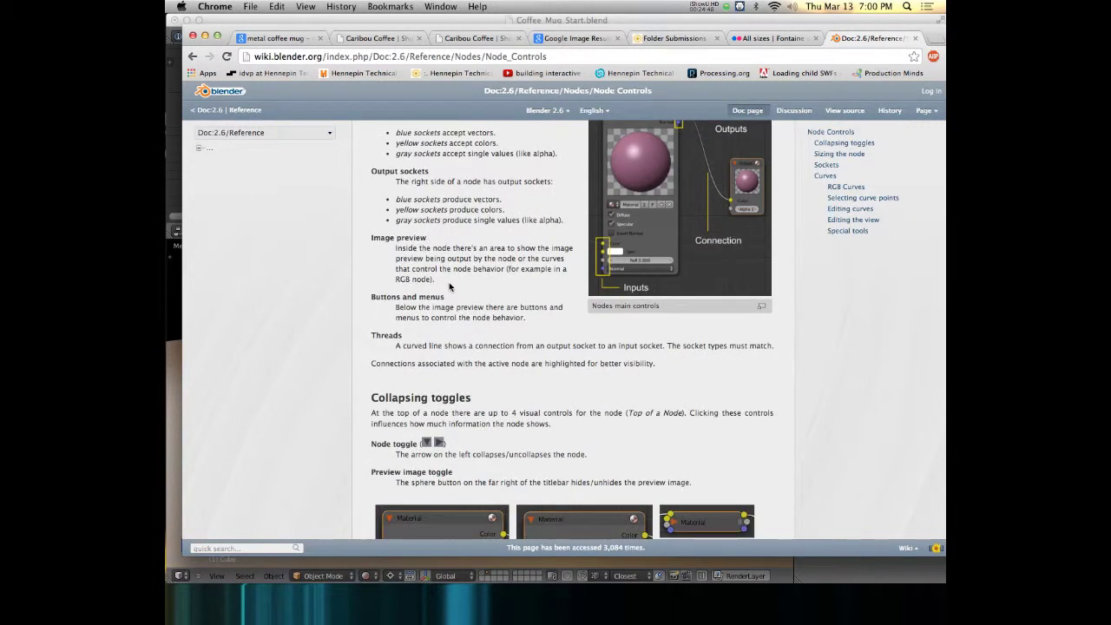
scroll(449, 286, down, 15)
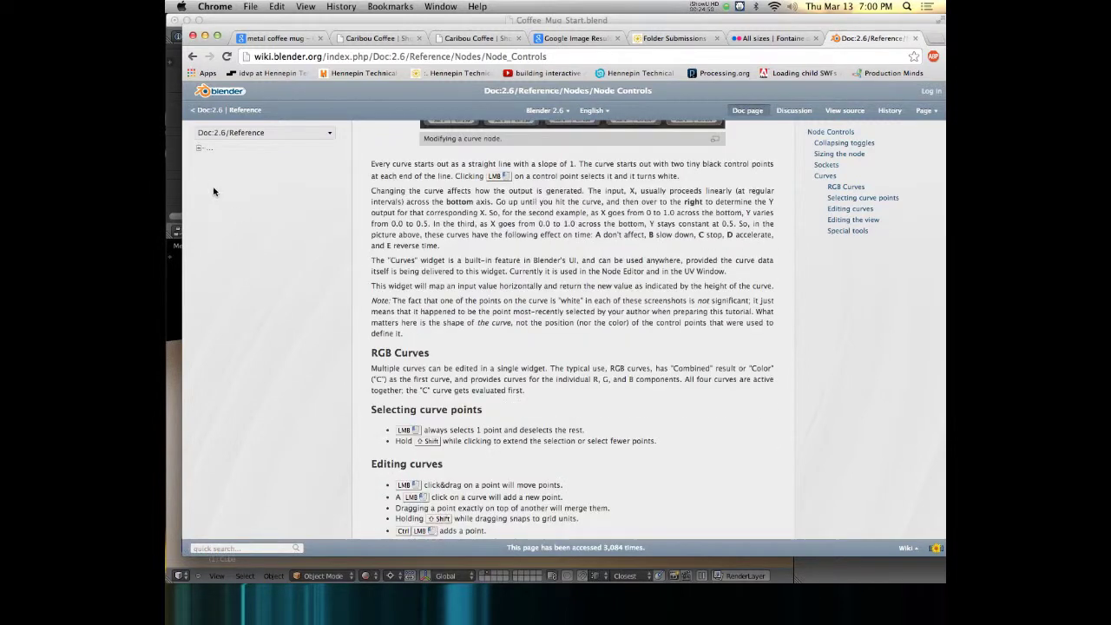
Step: Check the Reference section's subpages and switch the wiki to the Blender 2.6 User Manual
click(199, 151)
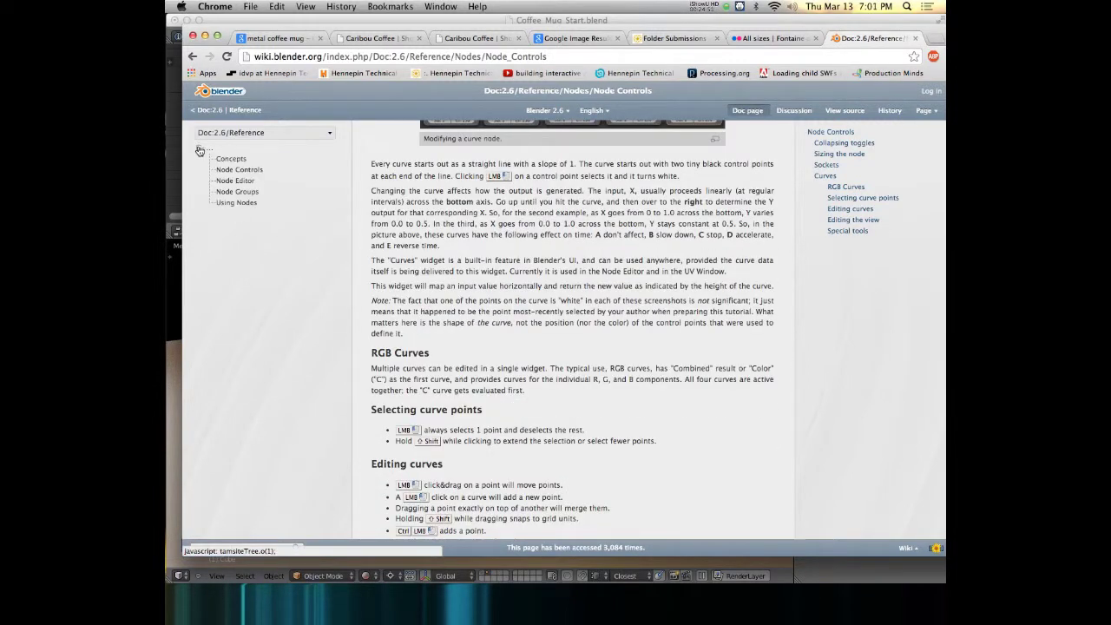
click(266, 135)
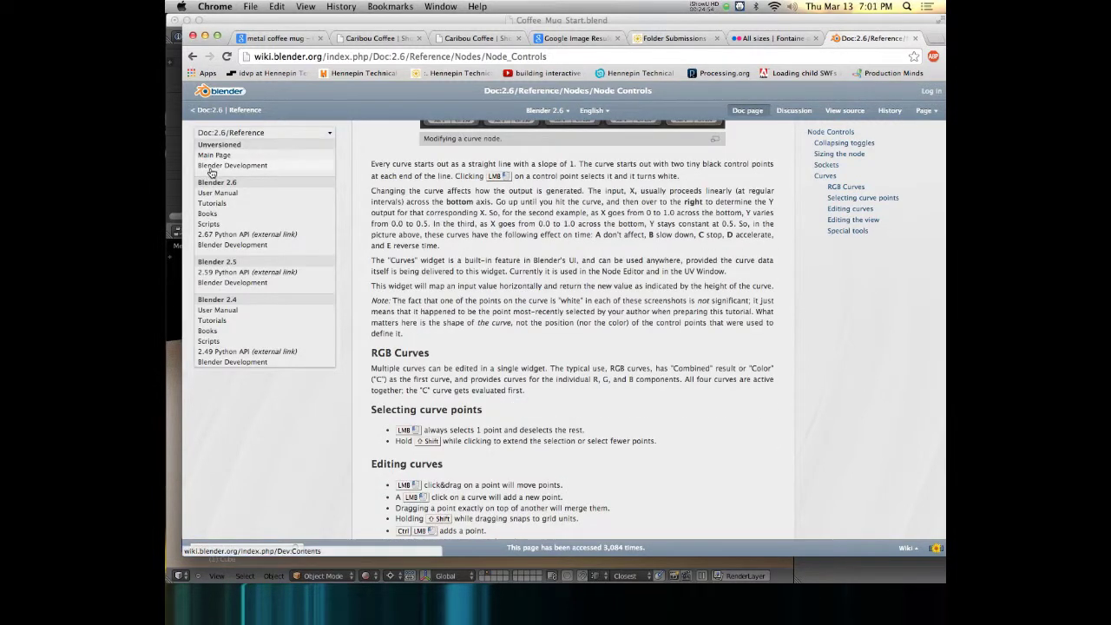
click(224, 194)
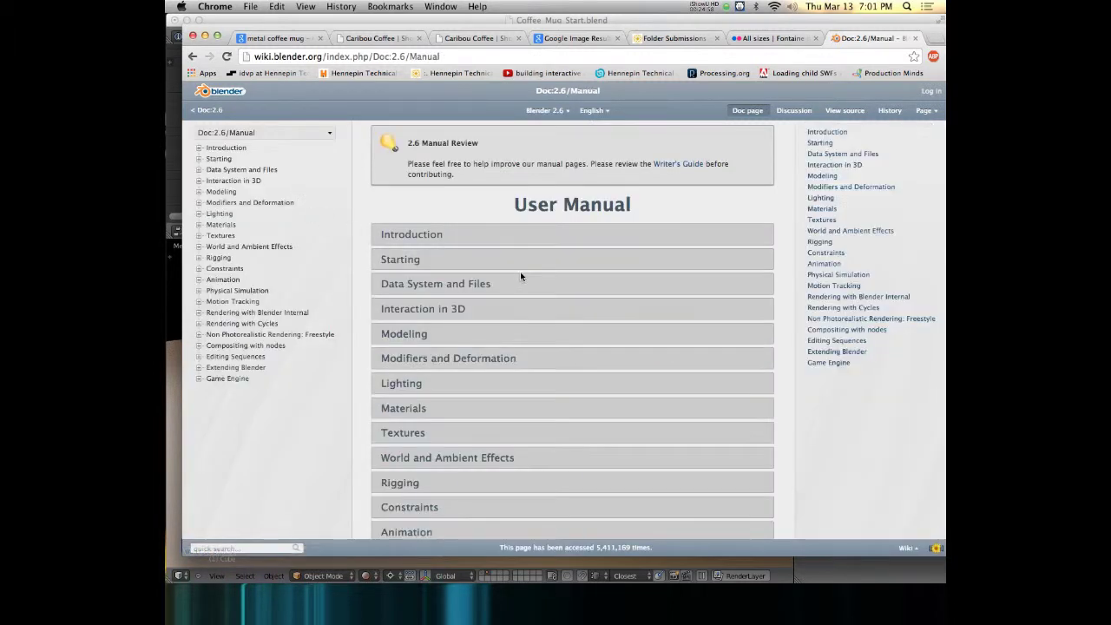
Step: Expand the Reference section of Rendering with Cycles in the manual's contents and open its Vector nodes page
click(198, 324)
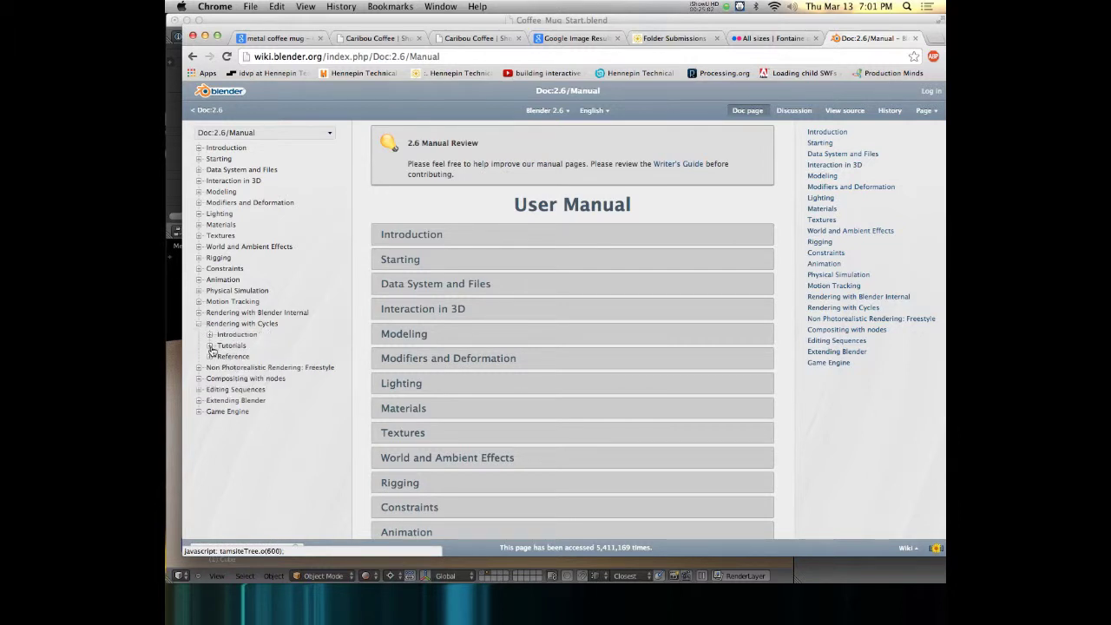
click(210, 357)
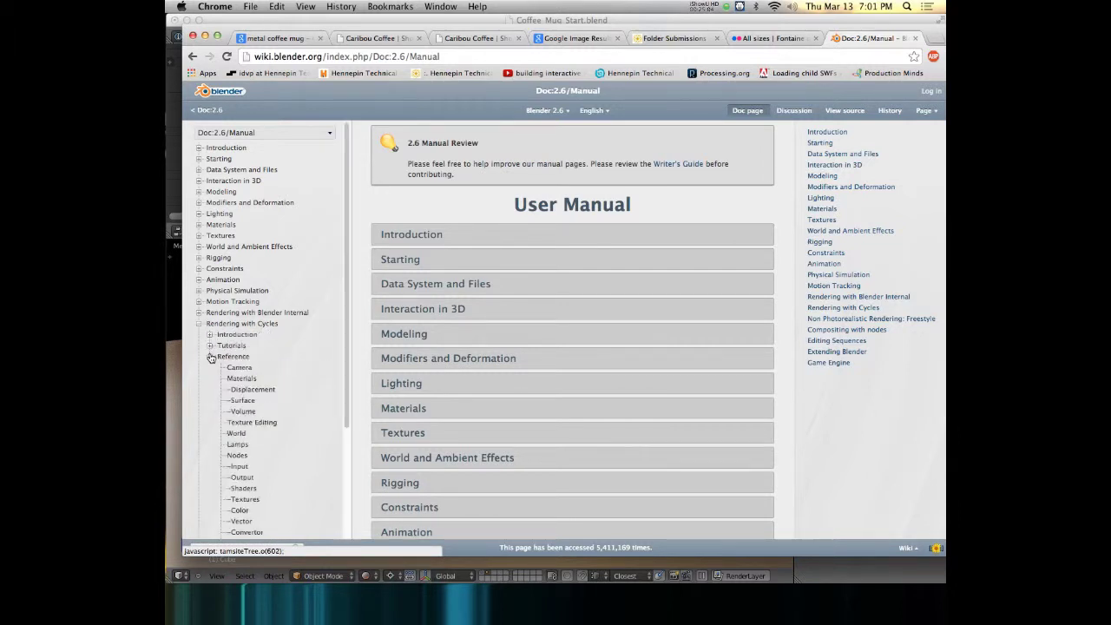
scroll(226, 338, down, 3)
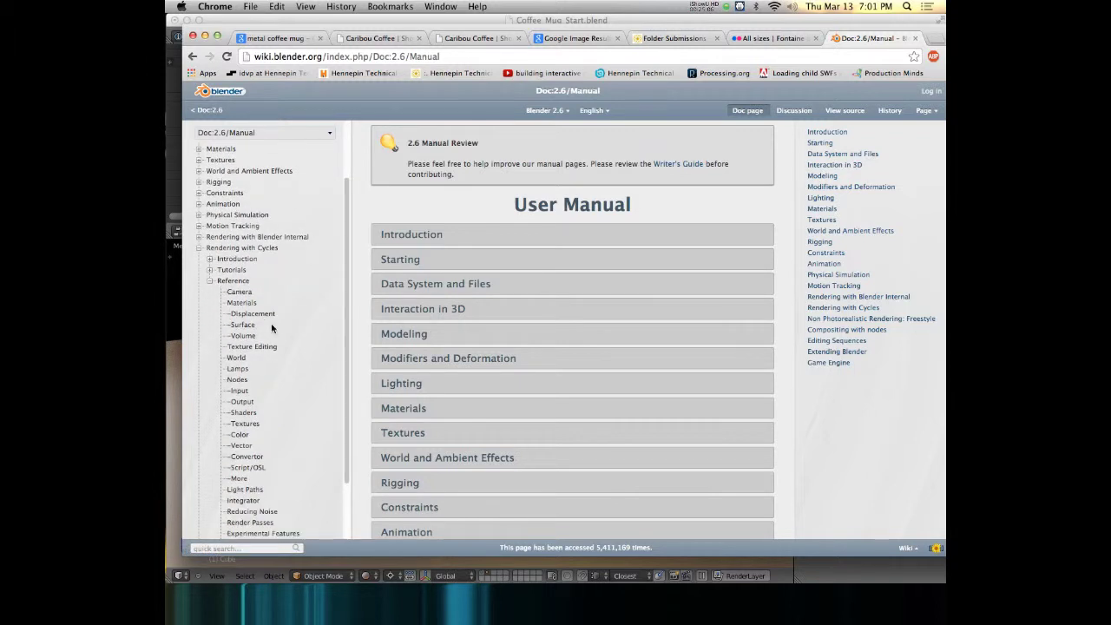
scroll(273, 341, down, 1)
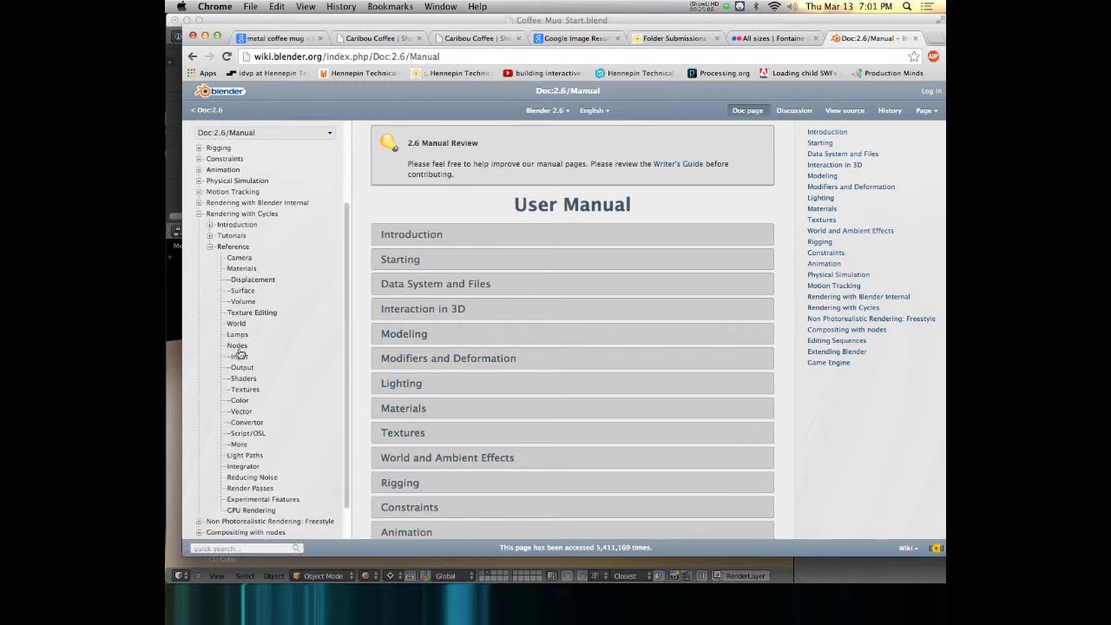
click(243, 413)
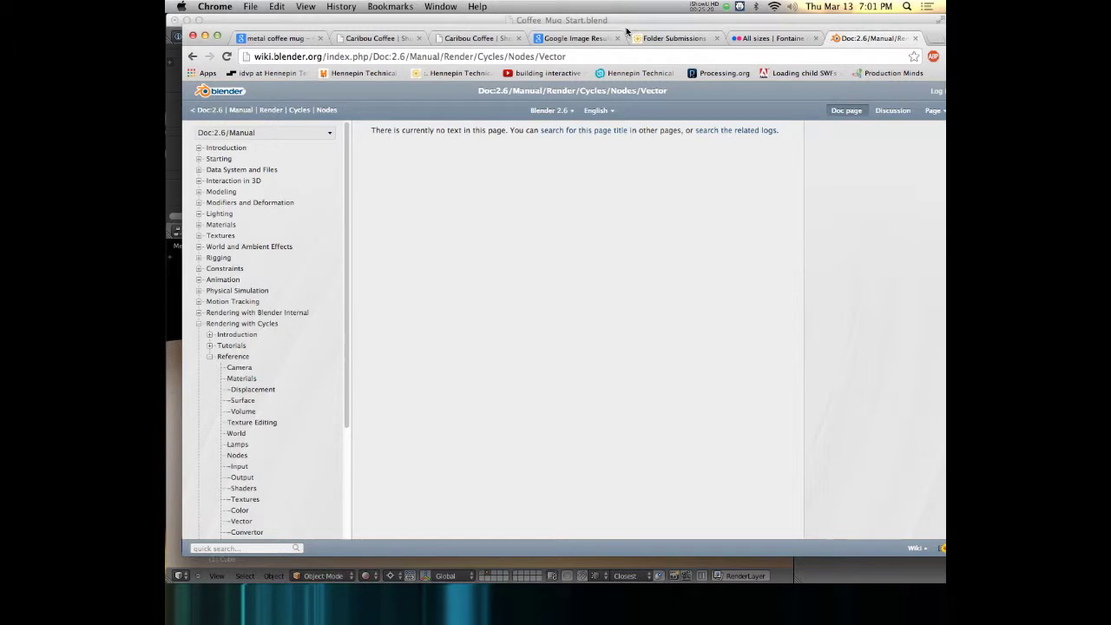
Step: Return to Blender and set the Mapping node to Vector after trying the Point and Texture types
key(super+m)
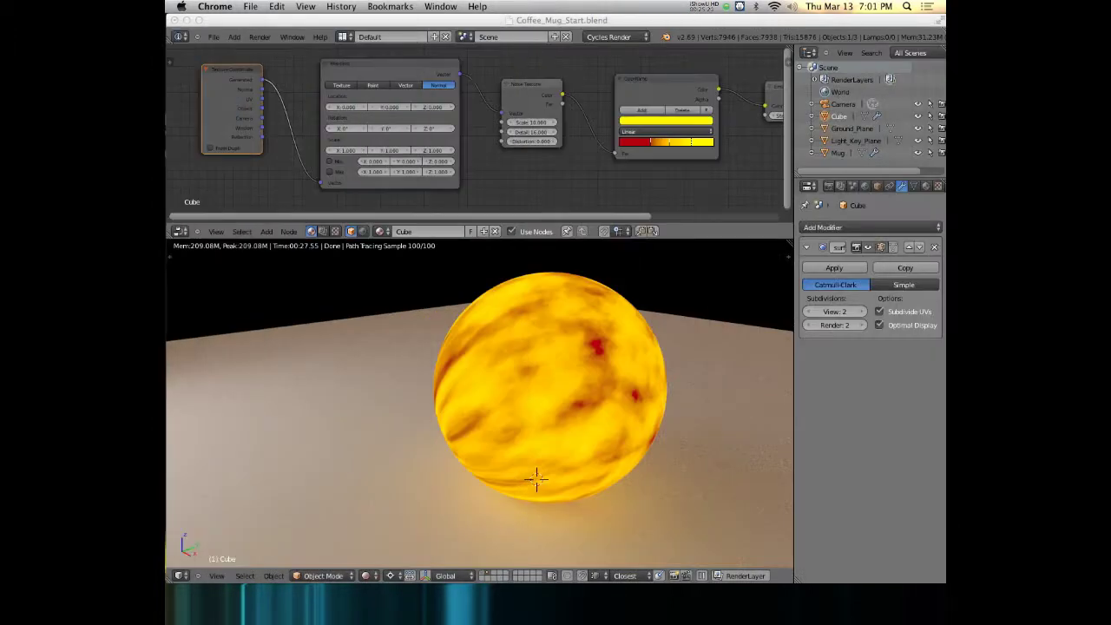
click(380, 19)
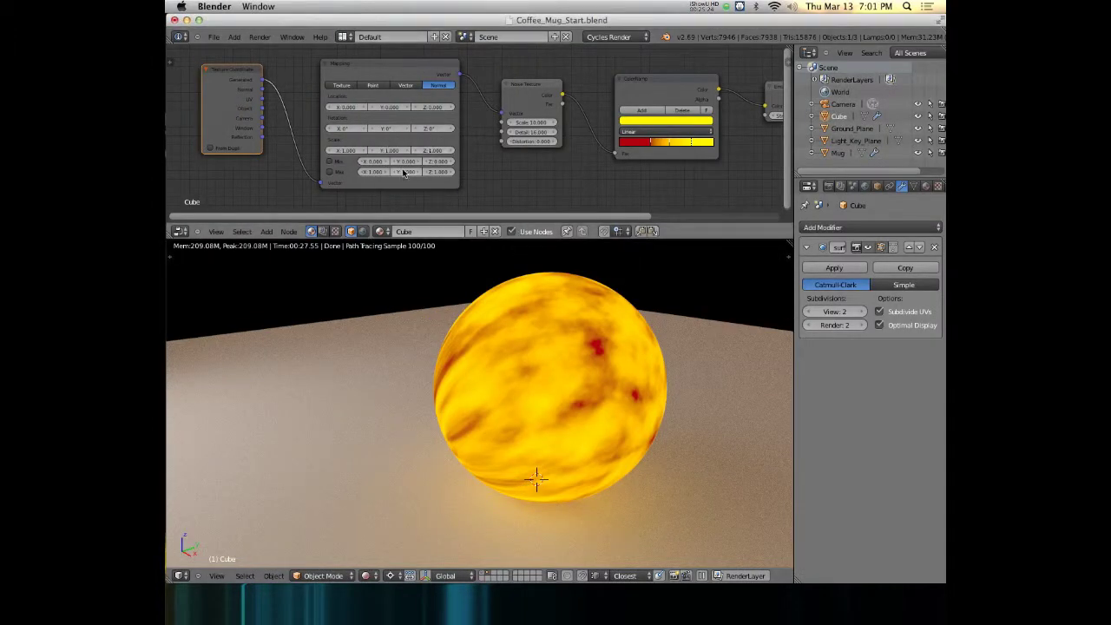
click(372, 84)
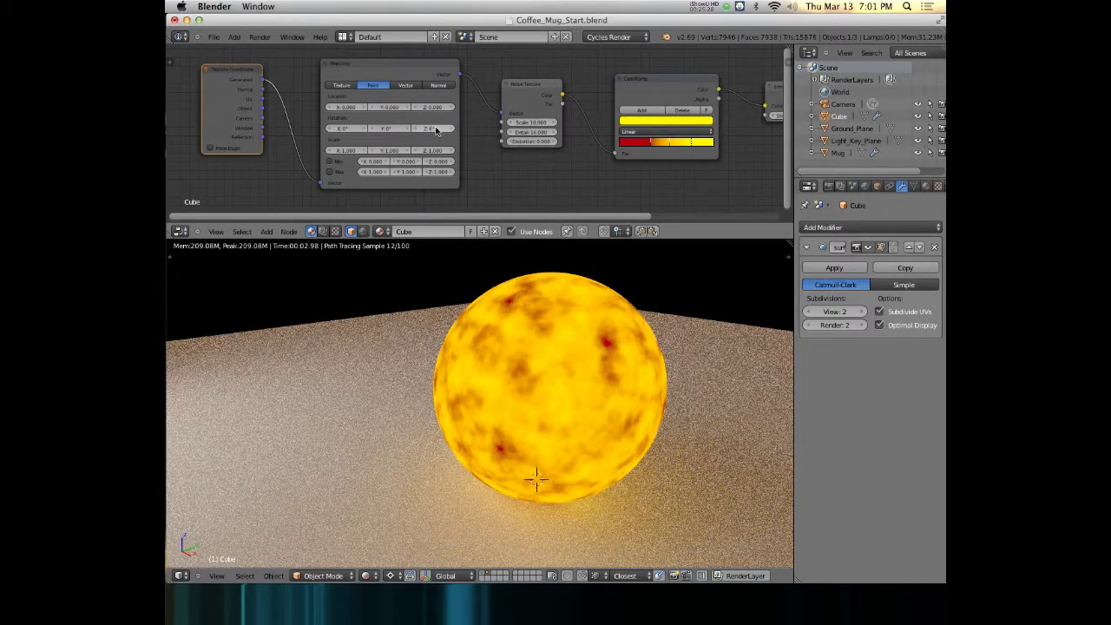
click(345, 85)
click(405, 85)
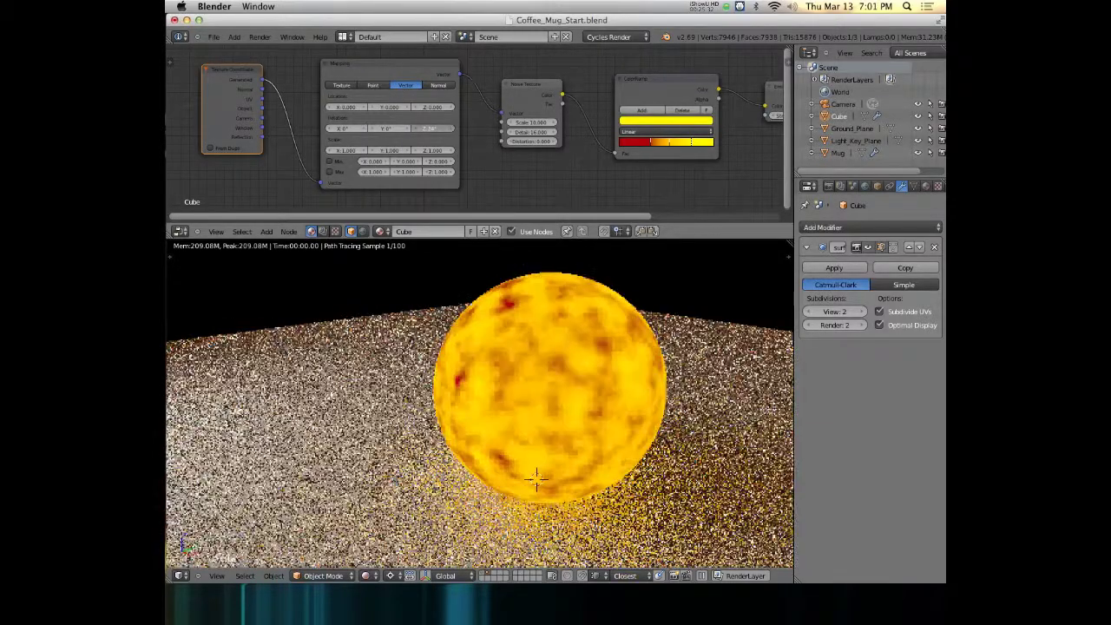
Step: Try rotating the noise about Z with the Vector mapping type, and undo the rotation
click(429, 129)
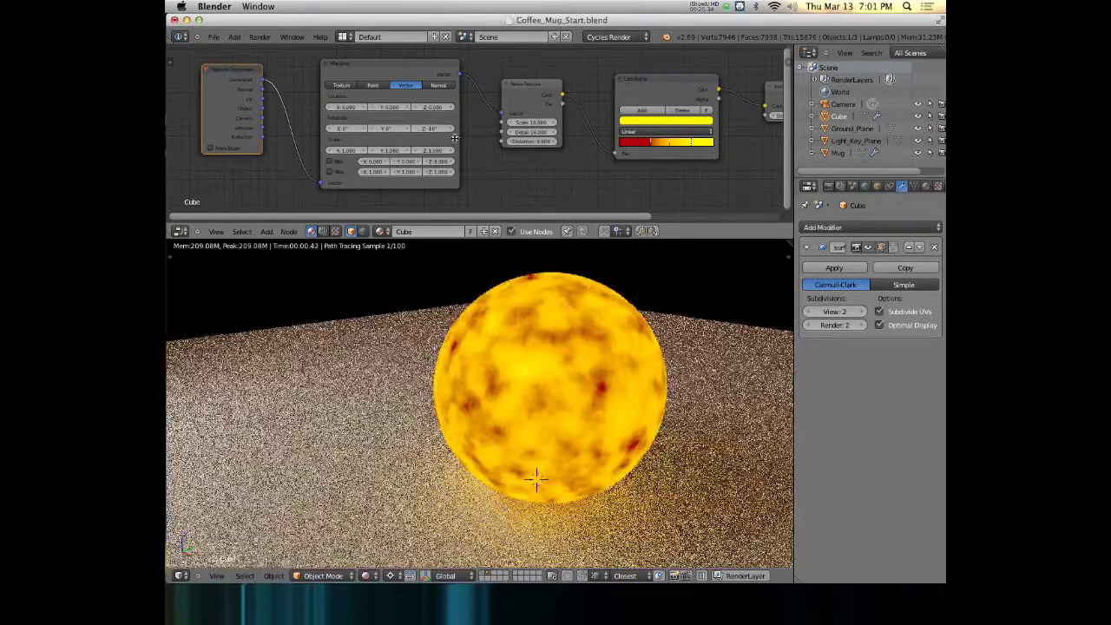
key(super+z)
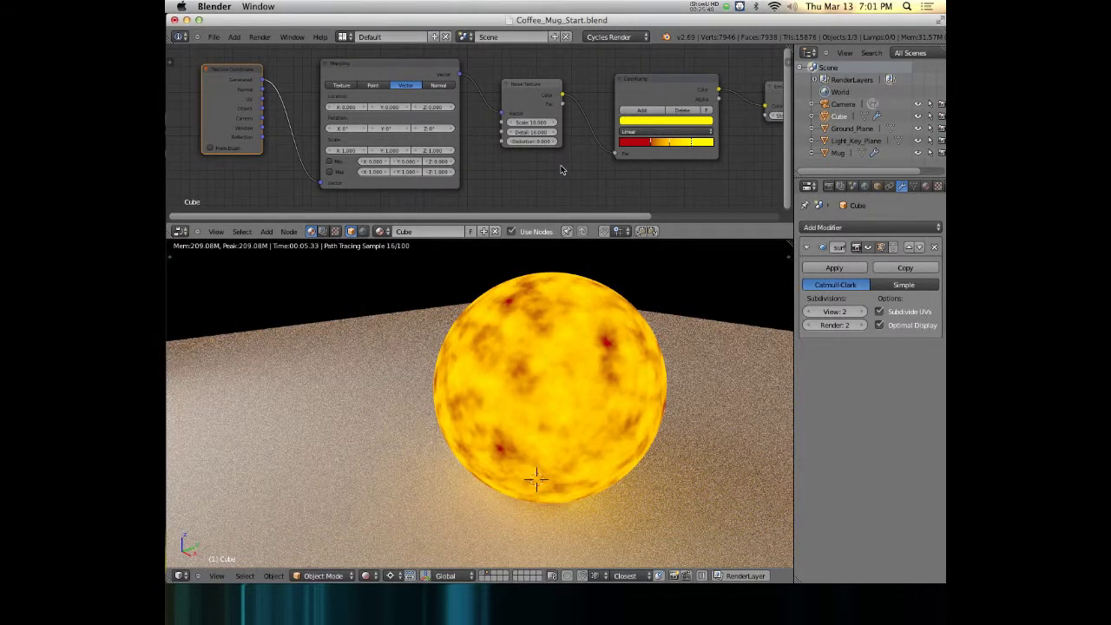
scroll(518, 193, down, 4)
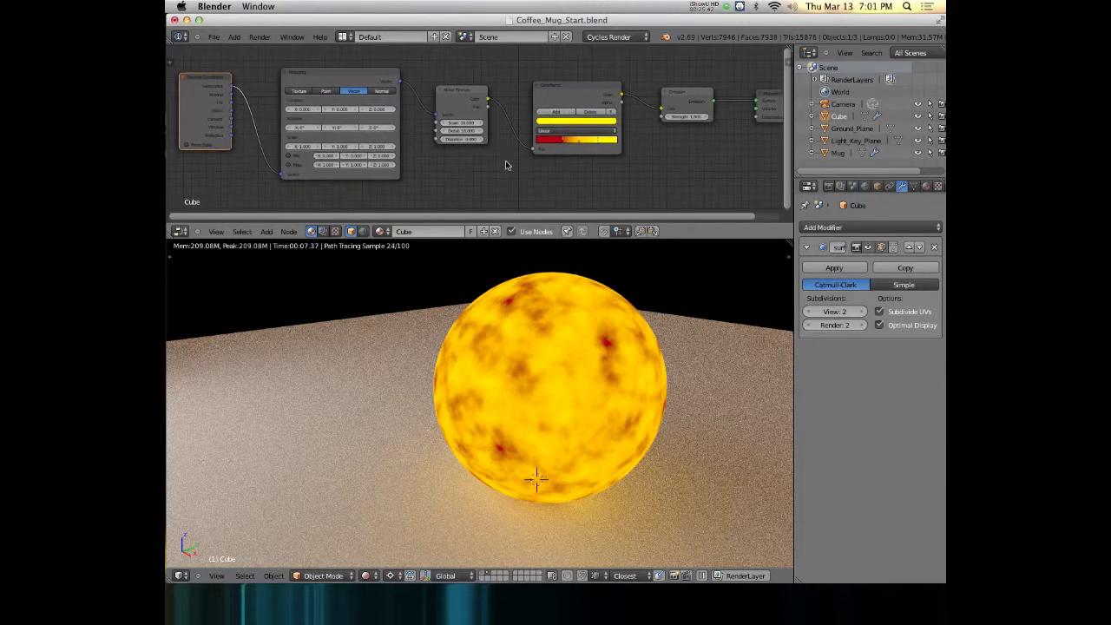
middle_drag(632, 181, 608, 160)
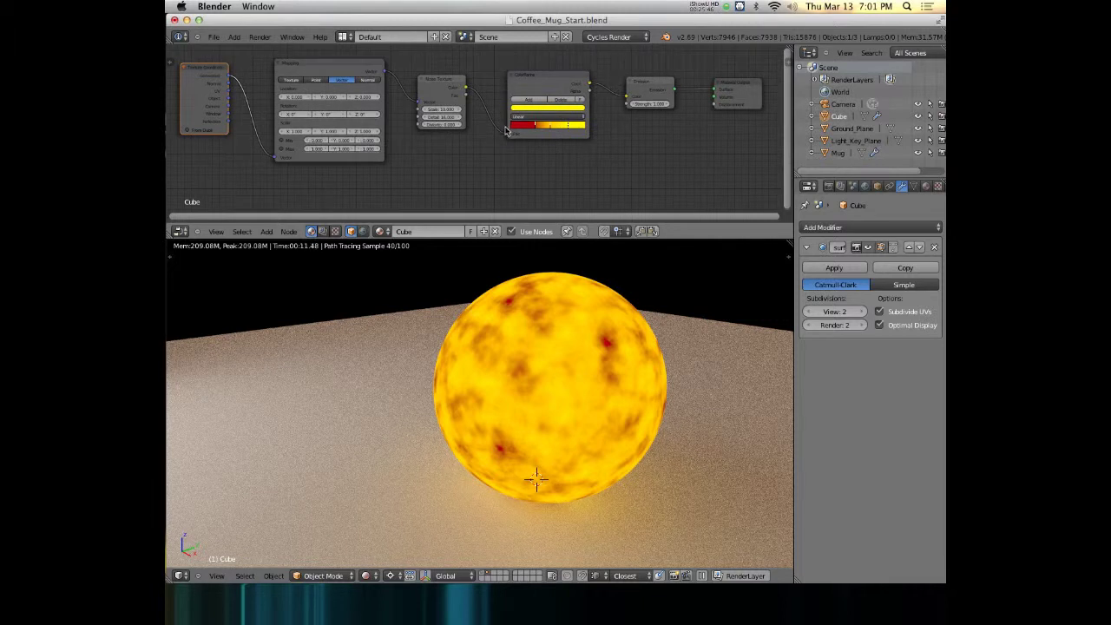
Step: Spread out the sphere material's nodes to open a gap between the ColorRamp and Emission nodes
right_click(437, 83)
right_drag(535, 84, 529, 106)
right_drag(738, 84, 759, 67)
right_drag(644, 83, 672, 77)
right_drag(537, 119, 517, 113)
Step: Add a MixRGB node and insert it into the link between the ColorRamp and Emission nodes
key(shift+a)
mouse_move(552, 161)
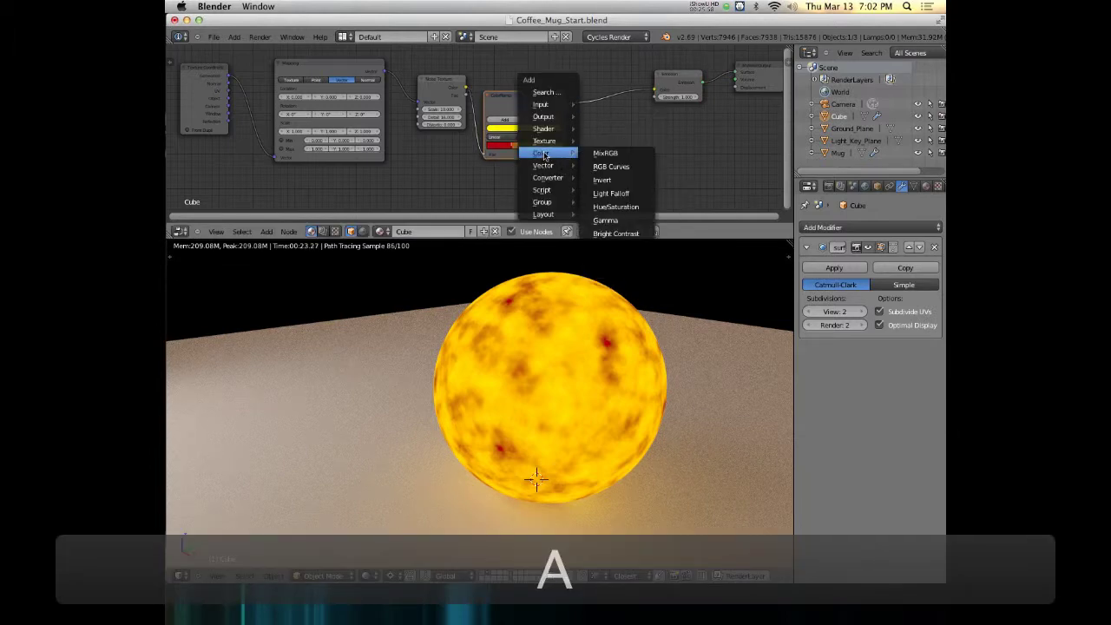
click(615, 153)
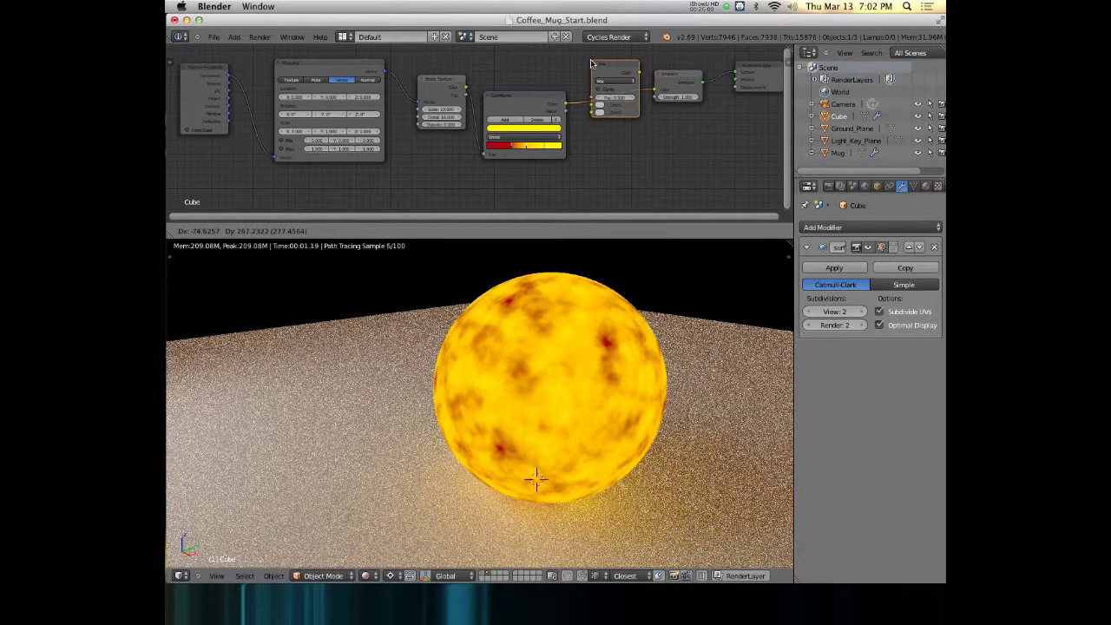
click(583, 57)
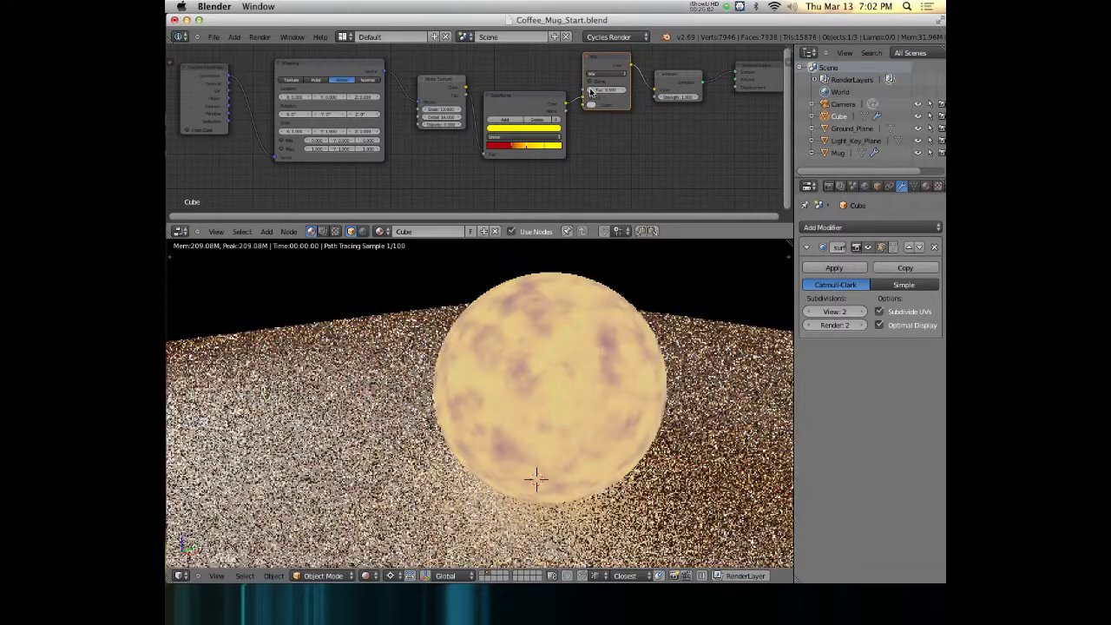
Step: Set the Mix node's Color2 to an orange-red
middle_drag(596, 95, 479, 120)
scroll(572, 129, up, 2)
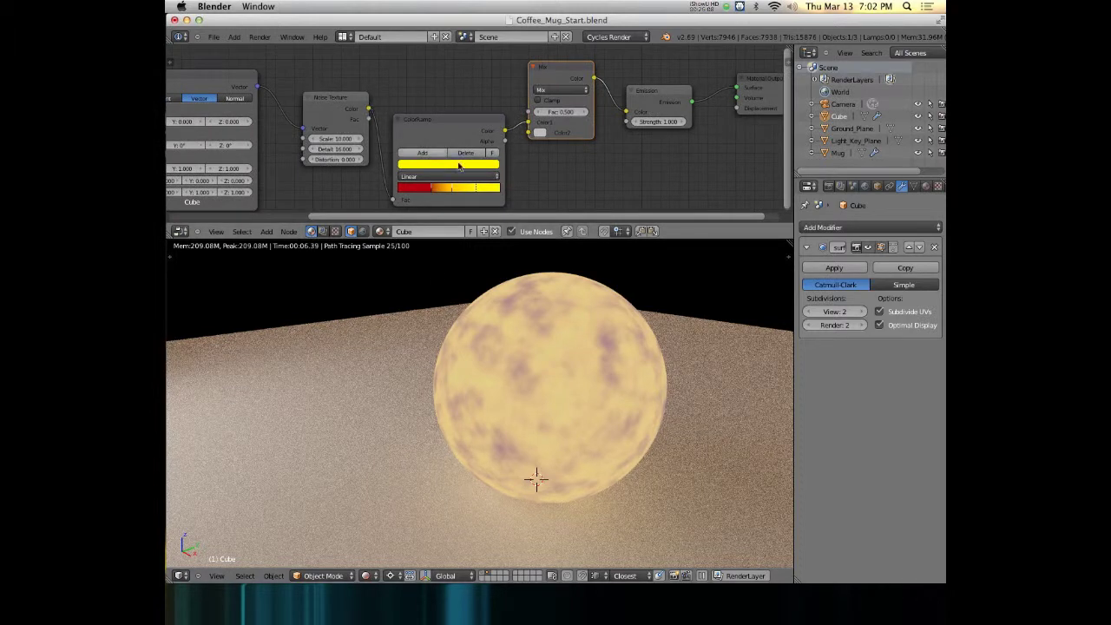
click(541, 133)
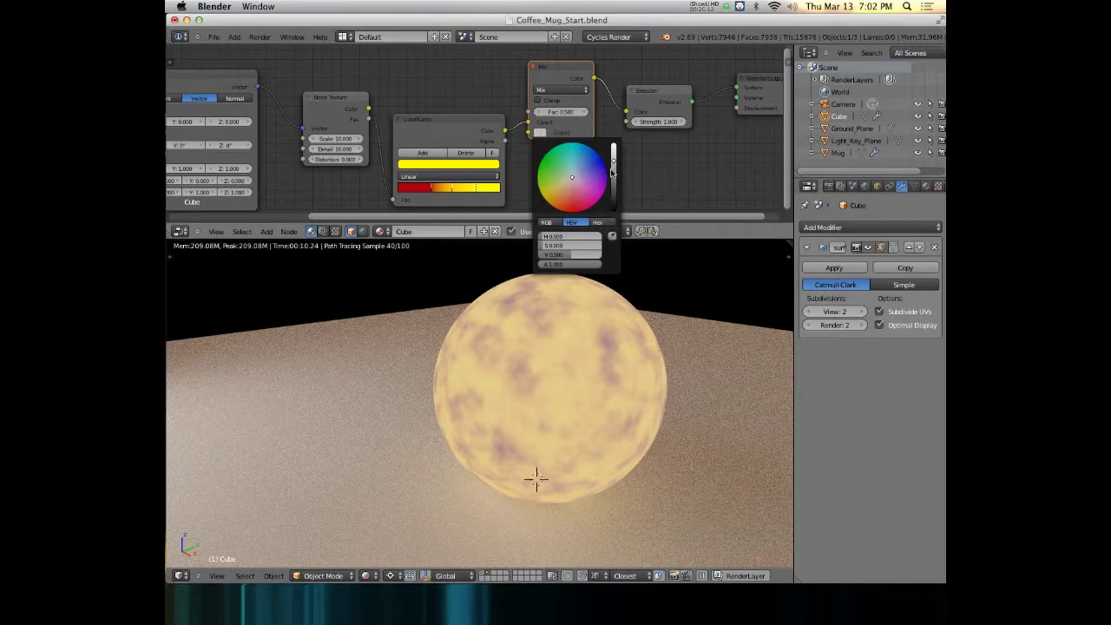
drag(582, 174, 570, 211)
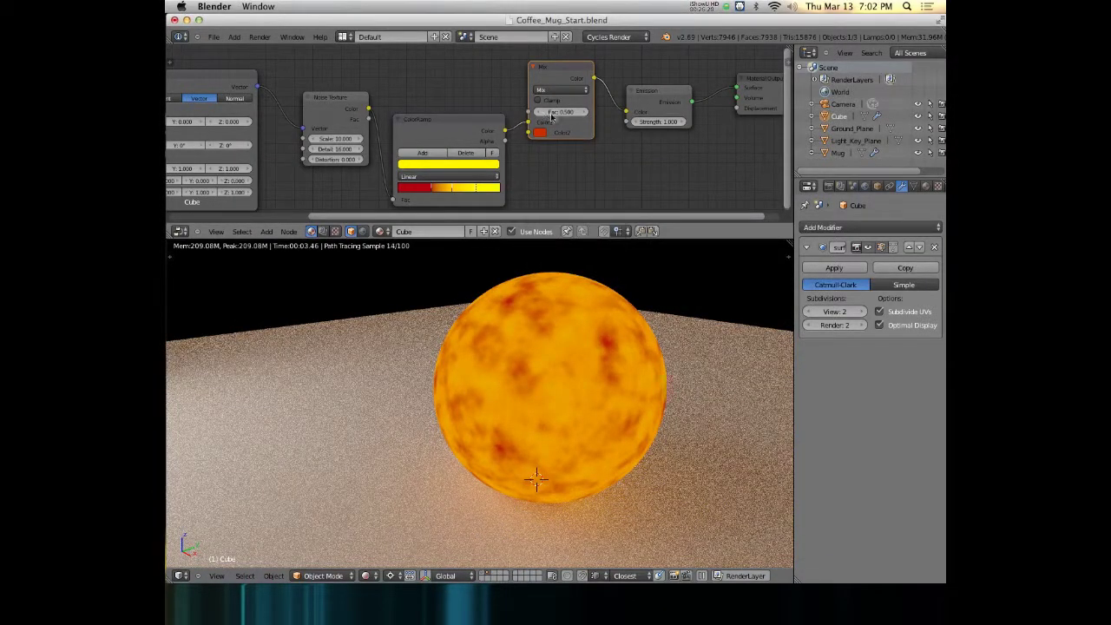
Step: Test the Mix node's factor at 1.000 and return it to 0.5
drag(554, 117, 582, 112)
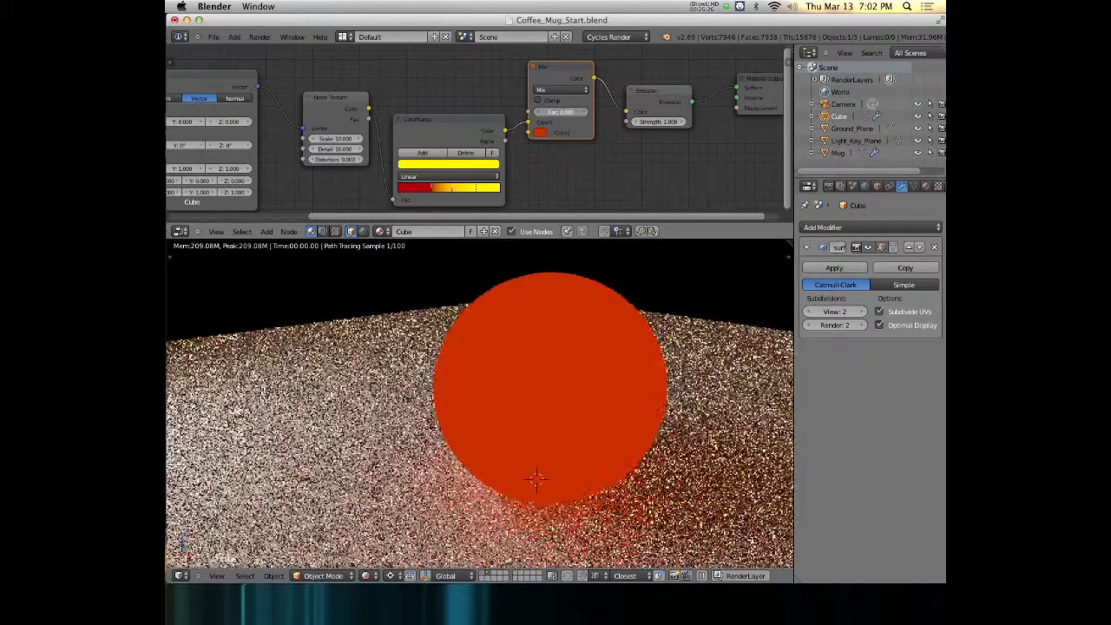
click(565, 112)
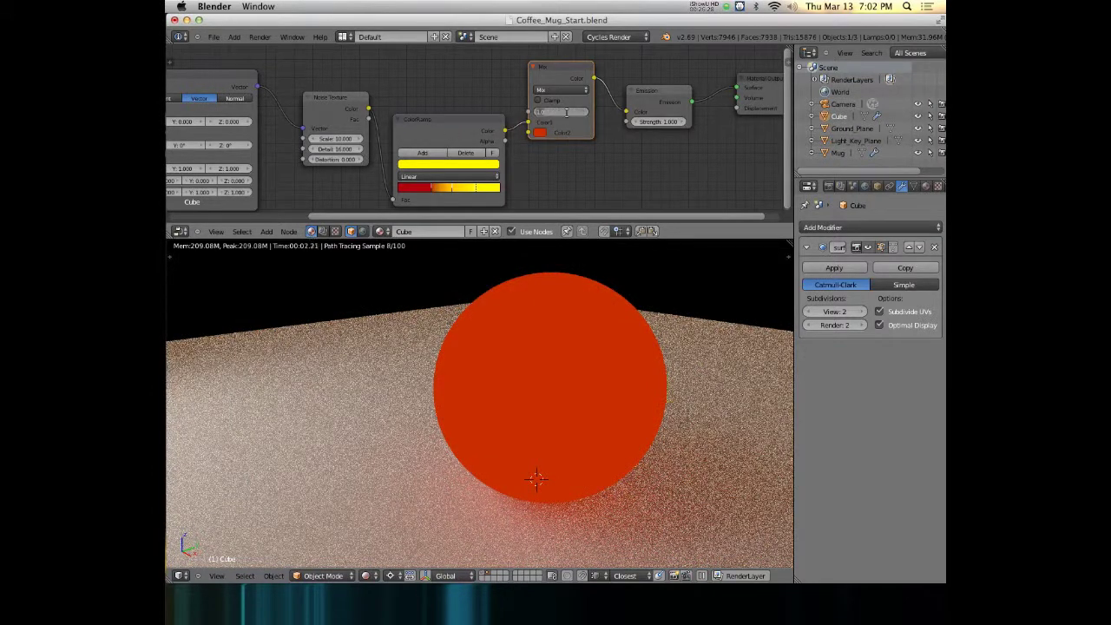
text(.5)
key(Return)
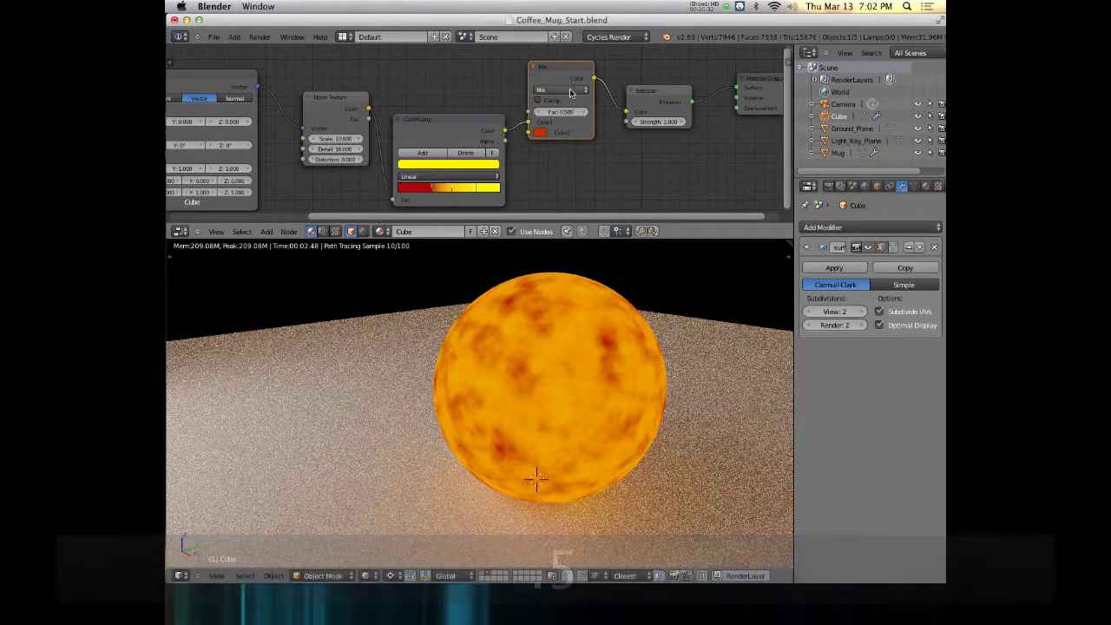
Step: Try the Add blend mode on the Mix node and switch it to Overlay
click(568, 90)
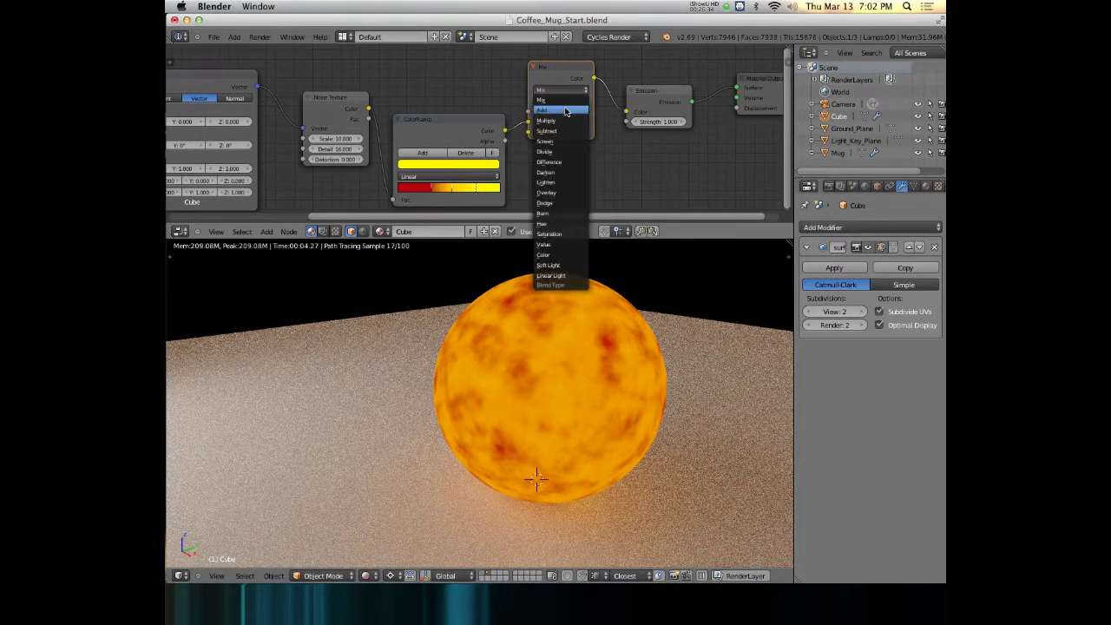
click(565, 110)
click(562, 89)
key(Escape)
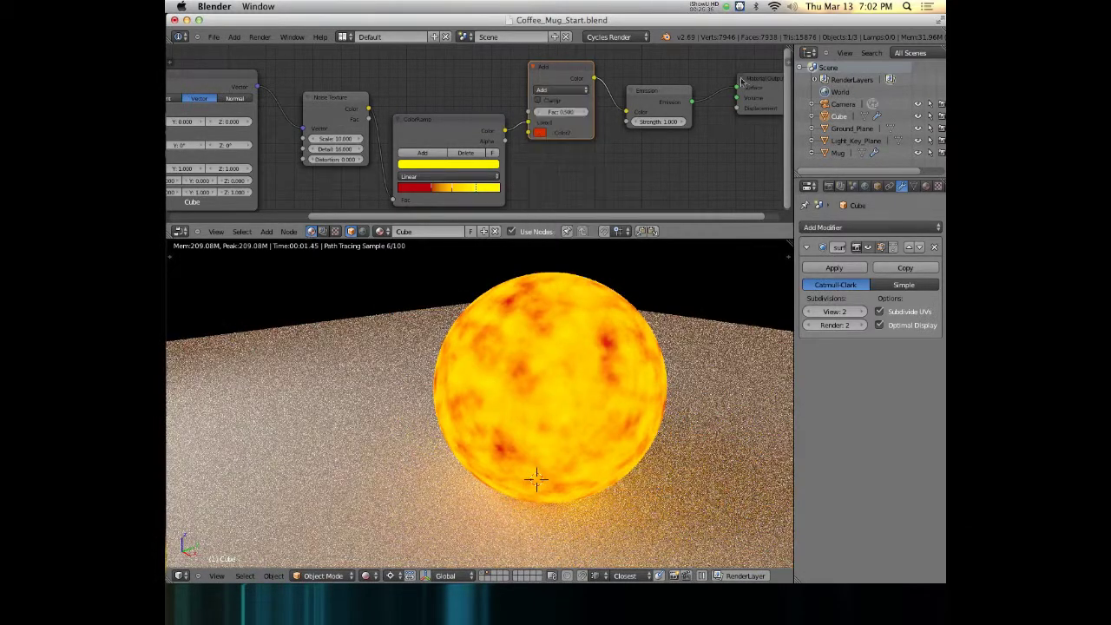
click(562, 90)
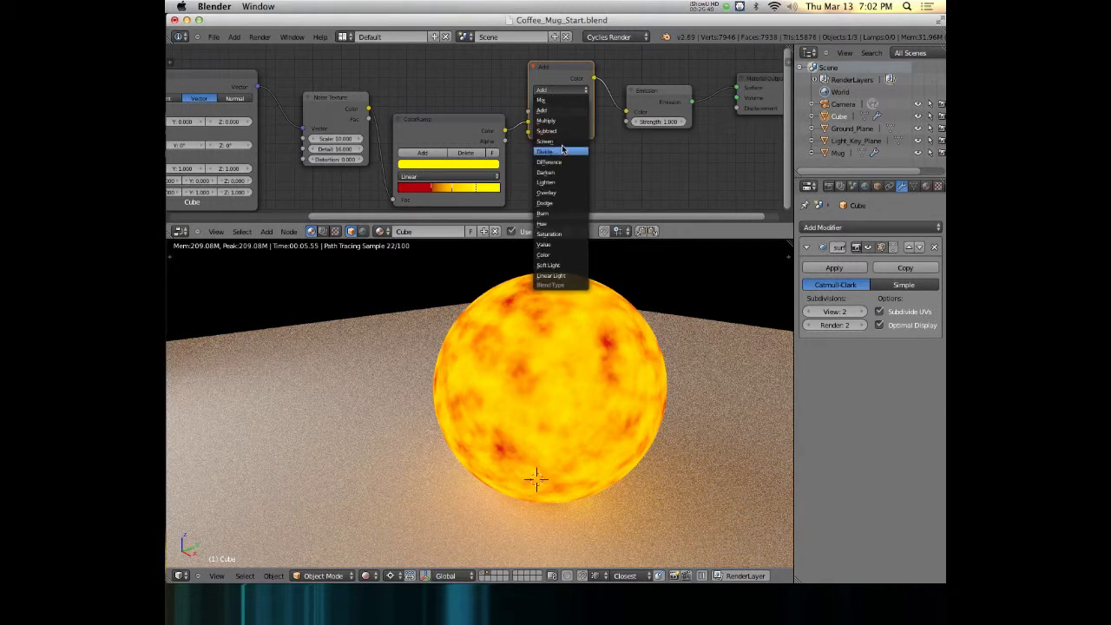
click(562, 191)
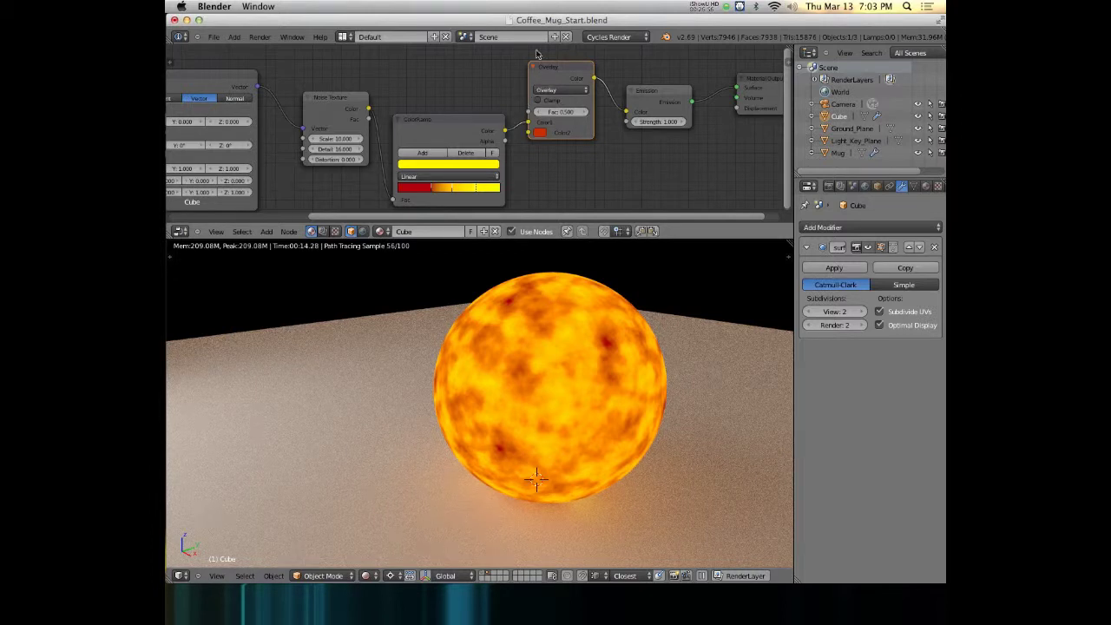
Step: Move the Overlay mix node down below the ColorRamp and Emission nodes
drag(554, 77, 558, 75)
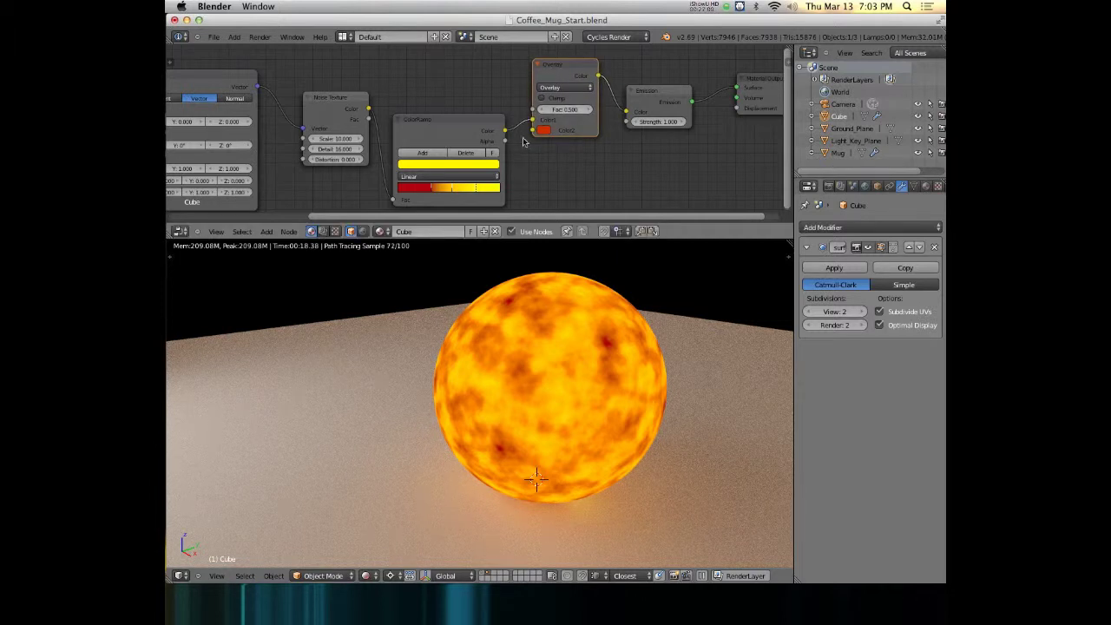
scroll(523, 142, down, 2)
scroll(530, 87, down, 4)
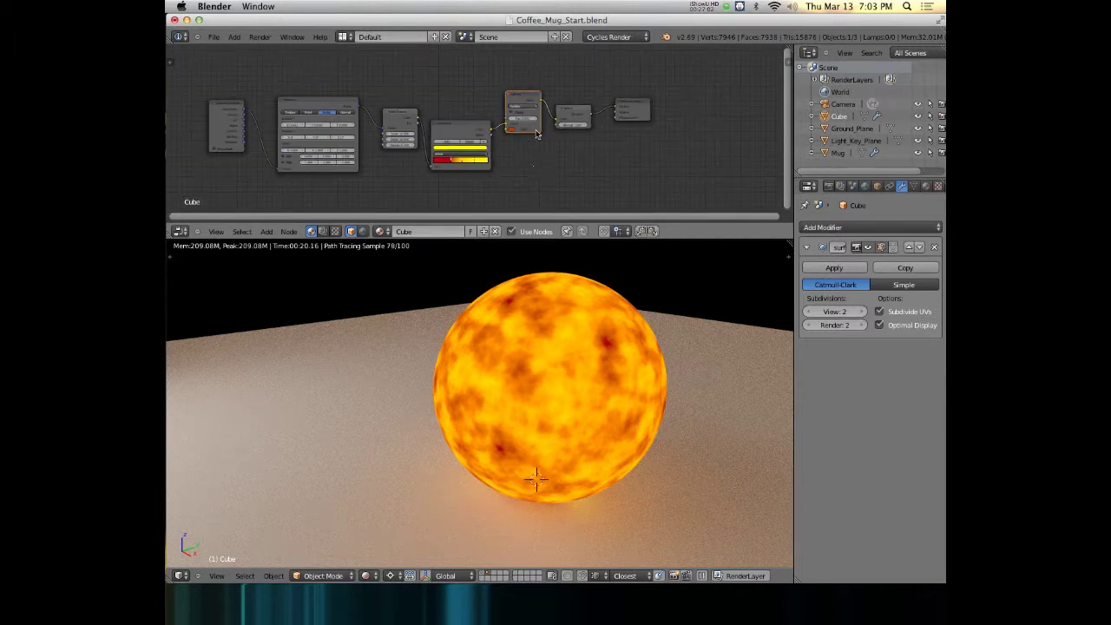
drag(515, 70, 518, 135)
scroll(486, 144, up, 1)
middle_drag(441, 158, 434, 102)
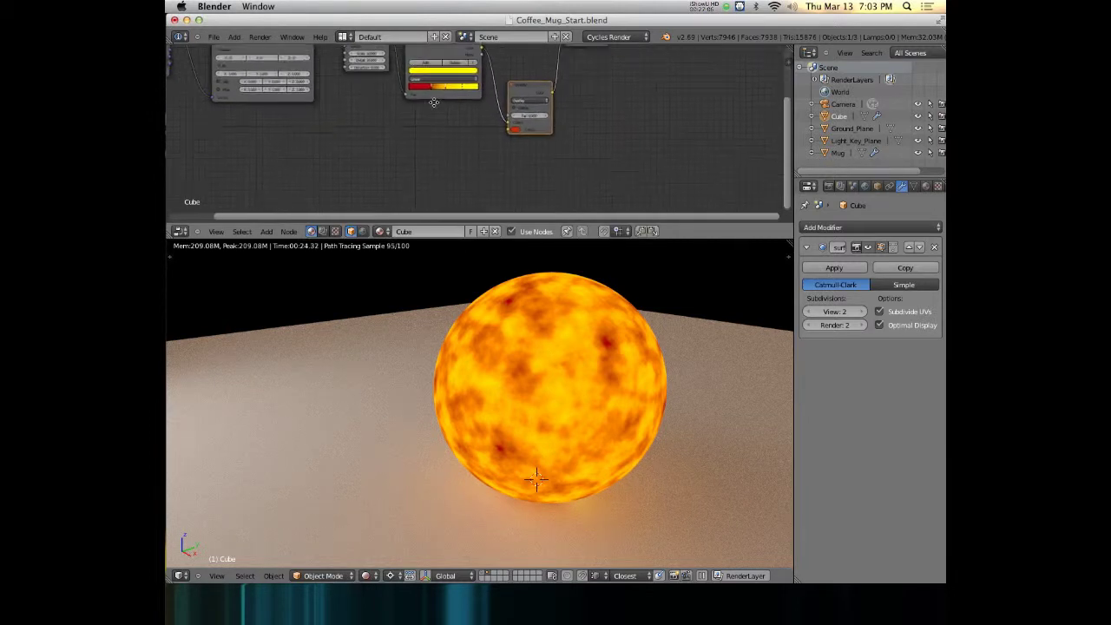
Step: Add a Wave Texture node below the ColorRamp and connect its Color output to the Overlay node's Color2
scroll(442, 122, down, 2)
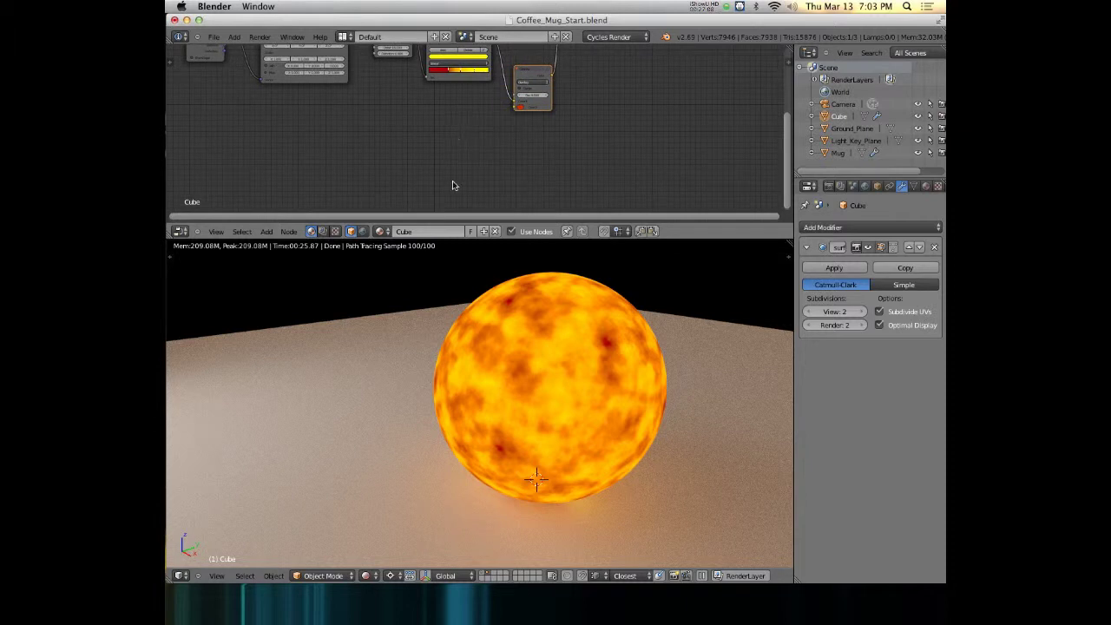
key(shift+a)
mouse_move(434, 166)
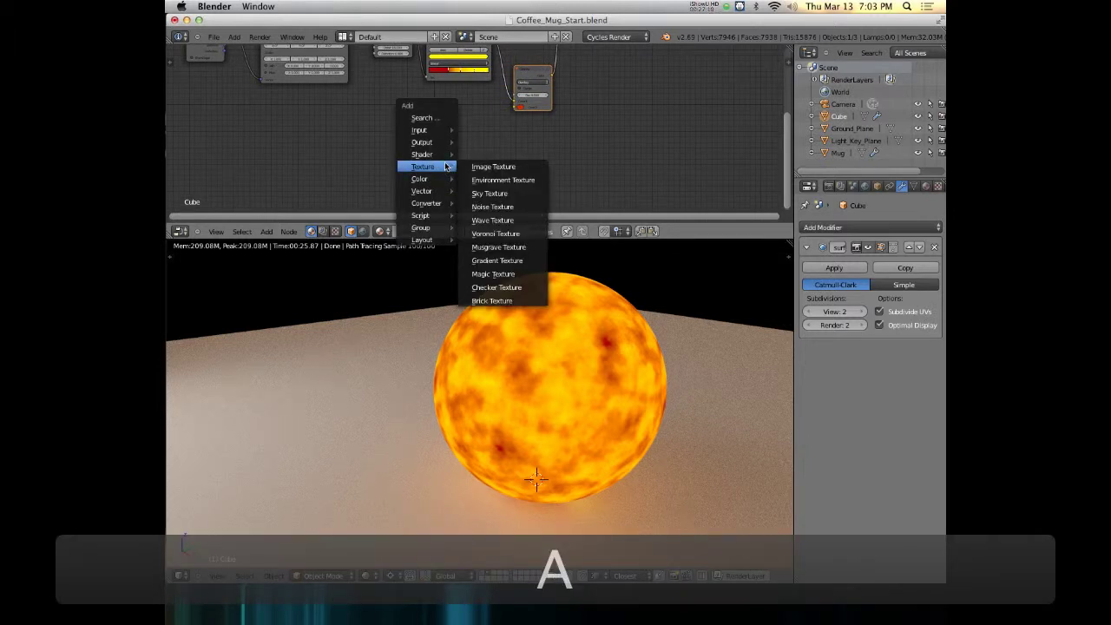
click(517, 225)
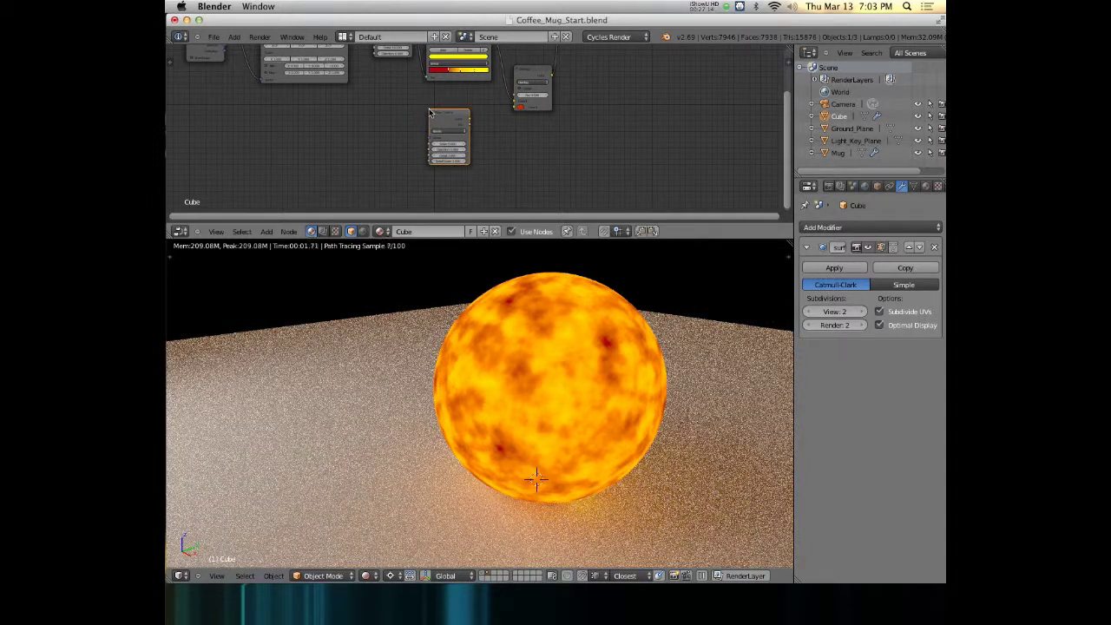
scroll(429, 113, up, 2)
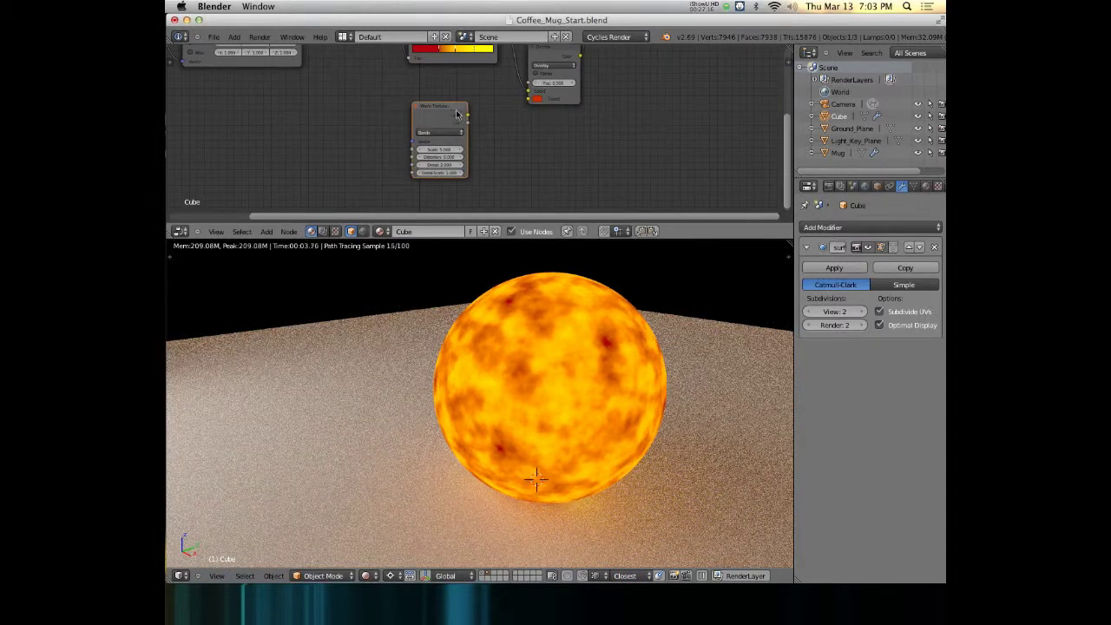
drag(533, 102, 531, 100)
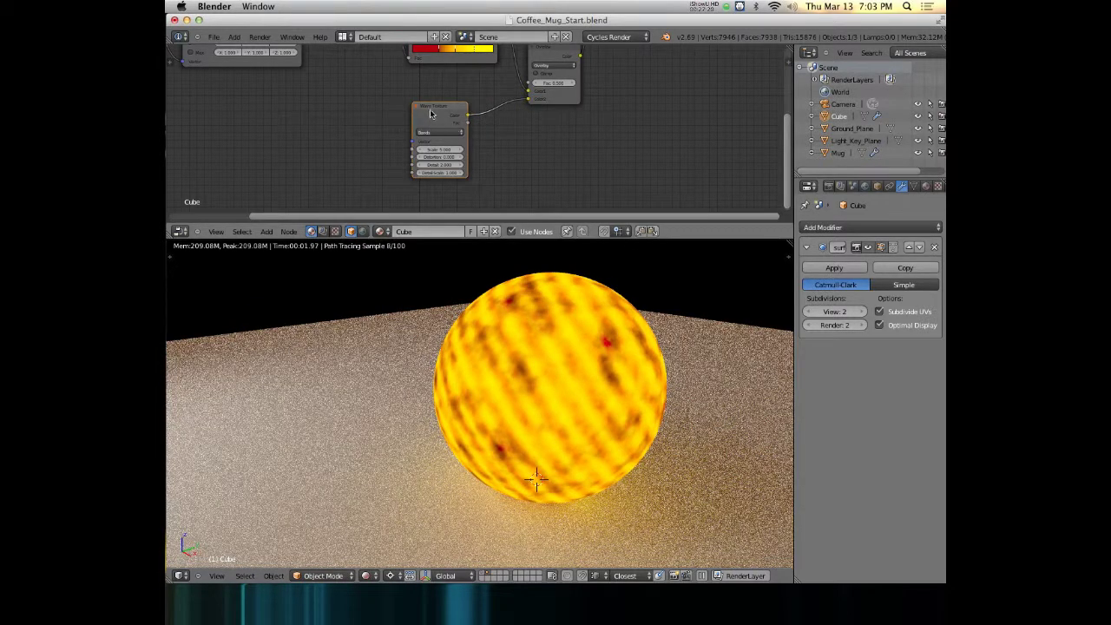
Step: Move the Wave Texture node farther from the Overlay node and set its wave type to Rings
drag(430, 112, 361, 103)
scroll(361, 102, up, 1)
click(347, 120)
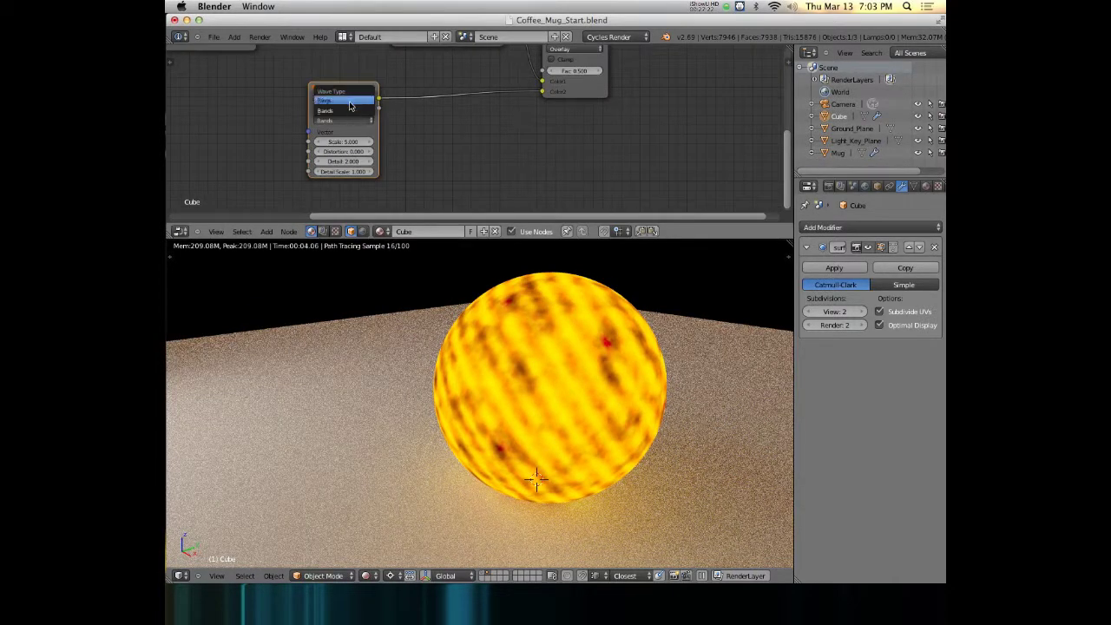
click(350, 104)
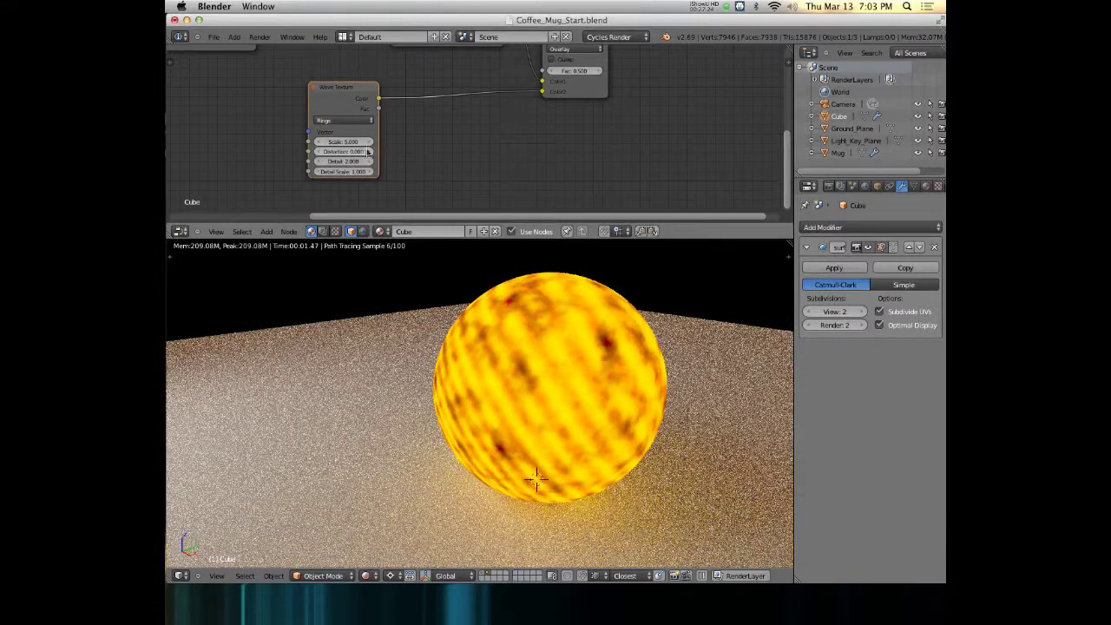
Step: Set the Wave Texture's scale to 3.100, adjust its distortion, detail and detail scale, and move the node farther back
drag(344, 141, 356, 171)
scroll(434, 154, down, 3)
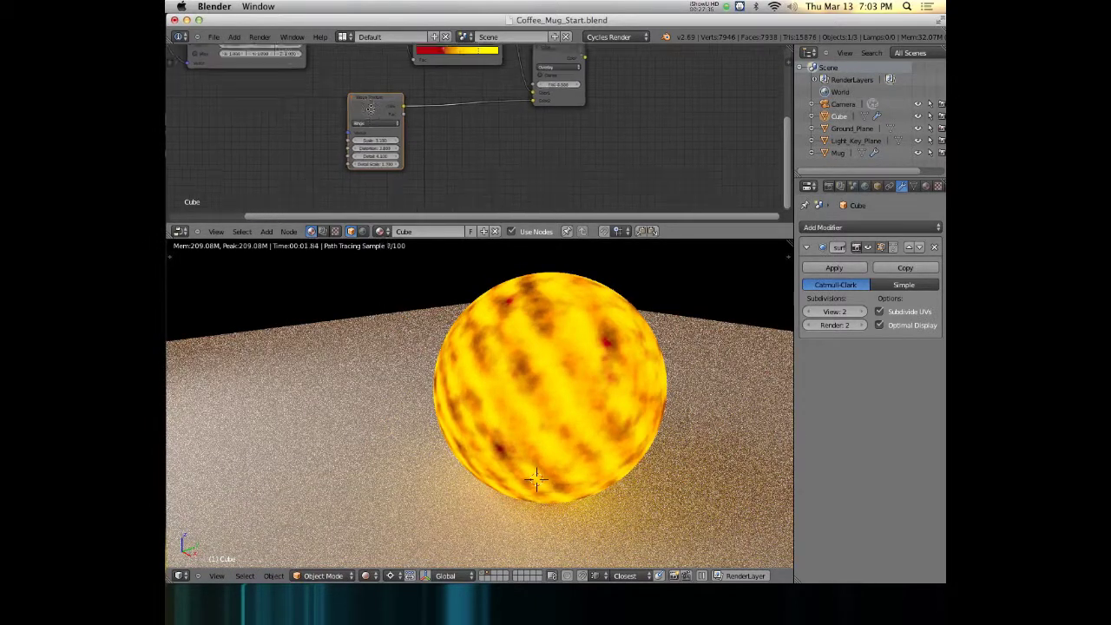
scroll(371, 107, down, 3)
drag(370, 121, 314, 122)
Step: Change the Overlay node's blend mode to Mix, try Multiply, and return it to Mix
scroll(533, 82, up, 1)
click(536, 84)
click(538, 71)
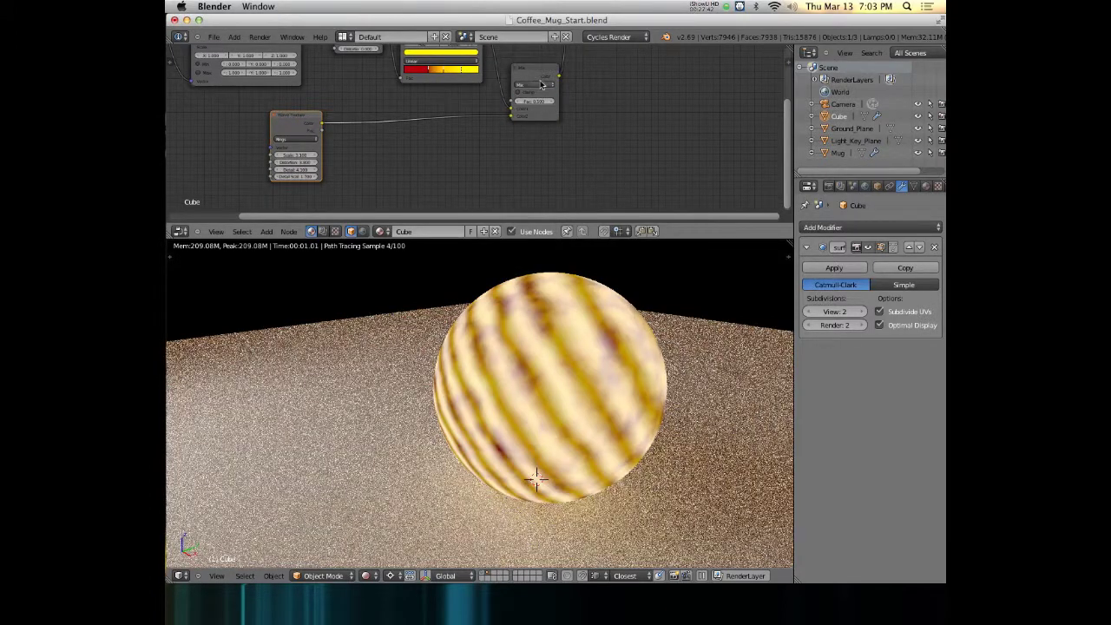
click(542, 85)
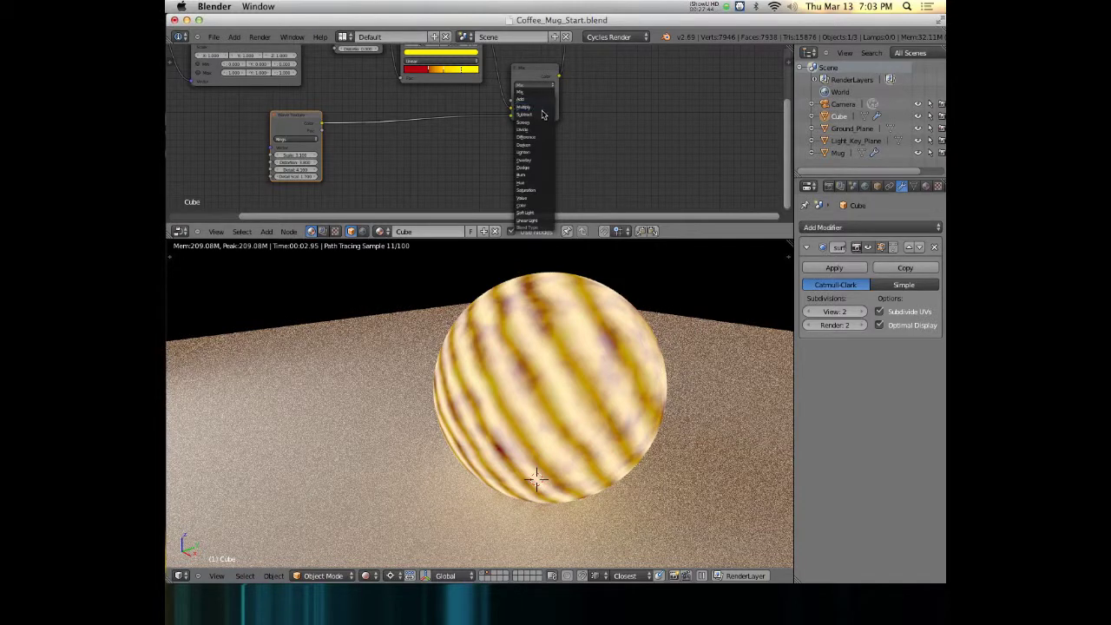
click(541, 113)
click(538, 84)
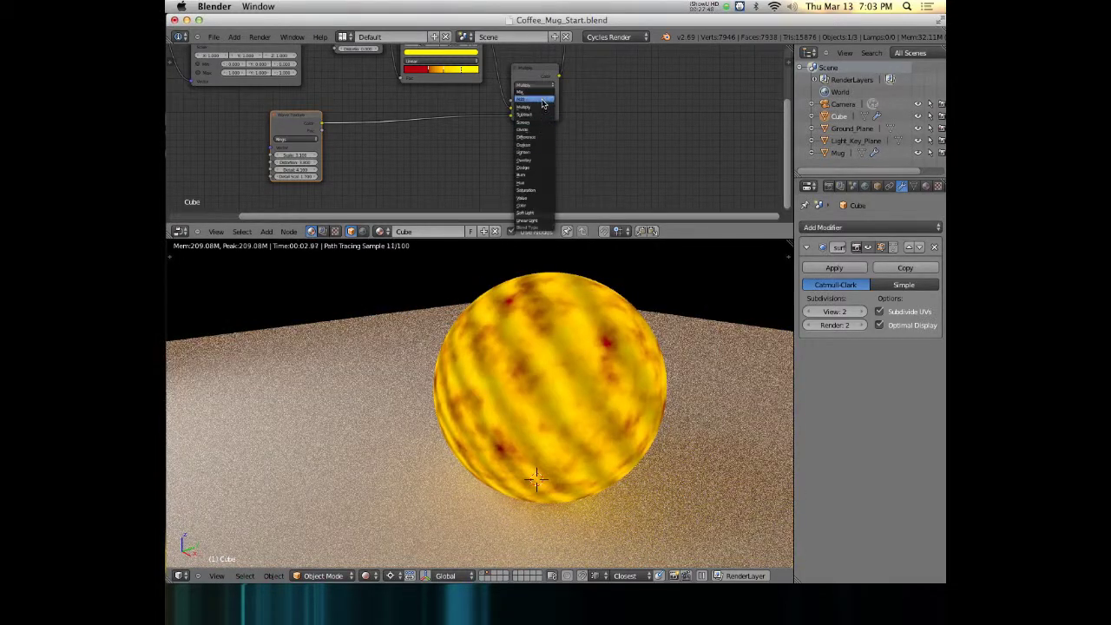
click(539, 93)
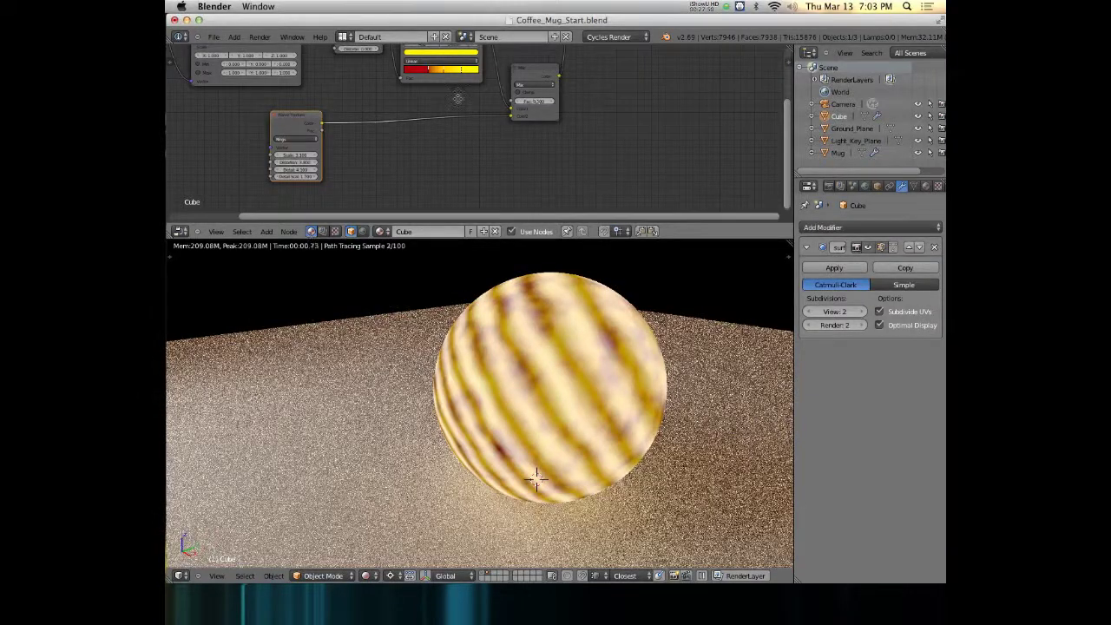
Step: Shift the Mix node slightly and bring the Wave Texture node close to it beneath the ColorRamp
scroll(518, 100, up, 1)
scroll(529, 98, down, 4)
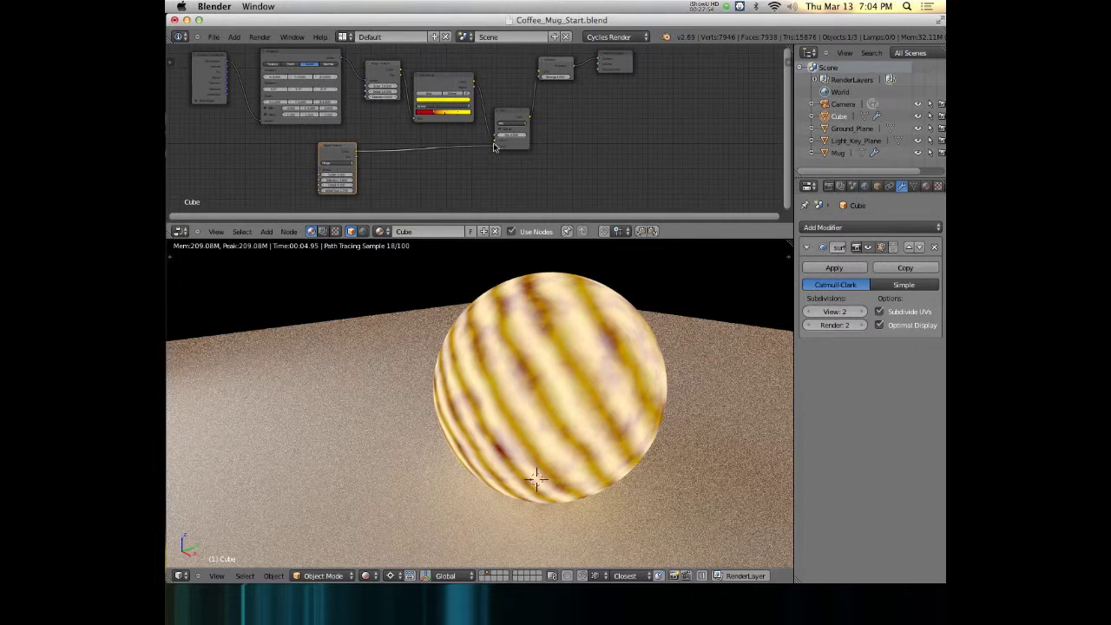
drag(514, 115, 520, 108)
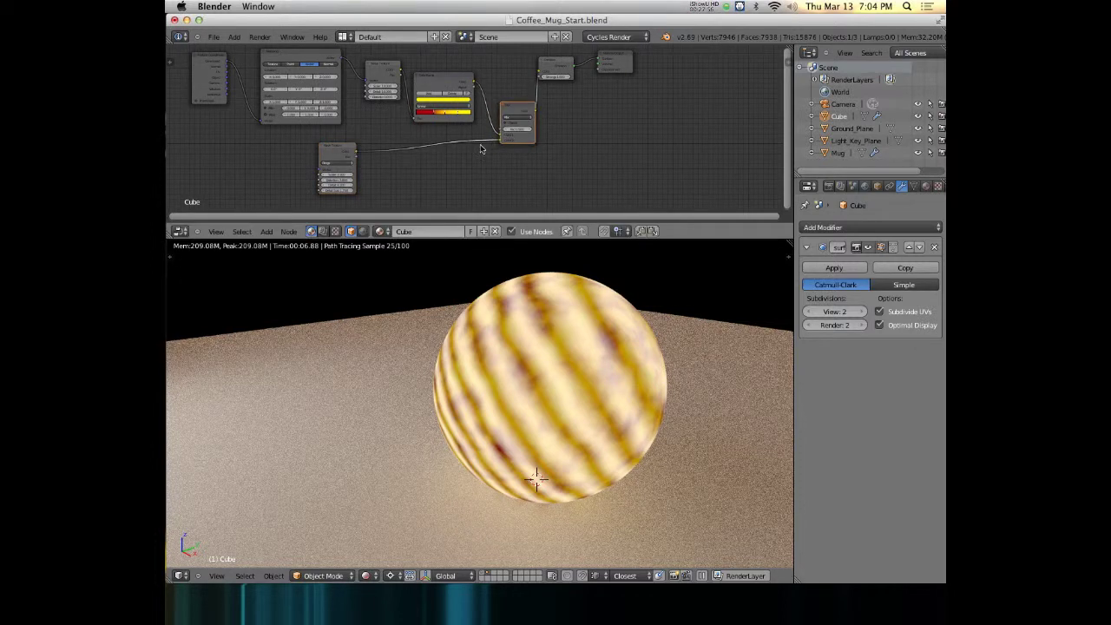
drag(379, 156, 489, 146)
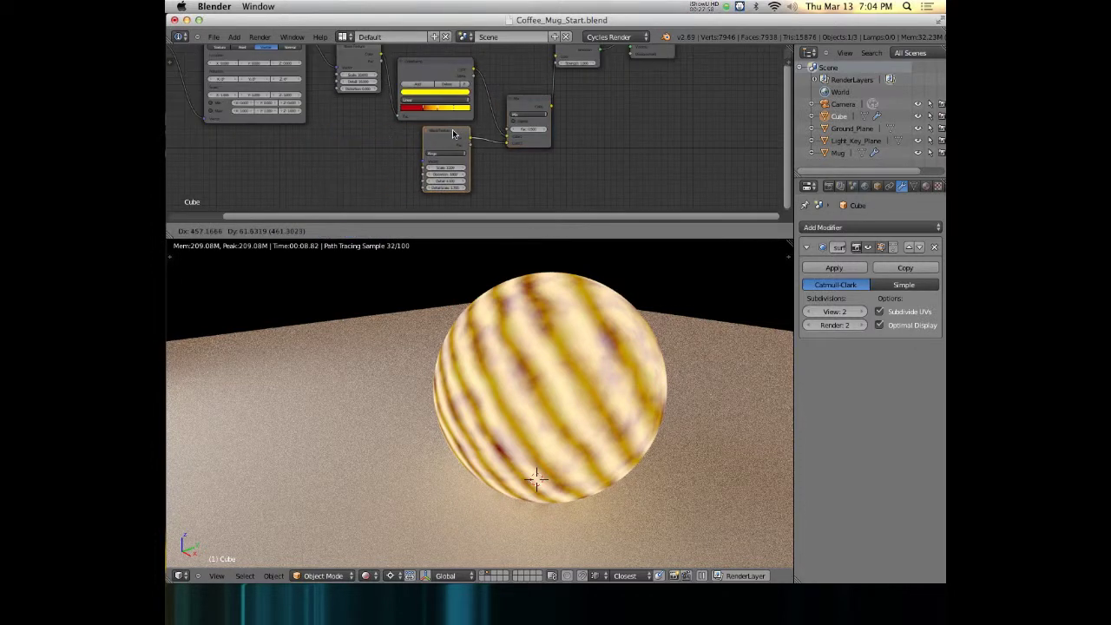
Step: Reconnect the Wave Texture's Color output from the Mix node's Color2 to its Fac input
scroll(500, 119, up, 2)
middle_drag(501, 119, 494, 138)
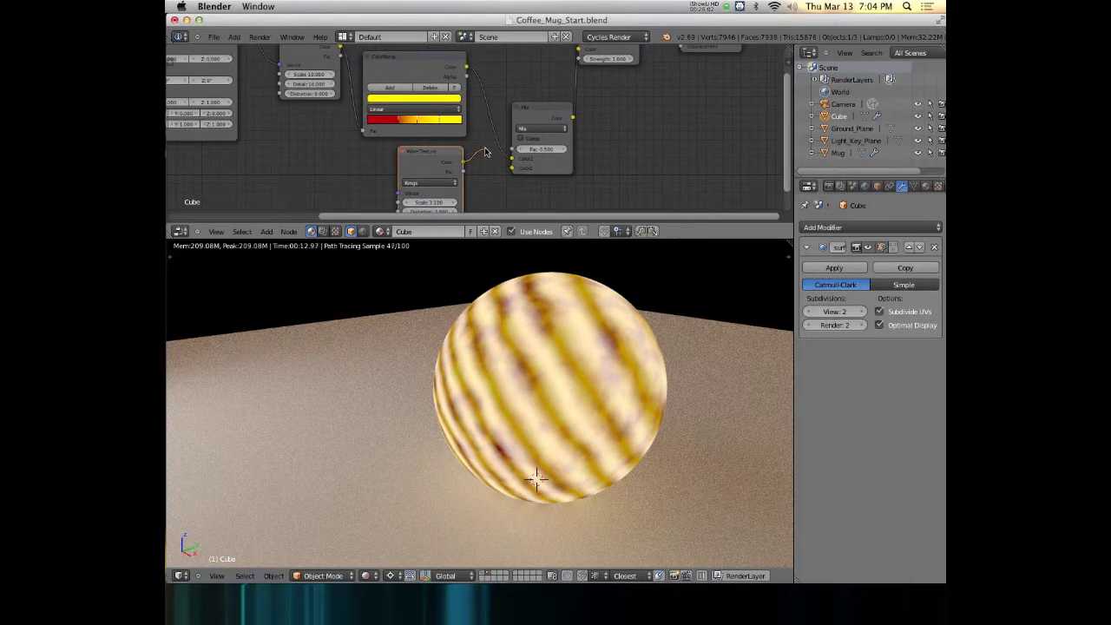
drag(513, 150, 515, 151)
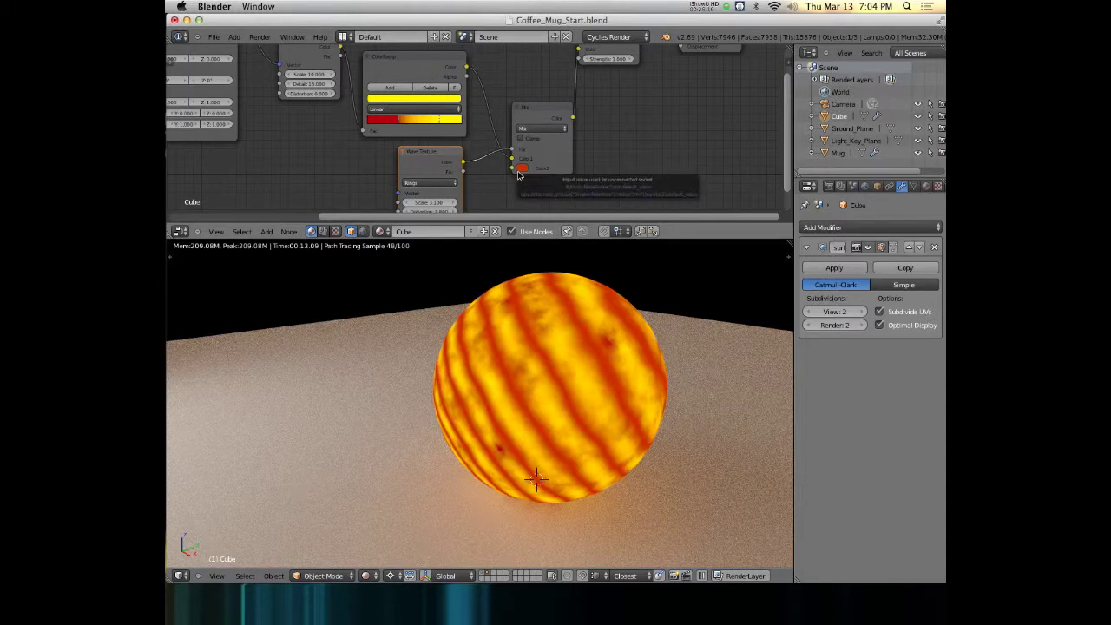
Step: Try the Divide blend mode on the Mix node and switch it to Add
click(548, 129)
click(539, 185)
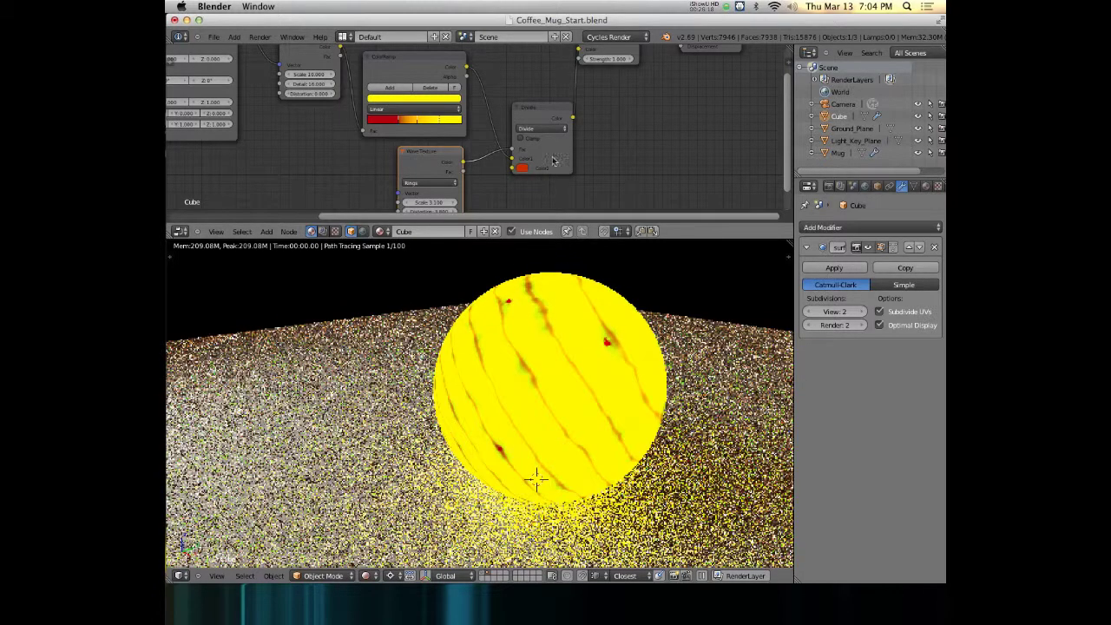
click(545, 130)
click(548, 151)
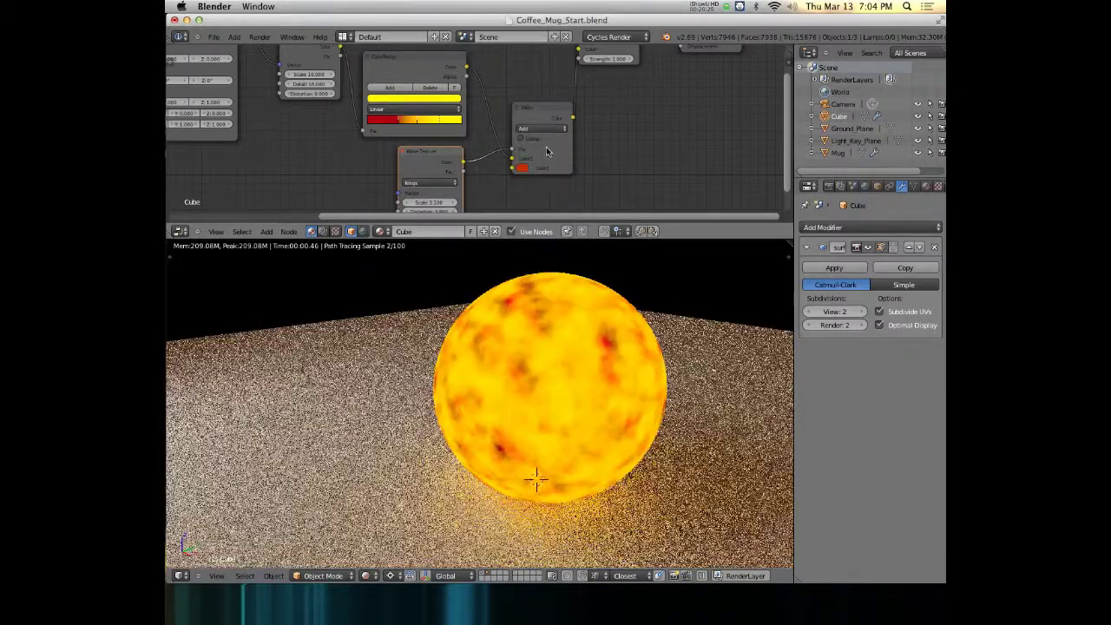
Step: Try the Multiply and Difference blend modes on the Mix node, and return it to Mix
click(545, 130)
click(550, 159)
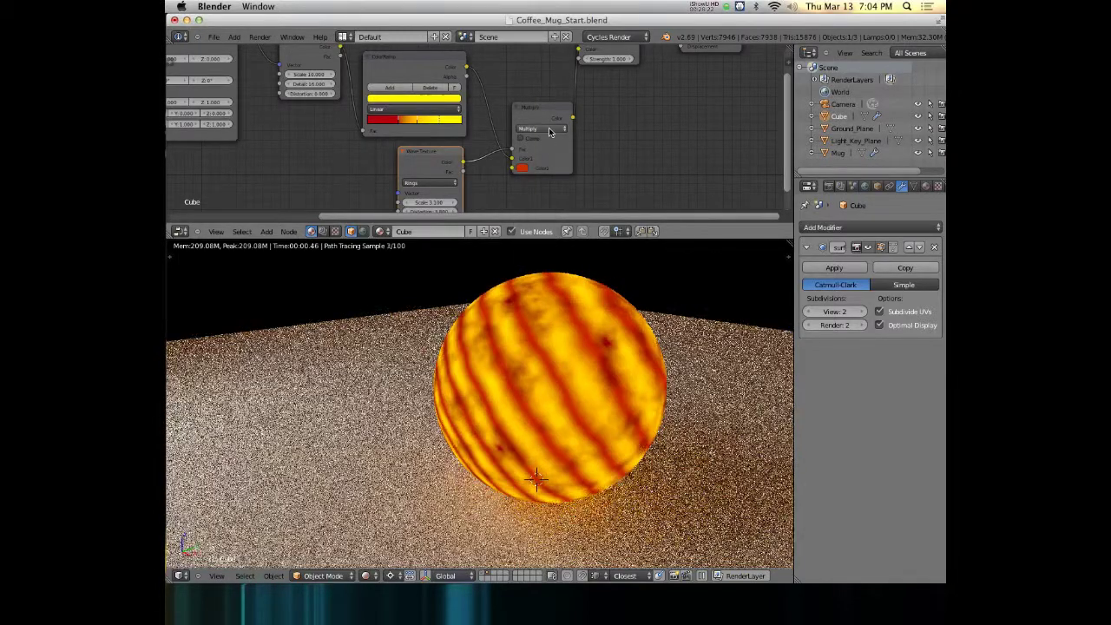
click(545, 130)
click(544, 199)
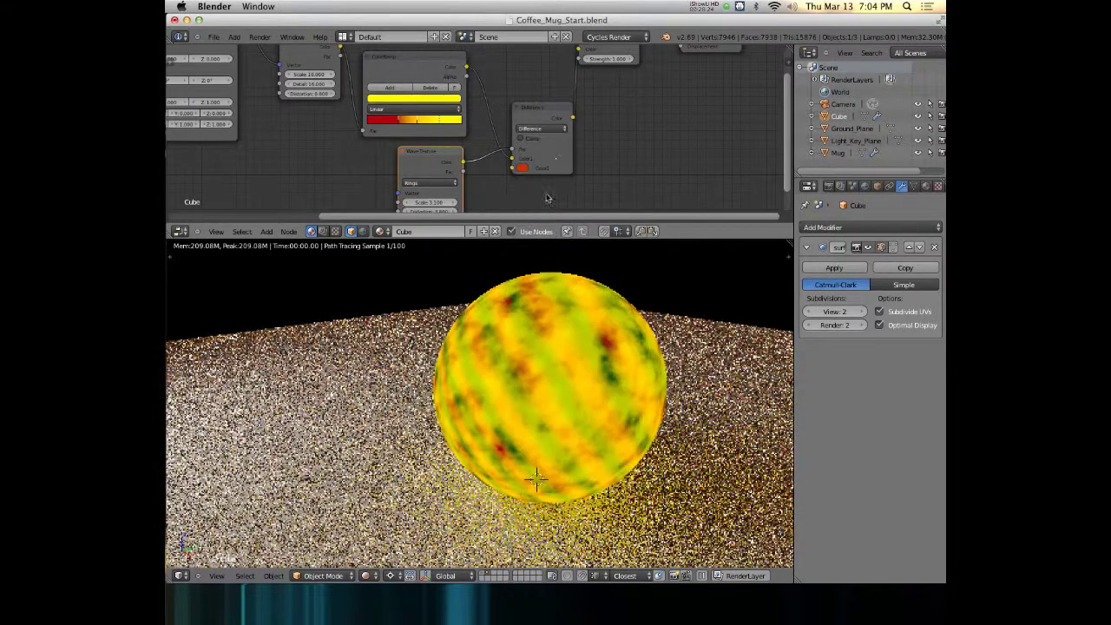
click(550, 129)
click(548, 138)
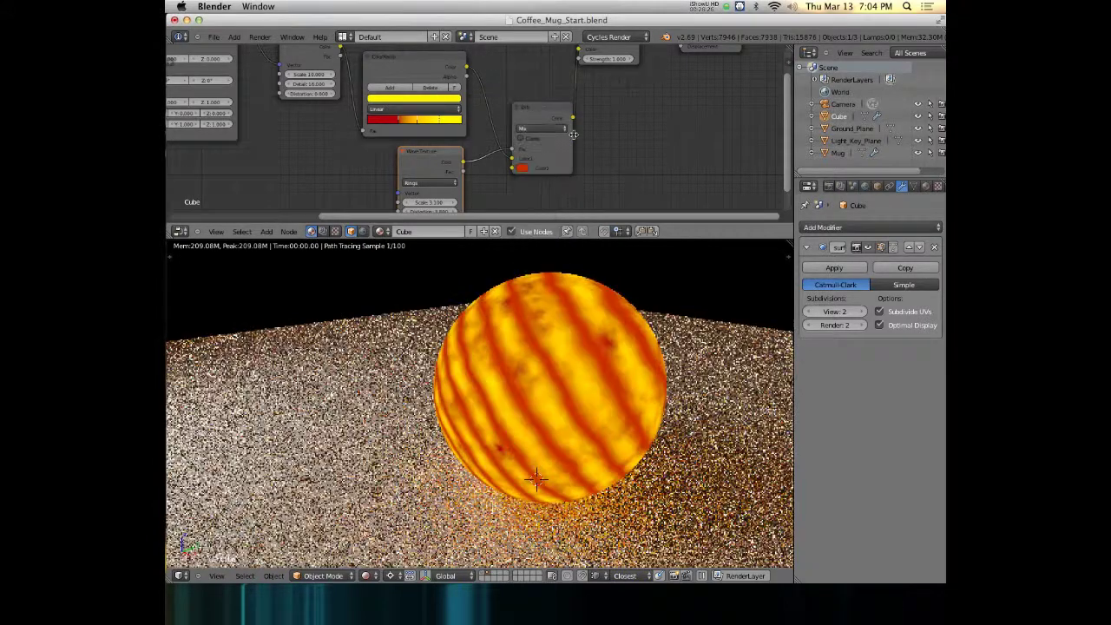
Step: Move the Wave Texture away from the Mix node and insert a second ColorRamp between its Color output and the Mix node's Fac input
drag(423, 157, 267, 144)
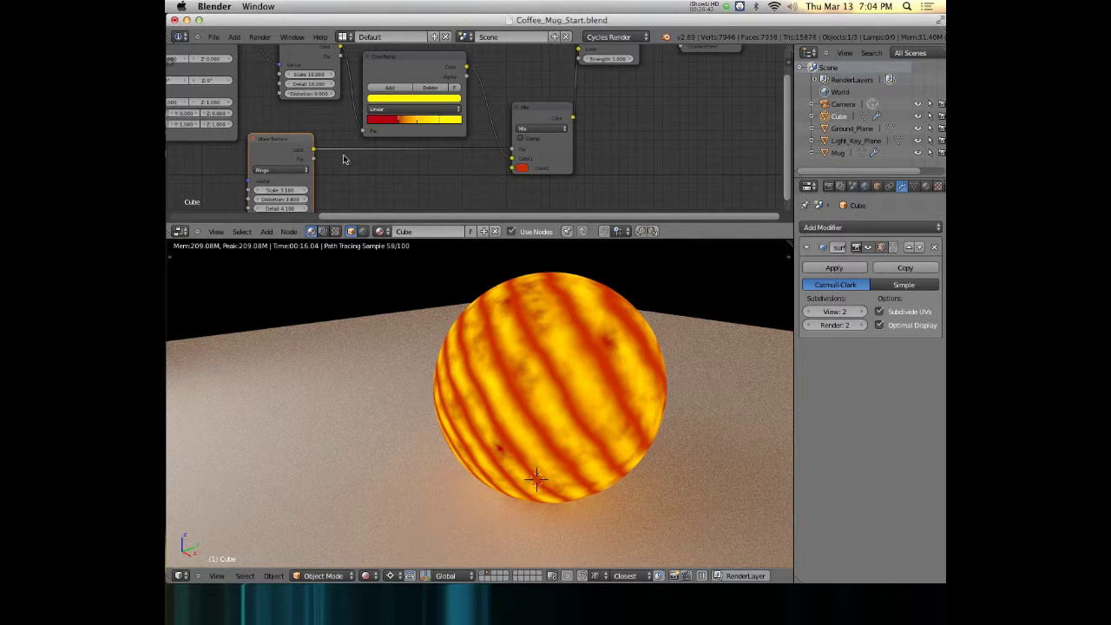
drag(282, 144, 251, 171)
key(shift+a)
mouse_move(278, 209)
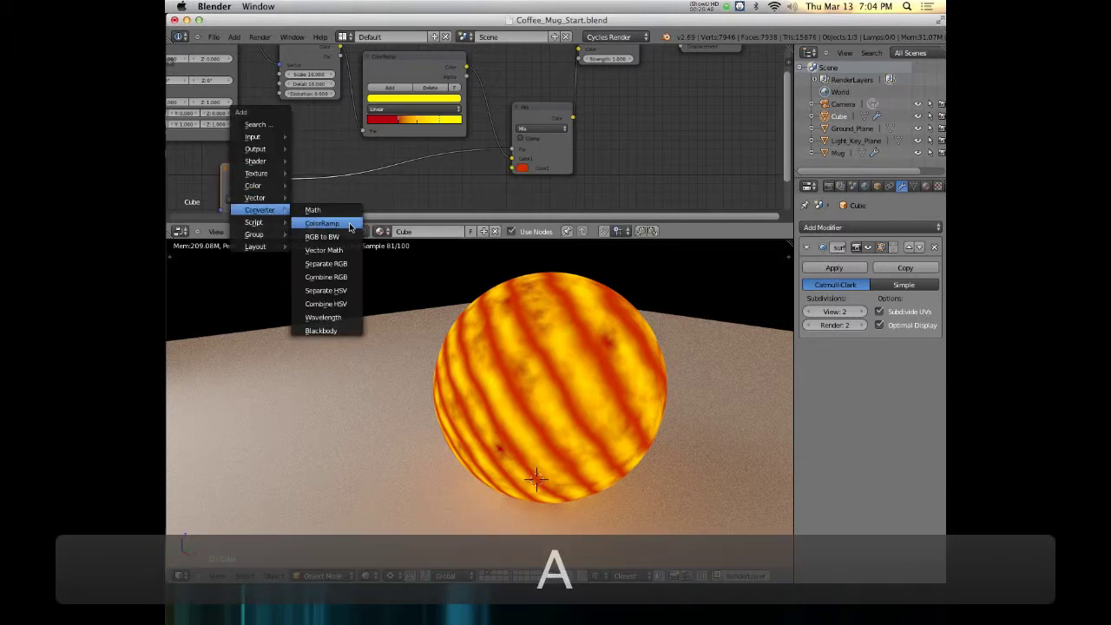
click(316, 220)
click(351, 143)
scroll(360, 139, down, 1)
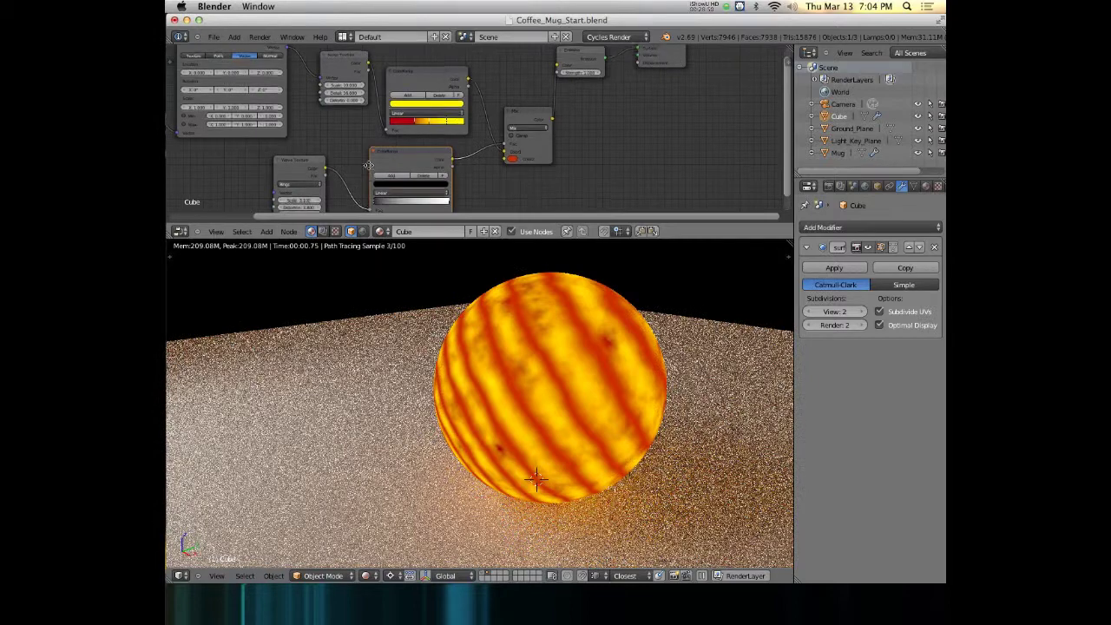
Step: Slide the new ColorRamp's black stop almost to the white end, and pull it back to just past the ramp's middle
scroll(363, 139, up, 1)
drag(344, 143, 436, 149)
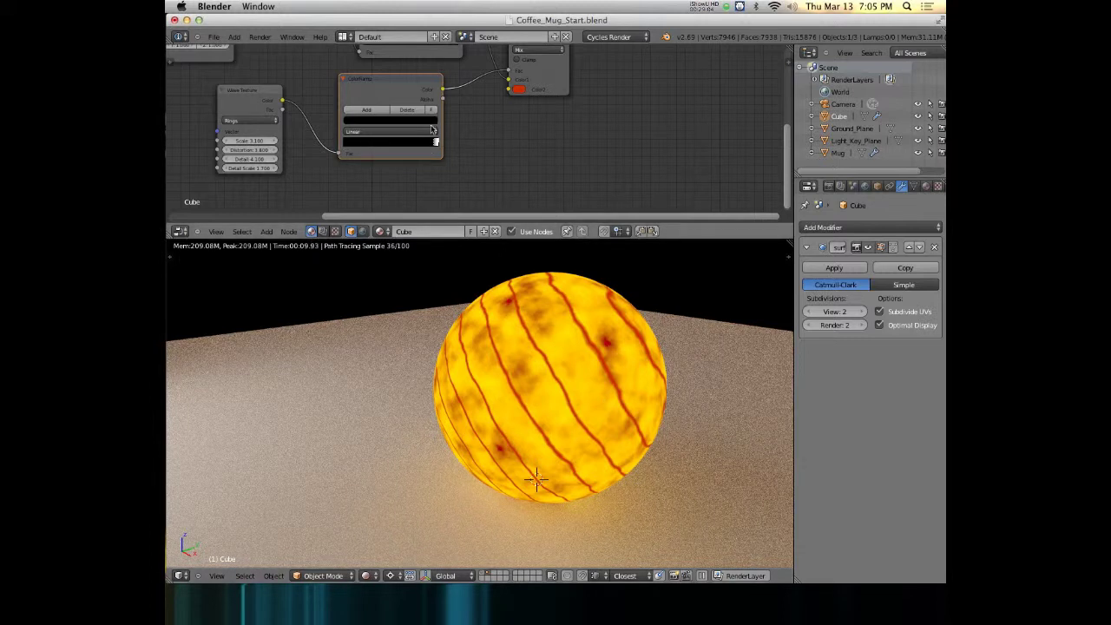
drag(436, 143, 401, 144)
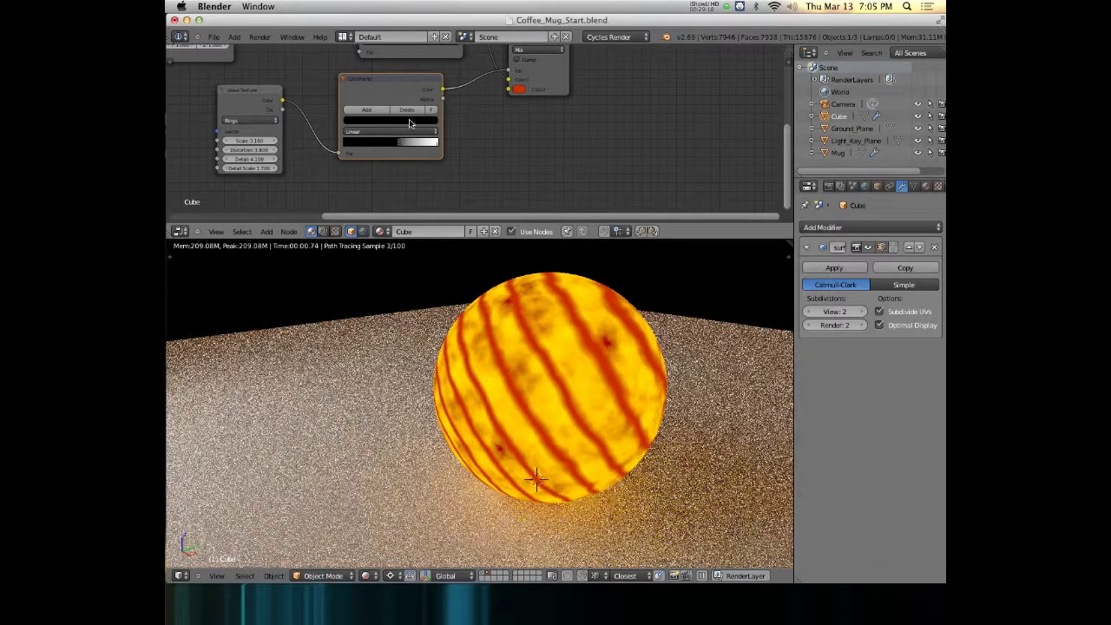
Step: Make the new ColorRamp's black stop fully transparent, return it to the start of the ramp and keep the white stop at the end
click(410, 123)
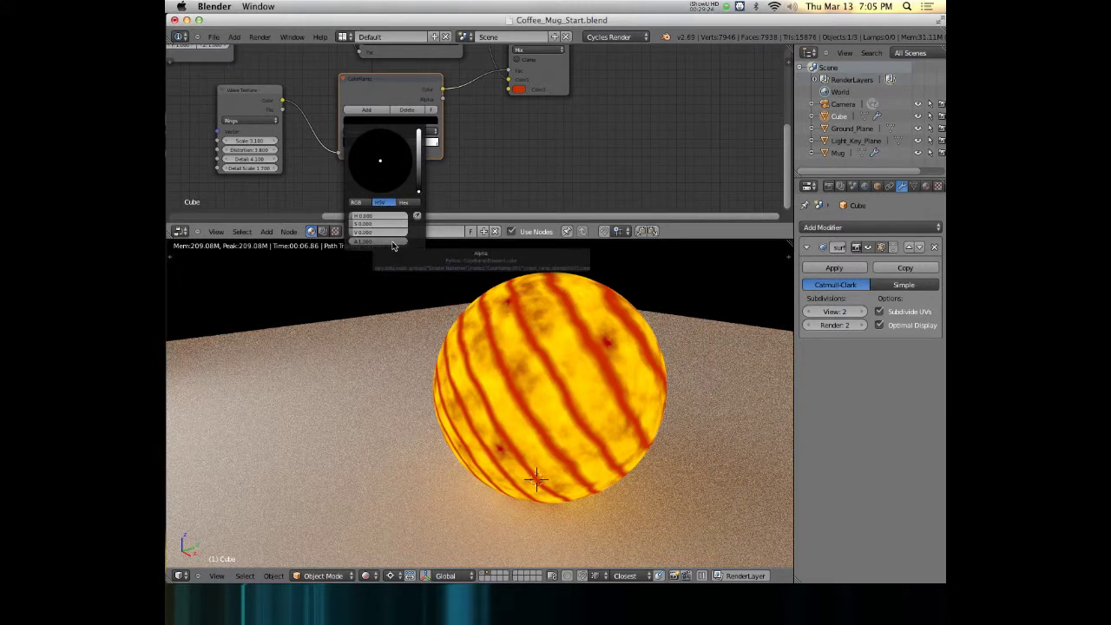
drag(393, 246, 359, 245)
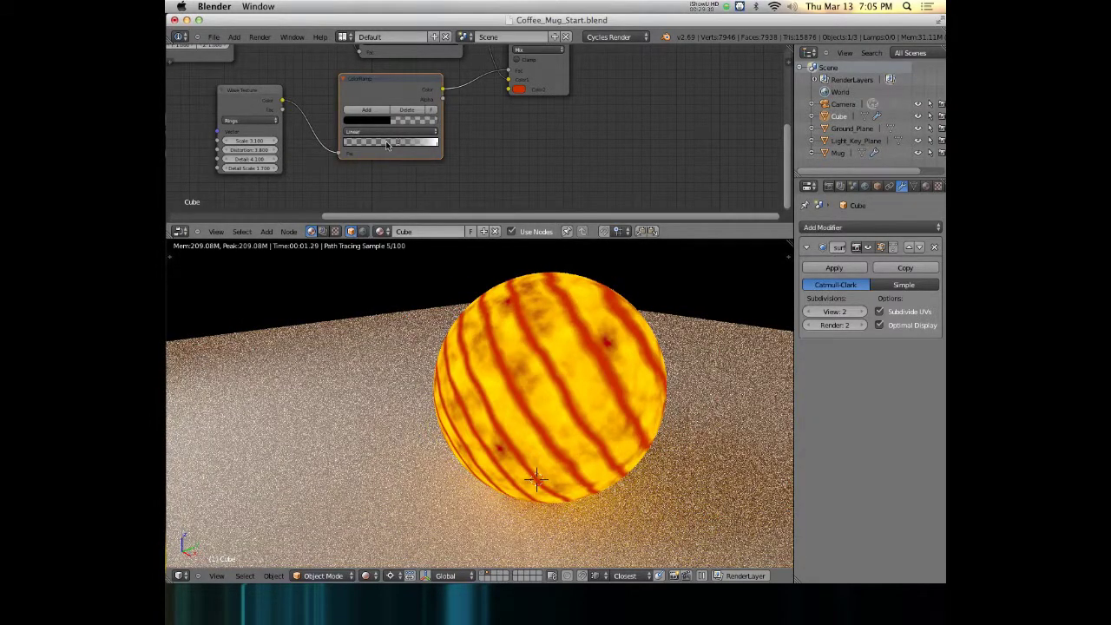
drag(401, 144, 346, 147)
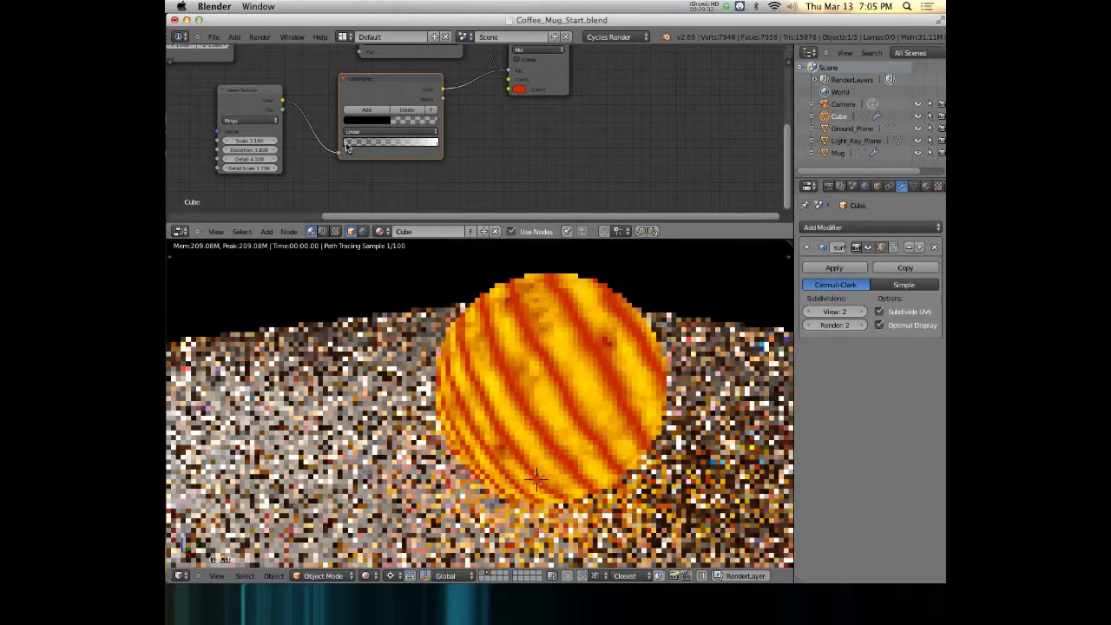
drag(436, 144, 488, 145)
Step: Move the Material Output node farther from the Emission node and shift the Emission node slightly, making room for more shader nodes
scroll(494, 139, down, 4)
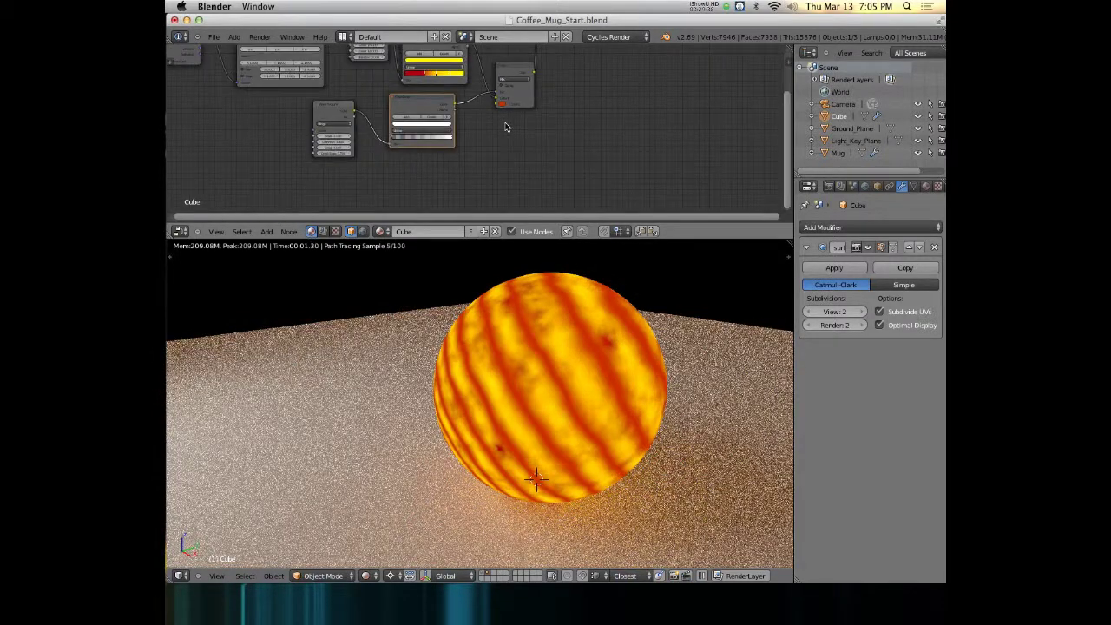
middle_drag(491, 106, 487, 151)
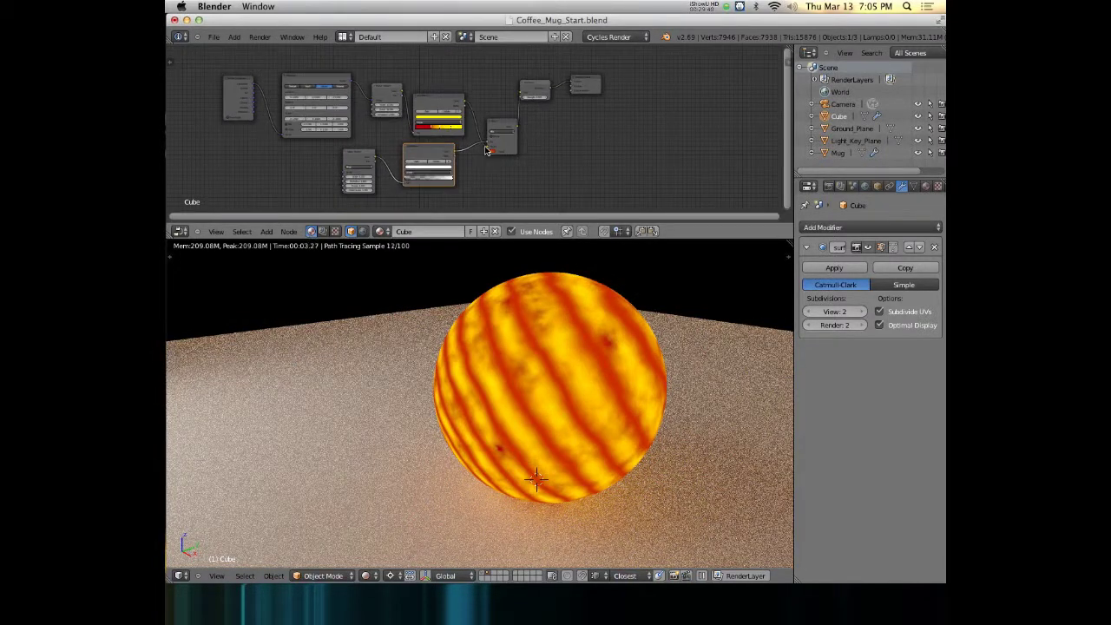
scroll(482, 148, up, 3)
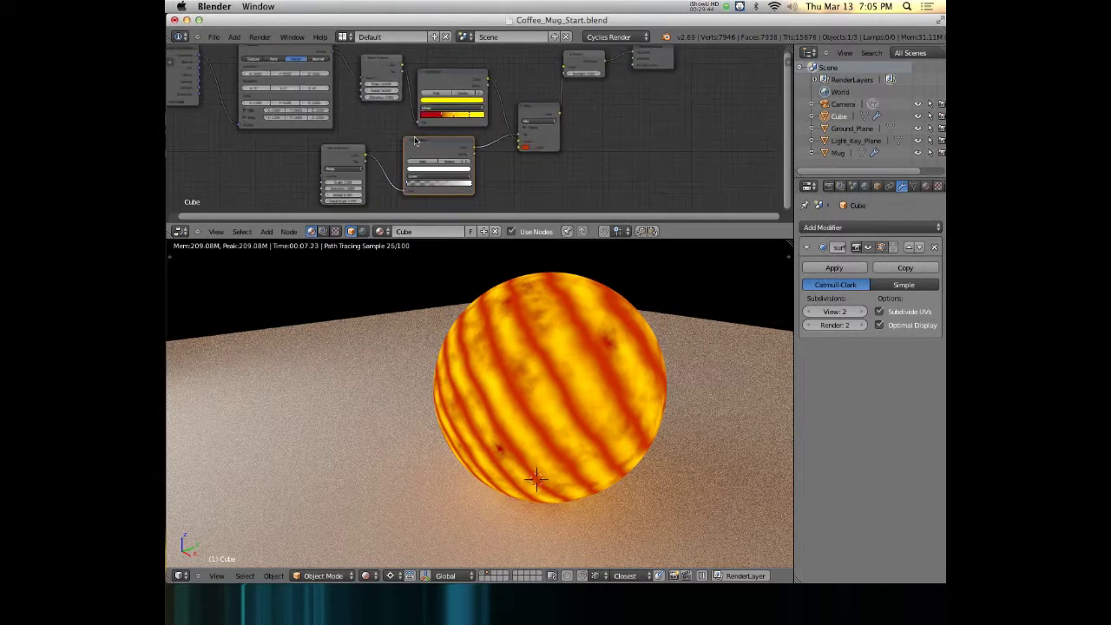
scroll(414, 134, down, 1)
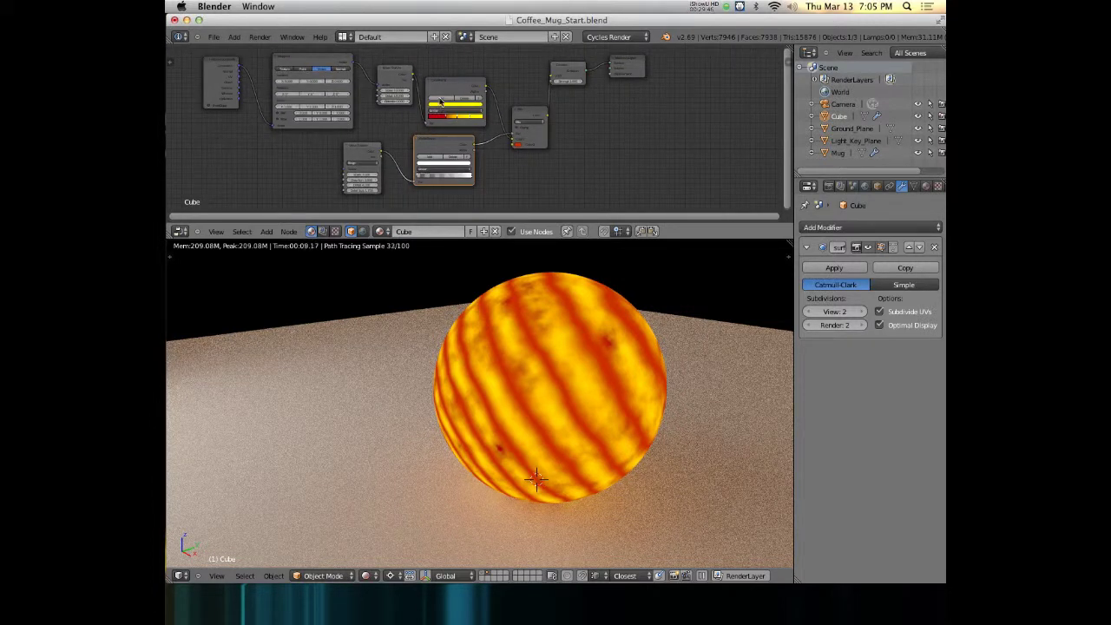
scroll(516, 114, up, 2)
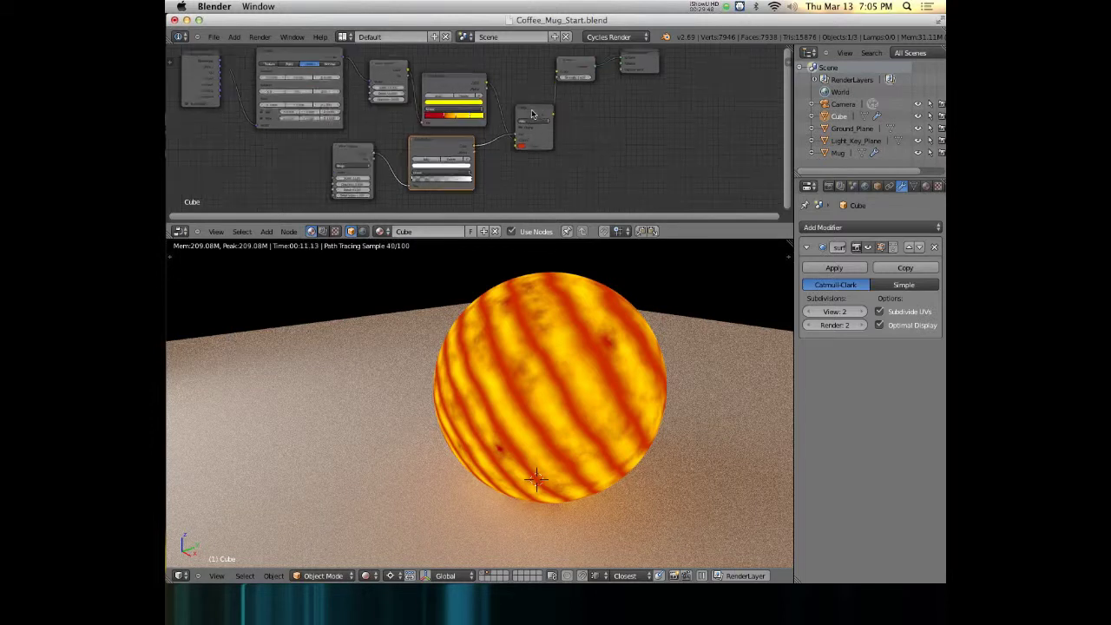
middle_drag(516, 114, 489, 181)
scroll(504, 144, up, 2)
scroll(498, 182, up, 1)
drag(530, 113, 708, 113)
drag(439, 135, 480, 143)
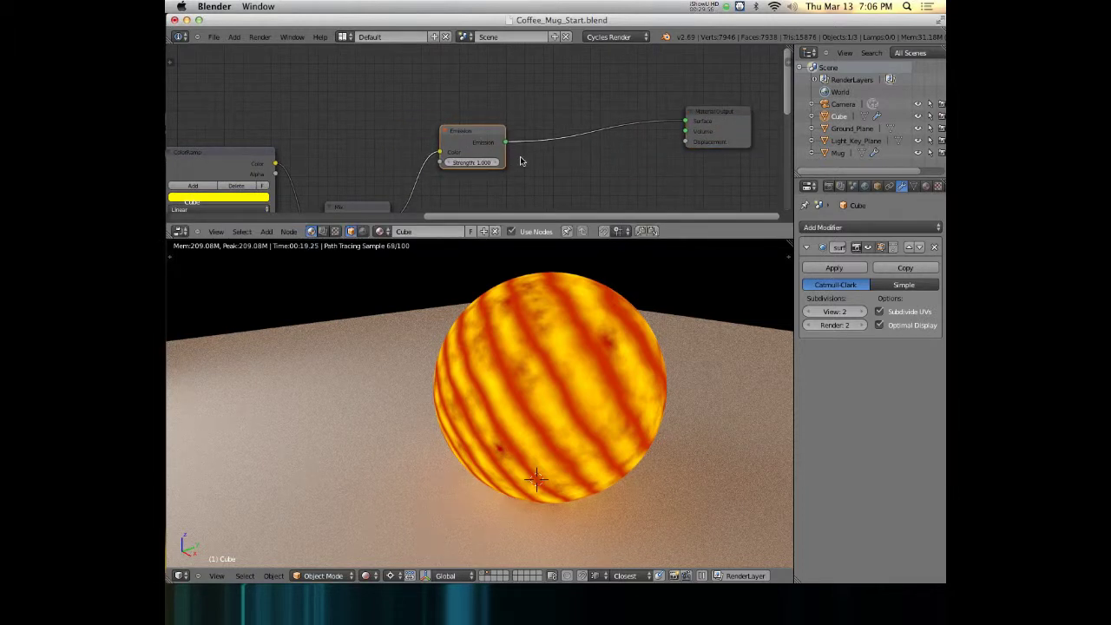
Step: Add a Glossy BSDF shader node directly above the Emission node
key(shift+a)
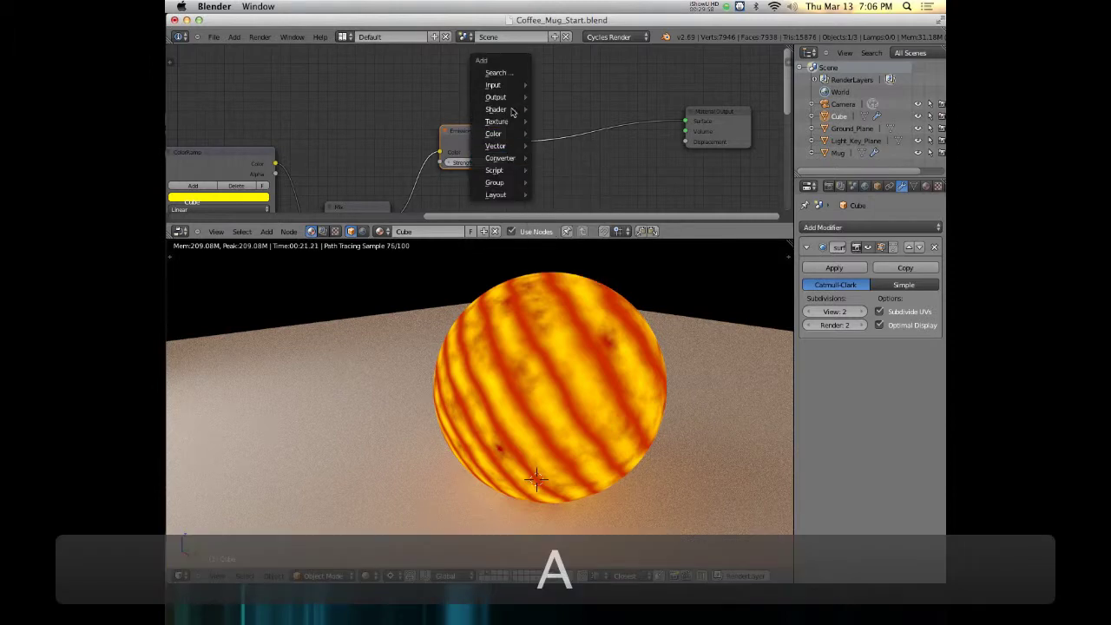
mouse_move(511, 110)
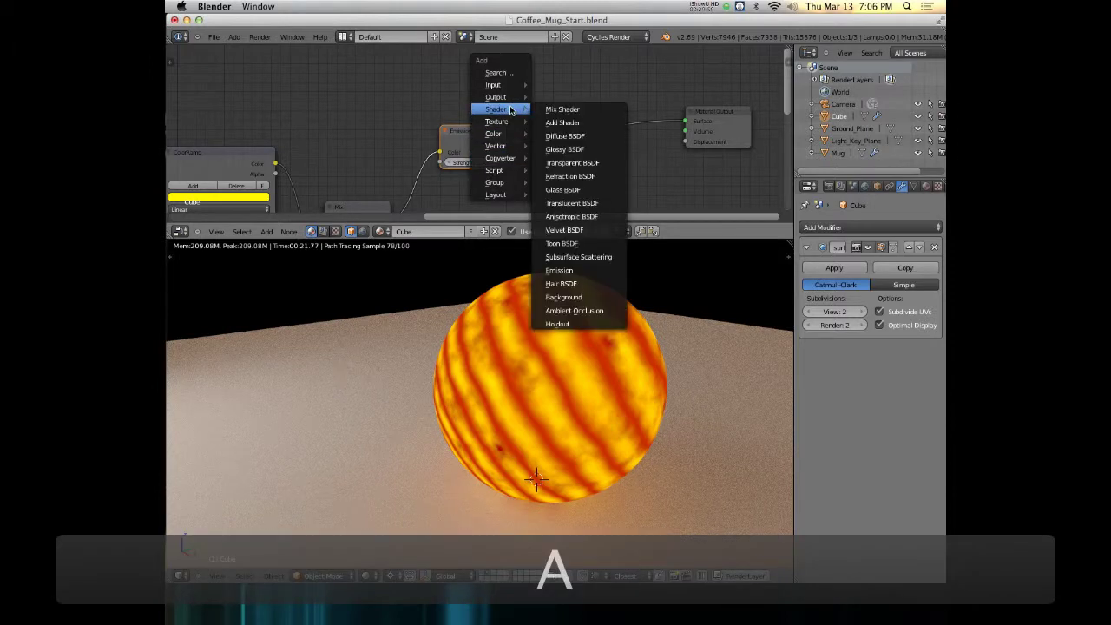
click(608, 150)
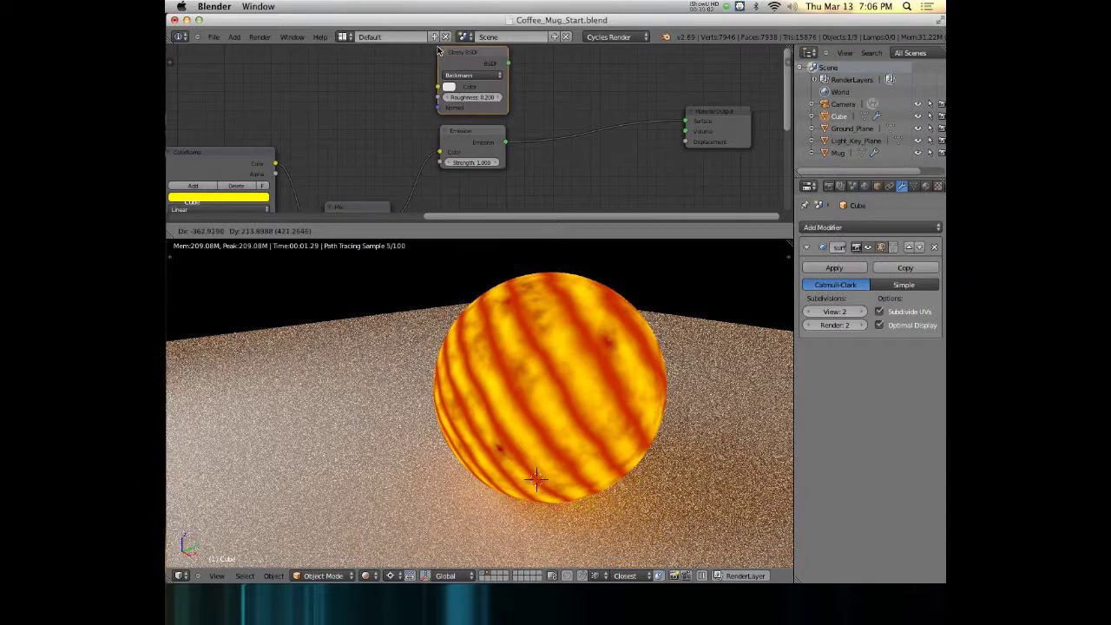
Step: Insert a Mix Shader before the Material Output, with Glossy BSDF in its first Shader input and Emission in the second, and set Fac to 0.800
key(shift+a)
mouse_move(538, 104)
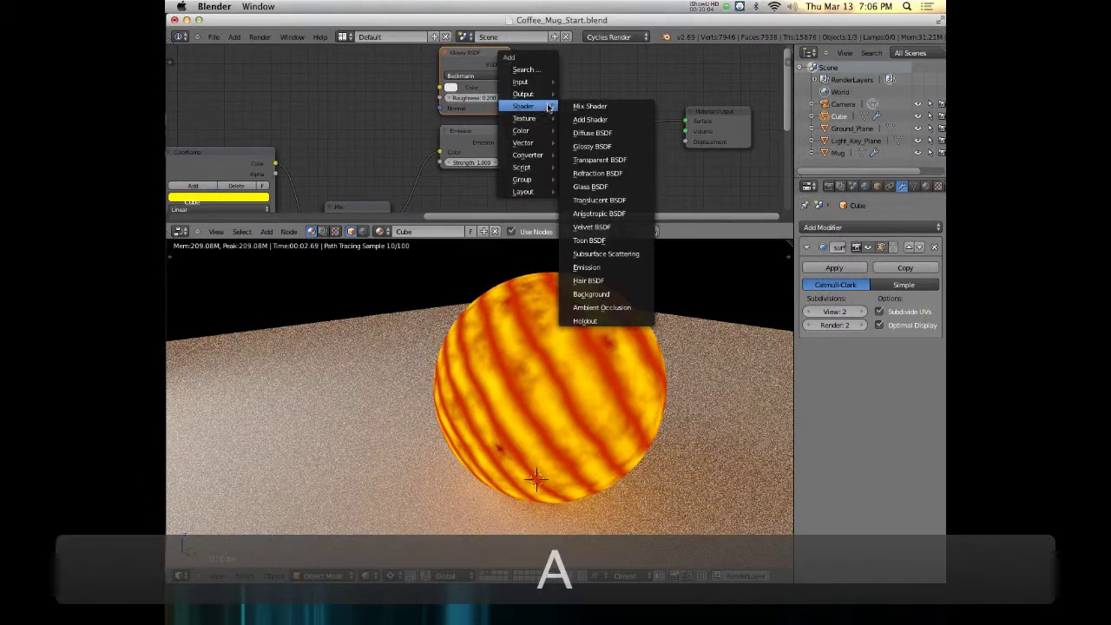
click(601, 107)
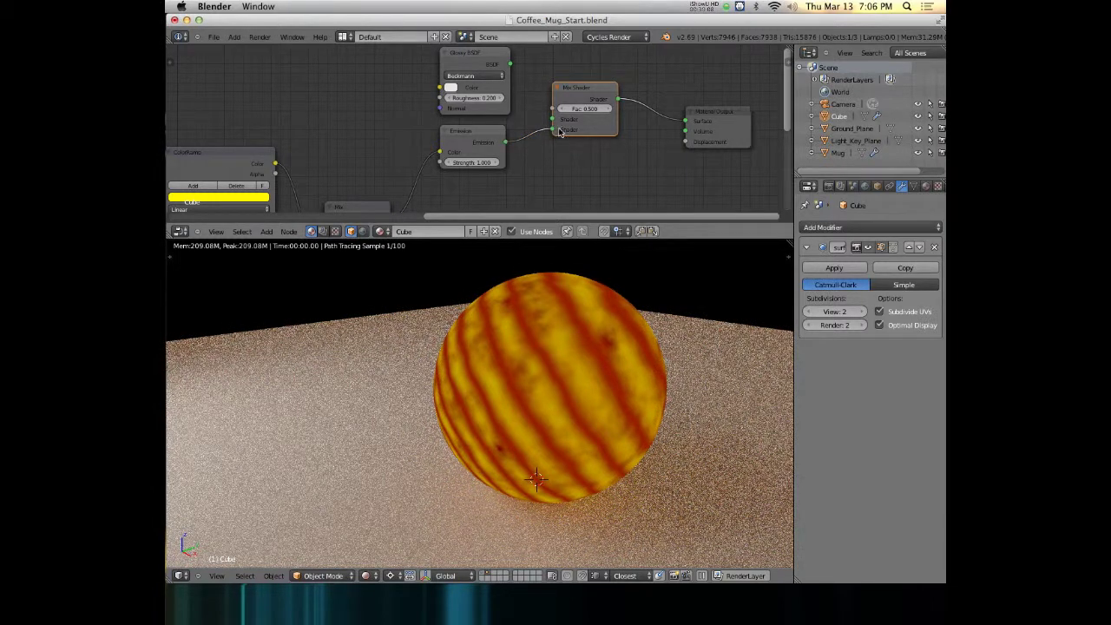
drag(511, 66, 552, 120)
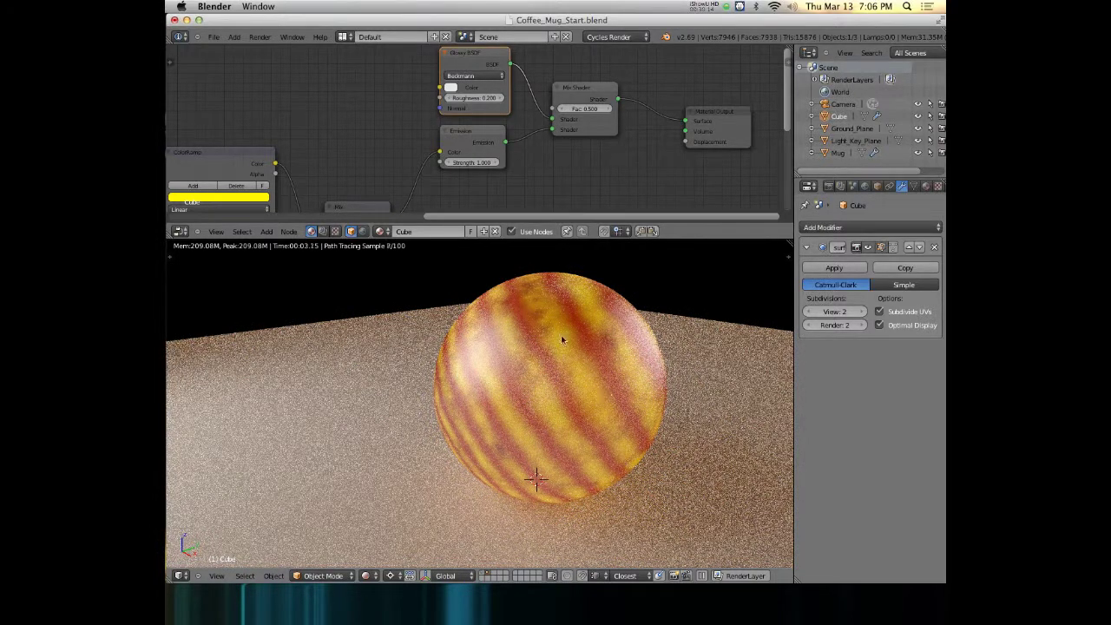
drag(574, 108, 608, 108)
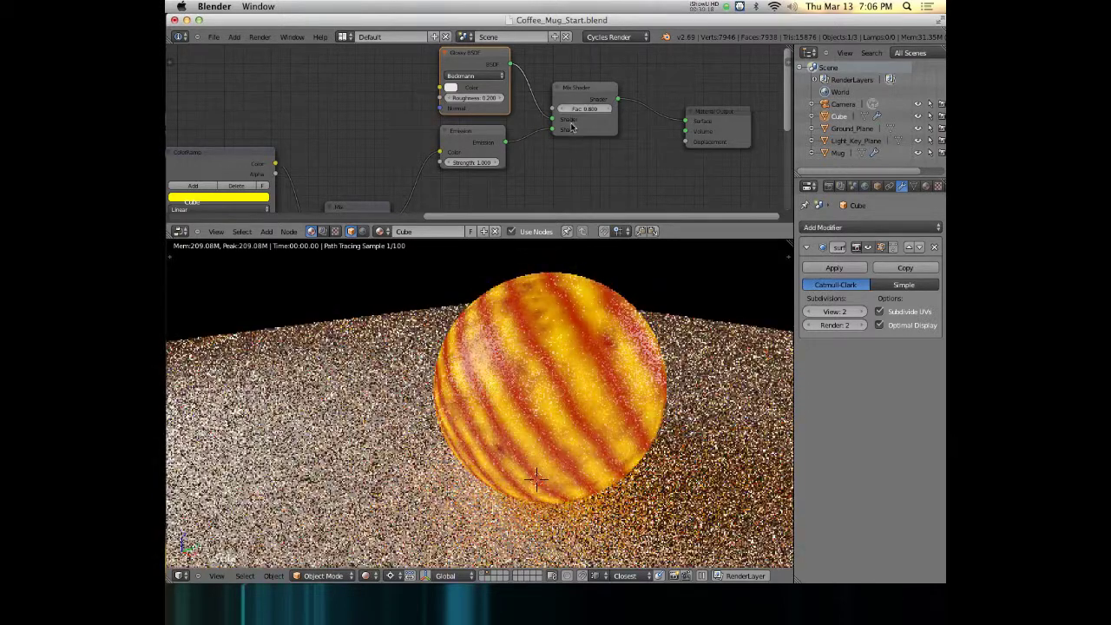
Step: Try the lower ColorRamp's Alpha output in the Mix node's Fac input, and reconnect its Color output there
scroll(528, 169, down, 2)
middle_drag(528, 168, 550, 91)
scroll(550, 87, down, 3)
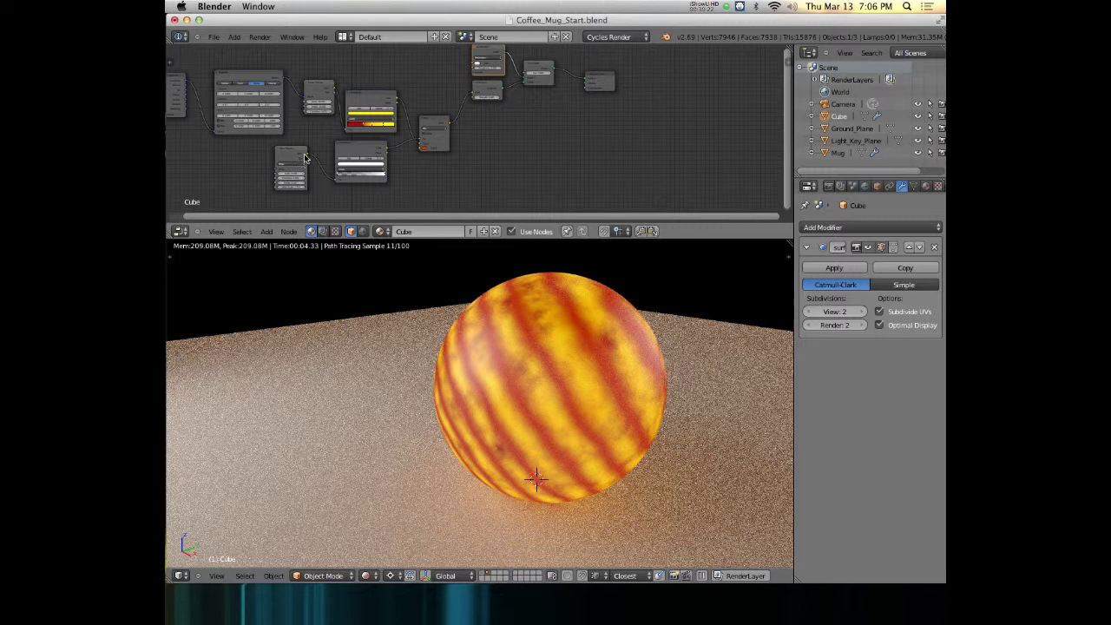
scroll(387, 153, up, 2)
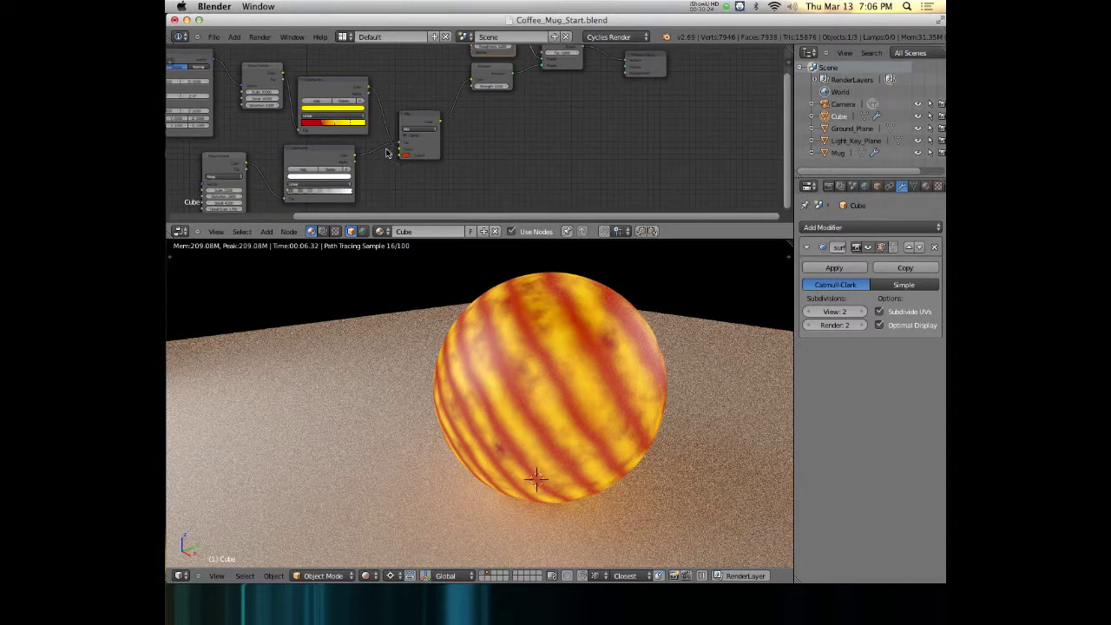
middle_drag(374, 157, 353, 166)
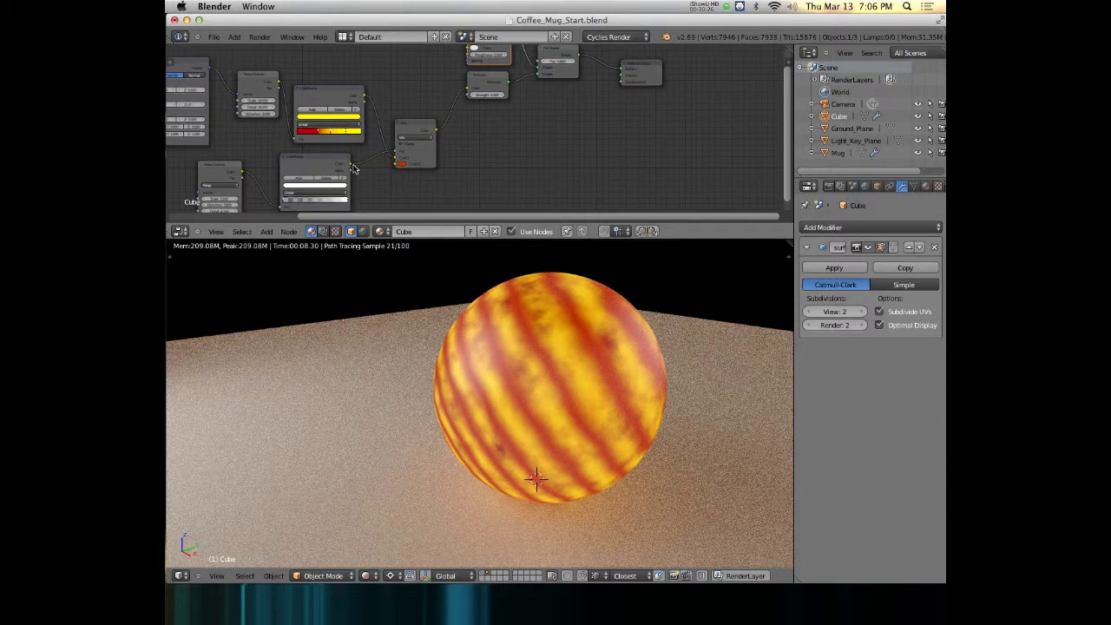
mouse_move(396, 156)
mouse_down()
mouse_move(365, 172)
mouse_move(399, 154)
mouse_up()
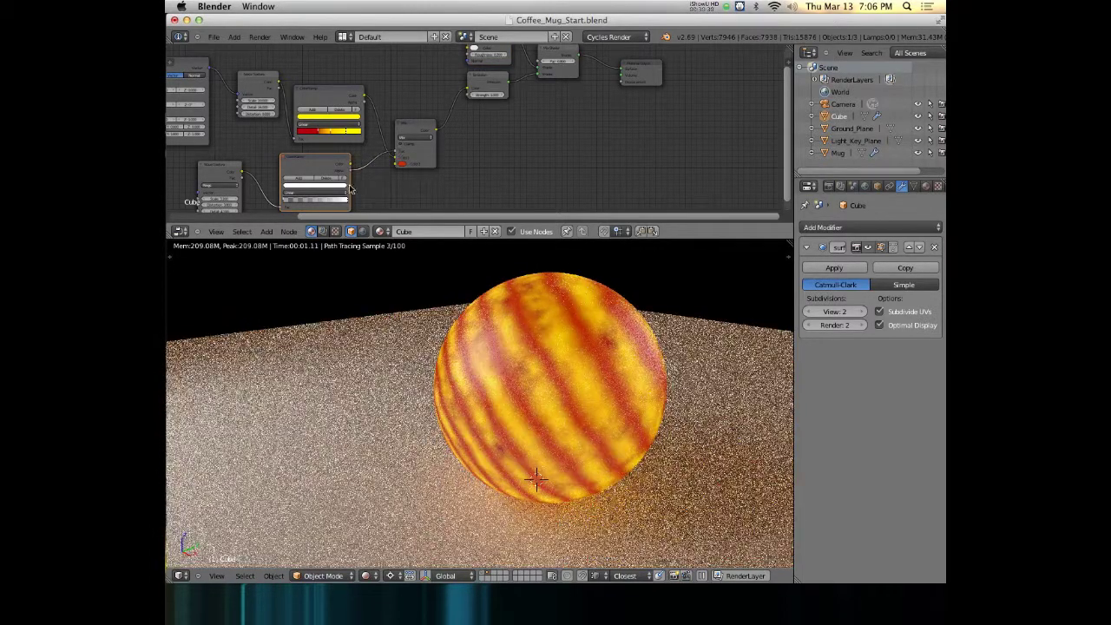
drag(396, 159, 399, 161)
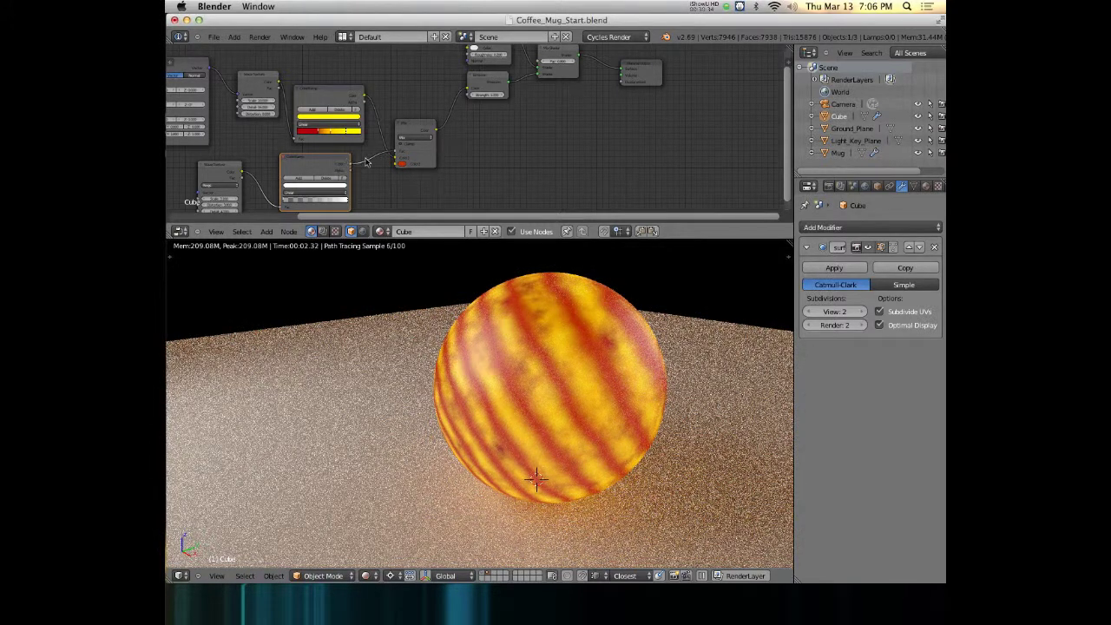
Step: Connect the lower ColorRamp's Color output to the Mix Shader's Fac input as well
scroll(563, 125, down, 1)
middle_drag(576, 119, 535, 137)
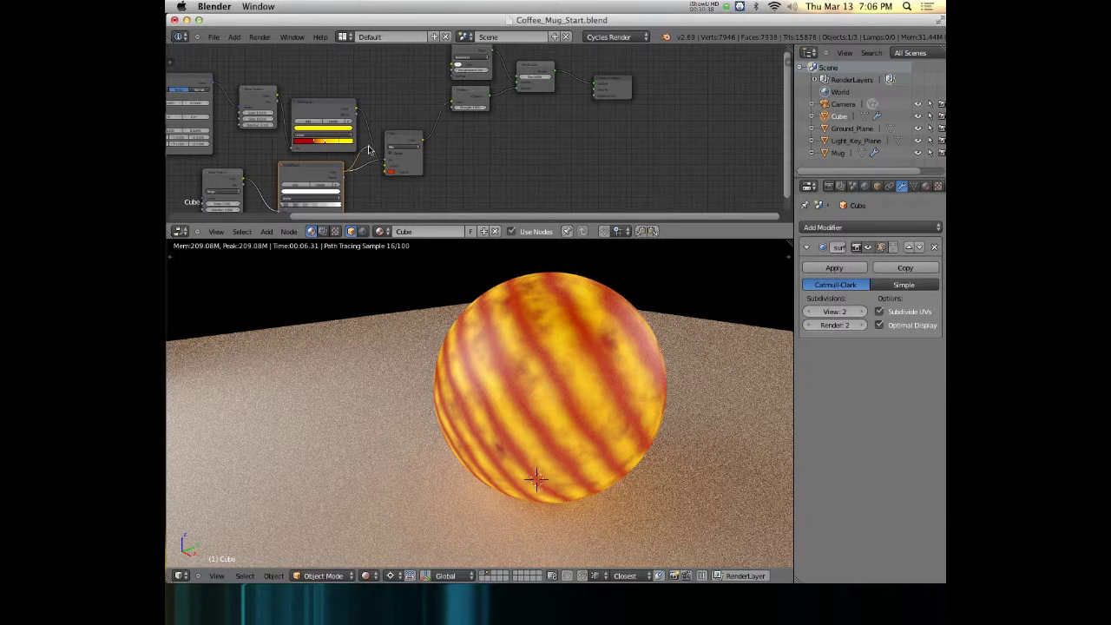
drag(364, 156, 523, 78)
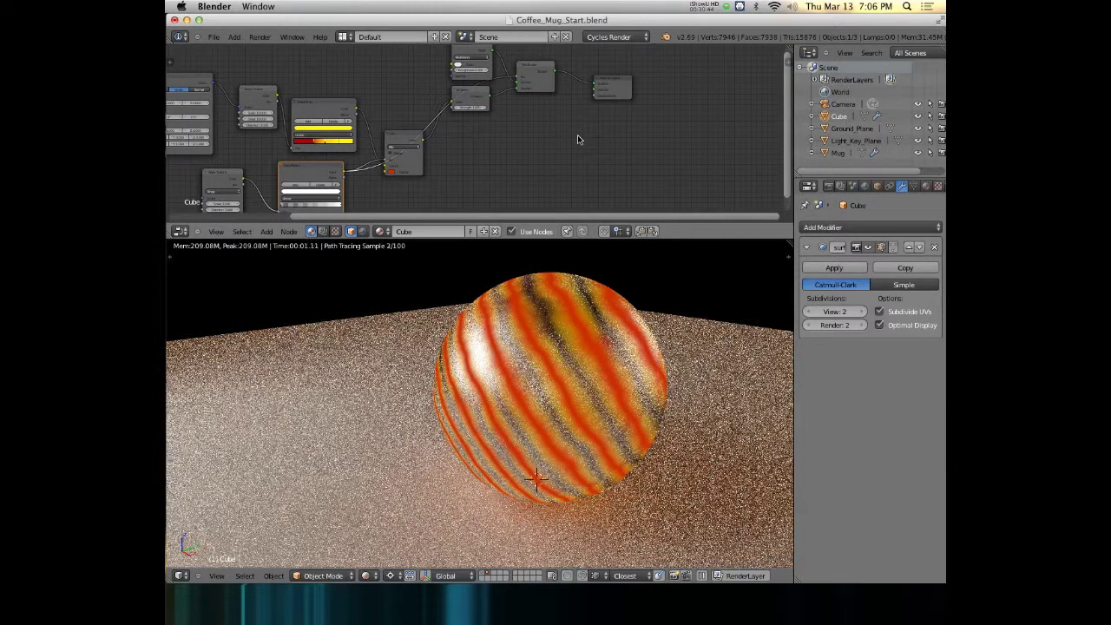
Step: Connect the red-yellow ColorRamp's Color output to the Glossy BSDF's Color input
scroll(577, 134, up, 1)
scroll(568, 132, up, 1)
mouse_move(567, 130)
middle_down()
mouse_move(556, 147)
mouse_move(583, 156)
mouse_move(616, 147)
mouse_move(573, 137)
mouse_move(580, 120)
middle_up()
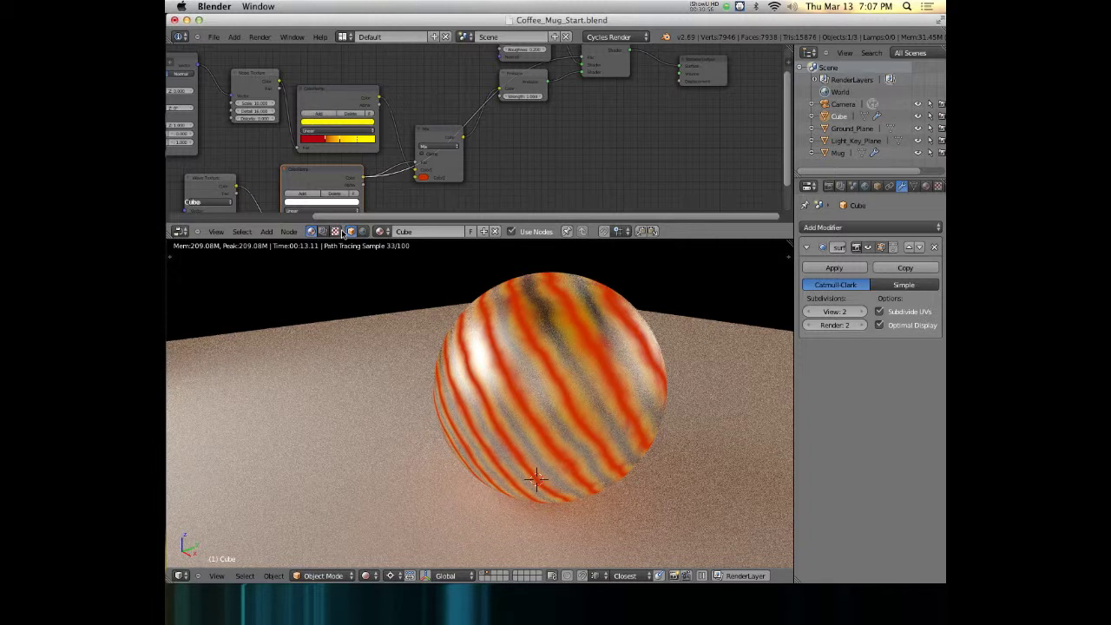
middle_drag(523, 139, 489, 215)
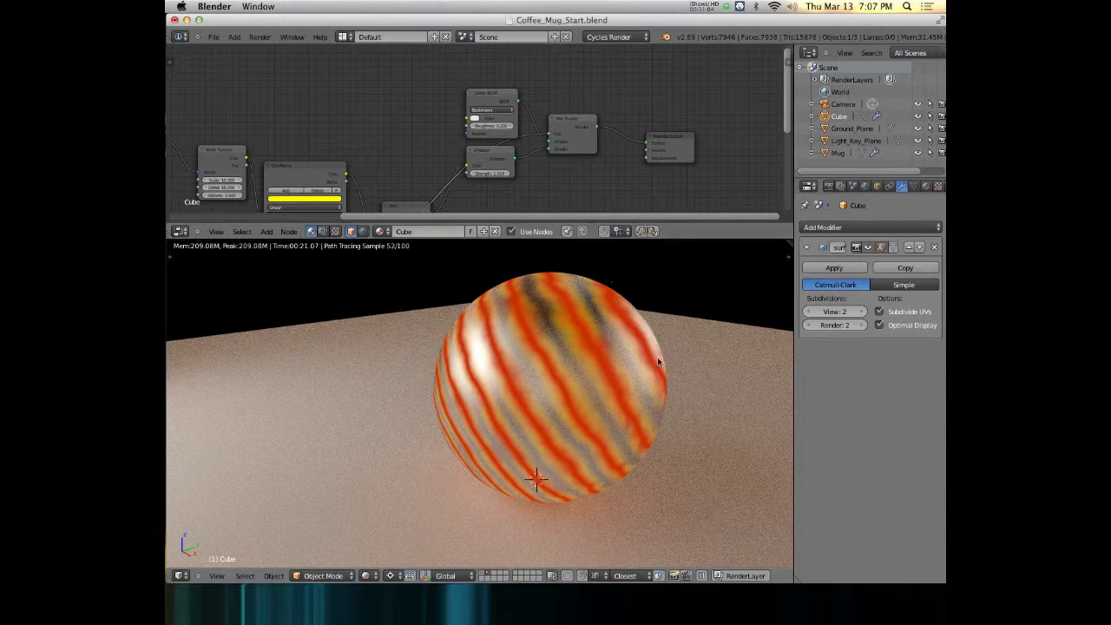
middle_drag(306, 179, 374, 135)
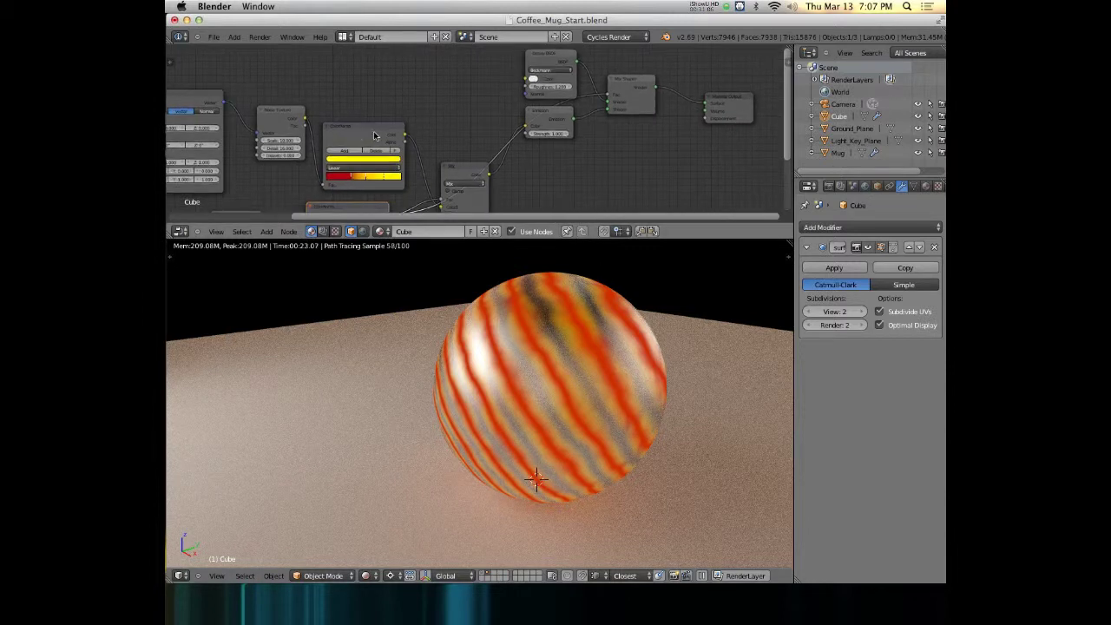
drag(404, 136, 532, 81)
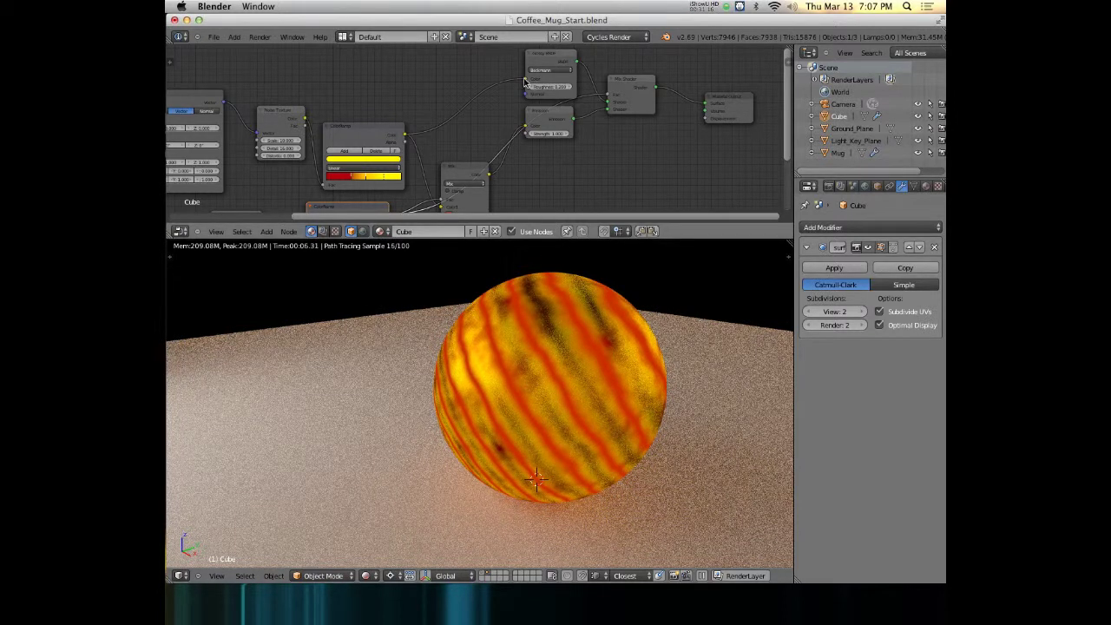
Step: Rearrange the sphere's node tree, moving the Mix node up beside the red-yellow ColorRamp and lowering the Emission and Mix Shader nodes
scroll(520, 129, down, 1)
scroll(521, 128, down, 2)
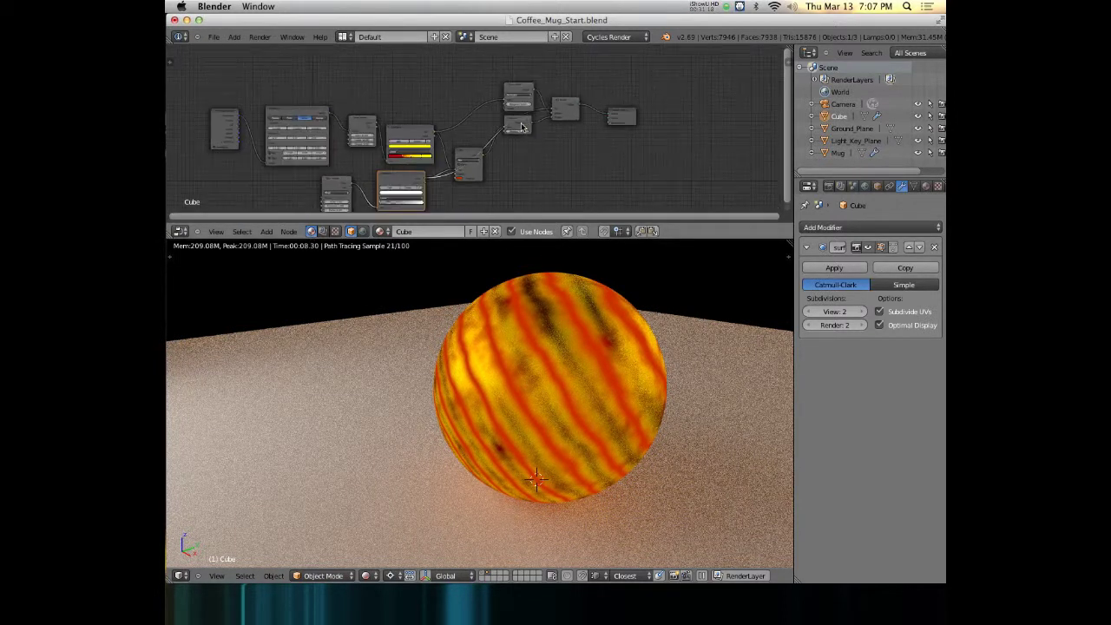
middle_drag(517, 172, 536, 137)
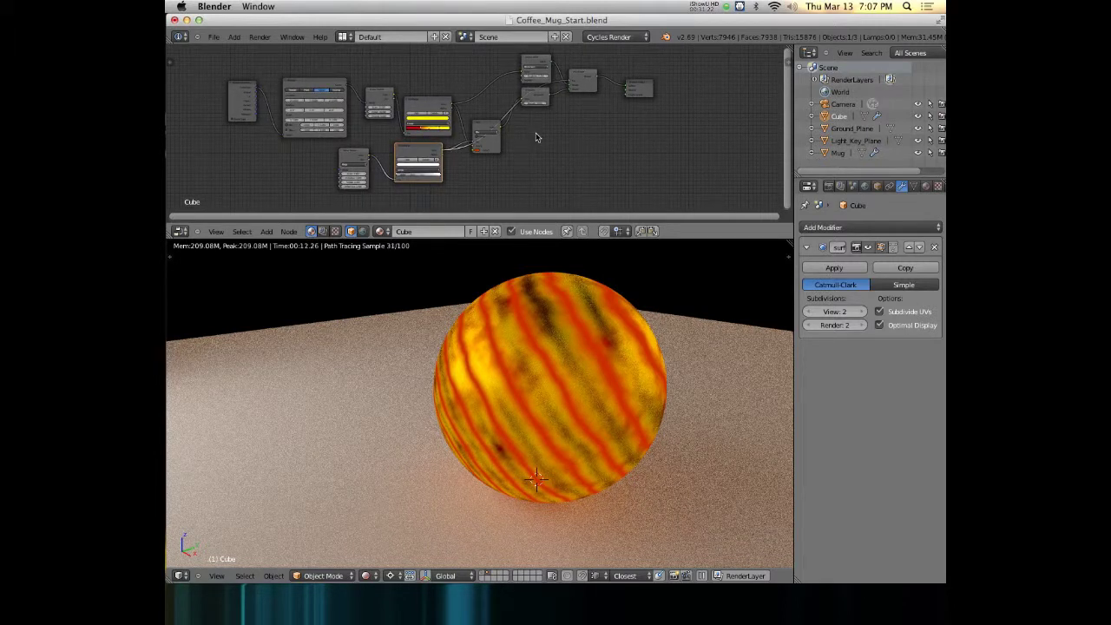
scroll(520, 120, up, 2)
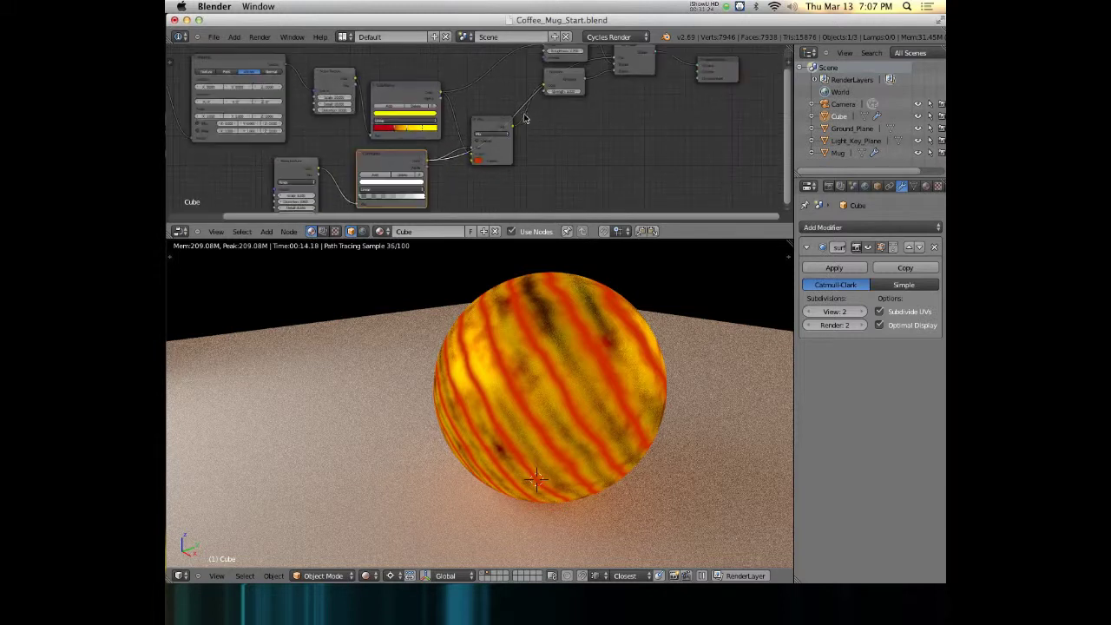
drag(485, 127, 480, 84)
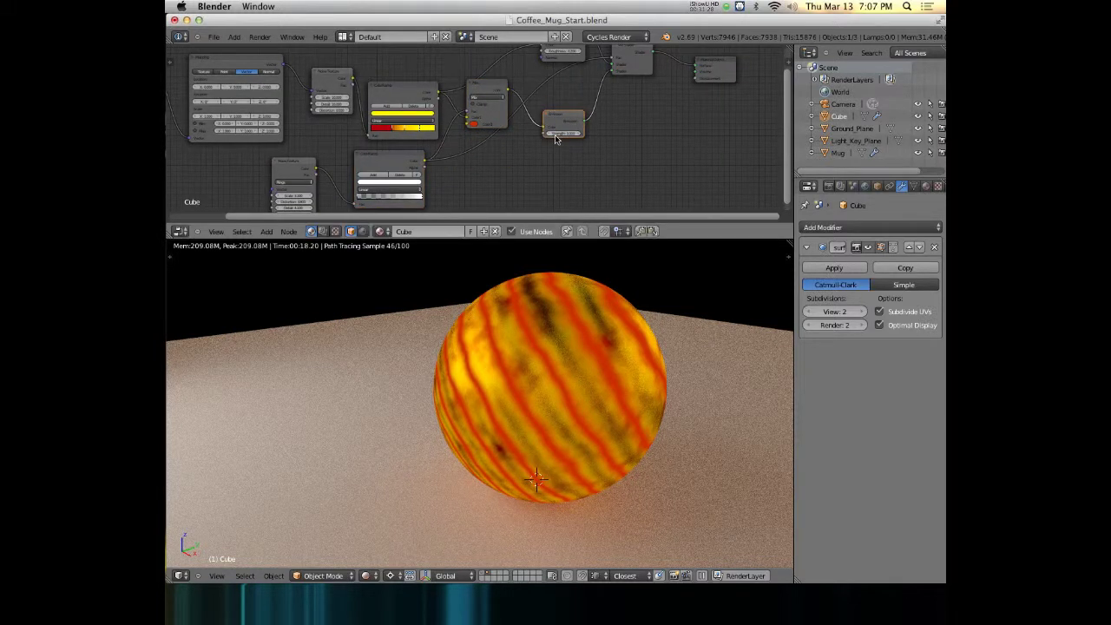
scroll(647, 124, down, 1)
middle_drag(647, 124, 608, 195)
drag(569, 130, 570, 156)
Step: Delete the Glossy BSDF and Mix Shader nodes, and connect the Emission output to the Material Output's Surface input
click(512, 108)
key(x)
click(568, 155)
key(x)
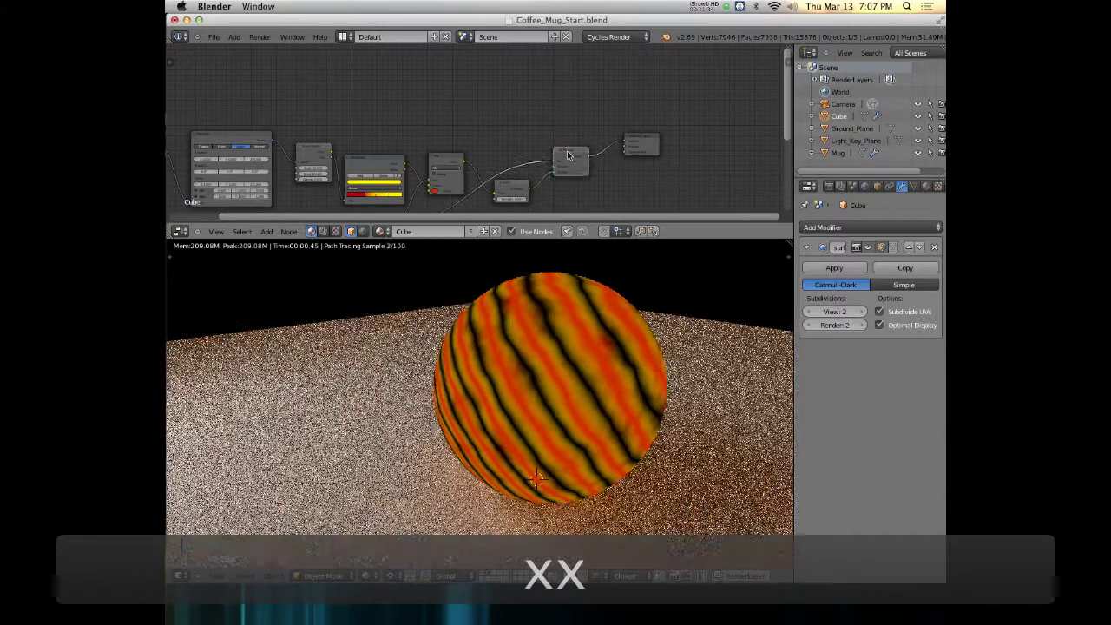
drag(530, 191, 623, 146)
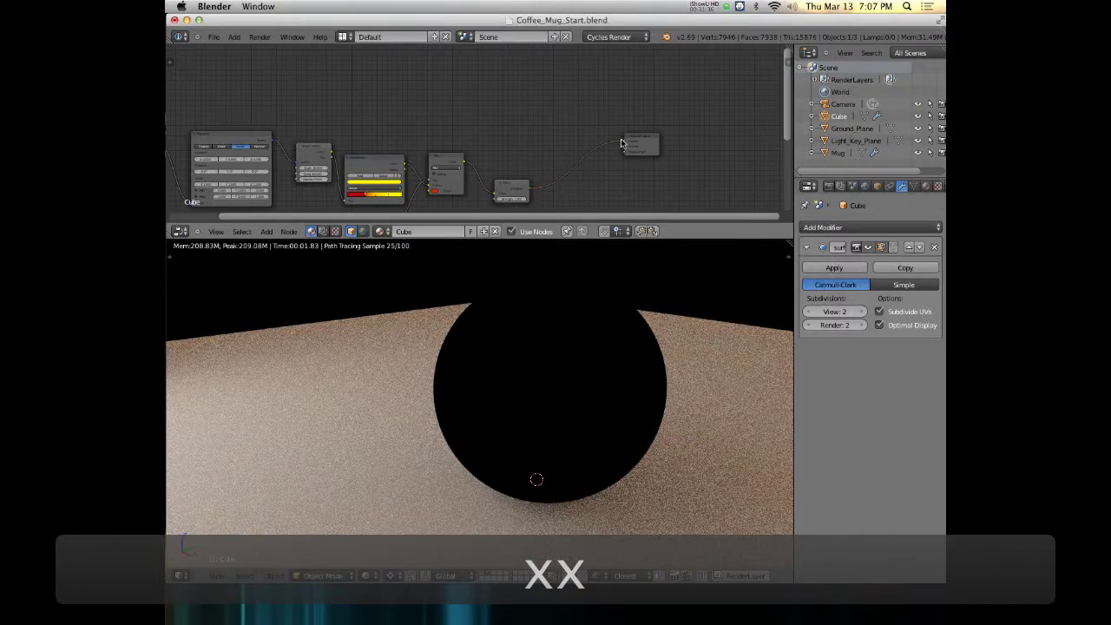
Step: Move the Emission and Material Output nodes closer together in line with the Mix node
drag(500, 187, 506, 160)
drag(622, 144, 573, 156)
middle_drag(573, 156, 587, 108)
scroll(608, 130, up, 2)
scroll(587, 109, up, 3)
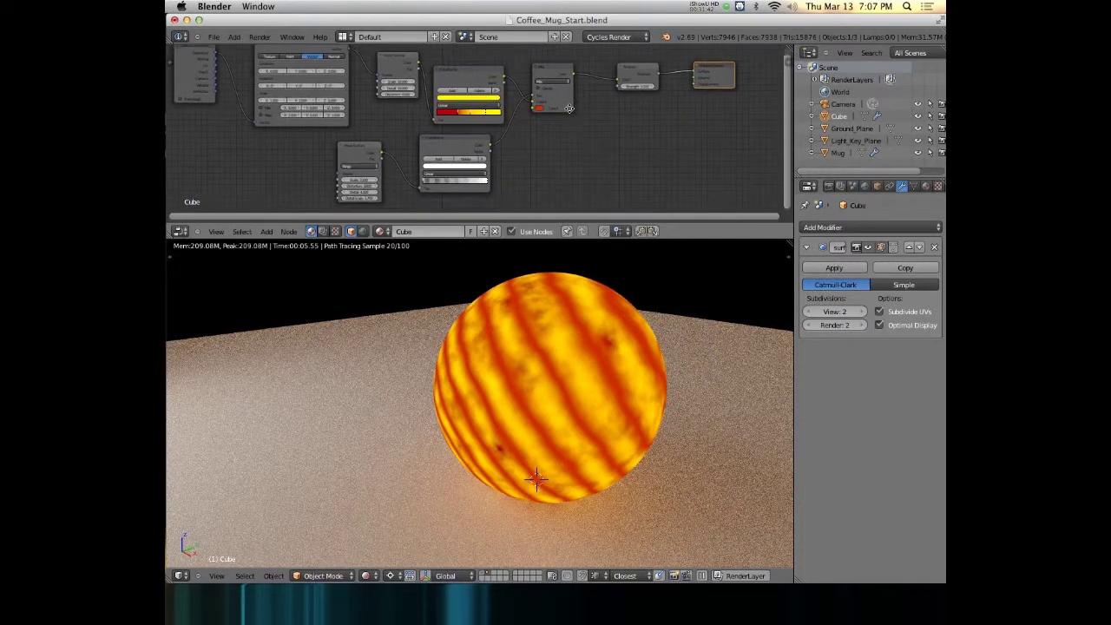
ctrl+scroll(595, 146, up, 2)
ctrl+scroll(599, 148, down, 1)
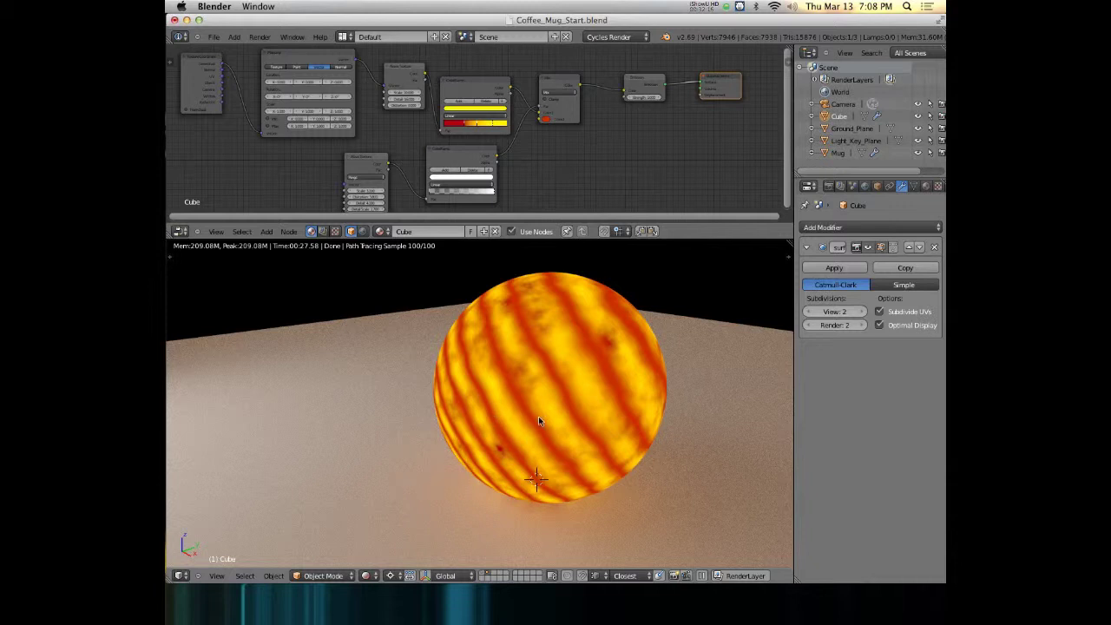
Step: Switch the 3D view to solid shading, show layer 1 with the coffee mug, and select the mug
key(z)
mouse_move(540, 417)
middle_down()
mouse_move(478, 420)
mouse_move(367, 372)
mouse_move(399, 361)
mouse_move(365, 368)
middle_up()
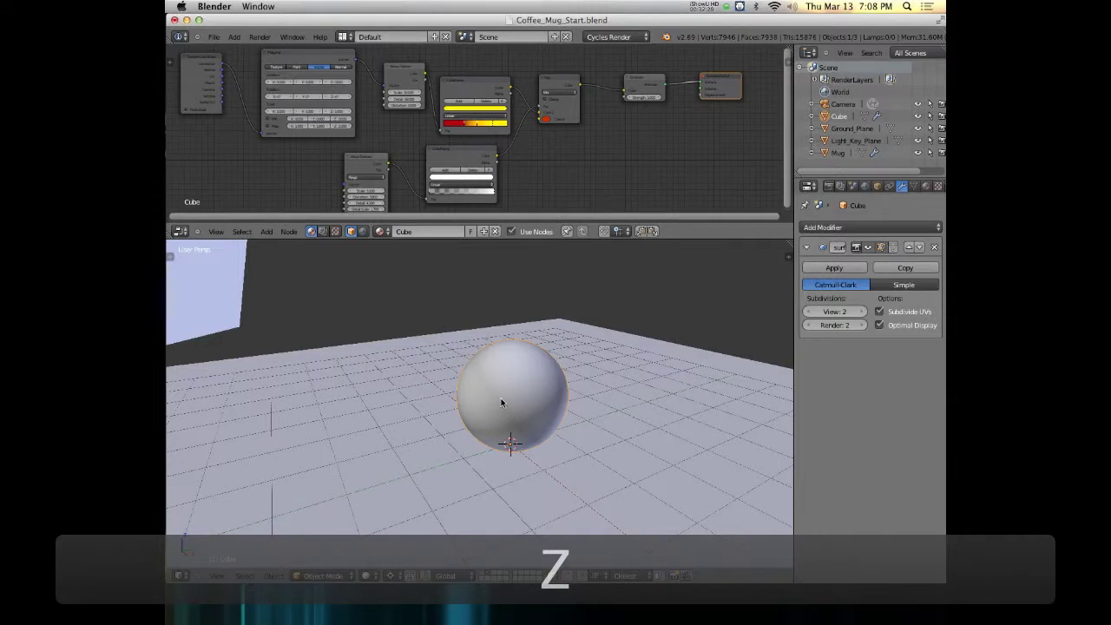
key(1)
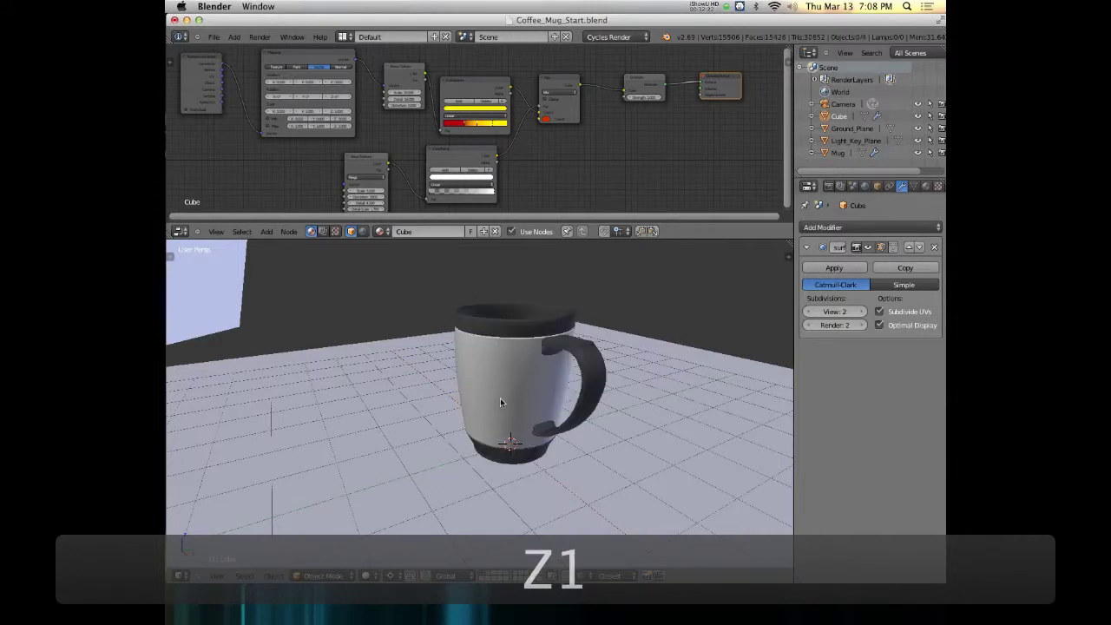
middle_drag(499, 402, 540, 354)
right_click(540, 374)
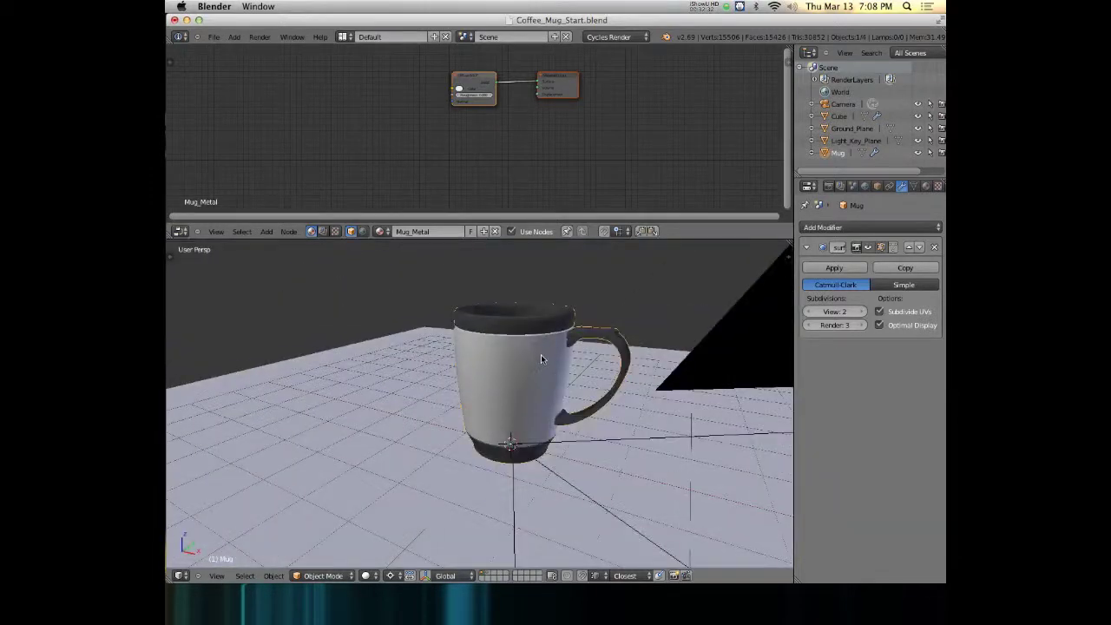
key(Tab)
key(Tab)
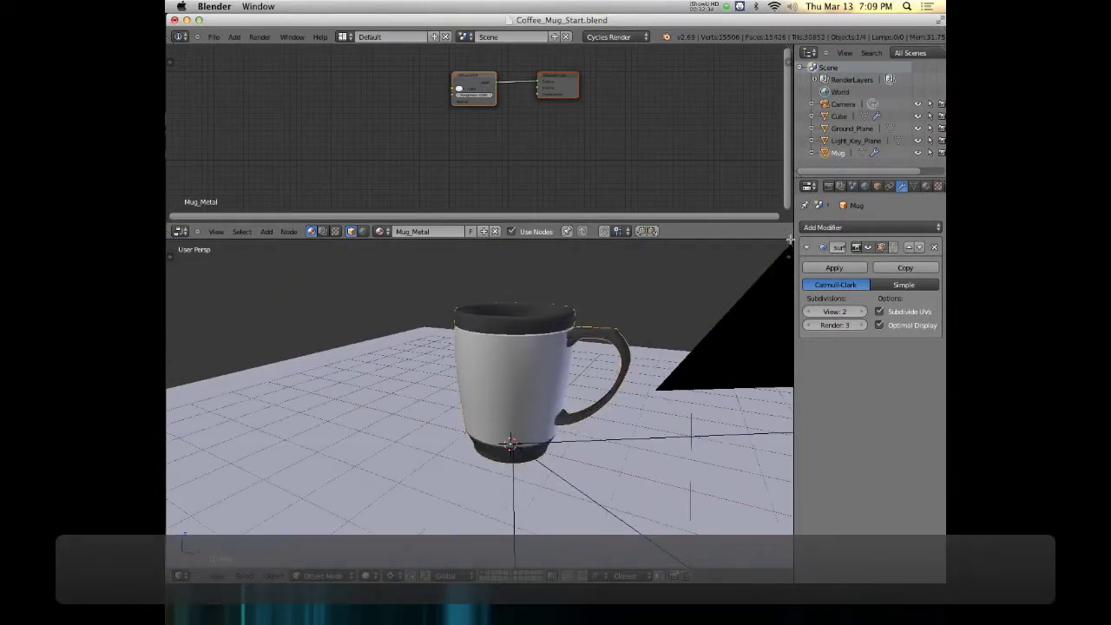
Step: Open the mug's material settings, compare its Mug_Plastic and Mug_Metal slots, and make Mug_Plastic active
click(927, 187)
click(835, 233)
click(837, 243)
scroll(595, 157, up, 3)
middle_drag(558, 156, 549, 201)
click(835, 233)
click(836, 244)
click(836, 232)
click(836, 245)
click(837, 233)
Step: Display the 3D view in rendered shading with the mug framed up close
scroll(529, 341, up, 2)
mouse_move(529, 341)
middle_down()
mouse_move(547, 335)
mouse_move(516, 334)
middle_up()
key(shift+z)
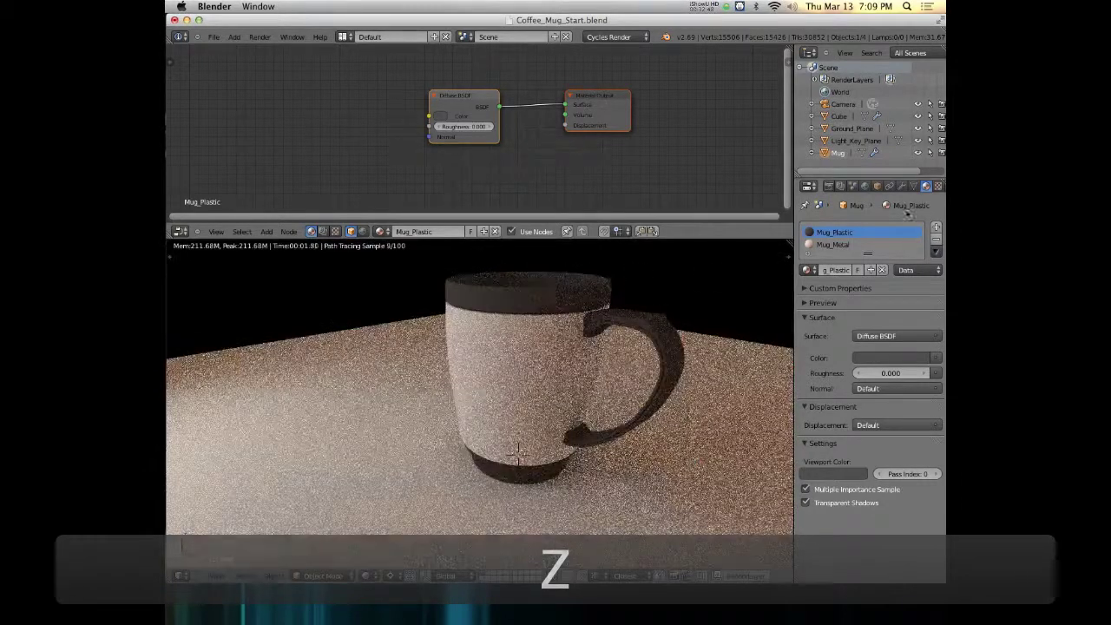
scroll(670, 268, up, 3)
middle_drag(670, 268, 467, 319)
scroll(467, 318, up, 2)
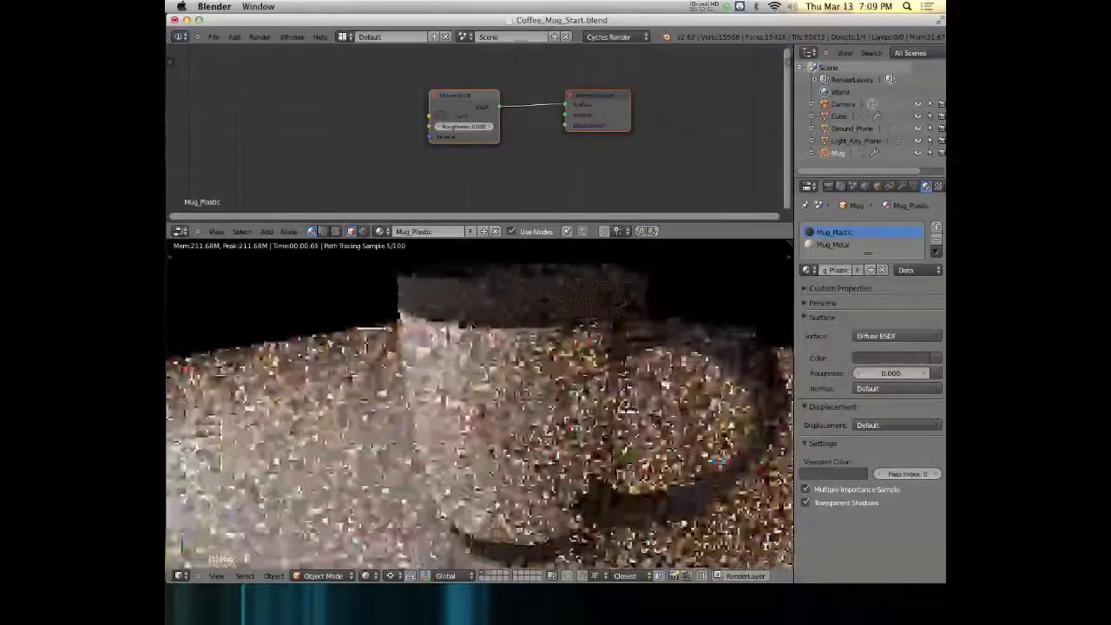
Step: Spread the Diffuse BSDF and Material Output nodes apart and add a Glossy BSDF node above the Diffuse BSDF
drag(458, 107, 320, 139)
drag(612, 97, 692, 83)
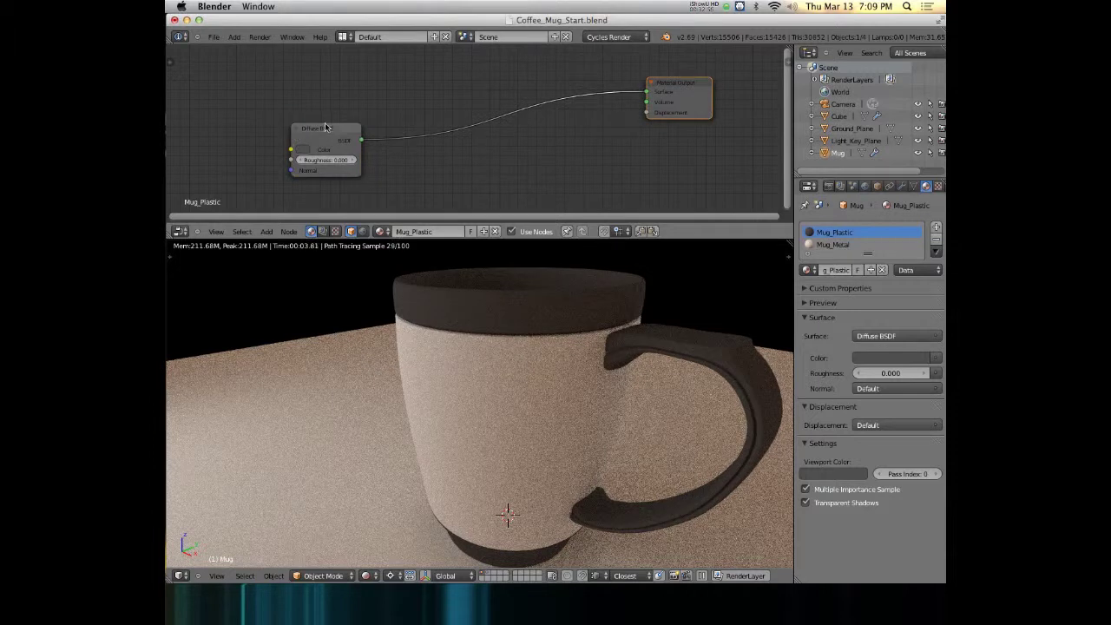
drag(325, 128, 333, 139)
key(shift+a)
mouse_move(403, 143)
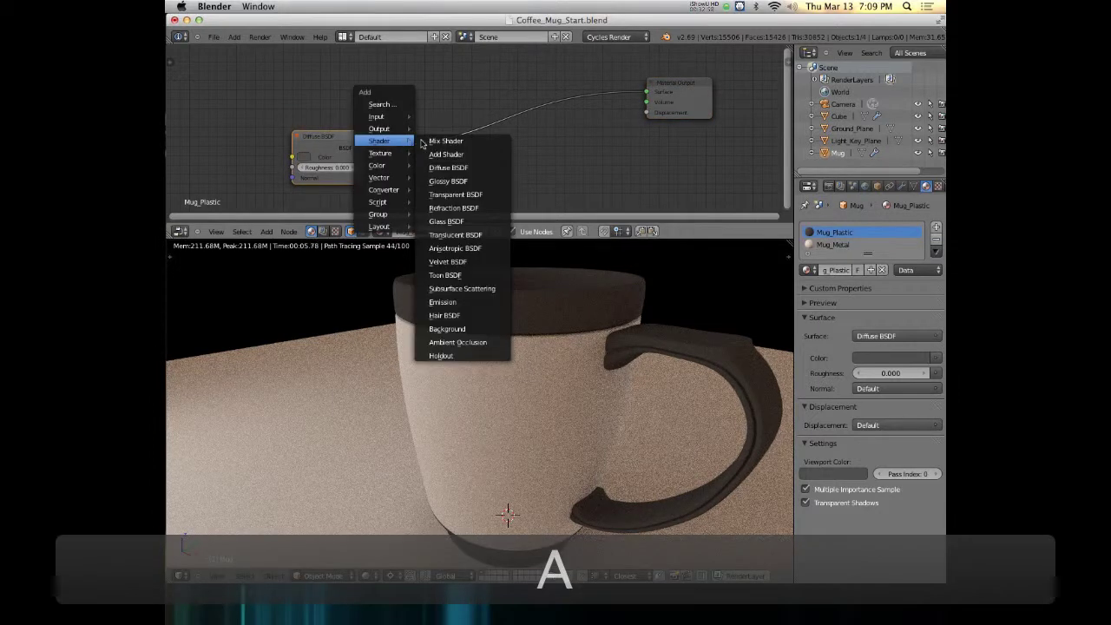
click(463, 181)
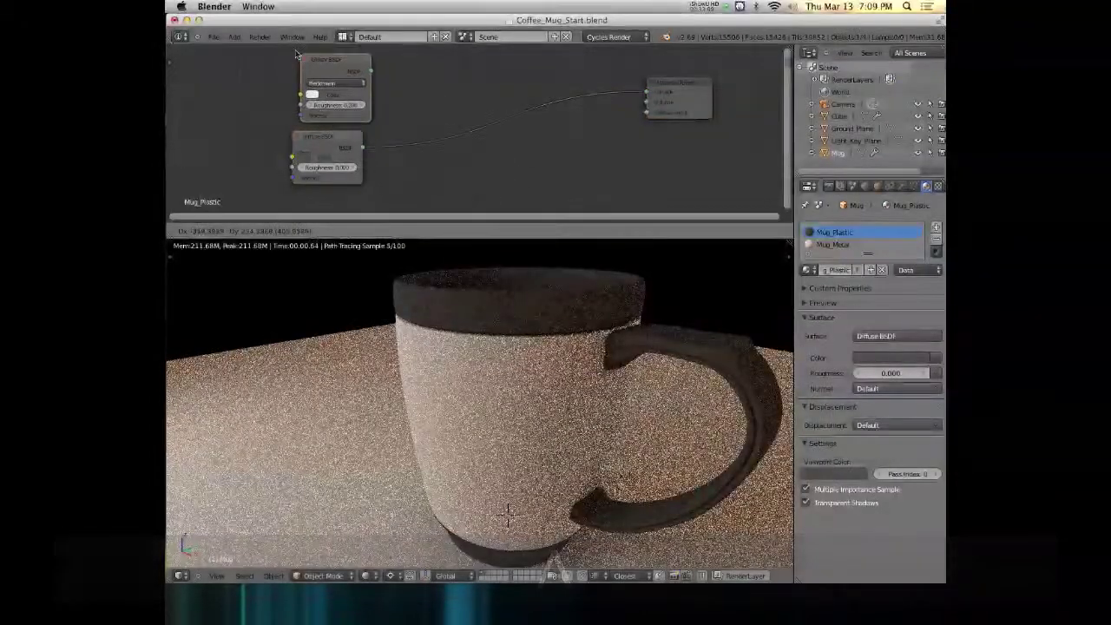
click(310, 64)
Step: Insert a Mix Shader between the Diffuse BSDF and Material Output, and connect the Glossy BSDF to its first Shader input
key(shift+a)
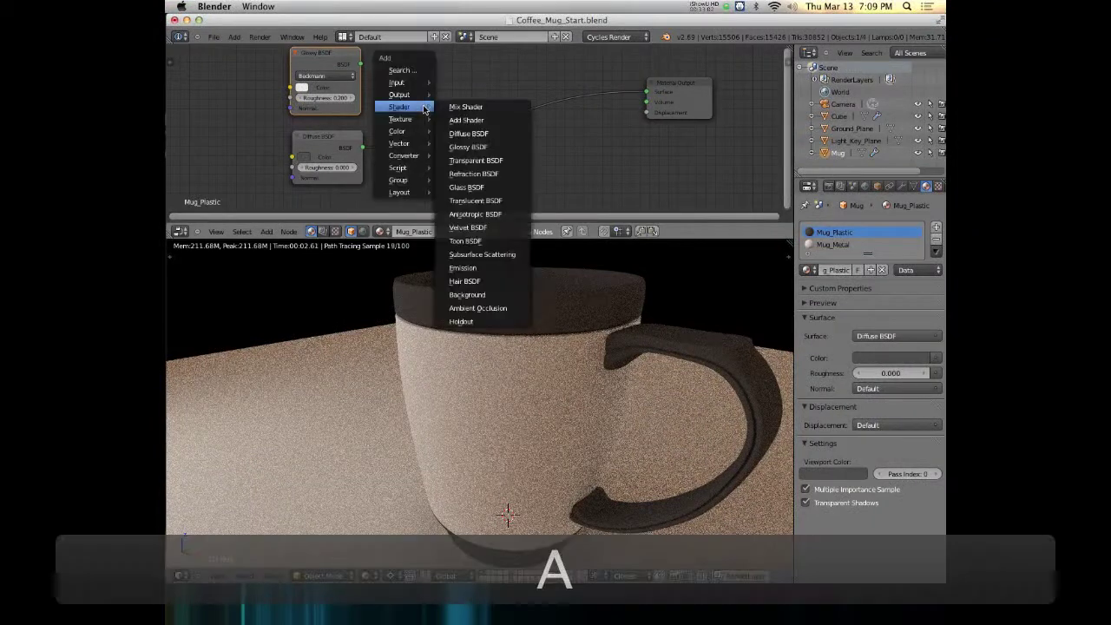
mouse_move(419, 107)
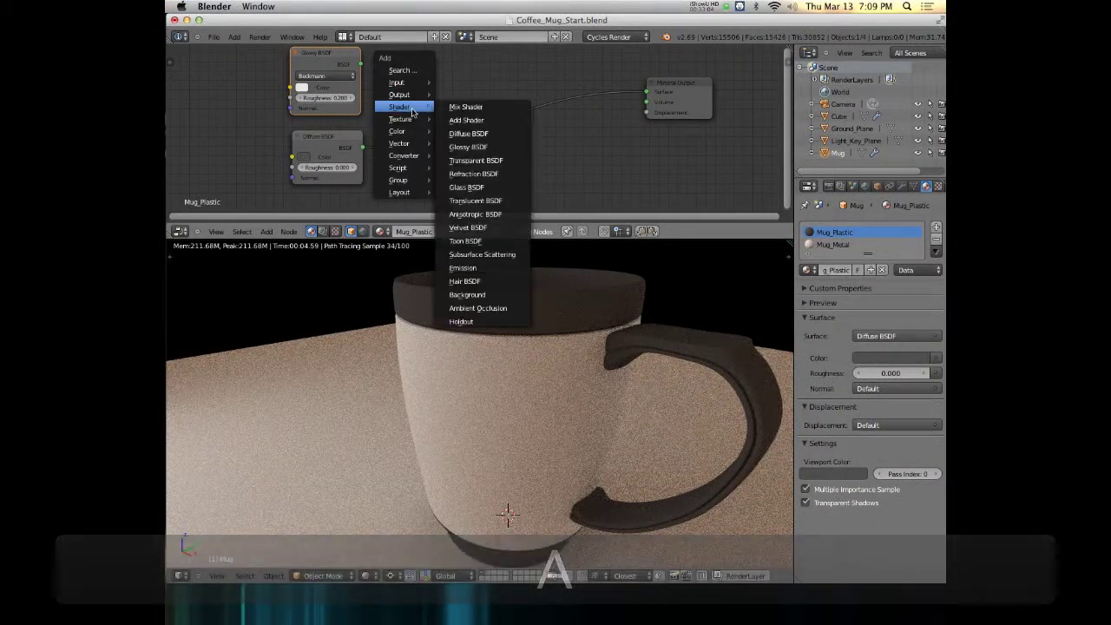
click(464, 105)
click(440, 92)
drag(360, 63, 439, 128)
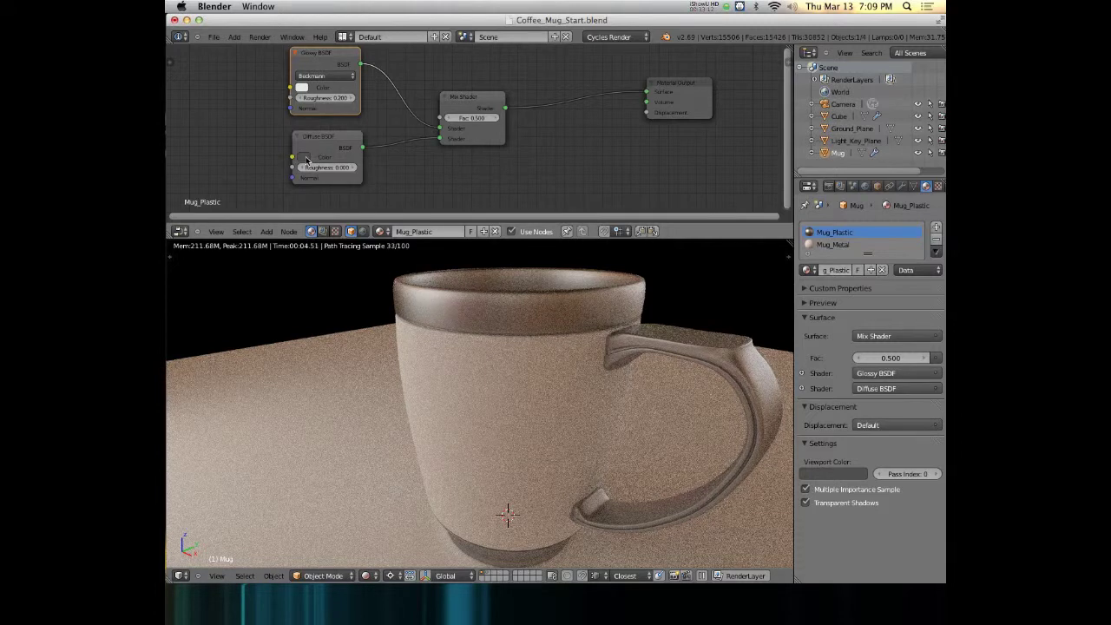
Step: Copy the Diffuse BSDF's color onto the Glossy BSDF and brighten it to a value of 0.227
key(super+c)
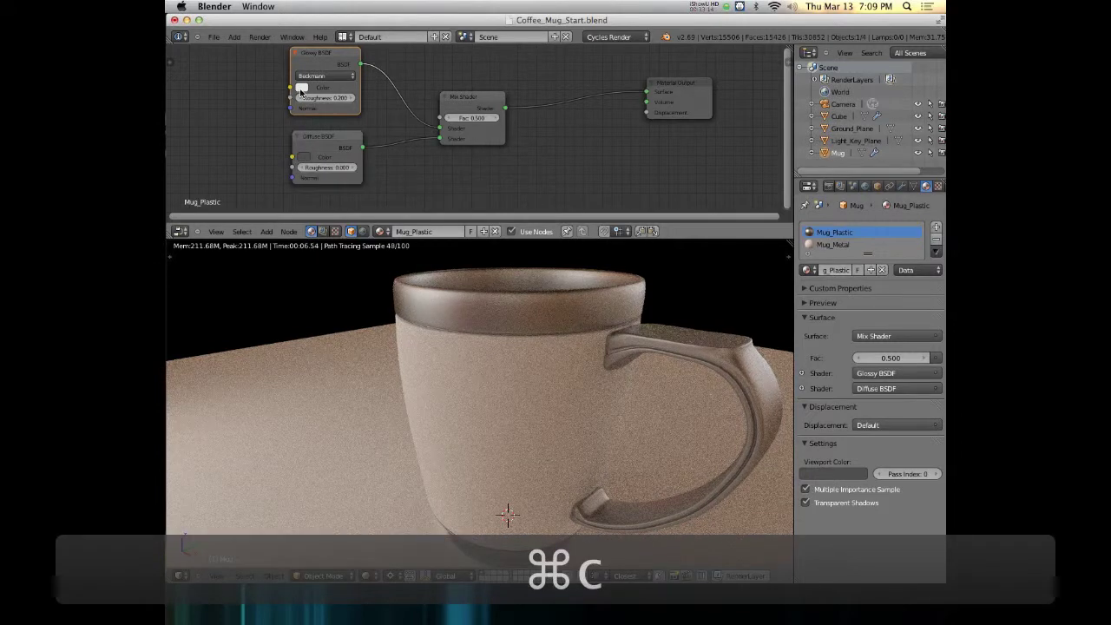
key(super+v)
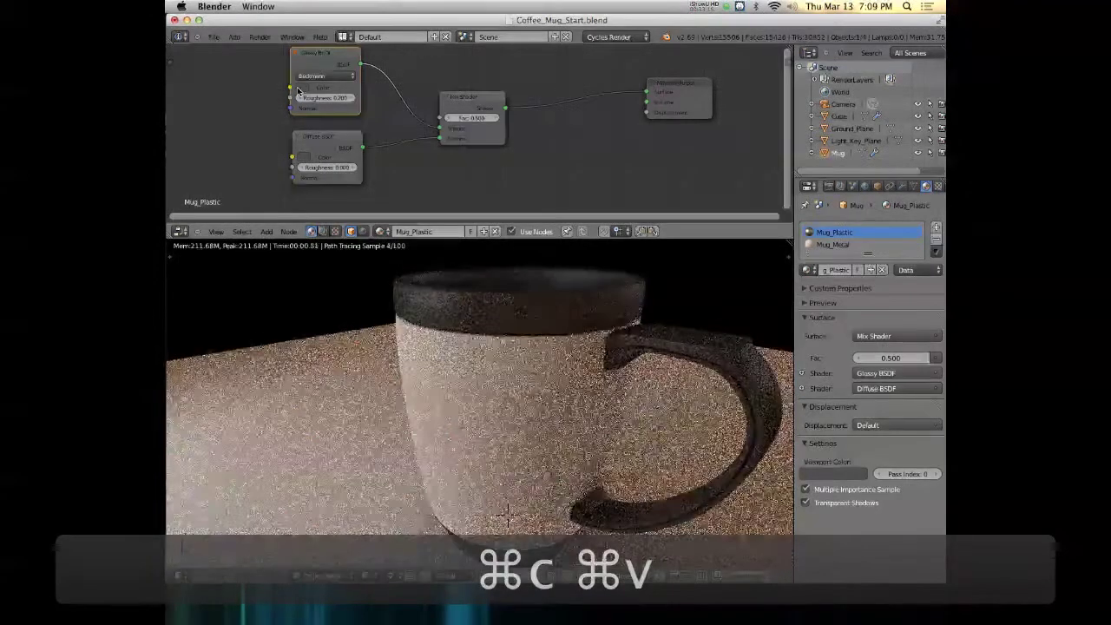
click(302, 89)
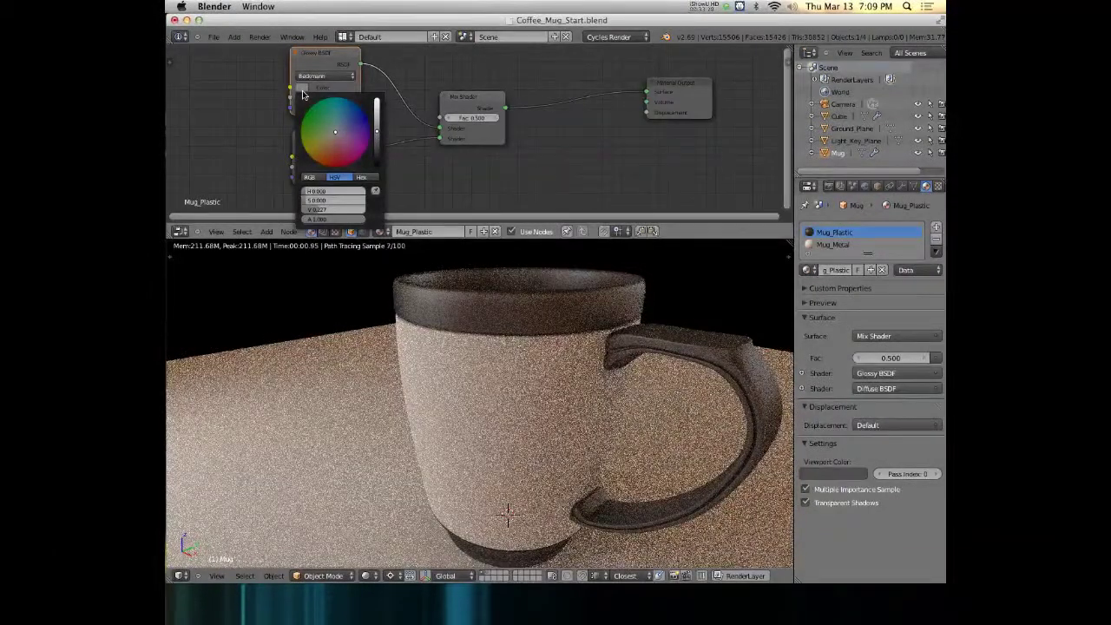
Step: Lower the Mix Shader's Fac to 0.200, trying the Glossy BSDF's roughness at 0.100 and returning it to 0.200
drag(448, 124, 451, 121)
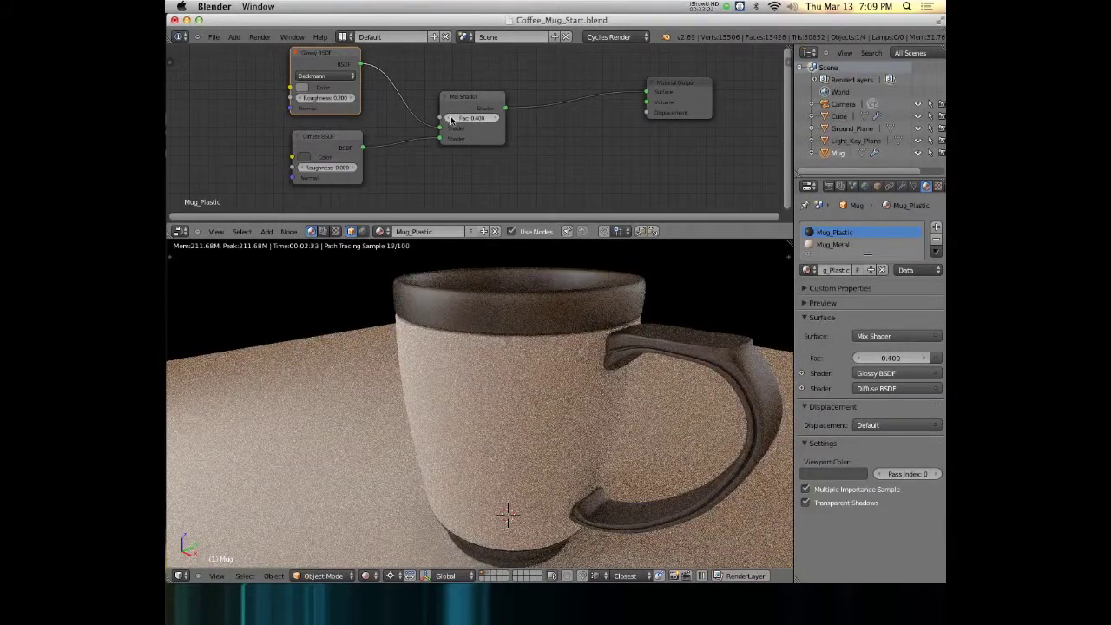
drag(304, 99, 302, 102)
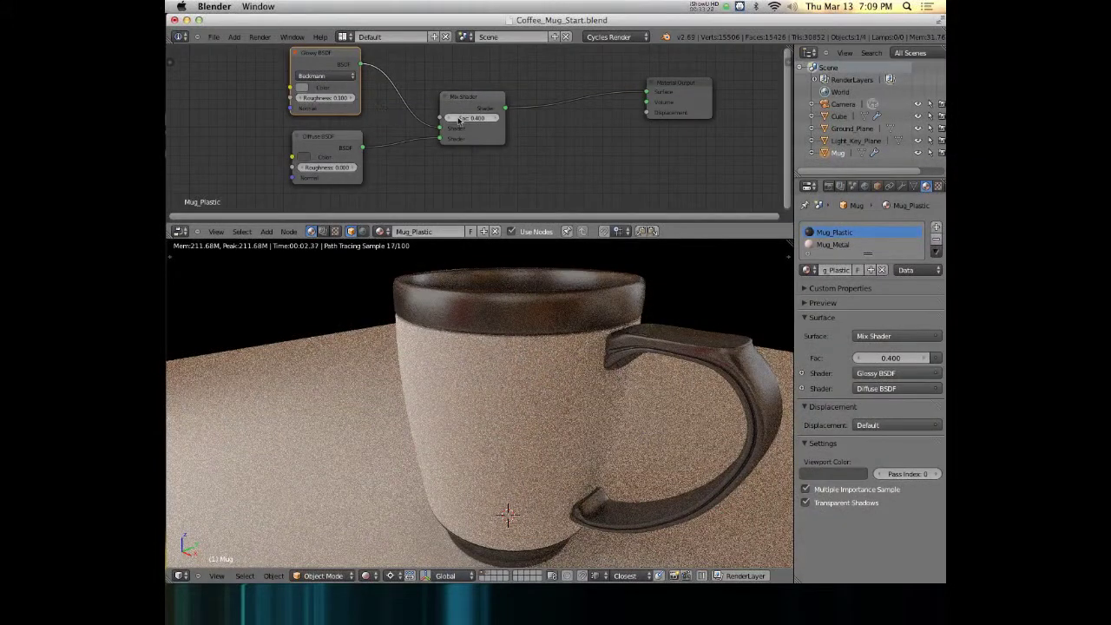
key(Return)
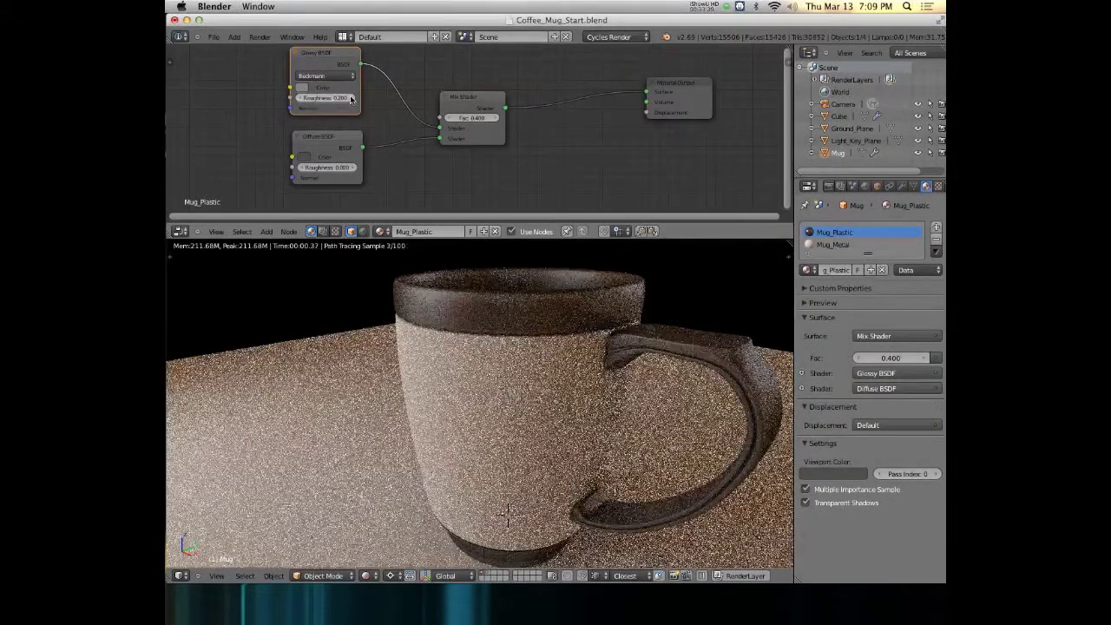
click(448, 122)
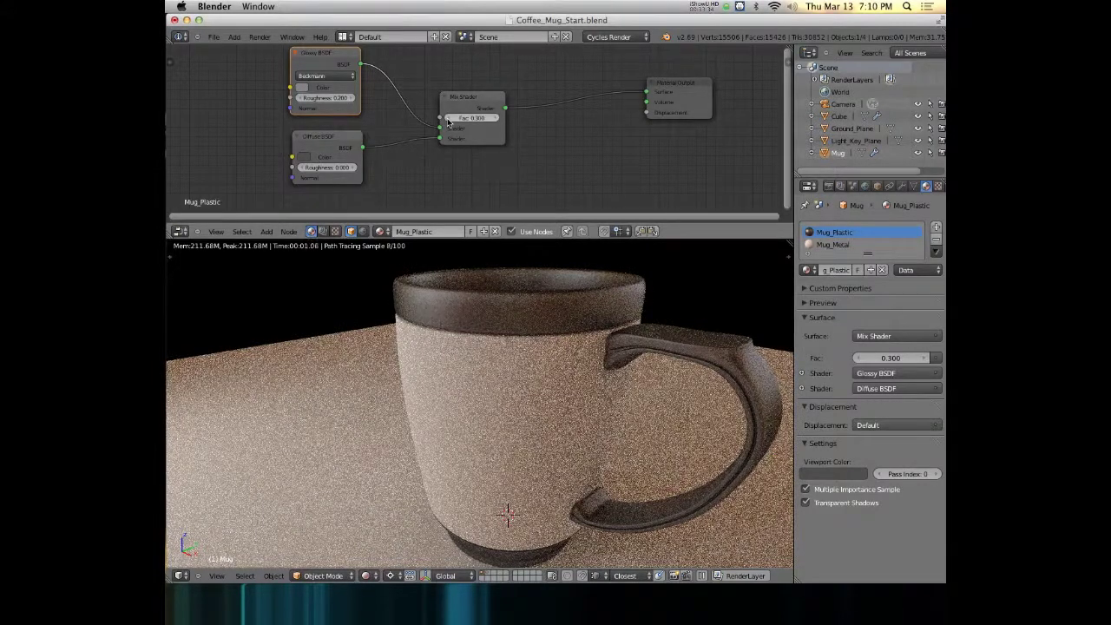
click(448, 122)
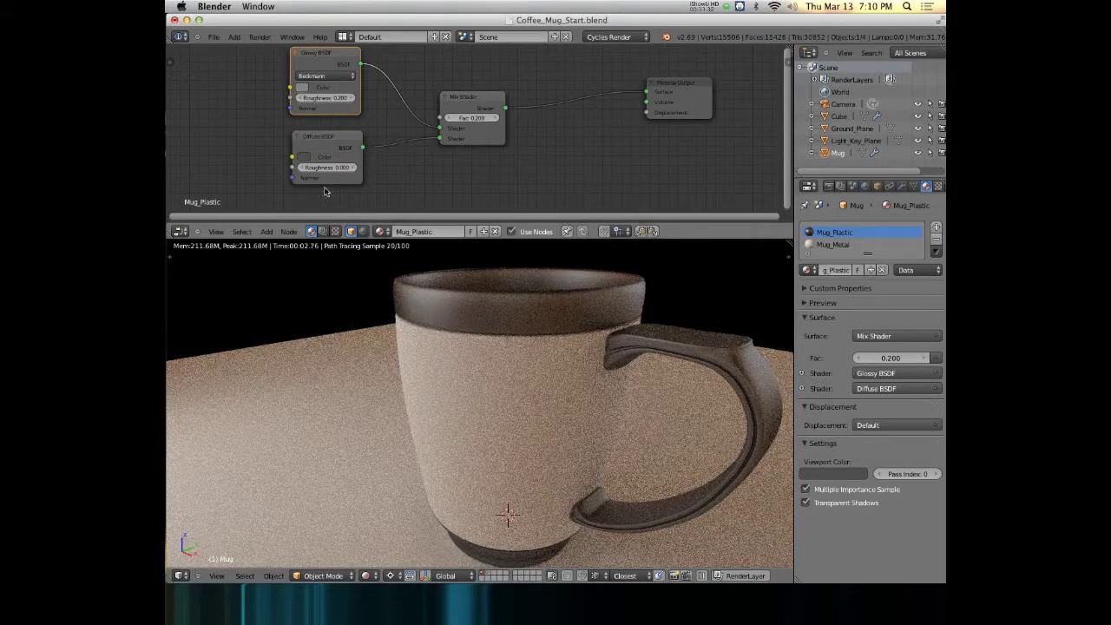
Step: Darken the Diffuse BSDF's color to a near-black grey and lower the brightness of the Glossy BSDF's color too
click(303, 157)
drag(378, 213, 378, 218)
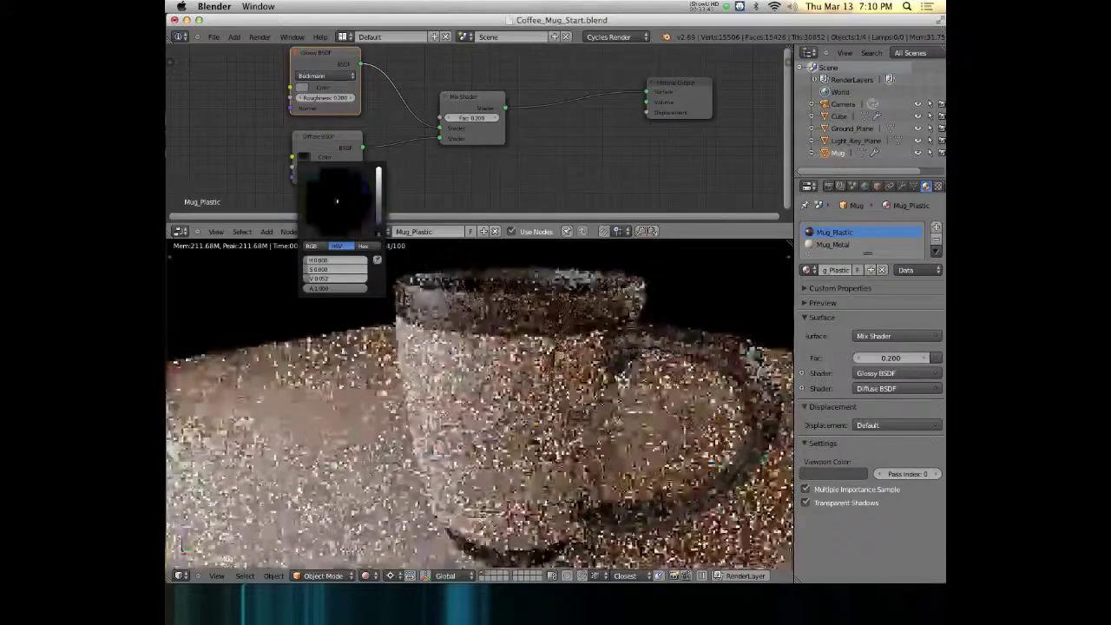
click(303, 157)
mouse_move(380, 230)
mouse_down()
mouse_move(379, 200)
mouse_move(379, 224)
mouse_up()
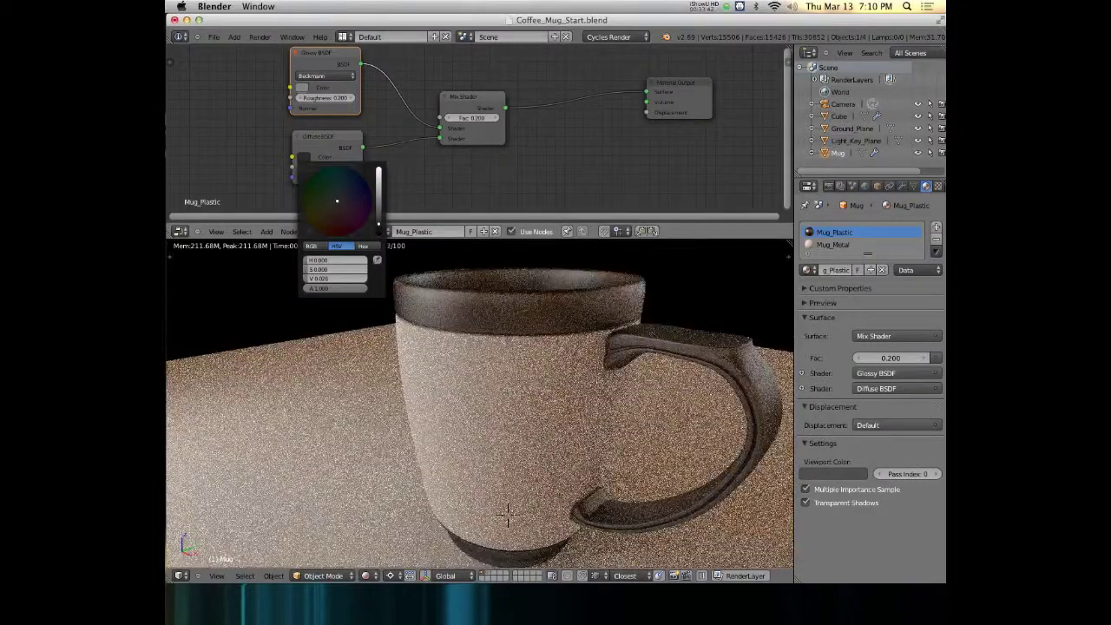
click(303, 86)
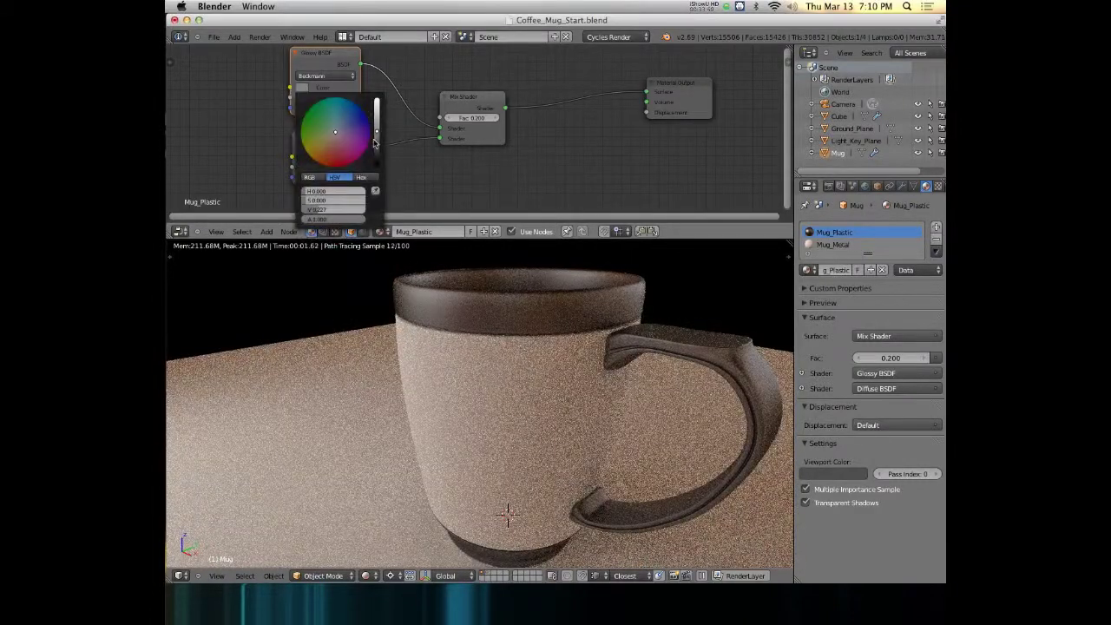
drag(377, 139, 377, 161)
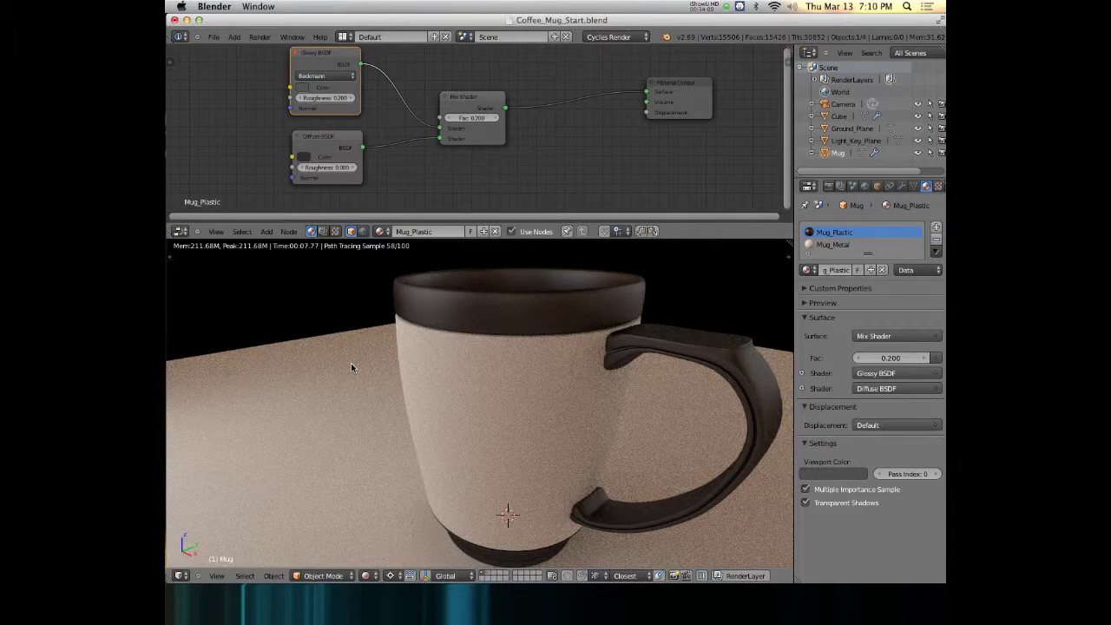
Step: Make the mug's Mug_Metal material active and check the reference photo of the metal mug in Chrome
click(835, 245)
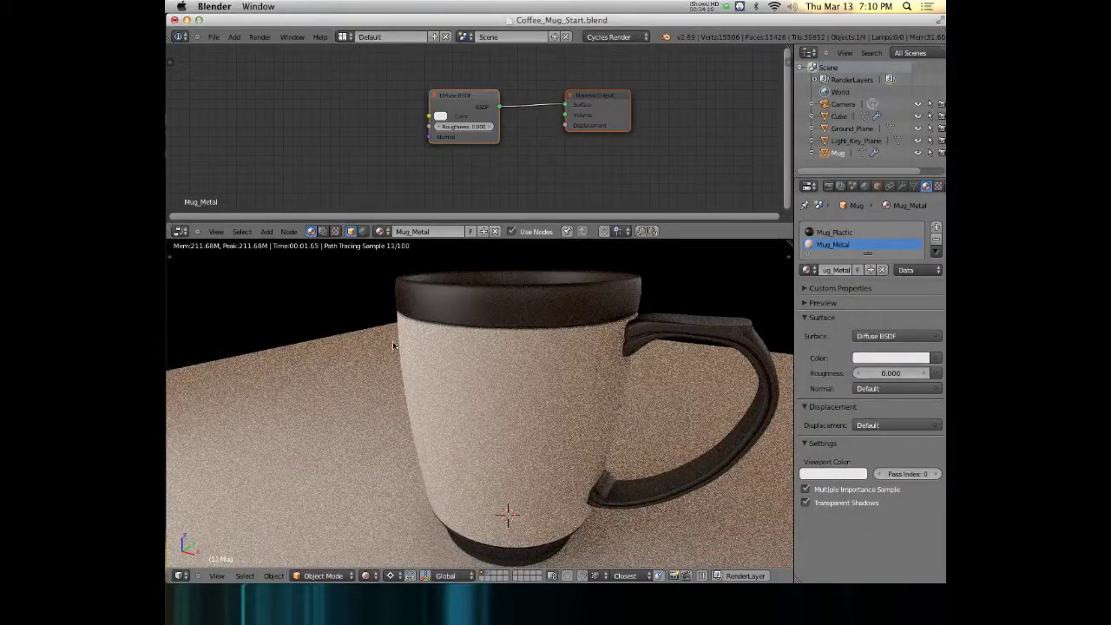
key(super+Tab)
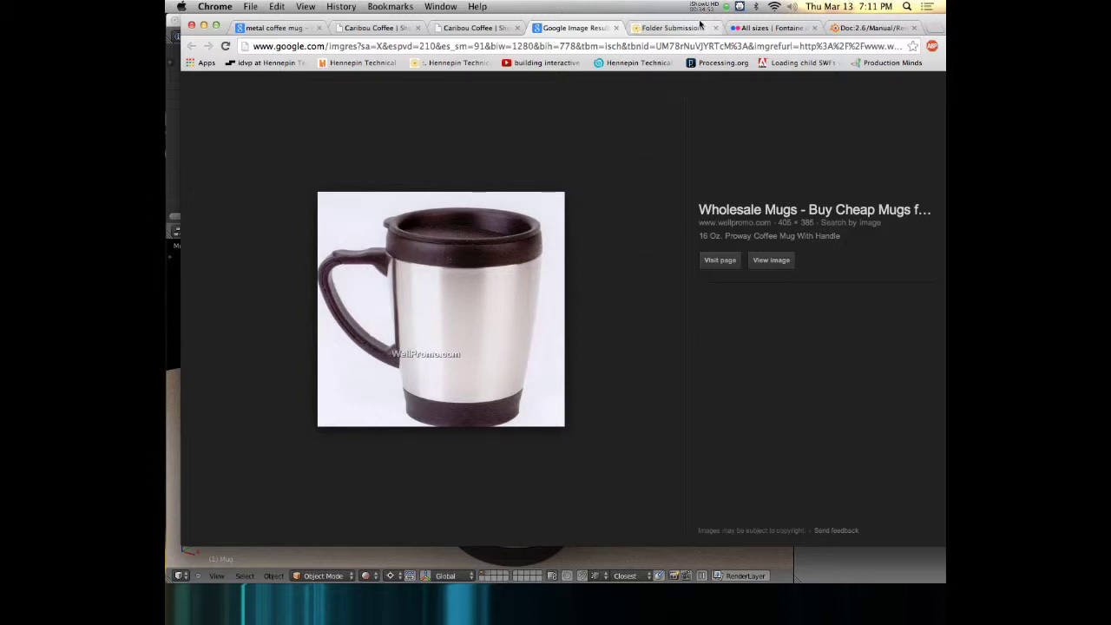
key(super+Tab)
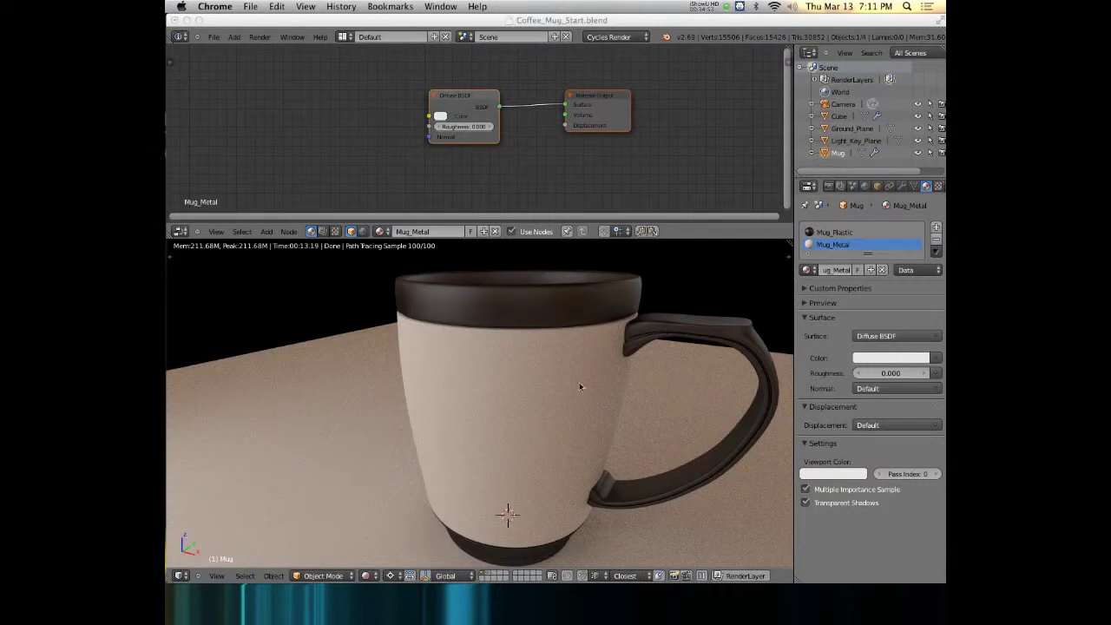
Step: Replace Mug_Metal's Diffuse BSDF with an Anisotropic BSDF and connect it to the Material Output's Surface
click(459, 106)
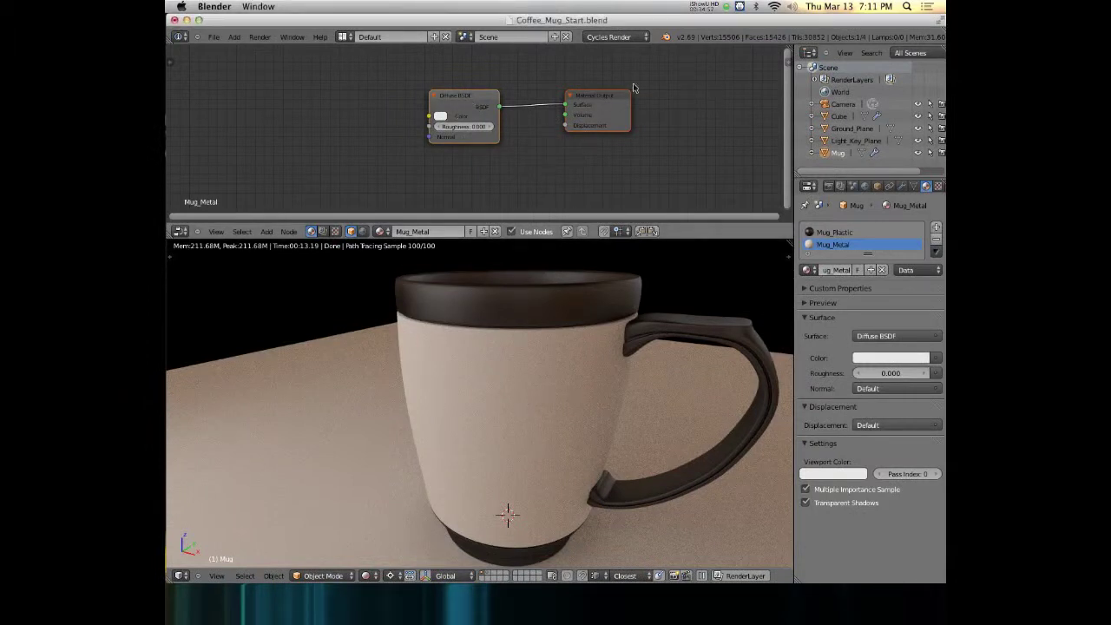
click(467, 102)
key(x)
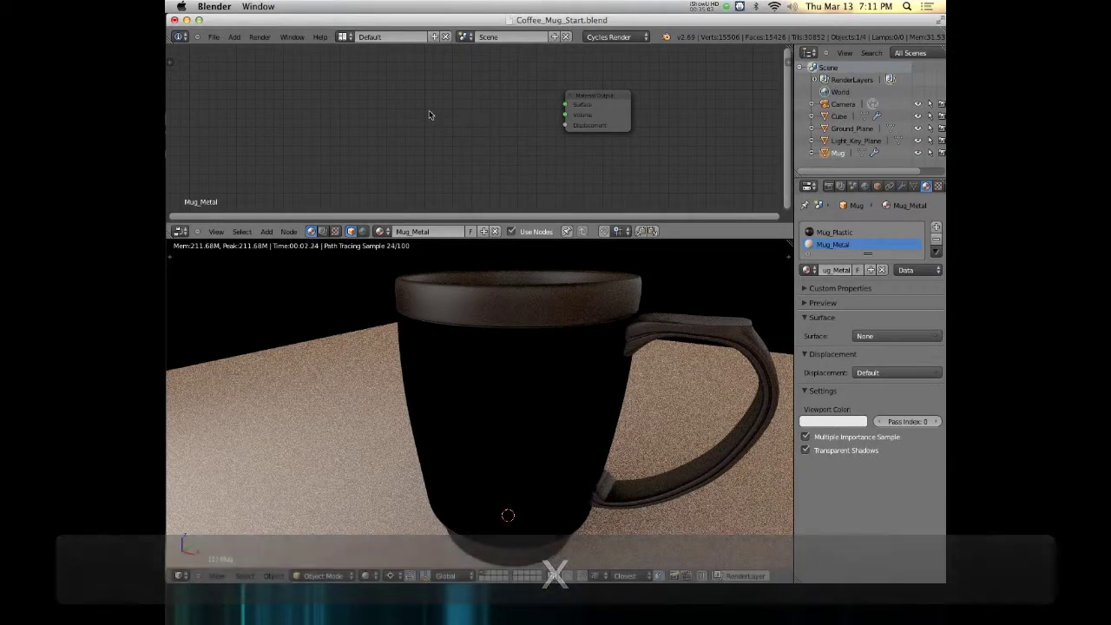
key(shift+a)
mouse_move(428, 111)
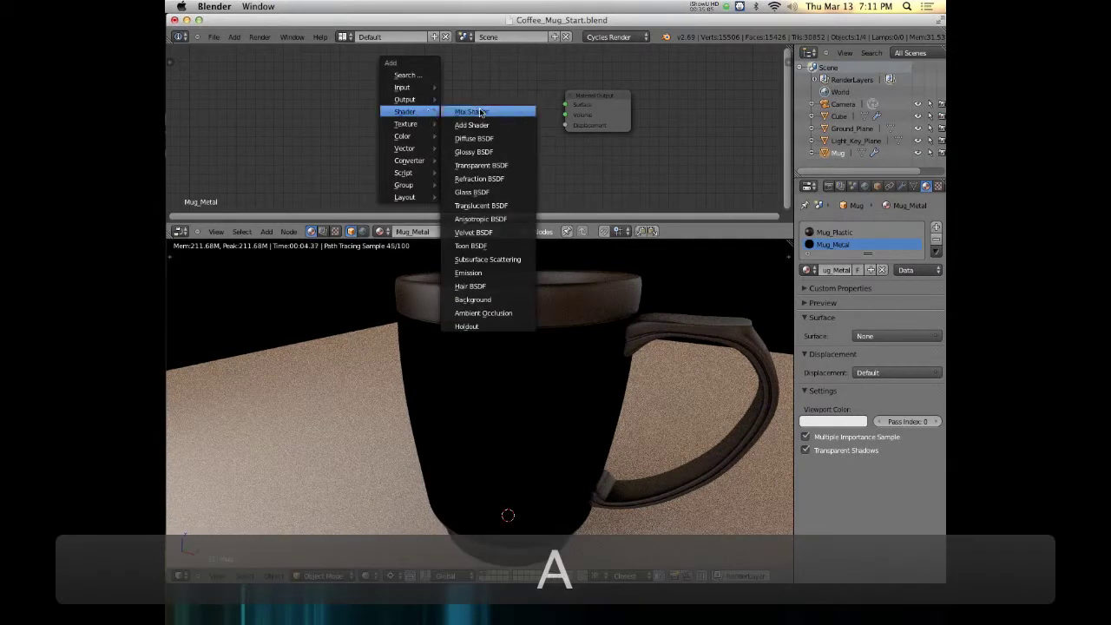
click(480, 219)
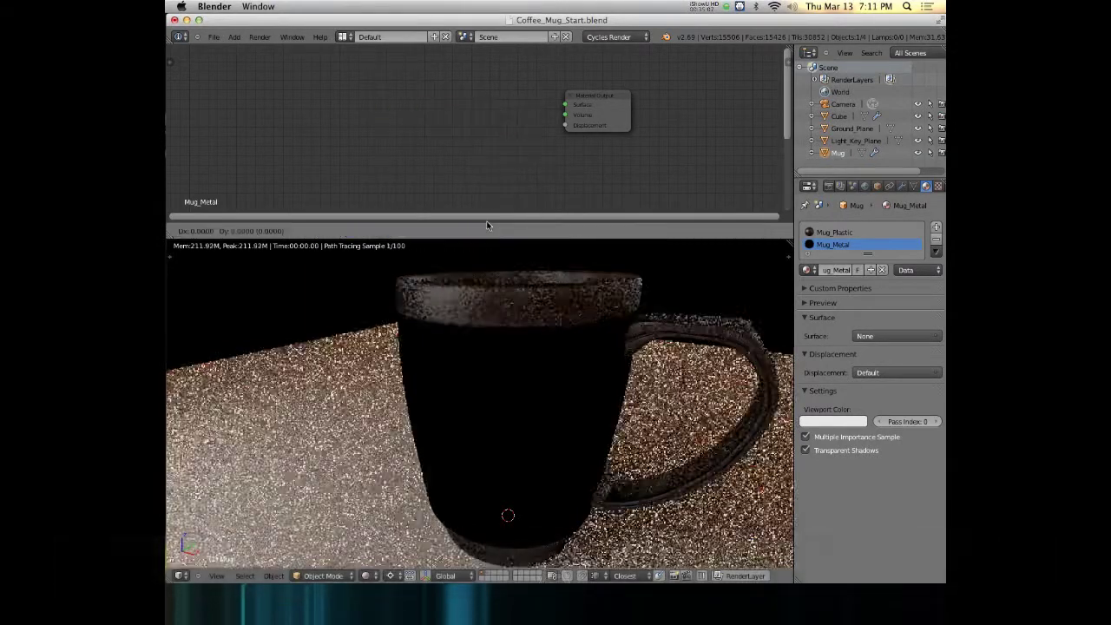
click(414, 80)
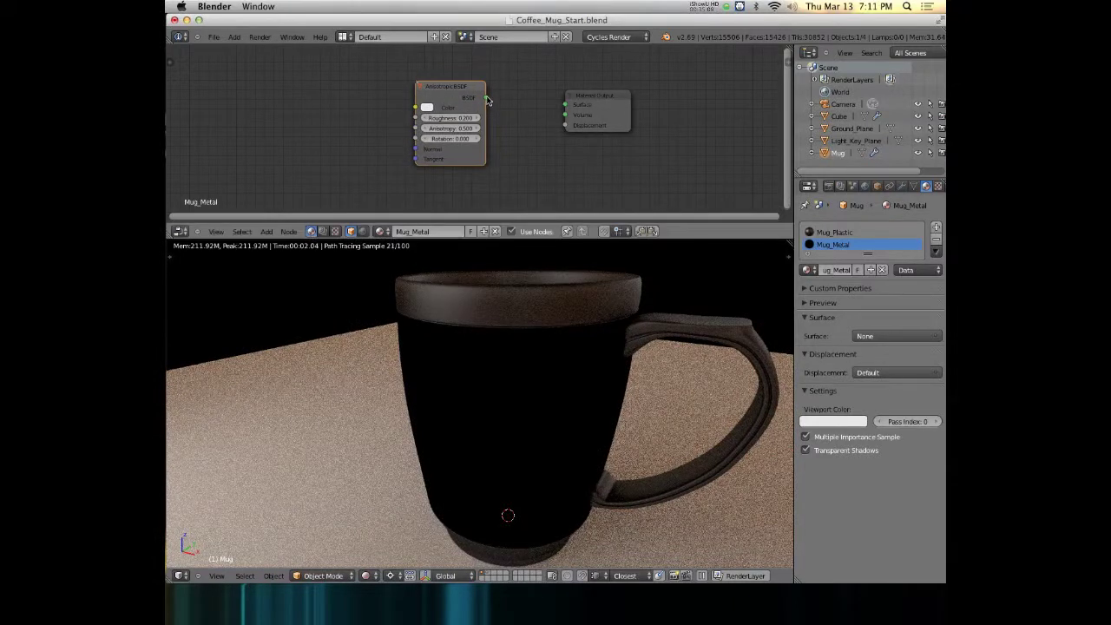
drag(486, 98, 565, 105)
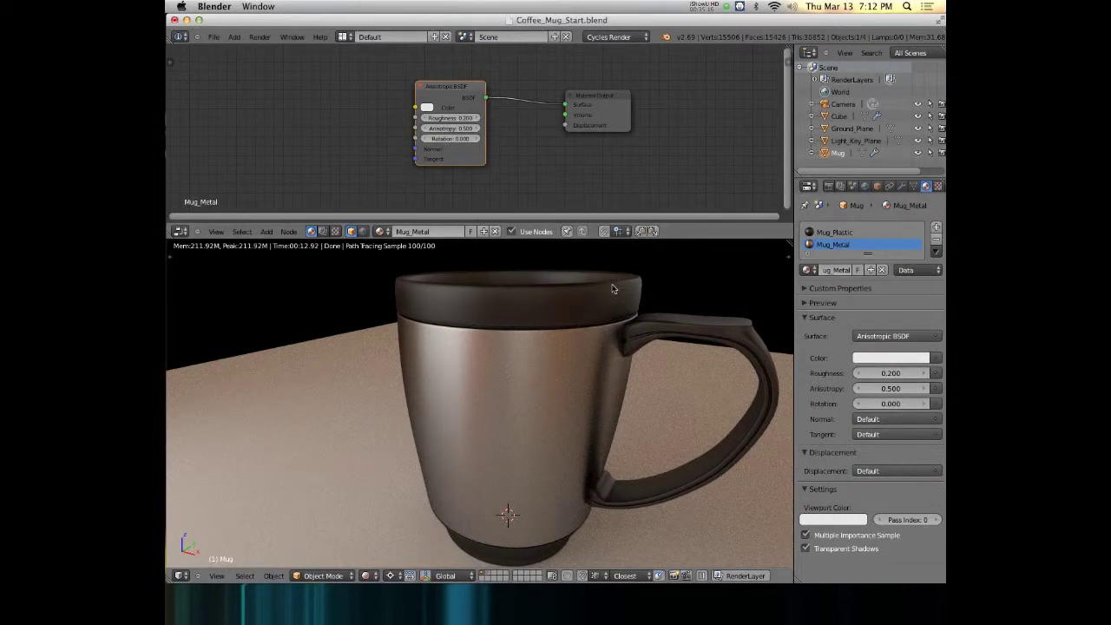
Step: Try the Anisotropic BSDF's Anisotropy at 1.000 and then at 0 to compare the mug's reflections
middle_drag(503, 460, 648, 493)
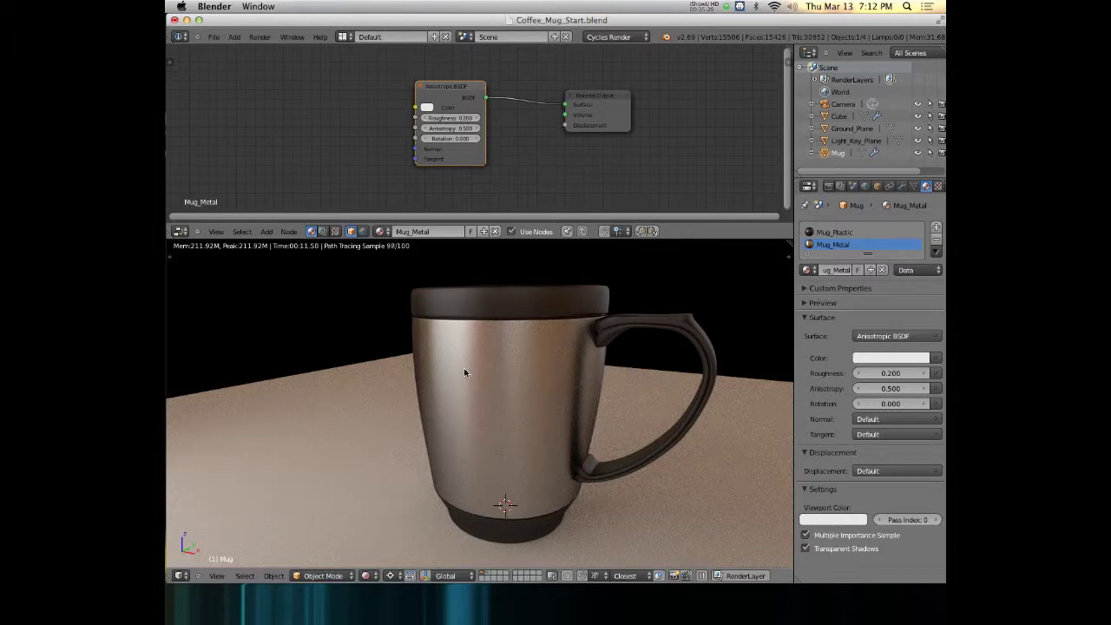
scroll(473, 356, up, 2)
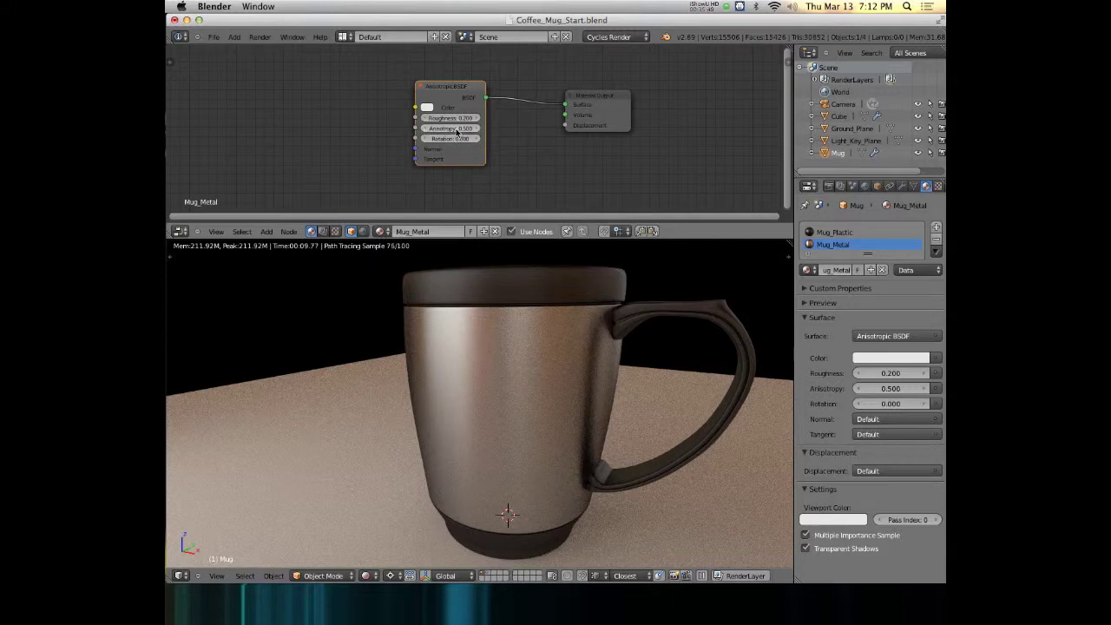
drag(448, 131, 473, 132)
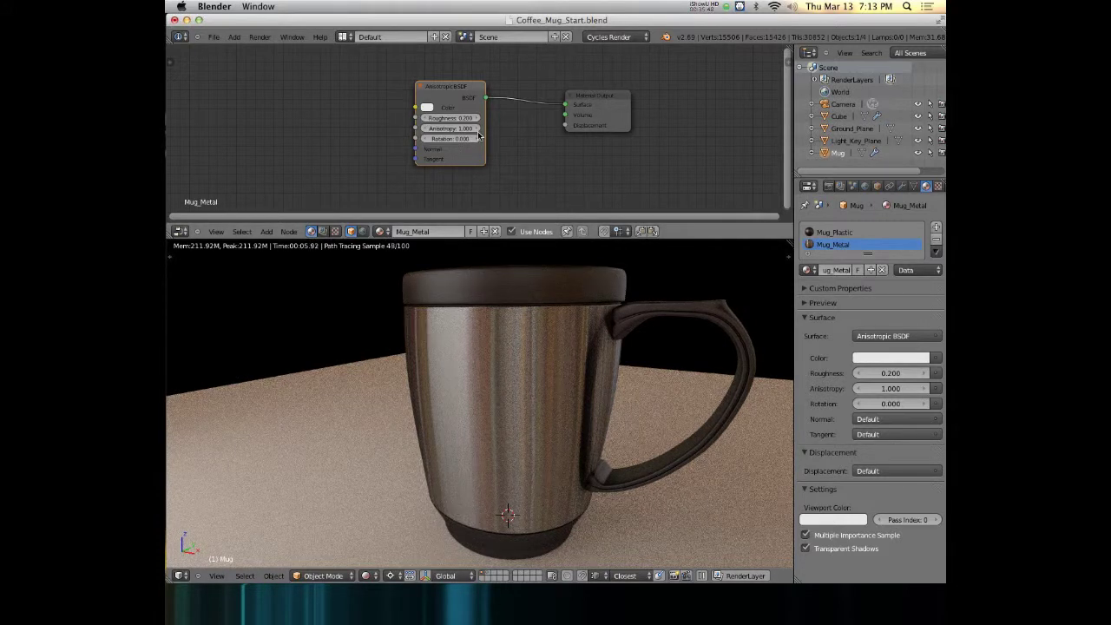
mouse_move(478, 136)
mouse_down()
mouse_move(499, 137)
mouse_move(468, 128)
mouse_move(521, 128)
mouse_up()
click(453, 128)
text(0)
key(Return)
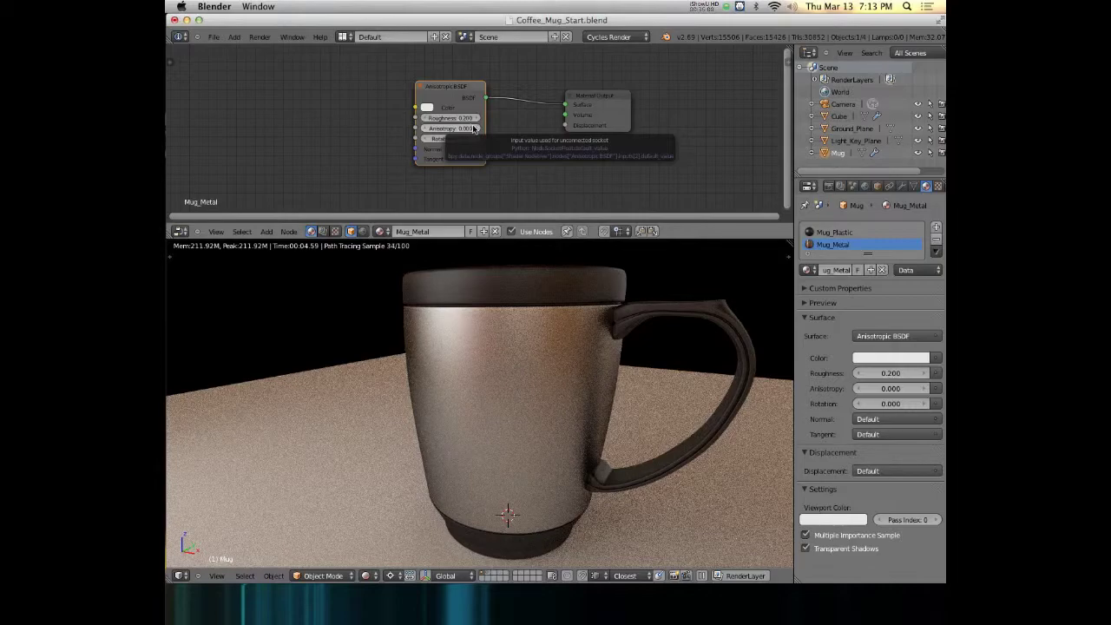
Step: Raise the Anisotropic BSDF's Anisotropy in steps to 0.600 and bring it back to 0.500
click(478, 128)
click(479, 127)
click(478, 128)
click(478, 128)
click(478, 128)
click(478, 127)
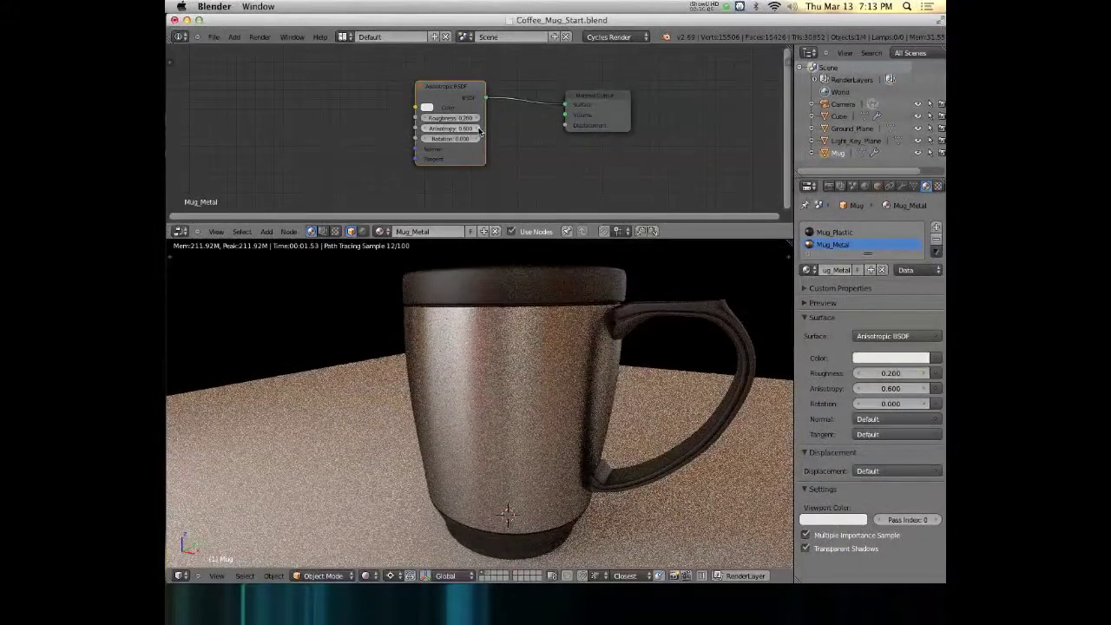
click(426, 128)
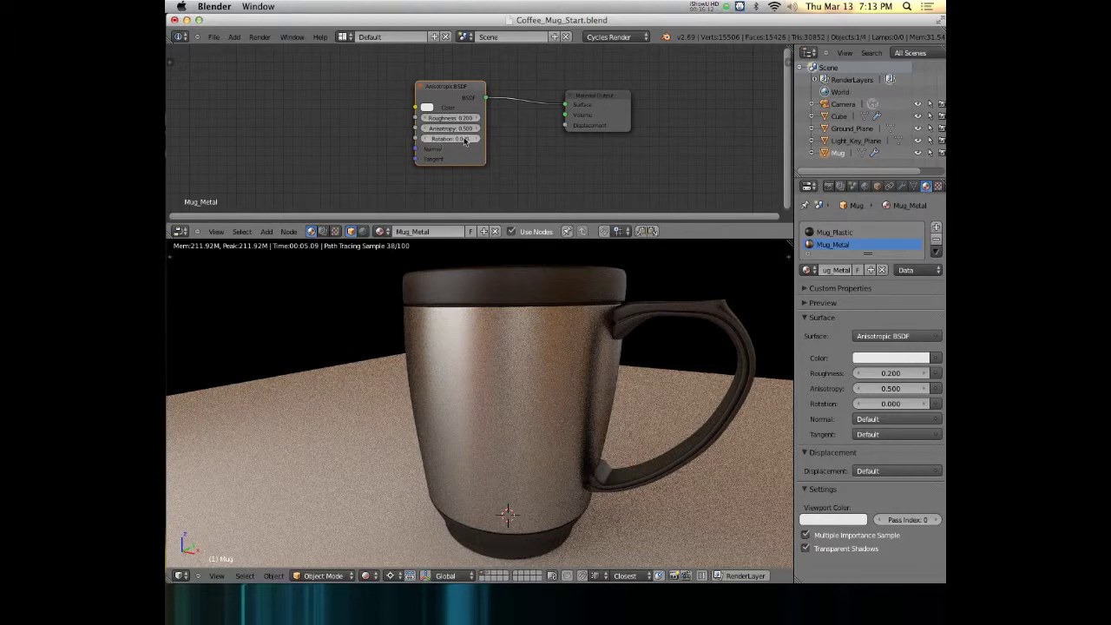
Step: Try Anisotropy 1.000 with Rotation 0.200 on the mug's metal, returning Rotation to 0 and Anisotropy to 0.5
drag(435, 130, 486, 130)
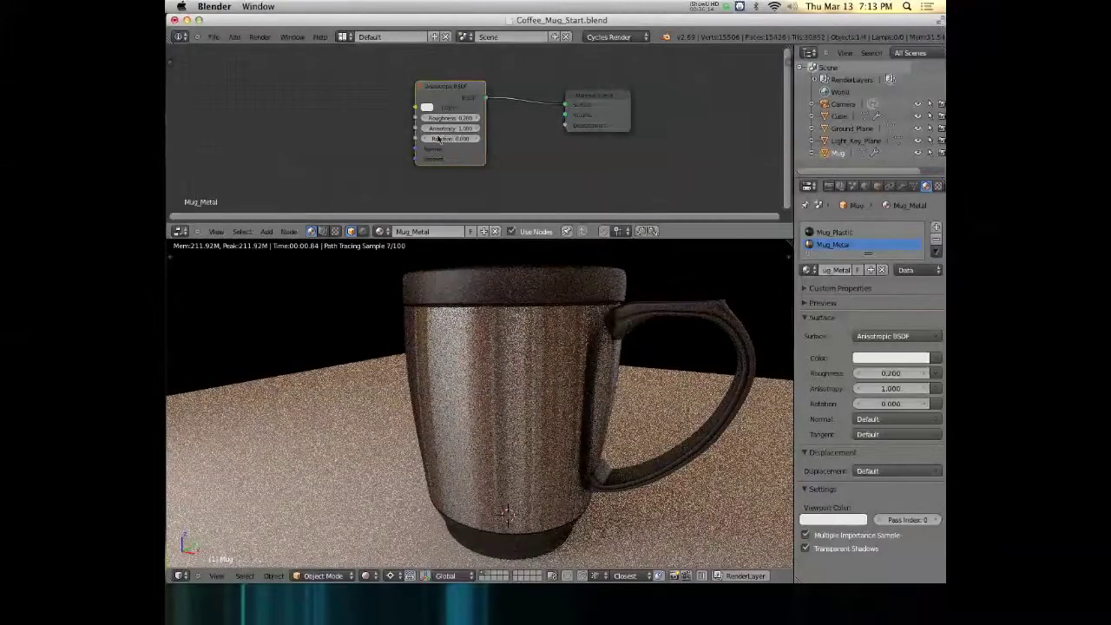
mouse_move(435, 139)
mouse_down()
mouse_move(486, 139)
mouse_move(439, 139)
mouse_up()
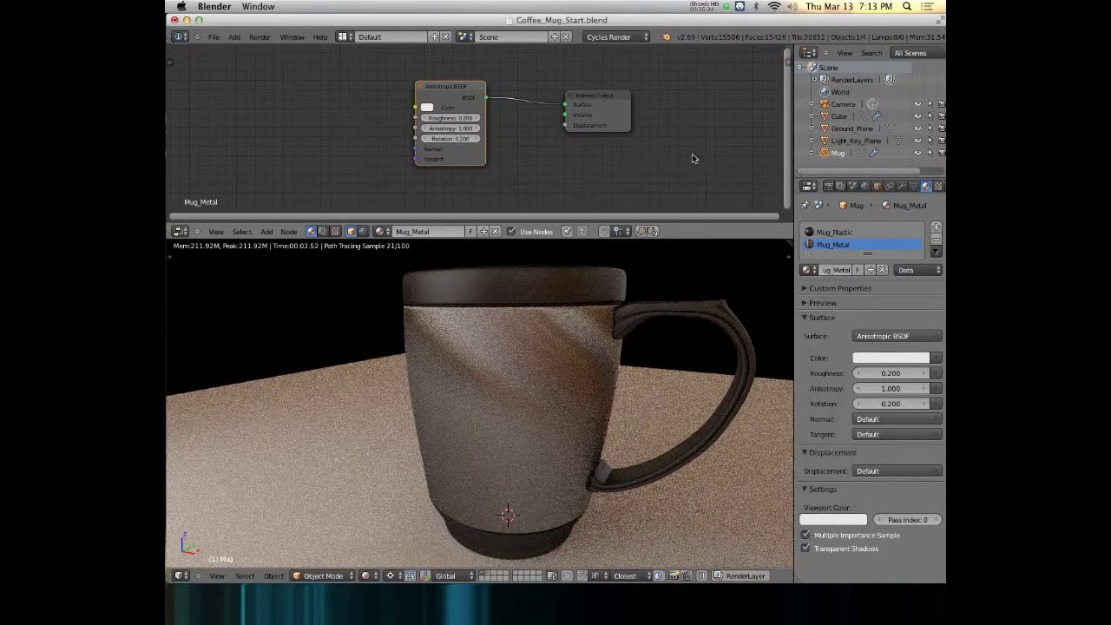
click(443, 139)
text(0)
key(Return)
click(447, 129)
text(0.5)
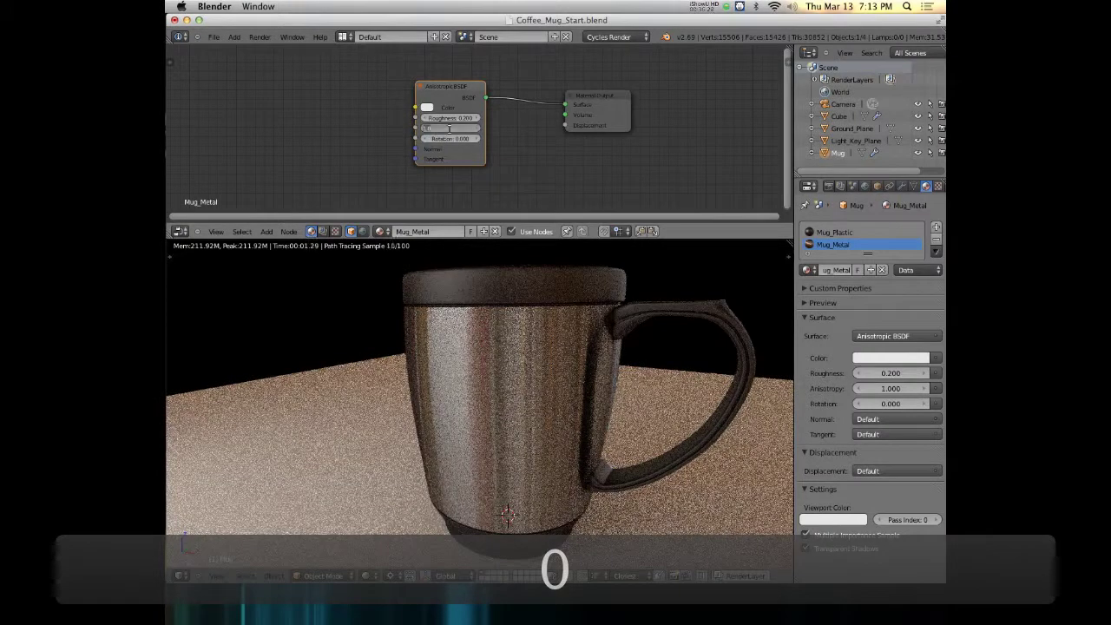
key(Return)
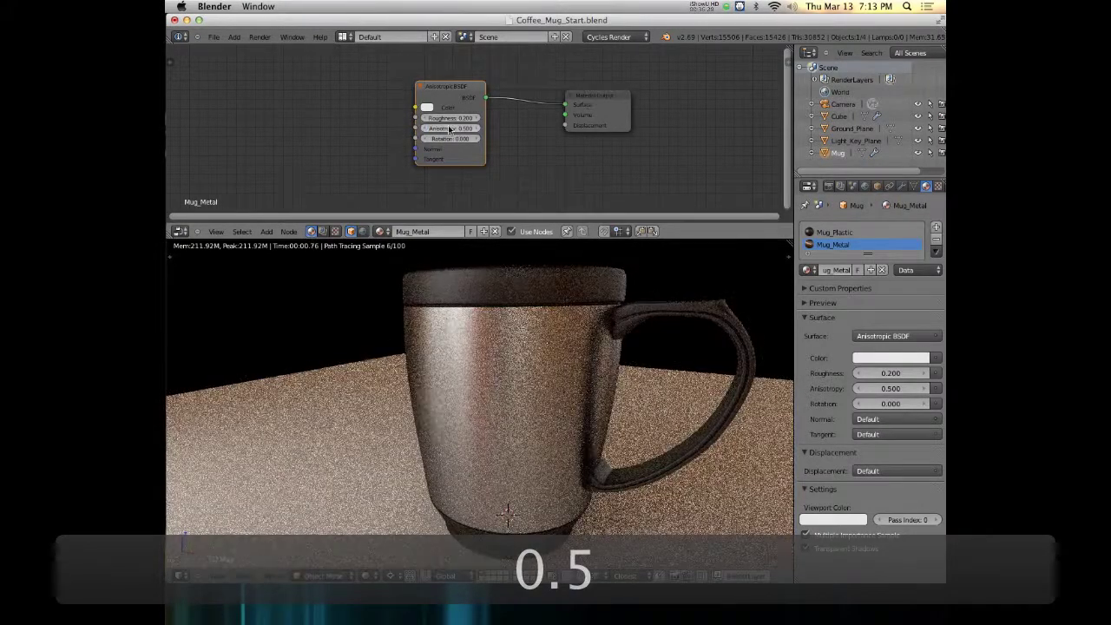
Step: Try the Anisotropic BSDF's Roughness at 0.000, 1.000 and 0.100, returning it to 0.200 with Anisotropy at 0.5
drag(449, 118, 521, 128)
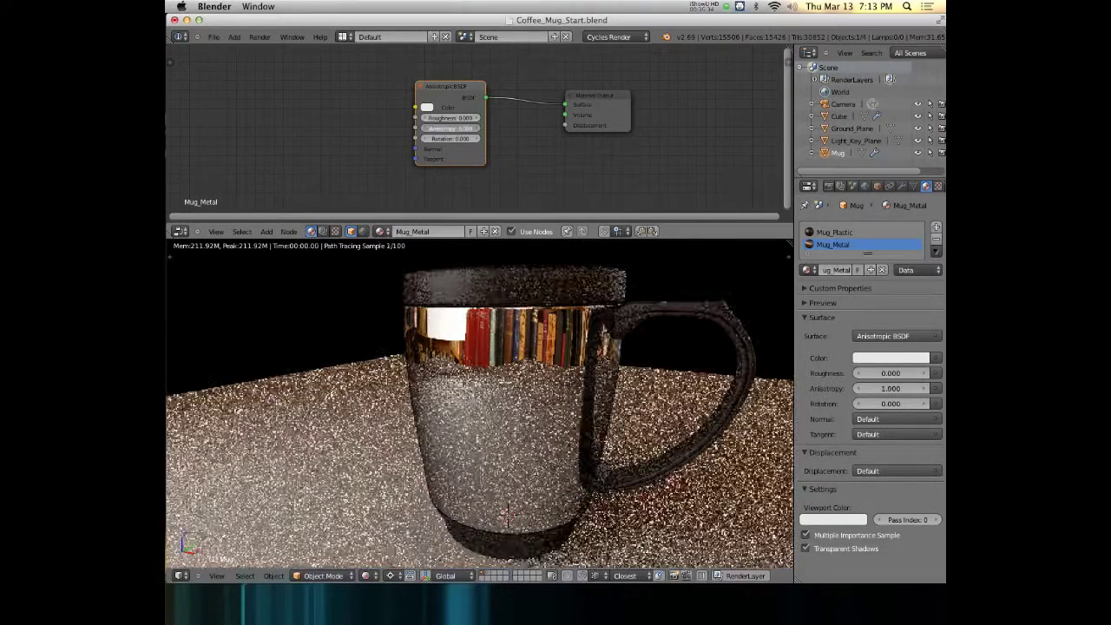
click(451, 129)
text(.5)
key(Return)
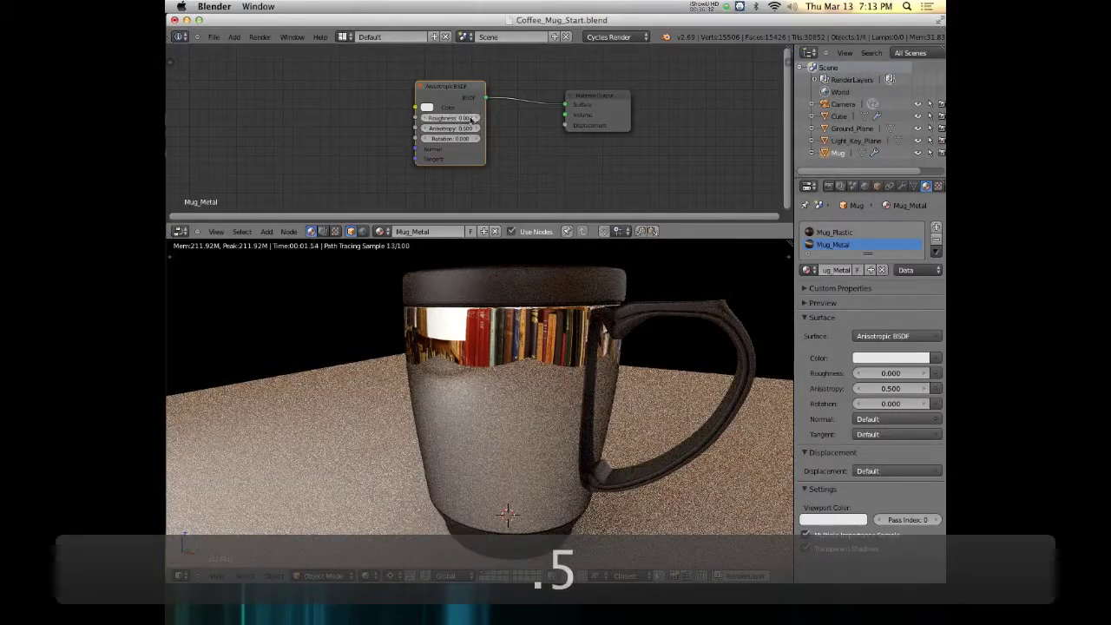
drag(472, 120, 538, 120)
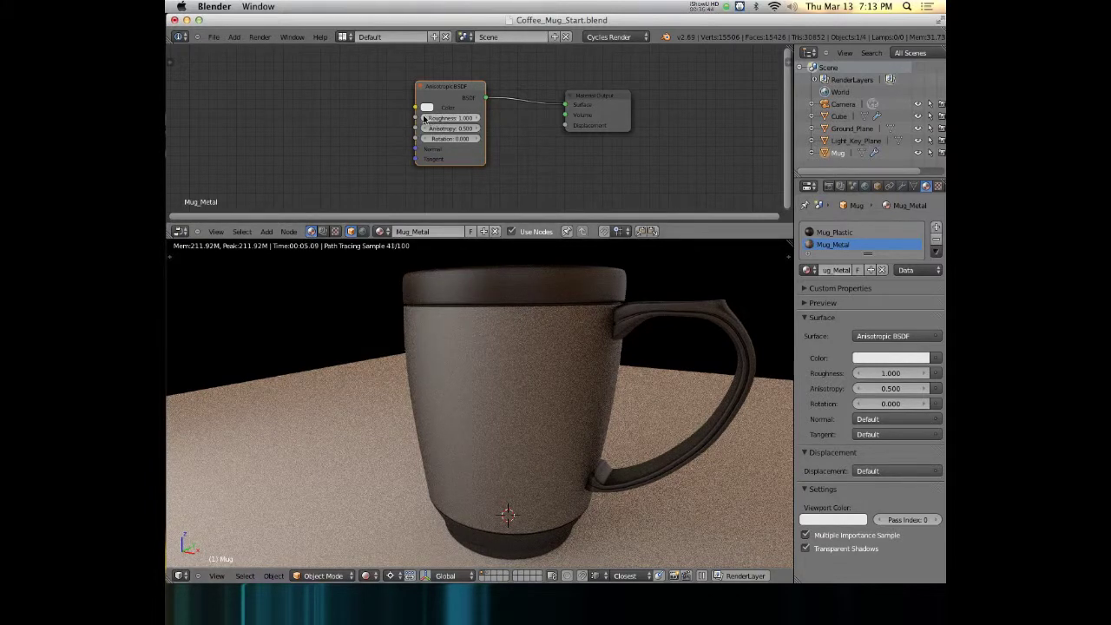
mouse_move(428, 121)
mouse_down()
mouse_move(394, 121)
mouse_move(417, 121)
mouse_up()
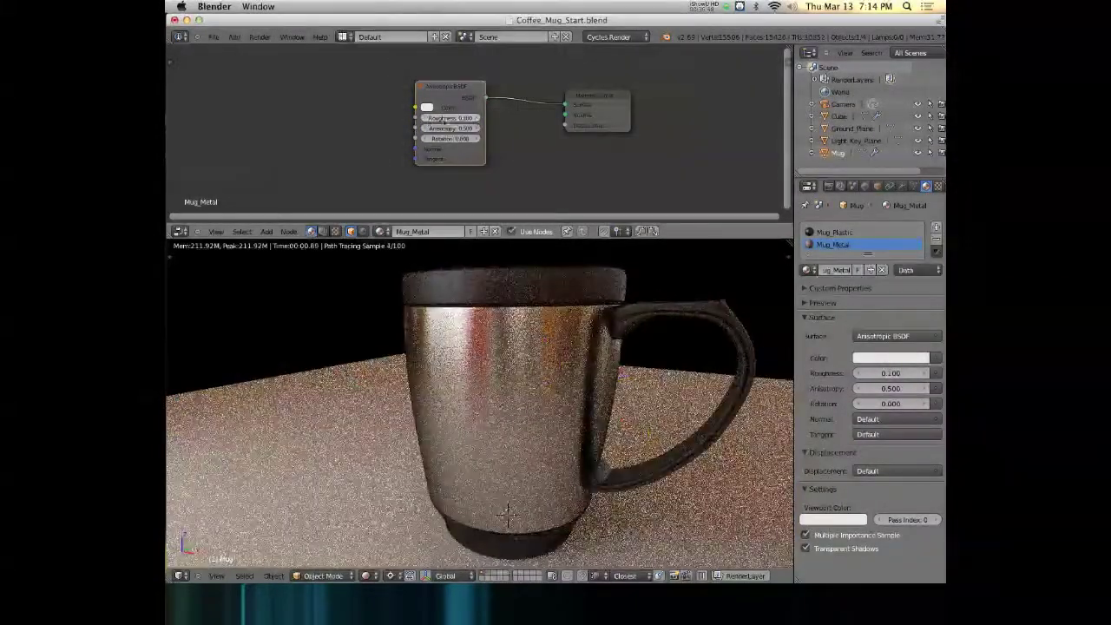
drag(428, 119, 477, 119)
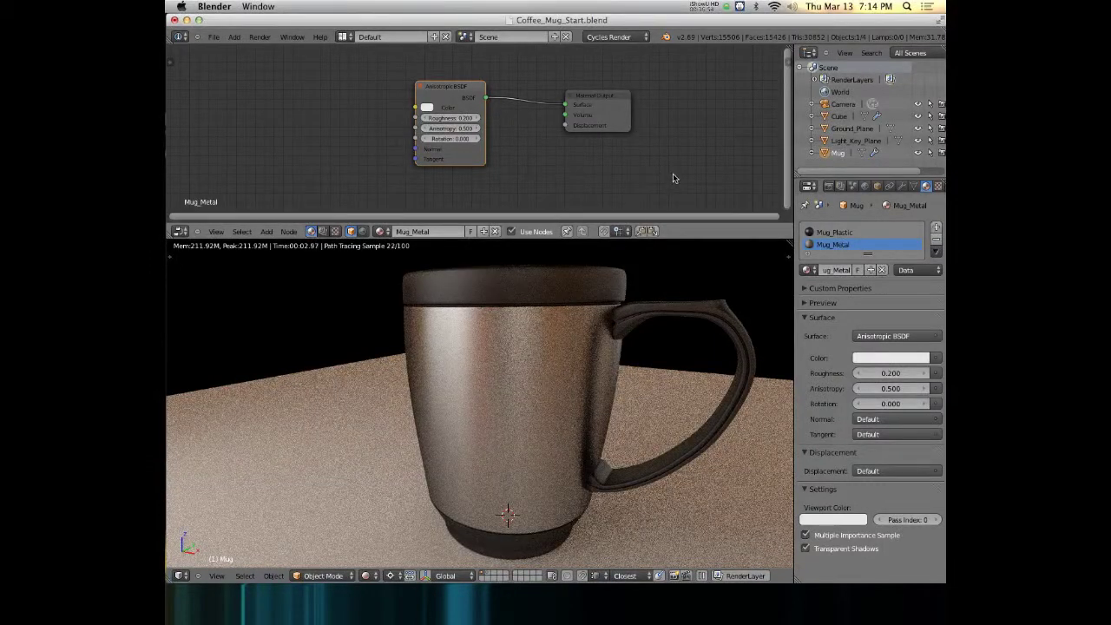
click(430, 111)
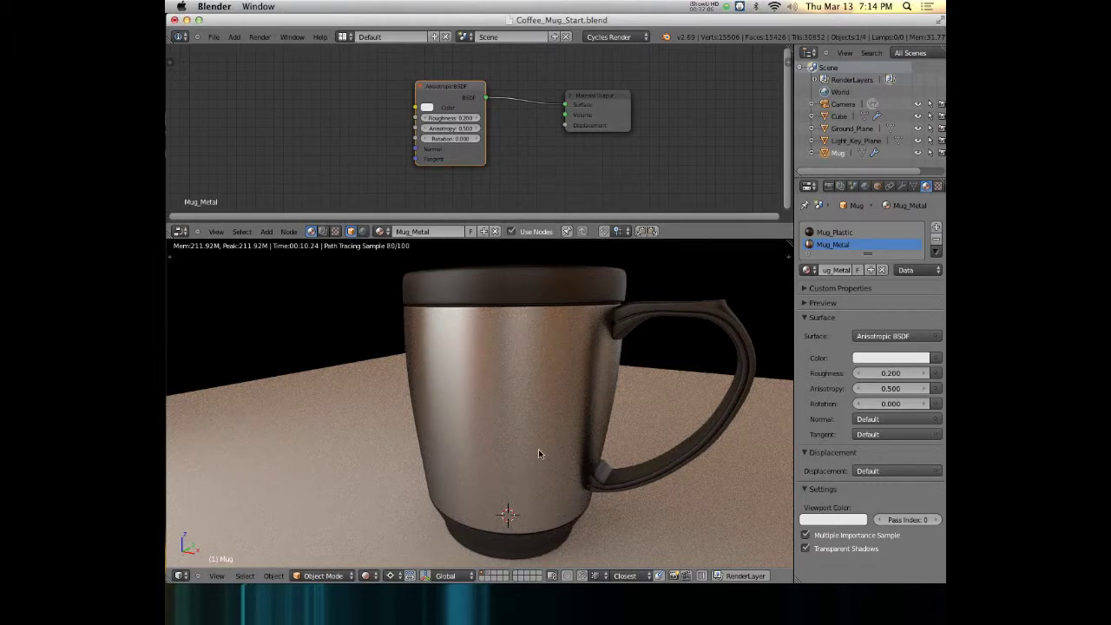
Step: Switch the viewport to solid shading and add a new cube on the empty layer 3
middle_drag(581, 377, 318, 362)
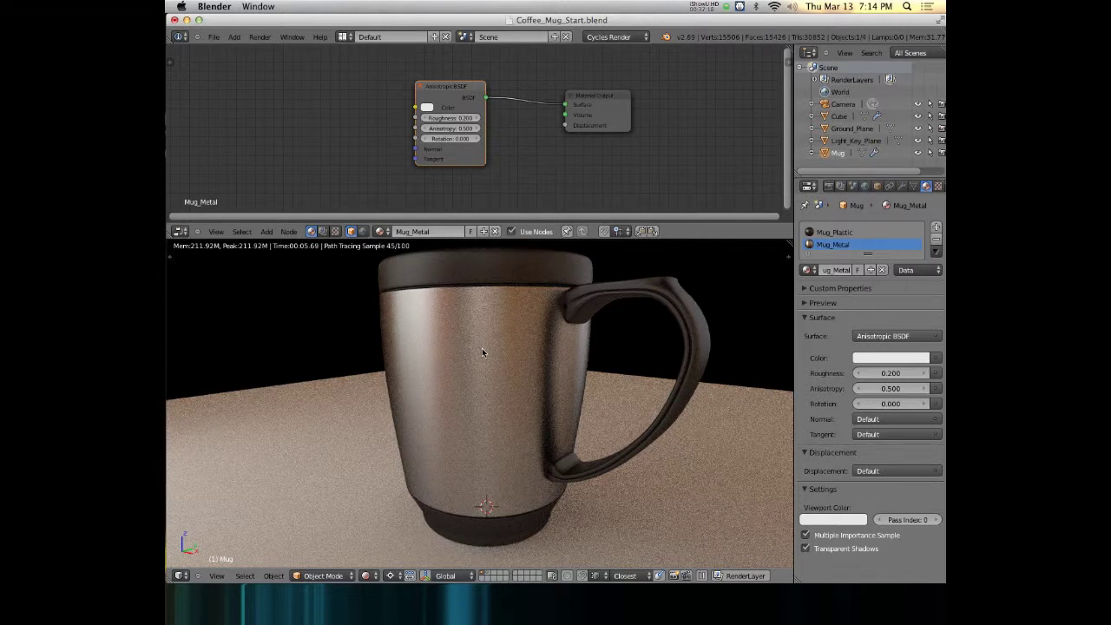
key(z)
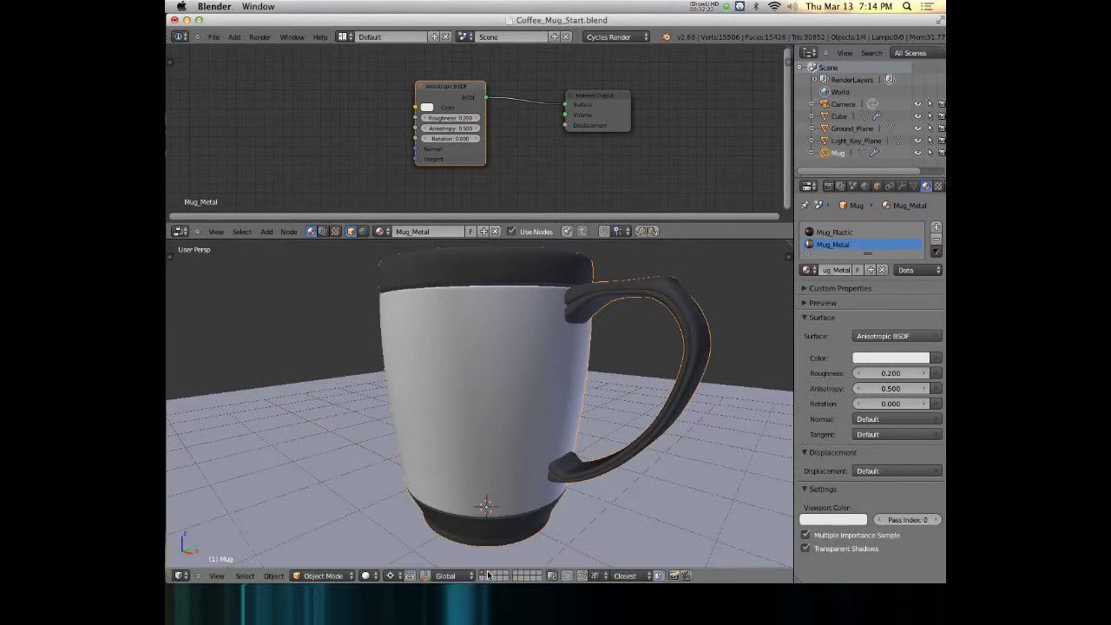
key(h)
right_click(484, 384)
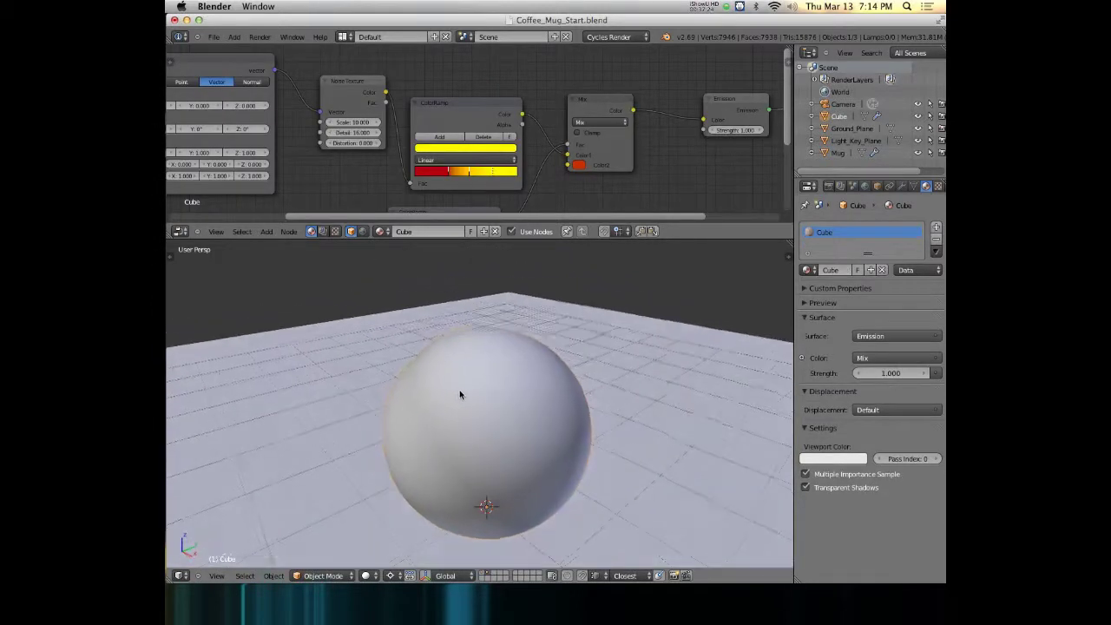
middle_drag(503, 384, 457, 357)
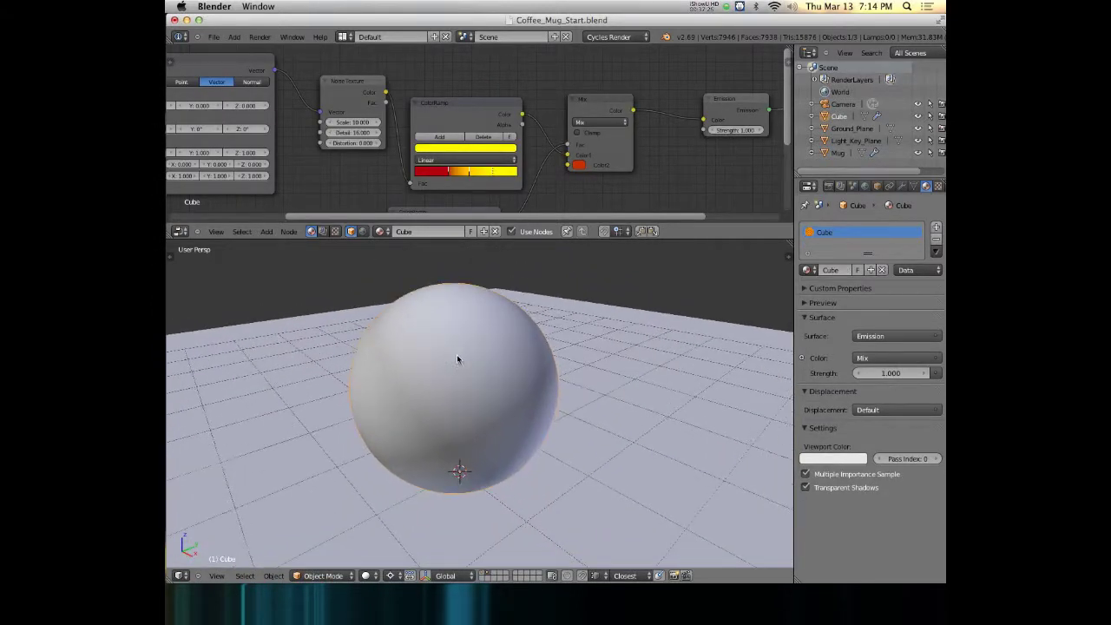
key(3)
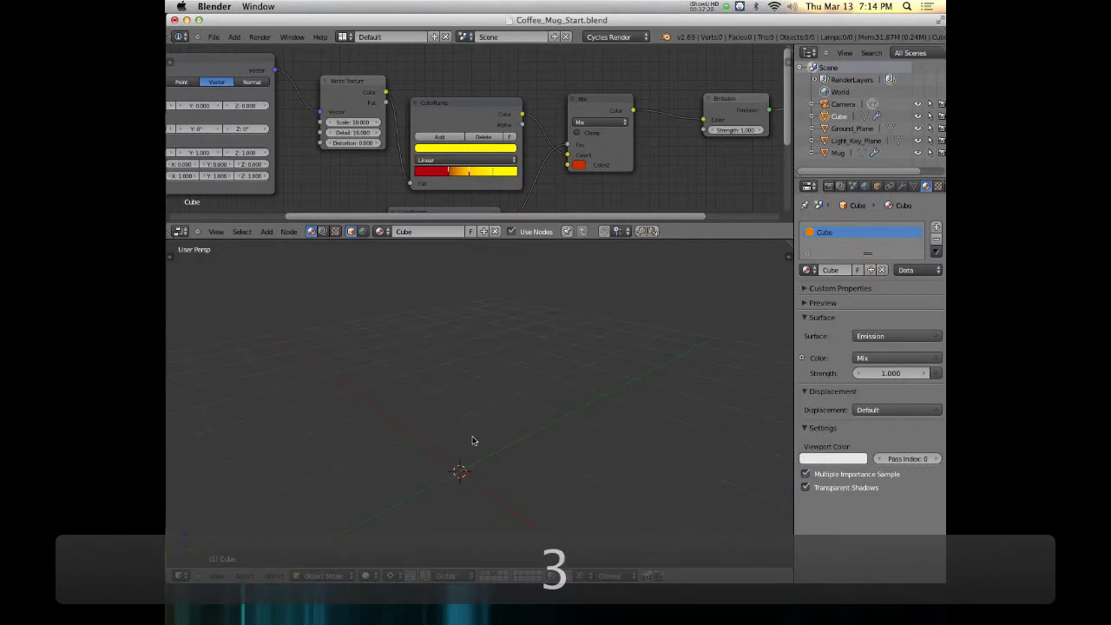
key(shift+a)
mouse_move(463, 406)
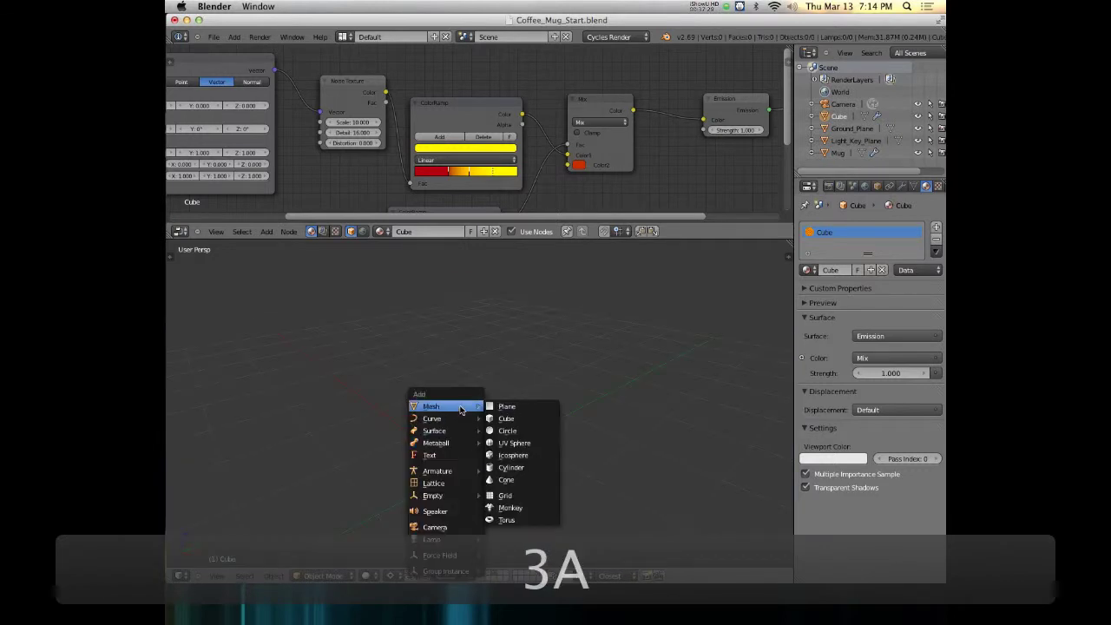
click(521, 418)
middle_drag(521, 419, 503, 293)
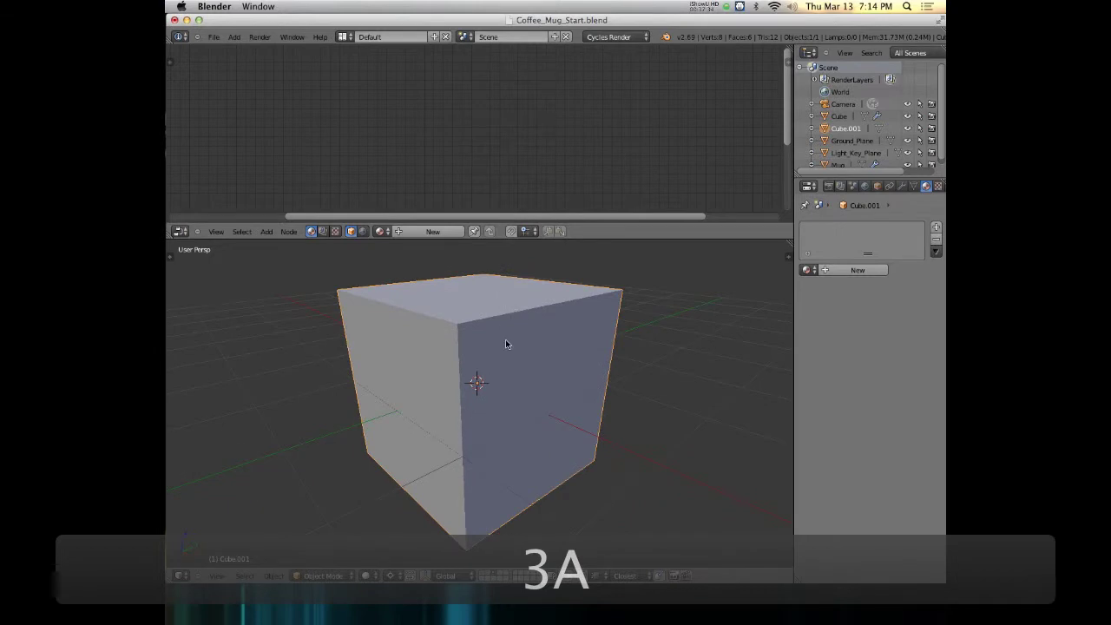
Step: Enter Edit Mode on the new cube and switch to edge selection
key(Tab)
middle_drag(488, 324, 555, 384)
scroll(541, 300, down, 2)
key(ctrl+Tab)
click(528, 391)
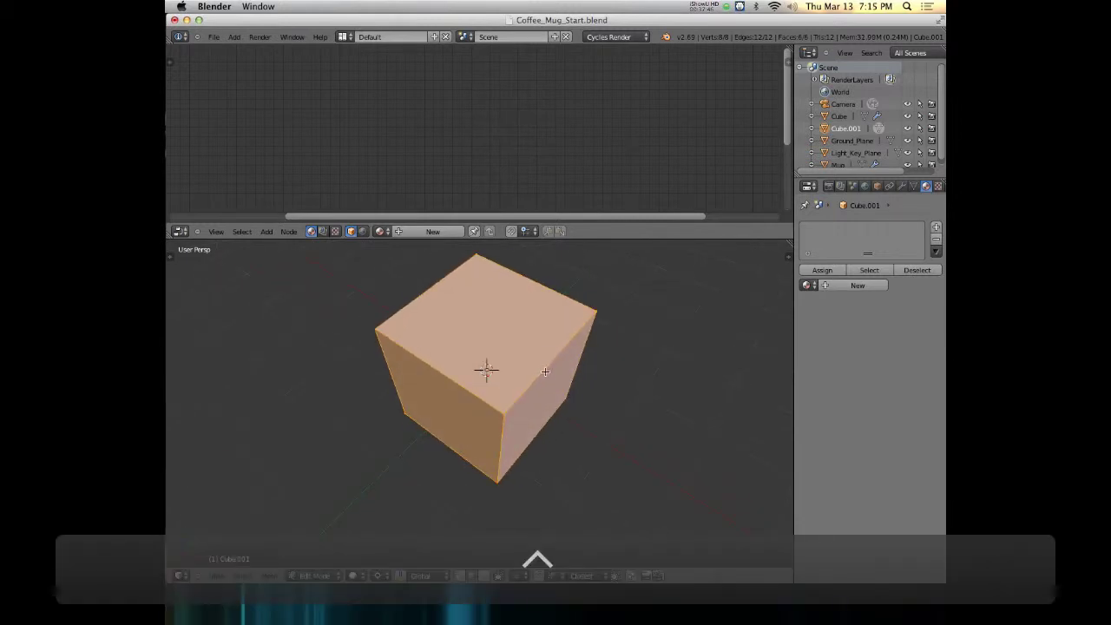
Step: Select three edges of the cube's top face and mark them as seams
right_click(546, 371)
shift+right_click(554, 292)
shift+right_click(521, 279)
middle_drag(555, 292, 408, 277)
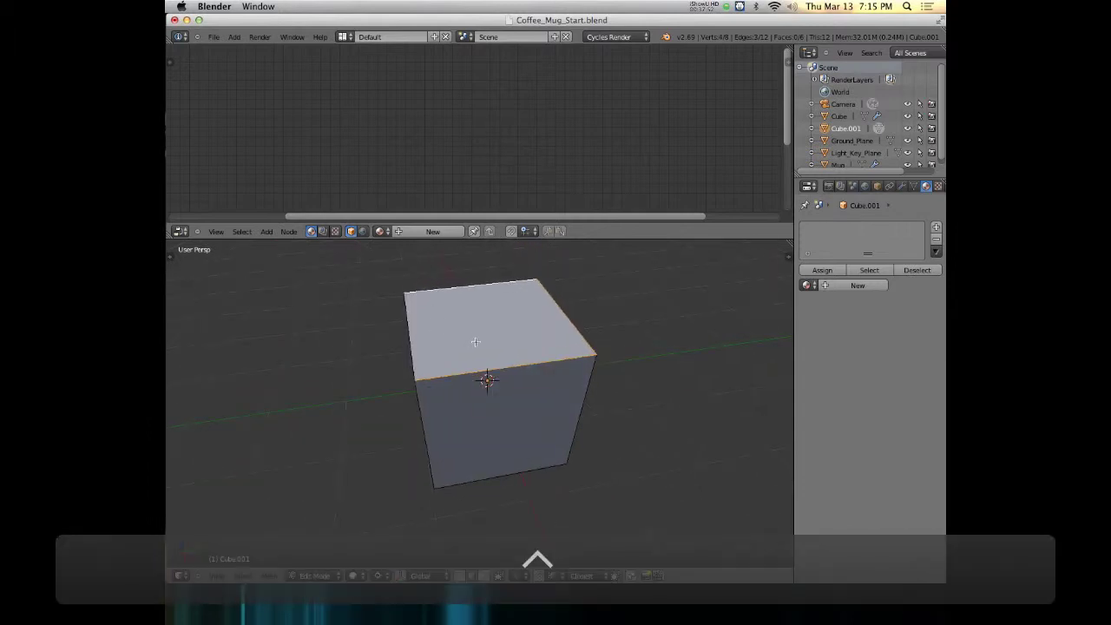
key(ctrl+e)
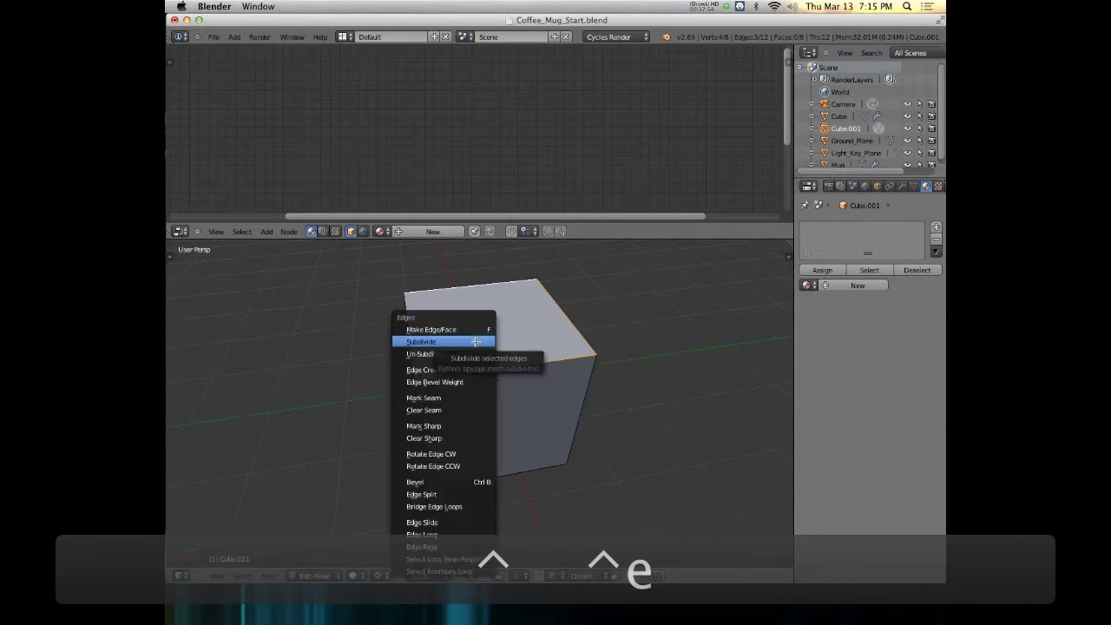
click(478, 399)
Step: Add further edges along the cube's side and bottom to the selection and mark them as seams
middle_drag(477, 398, 454, 367)
right_click(463, 449)
scroll(608, 377, up, 3)
middle_drag(608, 378, 469, 429)
scroll(349, 458, down, 4)
shift+right_click(427, 466)
key(ctrl+e)
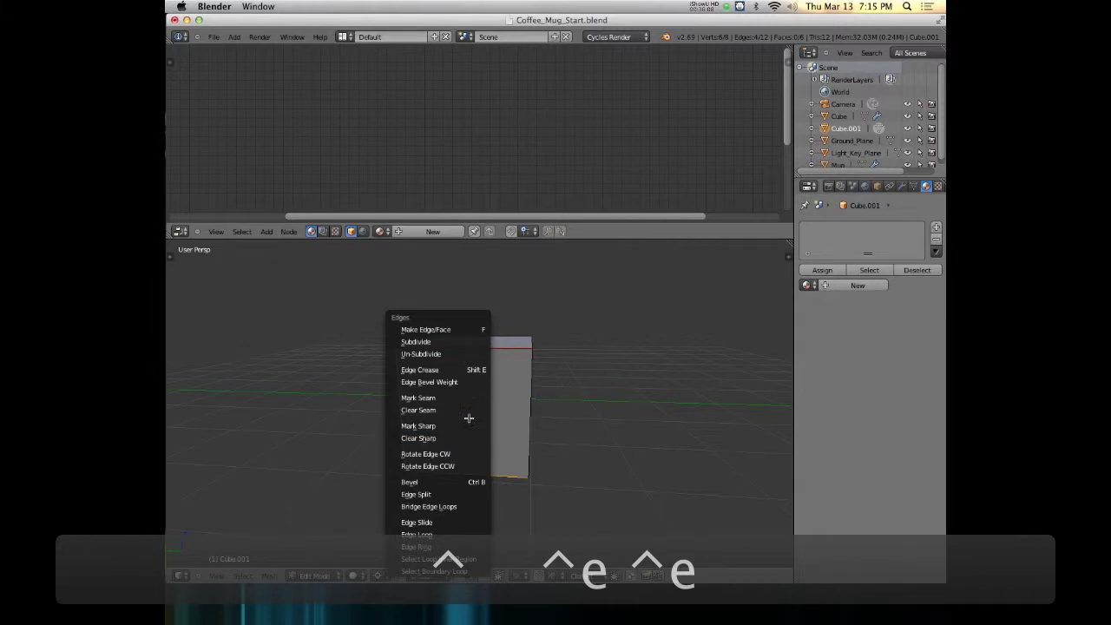
click(470, 396)
middle_drag(548, 387, 432, 446)
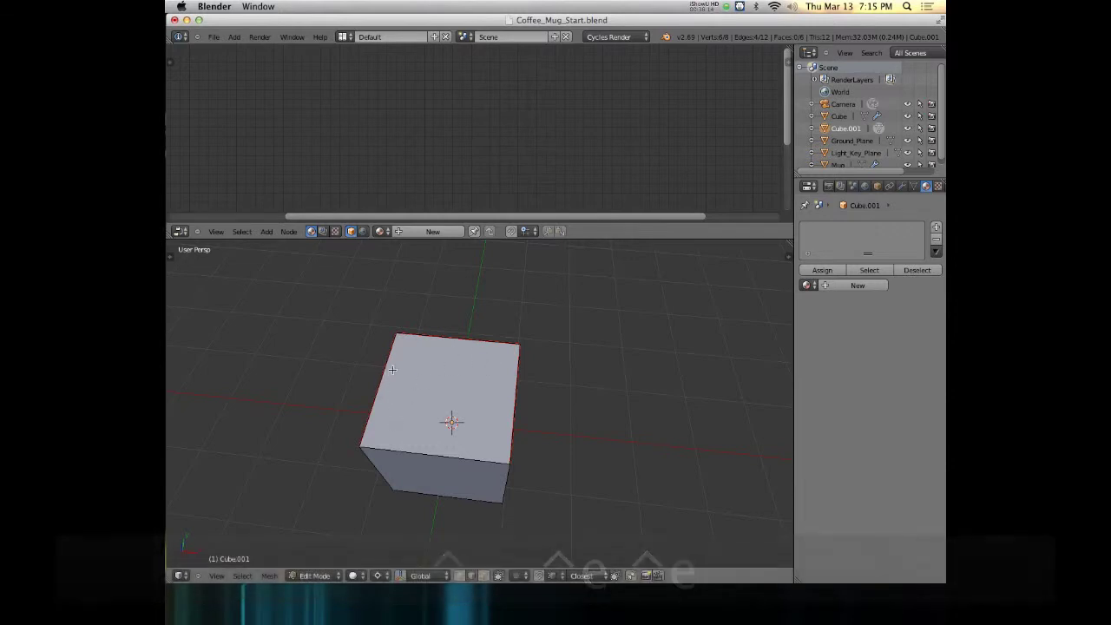
middle_drag(427, 416, 485, 377)
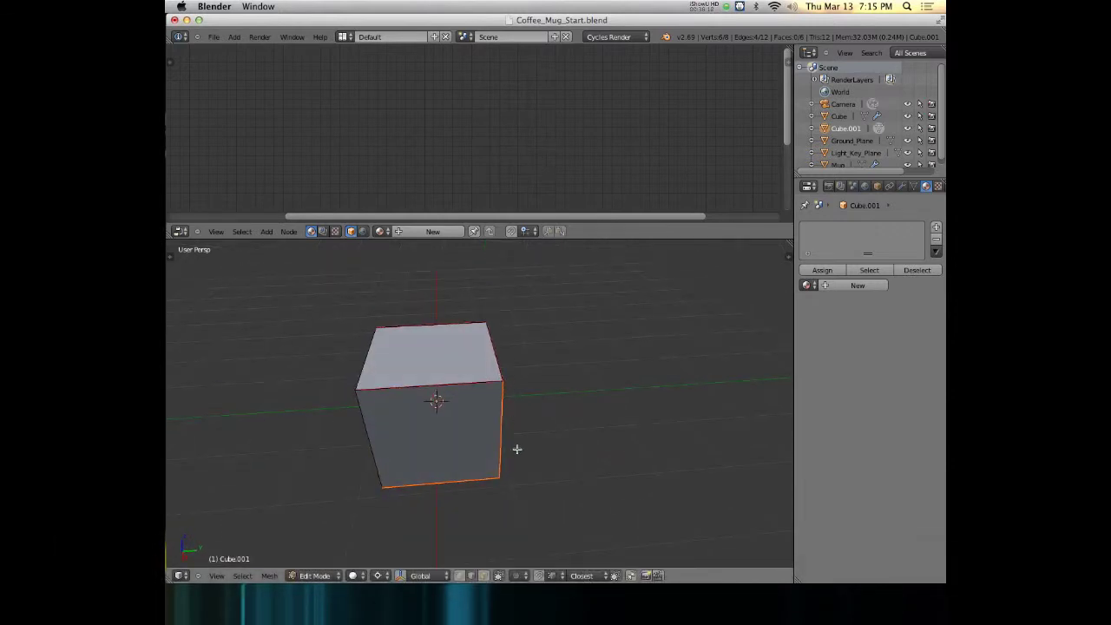
Step: Inspect the cube from several sides to examine where the marked seams run
middle_drag(478, 415, 618, 375)
middle_drag(401, 378, 484, 401)
key(KP_1)
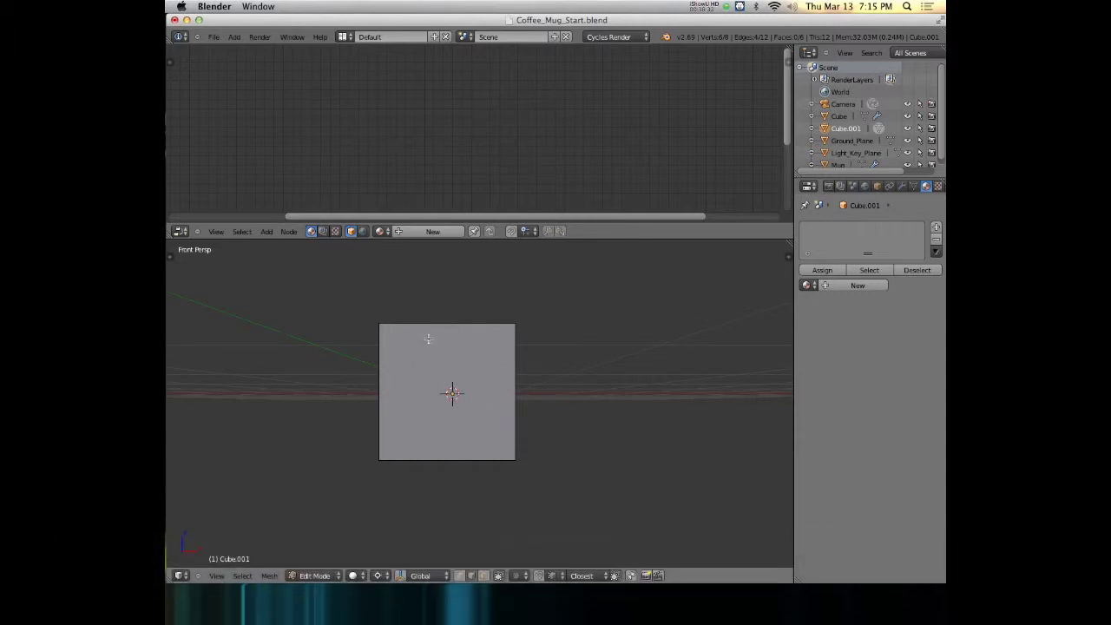
middle_drag(624, 416, 340, 431)
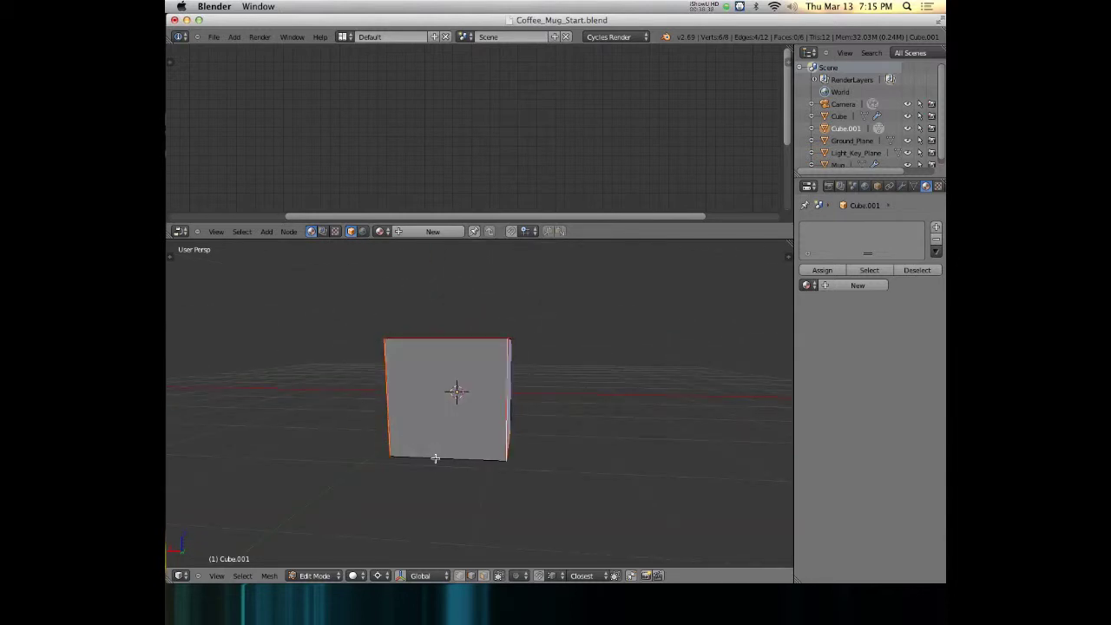
middle_drag(376, 431, 396, 445)
middle_drag(506, 347, 486, 406)
middle_drag(402, 396, 494, 361)
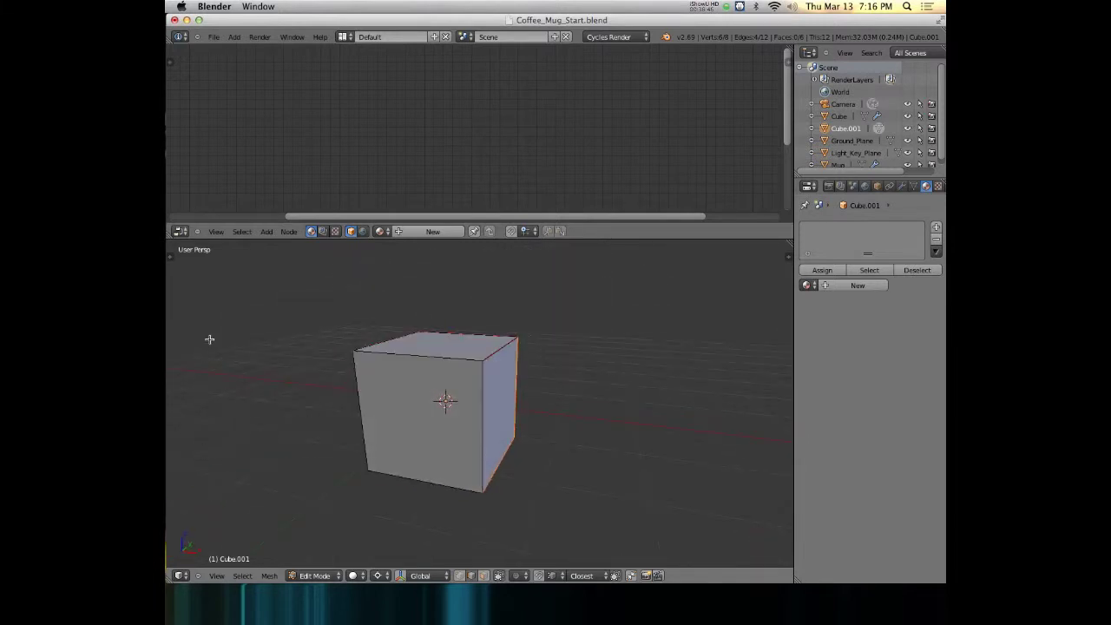
Step: Split the 3D viewport in two, turn the new area into a UV/Image Editor and unlink the Render Result image
drag(783, 244, 397, 301)
click(181, 575)
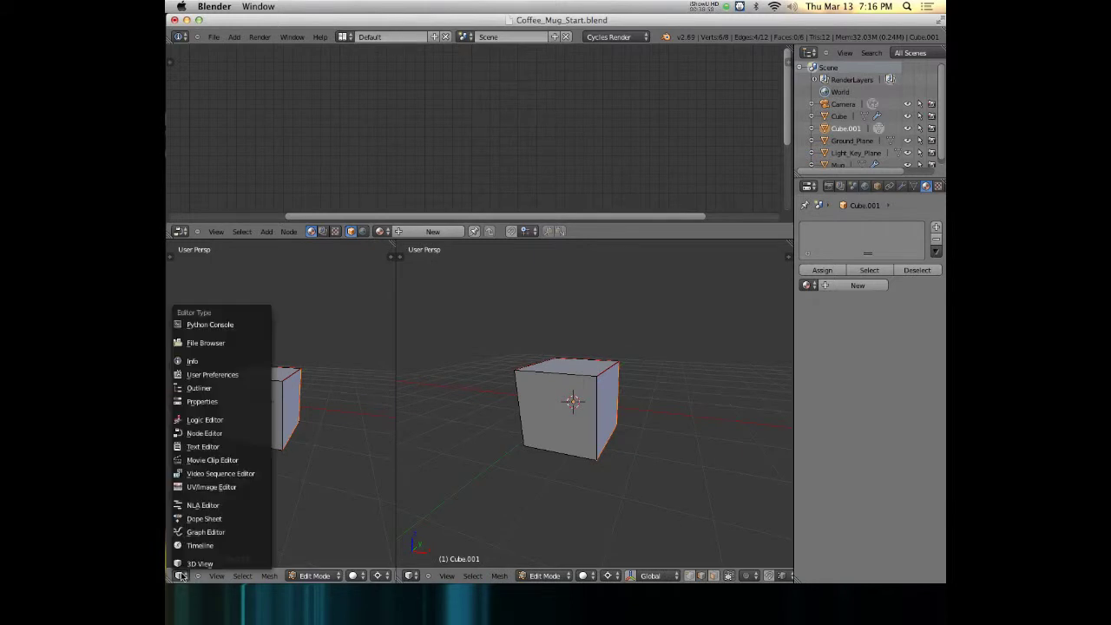
click(217, 487)
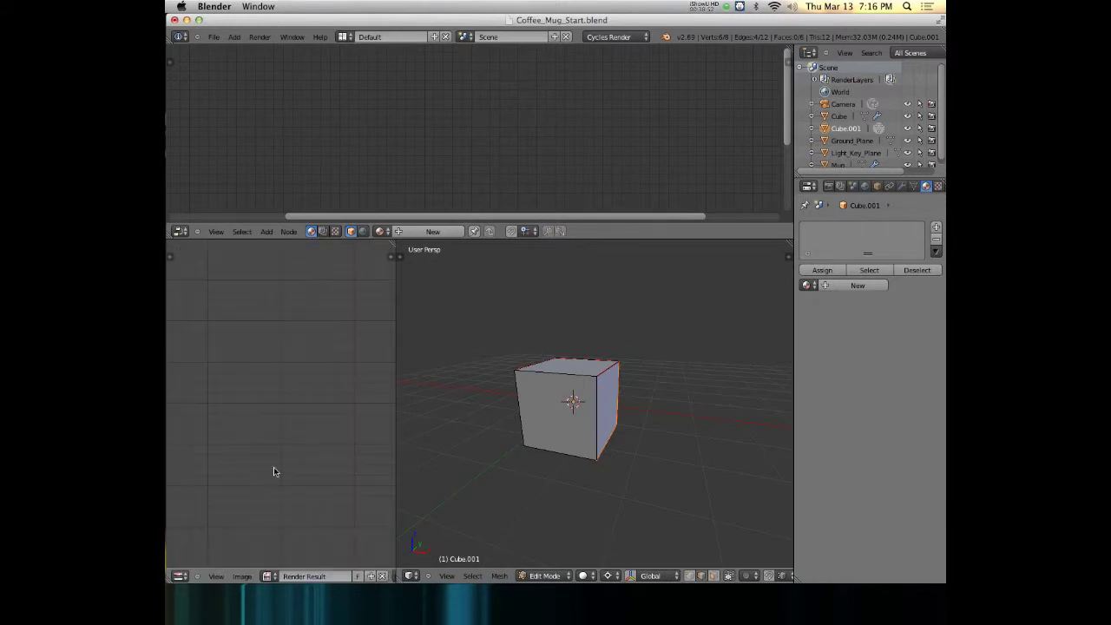
click(382, 575)
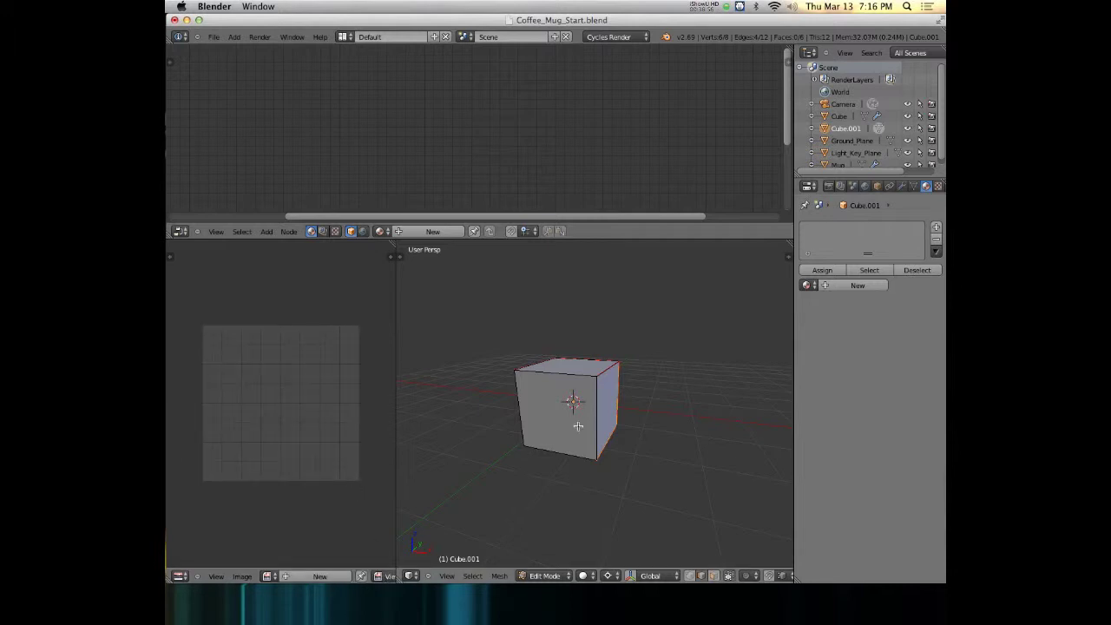
Step: Select the entire cube mesh and unwrap it along its marked seams
key(a)
key(a)
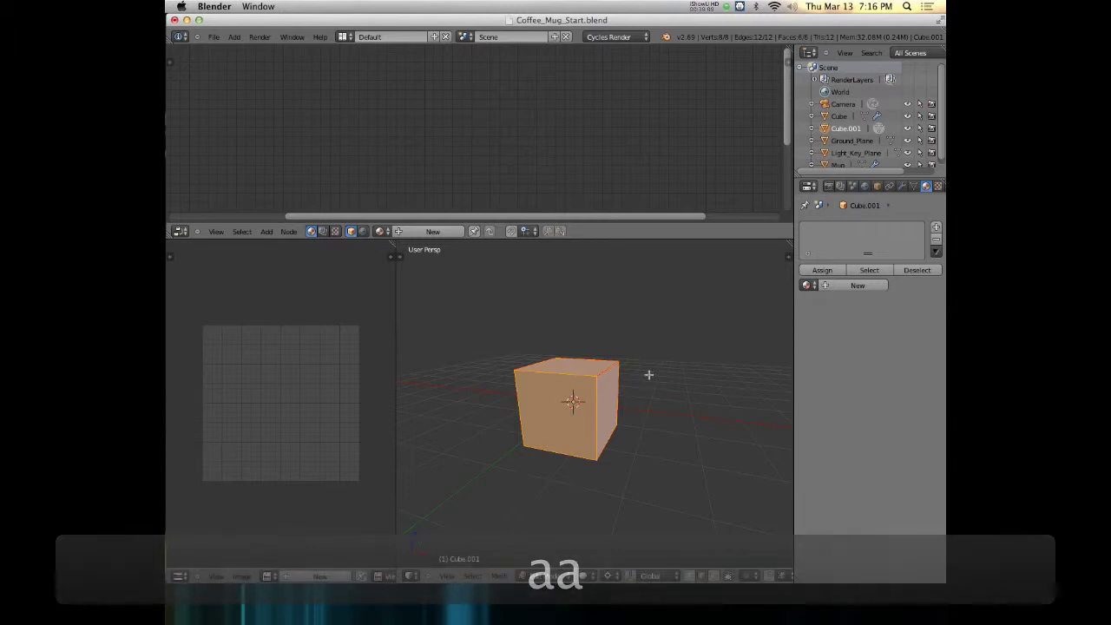
key(u)
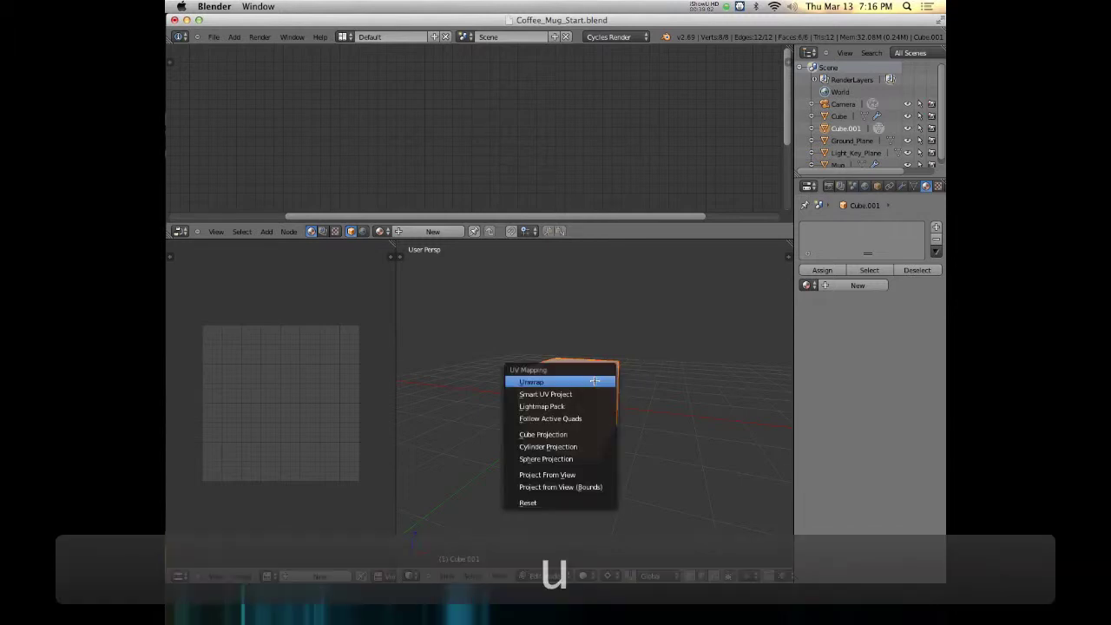
click(594, 380)
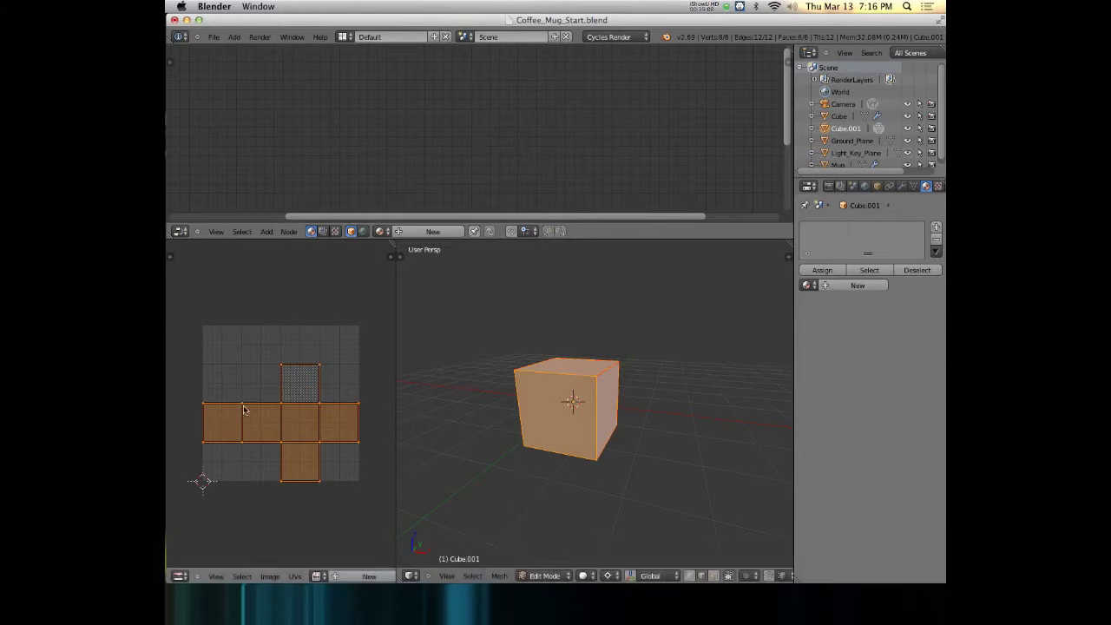
scroll(288, 447, up, 1)
scroll(296, 483, down, 2)
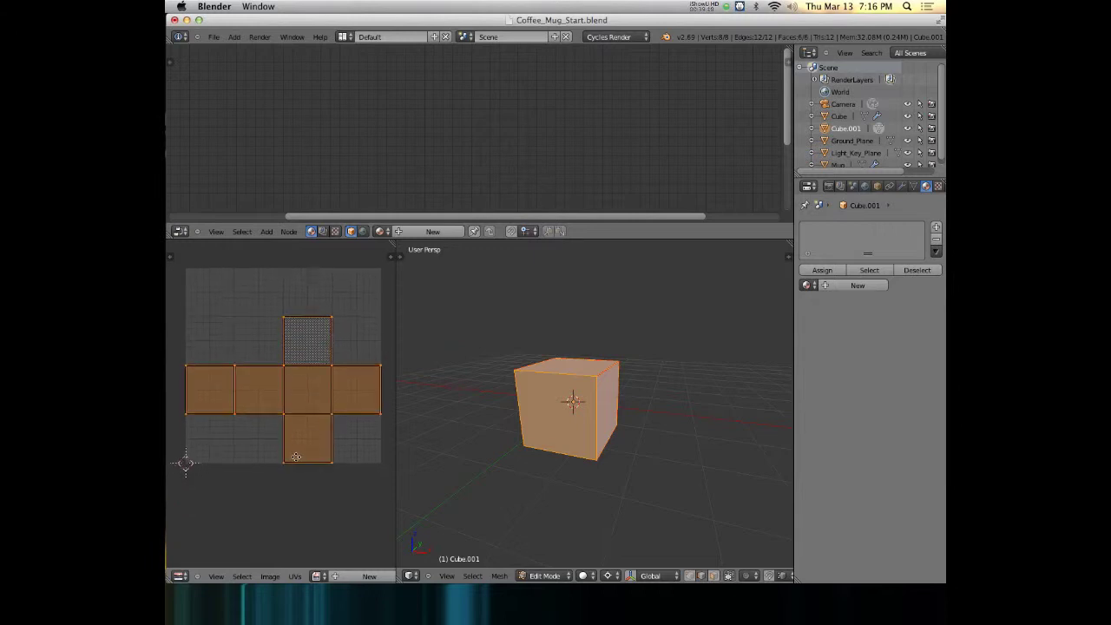
scroll(292, 469, down, 1)
scroll(292, 470, up, 1)
scroll(299, 486, down, 1)
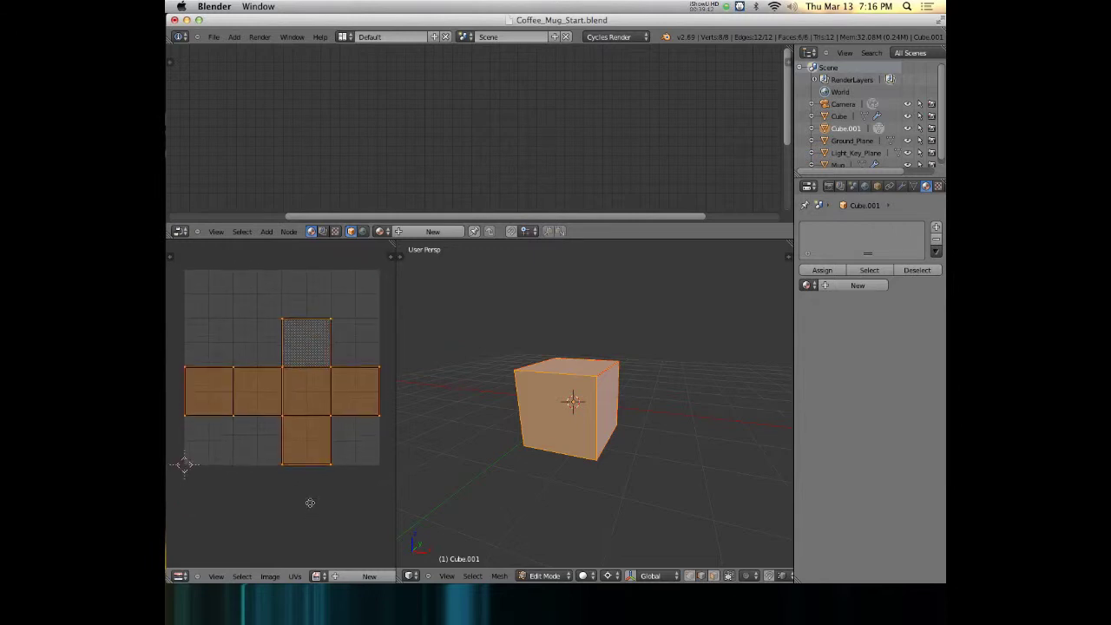
click(295, 577)
click(296, 577)
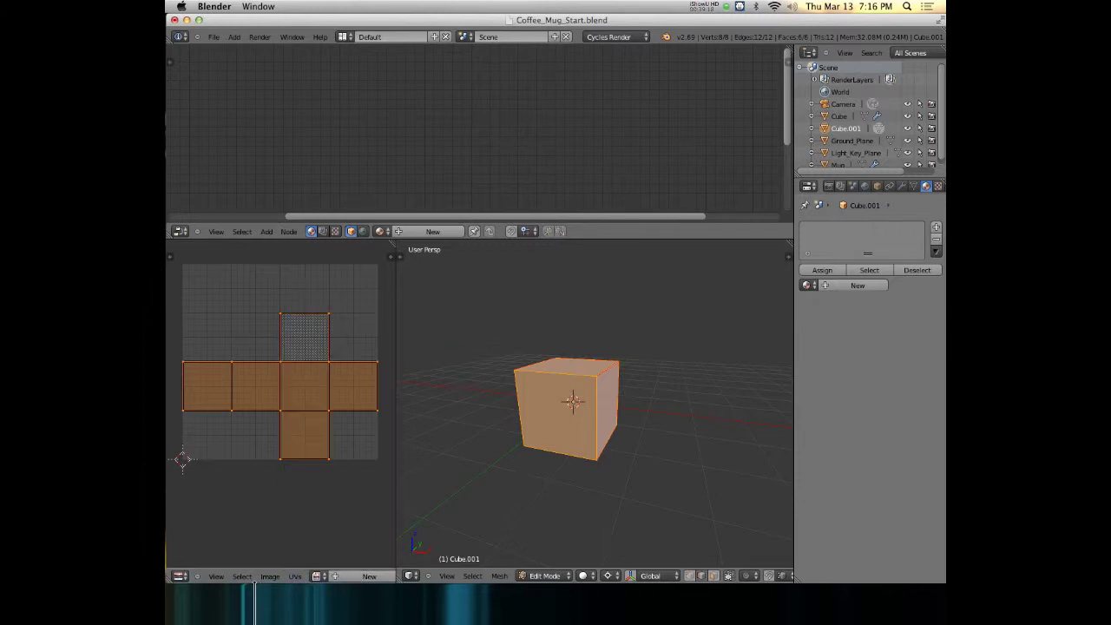
click(295, 577)
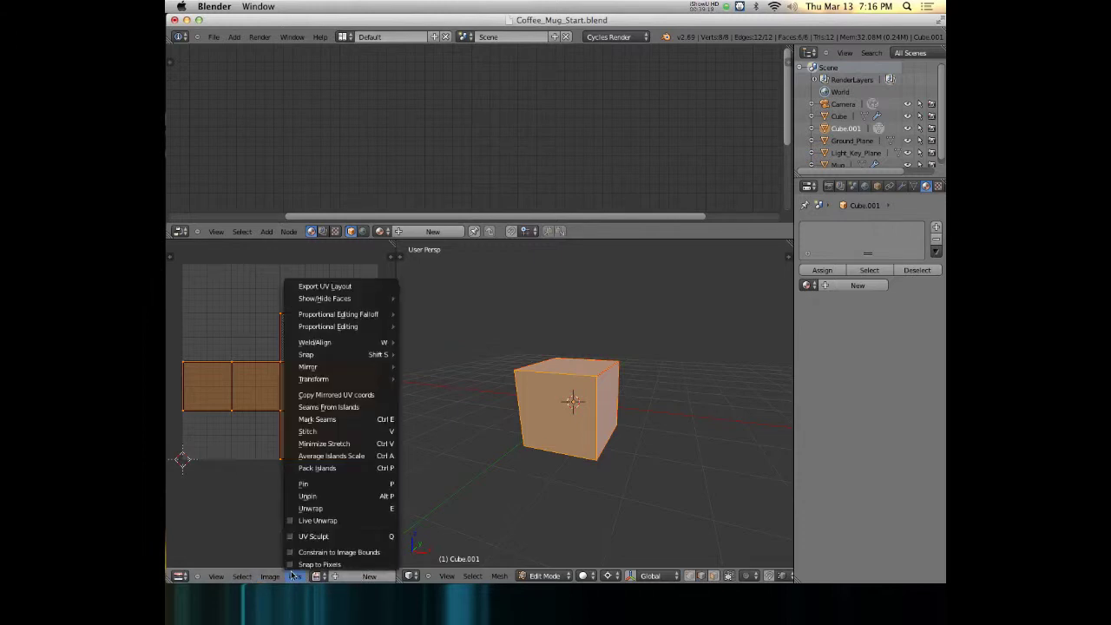
click(343, 288)
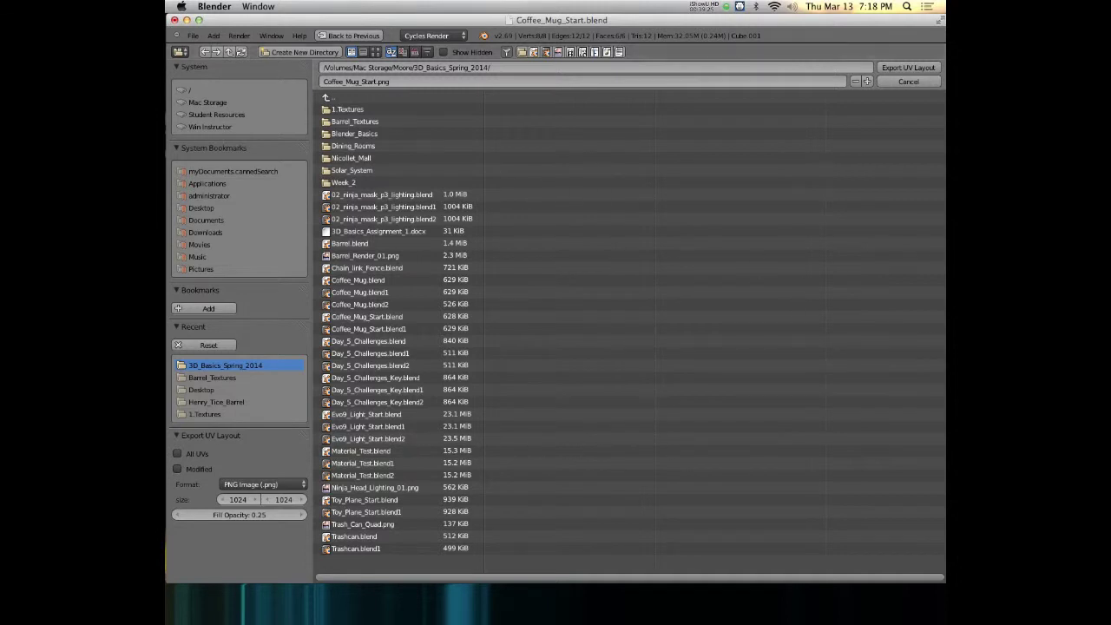
click(890, 82)
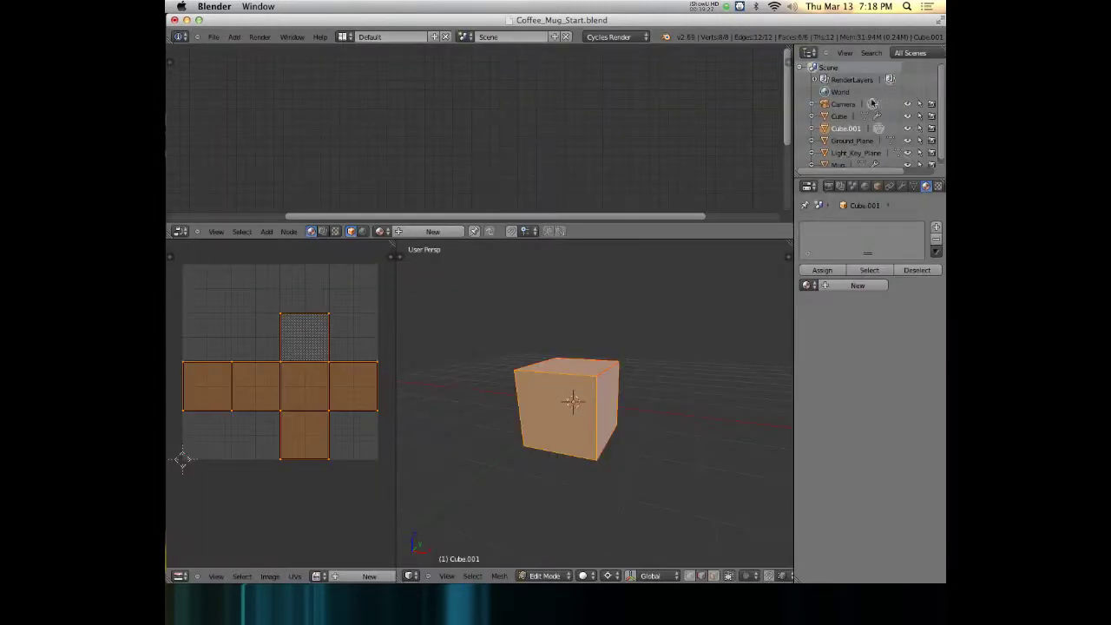
Step: Start a UV layout export of the unwrapped cube and set the image size to 4096 by 4096
click(295, 576)
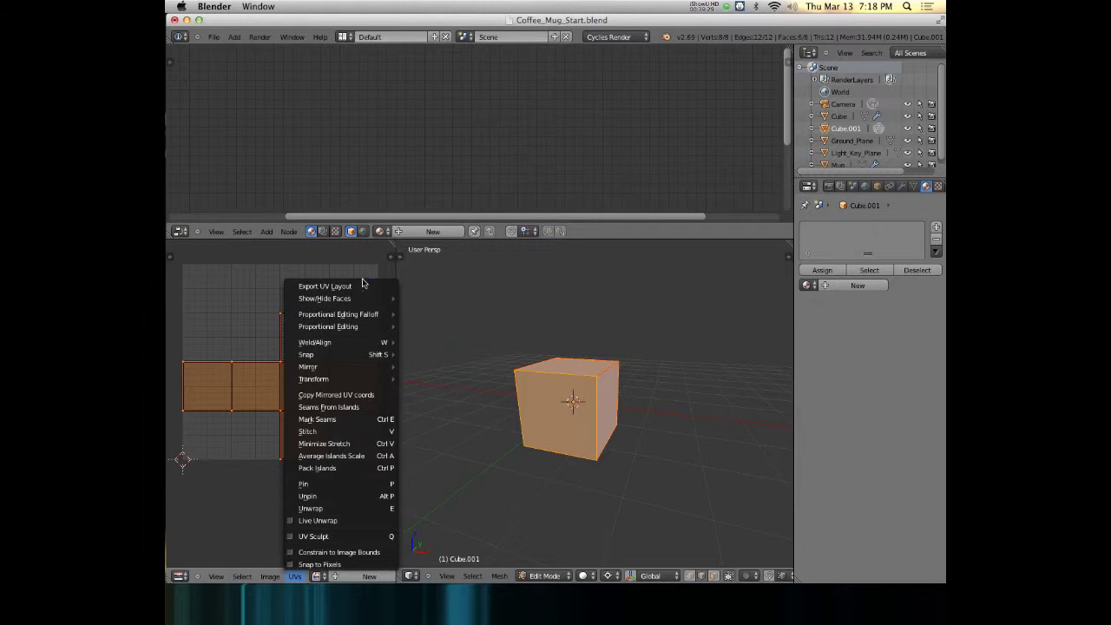
click(356, 287)
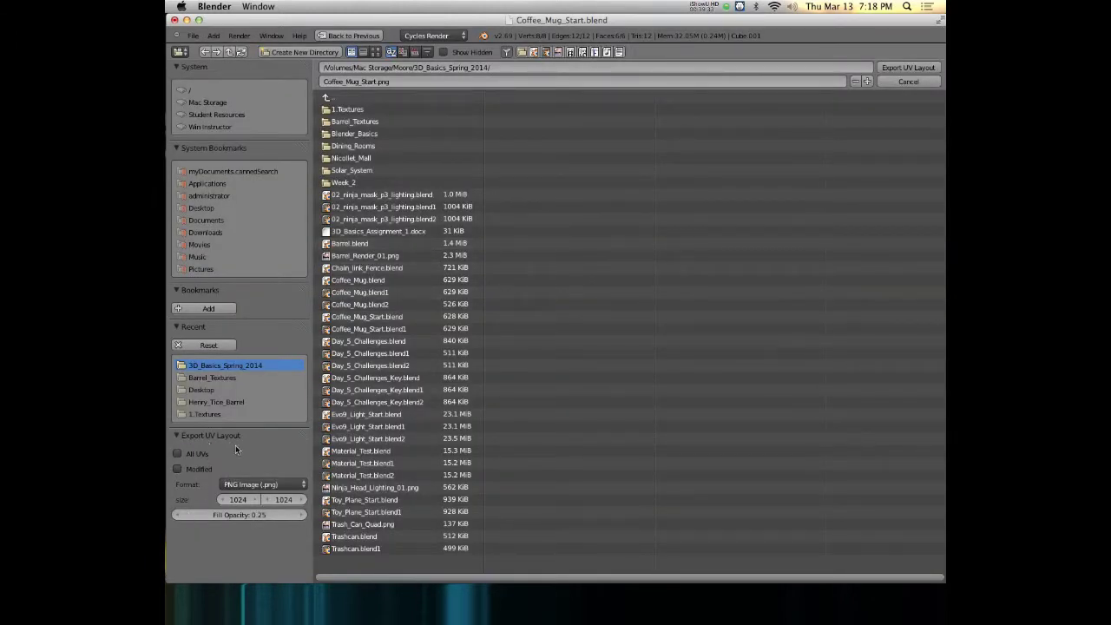
click(238, 501)
text(4096)
key(Tab)
text(4096)
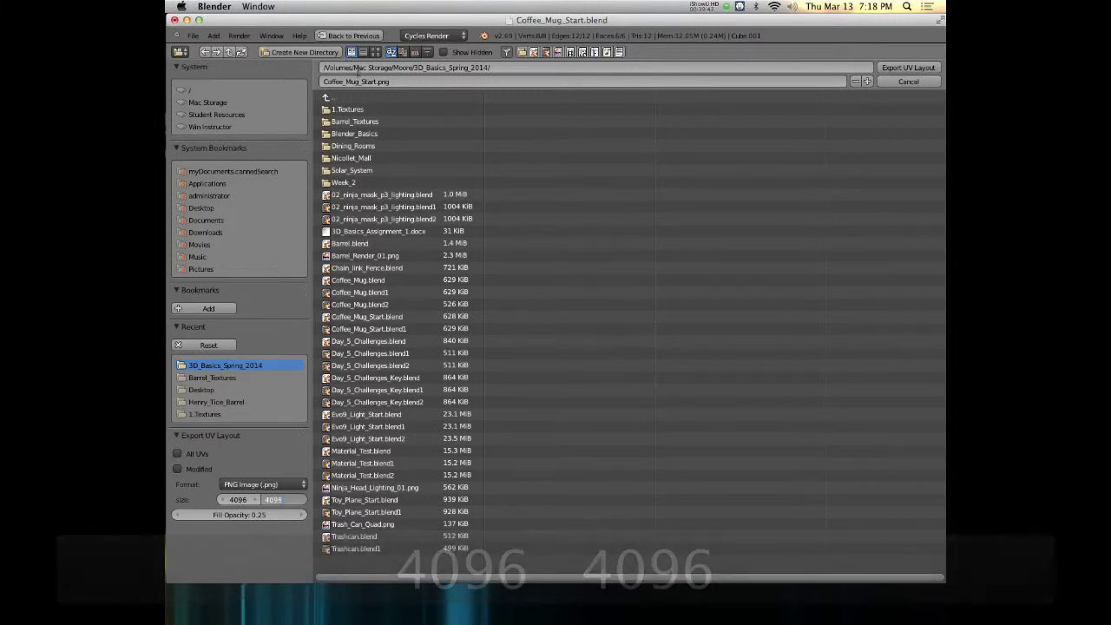
Step: Change the export file name to Coffee_Mug_UVs.png
click(366, 87)
double_click(371, 81)
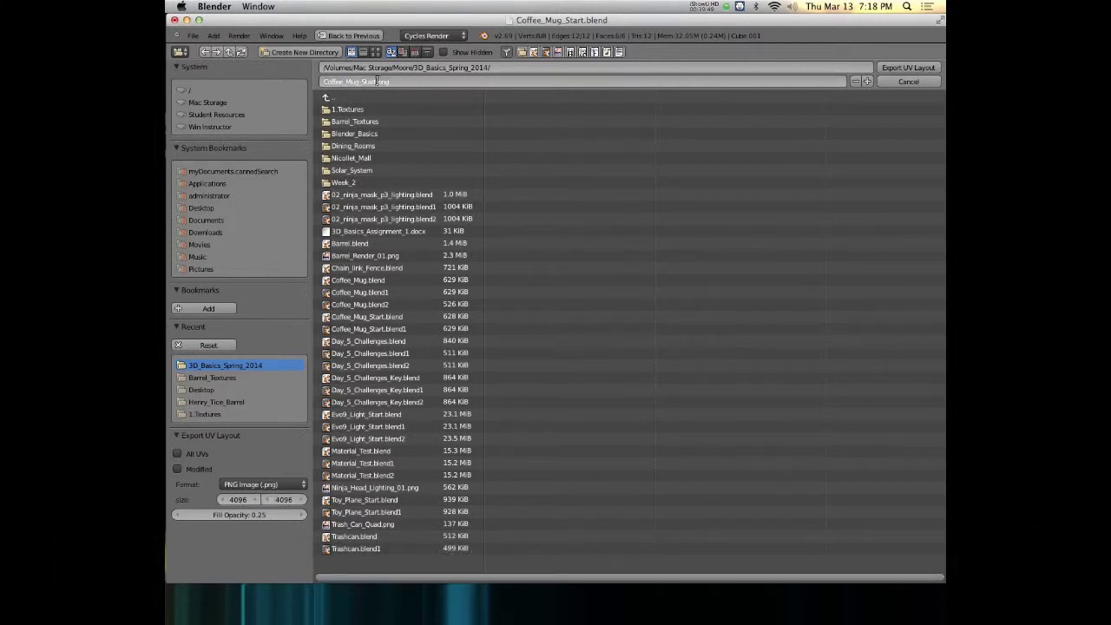
key(Right)
key(Left)
key(Right)
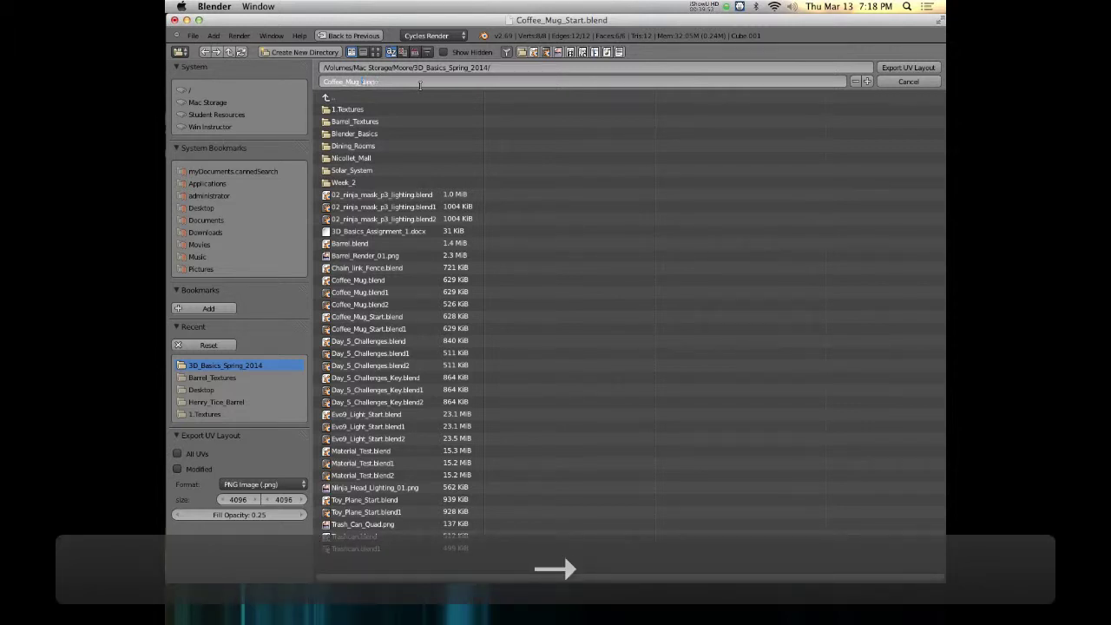
text(UVs)
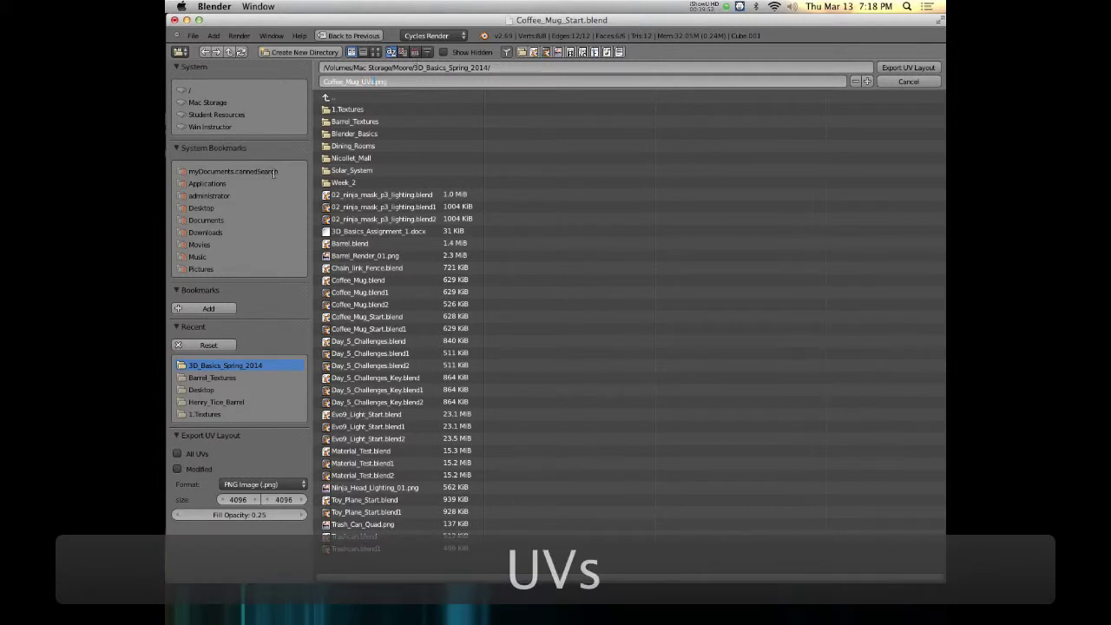
Step: Browse from Mac Storage to the 1.Textures folder inside 3D_Basics_Spring_2014 as the export destination
click(215, 103)
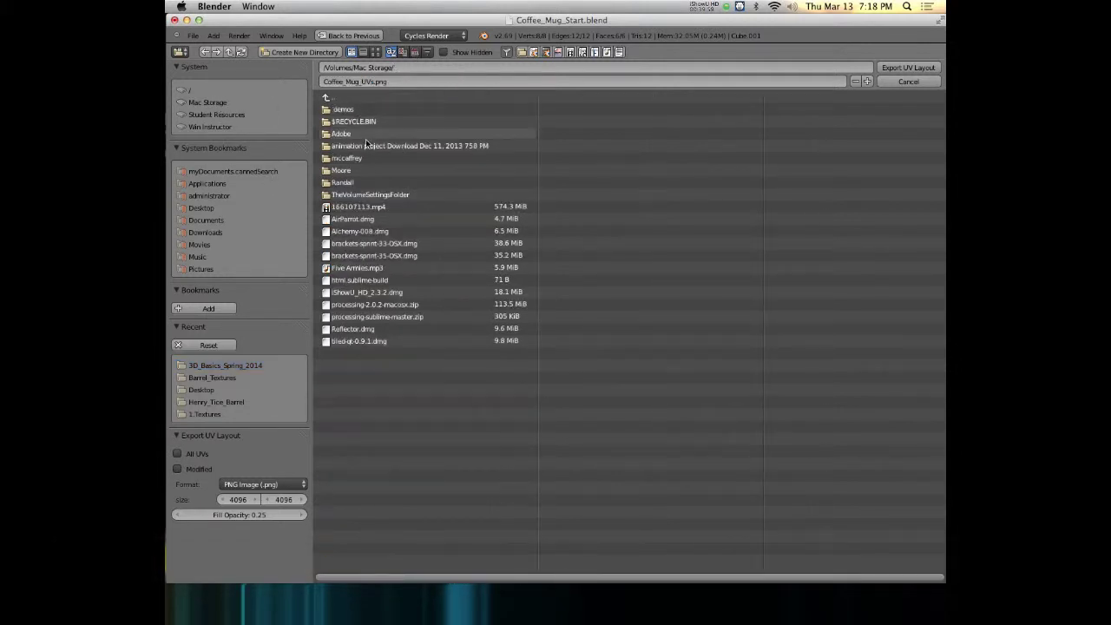
click(360, 171)
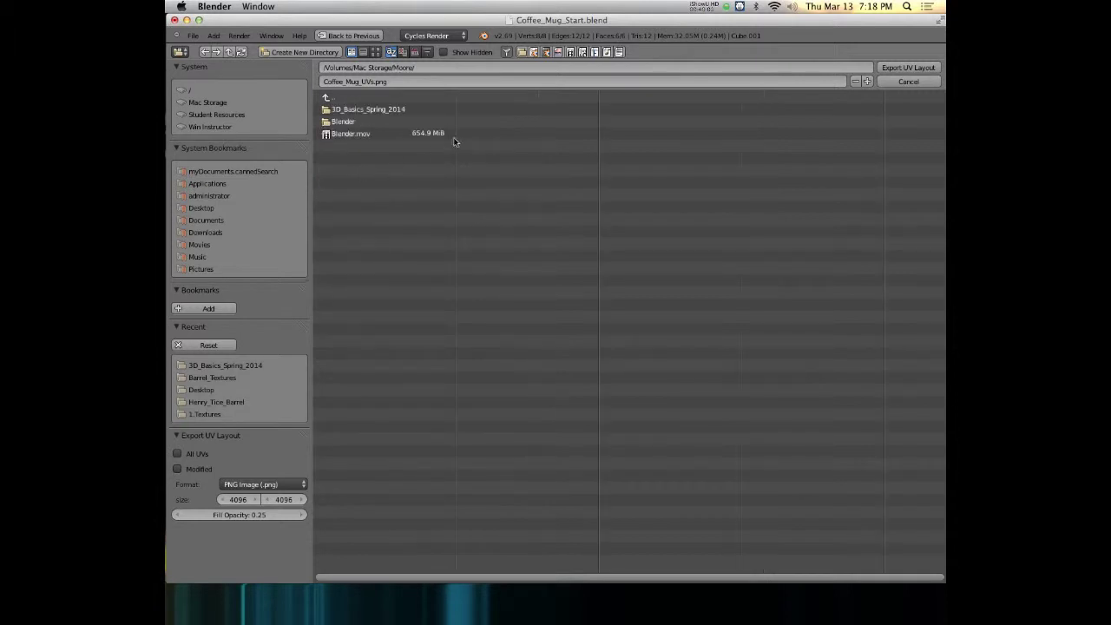
click(398, 109)
click(375, 110)
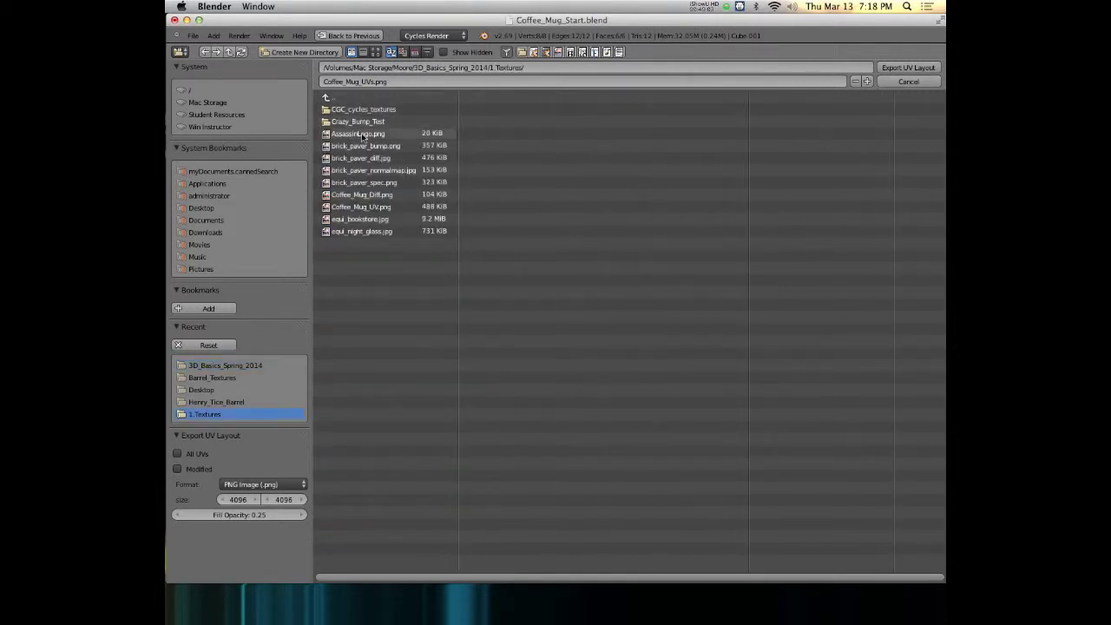
Step: Insert Demo into the export file name so that it reads Coffee_Mug_Demo_UVs.png
click(373, 82)
key(BackSpace)
key(ctrl+a)
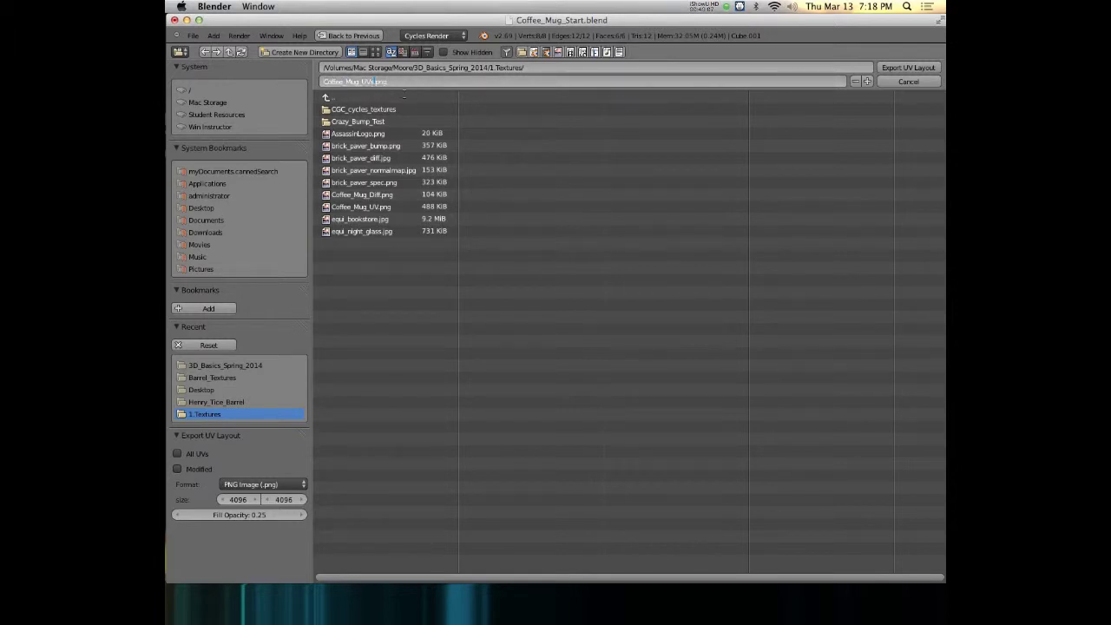
key(Left)
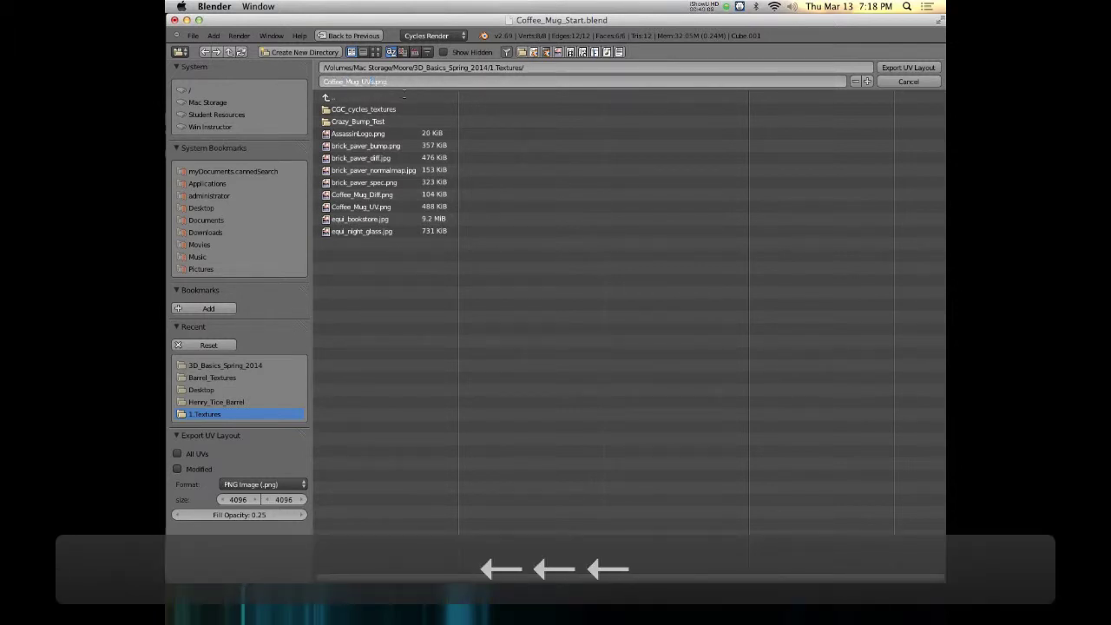
text(Demo_)
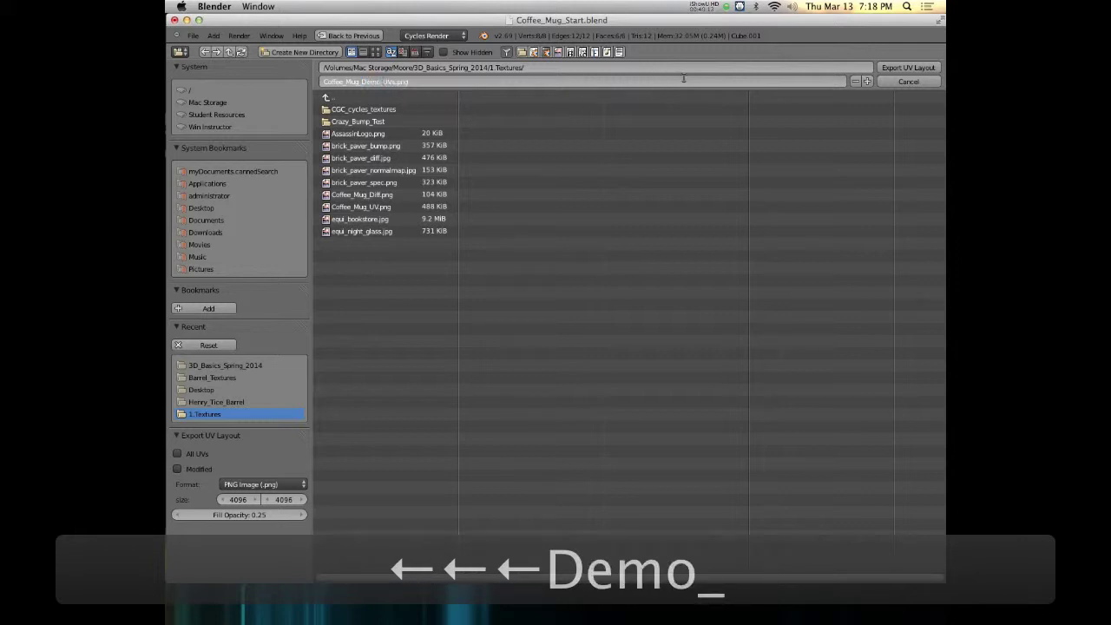
click(910, 70)
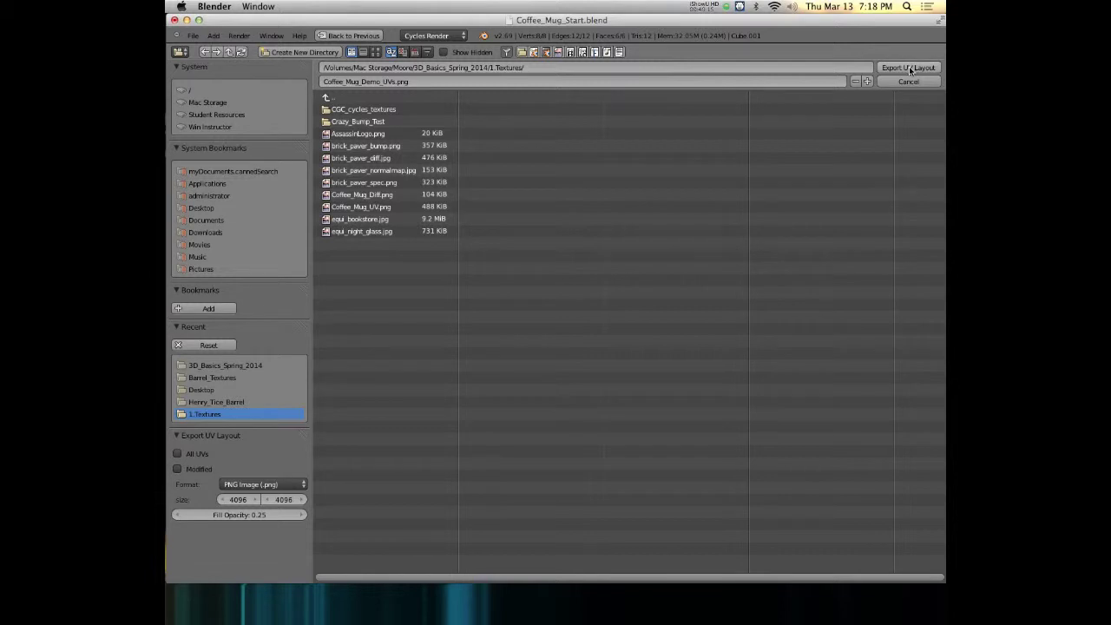
Step: Add Cube to the file name to make it Coffee_Mug_Cube_Demo_UVs.png and export the UV layout
click(357, 81)
key(ctrl+a)
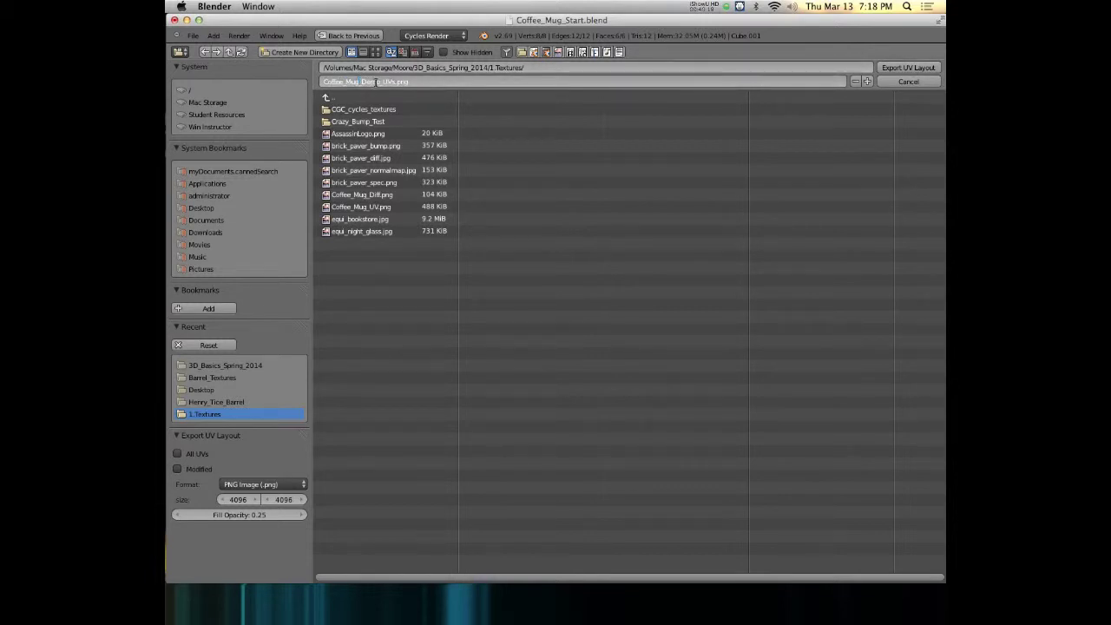
text(_Cube)
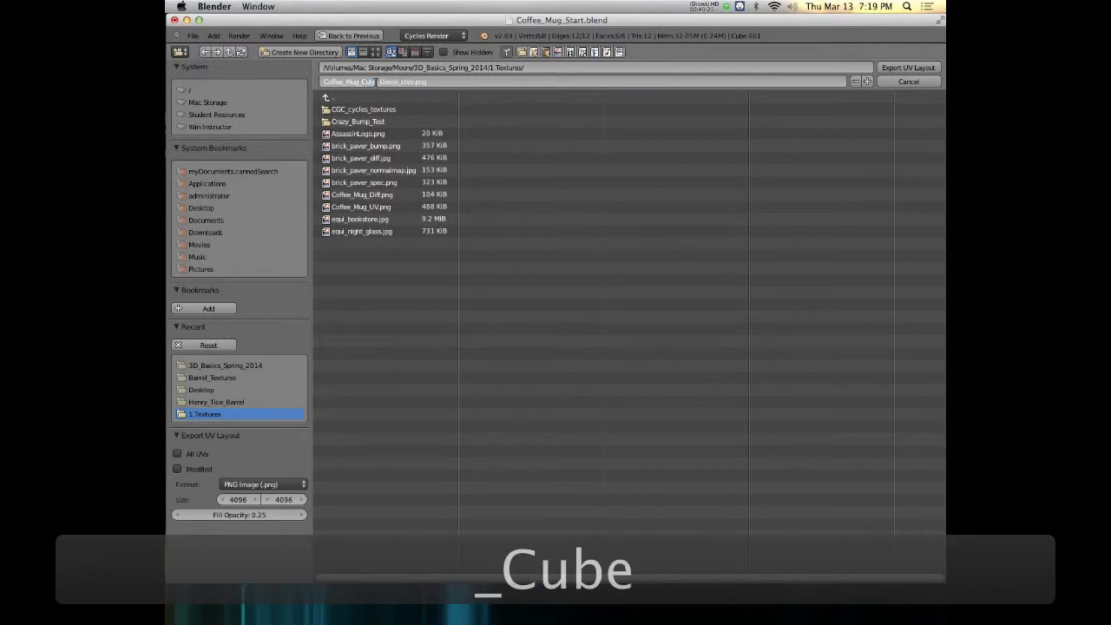
key(Return)
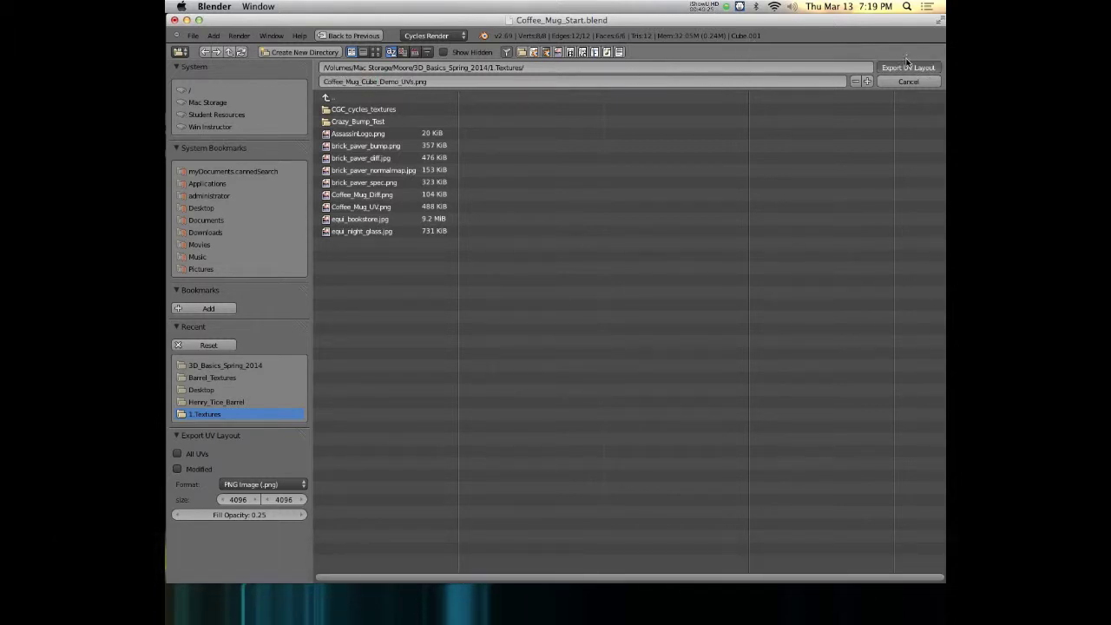
key(Return)
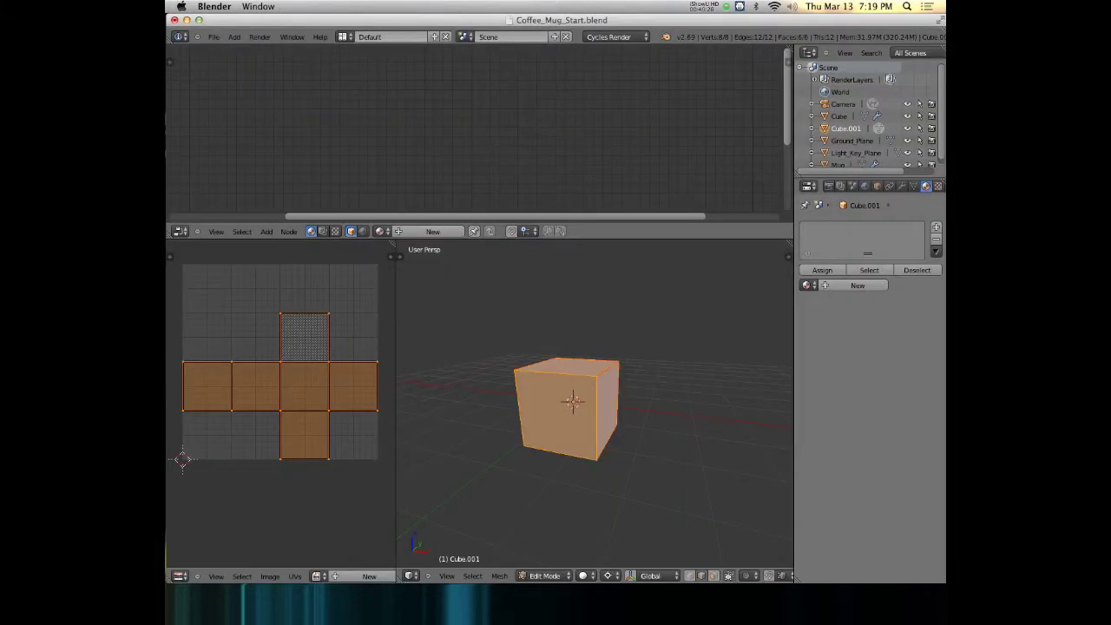
Step: Switch to Photoshop and open Coffee_Mug_Cube_Demo_UVs.png from the 1.Textures folder
key(super+Tab)
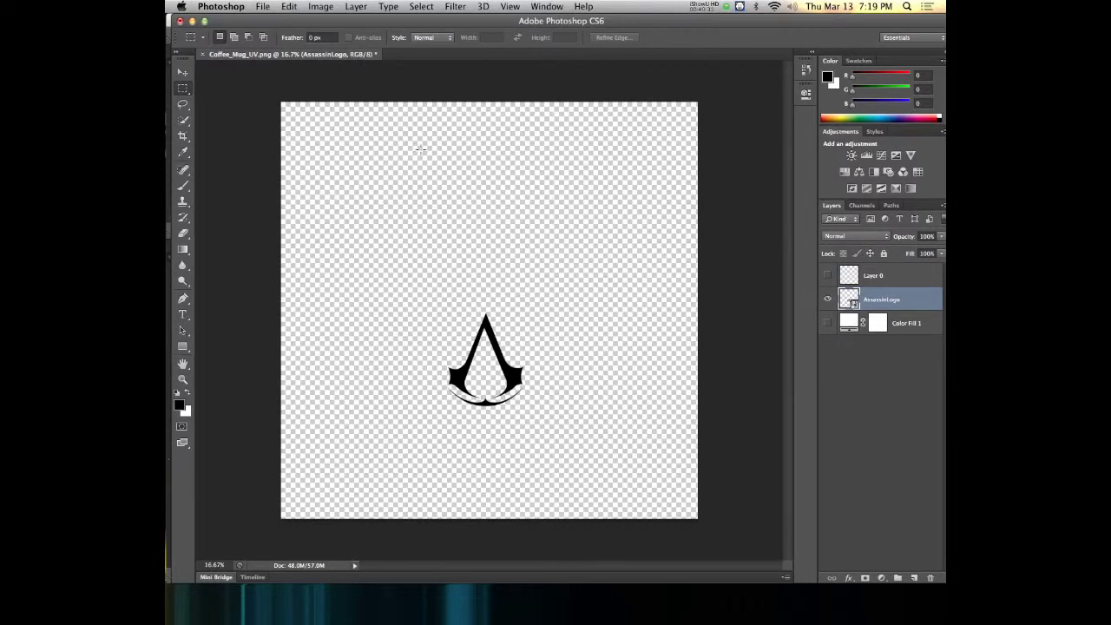
key(super+o)
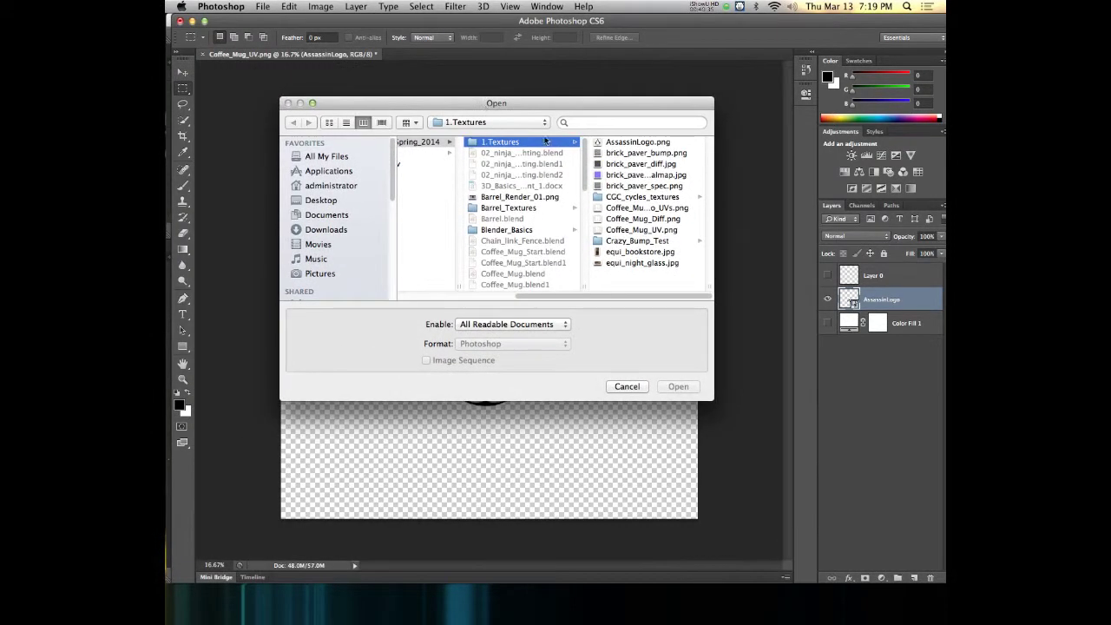
click(642, 208)
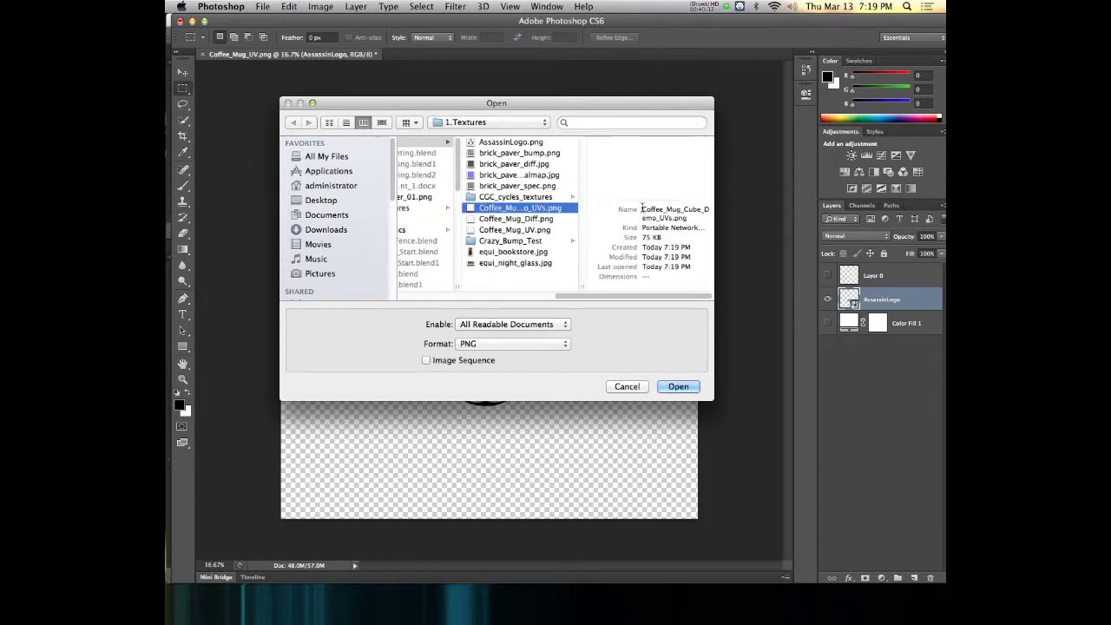
click(678, 386)
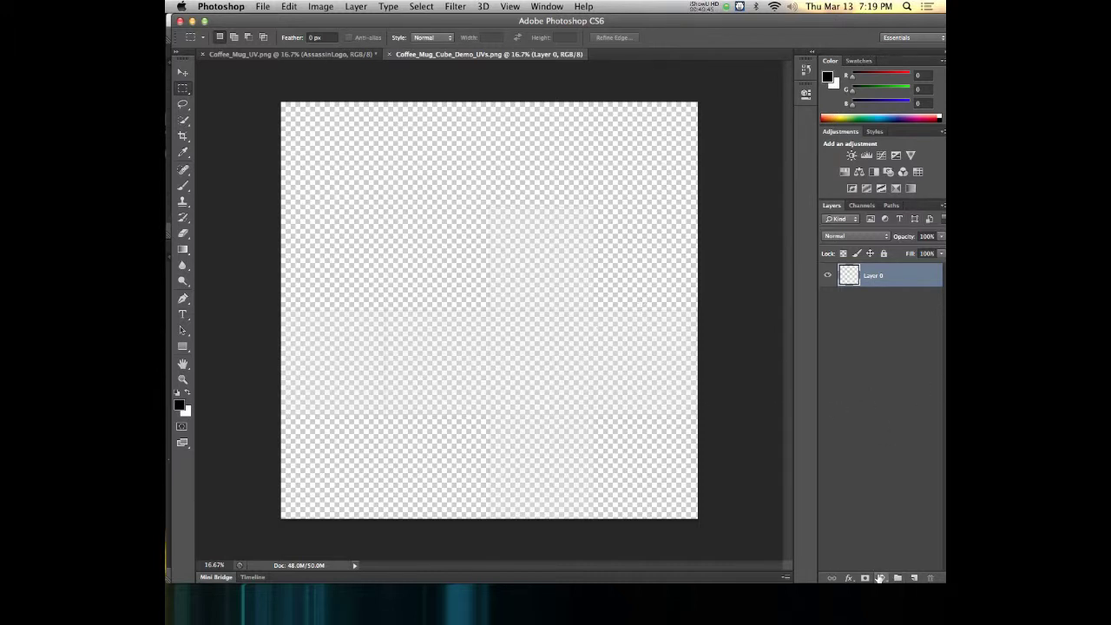
Step: Add a white Solid Color fill layer and place it beneath the UV layout layer
click(882, 577)
click(890, 393)
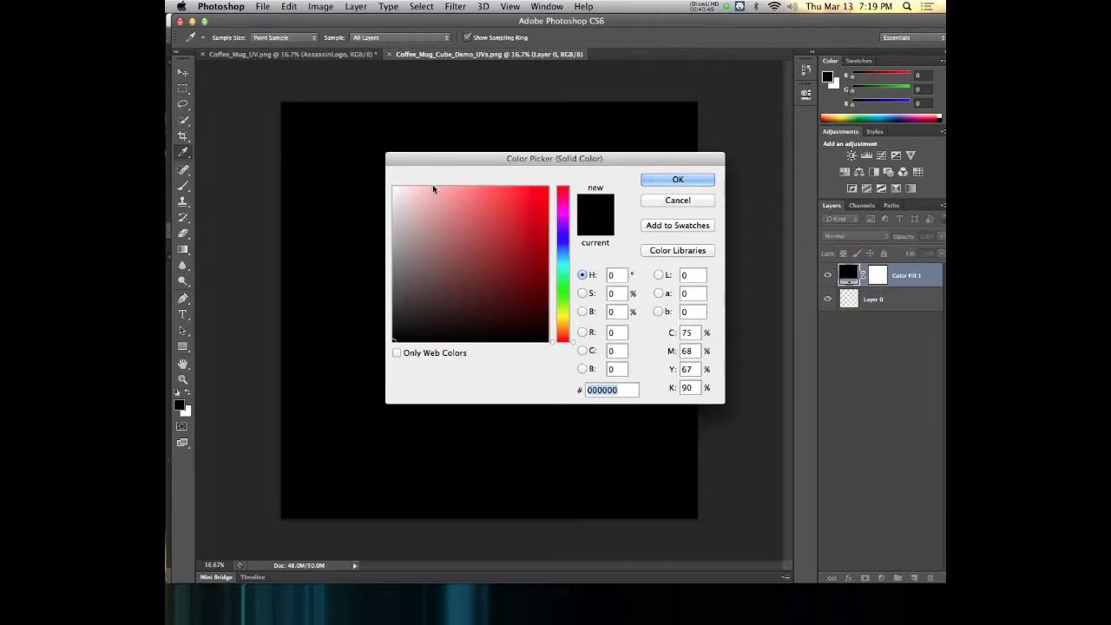
drag(406, 201, 346, 146)
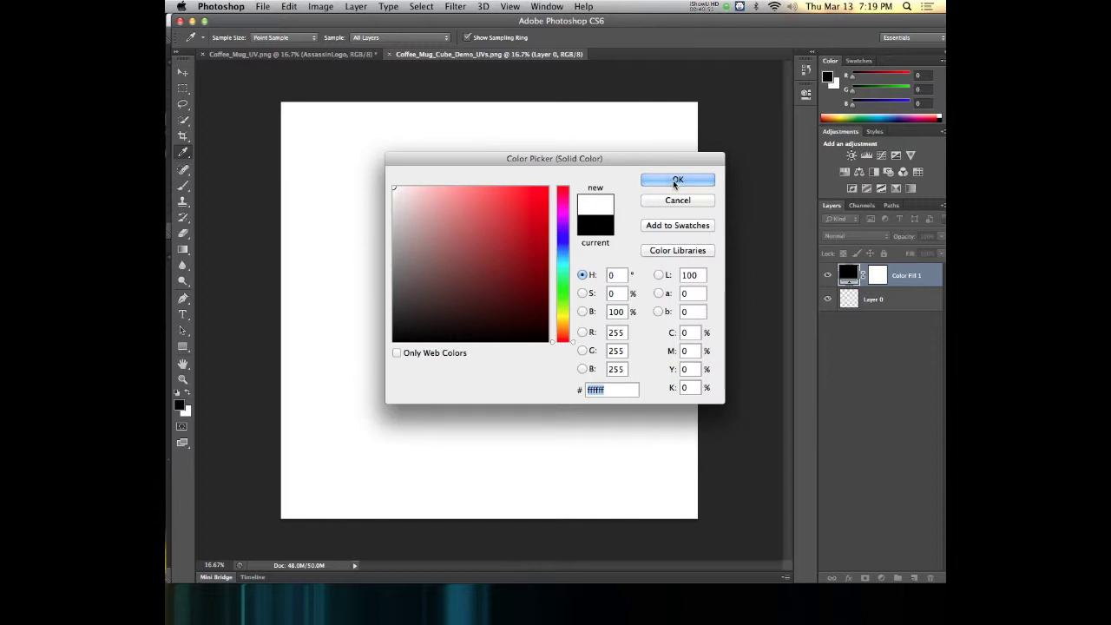
click(673, 179)
drag(902, 294, 906, 309)
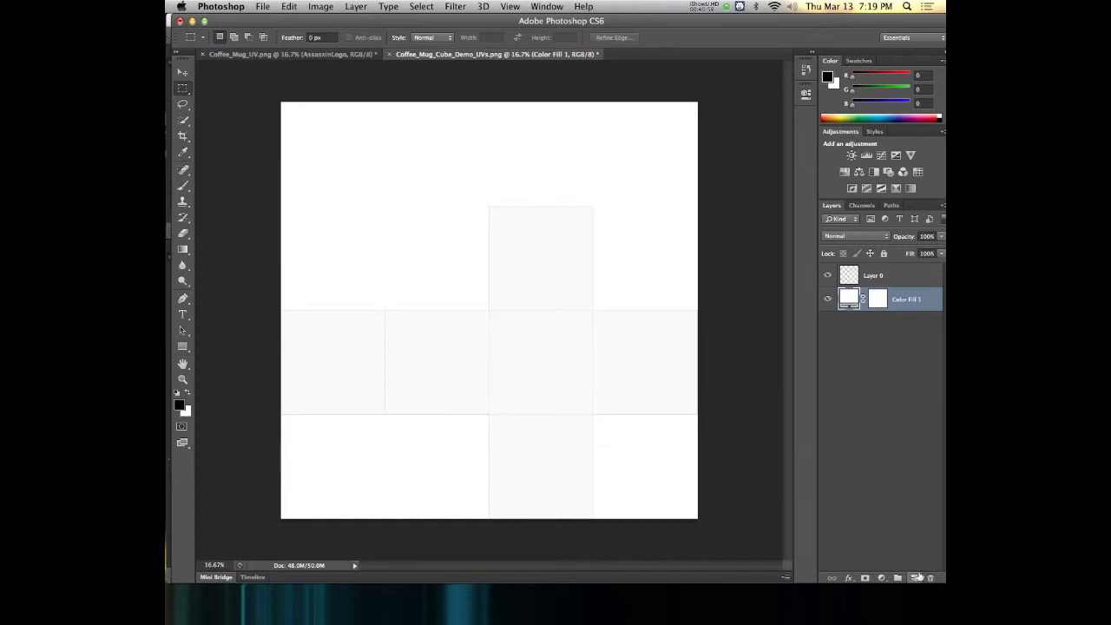
Step: Change the color of the Solid Color fill layer to black
double_click(849, 297)
drag(411, 307, 272, 422)
click(678, 178)
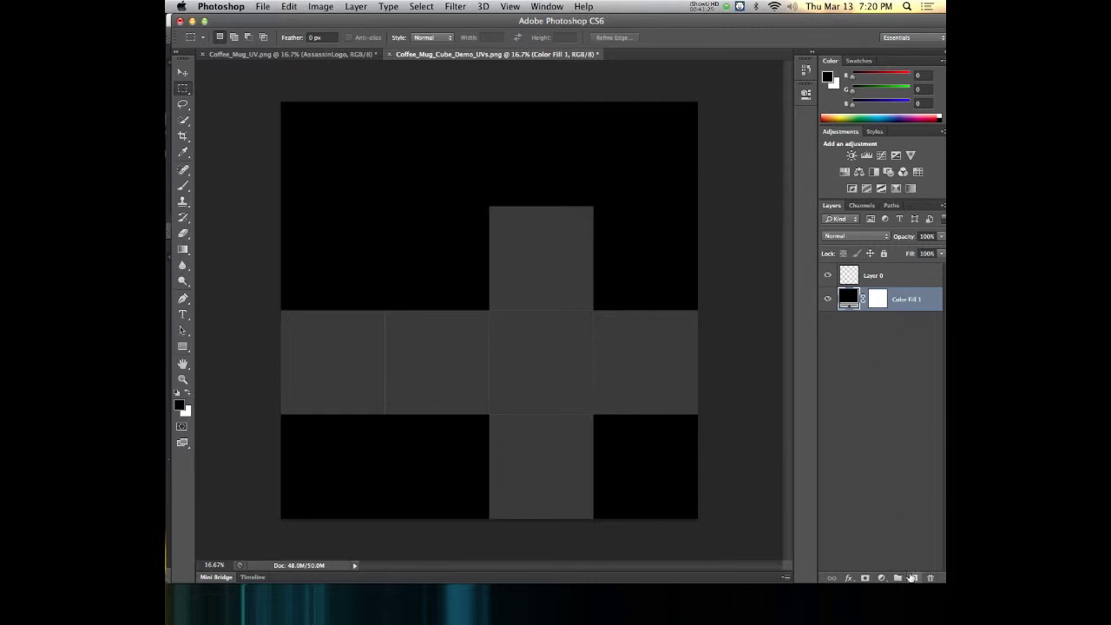
Step: Add a new empty layer above the UV layout layer and name it Color
click(911, 577)
drag(876, 305, 876, 274)
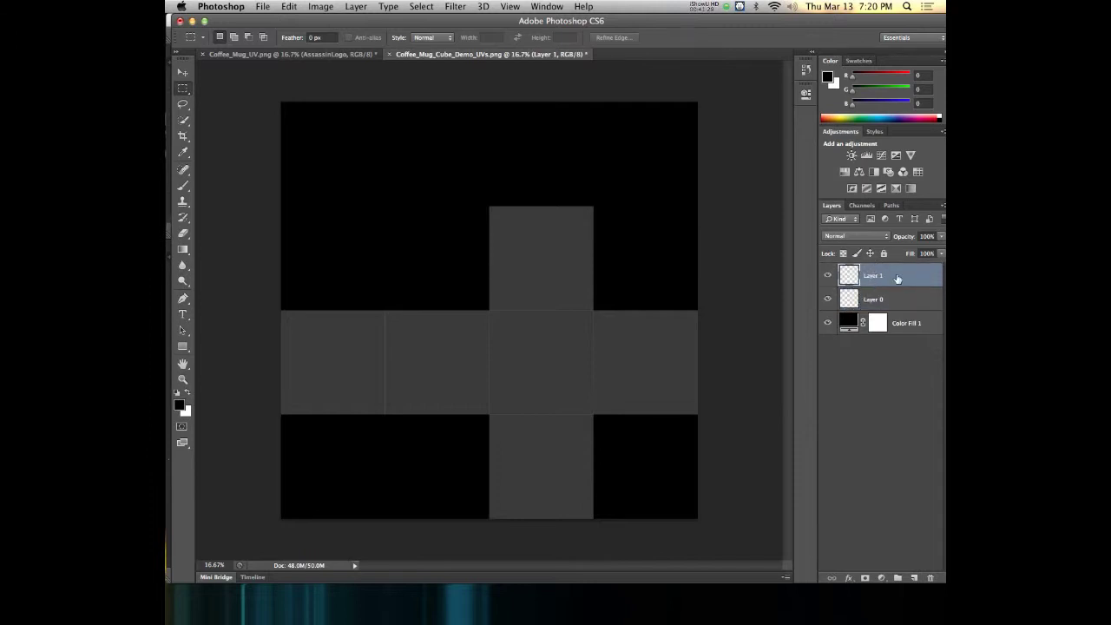
double_click(874, 275)
text(Color)
key(Return)
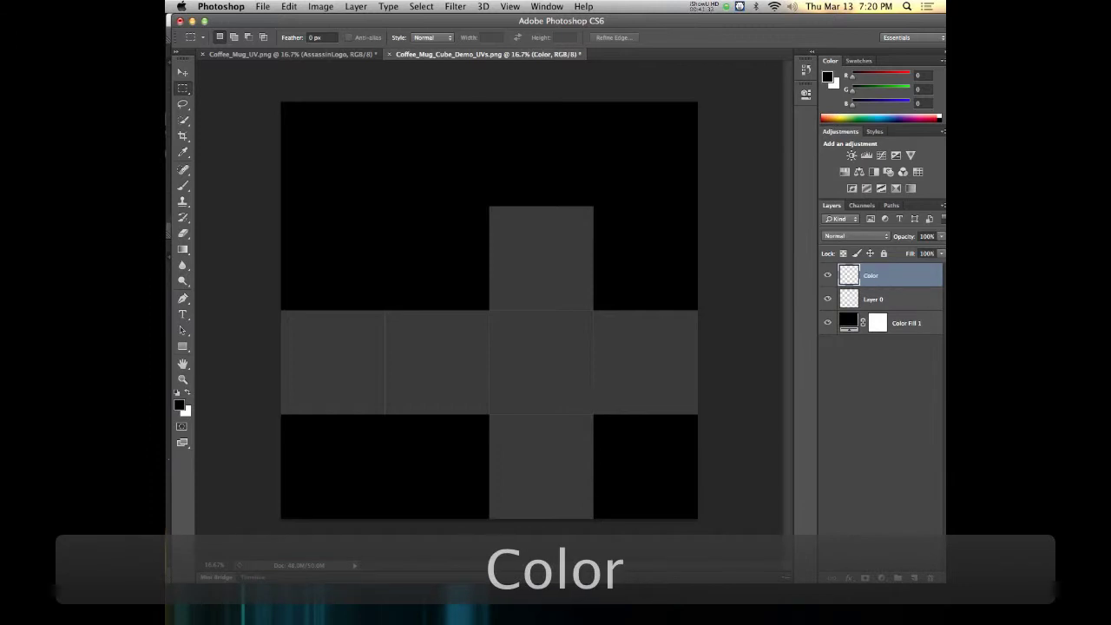
Step: Activate the Brush tool and set the foreground color to a saturated blue, RGB 0, 12, 255
key(b)
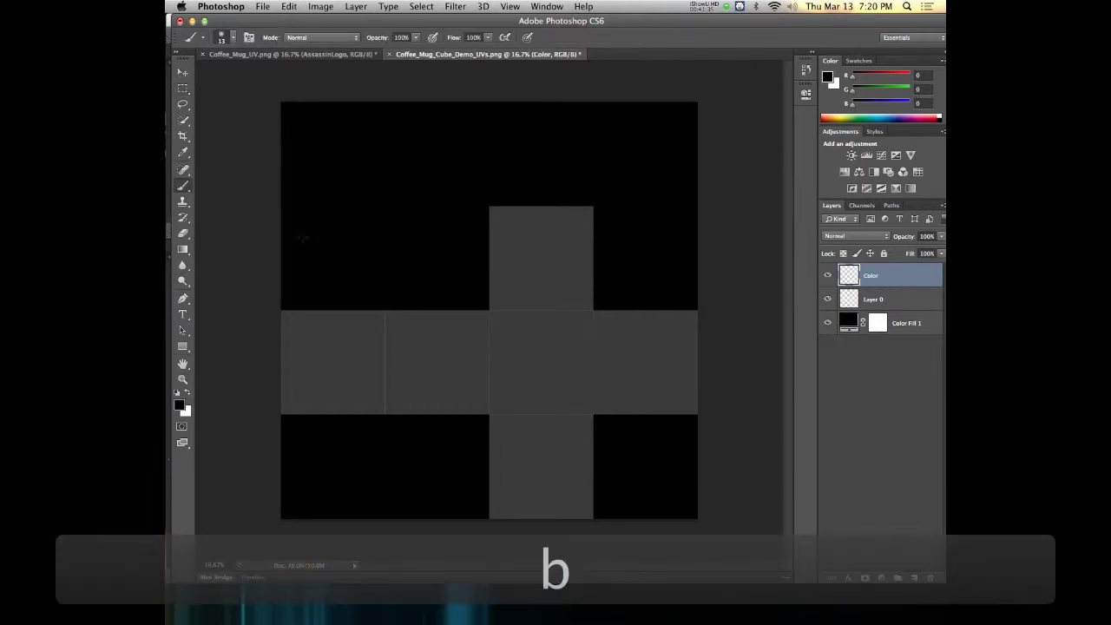
click(179, 405)
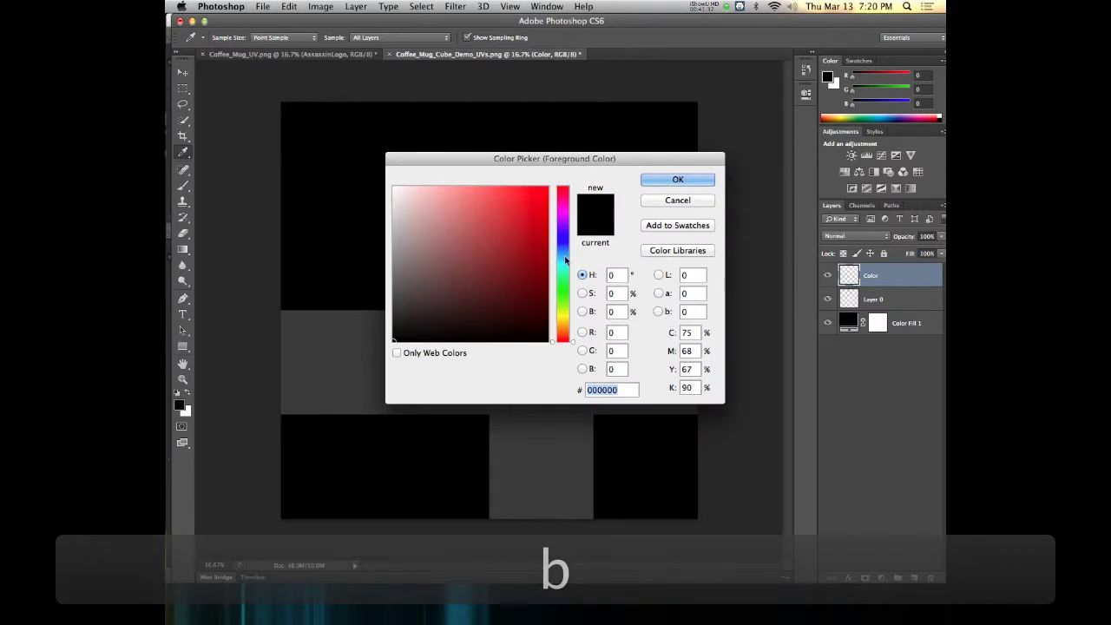
drag(571, 246, 571, 241)
click(547, 187)
click(678, 181)
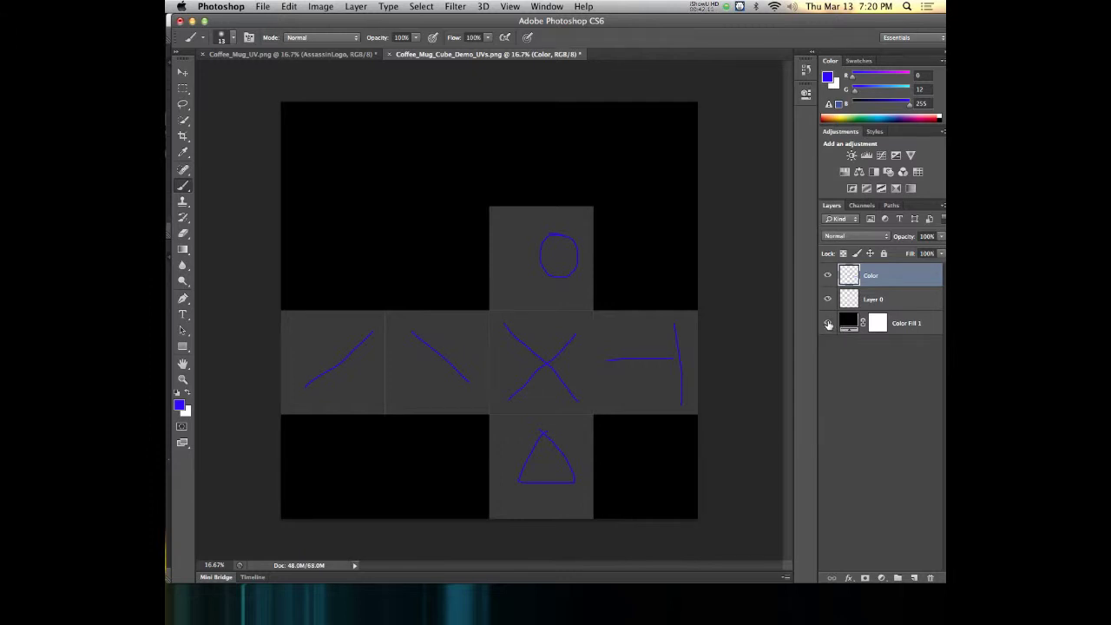
Step: Check the blue marks with the color fill layer and the UV layout layer each hidden in turn
click(828, 323)
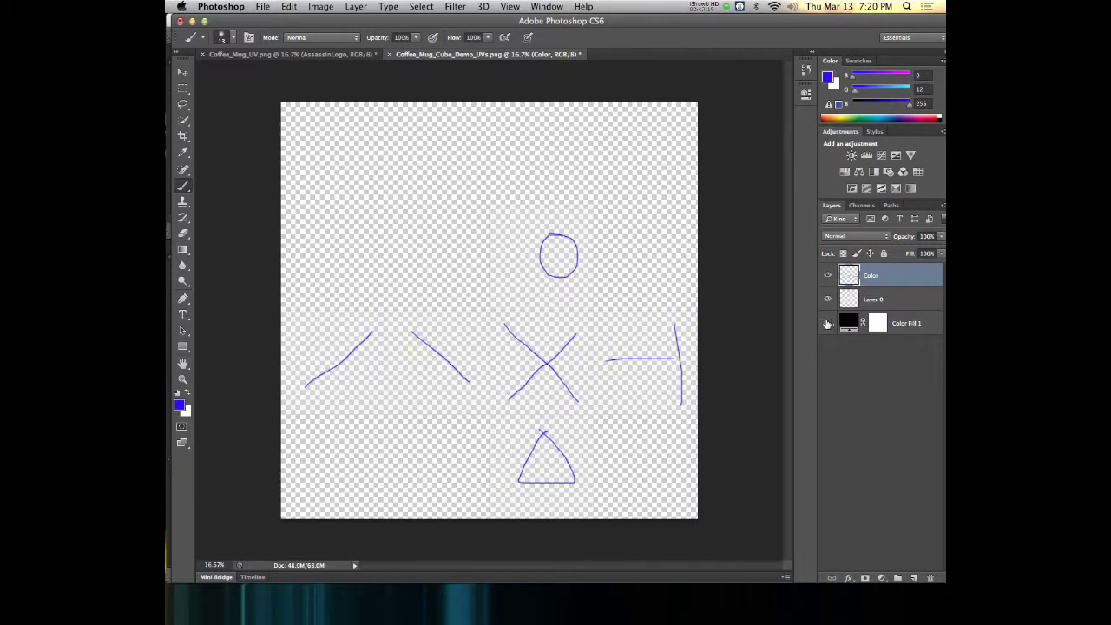
click(827, 322)
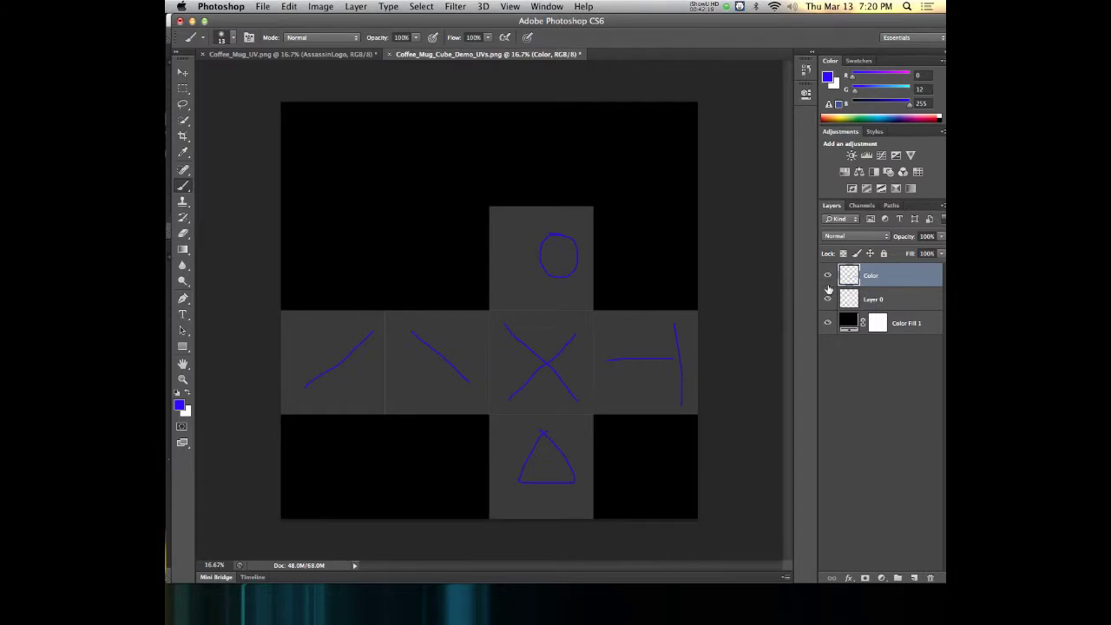
click(828, 300)
click(827, 299)
Step: Rename Layer 0 as UVs and hide it
double_click(871, 299)
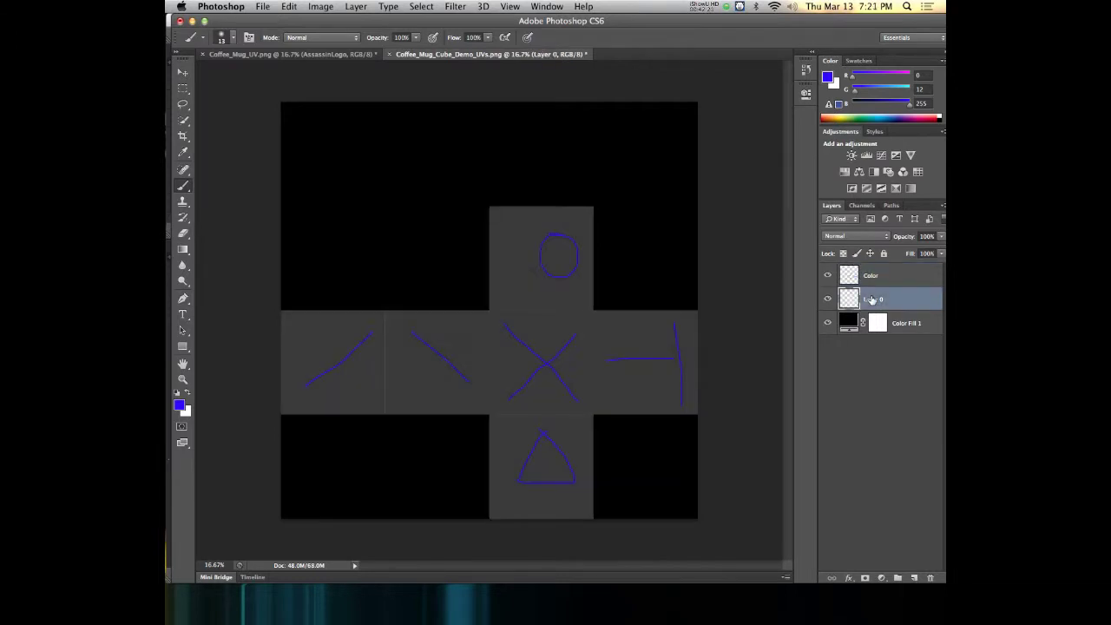
text(UVs)
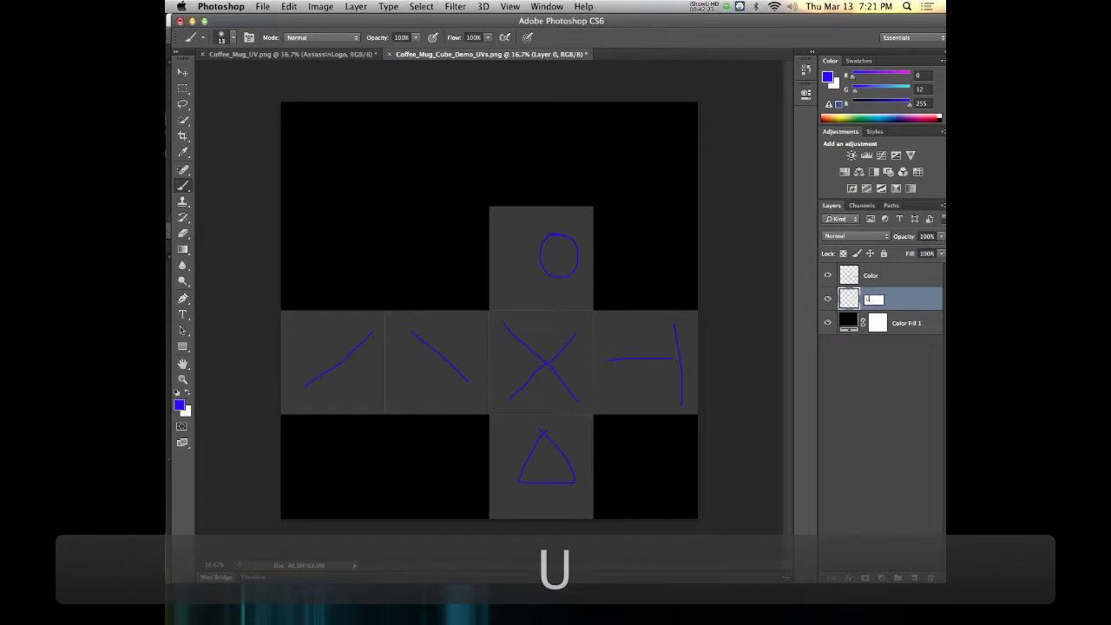
key(Return)
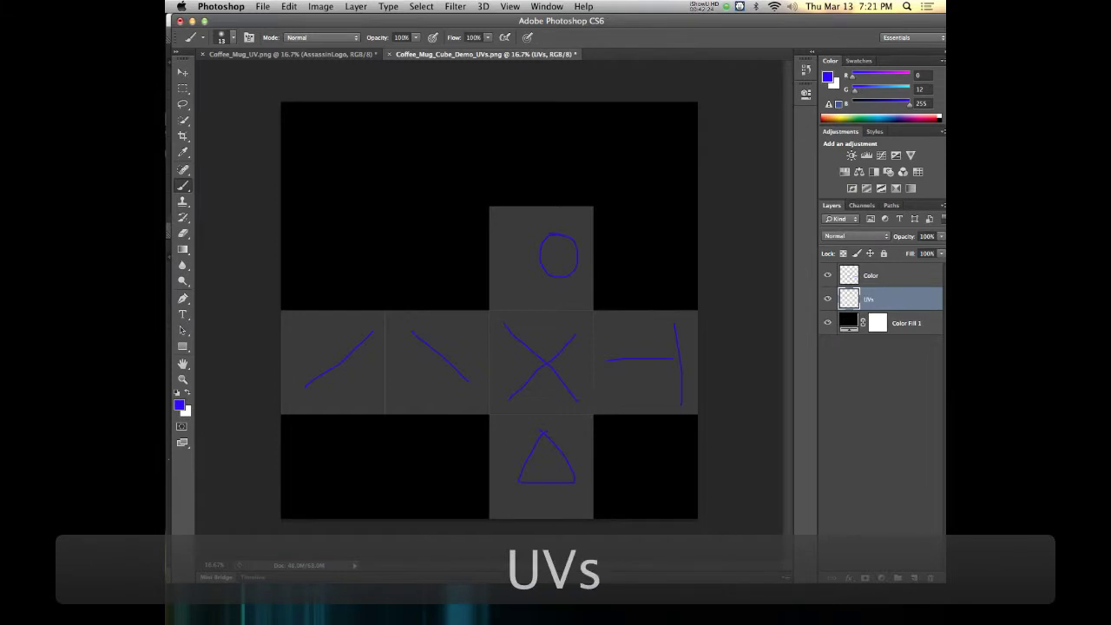
click(825, 300)
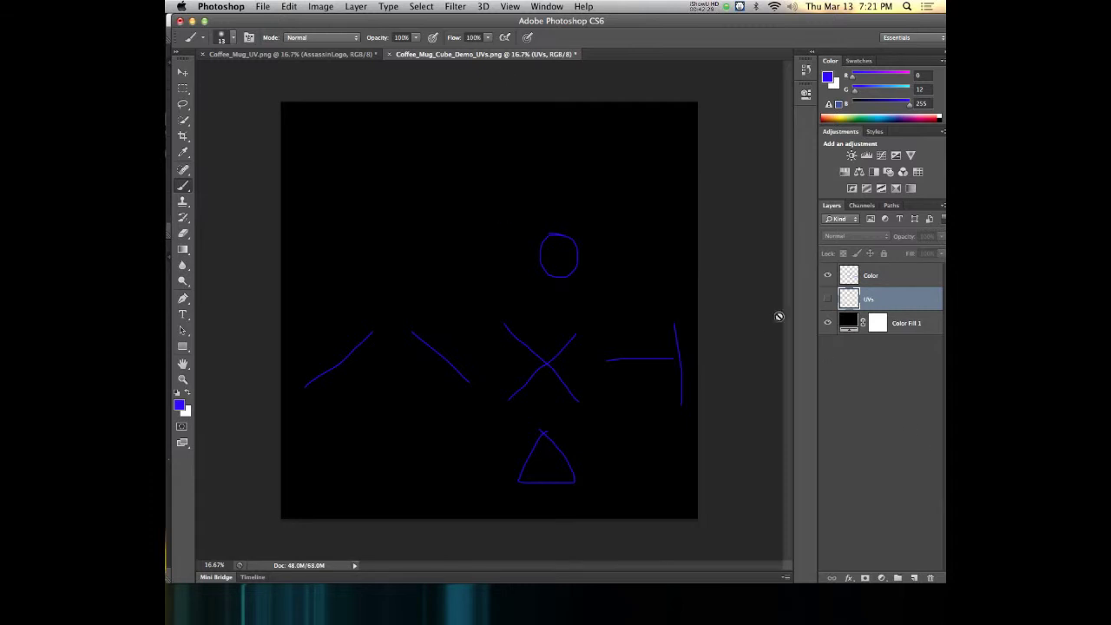
Step: Save the image for web as a PNG-24 named Coffee_Mug_Cube_Demo_Diff.png in the 1.Textures folder
click(221, 6)
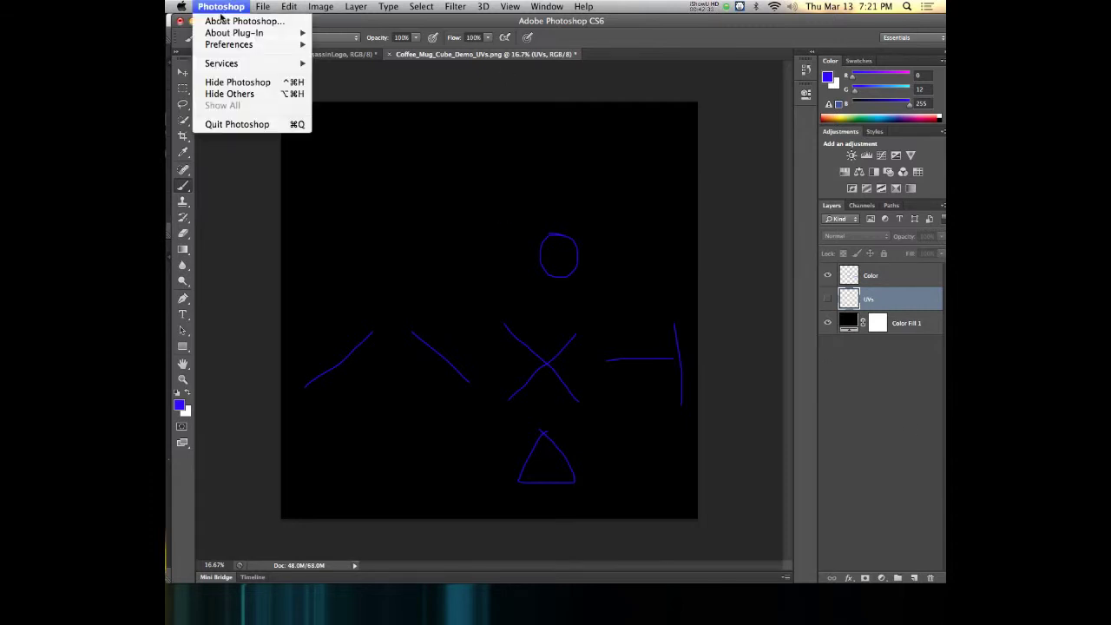
mouse_move(262, 6)
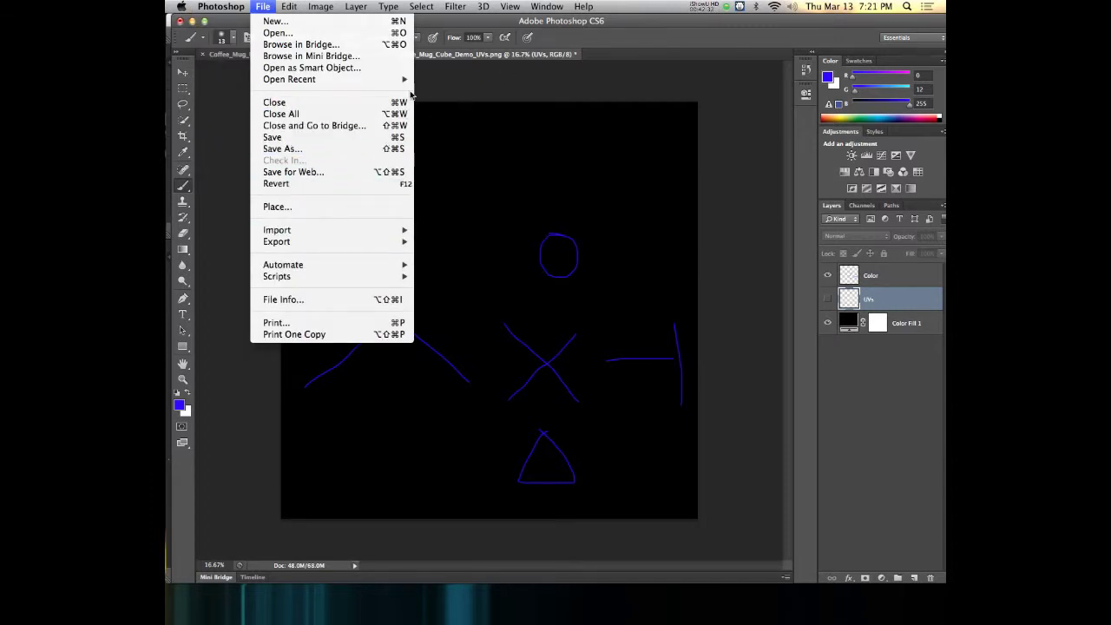
click(367, 173)
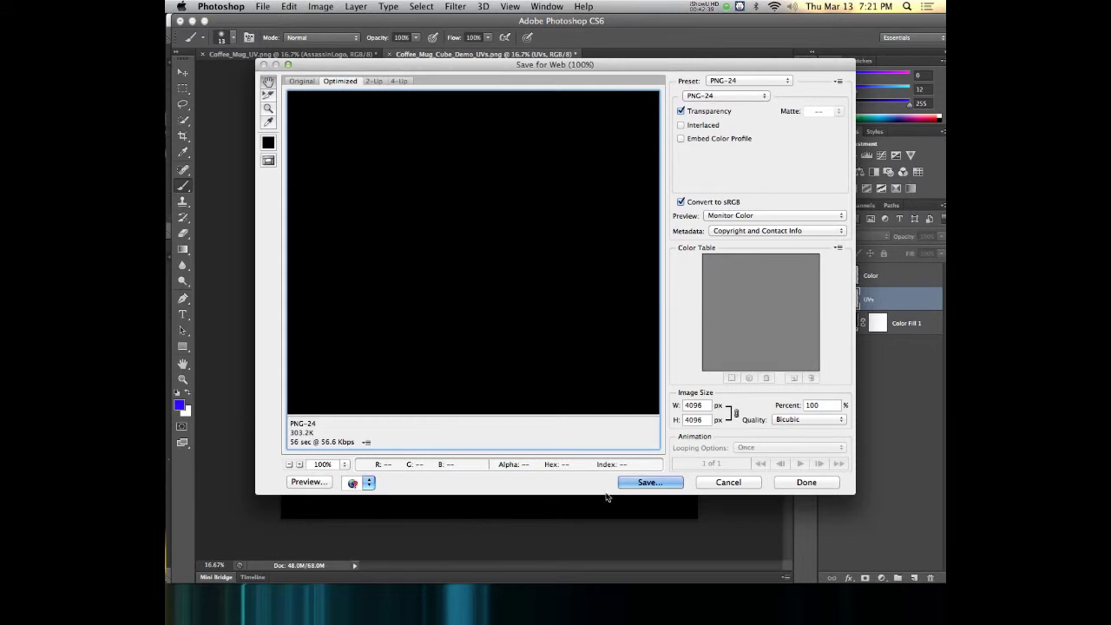
click(646, 482)
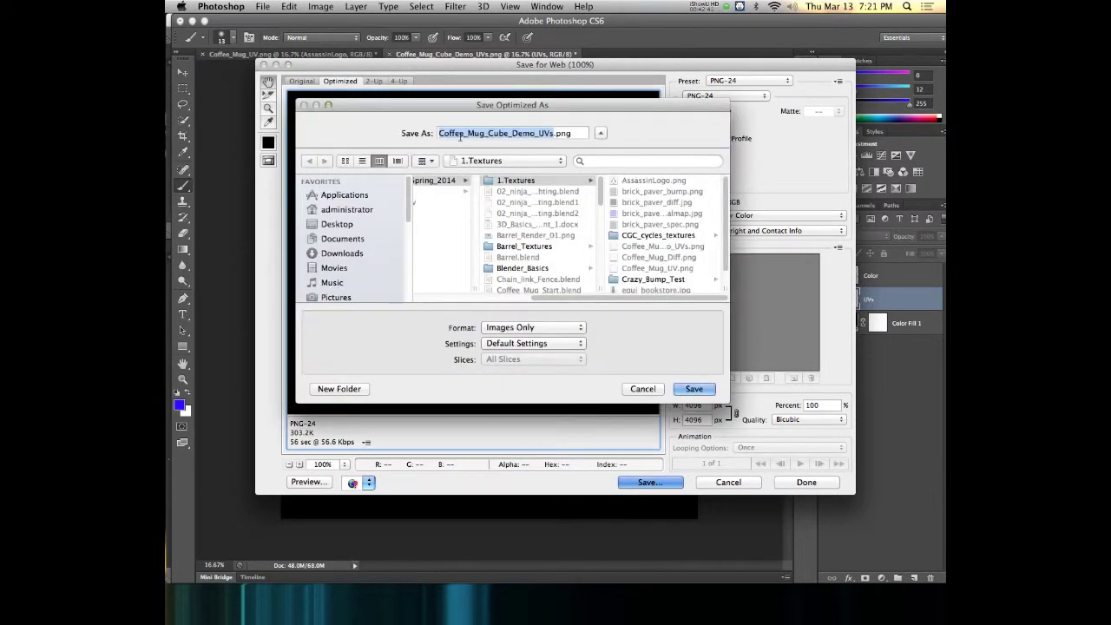
double_click(540, 135)
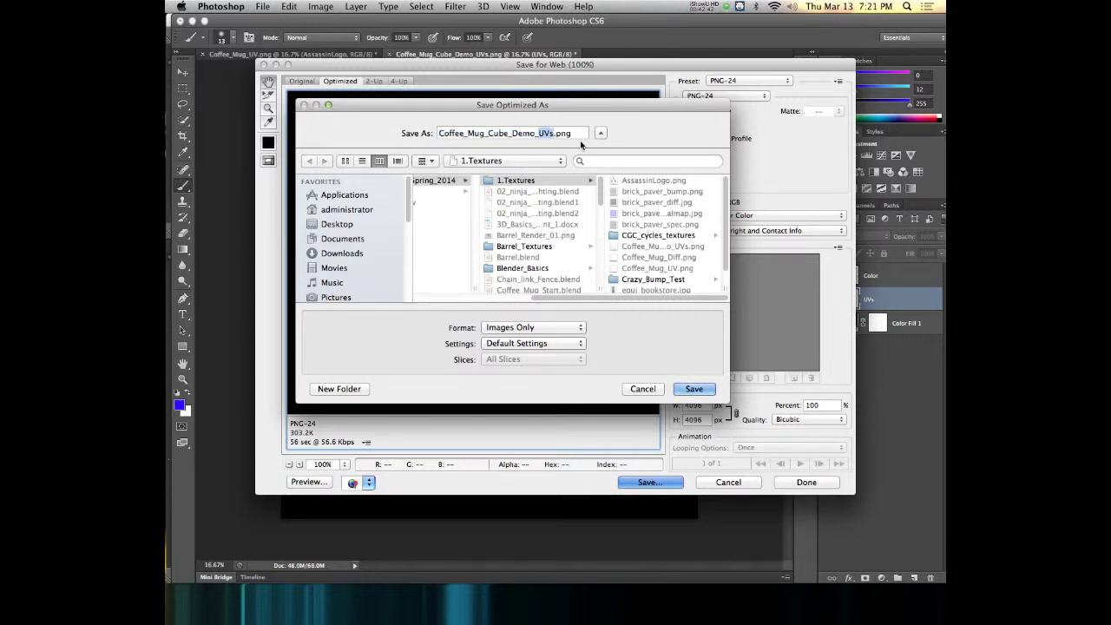
text(Diff)
click(686, 388)
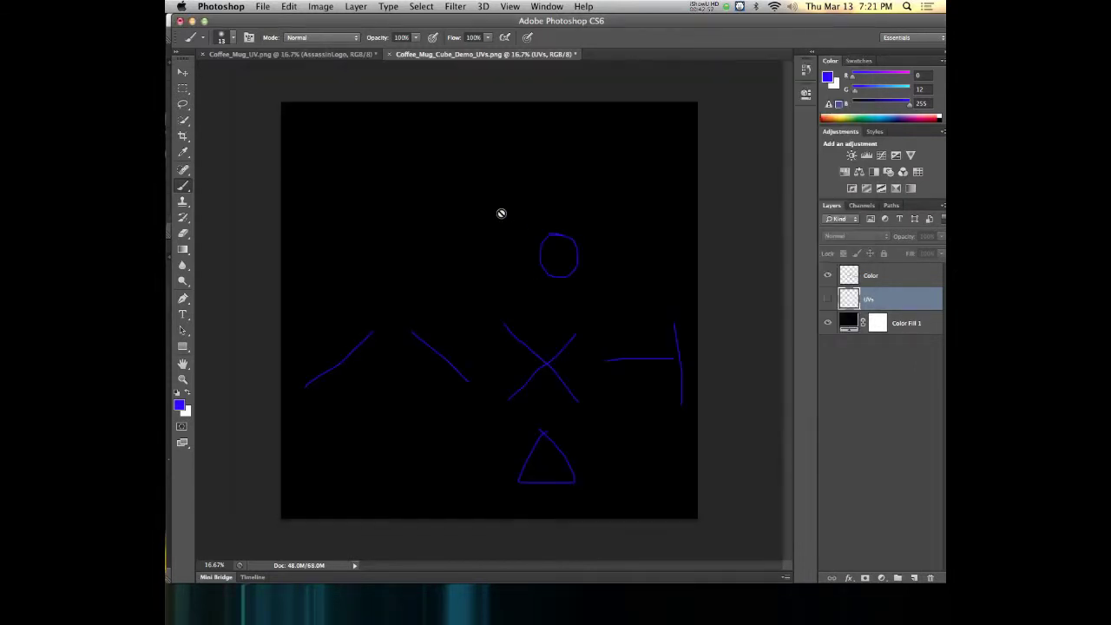
Step: Switch to Blender, create a material for the cube, and connect a new Image Texture node to the Diffuse BSDF color
key(super+Tab)
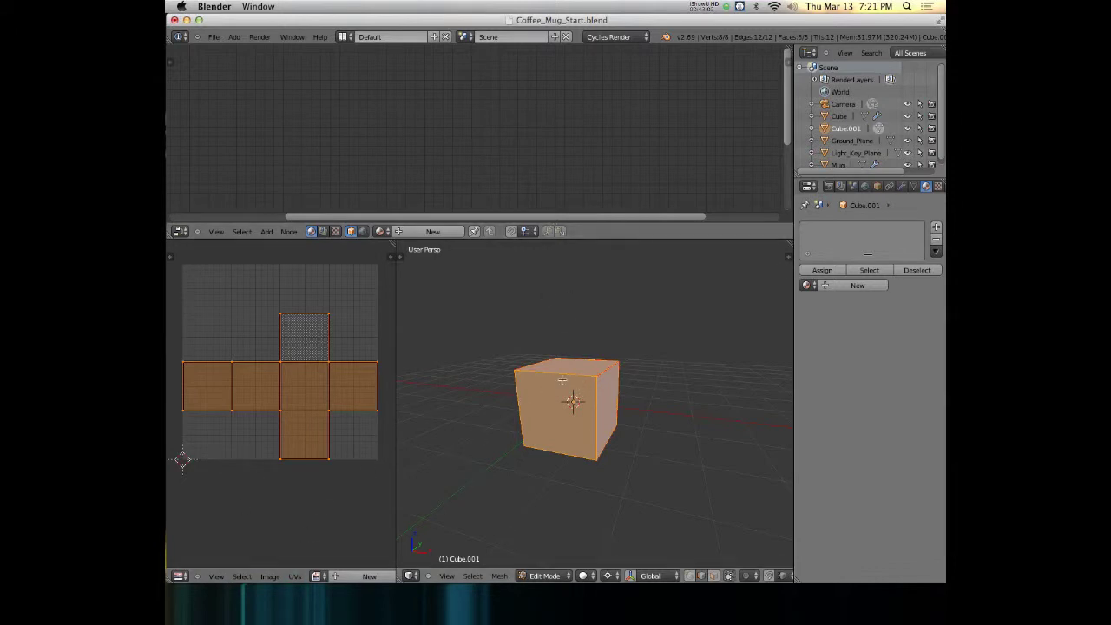
click(854, 285)
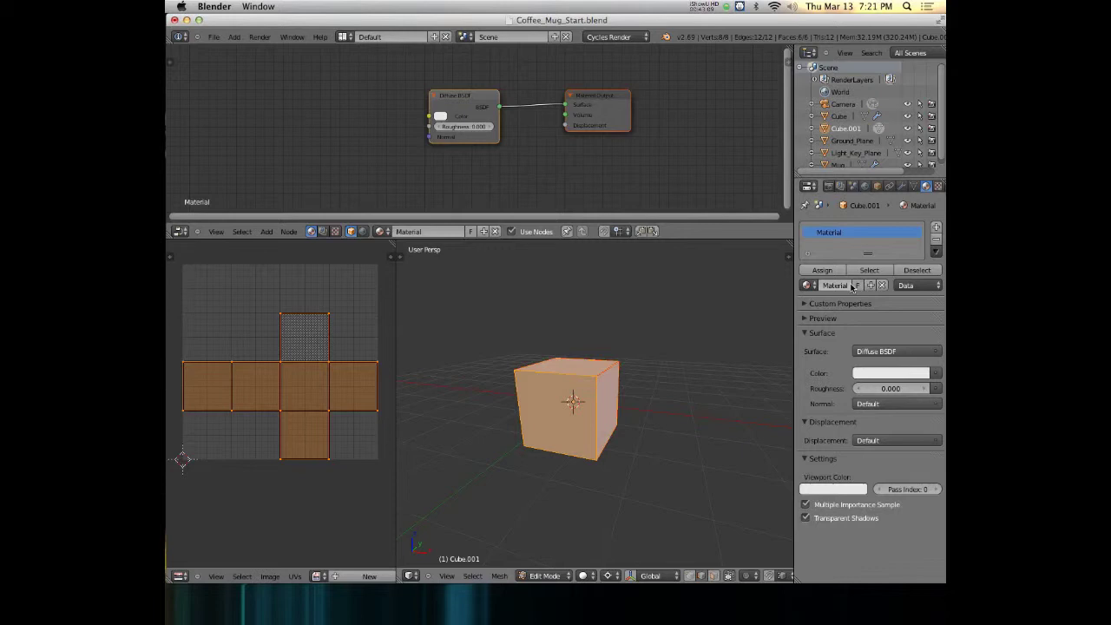
key(shift+a)
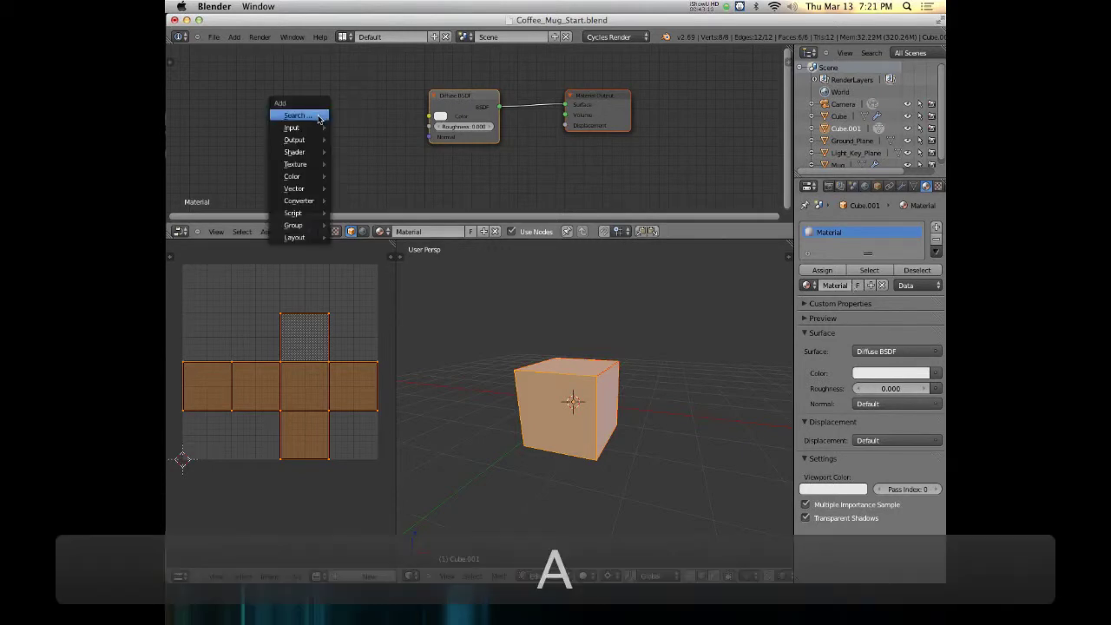
mouse_move(315, 128)
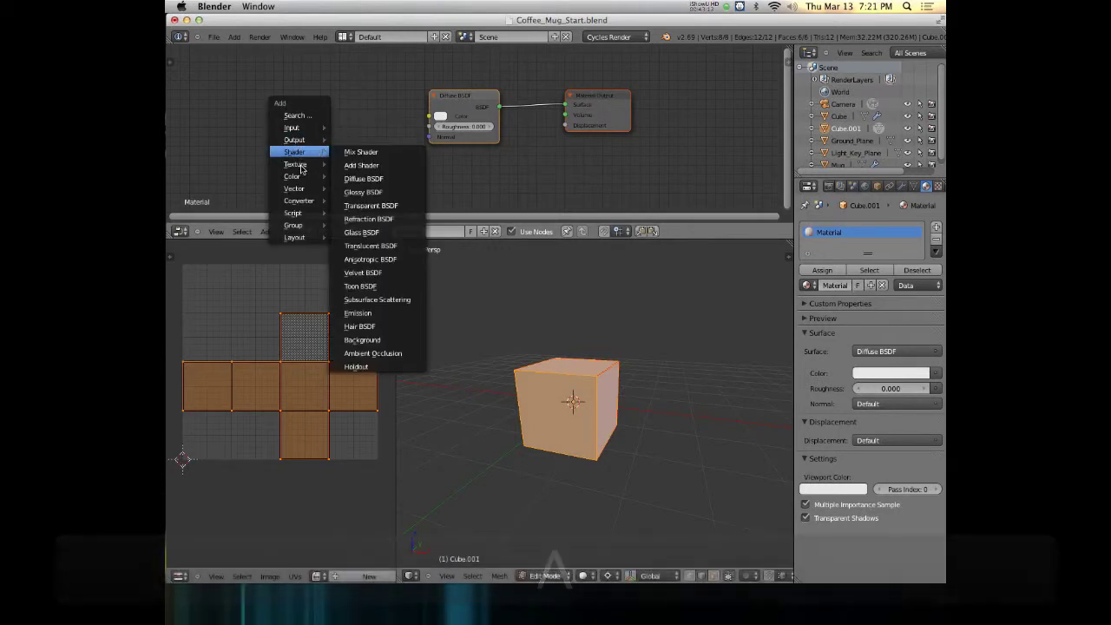
mouse_move(312, 164)
click(364, 164)
click(342, 115)
drag(345, 103, 429, 115)
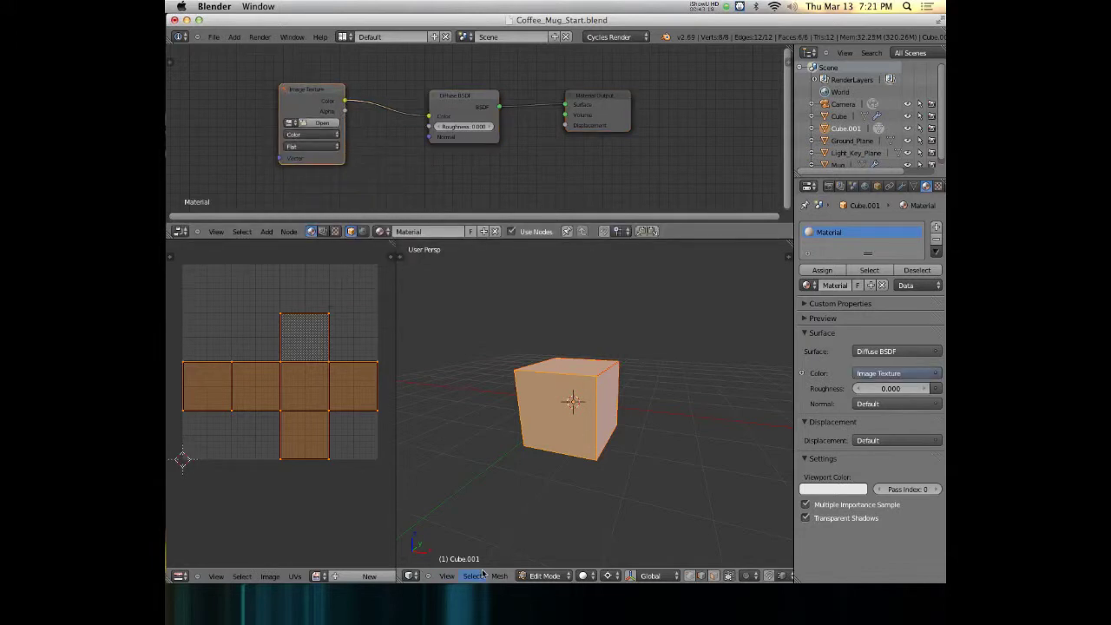
Step: Preview the cube in Rendered viewport shading, then return to Solid shading
click(586, 575)
click(616, 497)
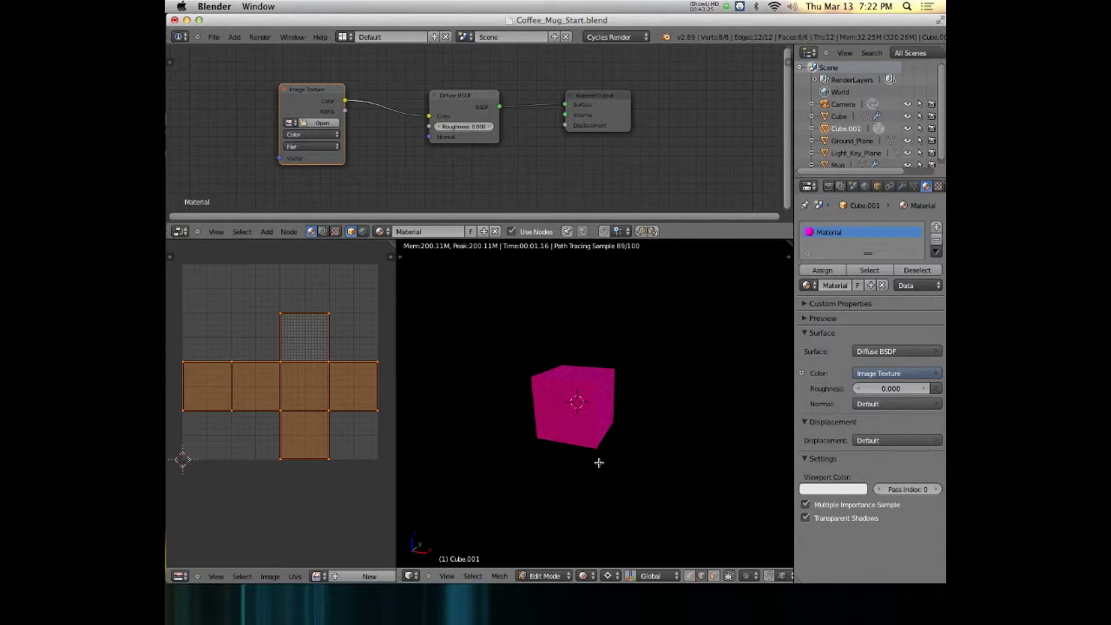
key(z)
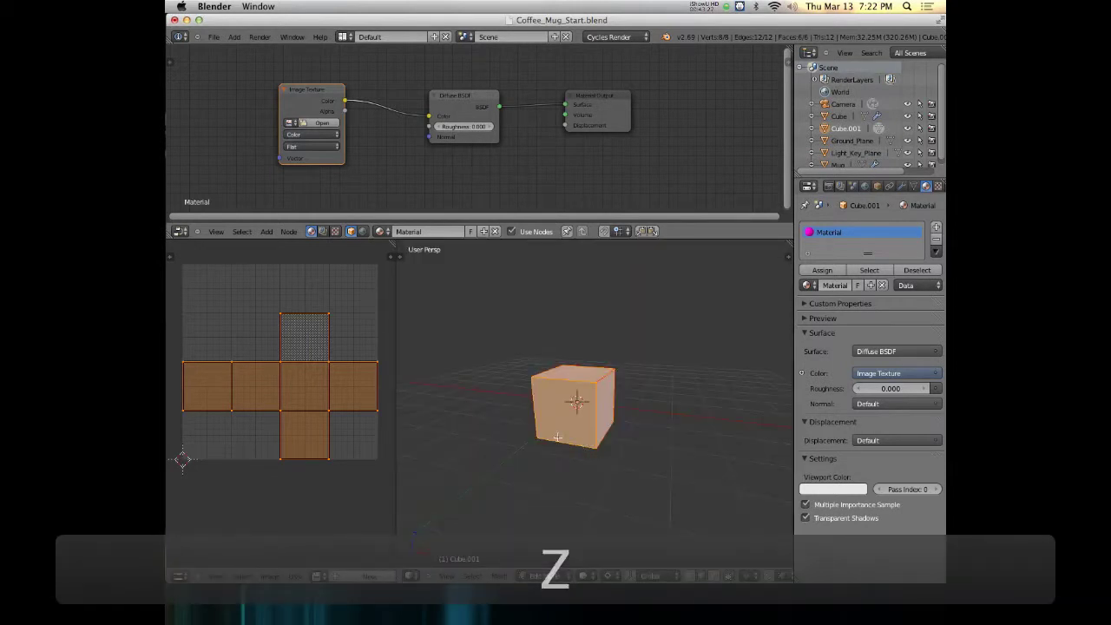
Step: Put the ground plane and key light plane from layer 1 on layer 3 as well, keeping them on layer 1
key(1)
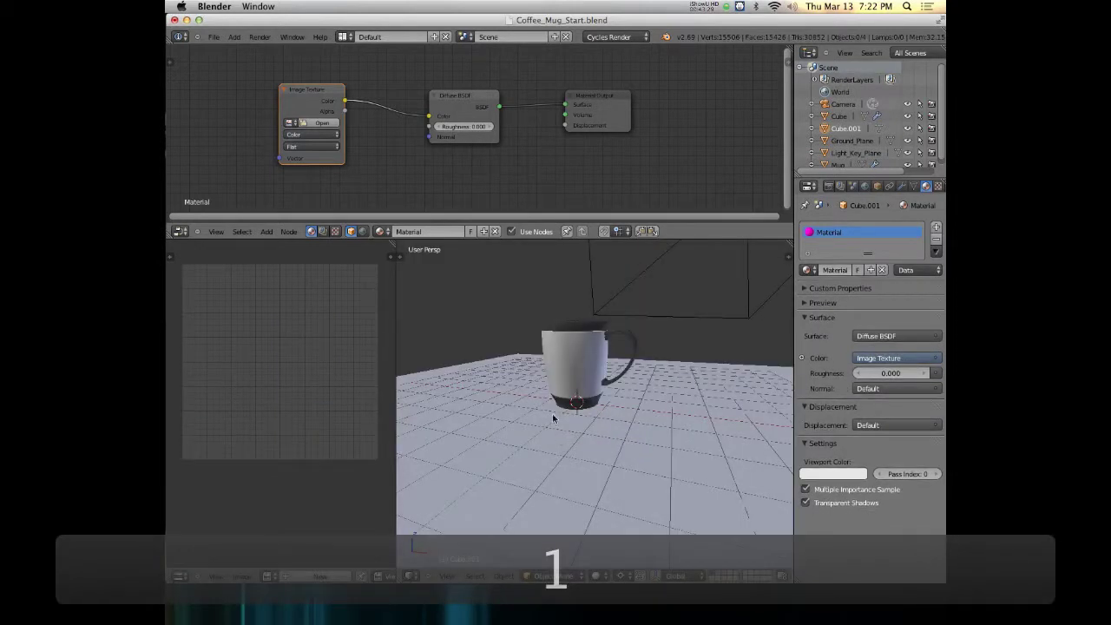
scroll(572, 477, down, 4)
right_click(542, 458)
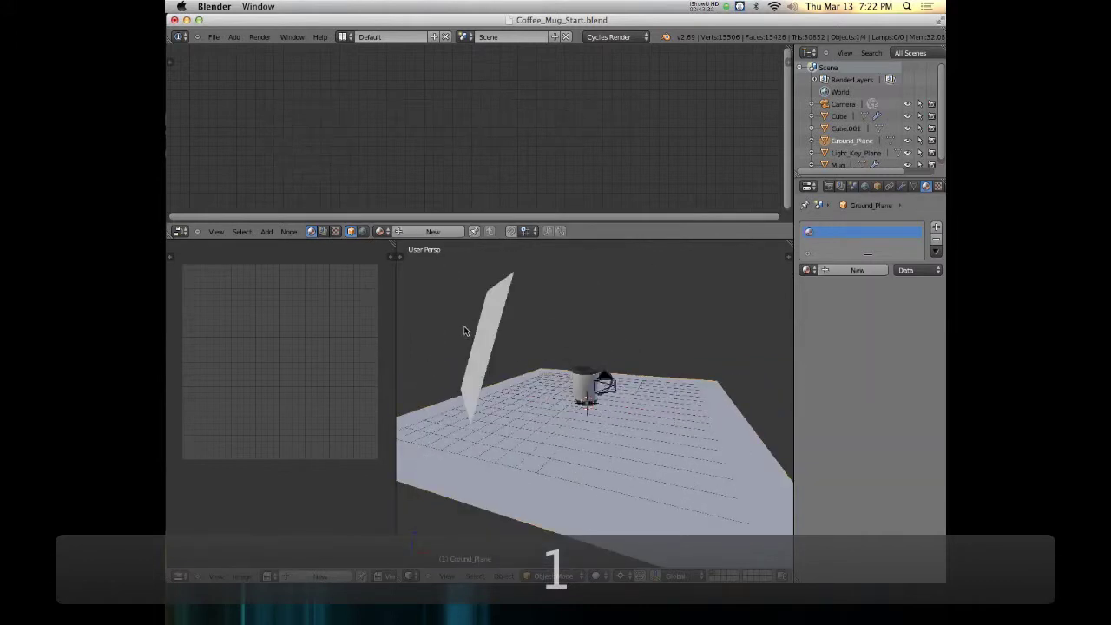
right_click(489, 331)
key(m)
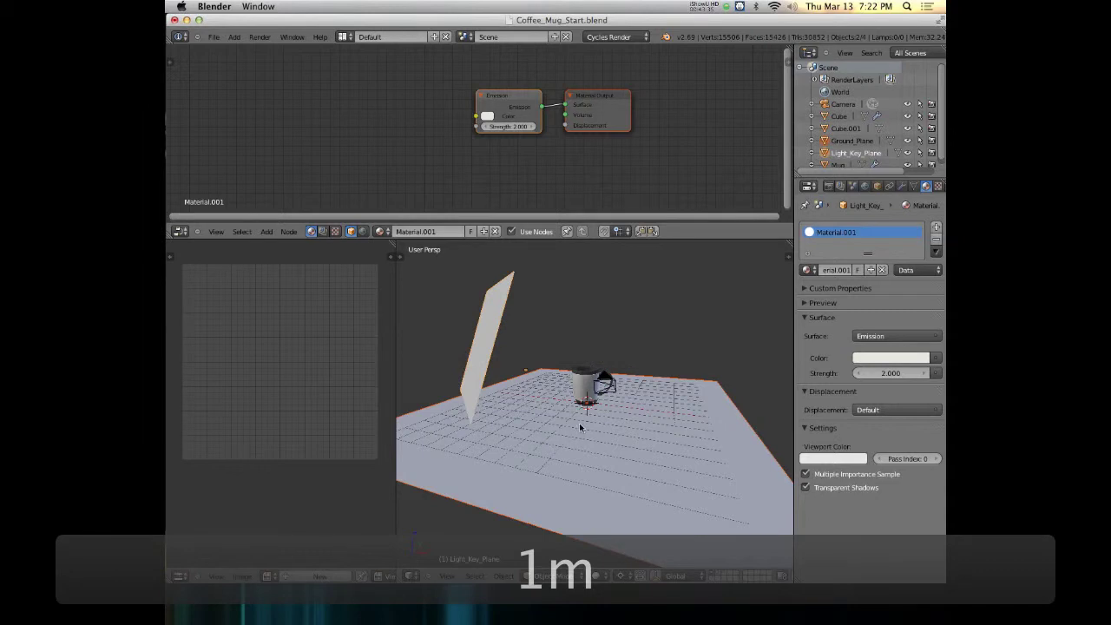
key(3)
Step: Raise the cube's geometry 1 unit along Z in Edit Mode so that it rests on the ground plane
right_click(567, 377)
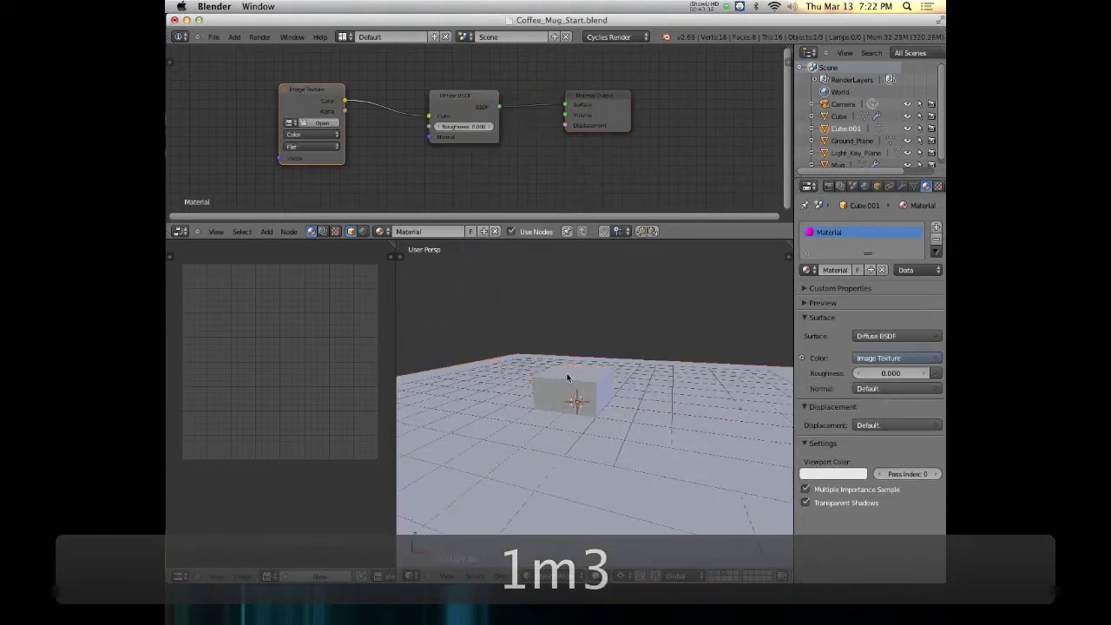
key(Tab)
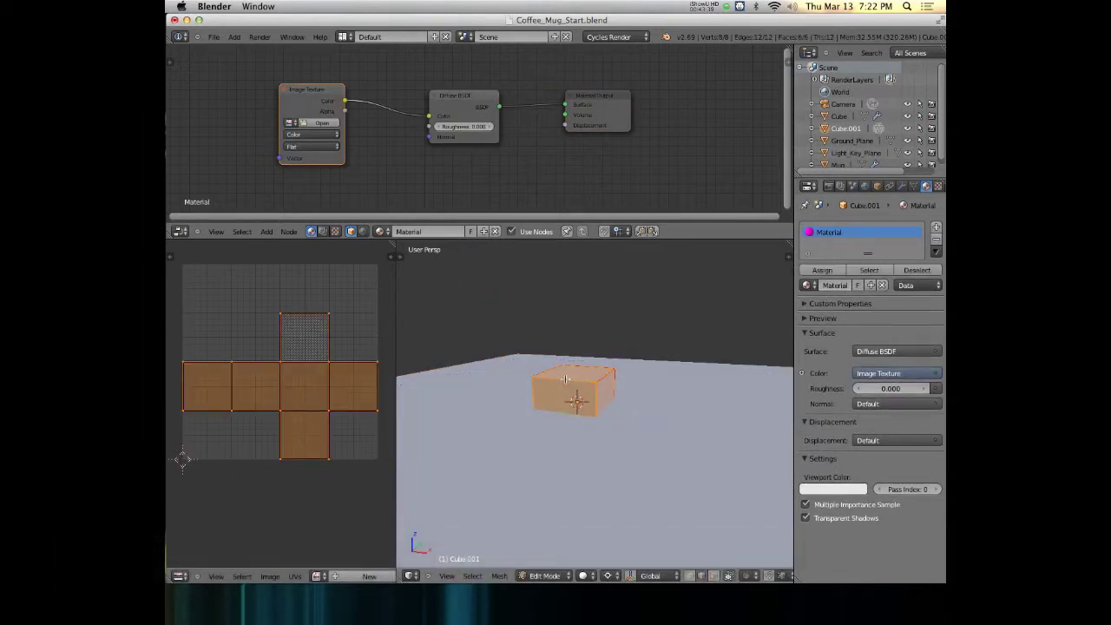
key(g)
key(z)
key(1)
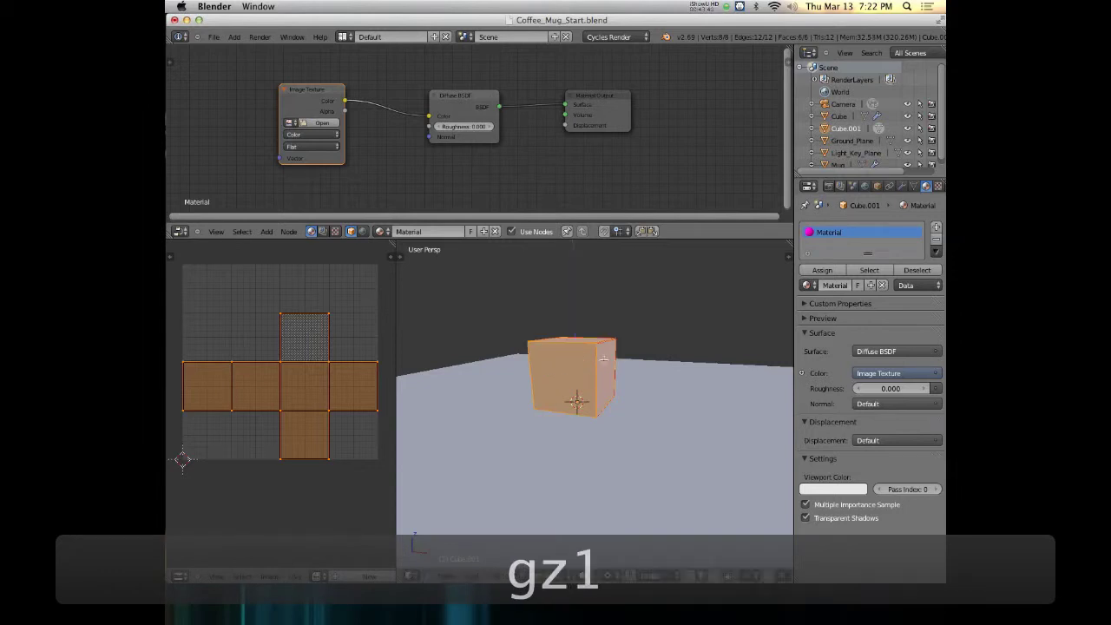
Step: Preview the raised cube on the ground plane in Rendered viewport shading
mouse_move(662, 378)
middle_down()
mouse_move(629, 287)
mouse_move(608, 393)
mouse_move(556, 392)
middle_up()
key(shift+z)
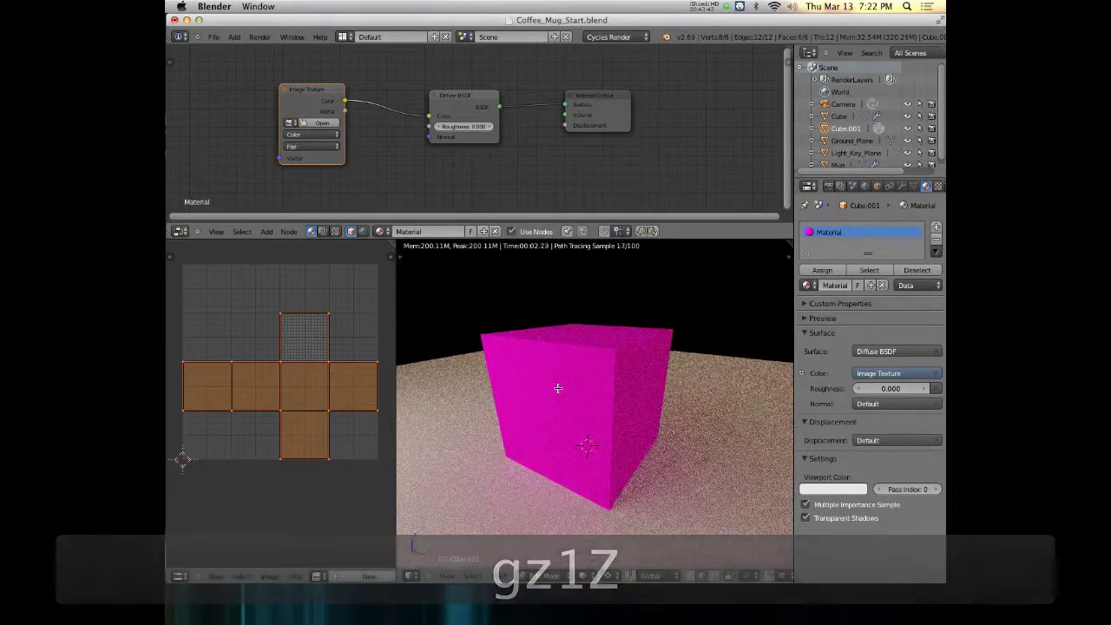
scroll(573, 387, down, 2)
mouse_move(587, 387)
middle_down()
mouse_move(548, 383)
mouse_move(593, 394)
middle_up()
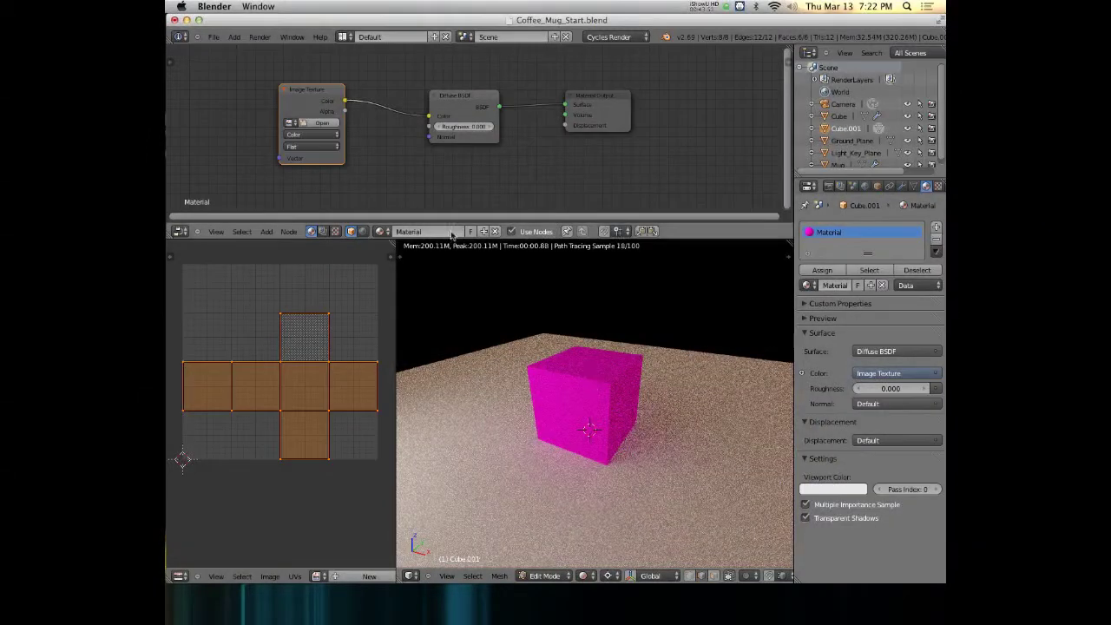
Step: Load Coffee_Mug_Cube_Demo_Diff.png from the 1.Textures folder into the Image Texture node and inspect the texture on the rendered cube
click(322, 122)
click(354, 108)
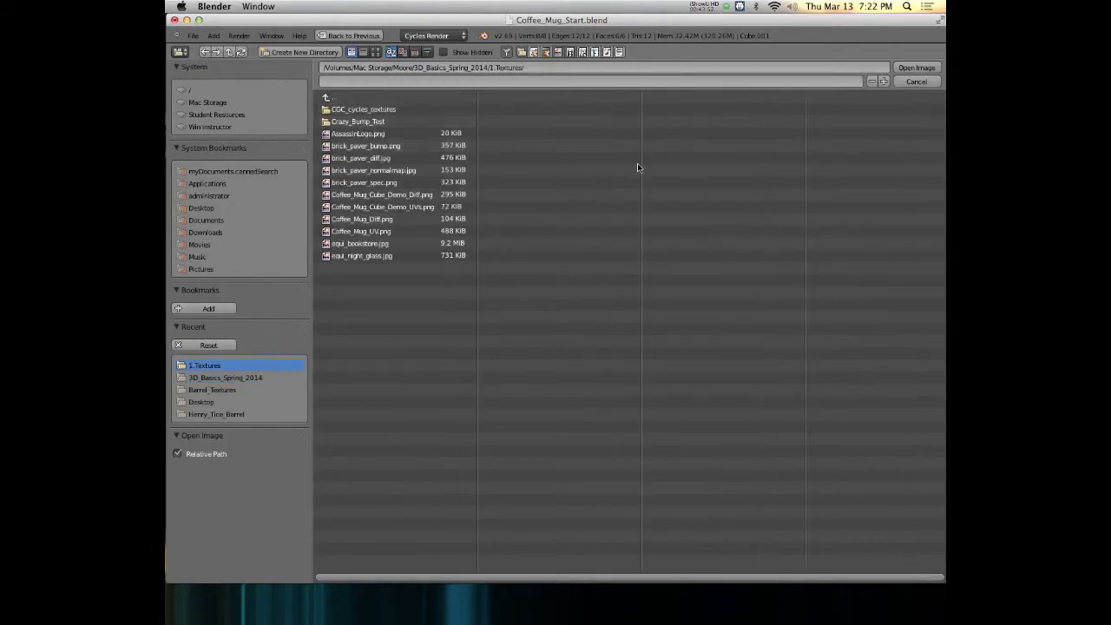
click(382, 196)
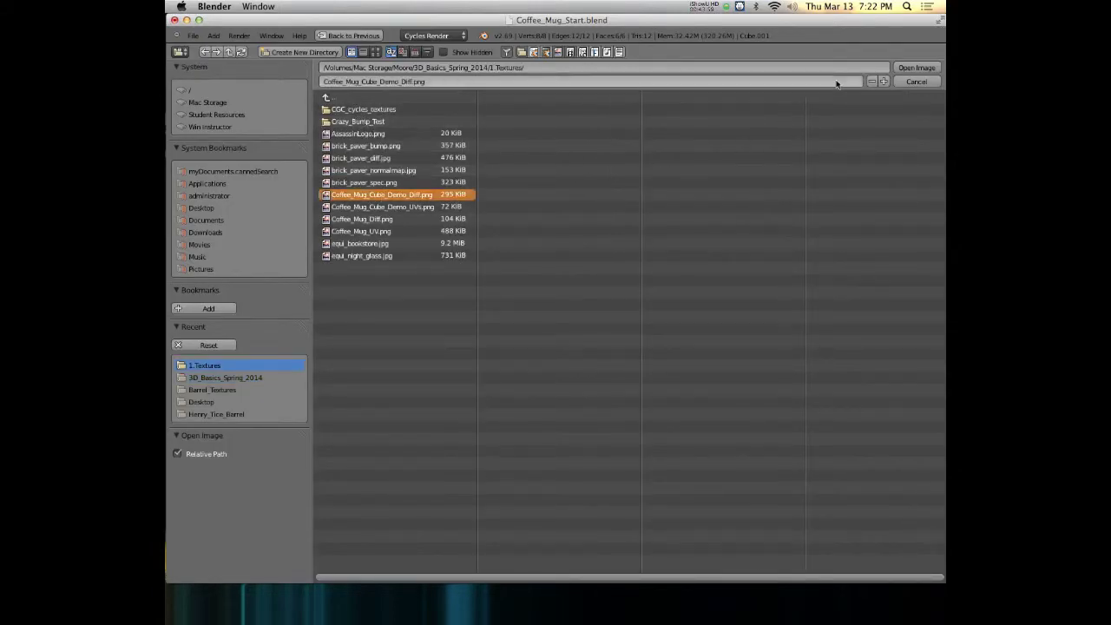
click(920, 67)
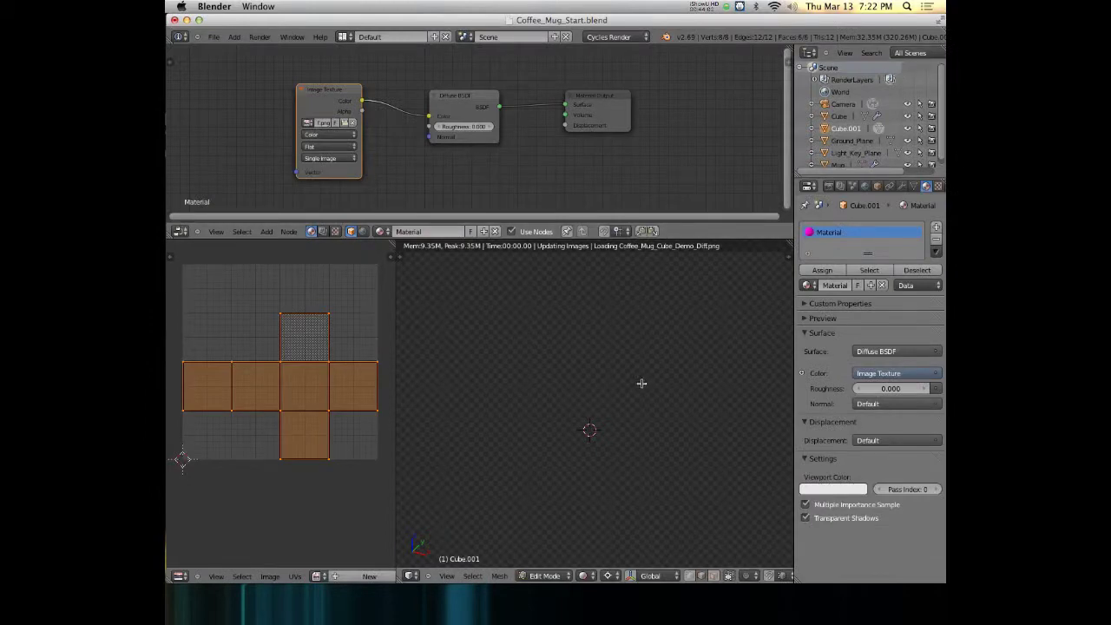
scroll(570, 395, up, 8)
middle_drag(627, 406, 595, 416)
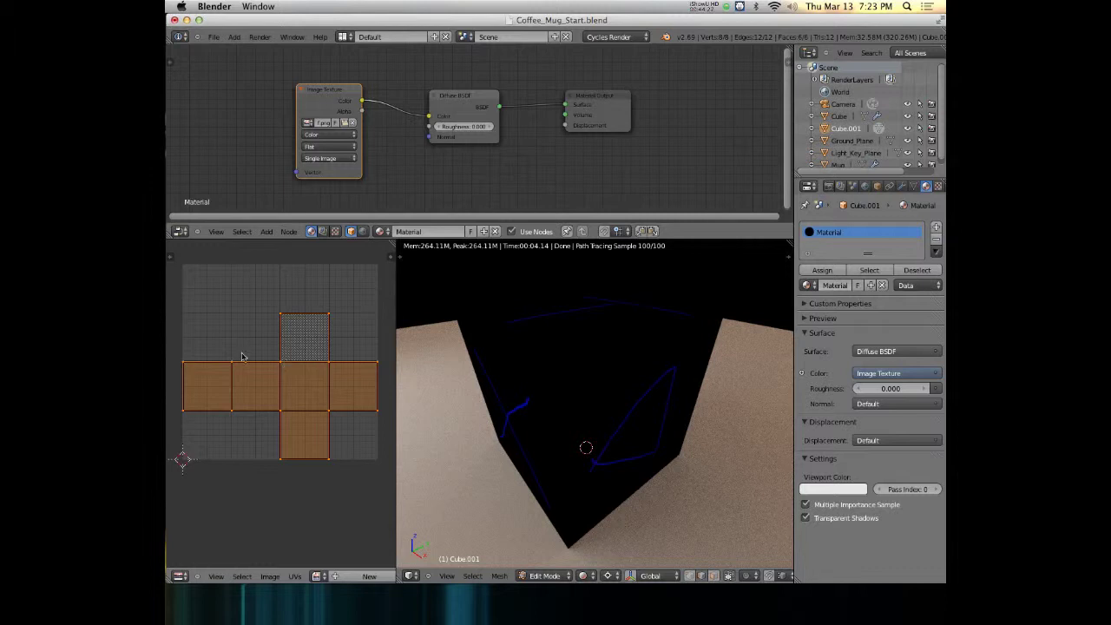
Step: Leave the cube, show layer 1, and open the mug in Edit Mode with Solid viewport shading
key(Tab)
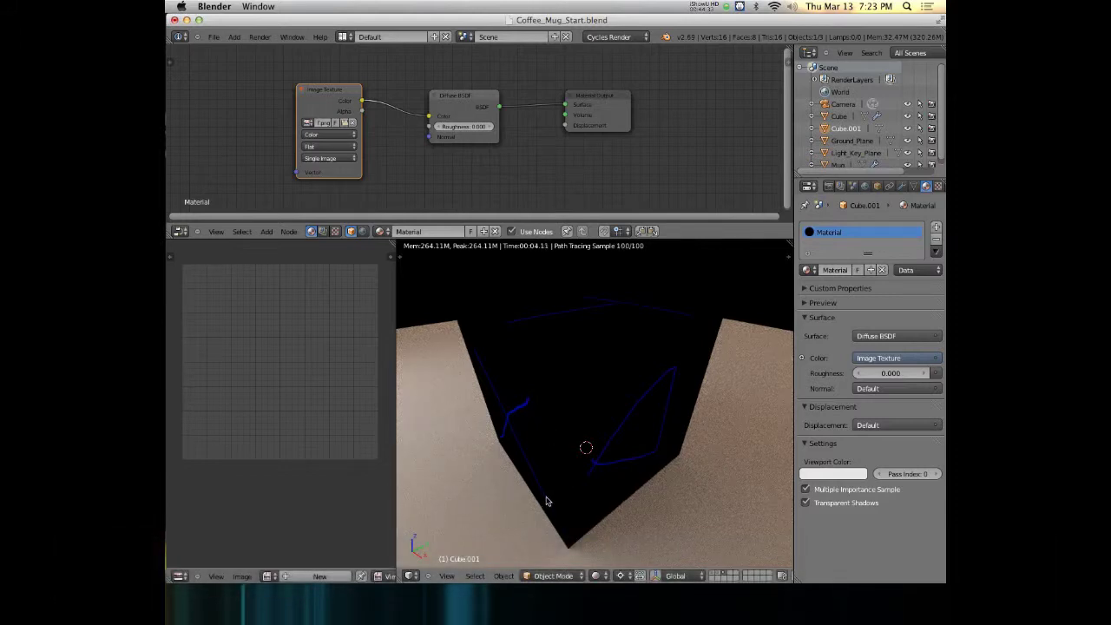
key(1)
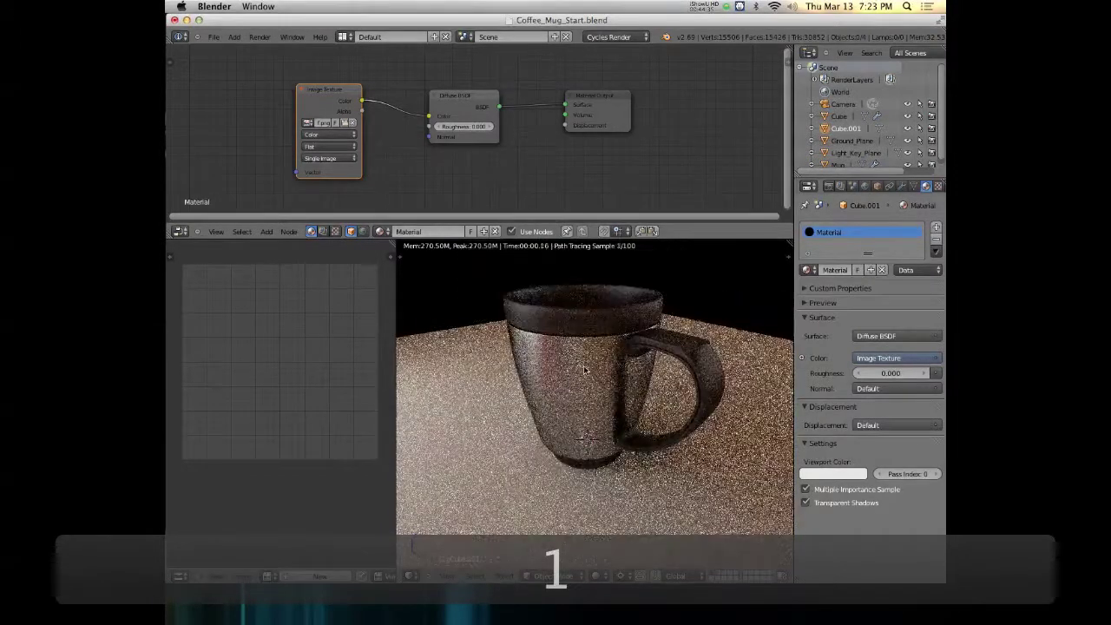
right_click(575, 404)
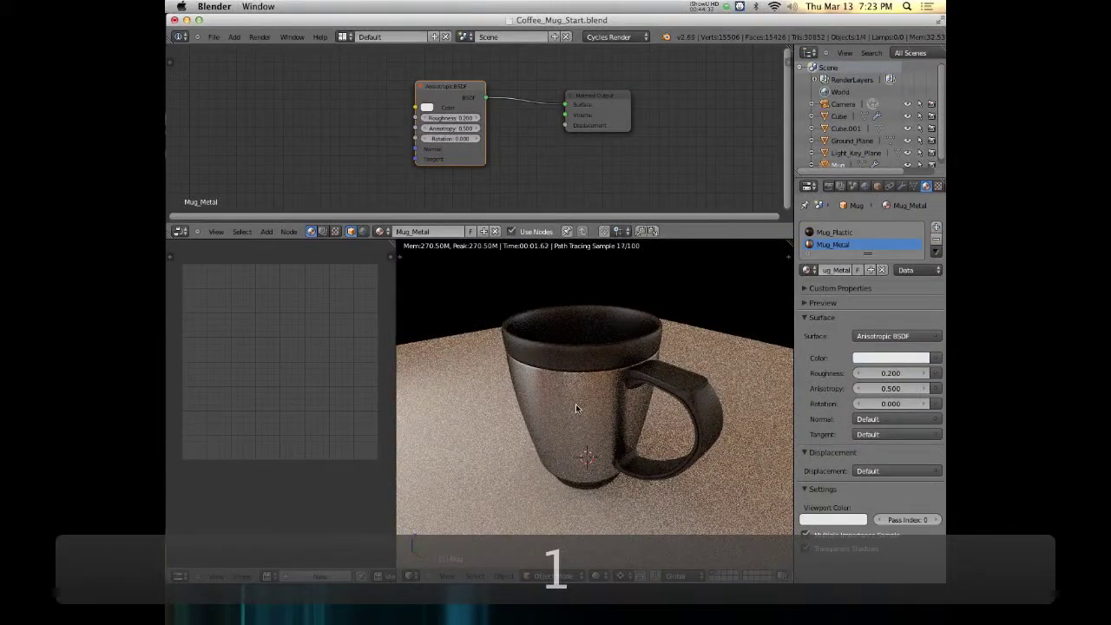
key(Tab)
key(z)
middle_drag(627, 383, 753, 392)
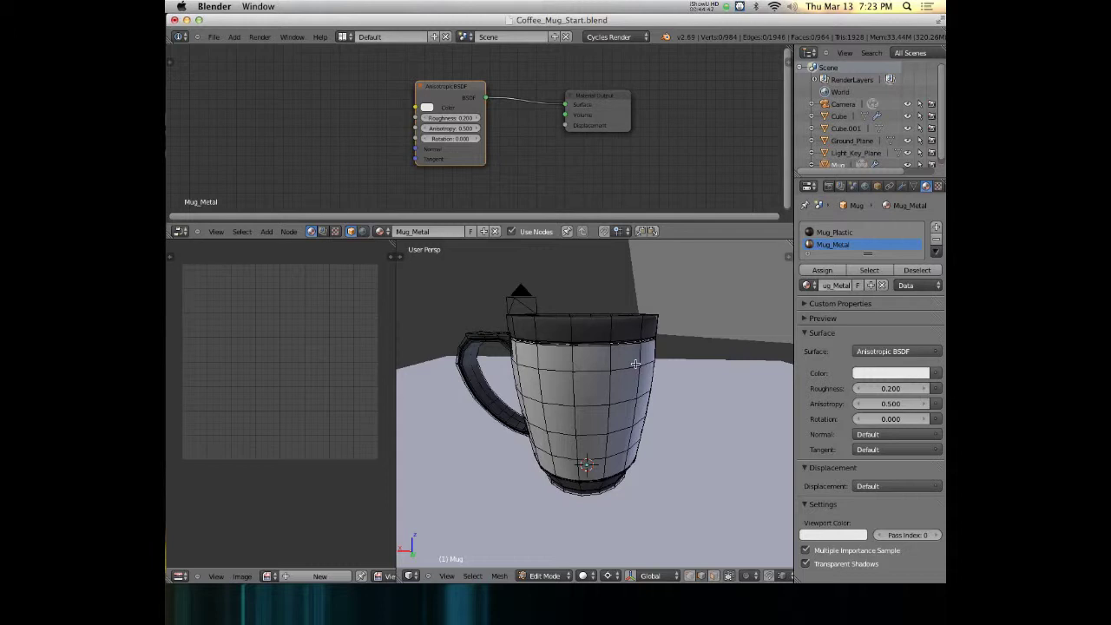
Step: Select a vertical edge loop running down the mug body and check its course around the mesh in wireframe
middle_drag(518, 398, 552, 377)
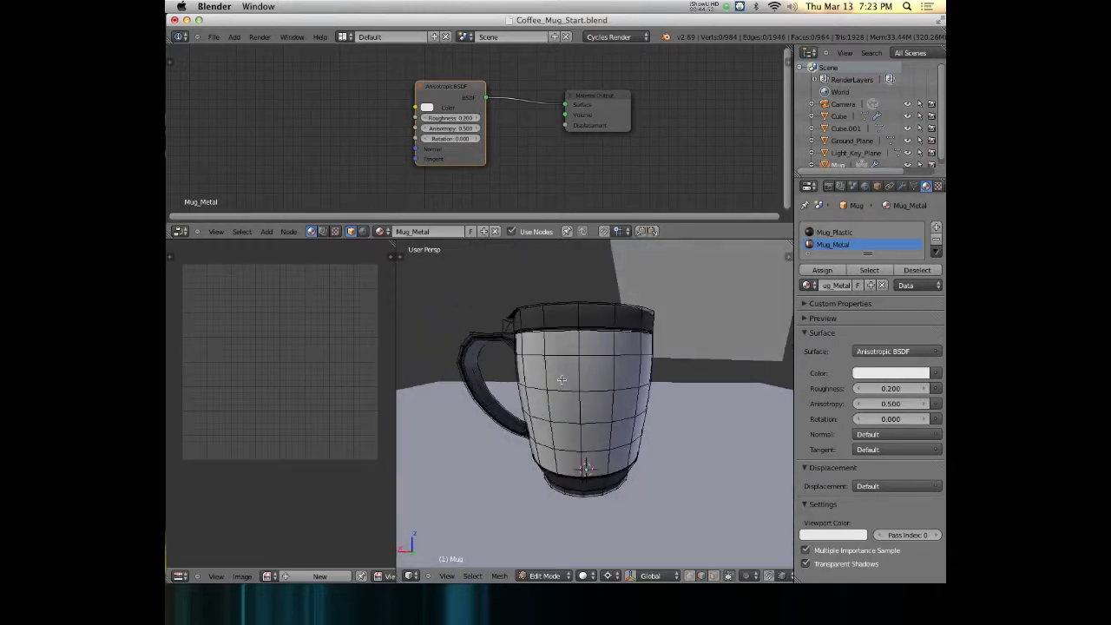
alt+right_click(586, 376)
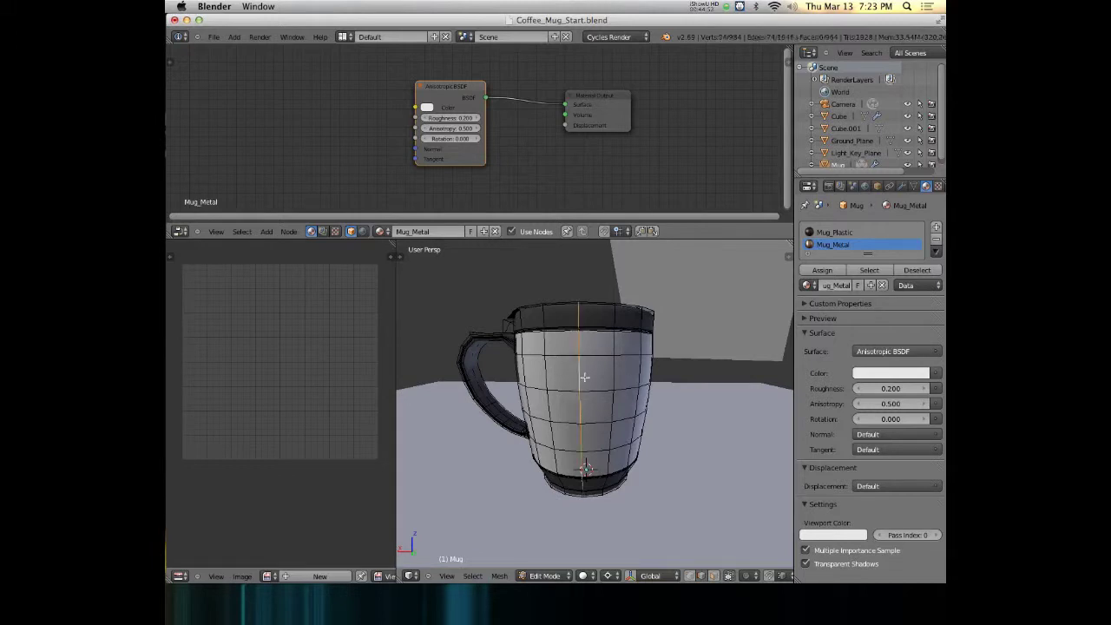
key(z)
scroll(558, 387, up, 5)
scroll(607, 370, down, 5)
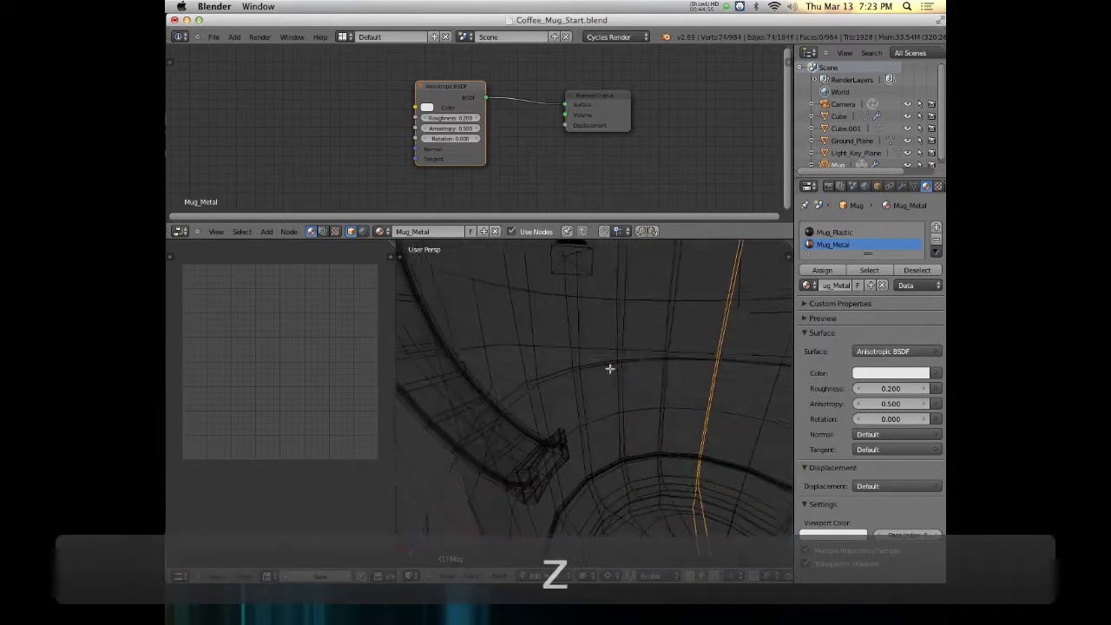
middle_drag(615, 367, 573, 372)
key(z)
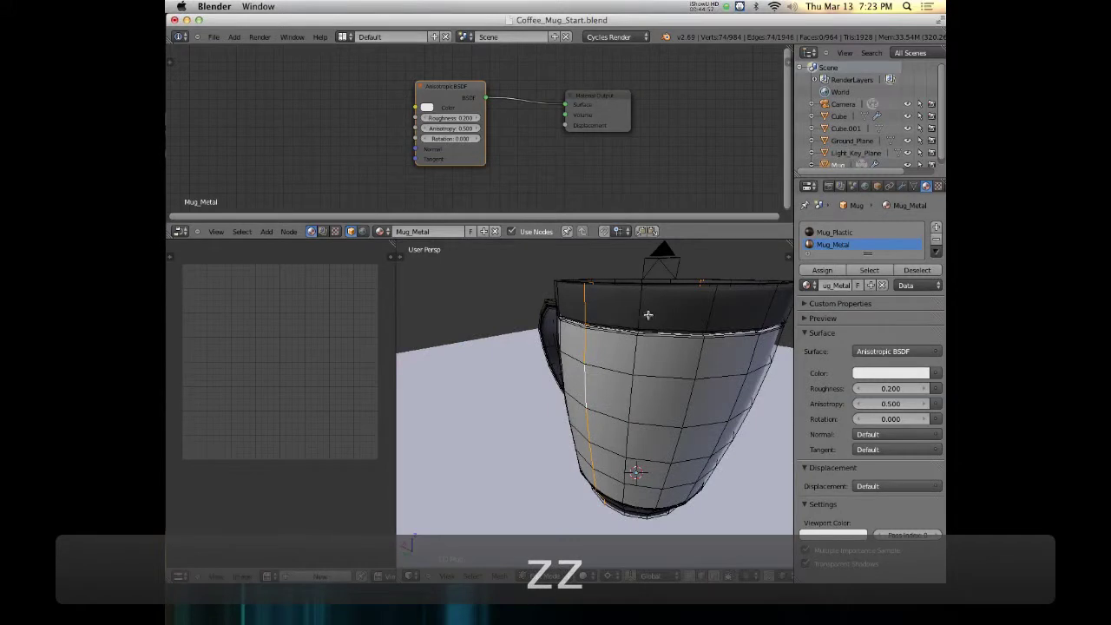
scroll(609, 356, down, 5)
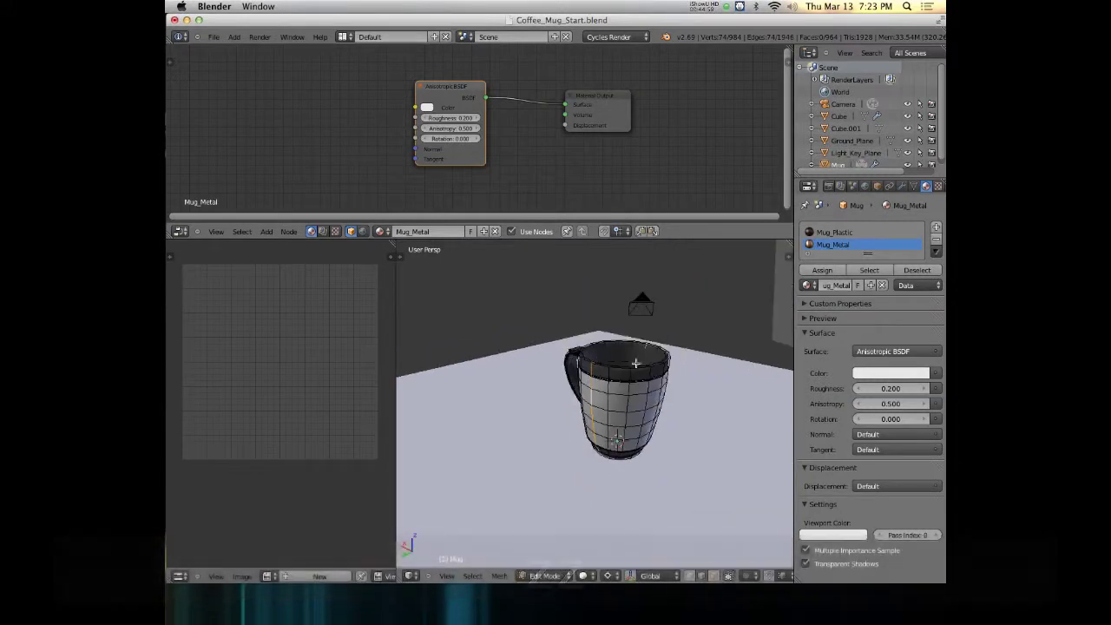
middle_drag(600, 408, 680, 383)
Step: In wireframe, deselect the Mug_Plastic parts and one side of the edge loop, keeping a single vertical edge line on the metal body
key(shift+z)
click(844, 233)
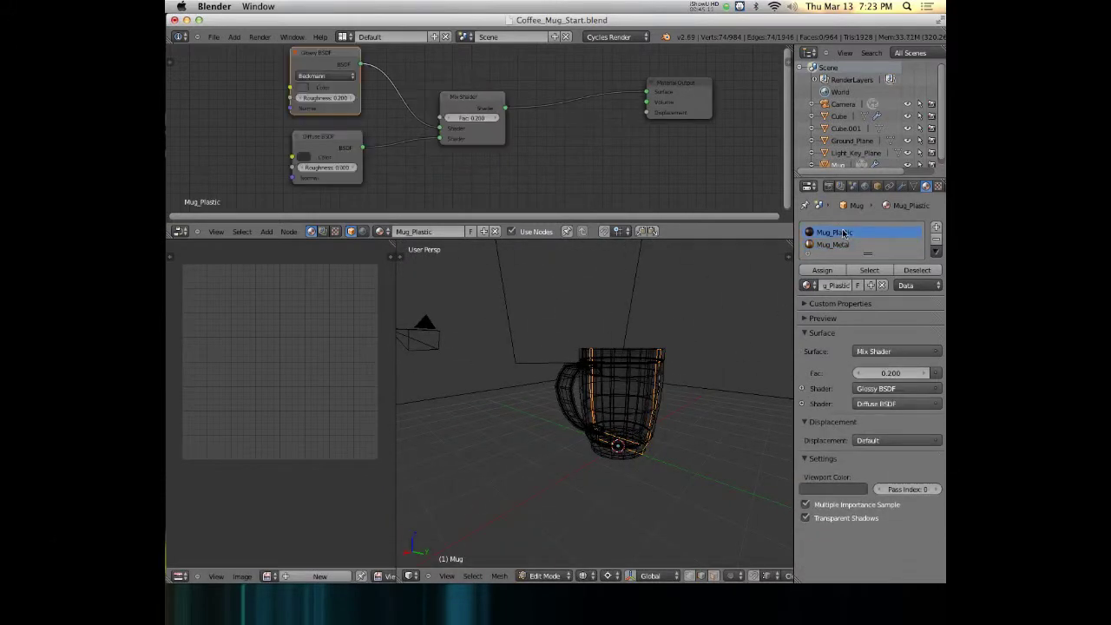
click(917, 270)
middle_drag(666, 390, 618, 388)
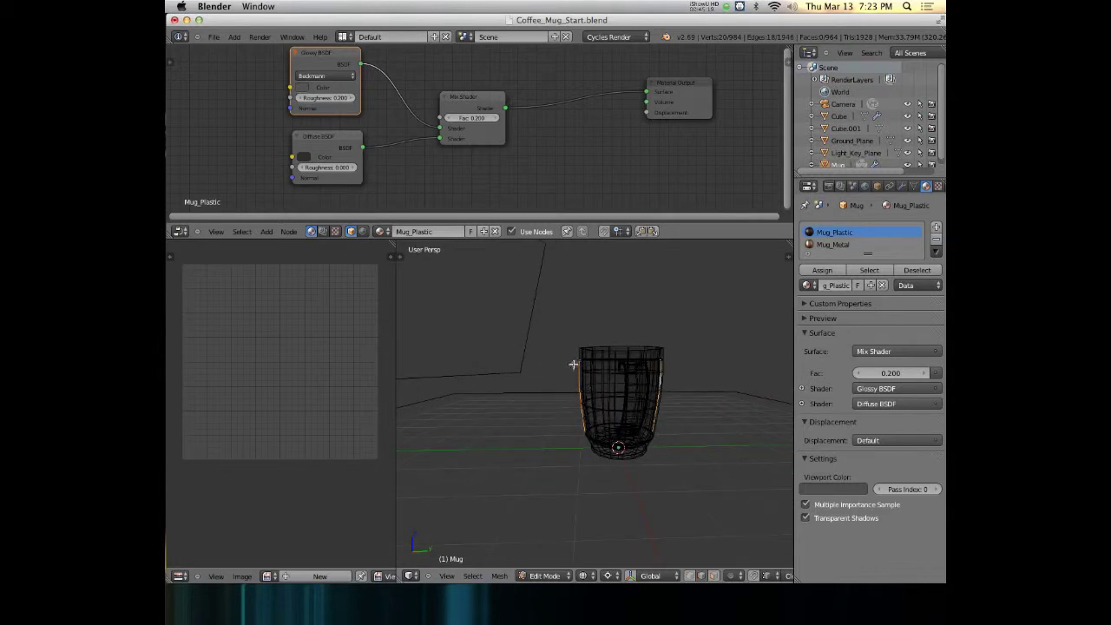
key(c)
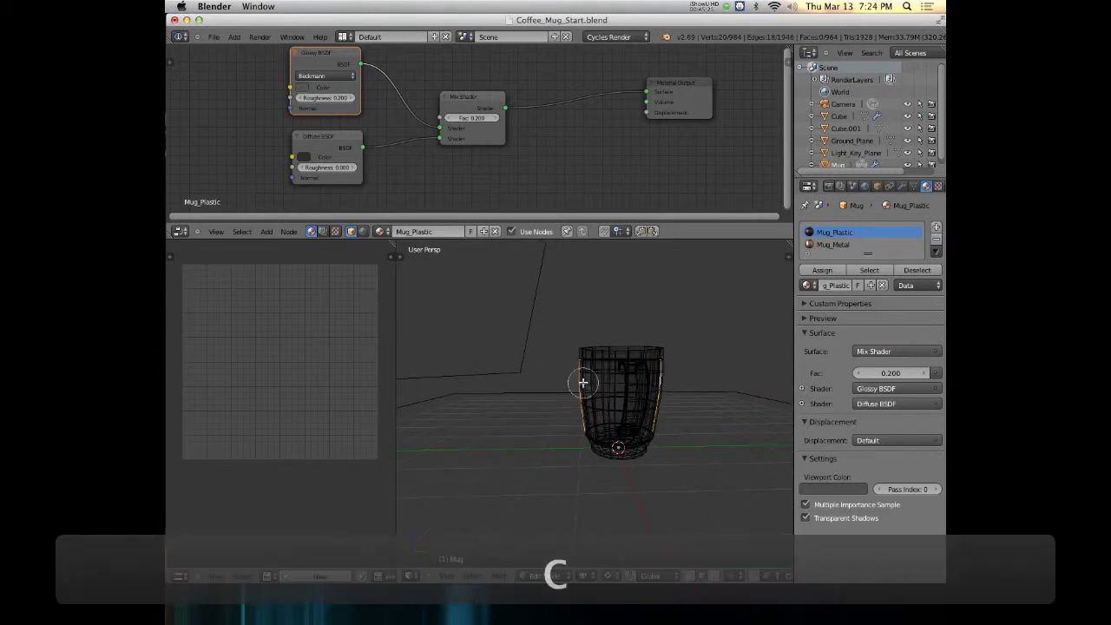
mouse_move(575, 354)
middle_down()
mouse_move(590, 467)
mouse_move(590, 338)
middle_up()
right_click(569, 416)
Step: Mark the selected vertical edge line on the metal body as a seam in Solid viewport shading
middle_drag(619, 401, 612, 380)
scroll(692, 389, up, 3)
scroll(617, 367, up, 5)
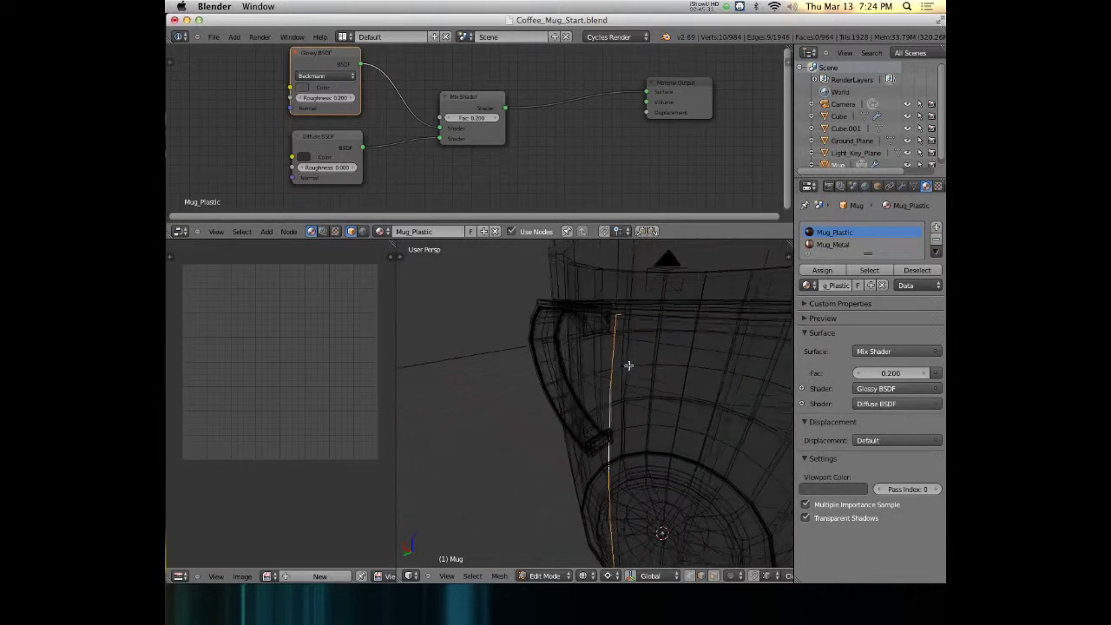
key(z)
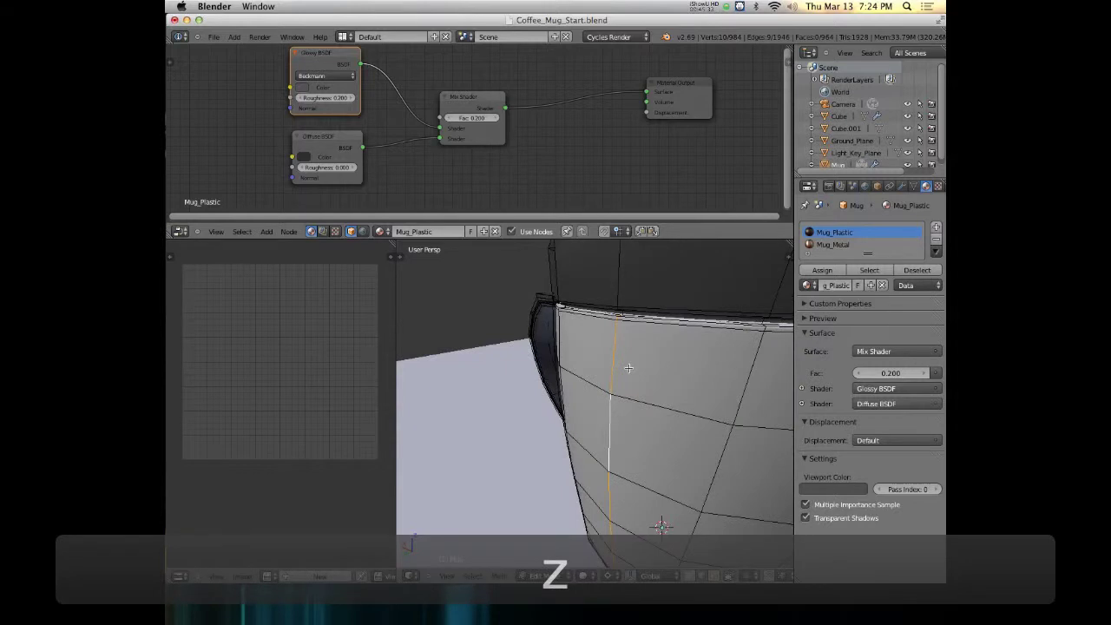
key(ctrl+e)
click(628, 368)
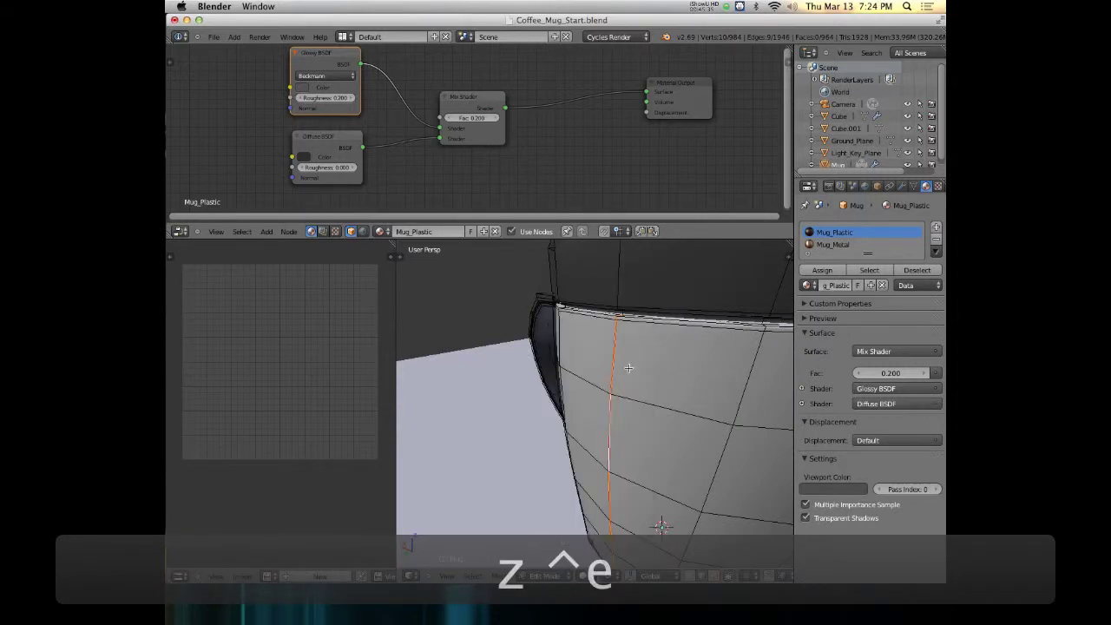
Step: Select all faces assigned to the Mug_Metal material and unwrap them
scroll(629, 367, down, 5)
middle_drag(628, 368, 573, 391)
click(836, 246)
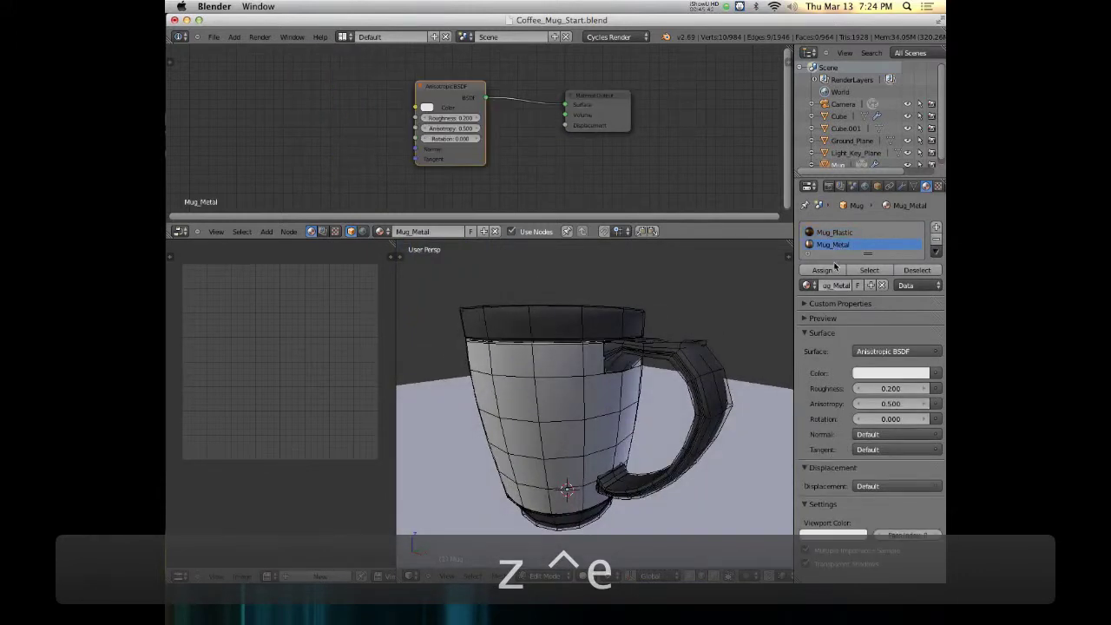
click(868, 270)
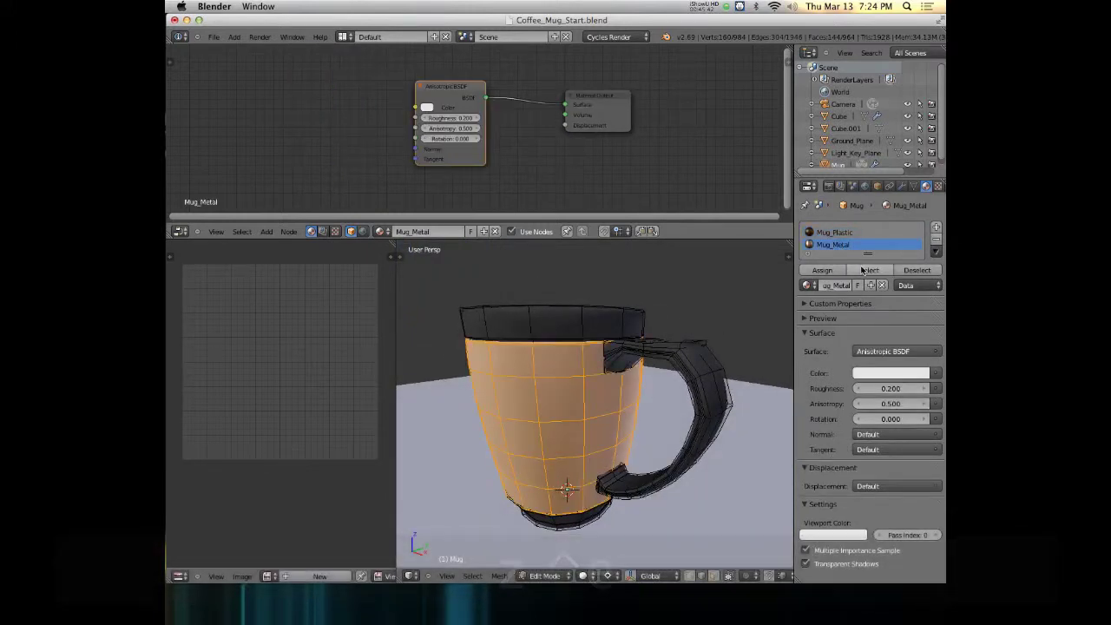
key(u)
click(576, 355)
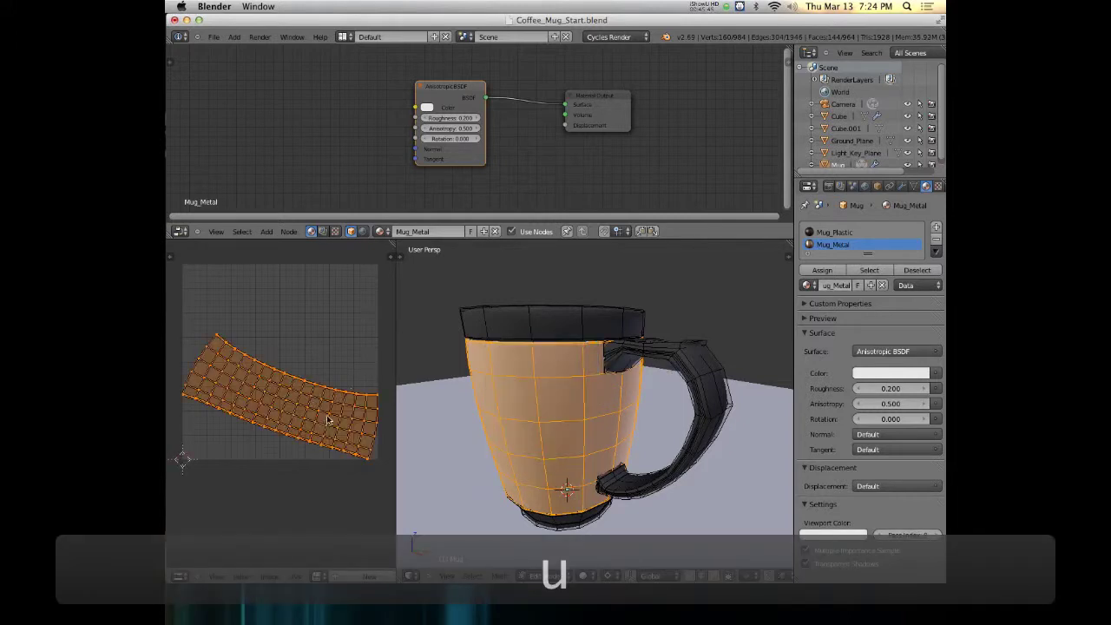
Step: Maximize the UV editor, then rotate the metal body's UV island to a diagonal and scale it up within the texture square
scroll(313, 433, up, 2)
scroll(313, 434, down, 3)
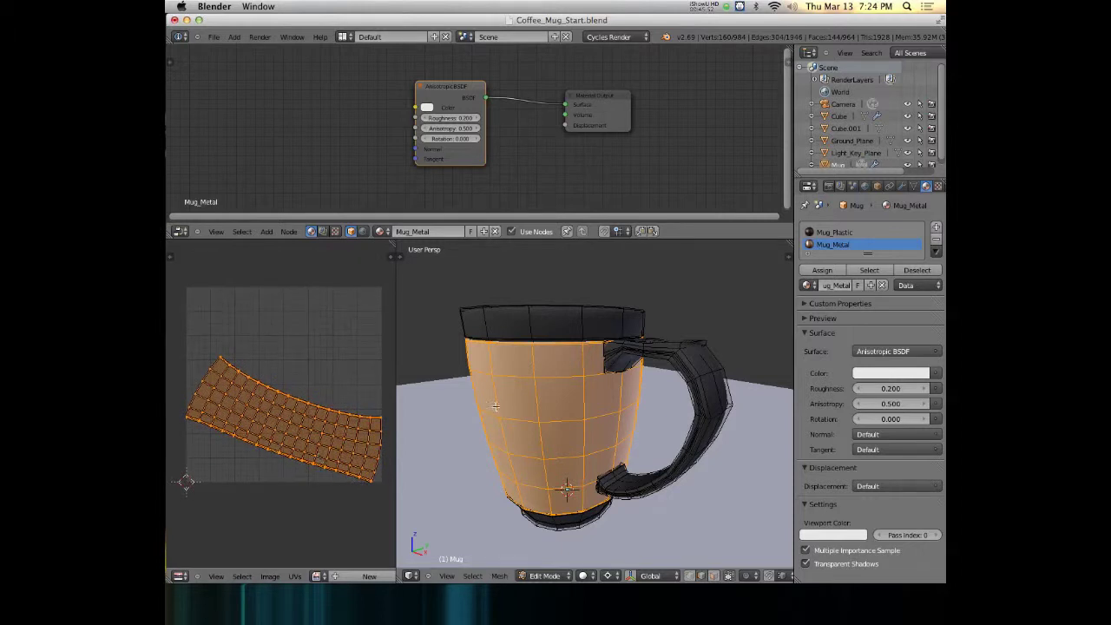
middle_drag(329, 391, 316, 384)
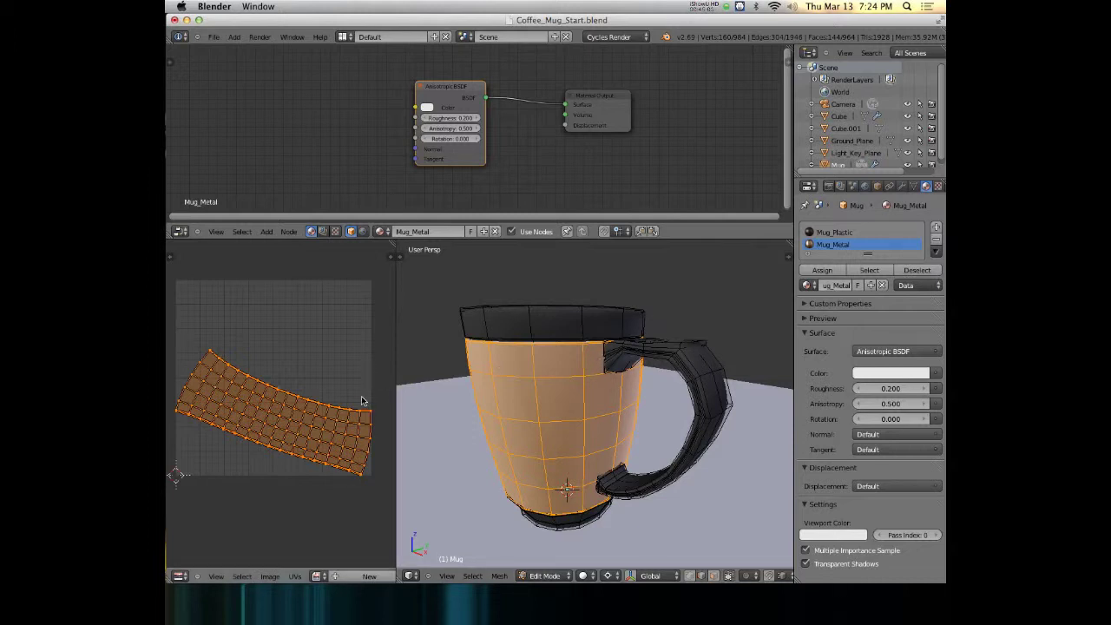
key(ctrl+Up)
scroll(488, 339, up, 2)
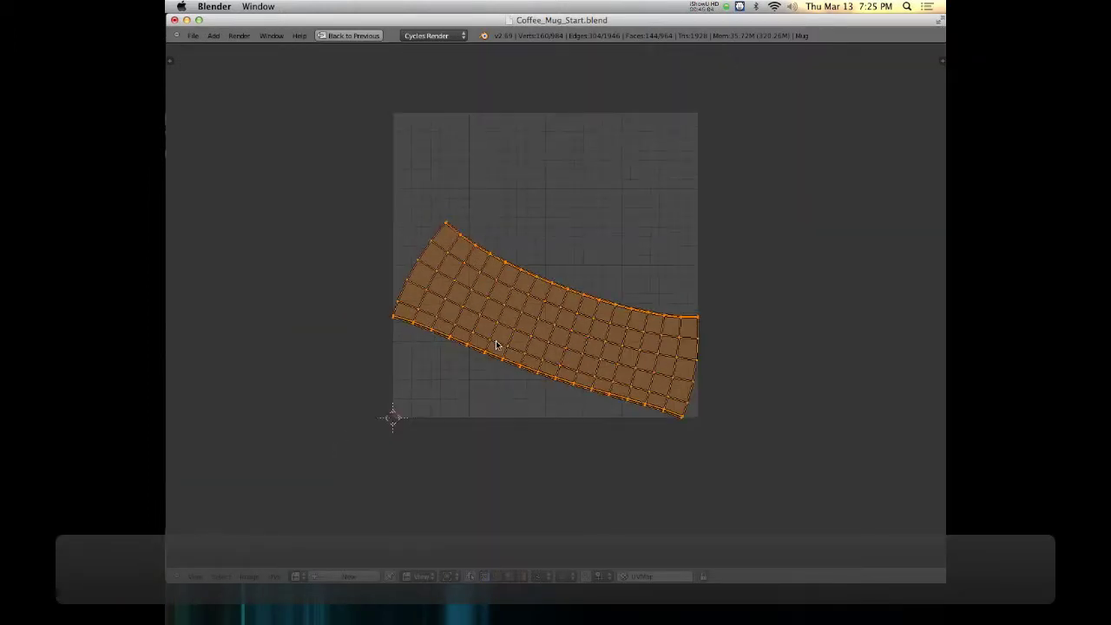
scroll(490, 342, up, 2)
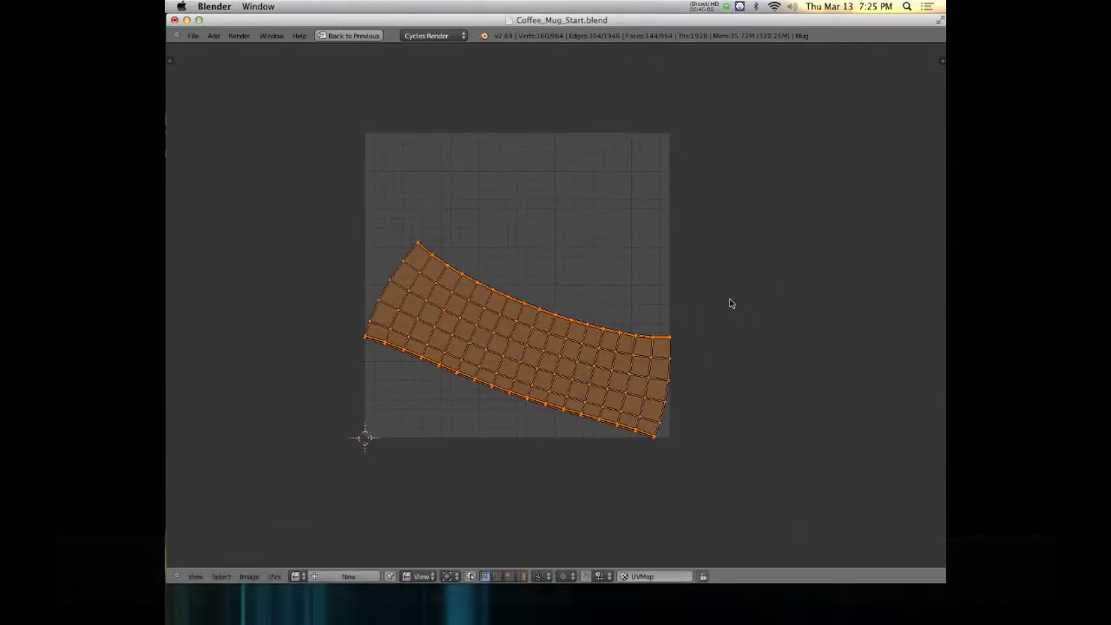
key(r)
key(g)
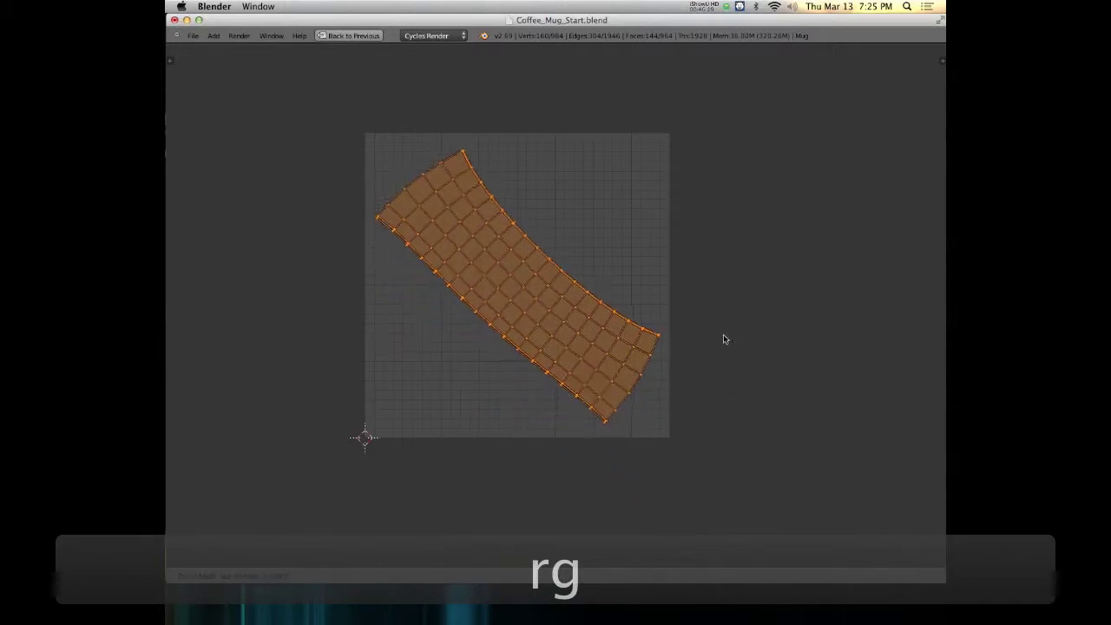
key(s)
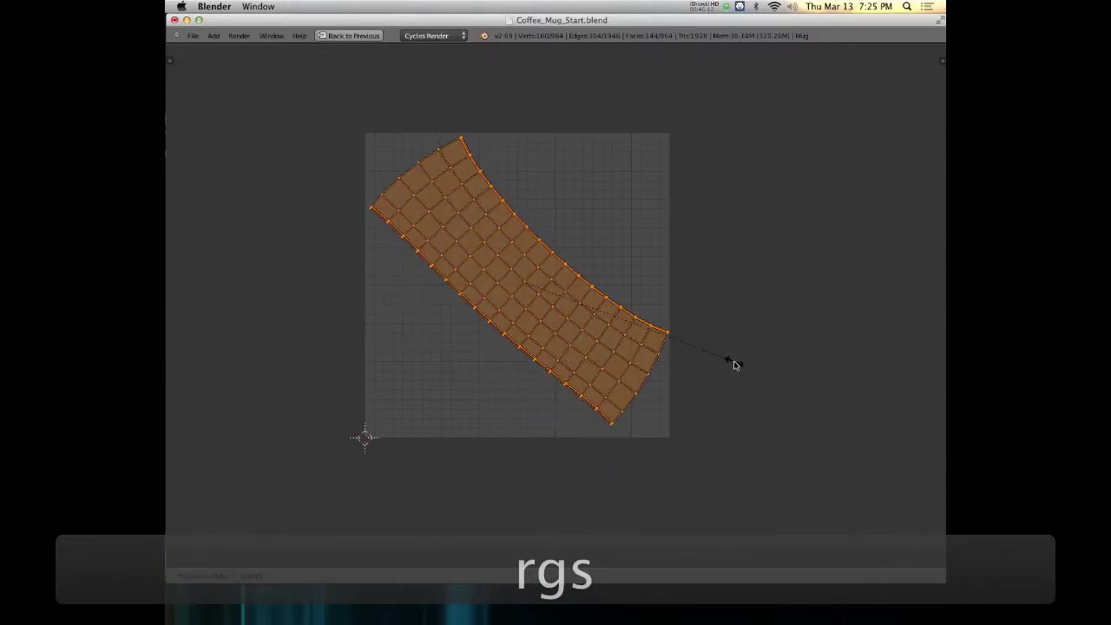
click(734, 366)
Step: Fine-tune the UV island's rotation, position and scale so it fills the texture square diagonally without crossing its edges
key(r)
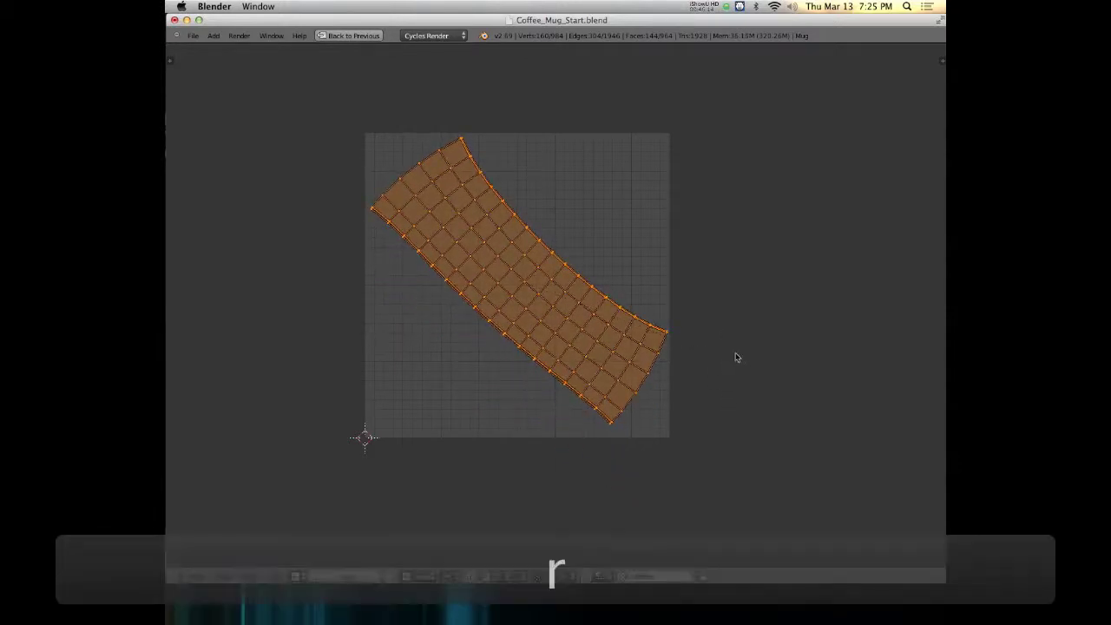
click(737, 366)
key(g)
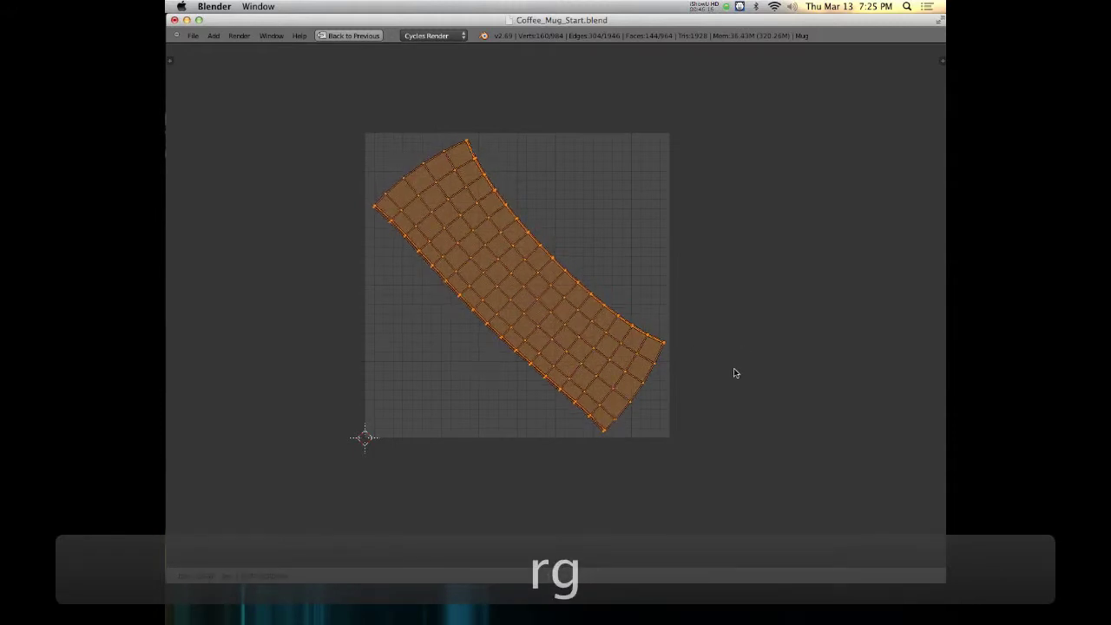
click(735, 371)
key(s)
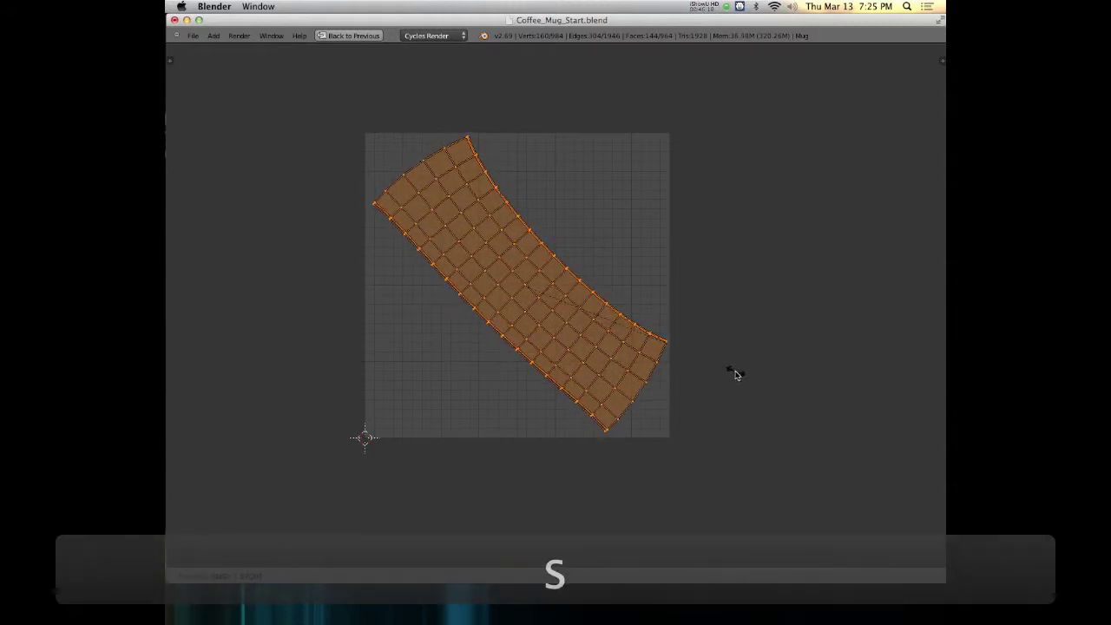
click(735, 374)
scroll(719, 374, down, 4)
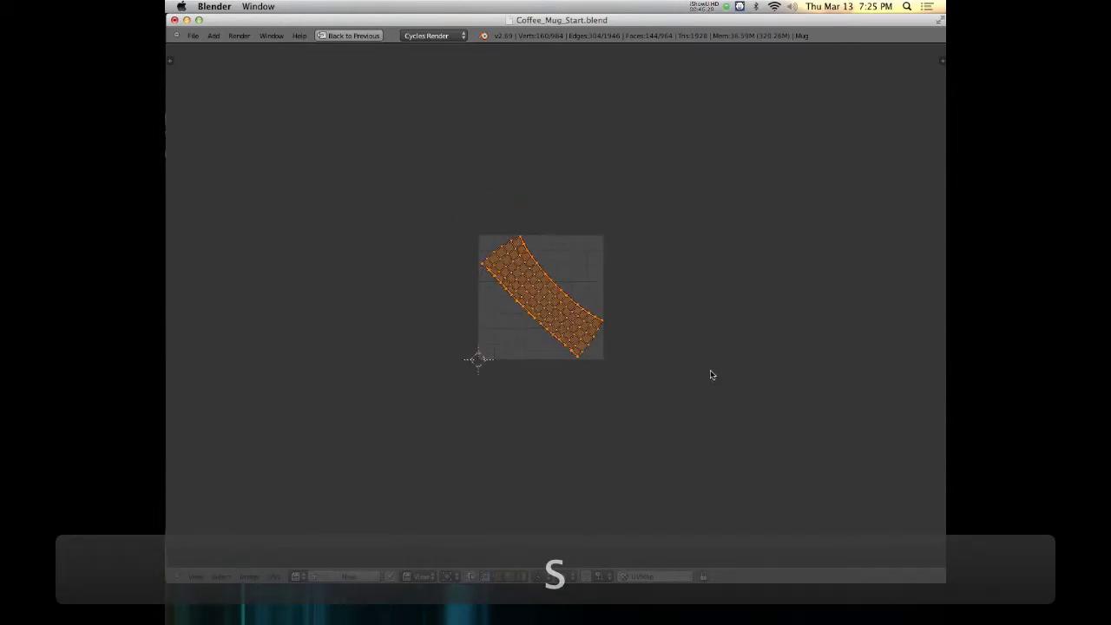
scroll(632, 351, up, 4)
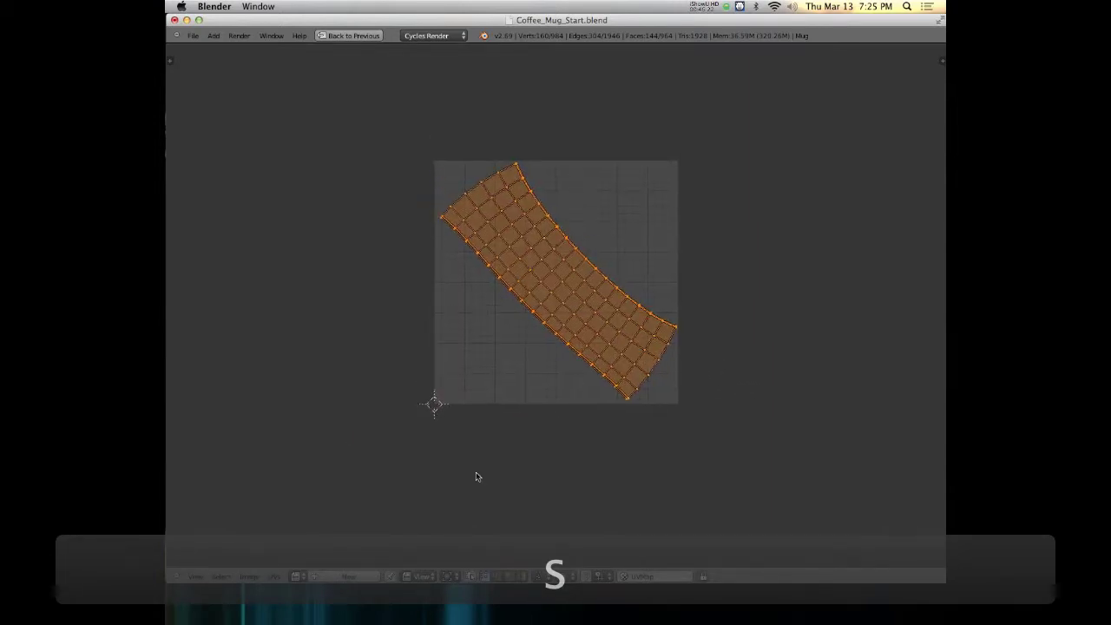
Step: Export the UV layout as a 1024 × 1024 PNG, overwriting Coffee_Mug_UV.png in the 1.Textures folder
click(274, 576)
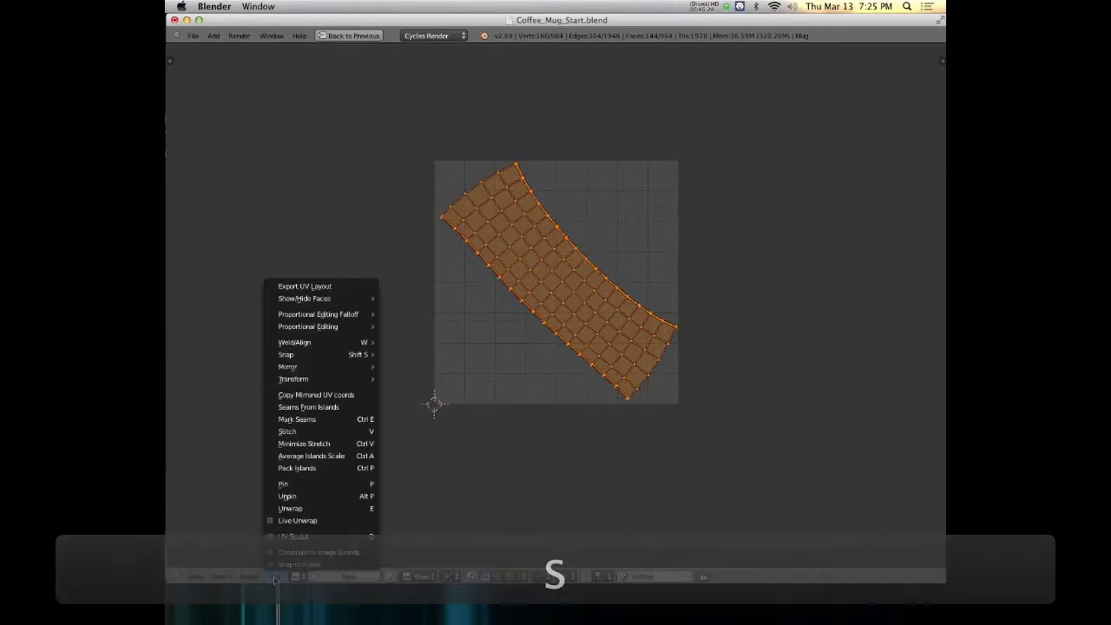
click(354, 287)
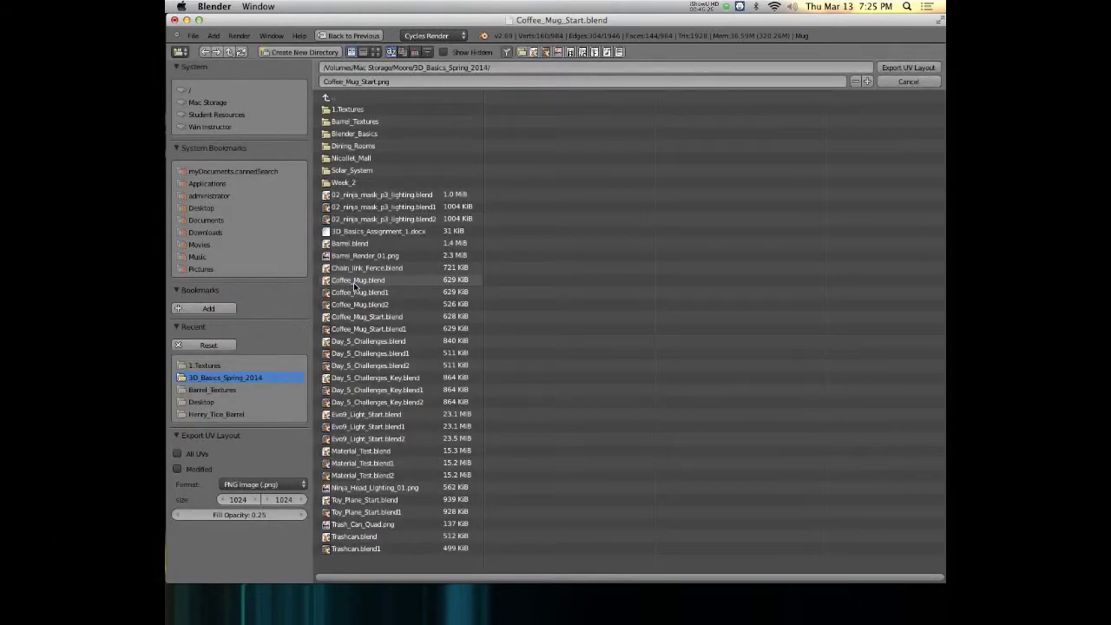
click(352, 109)
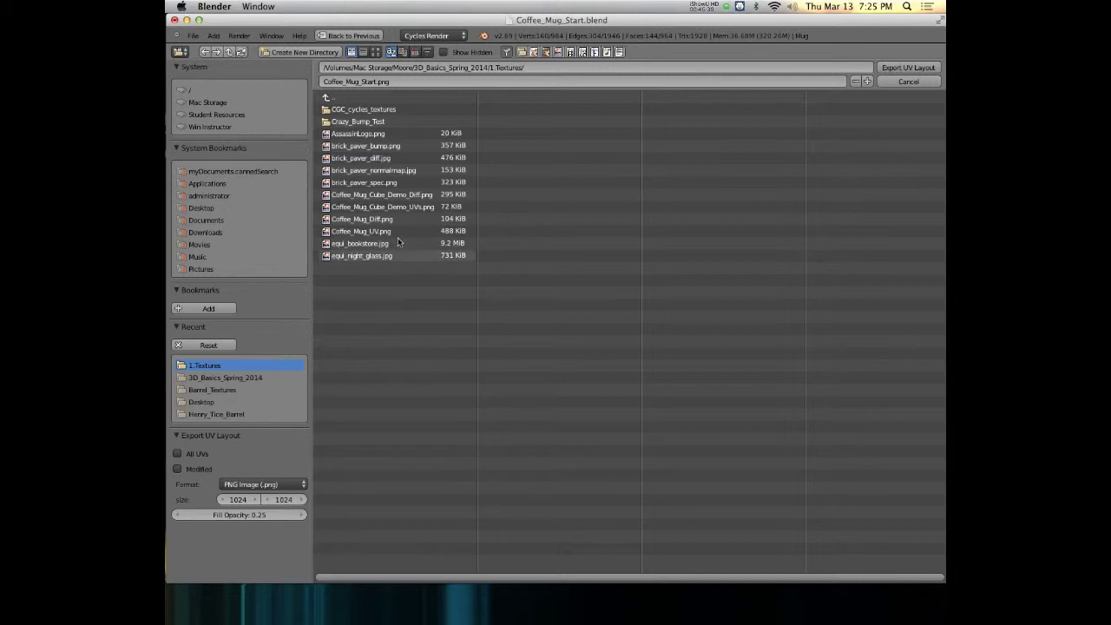
click(343, 232)
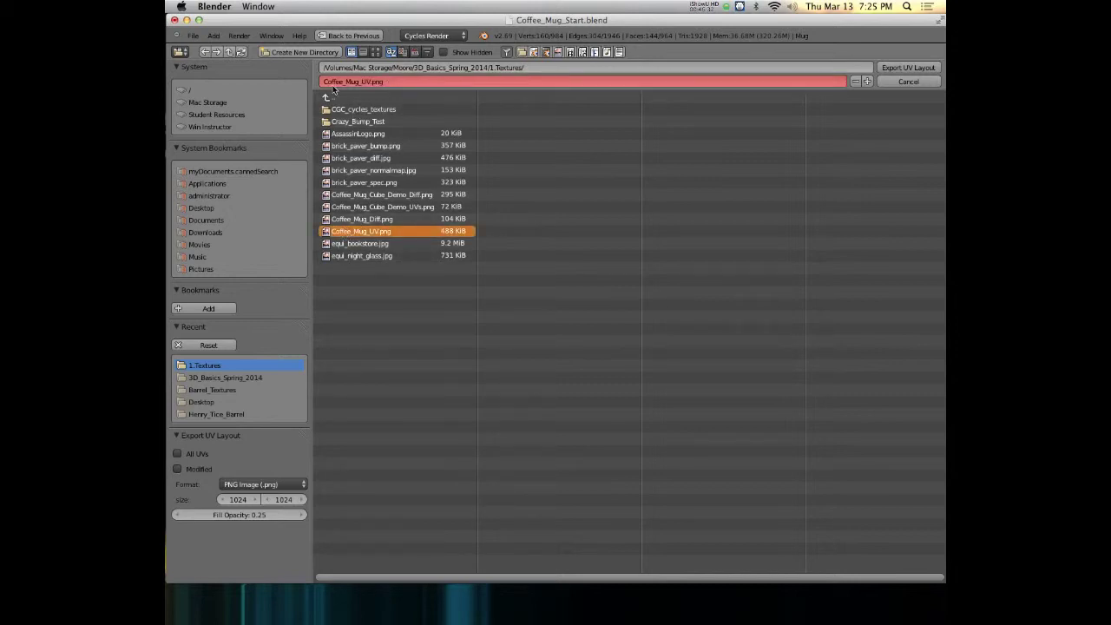
click(899, 68)
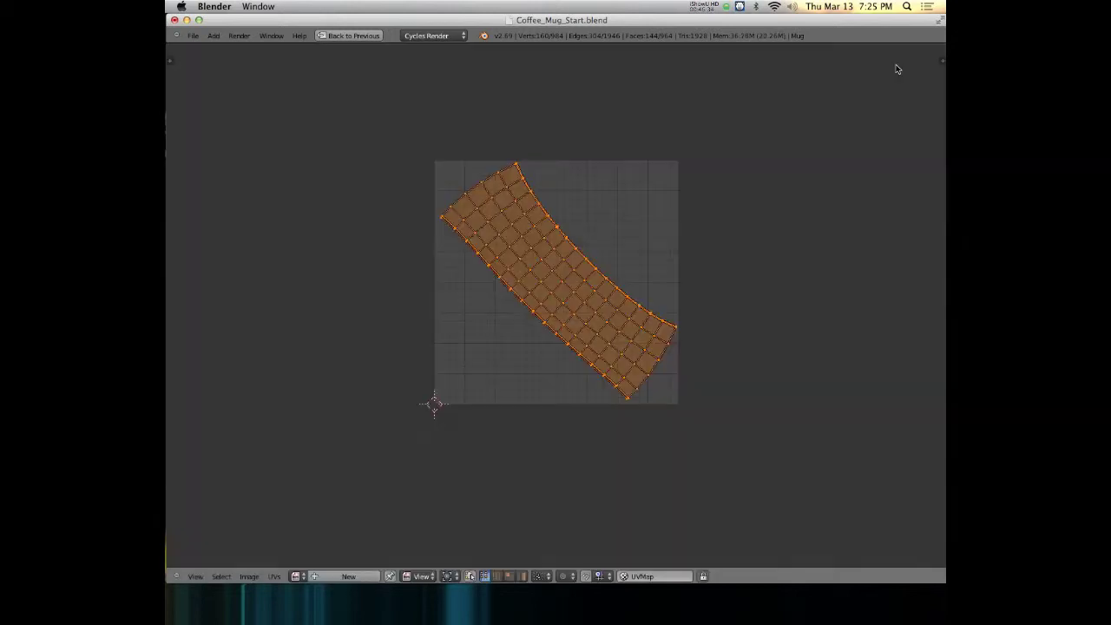
Step: Switch to Photoshop, close the old Coffee_Mug_UV.png without saving, and open the newly exported Coffee_Mug_UV.png from 1.Textures
key(super+Tab)
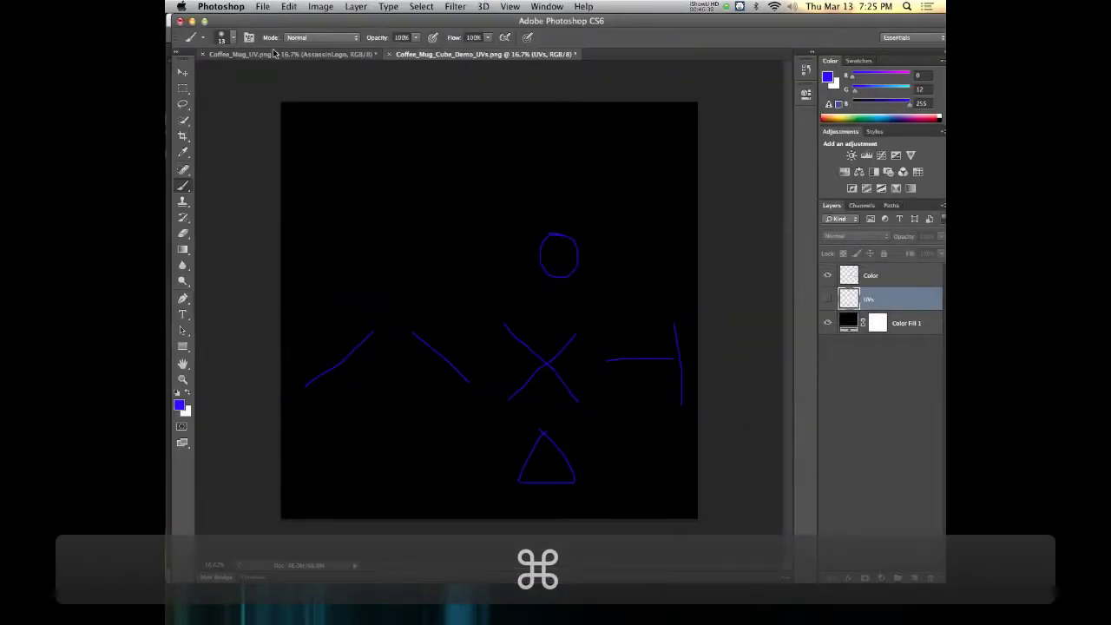
click(202, 54)
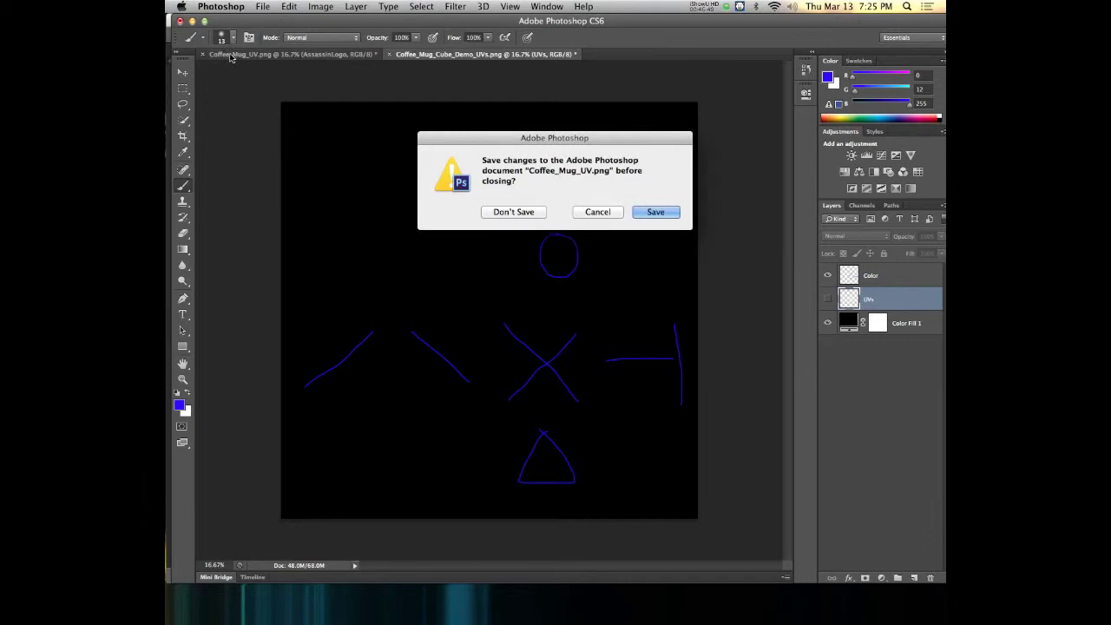
click(516, 213)
key(super+o)
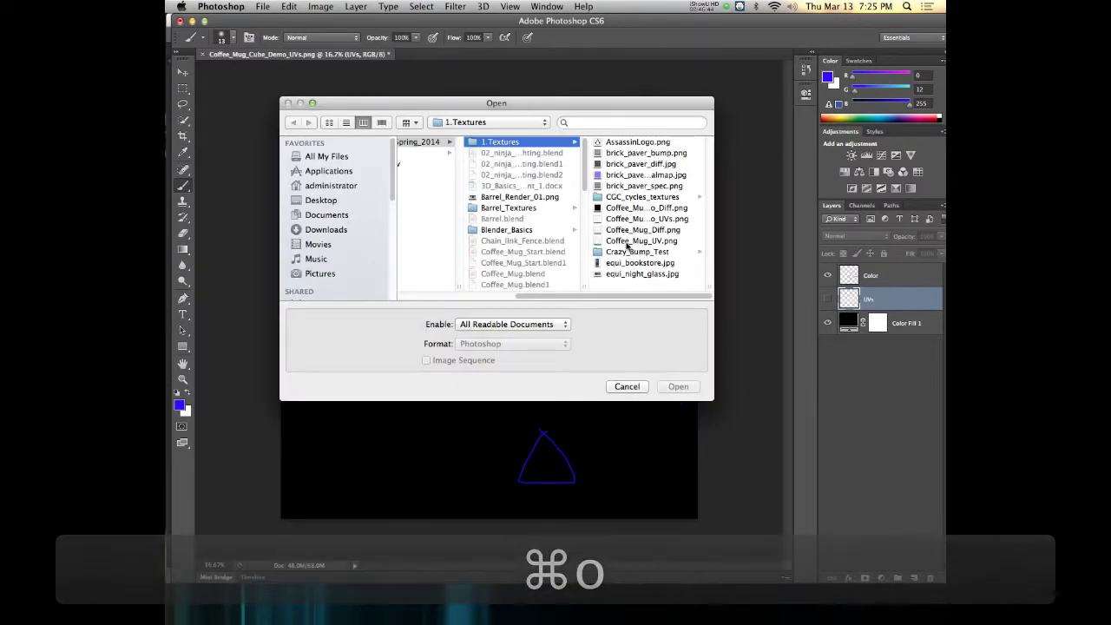
click(643, 240)
click(680, 385)
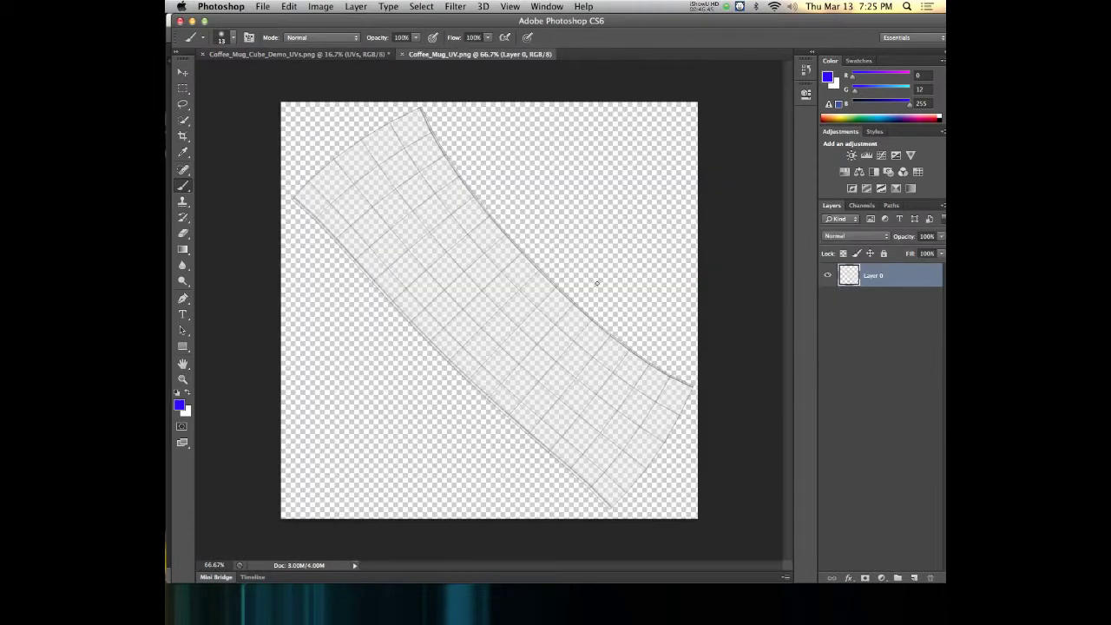
Step: Add a black (000000) solid color fill layer and place it below the UV layout layer
click(879, 577)
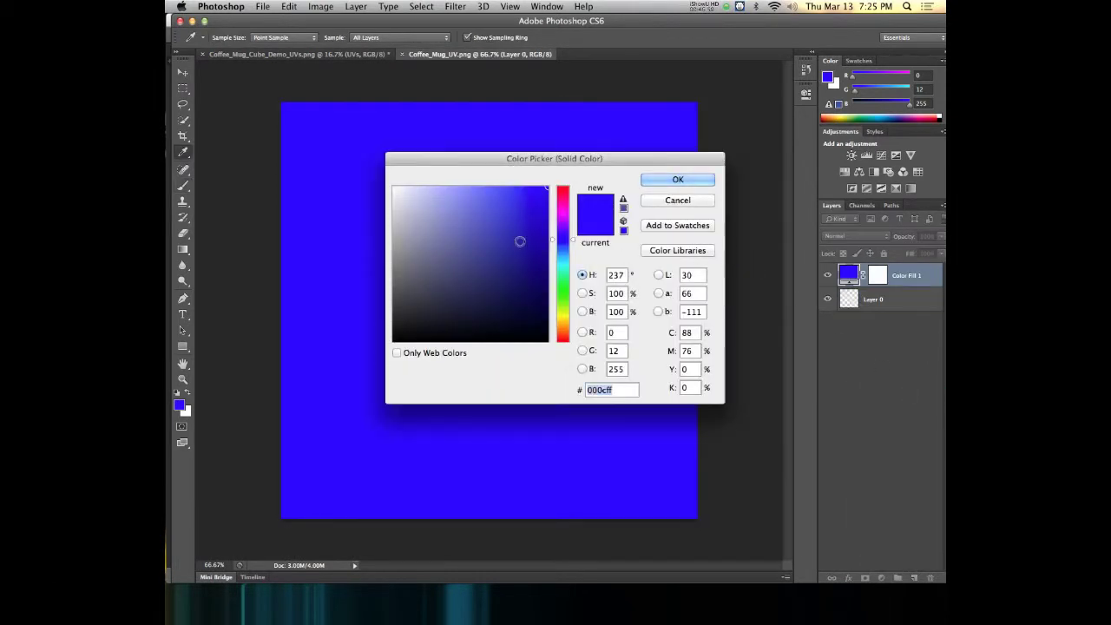
drag(520, 240, 392, 340)
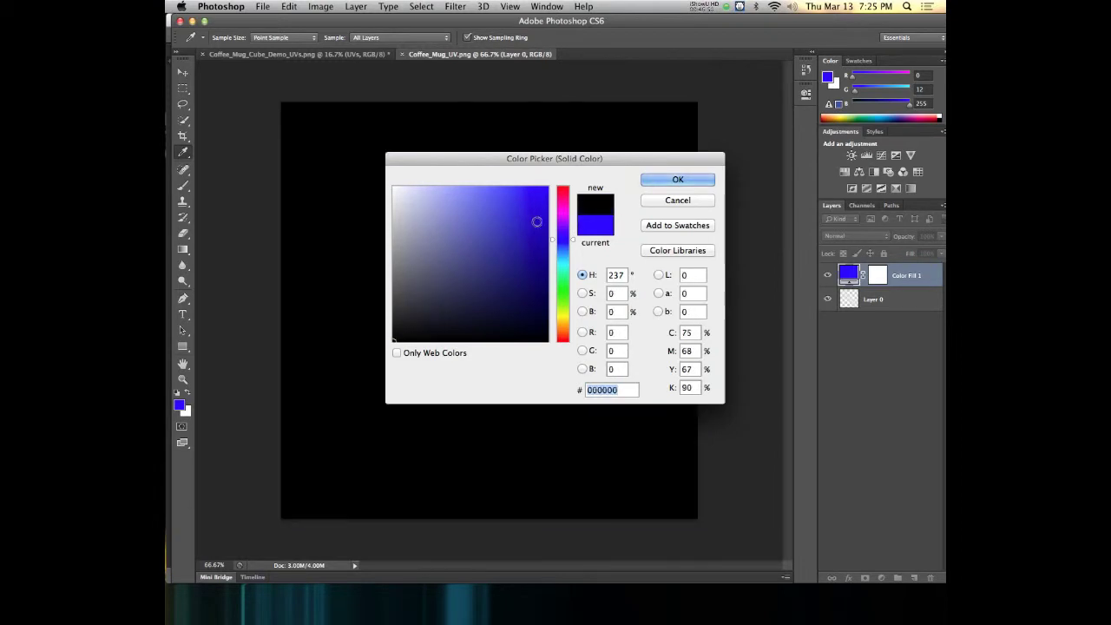
click(652, 180)
drag(915, 276, 917, 307)
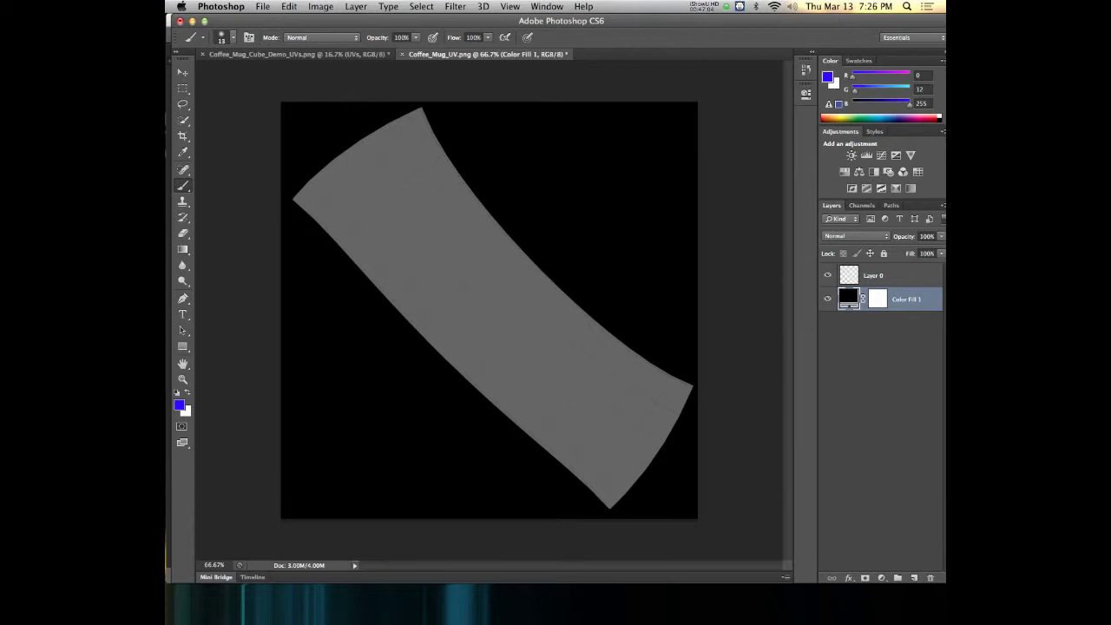
Step: Place AssassinLogo.png from the 1.Textures folder into the Coffee_Mug_UV.png document
click(262, 7)
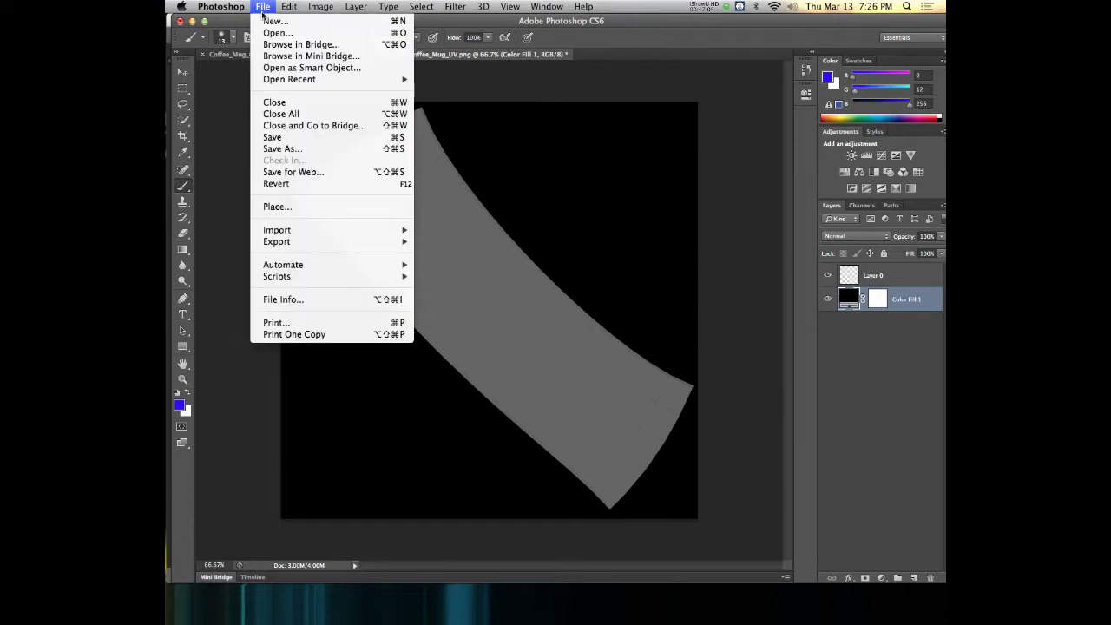
click(302, 206)
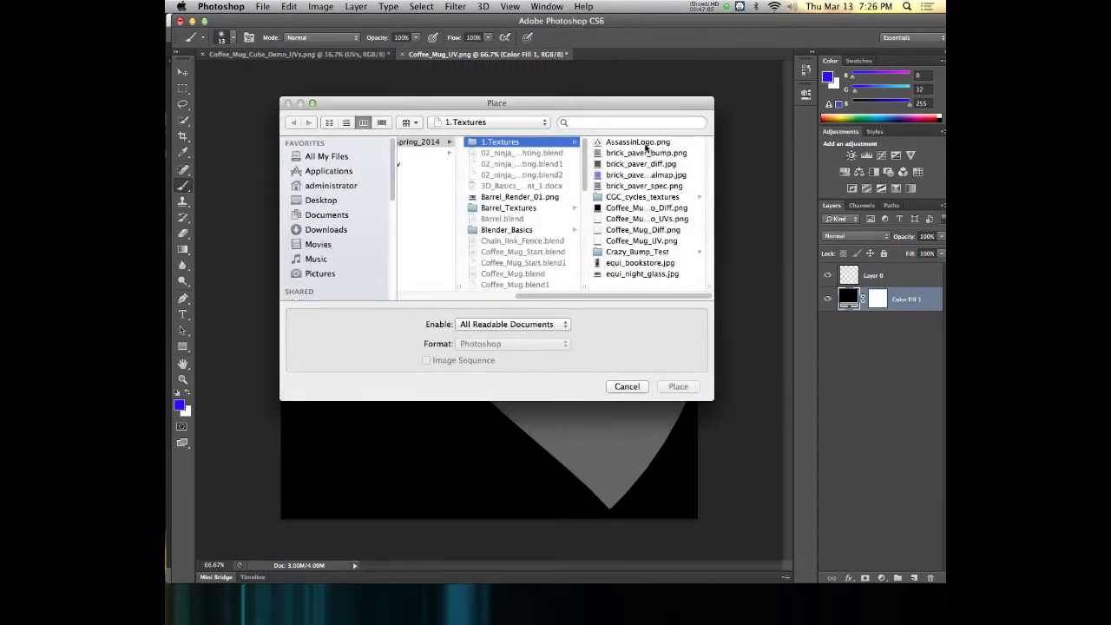
click(644, 144)
click(677, 386)
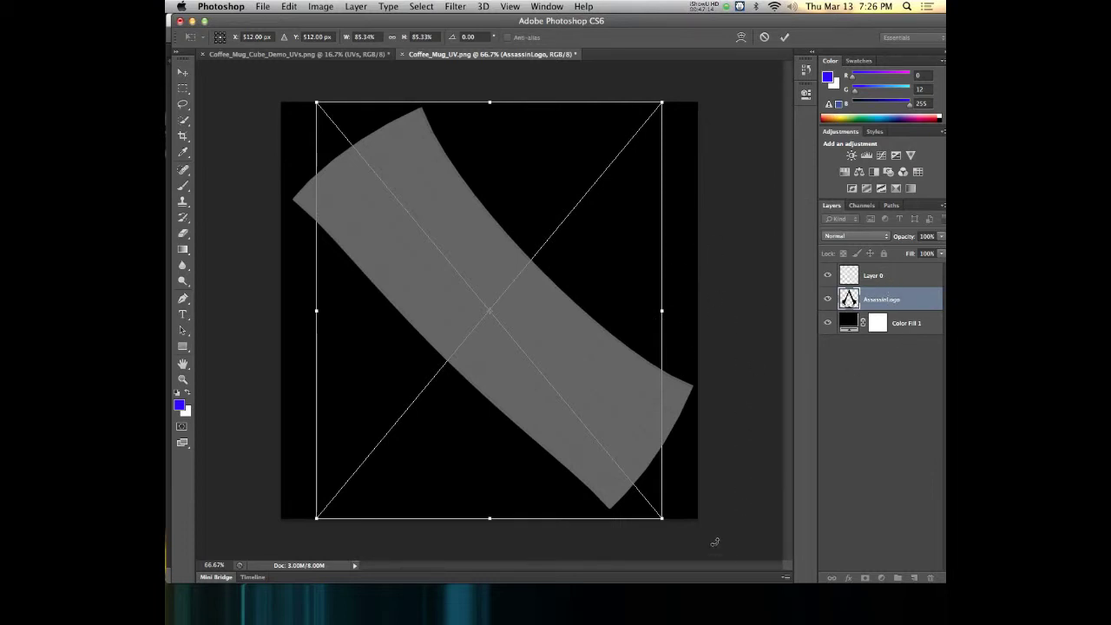
Step: Scale the placed logo proportionally to about 25.76%, rotate it 45° and center it across the UV strip
shift+drag(662, 518, 475, 294)
drag(447, 223, 545, 310)
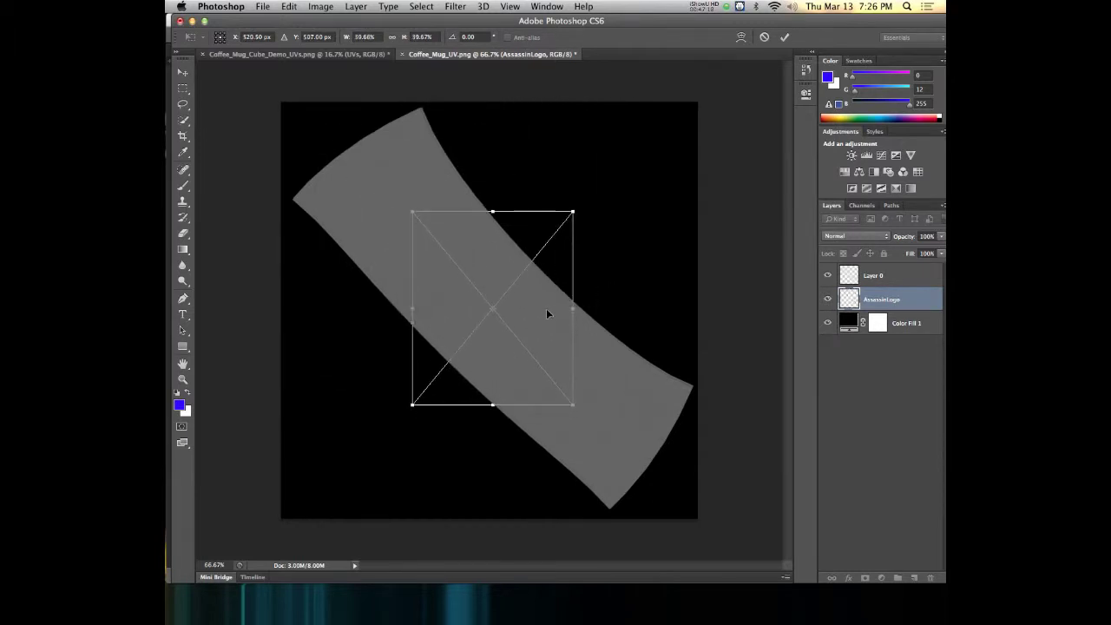
drag(577, 201, 637, 294)
shift+drag(479, 434, 489, 345)
drag(520, 301, 510, 328)
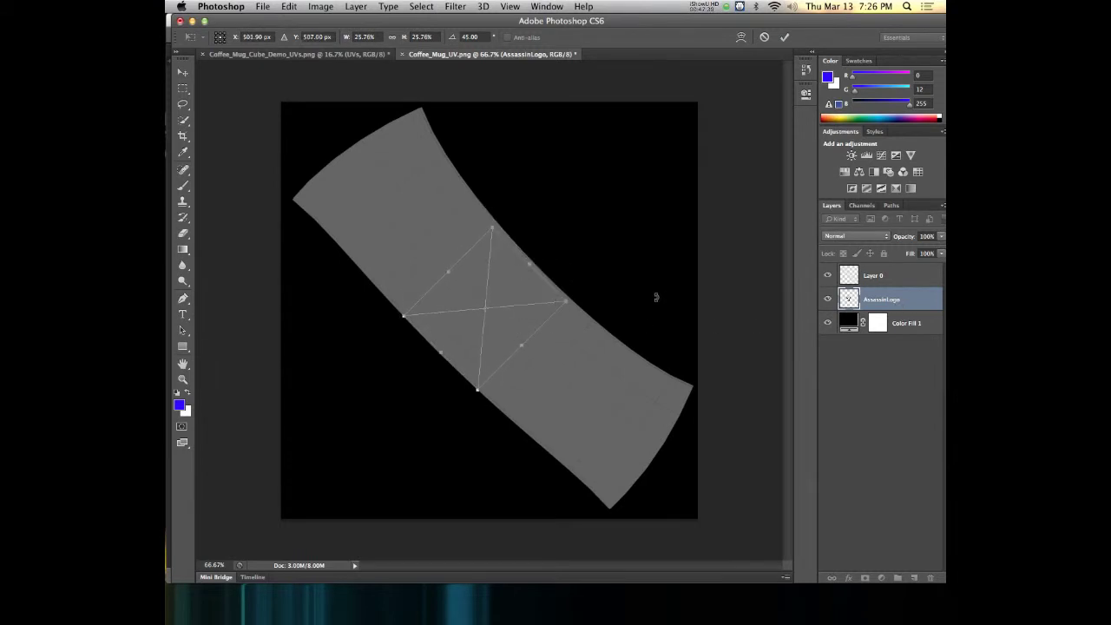
key(b)
Step: Move the AssassinLogo layer above the UV layout layer and scale the logo proportionally down to about 23.8%
drag(903, 297, 896, 272)
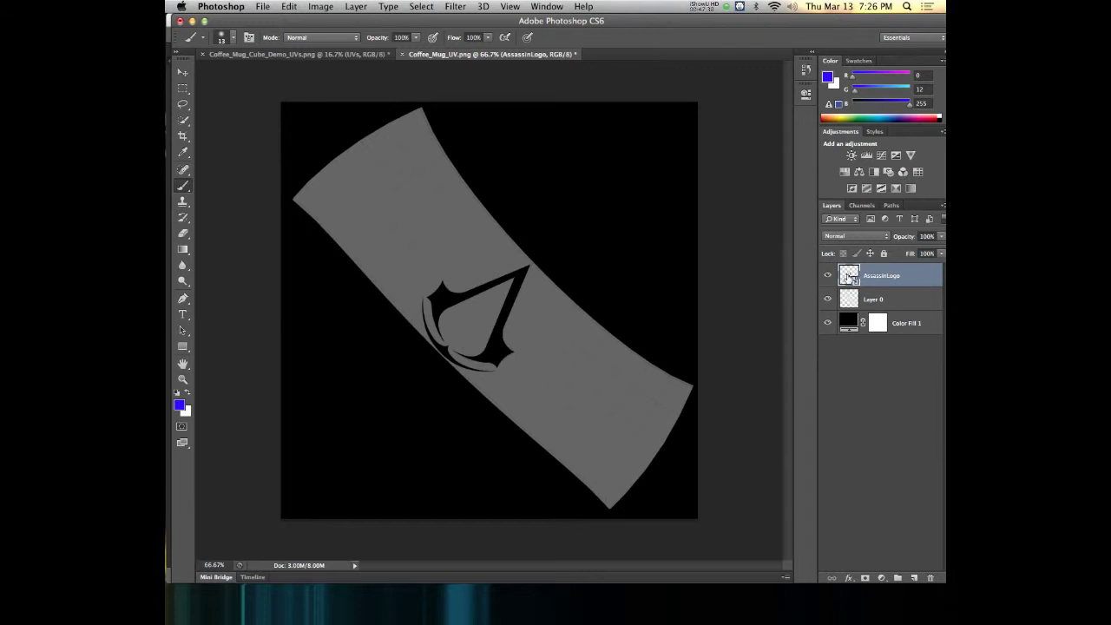
key(super+t)
drag(478, 388, 480, 383)
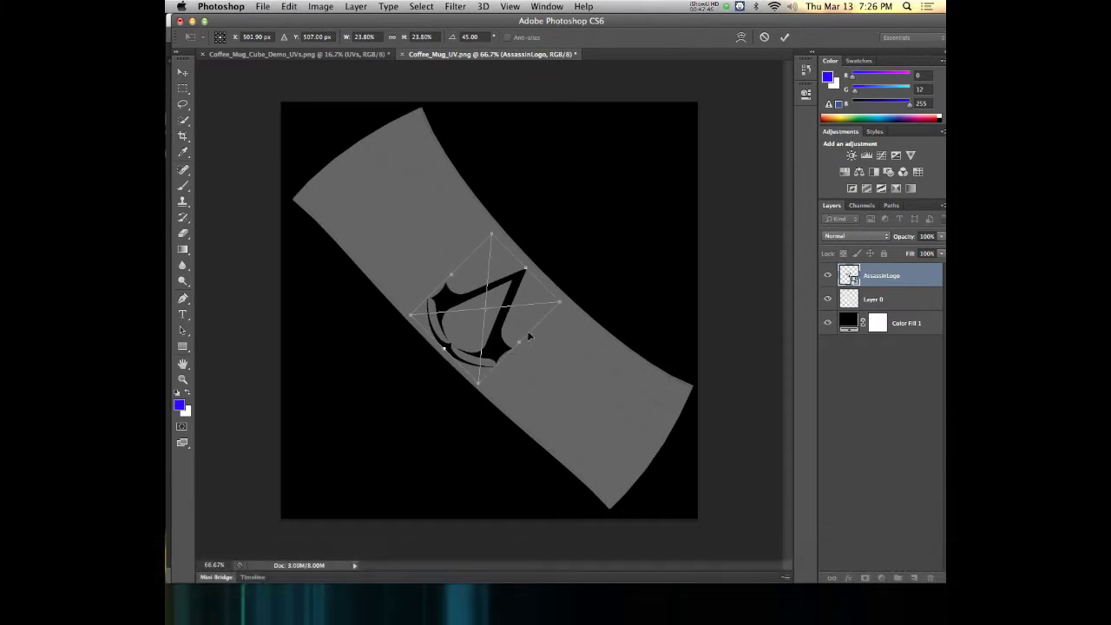
key(Return)
key(b)
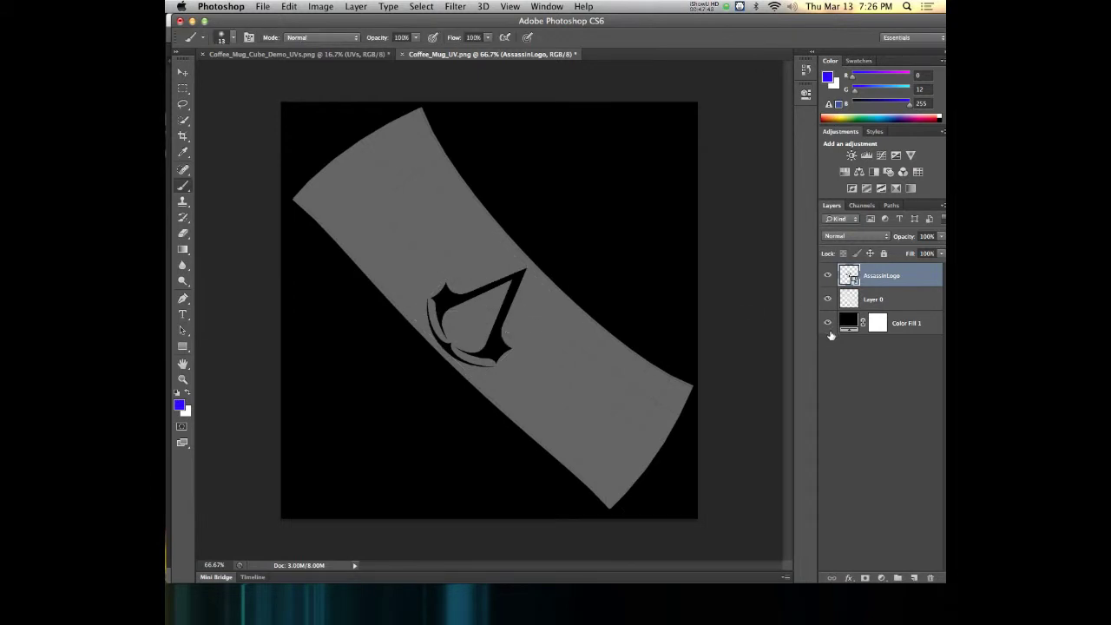
Step: Hide the Color Fill 1 and Layer 0 layers and set up a transparent PNG-24 web export at 4096 px wide
click(827, 323)
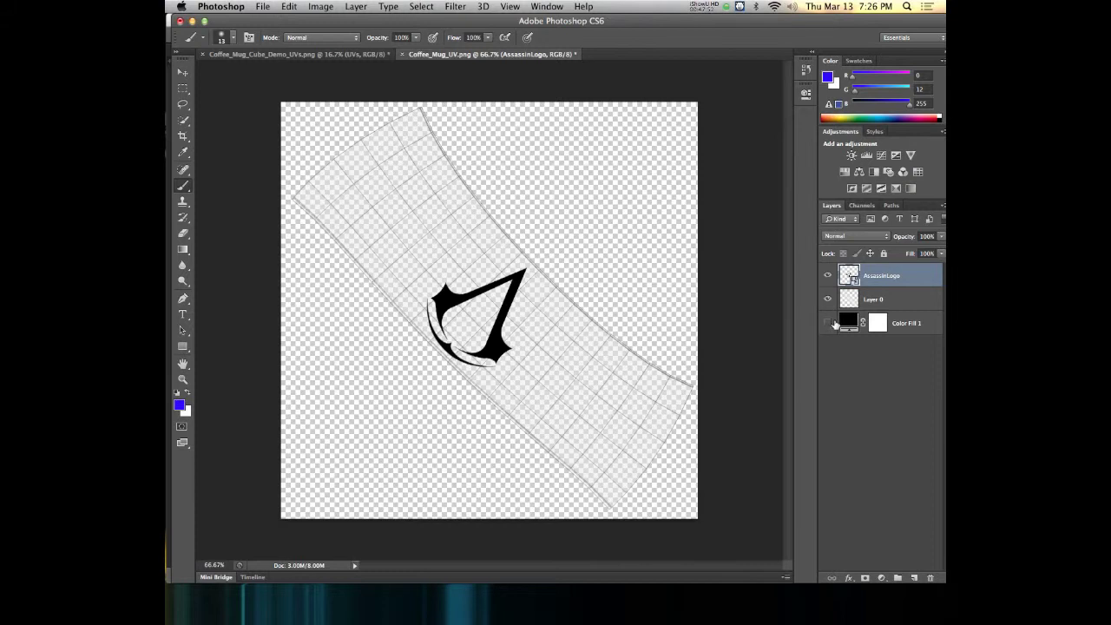
click(827, 300)
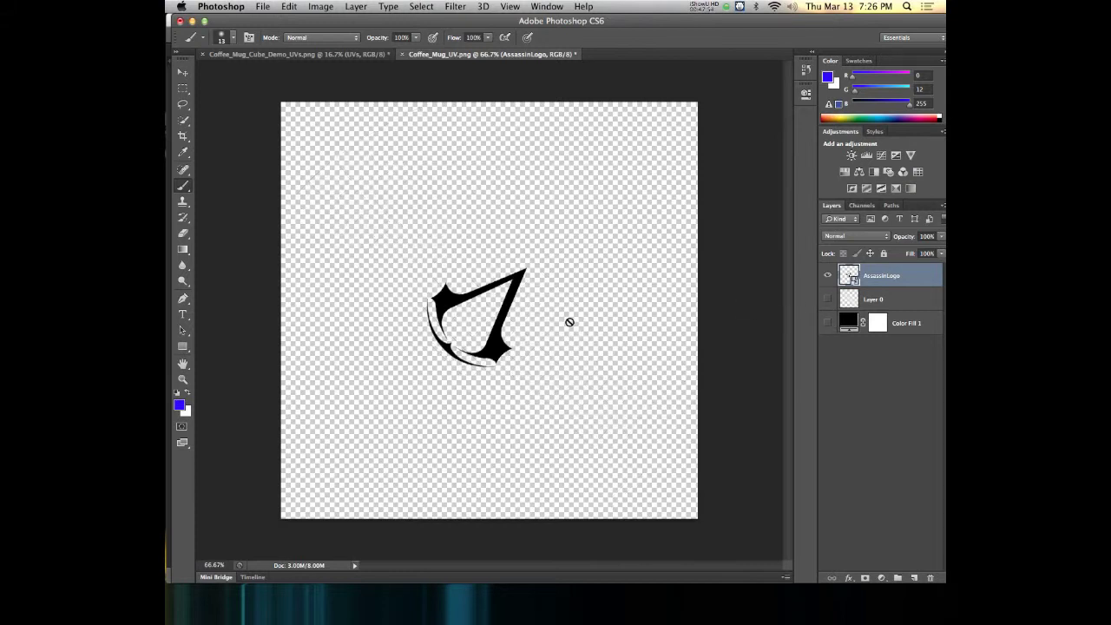
key(alt+shift+super+s)
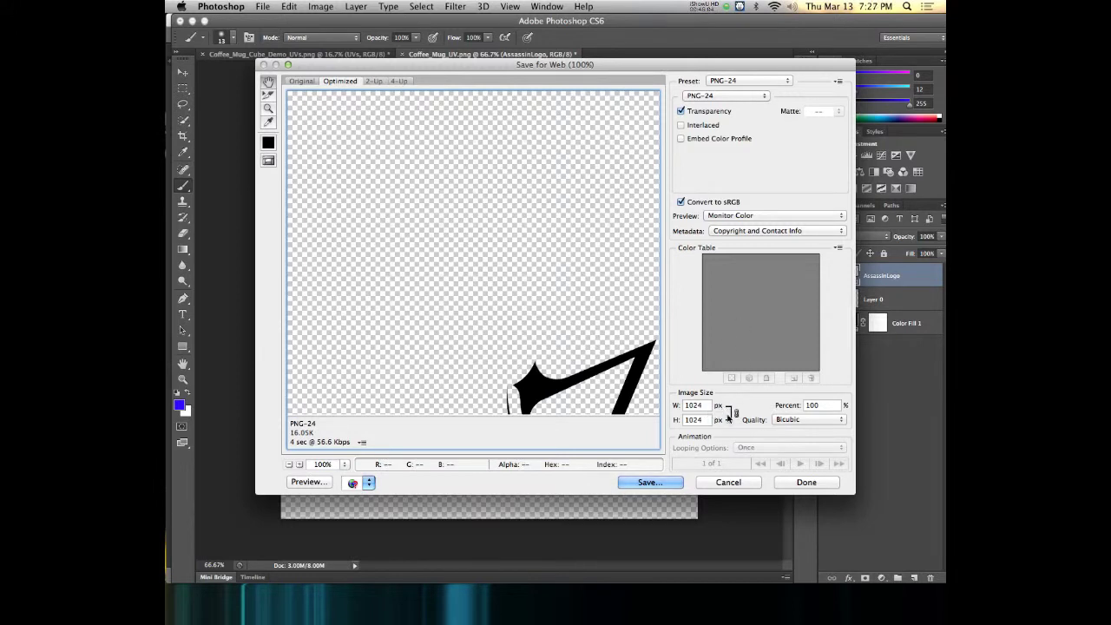
click(692, 405)
text(4096)
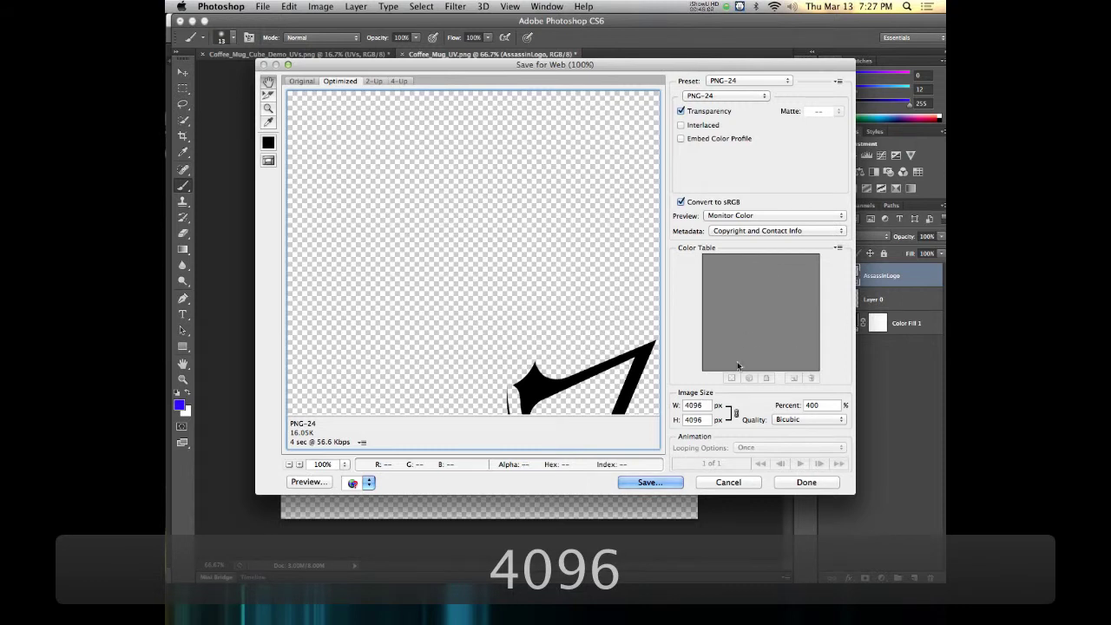
Step: Save the optimized image as Coffee_Mug_Diff.png in the 1.Textures folder, replacing the existing file
click(664, 485)
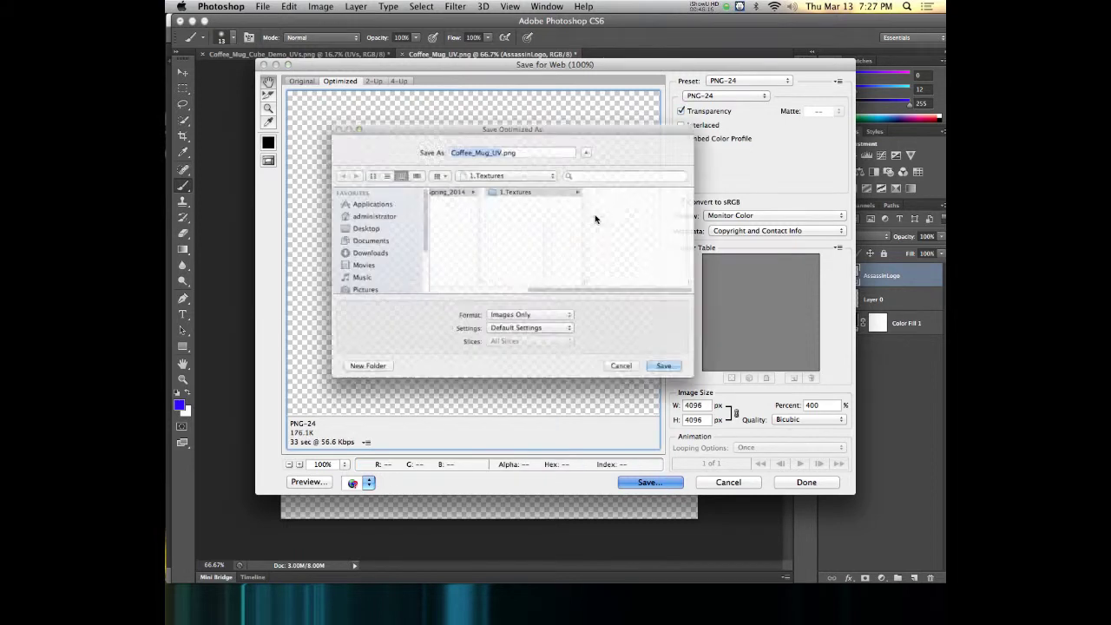
scroll(649, 265, down, 1)
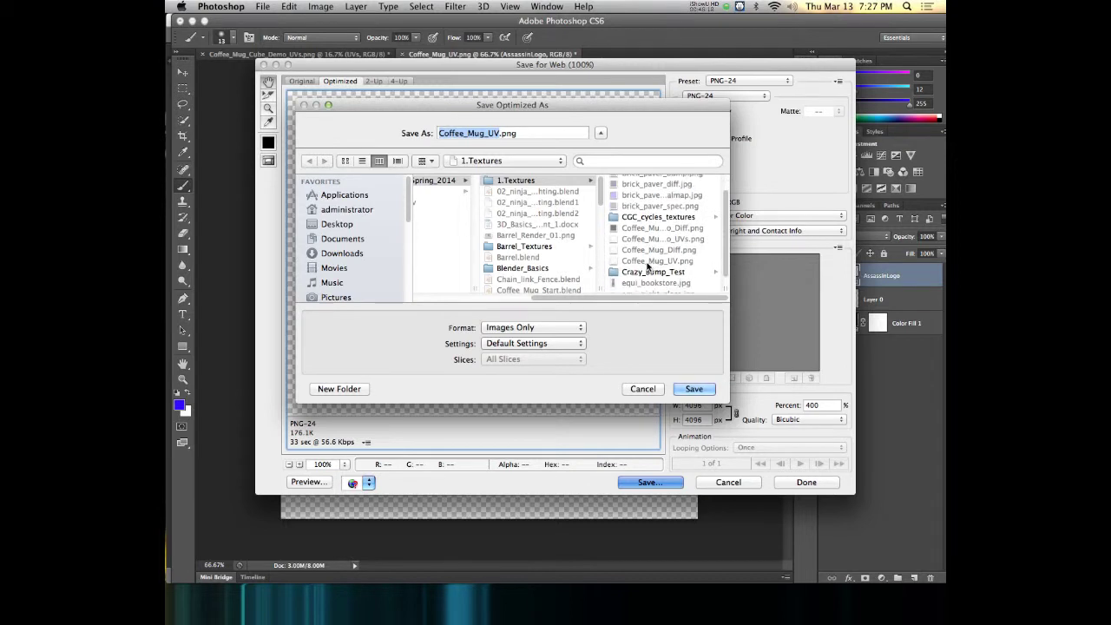
click(647, 252)
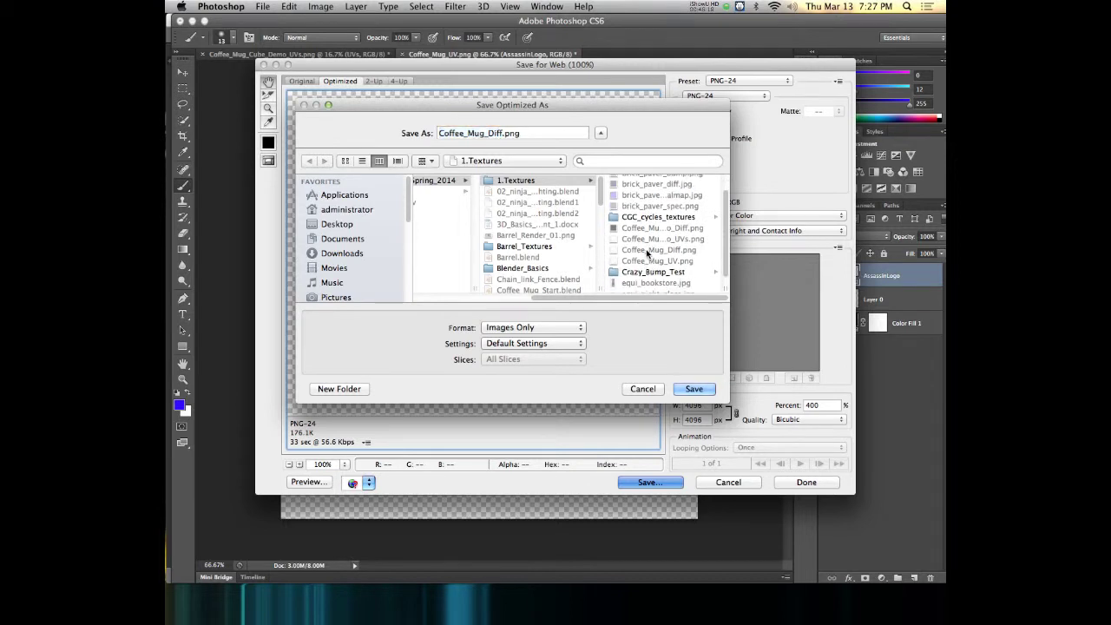
click(694, 388)
key(Return)
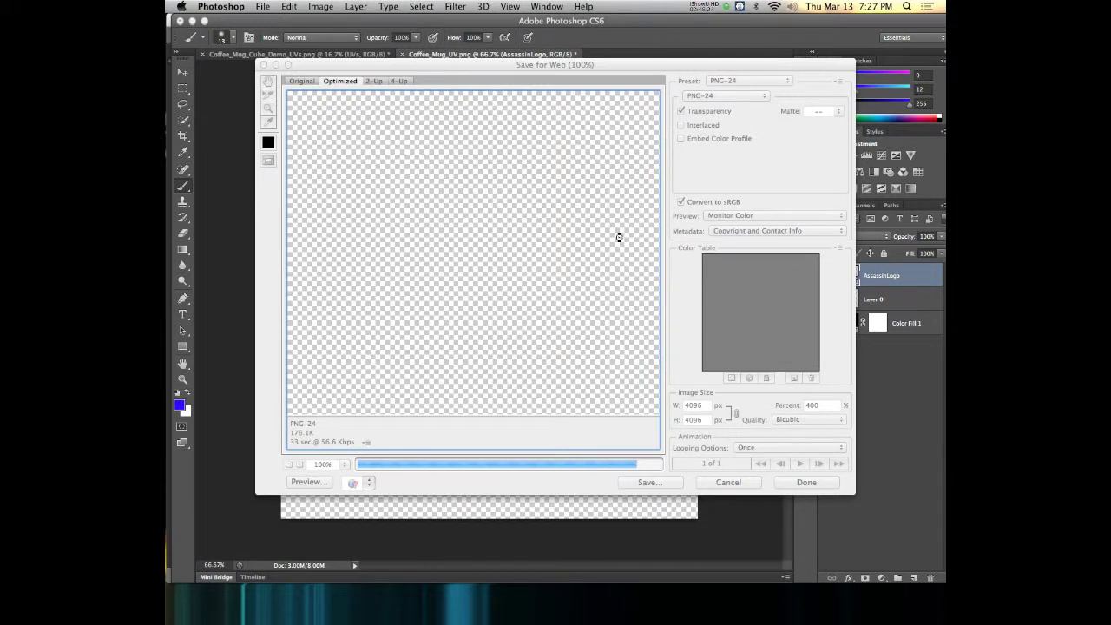
Step: Switch to Blender, restore the full layout, and feed a new Image Texture node's Color into the Anisotropic BSDF color of Mug_Metal
key(super+Tab)
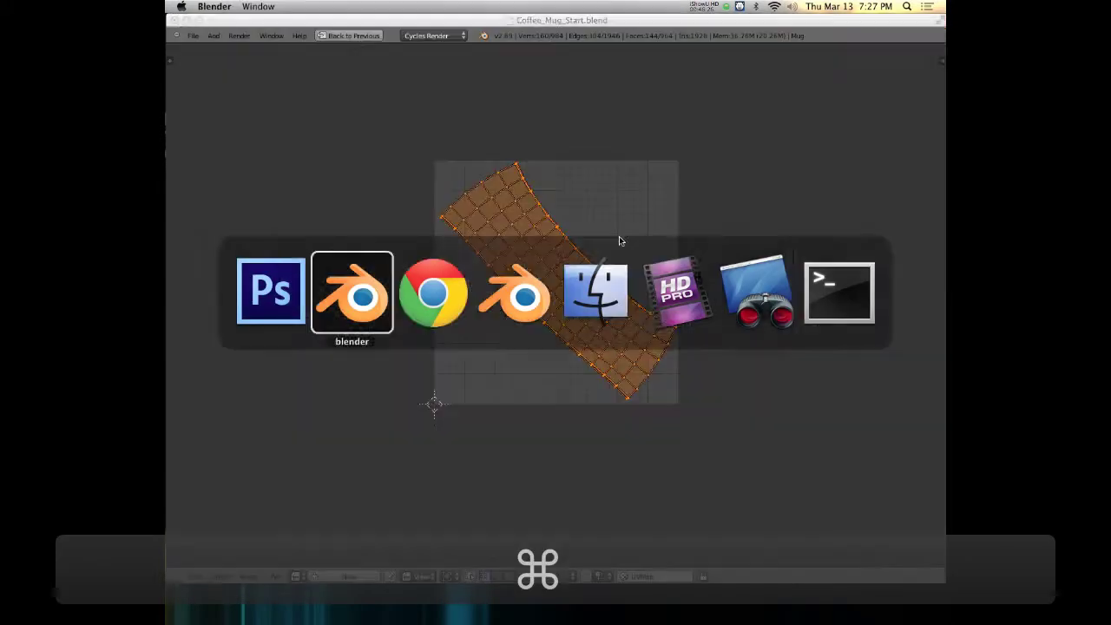
key(super+Up)
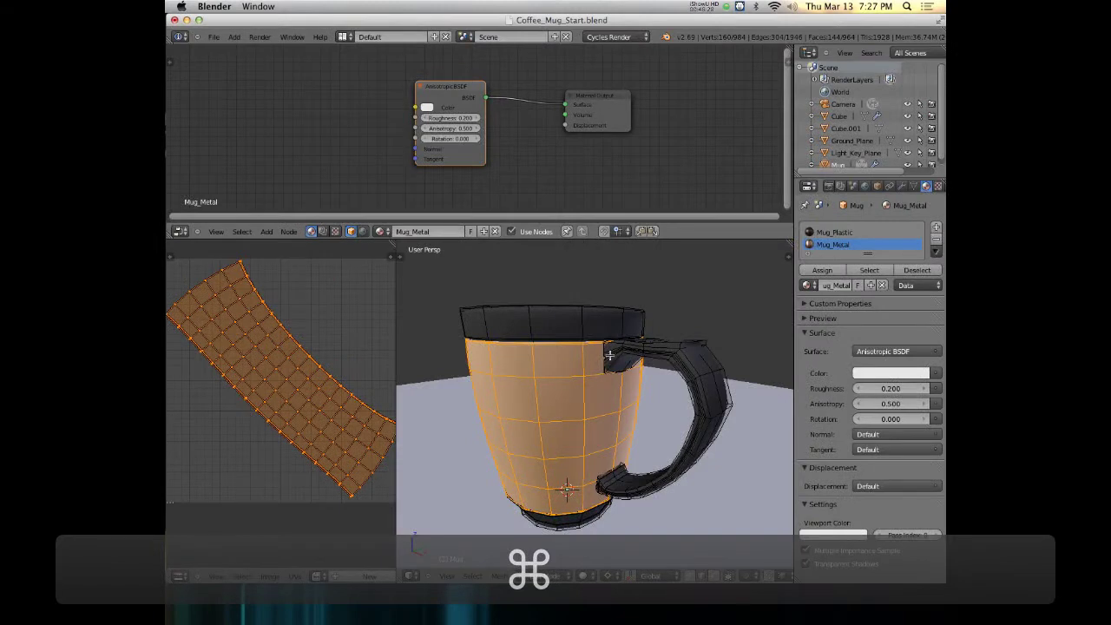
mouse_move(452, 86)
mouse_down()
mouse_move(469, 86)
mouse_move(440, 92)
mouse_up()
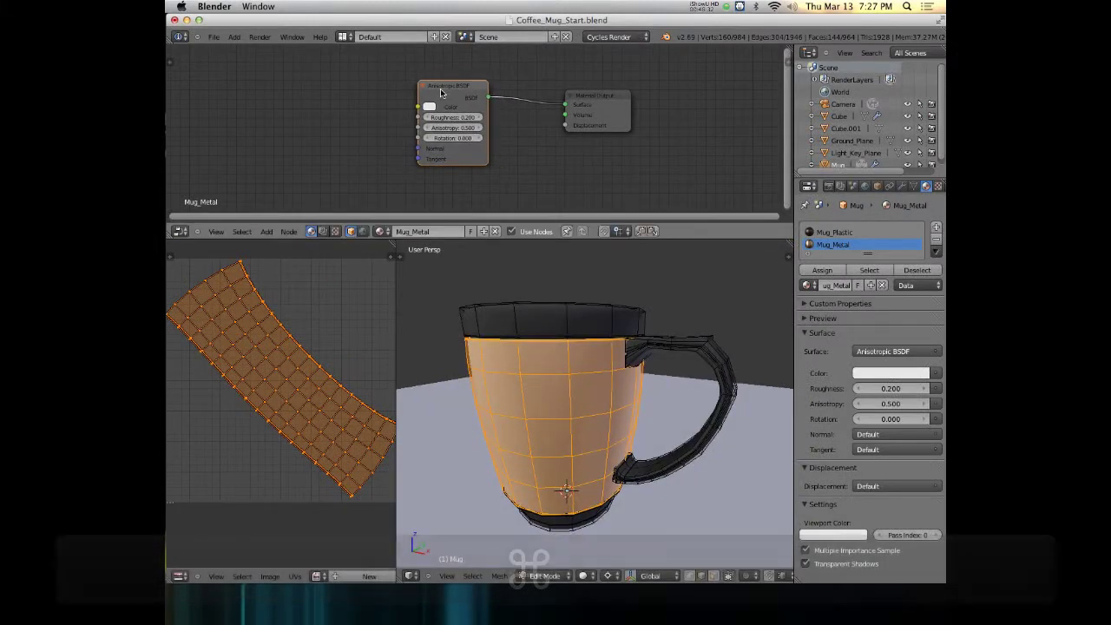
key(shift+a)
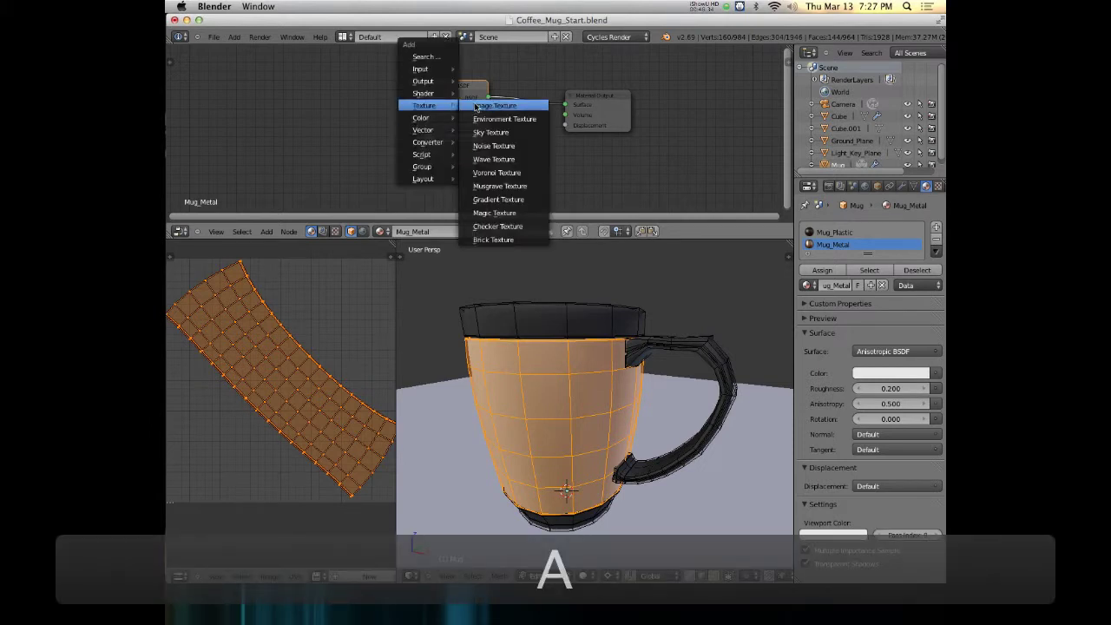
click(479, 109)
click(285, 79)
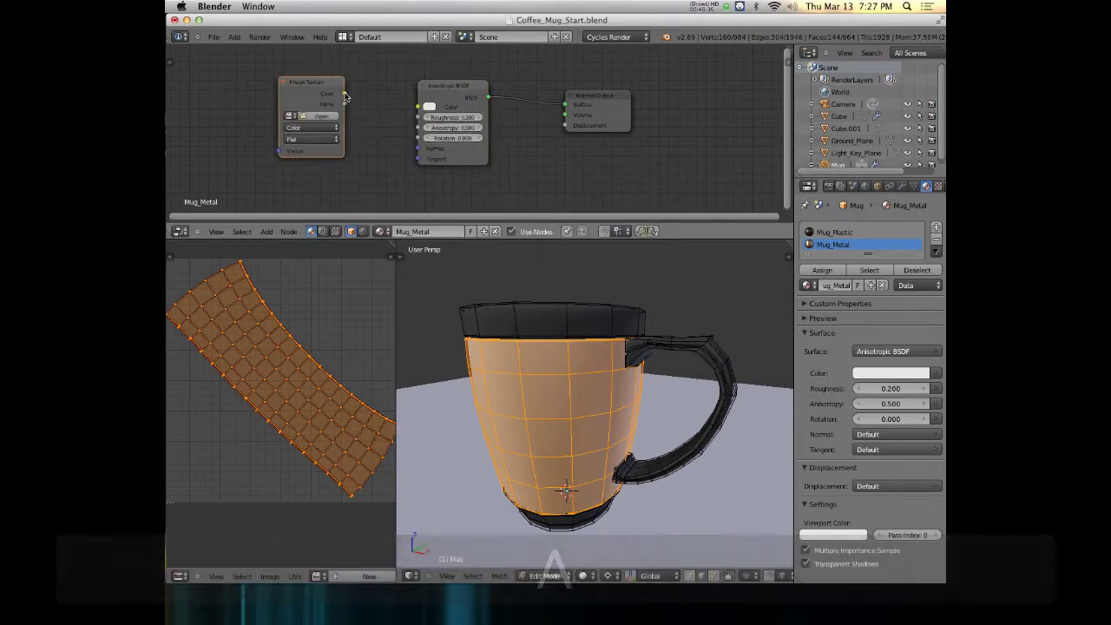
drag(344, 93, 418, 107)
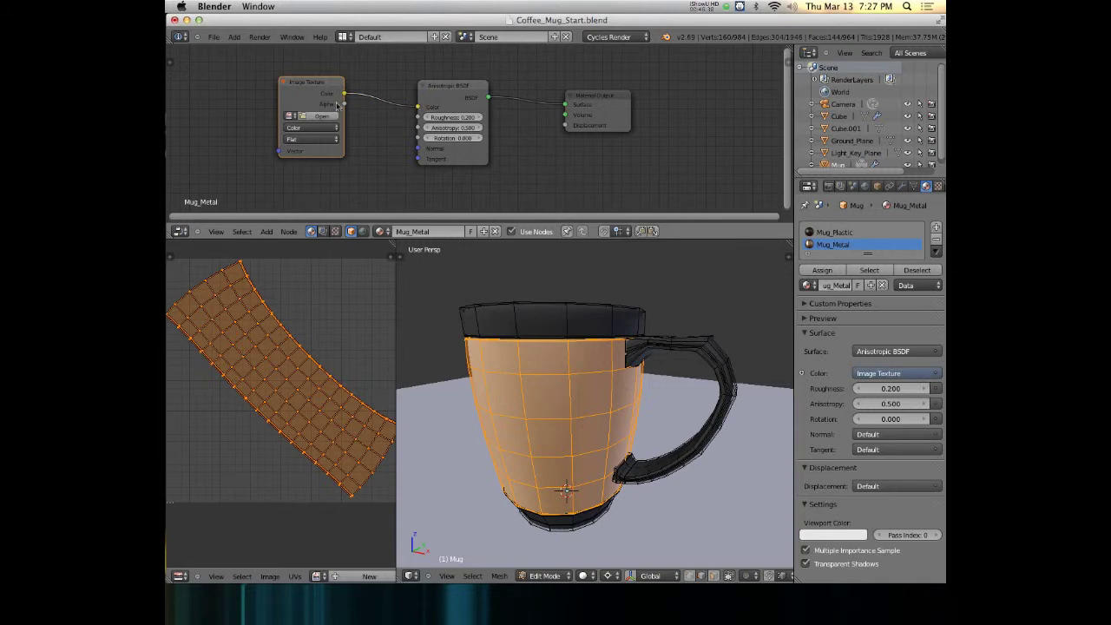
Step: Load Coffee_Mug_Diff.png from the 1.Textures folder into the Image Texture node
click(289, 115)
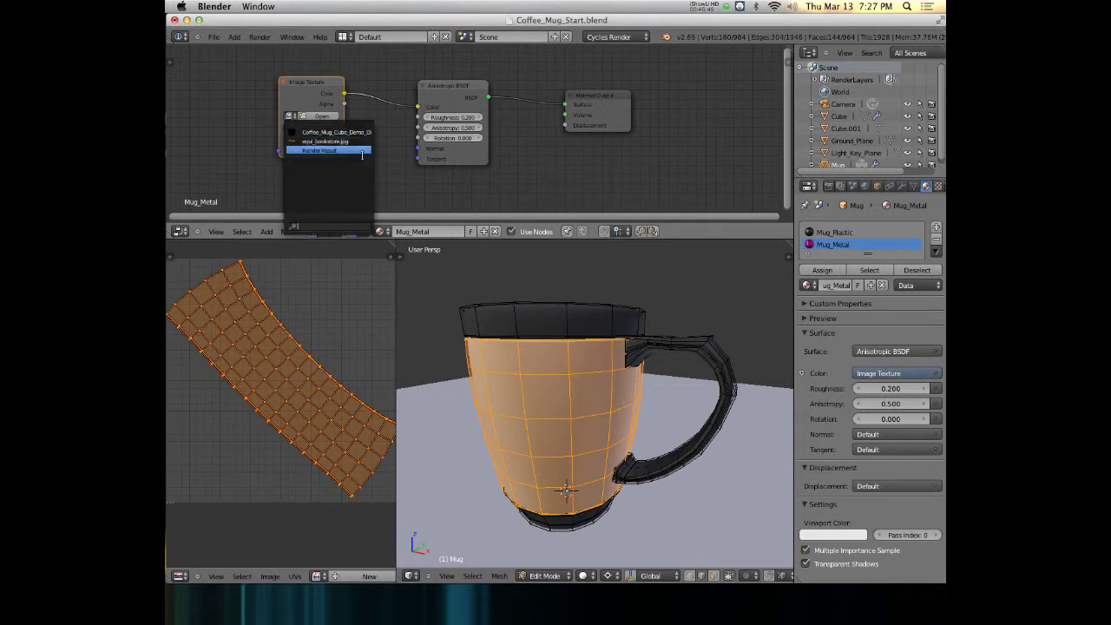
click(313, 115)
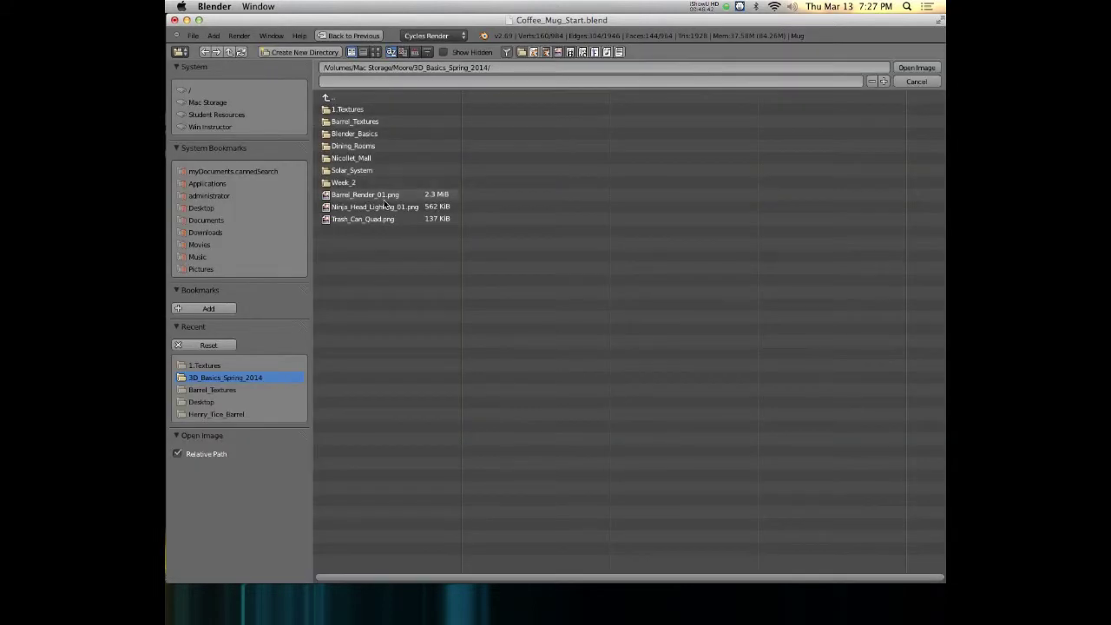
click(347, 110)
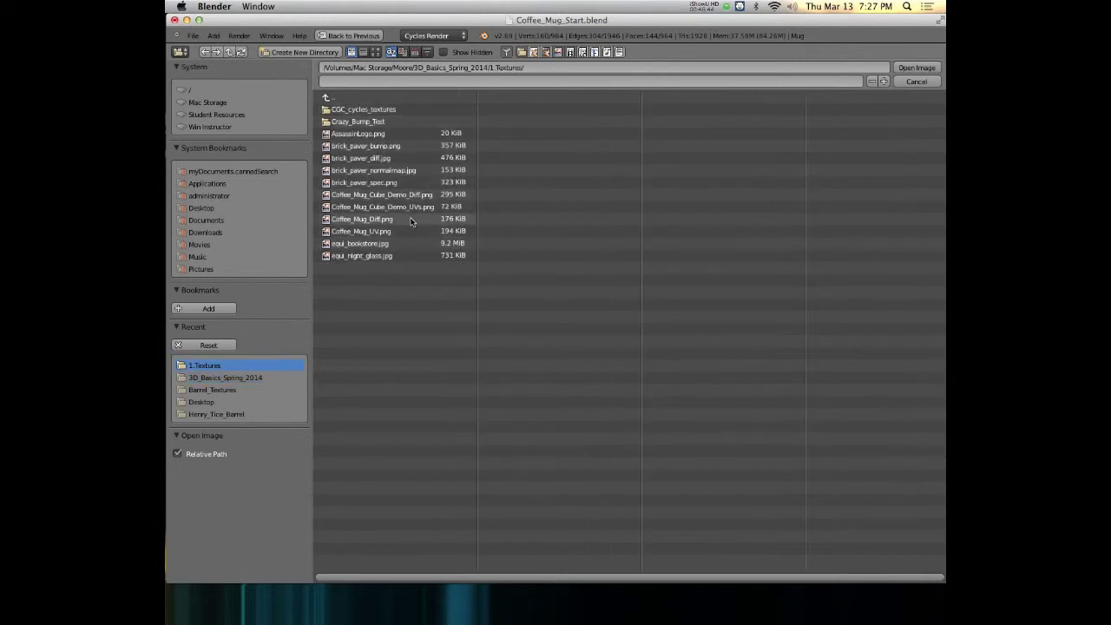
click(419, 218)
click(916, 66)
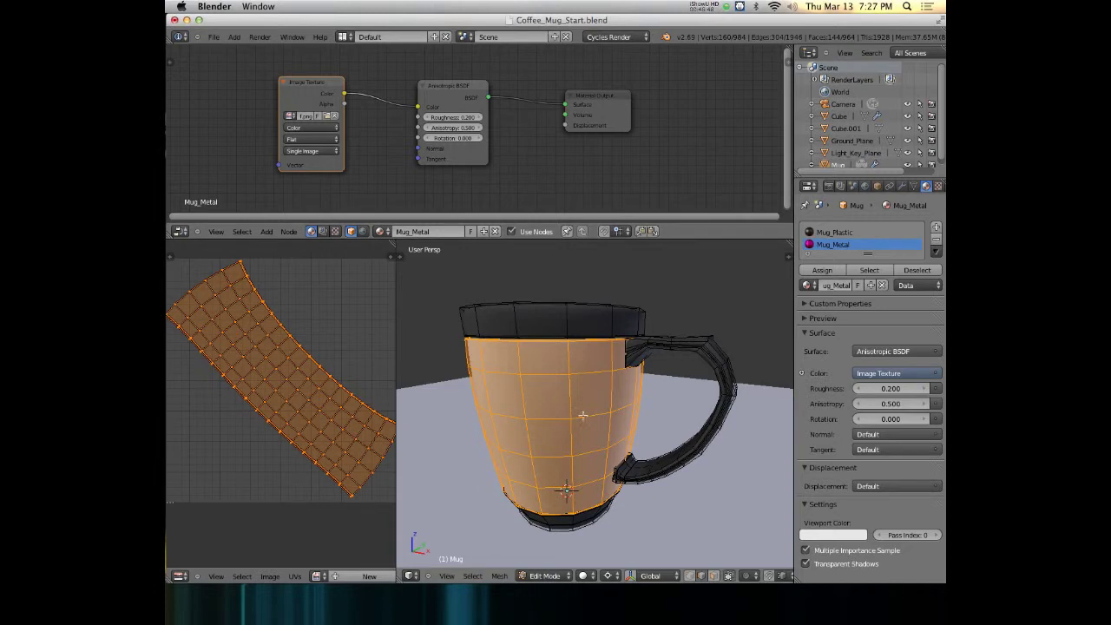
Step: Show the mug in rendered viewport shading and spread the Mug_Metal nodes apart to make room after the Image Texture node
key(shift+z)
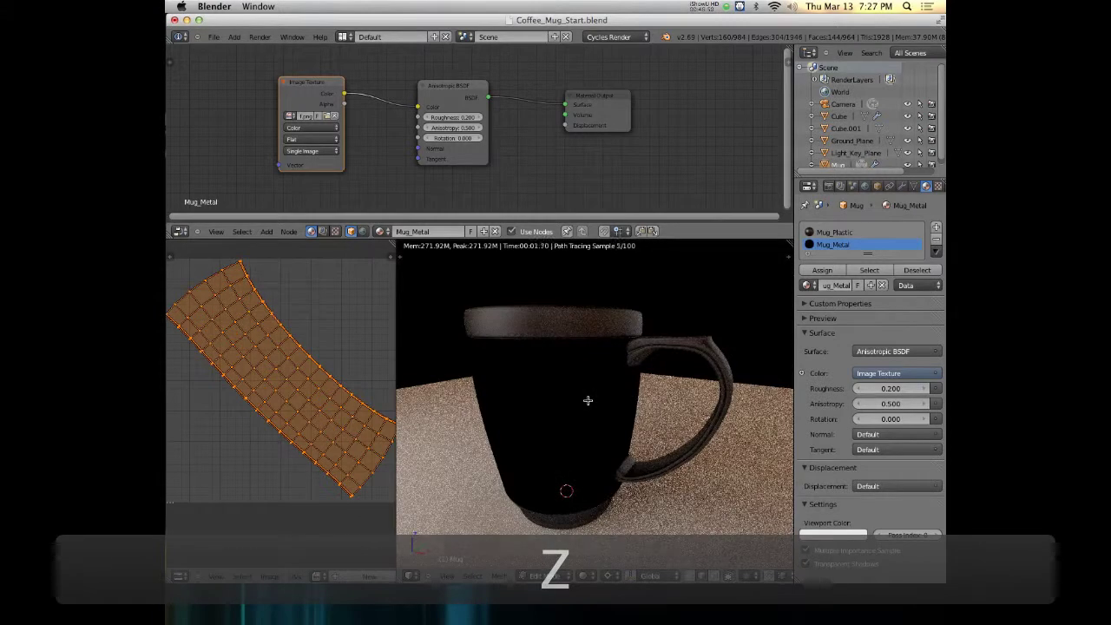
drag(596, 100, 698, 97)
drag(444, 90, 534, 83)
drag(299, 89, 269, 79)
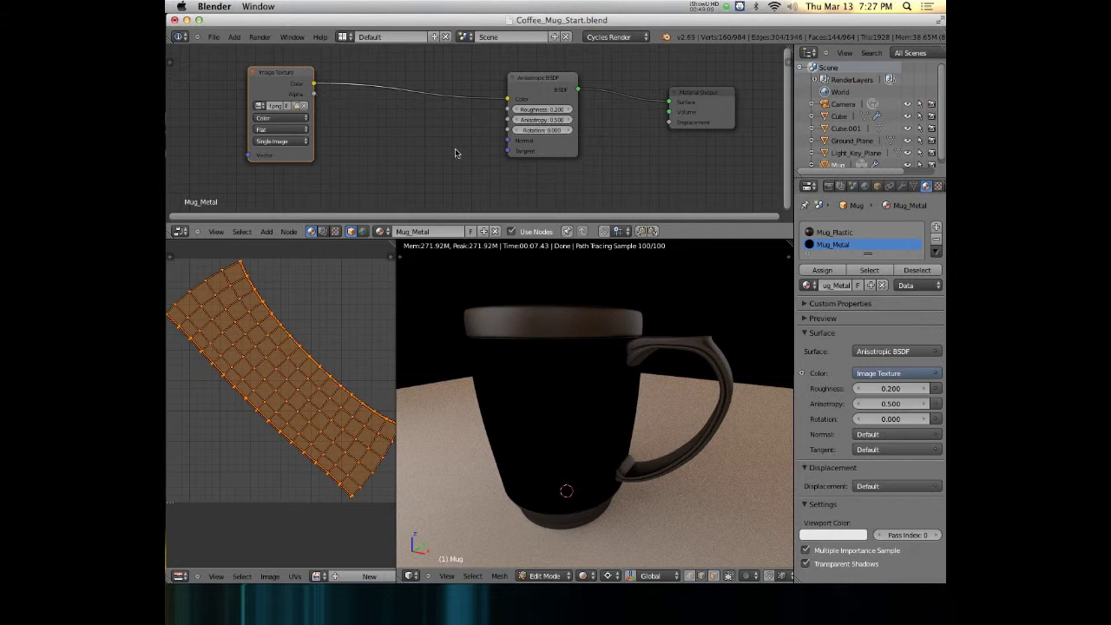
Step: Insert a MixRGB node between the Image Texture and Anisotropic BSDF, with the texture's Color in Color1 and its Alpha driving Fac
key(shift+a)
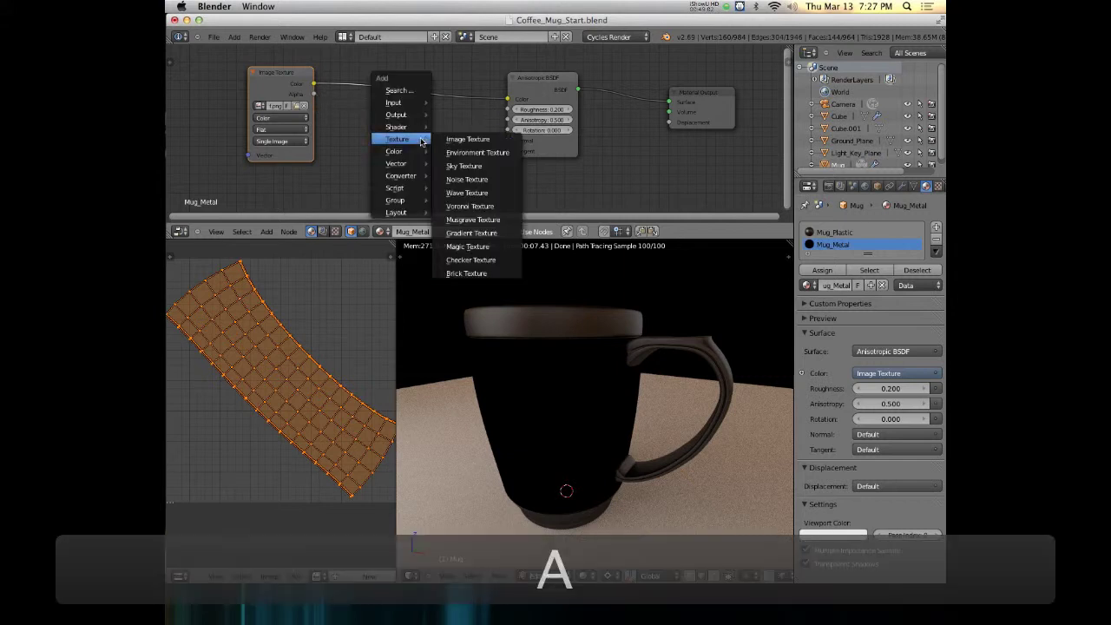
mouse_move(418, 151)
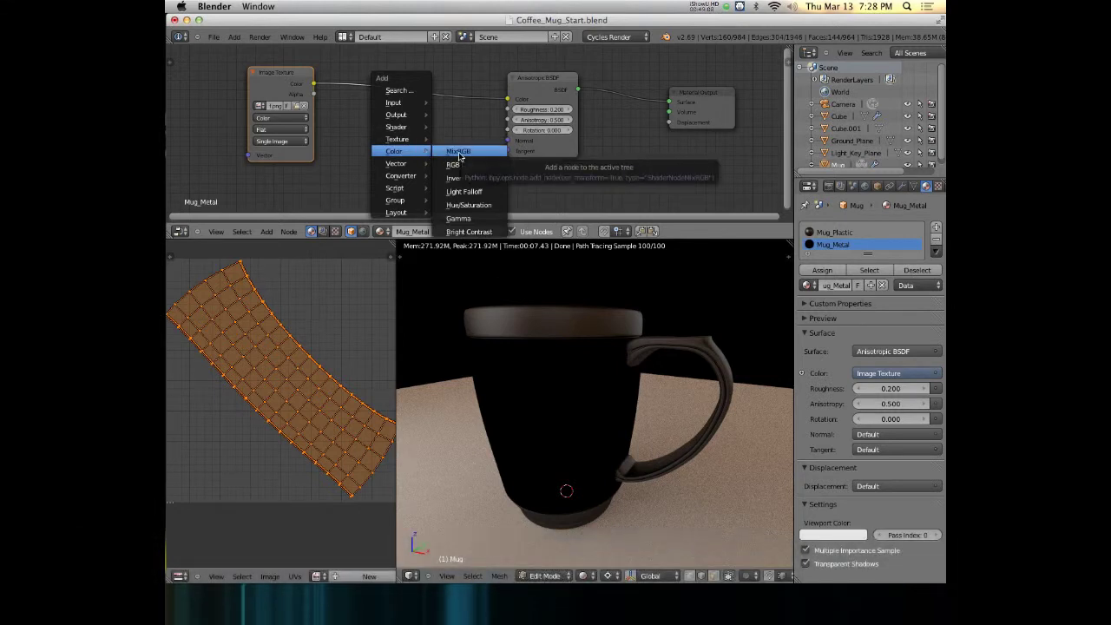
click(460, 157)
click(412, 171)
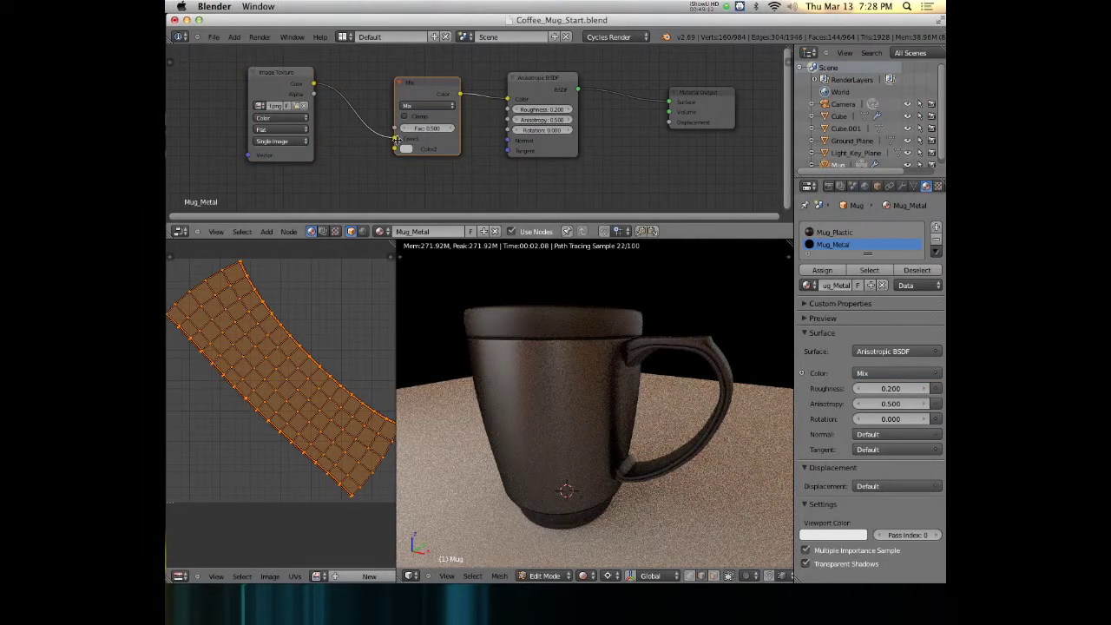
drag(426, 128, 452, 128)
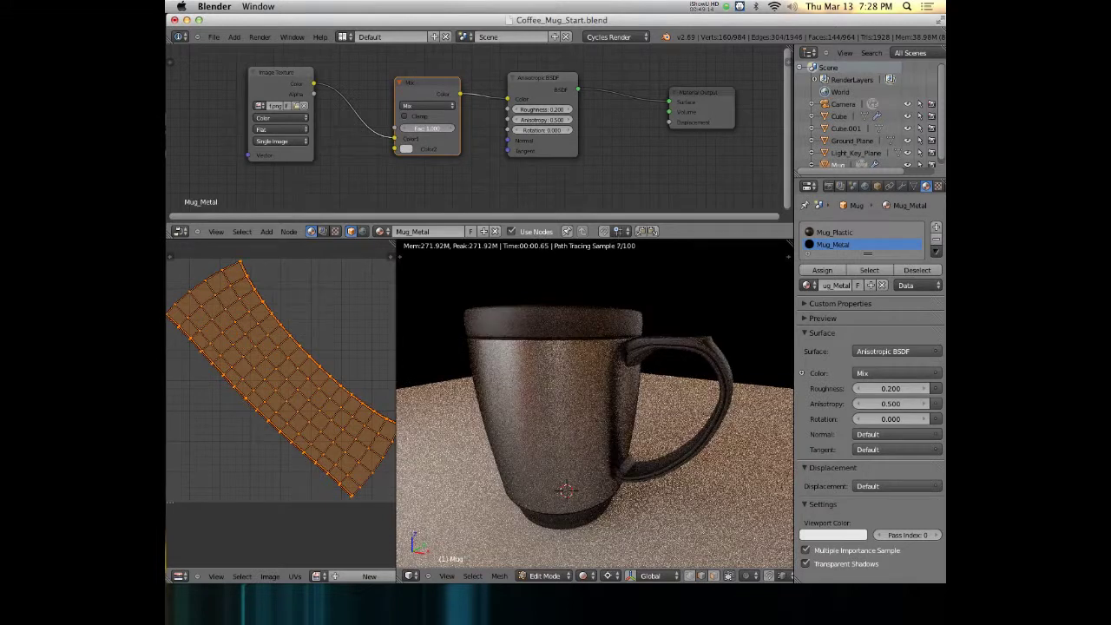
drag(358, 109, 395, 128)
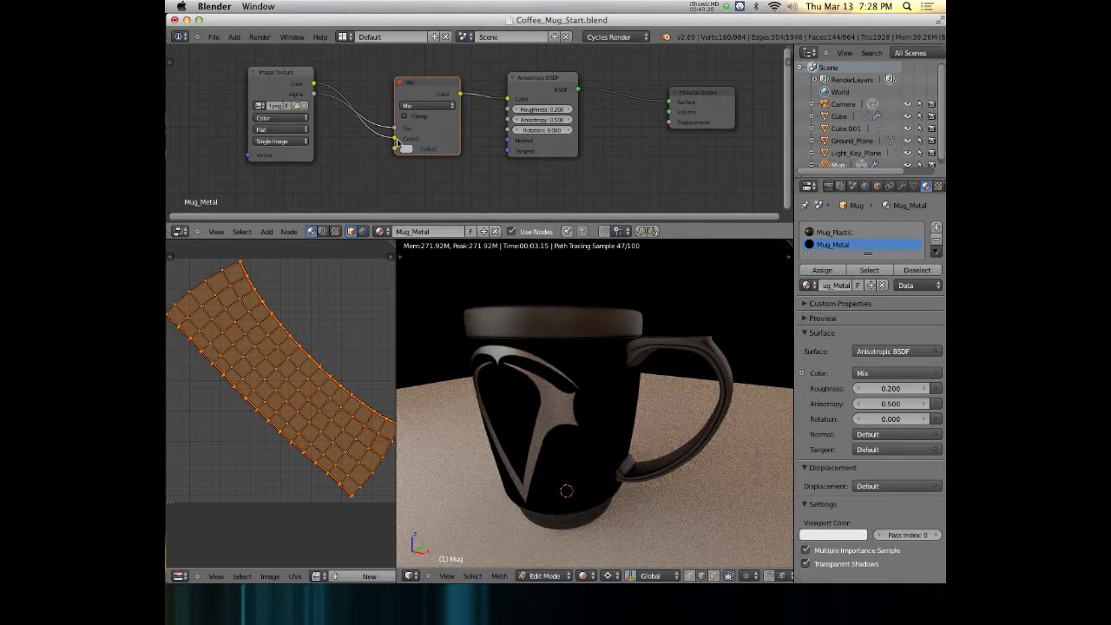
Step: Switch to Photoshop with the Coffee_Mug_UV.png document
key(super+Tab)
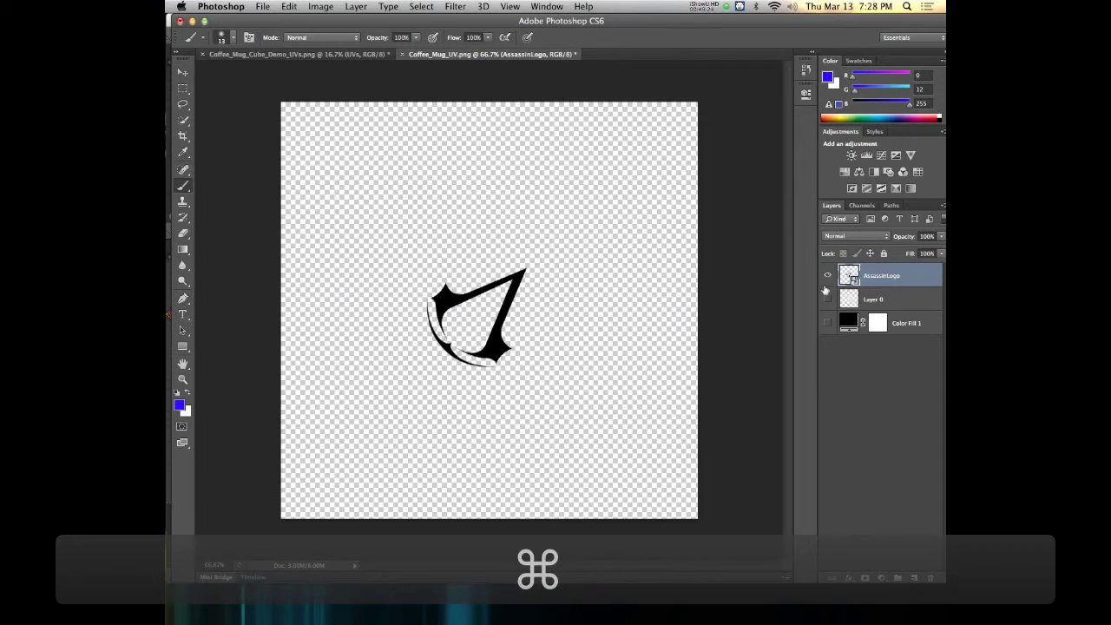
double_click(851, 276)
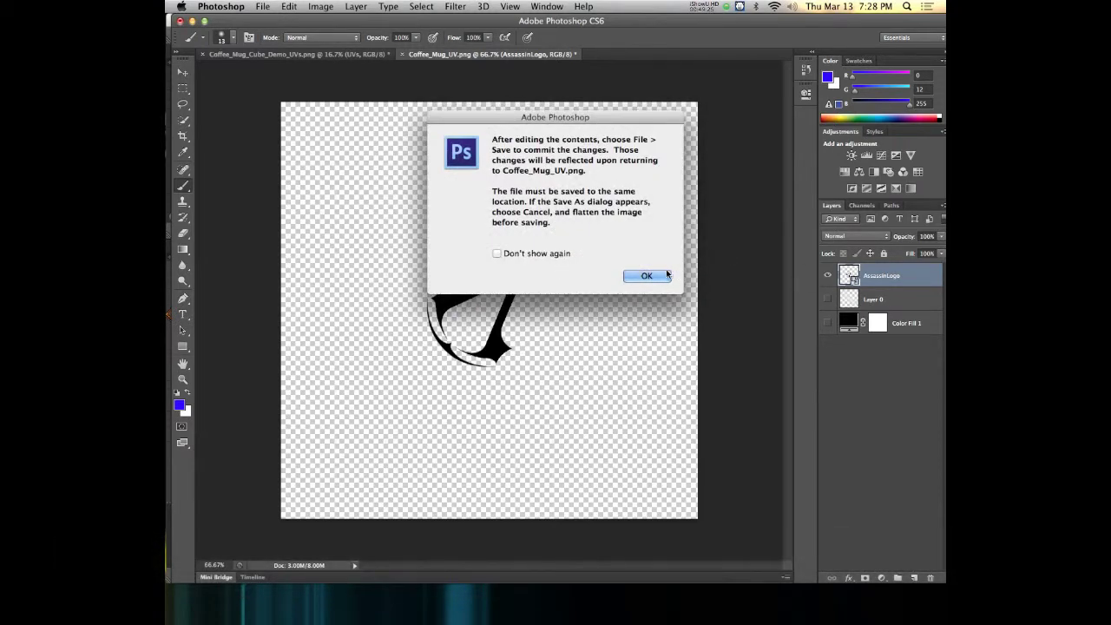
click(647, 275)
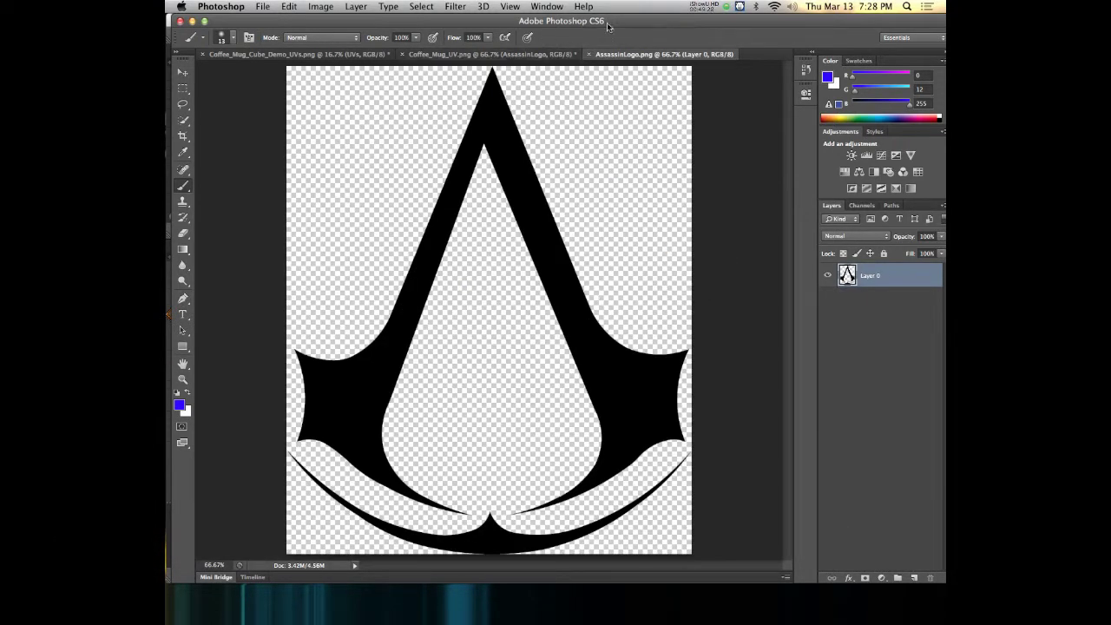
click(589, 55)
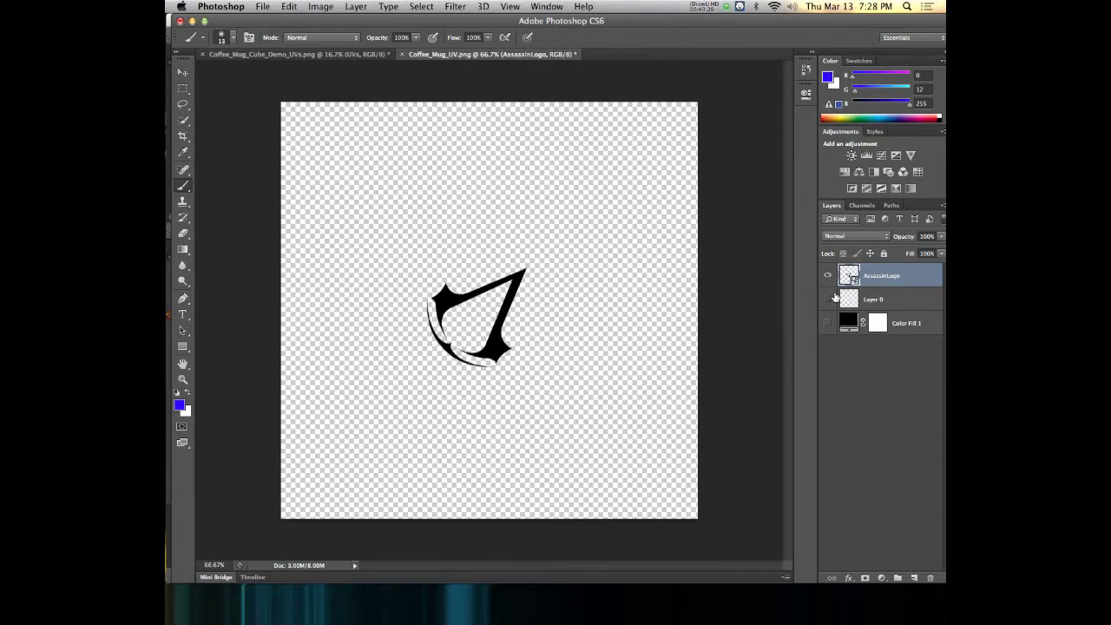
Step: Rotate the AssassinLogo layer by 180° to an angle of -135° and check its placement against the UV layout layer
key(super+t)
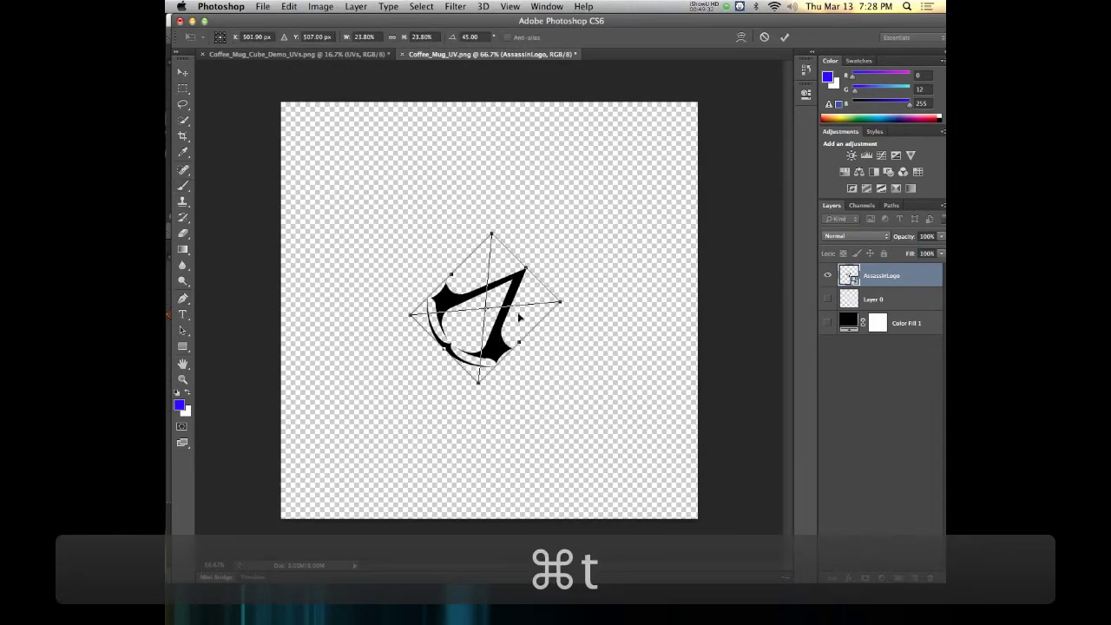
key(r)
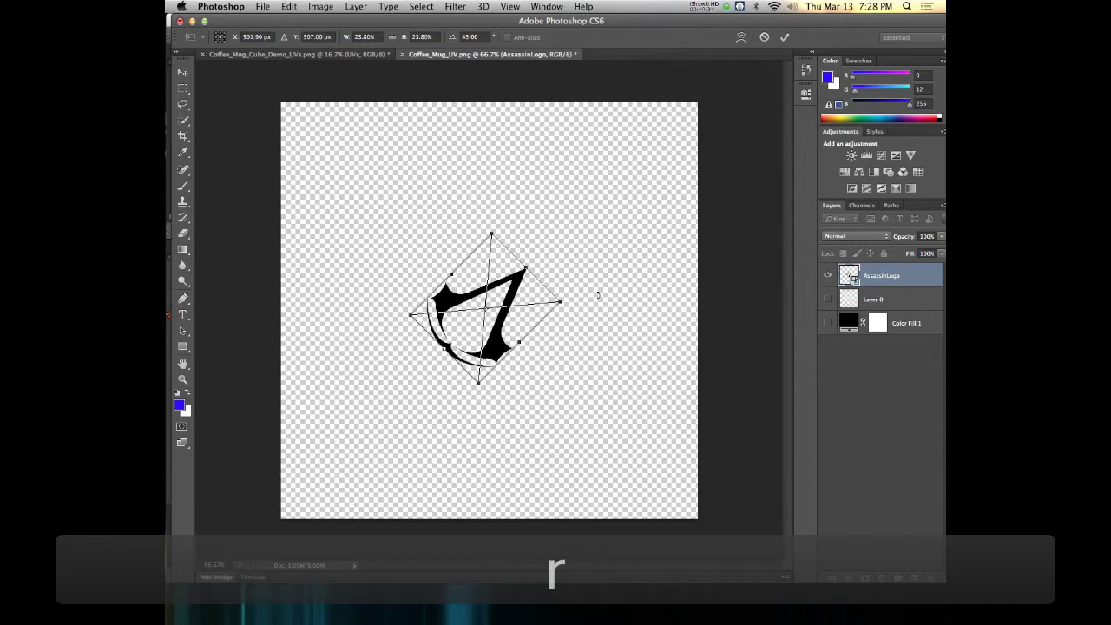
drag(572, 310, 376, 332)
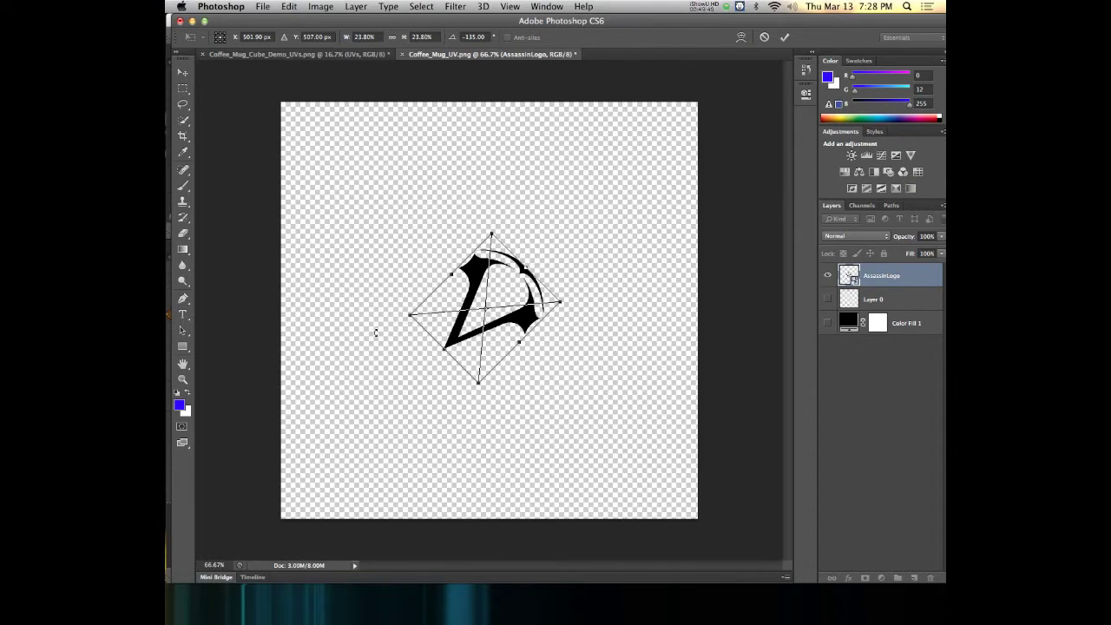
key(Return)
click(828, 300)
click(828, 300)
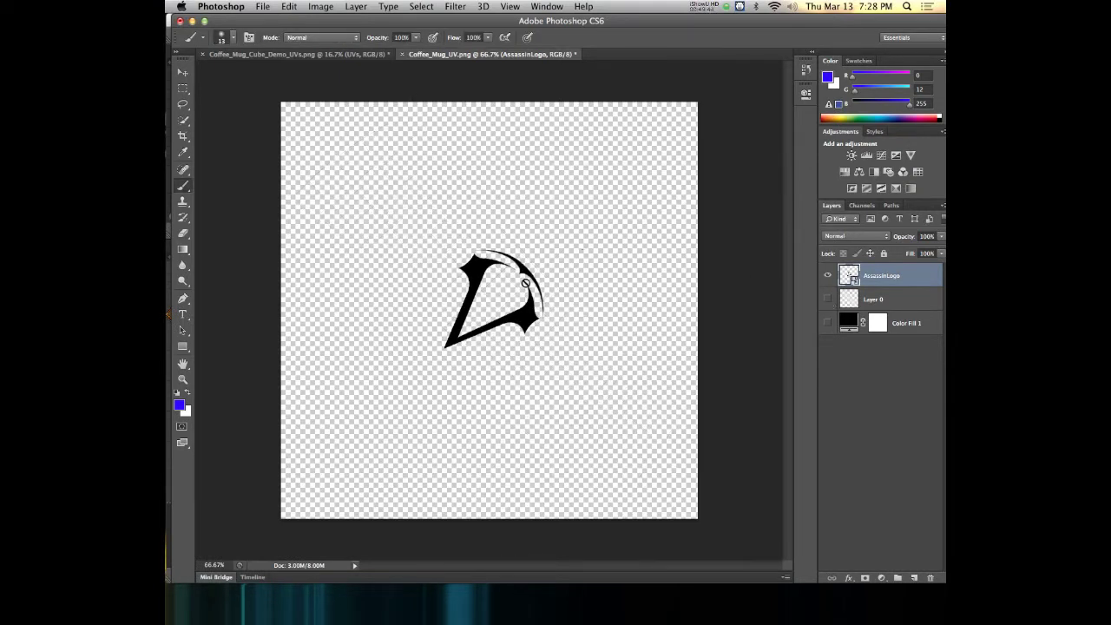
Step: Export the logo document for web as a transparent PNG-24 at 4096 px width and height, replacing Coffee_Mug_Diff.png in 1.Textures
key(super+alt+shift+s)
double_click(700, 405)
text(4096)
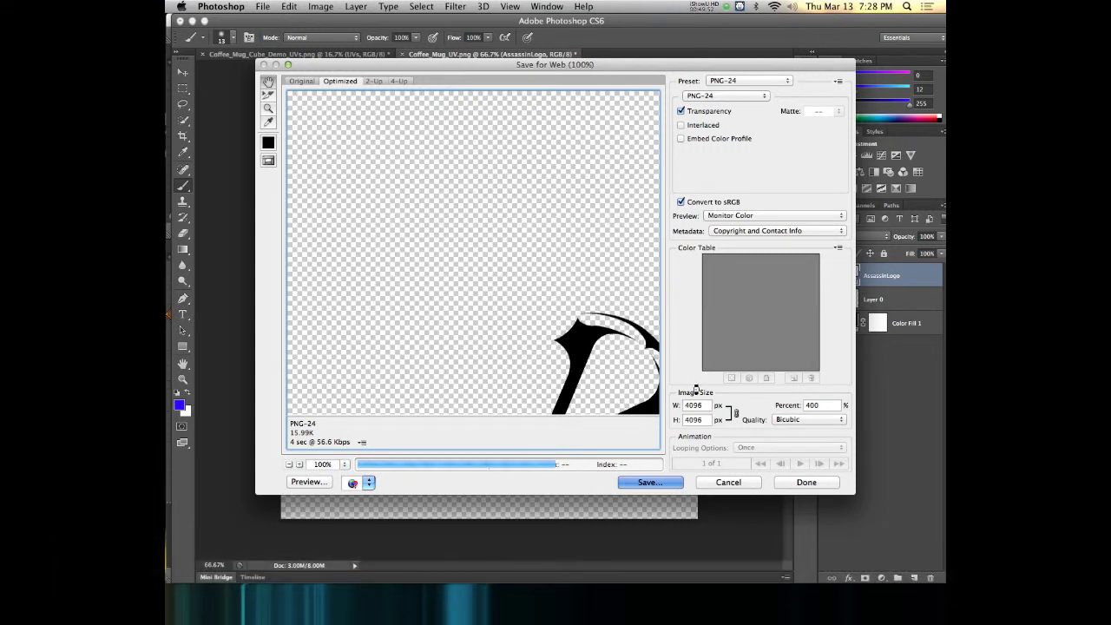
key(Return)
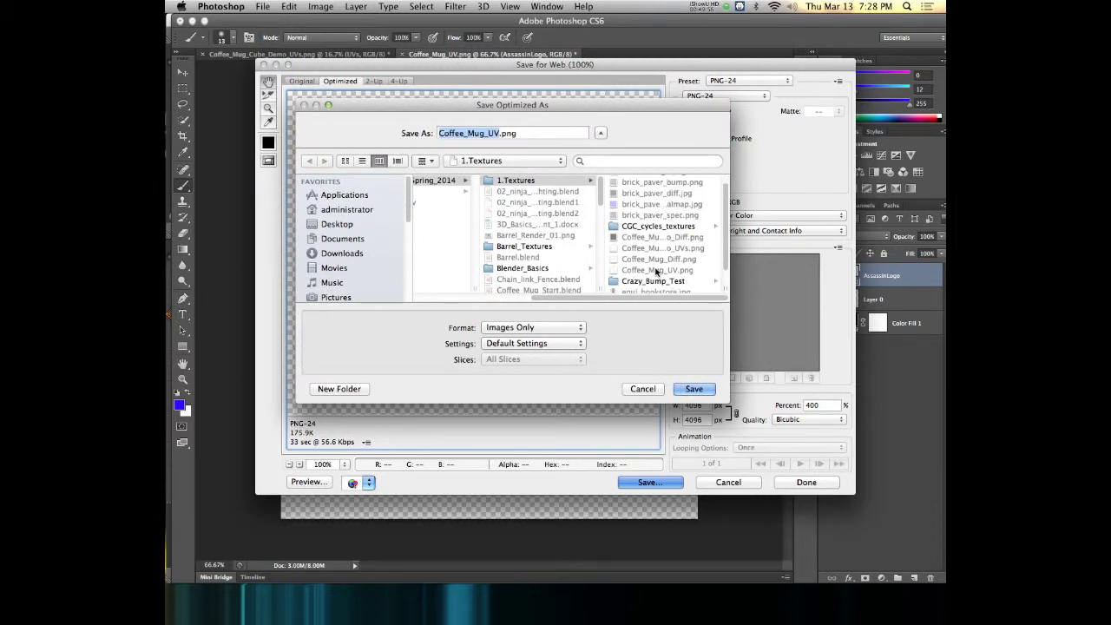
click(657, 268)
click(694, 389)
click(715, 314)
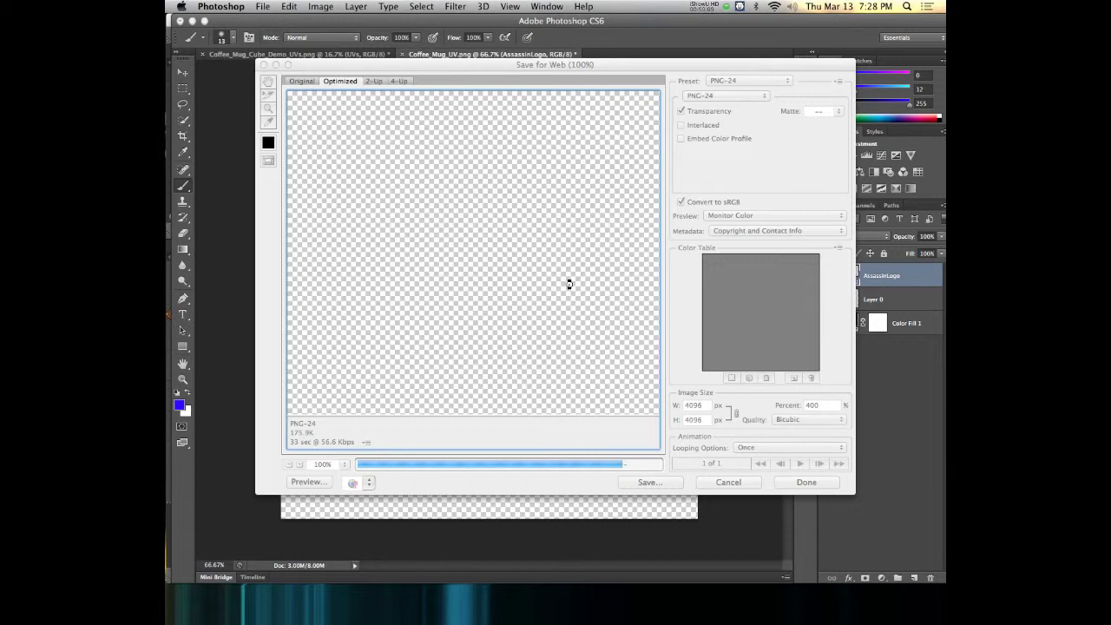
Step: Switch to Blender and load the updated Coffee_Mug_Diff.png into the Mug_Metal material's Image Texture node
key(super+Tab)
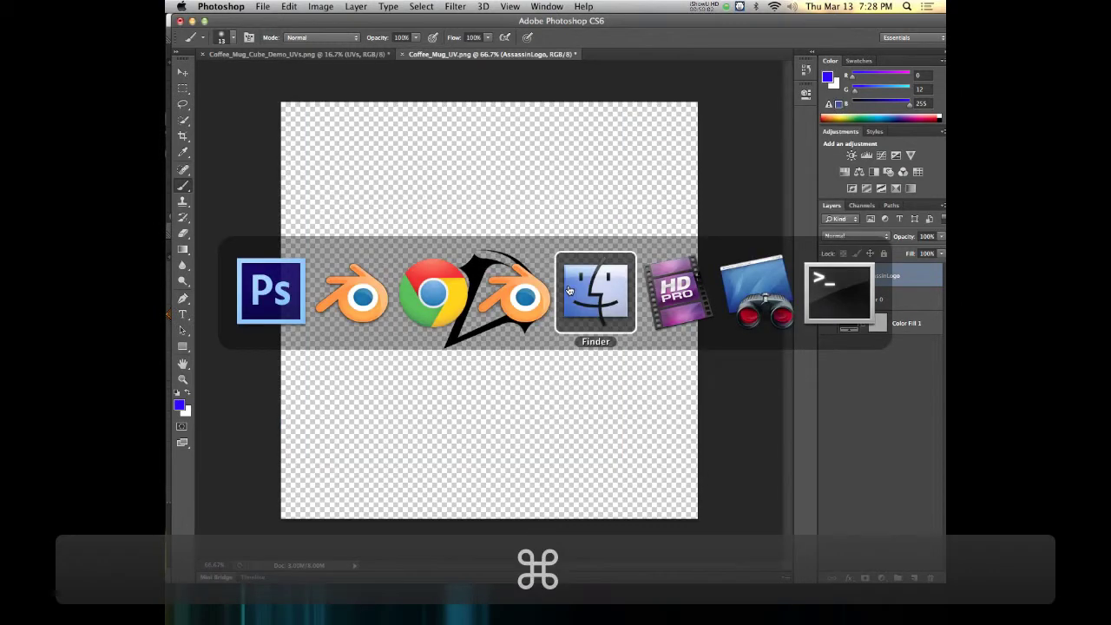
click(353, 293)
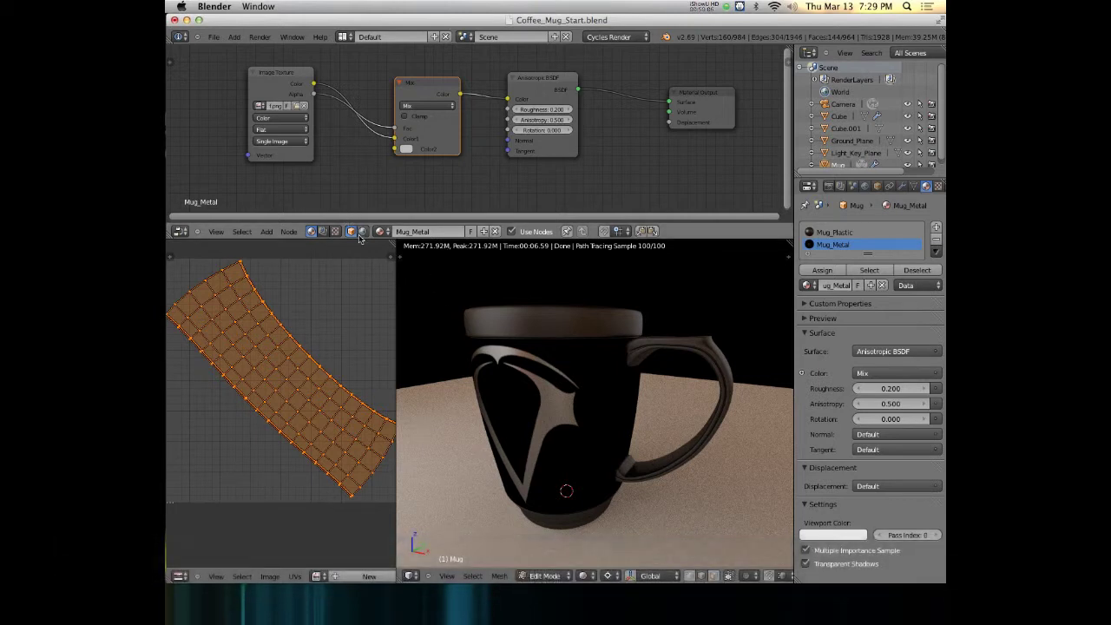
click(296, 106)
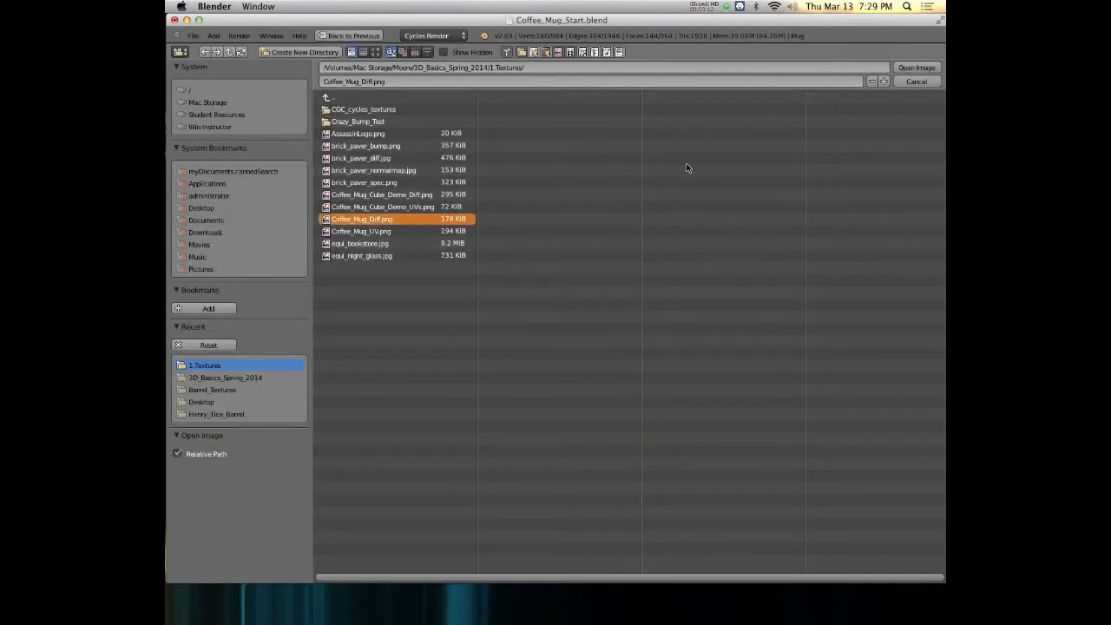
click(916, 66)
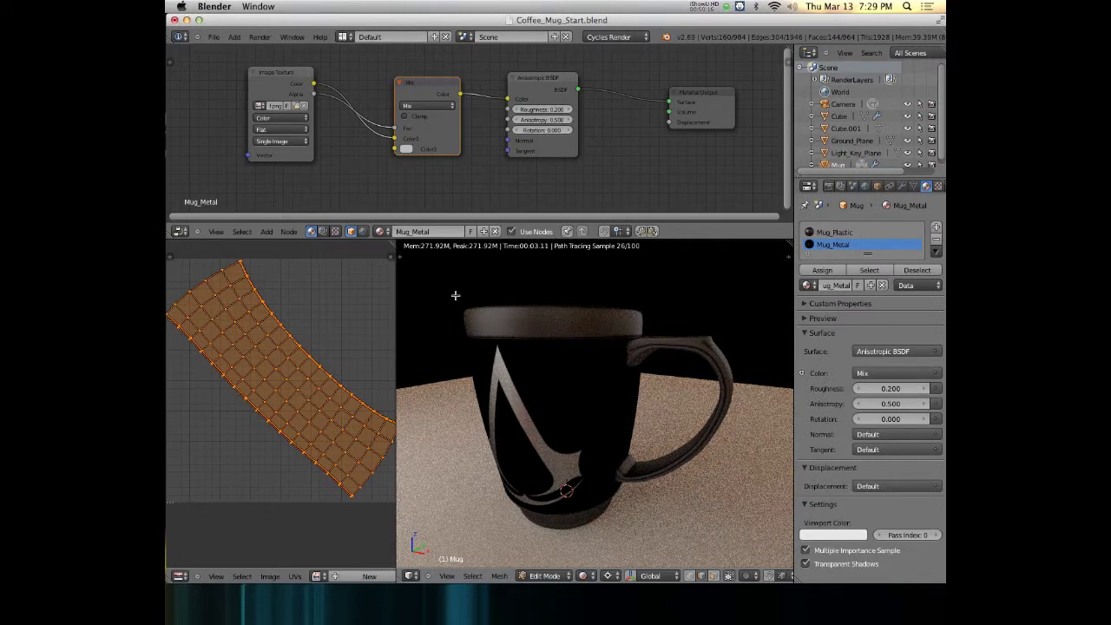
Step: Spread the Material Output, Anisotropic BSDF and Mix nodes farther apart from the Image Texture node
drag(707, 99, 721, 93)
drag(531, 79, 599, 73)
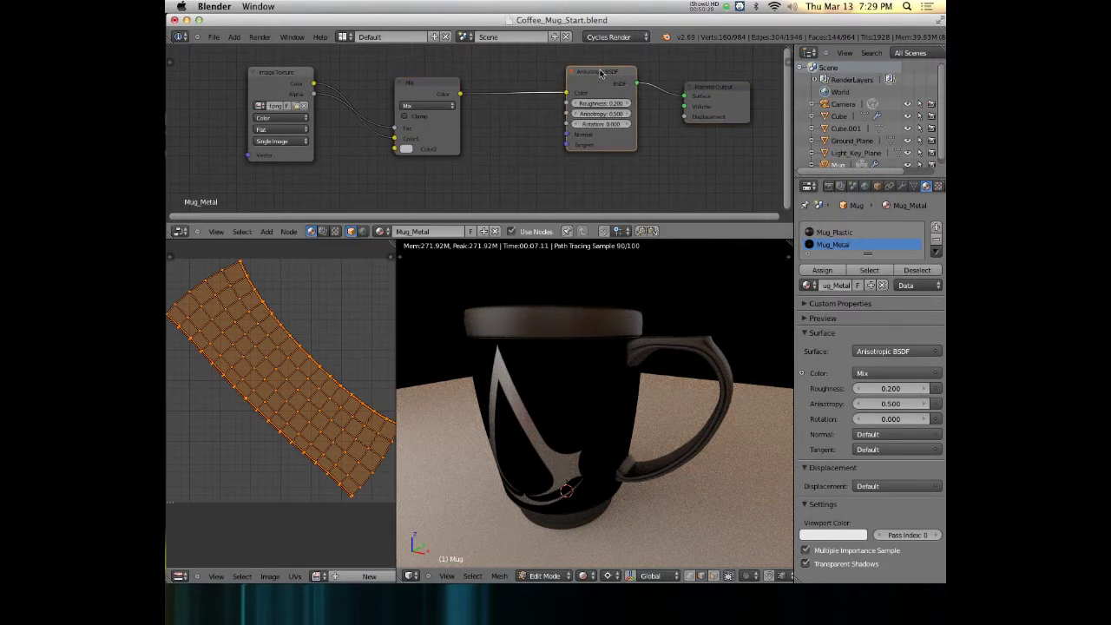
drag(440, 89, 459, 84)
Step: Try the Add, Multiply and Overlay blend types on the MixRGB node and return it to Mix
click(448, 101)
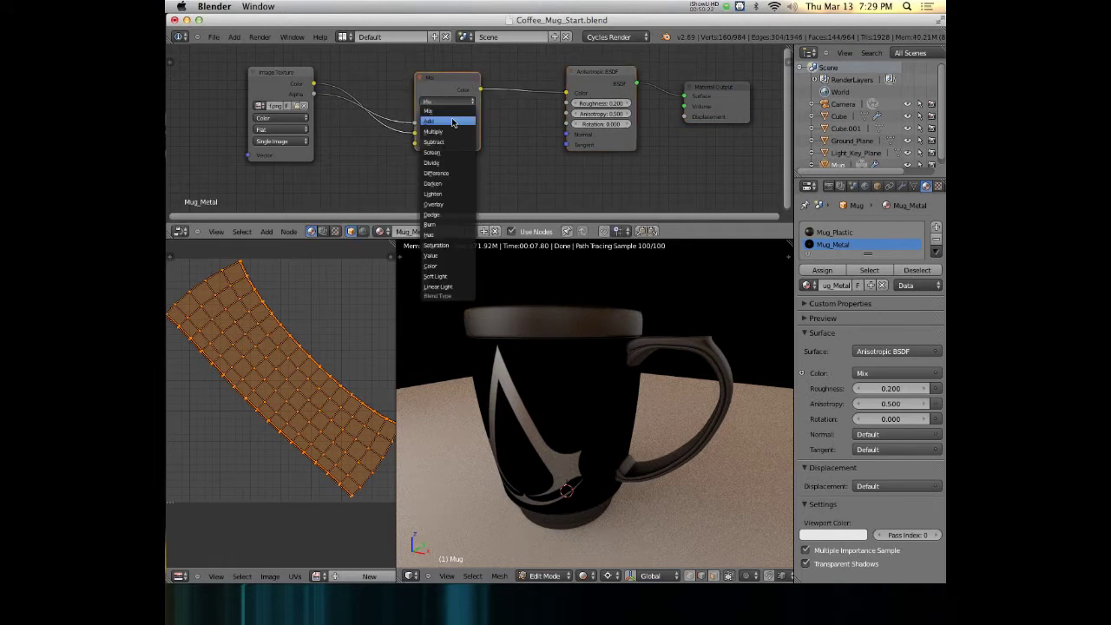
click(452, 123)
click(448, 101)
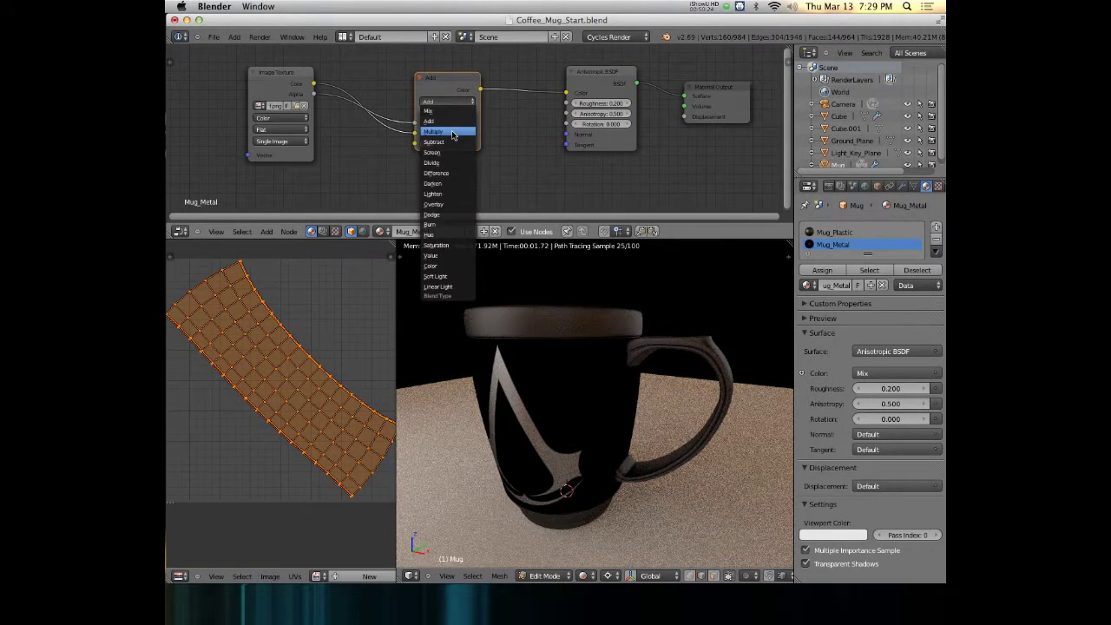
click(448, 127)
click(448, 102)
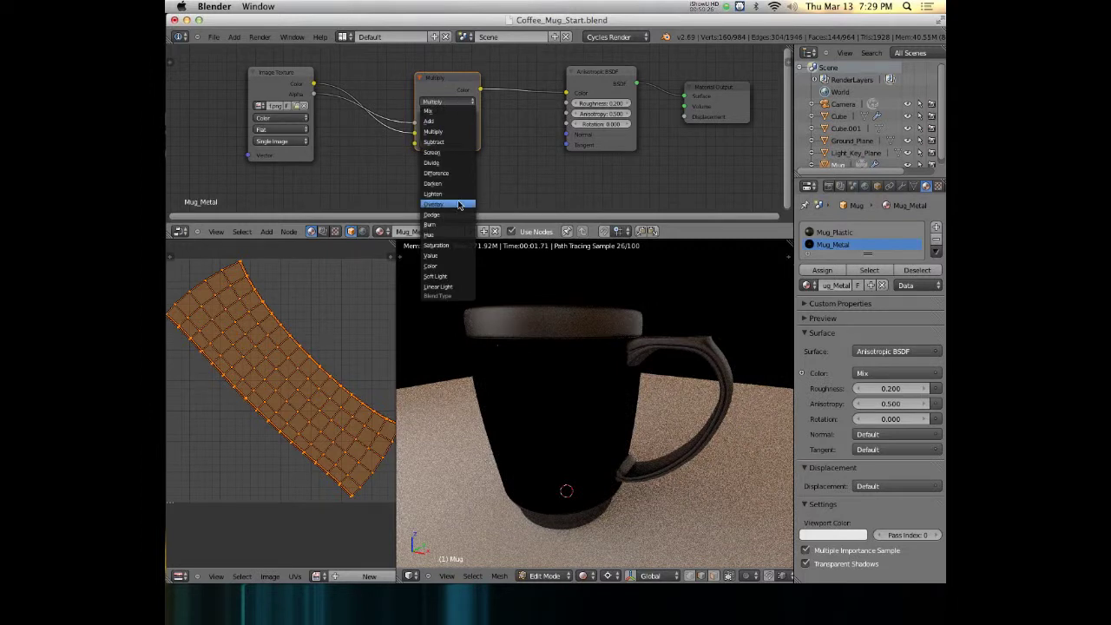
click(455, 205)
click(448, 102)
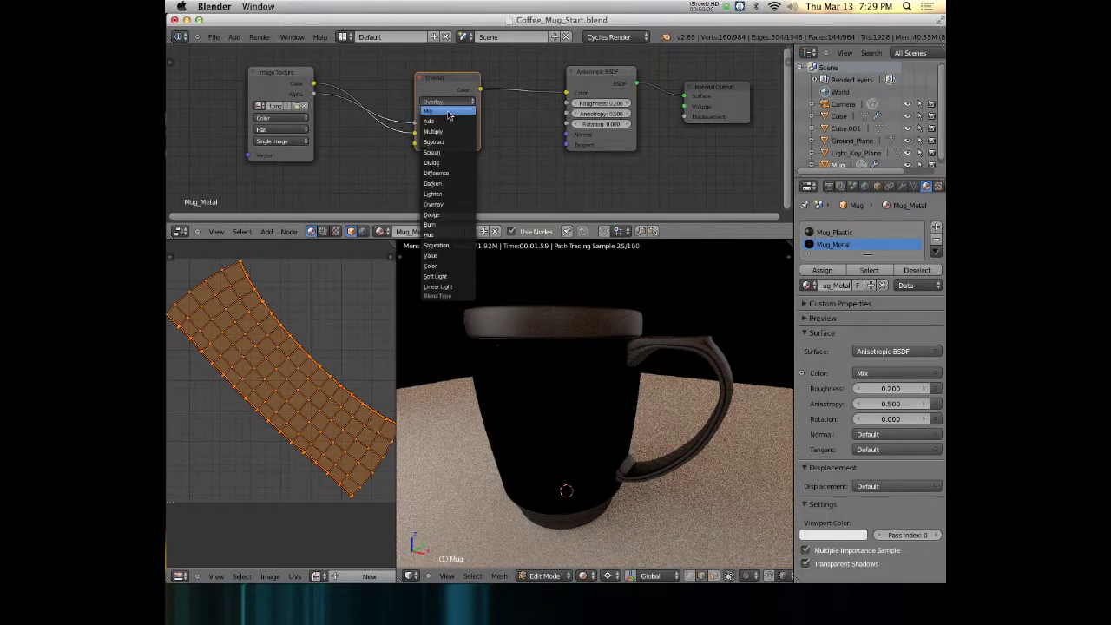
click(438, 113)
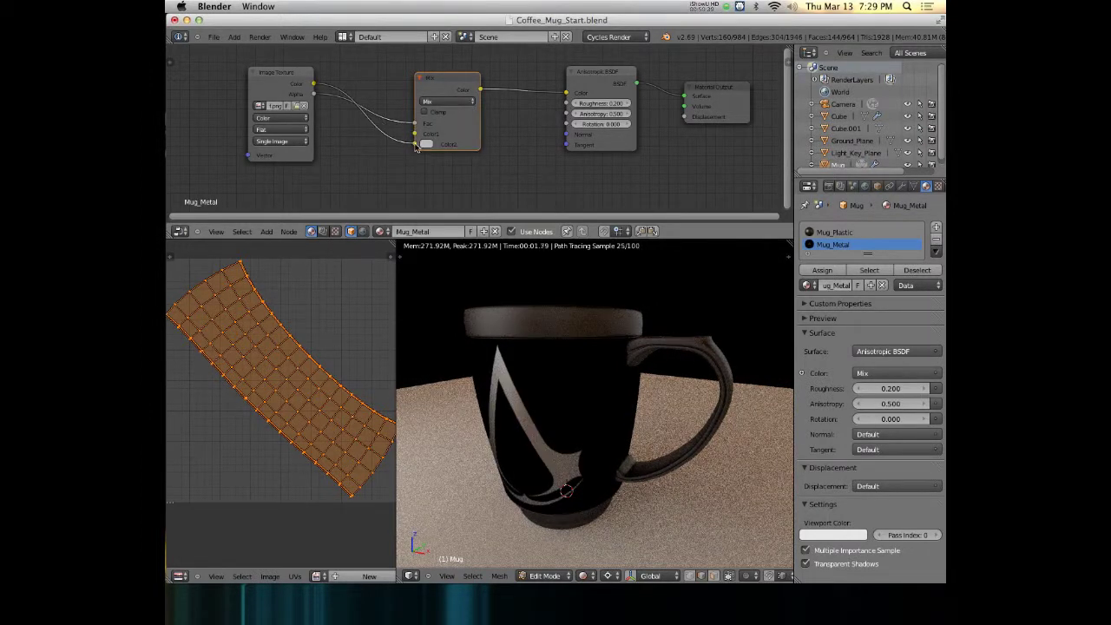
Step: Move the texture's Color link from Color1 to Color2 on the Mix node and view the mug through the camera in a maximized viewport
drag(416, 148, 416, 145)
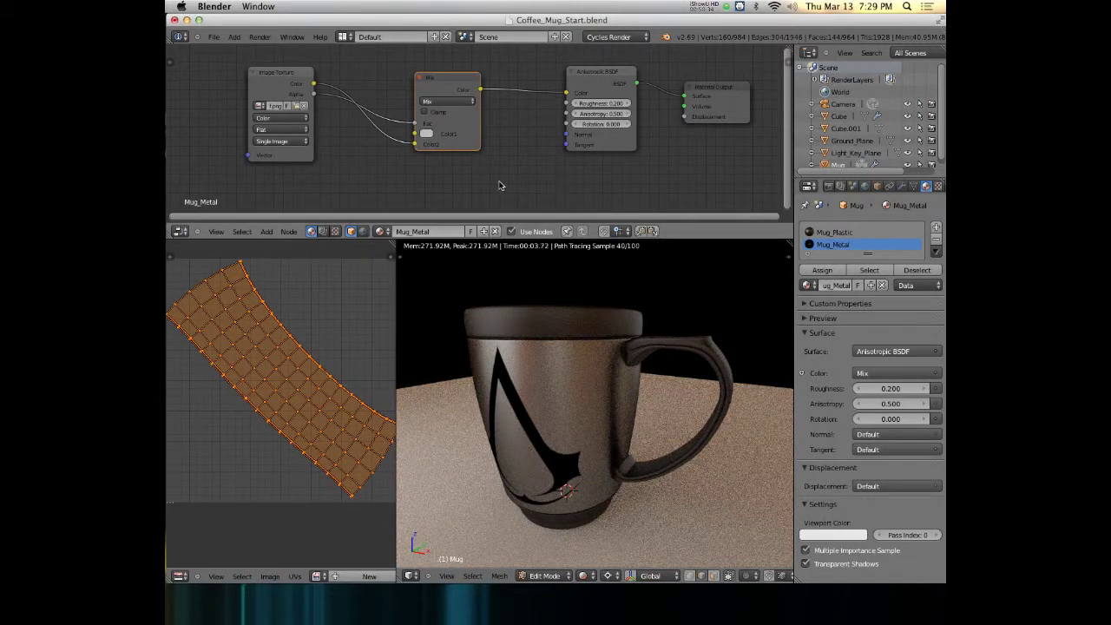
middle_drag(547, 345, 564, 393)
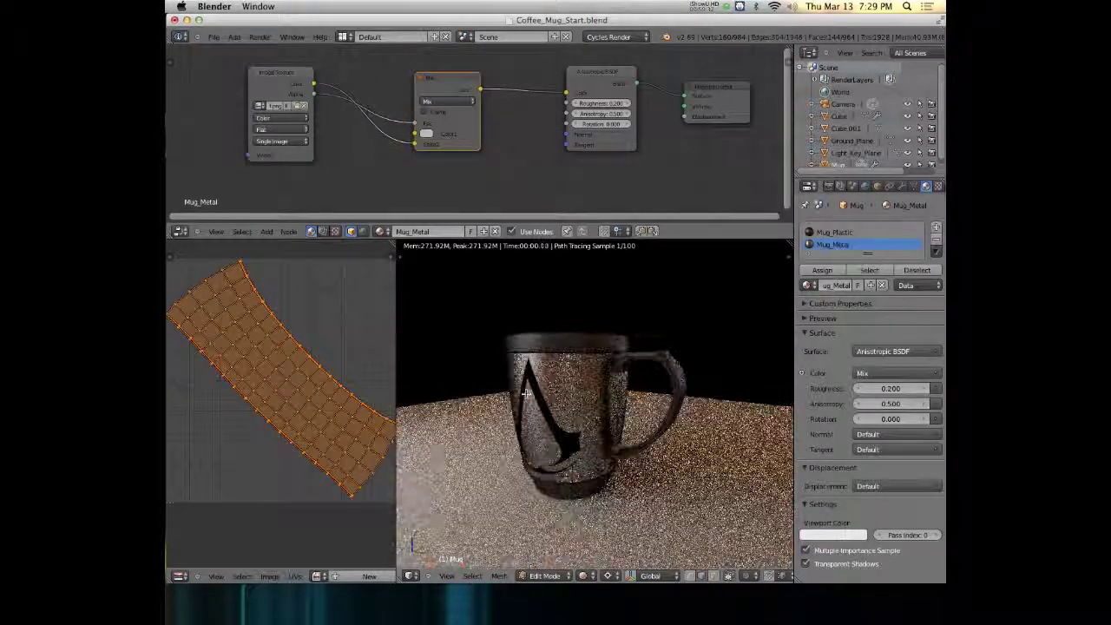
key(KP_0)
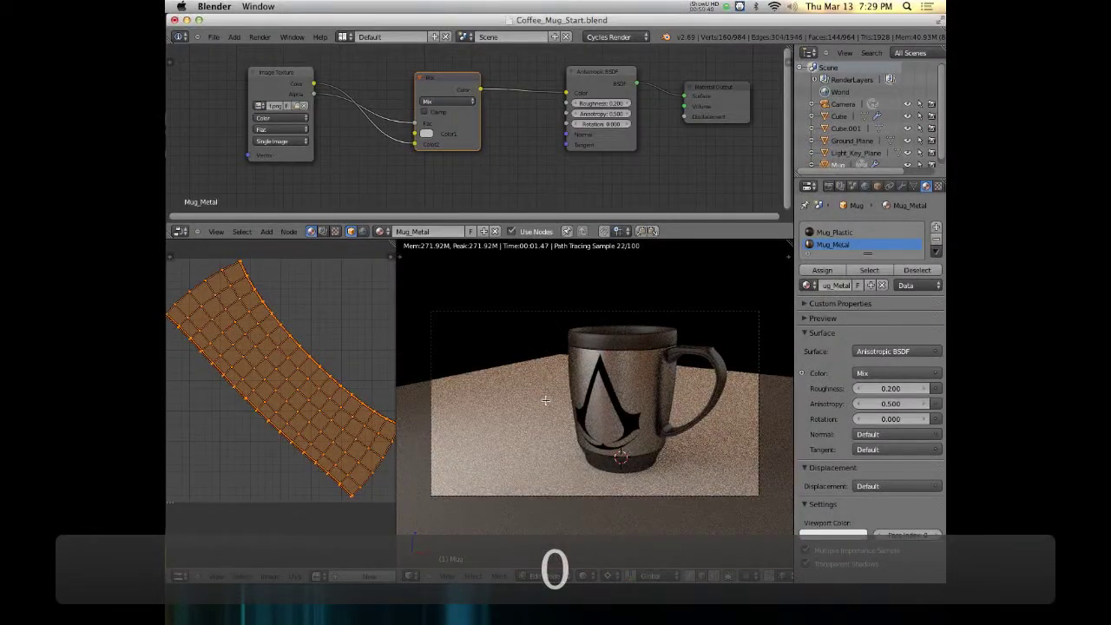
key(ctrl+Up)
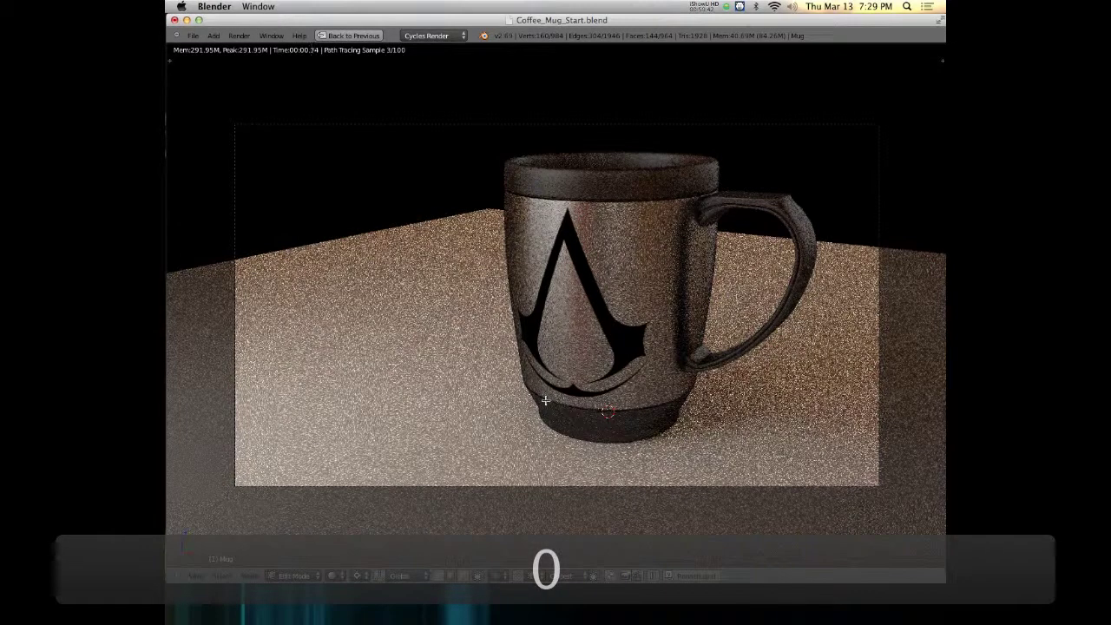